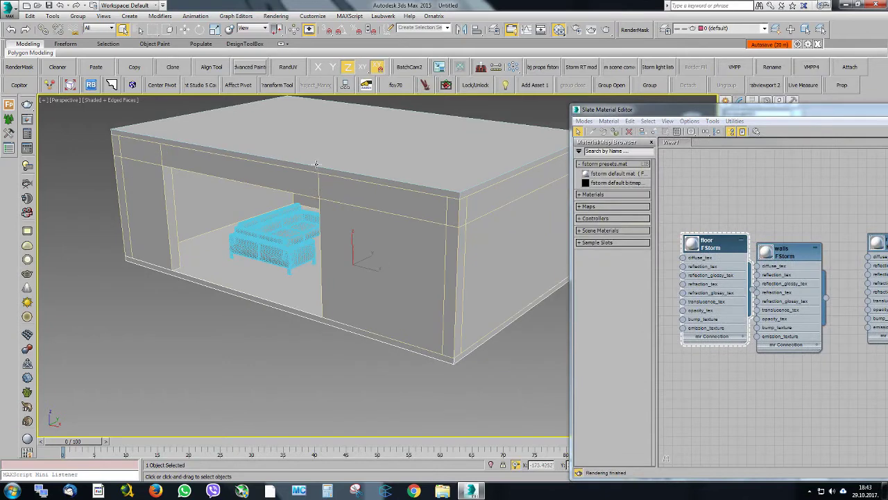
Select the roof slab and move it to a new layer named roof
{"action": "left_click", "coordinate": [319, 164]}
{"action": "middle_click_drag", "start_coordinate": [349, 214], "coordinate": [377, 184], "text": "alt"}
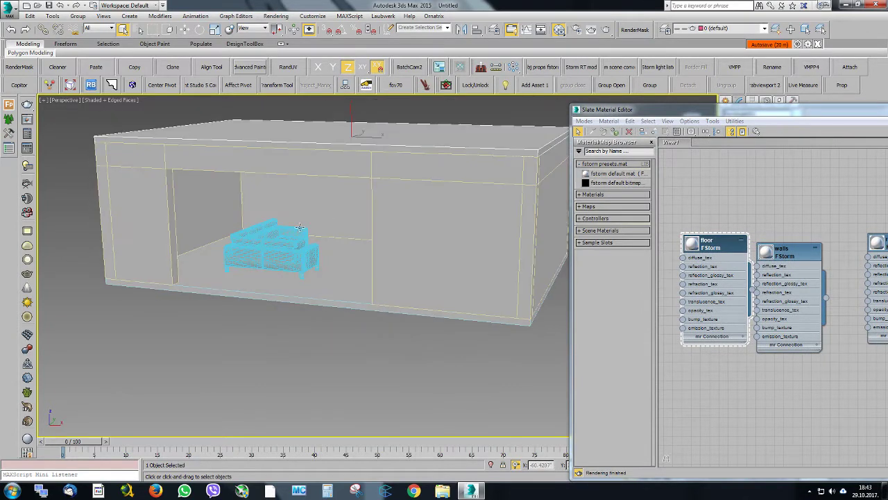
{"action": "key", "text": "F4"}
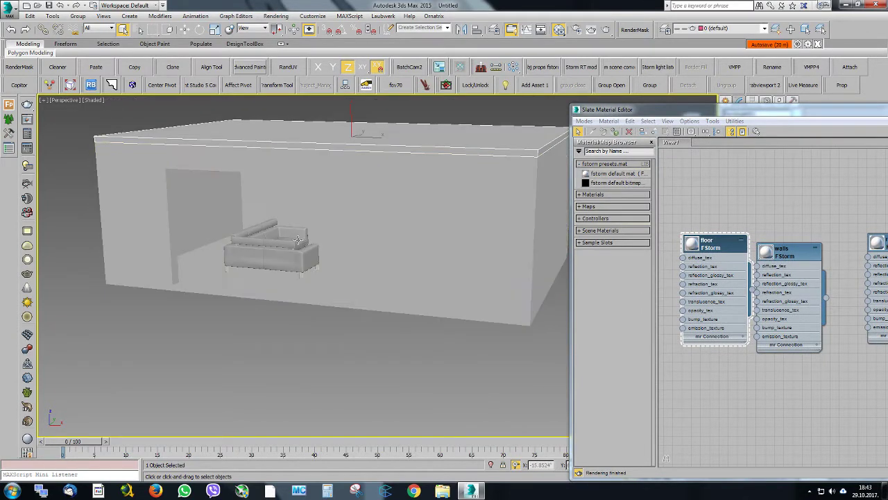
{"action": "key", "text": "z"}
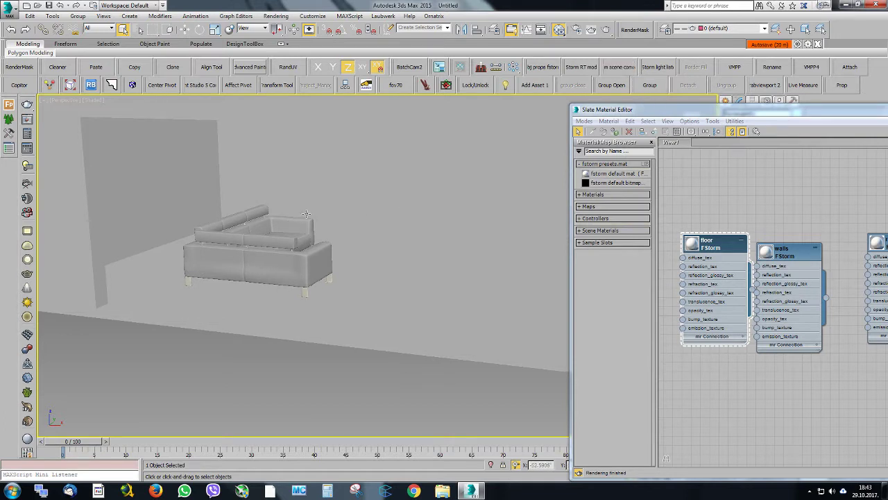
{"action": "scroll", "coordinate": [306, 213], "scroll_direction": "down", "scroll_amount": 10}
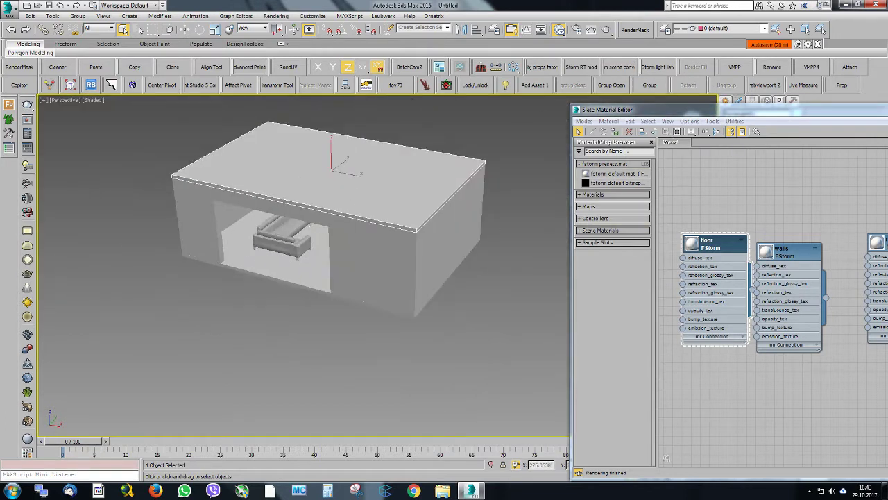
{"action": "left_click_drag", "start_coordinate": [740, 109], "coordinate": [887, 110]}
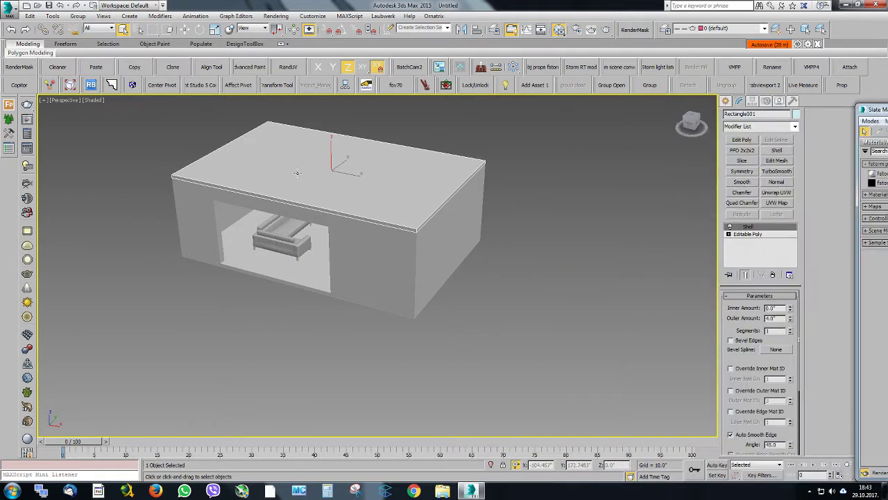
{"action": "left_click", "coordinate": [775, 29]}
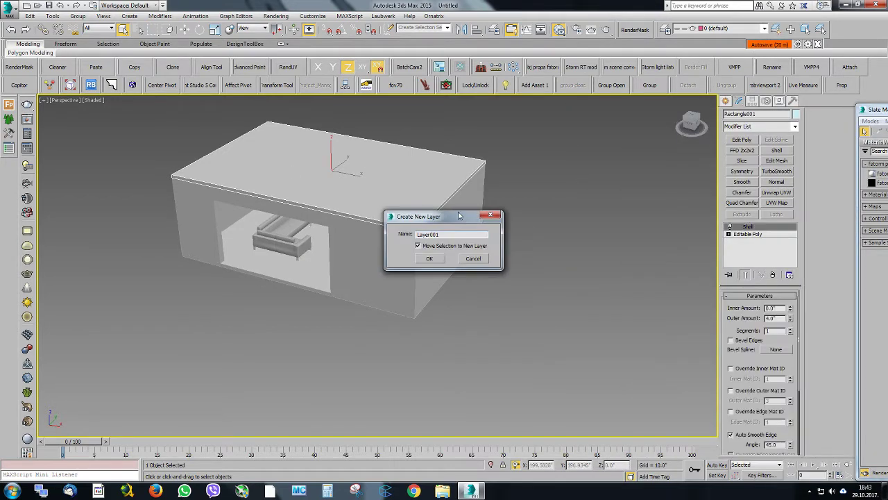
{"action": "type", "text": "roof"}
{"action": "left_click", "coordinate": [438, 261]}
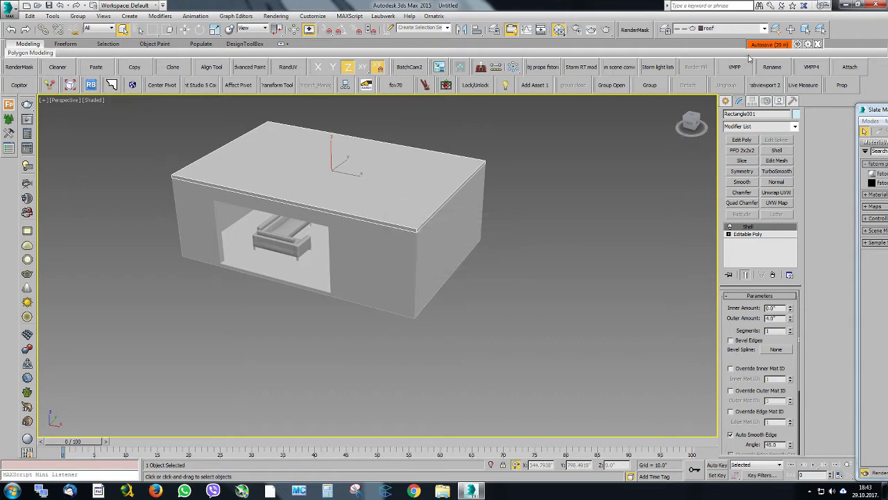
Freeze the roof layer and show edged faces in the viewport
{"action": "left_click", "coordinate": [730, 29]}
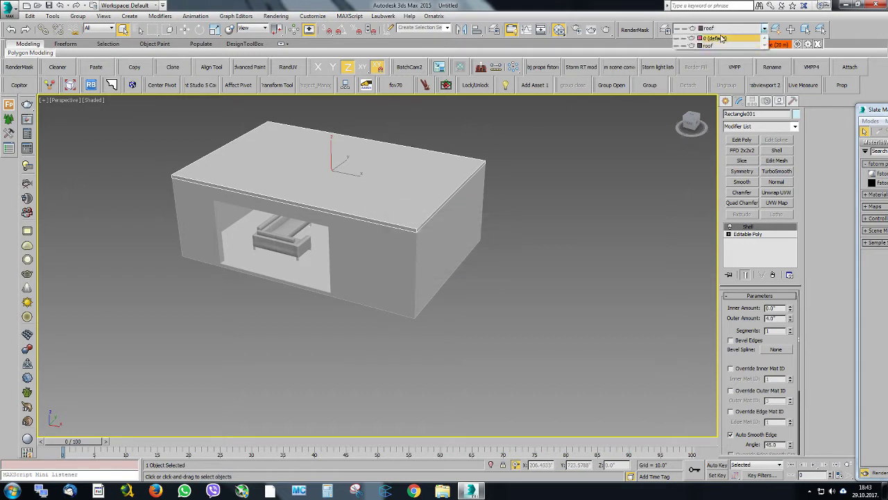
{"action": "left_click", "coordinate": [685, 47]}
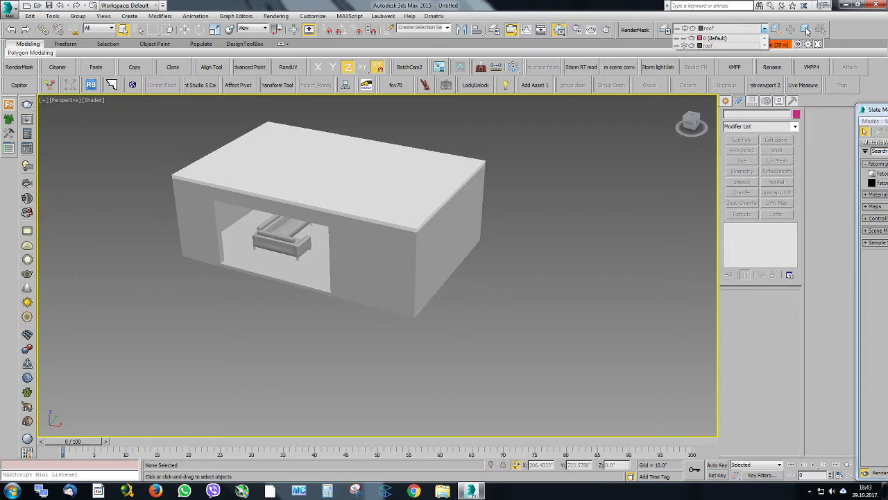
{"action": "key", "text": "F4"}
{"action": "scroll", "coordinate": [380, 172], "scroll_direction": "up", "scroll_amount": 3}
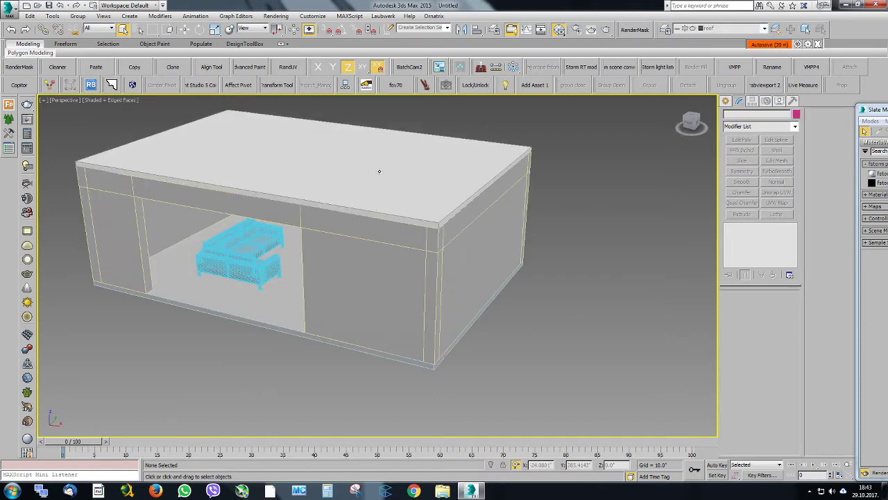
{"action": "mouse_move", "coordinate": [380, 172]}
{"action": "middle_mouse_down", "text": "alt"}
{"action": "mouse_move", "coordinate": [375, 155]}
{"action": "mouse_move", "coordinate": [375, 166]}
{"action": "middle_mouse_up", "text": "alt"}
{"action": "scroll", "coordinate": [407, 210], "scroll_direction": "down", "scroll_amount": 2}
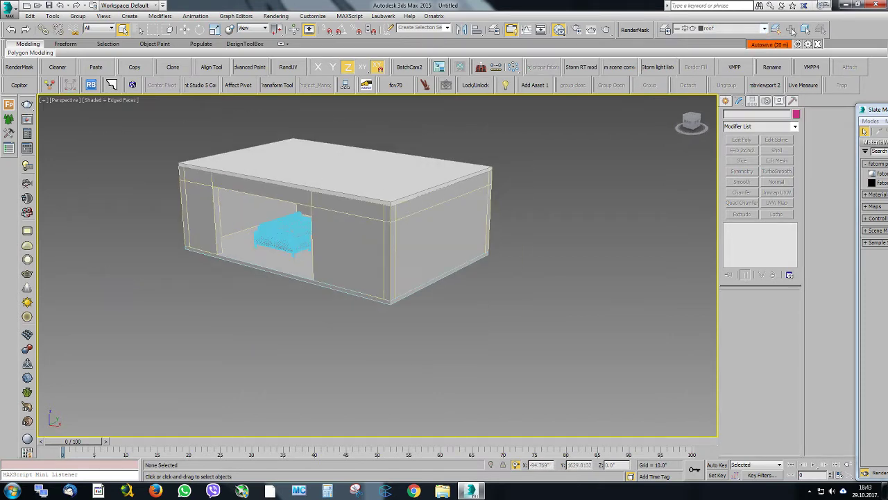
Set the roof slab to display as a box in its object properties
{"action": "left_click", "coordinate": [337, 151]}
{"action": "key", "text": "w"}
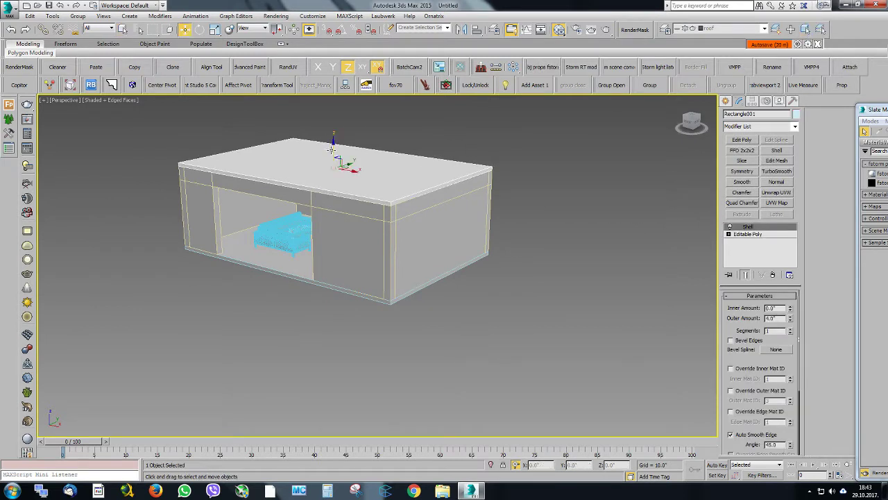
{"action": "left_click_drag", "start_coordinate": [331, 127], "coordinate": [332, 120]}
{"action": "right_click", "coordinate": [332, 119]}
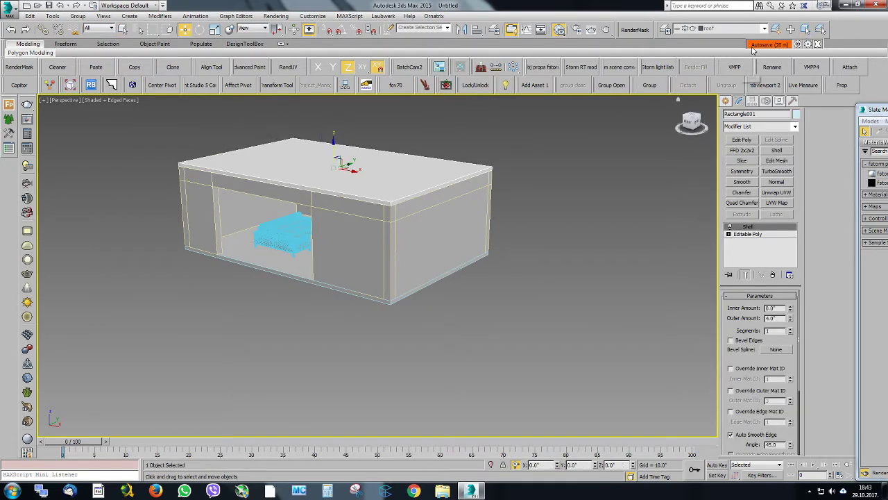
{"action": "right_click", "coordinate": [370, 147]}
{"action": "left_click", "coordinate": [392, 202]}
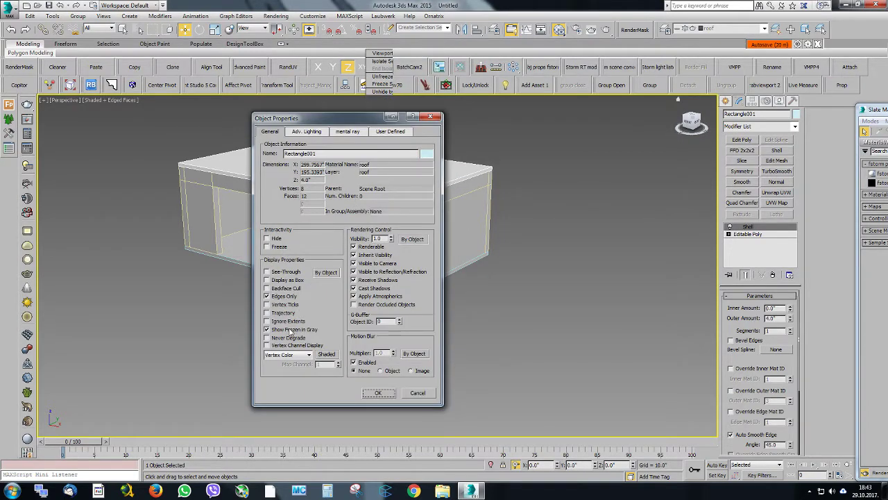
{"action": "left_click", "coordinate": [292, 281]}
{"action": "left_click", "coordinate": [378, 393]}
Examine the room interior and the sofa placement in the Perspective and Top views
{"action": "middle_click_drag", "start_coordinate": [364, 206], "coordinate": [368, 232], "text": "alt"}
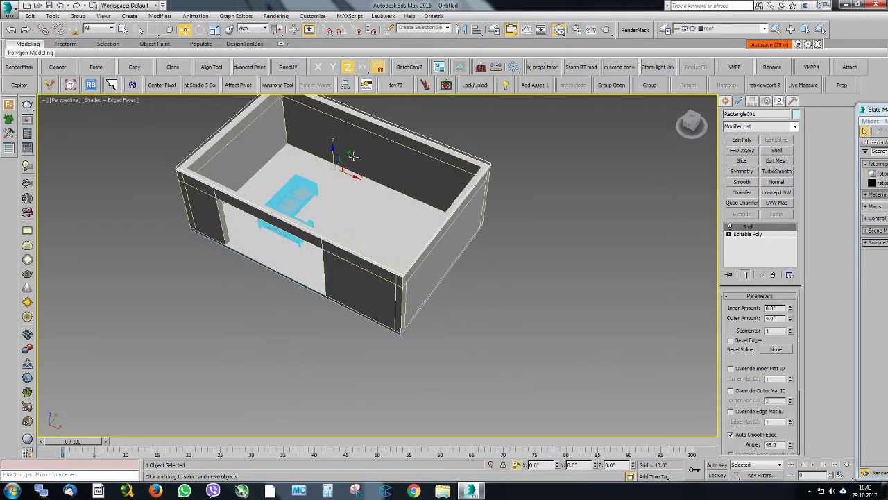
{"action": "scroll", "coordinate": [373, 177], "scroll_direction": "up", "scroll_amount": 3}
{"action": "middle_click_drag", "start_coordinate": [354, 156], "coordinate": [361, 259]}
{"action": "scroll", "coordinate": [403, 258], "scroll_direction": "up", "scroll_amount": 2}
{"action": "scroll", "coordinate": [375, 216], "scroll_direction": "down", "scroll_amount": 3}
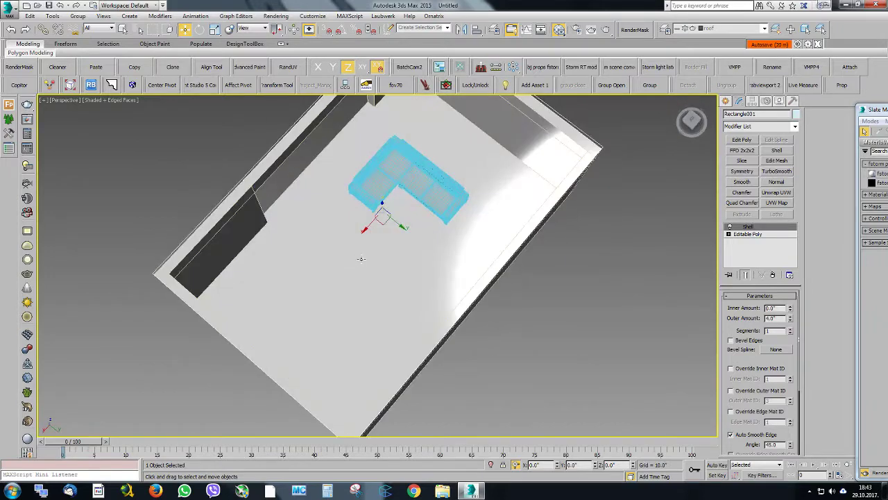
{"action": "scroll", "coordinate": [361, 259], "scroll_direction": "down", "scroll_amount": 3}
{"action": "key", "text": "t"}
{"action": "scroll", "coordinate": [562, 197], "scroll_direction": "down", "scroll_amount": 3}
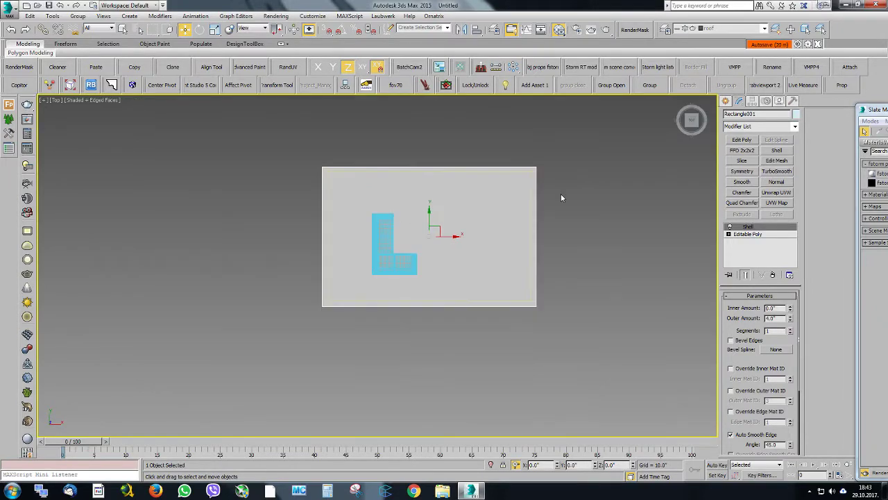
{"action": "left_click", "coordinate": [726, 101]}
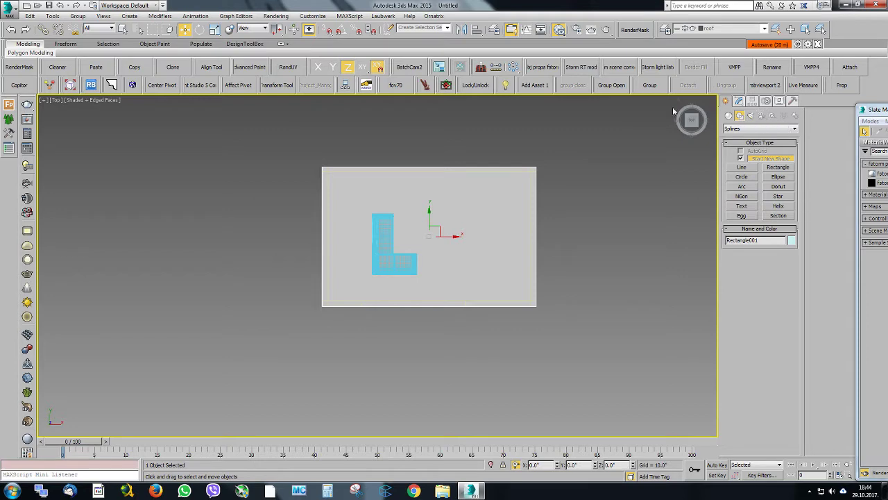
{"action": "middle_click_drag", "start_coordinate": [493, 208], "coordinate": [548, 281], "text": "alt"}
{"action": "scroll", "coordinate": [403, 186], "scroll_direction": "up", "scroll_amount": 5}
{"action": "middle_click_drag", "start_coordinate": [548, 281], "coordinate": [417, 167]}
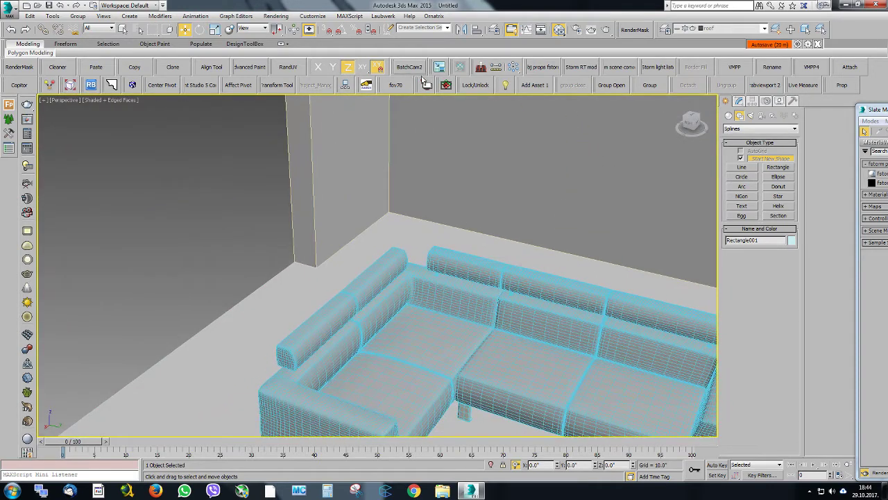
Apply the 70-degree field of view, frame the corner sofa from a low front angle and create a camera from the view
{"action": "left_click", "coordinate": [396, 86]}
{"action": "middle_click_drag", "start_coordinate": [515, 300], "coordinate": [448, 321], "text": "alt"}
{"action": "left_click", "coordinate": [478, 161]}
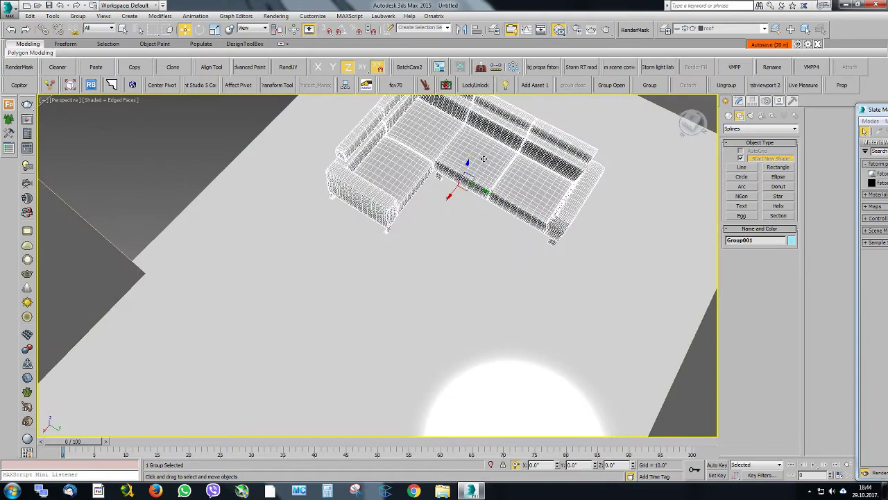
{"action": "middle_click_drag", "start_coordinate": [483, 158], "coordinate": [383, 258], "text": "alt"}
{"action": "scroll", "coordinate": [364, 240], "scroll_direction": "up", "scroll_amount": 4}
{"action": "scroll", "coordinate": [361, 251], "scroll_direction": "down", "scroll_amount": 4}
{"action": "scroll", "coordinate": [352, 253], "scroll_direction": "up", "scroll_amount": 2}
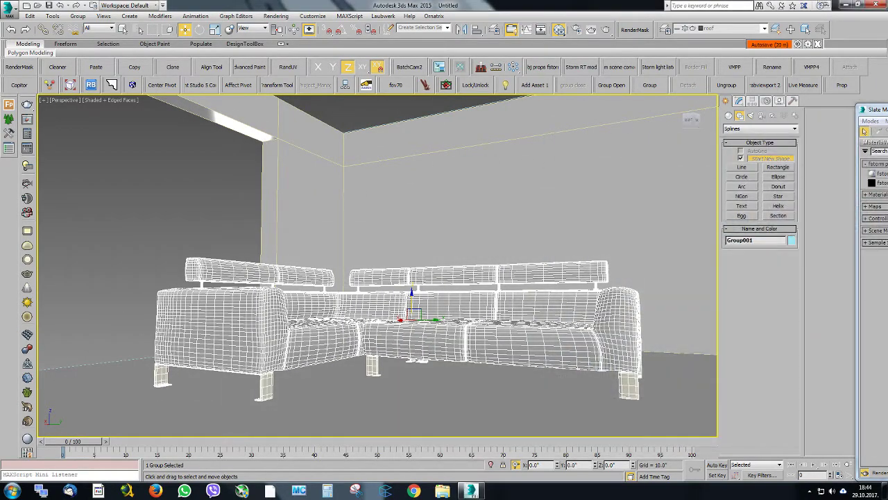
{"action": "middle_click_drag", "start_coordinate": [336, 297], "coordinate": [351, 293], "text": "alt"}
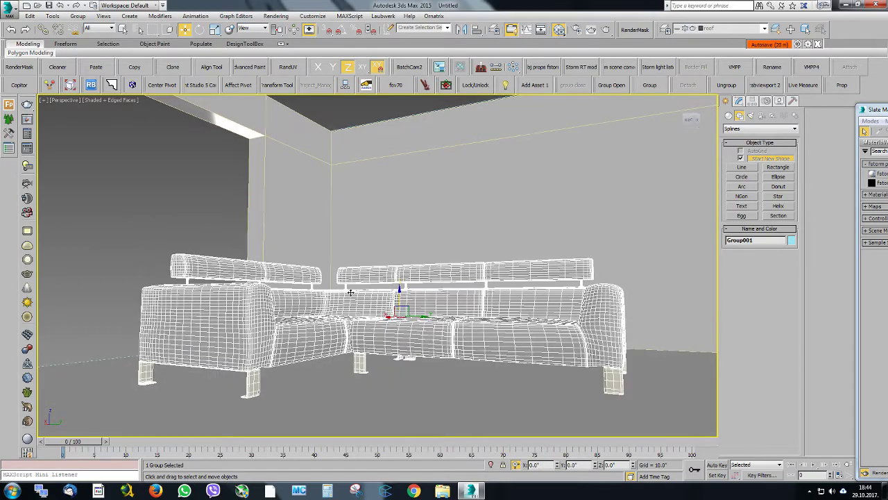
{"action": "key", "text": "ctrl+c"}
{"action": "left_click", "coordinate": [147, 194]}
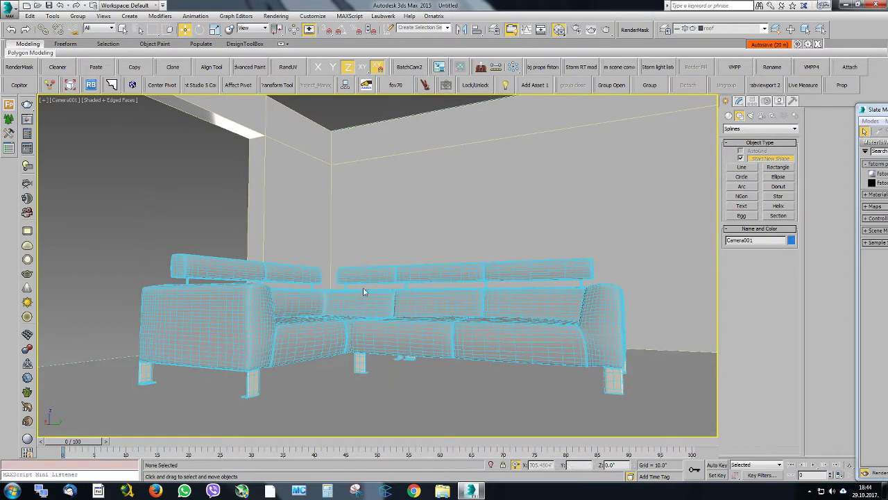
Return to a Perspective overview of the room and restrict object selection to cameras
{"action": "left_click", "coordinate": [419, 272]}
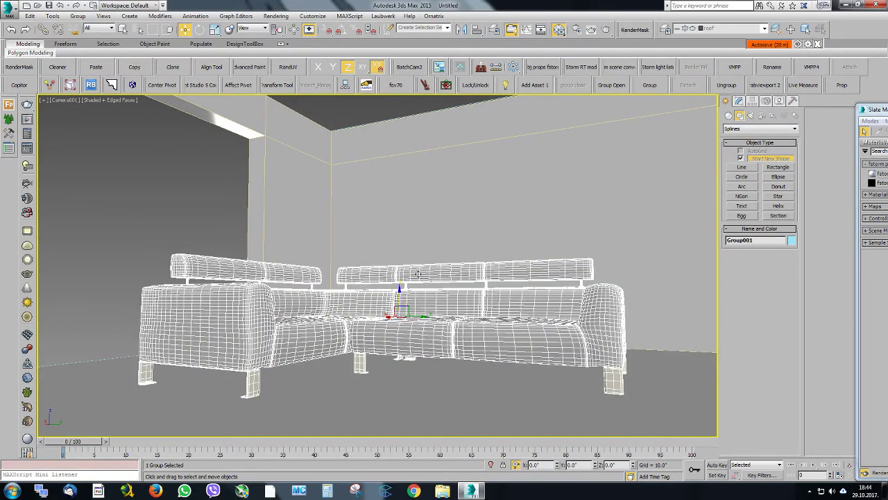
{"action": "key", "text": "p"}
{"action": "middle_click_drag", "start_coordinate": [400, 261], "coordinate": [434, 322], "text": "alt"}
{"action": "scroll", "coordinate": [377, 271], "scroll_direction": "down", "scroll_amount": 5}
{"action": "left_click", "coordinate": [460, 355]}
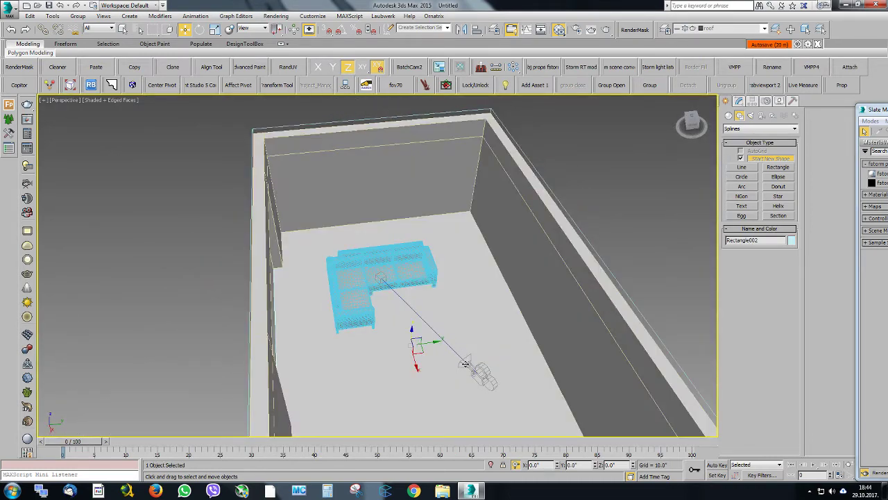
{"action": "middle_click_drag", "start_coordinate": [473, 370], "coordinate": [424, 326], "text": "alt"}
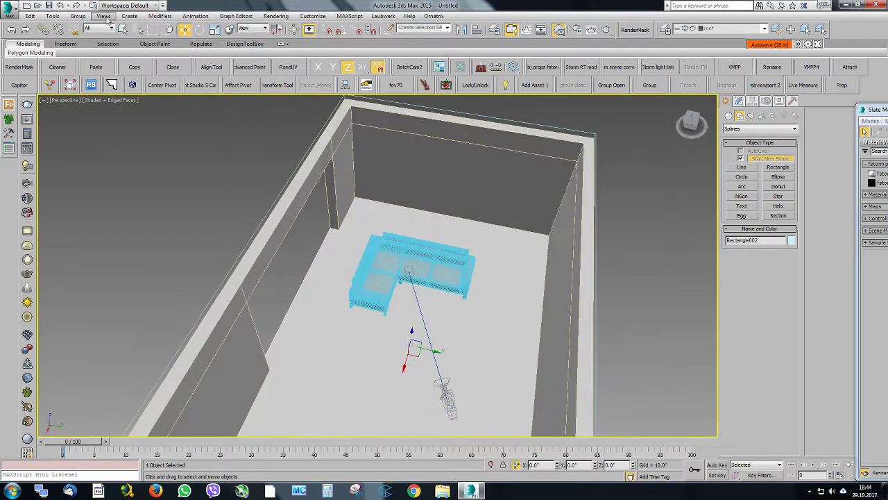
{"action": "left_click", "coordinate": [100, 27]}
{"action": "left_click", "coordinate": [94, 61]}
{"action": "scroll", "coordinate": [318, 197], "scroll_direction": "down", "scroll_amount": 5}
{"action": "left_click_drag", "start_coordinate": [421, 328], "coordinate": [423, 328]}
{"action": "middle_click_drag", "start_coordinate": [395, 266], "coordinate": [417, 268], "text": "alt"}
{"action": "scroll", "coordinate": [413, 268], "scroll_direction": "up", "scroll_amount": 3}
{"action": "scroll", "coordinate": [373, 240], "scroll_direction": "down", "scroll_amount": 5}
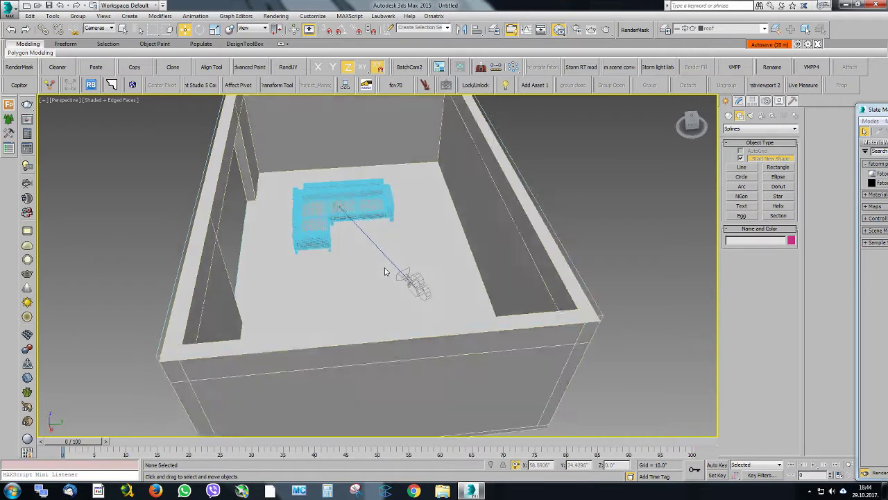
{"action": "scroll", "coordinate": [373, 242], "scroll_direction": "up", "scroll_amount": 2}
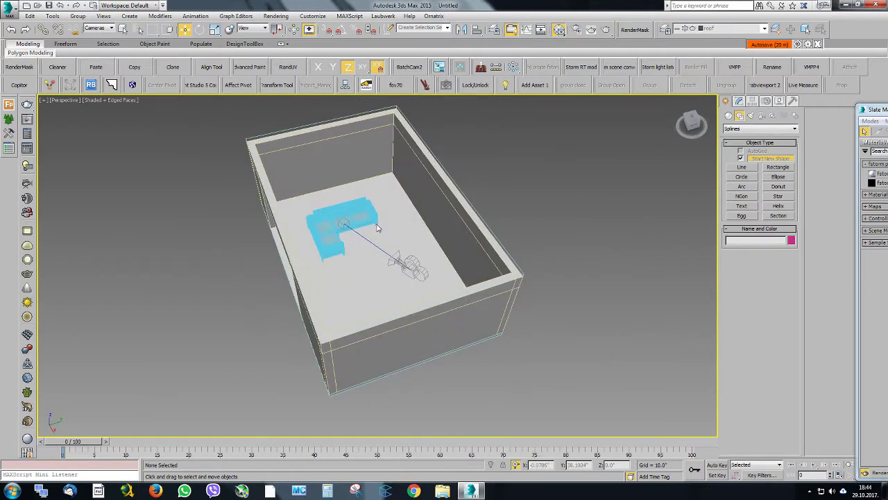
Unfreeze the roof layer and make layer 0 (default) the current layer
{"action": "left_click_drag", "start_coordinate": [252, 127], "coordinate": [480, 347]}
{"action": "left_click", "coordinate": [694, 28]}
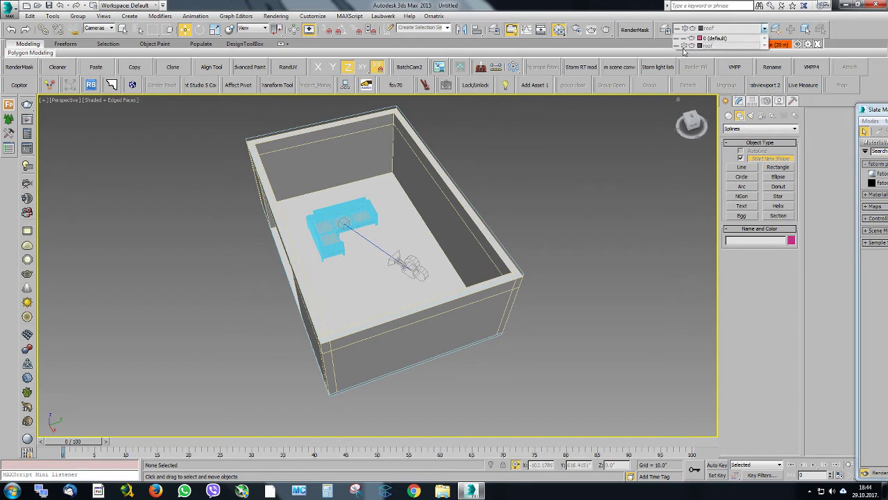
{"action": "left_click", "coordinate": [684, 46]}
{"action": "left_click", "coordinate": [717, 38]}
Select the camera together with its target and assign them to layer 0 (default)
{"action": "left_click_drag", "start_coordinate": [561, 352], "coordinate": [288, 175]}
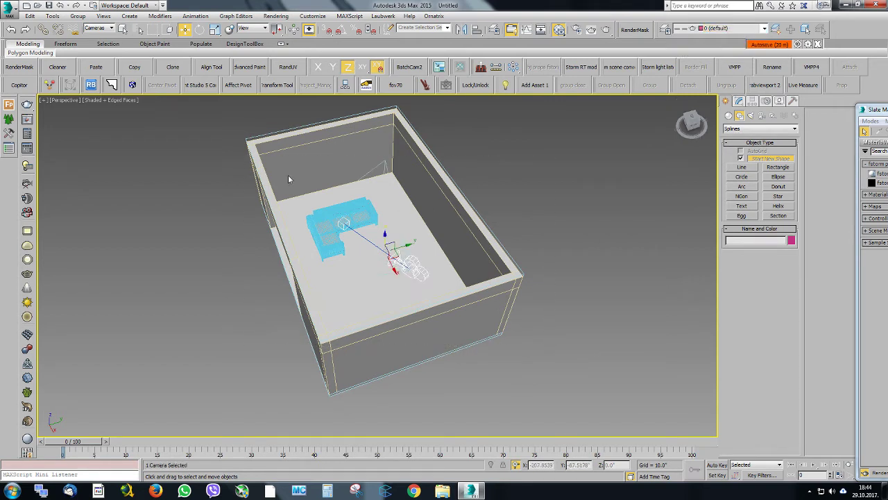
{"action": "left_click", "coordinate": [736, 28]}
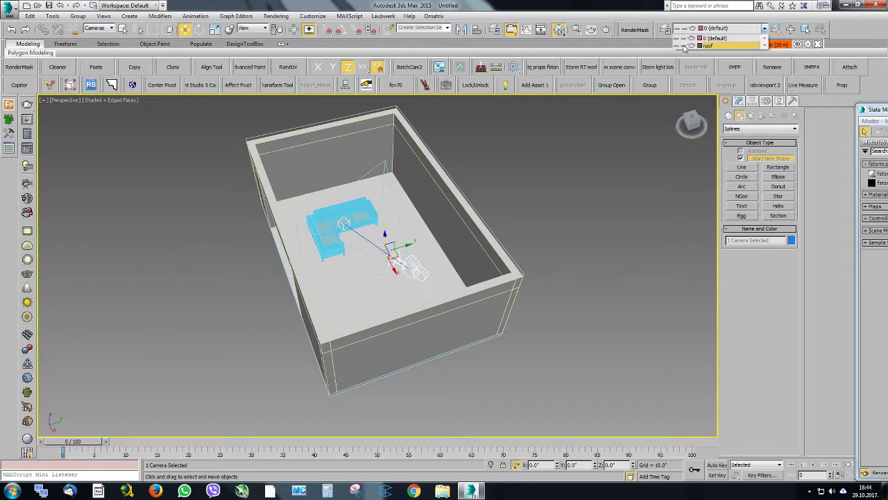
{"action": "left_click", "coordinate": [713, 38]}
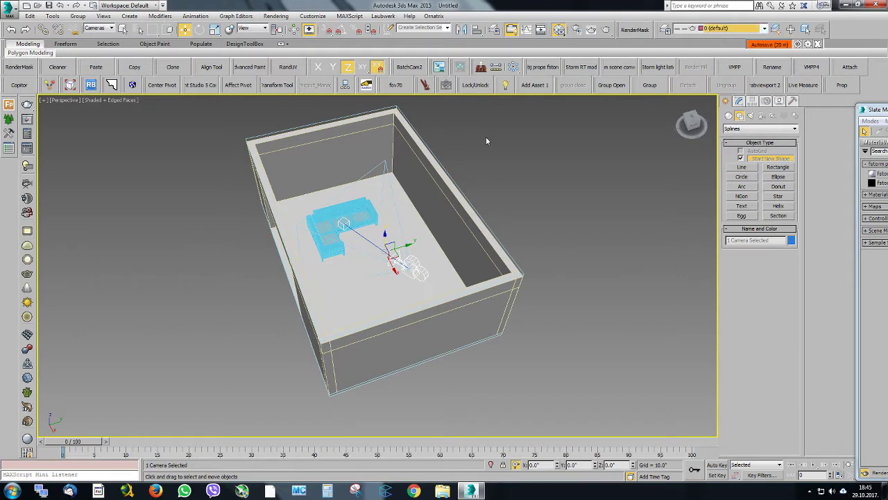
Lock all transforms of the selected camera and test the lock by trying to move it along the Y axis
{"action": "left_click", "coordinate": [475, 85]}
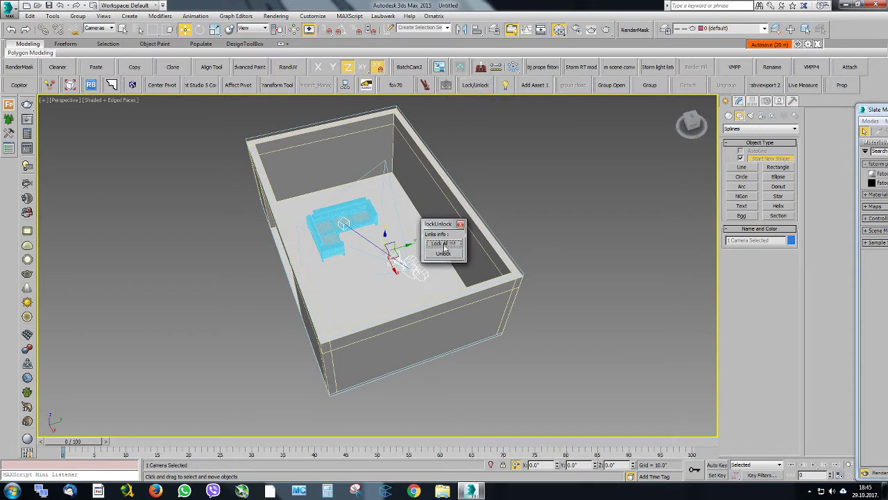
{"action": "left_click", "coordinate": [461, 225]}
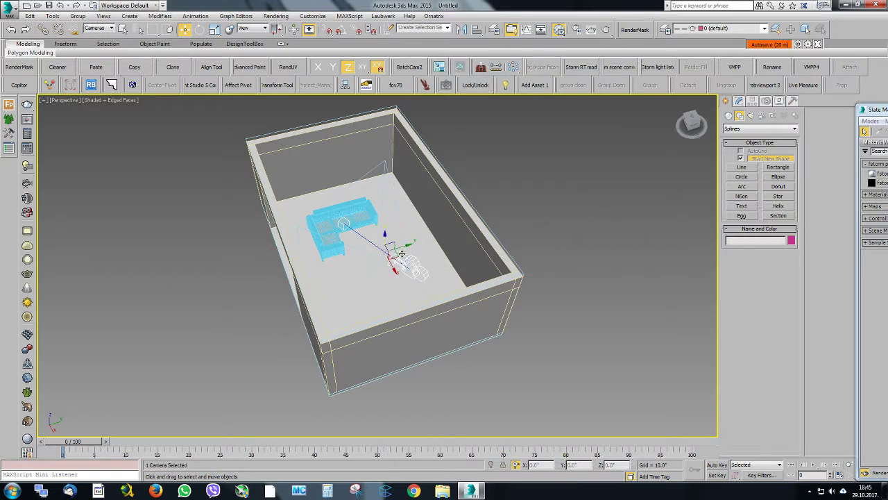
{"action": "left_click_drag", "start_coordinate": [396, 247], "coordinate": [410, 244]}
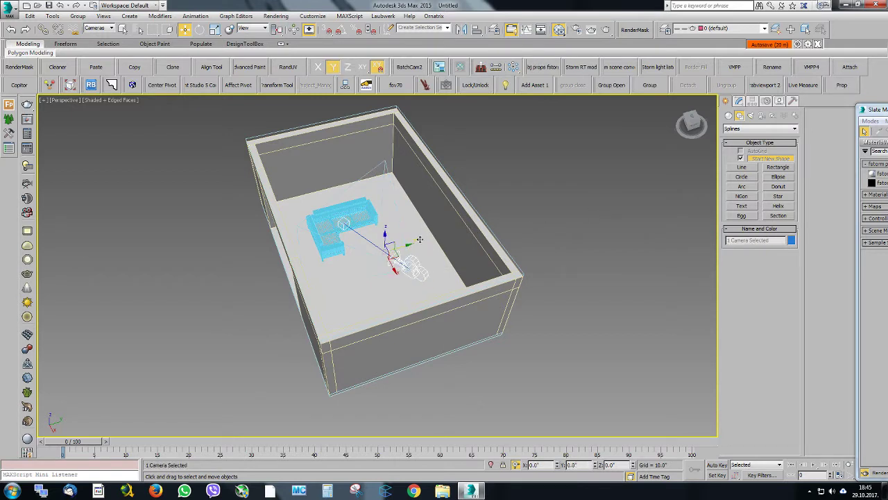
Review the selected camera's move, rotate and scale lock settings on the X, Y and Z axes
{"action": "left_click", "coordinate": [779, 103]}
{"action": "left_click", "coordinate": [768, 103]}
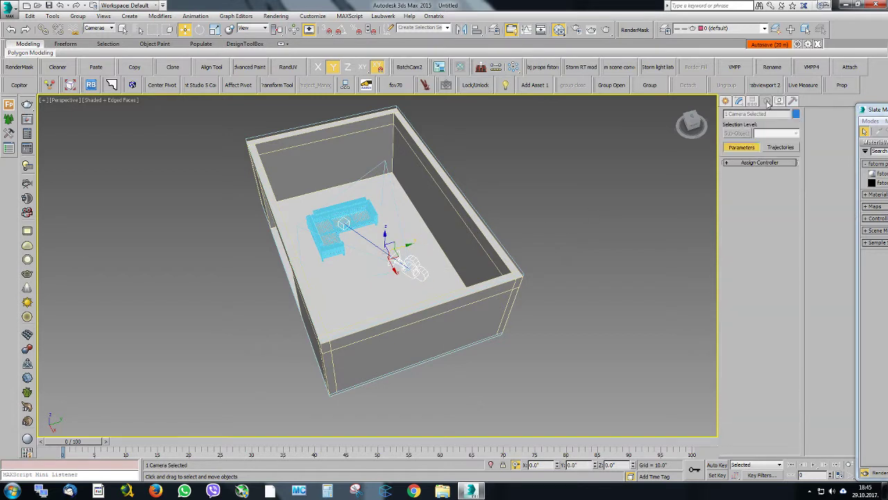
{"action": "left_click", "coordinate": [754, 102]}
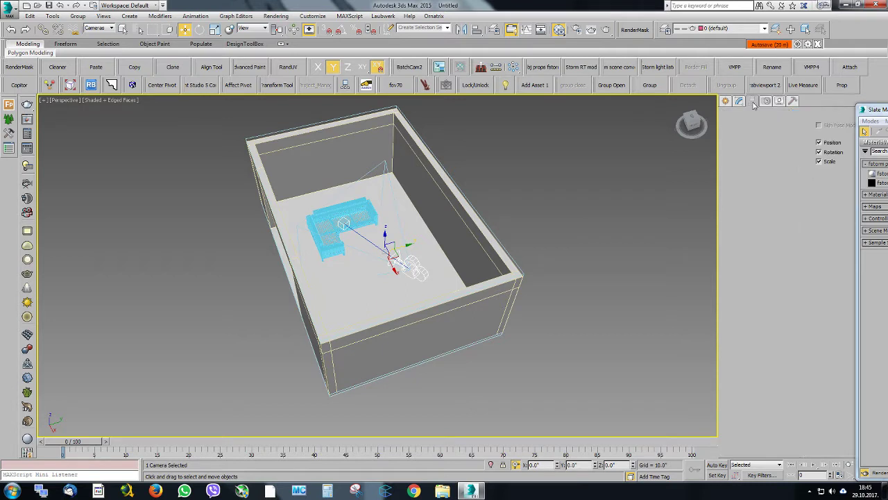
{"action": "left_click", "coordinate": [786, 127]}
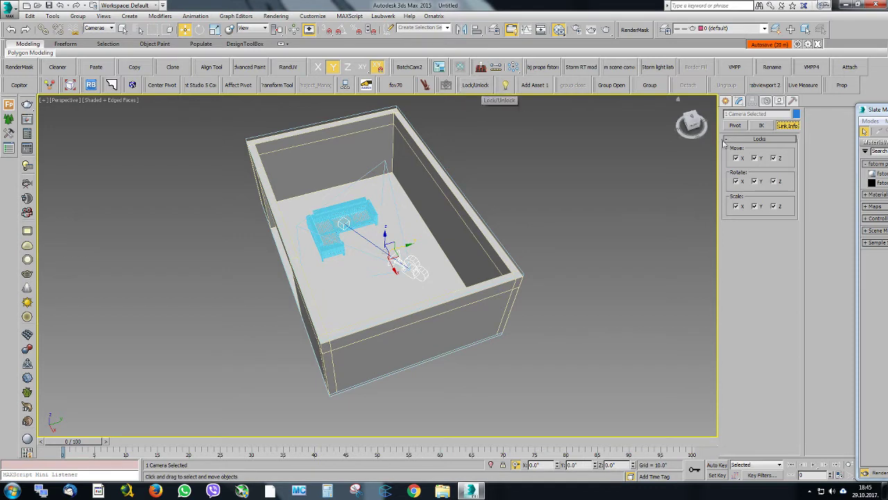
{"action": "left_click", "coordinate": [738, 101]}
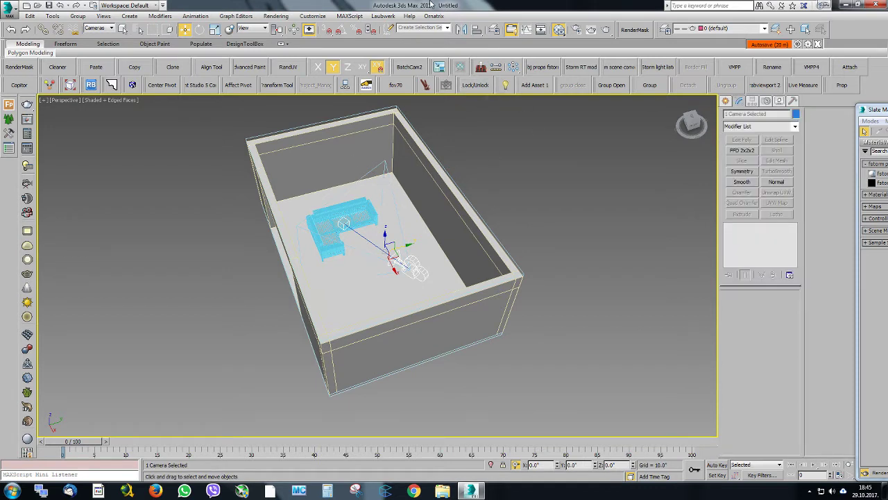
Deselect the camera and bring the Perspective view to eye level inside the room, facing the corner sofa
{"action": "middle_click_drag", "start_coordinate": [394, 221], "coordinate": [369, 214], "text": "alt"}
{"action": "scroll", "coordinate": [369, 214], "scroll_direction": "up", "scroll_amount": 4}
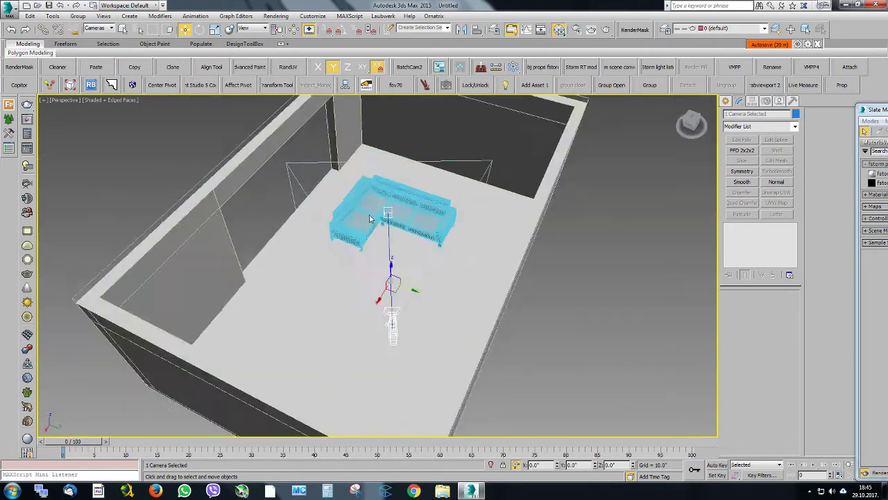
{"action": "middle_click_drag", "start_coordinate": [444, 233], "coordinate": [428, 213], "text": "alt"}
{"action": "left_click", "coordinate": [391, 239]}
{"action": "scroll", "coordinate": [431, 205], "scroll_direction": "up", "scroll_amount": 3}
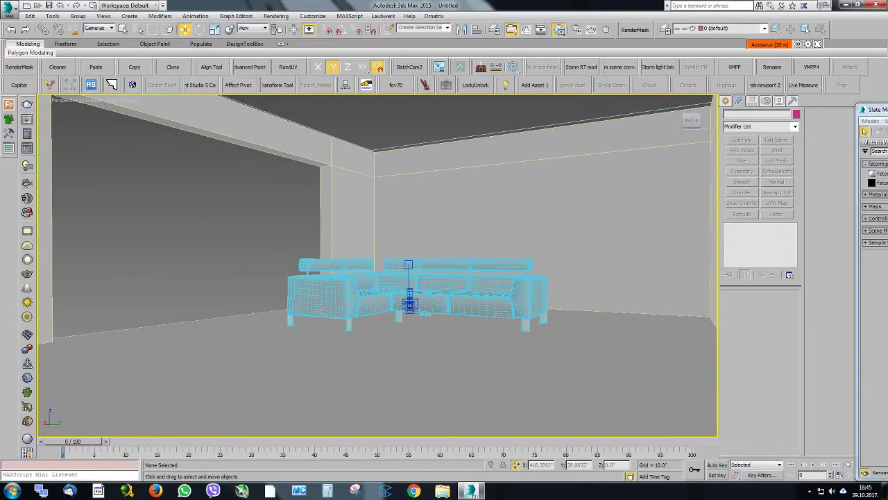
Close the Slate Material Editor and list the FStormRender maps available for the render's environment texture
{"action": "left_click_drag", "start_coordinate": [887, 110], "coordinate": [358, 79]}
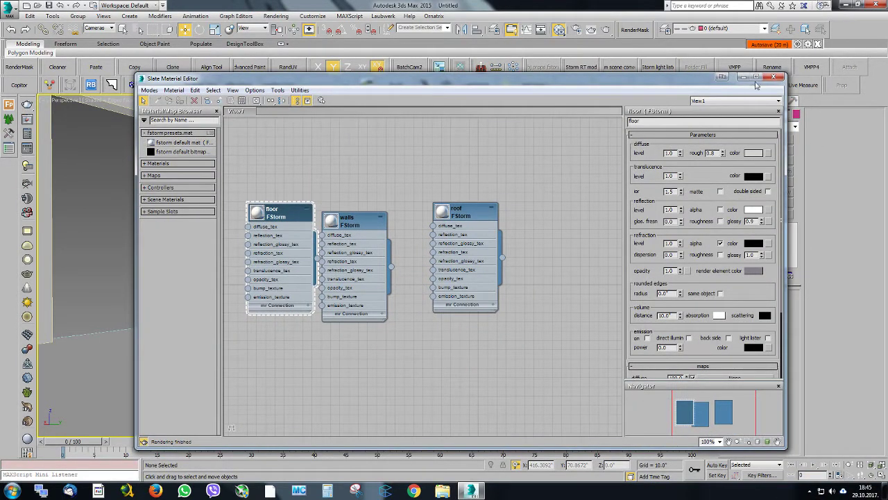
{"action": "left_click", "coordinate": [777, 76]}
{"action": "key", "text": "F10"}
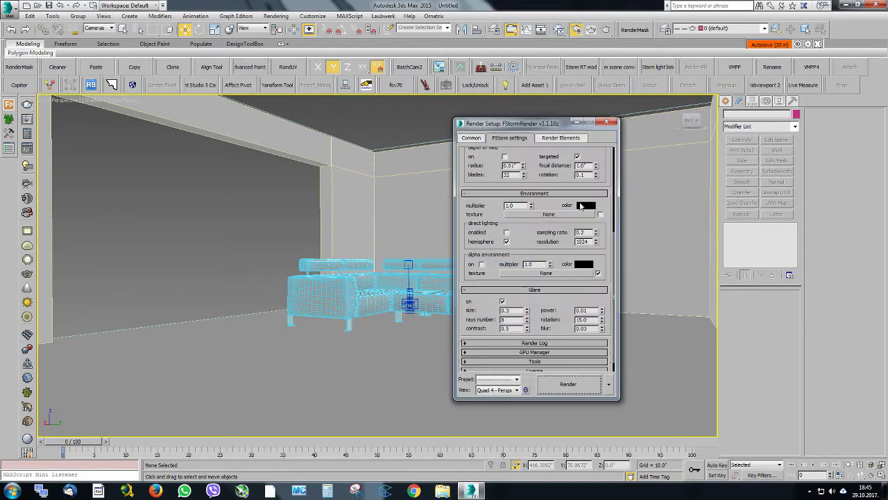
{"action": "left_click", "coordinate": [537, 219]}
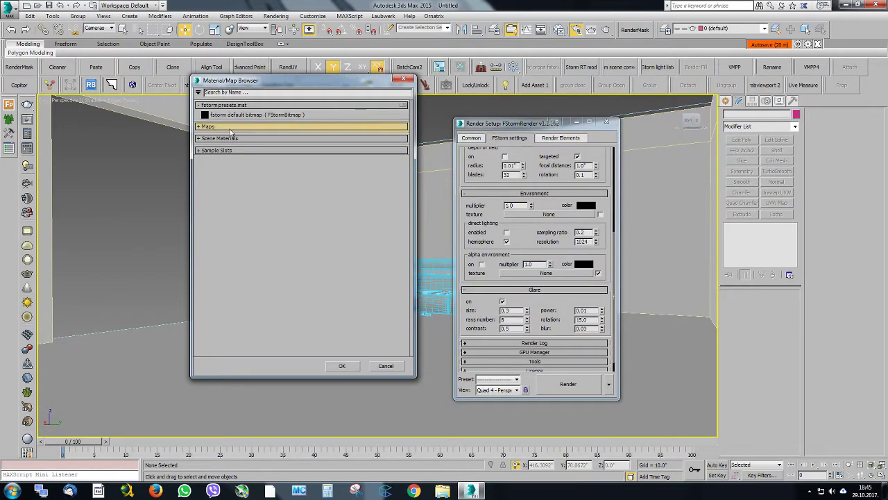
{"action": "left_click", "coordinate": [254, 127]}
{"action": "left_click", "coordinate": [238, 172]}
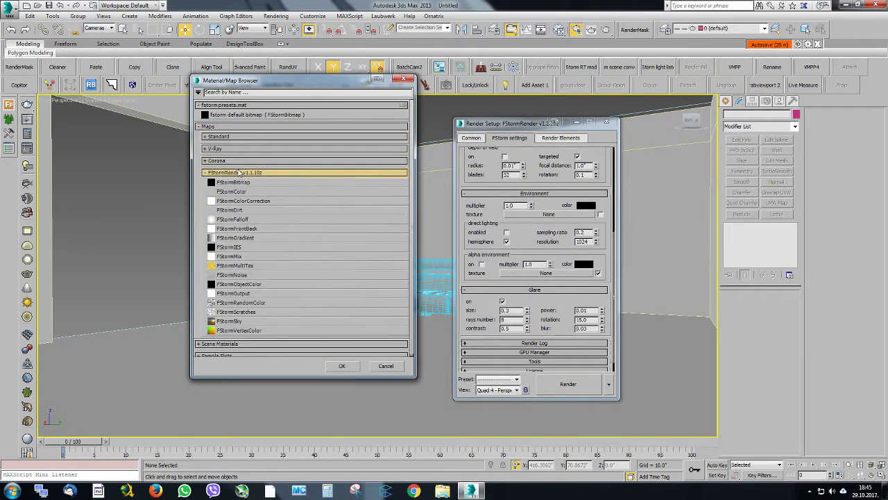
Examine the reference photo jasper-grey-lh.jpg, checking the daylight from the window and on the sofa, and move it aside
{"action": "left_click_drag", "start_coordinate": [281, 89], "coordinate": [321, 84]}
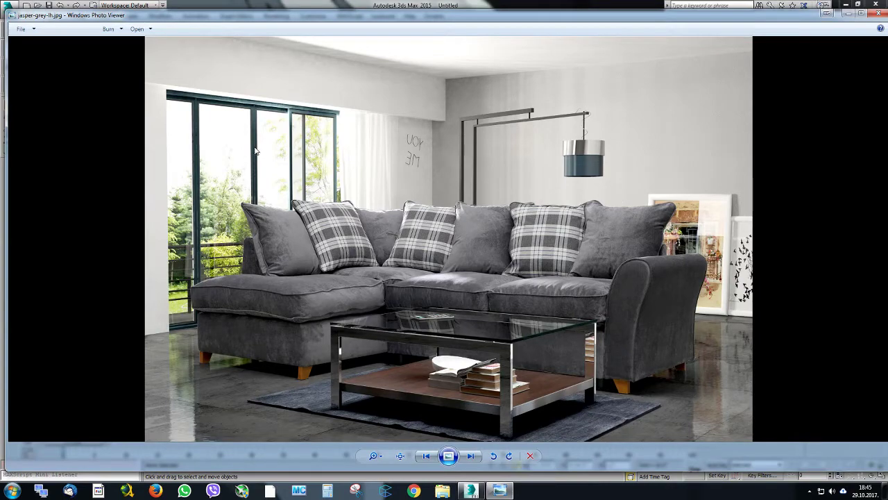
{"action": "scroll", "coordinate": [214, 274], "scroll_direction": "up", "scroll_amount": 2}
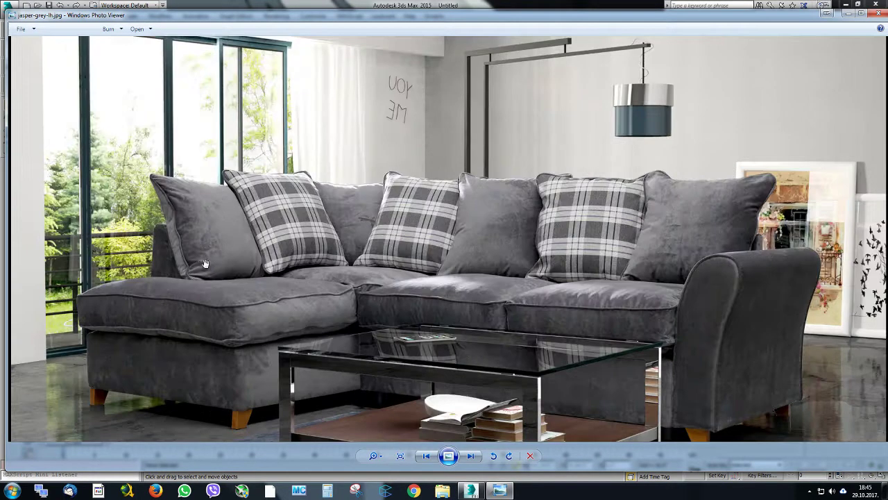
{"action": "scroll", "coordinate": [245, 193], "scroll_direction": "down", "scroll_amount": 2}
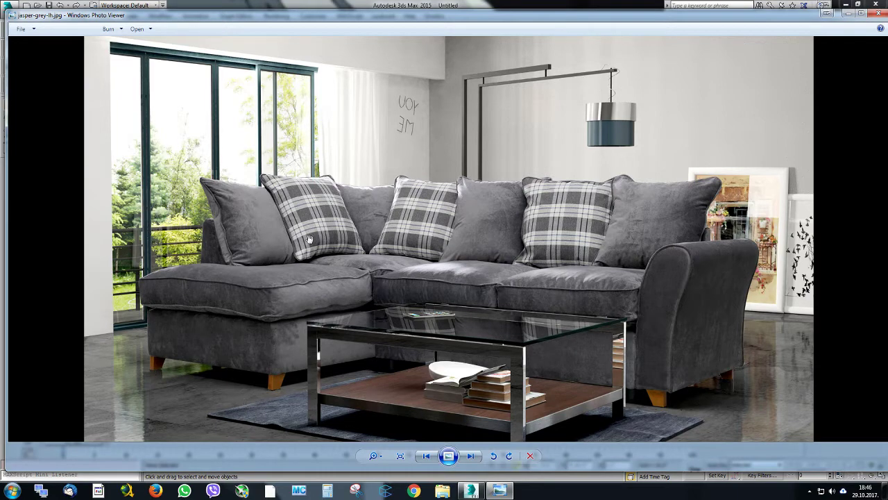
{"action": "left_click_drag", "start_coordinate": [283, 23], "coordinate": [887, 57]}
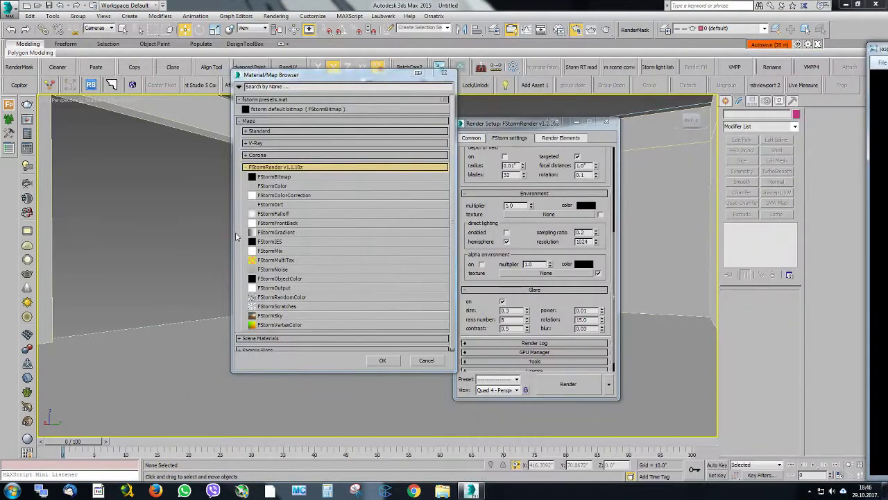
Assign an FStormBitmap map as the environment texture and bring it into the Slate Material Editor for editing
{"action": "double_click", "coordinate": [297, 178]}
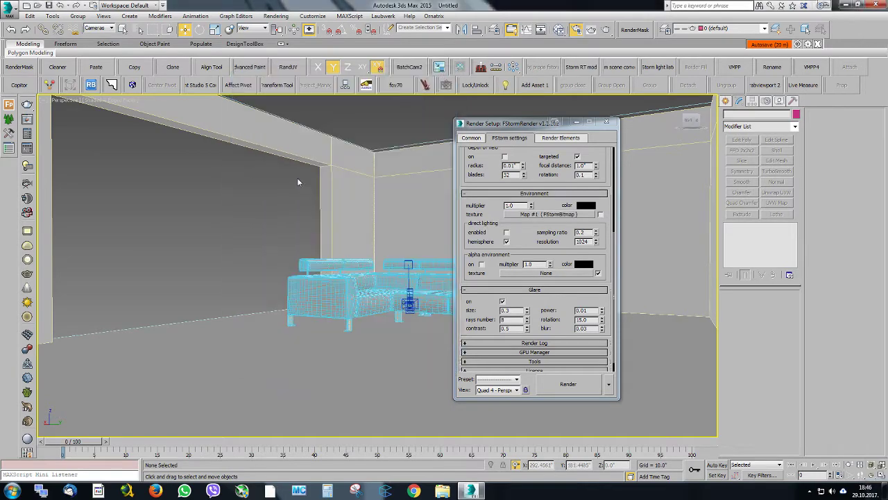
{"action": "left_click", "coordinate": [559, 30]}
{"action": "left_click_drag", "start_coordinate": [524, 78], "coordinate": [887, 144]}
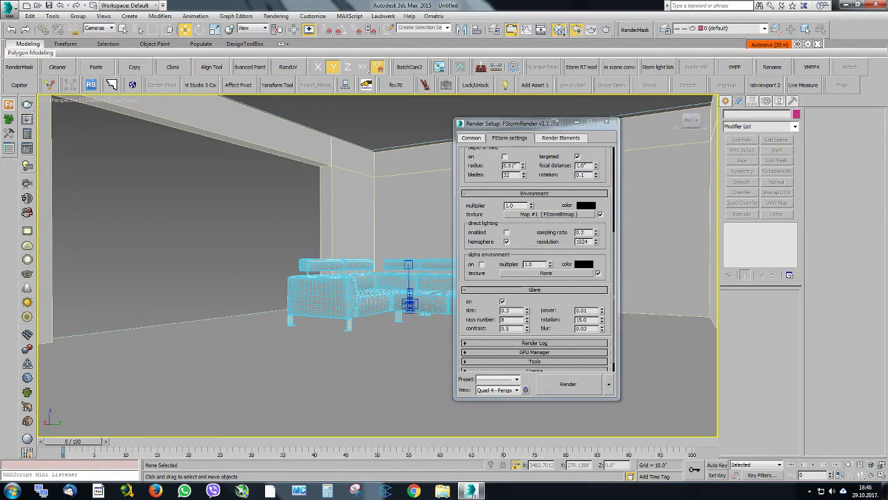
{"action": "left_click_drag", "start_coordinate": [0, 72], "coordinate": [253, 74]}
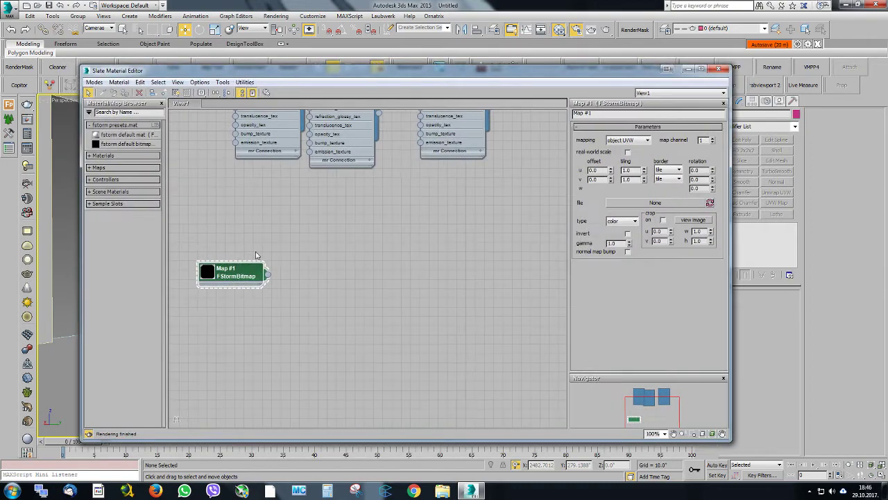
Load cloudy_sun49deg_0069-03_sample.hdr from the samples folder of TEXTURES\HDRI\CG-Source HDRI Maps into the environment bitmap
{"action": "left_click", "coordinate": [656, 201]}
{"action": "left_click", "coordinate": [114, 229]}
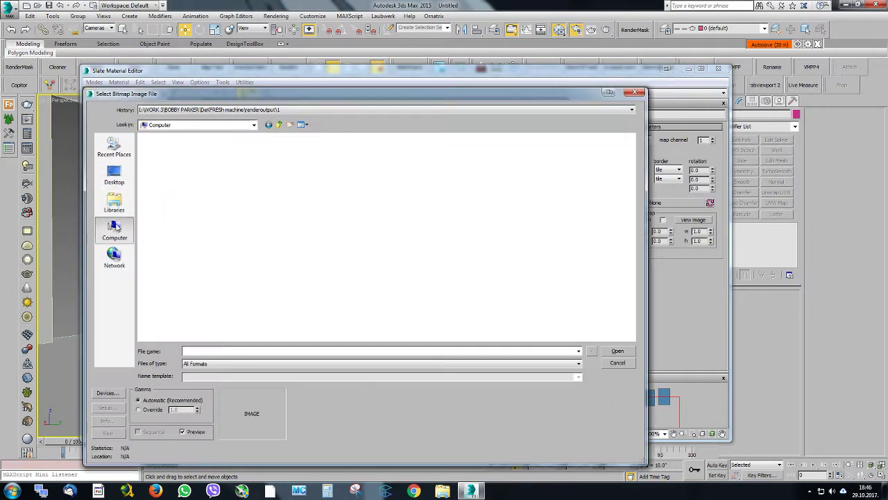
{"action": "left_click_drag", "start_coordinate": [295, 94], "coordinate": [403, 78]}
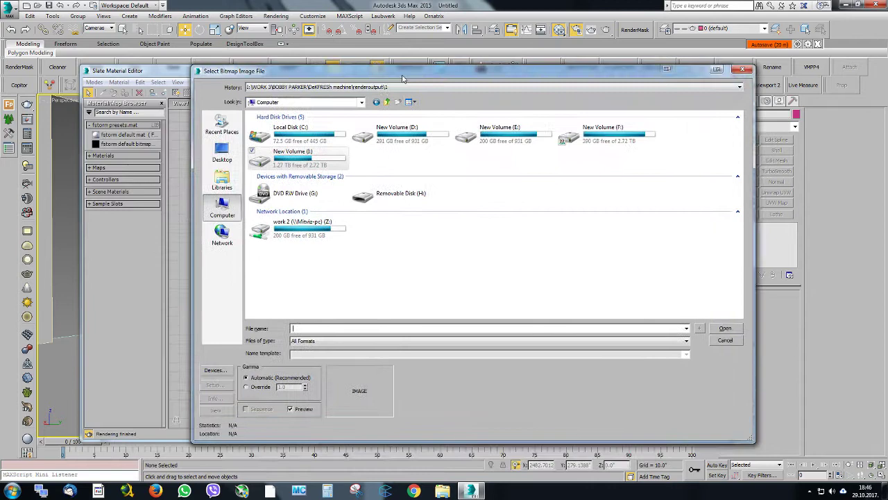
{"action": "double_click", "coordinate": [295, 166]}
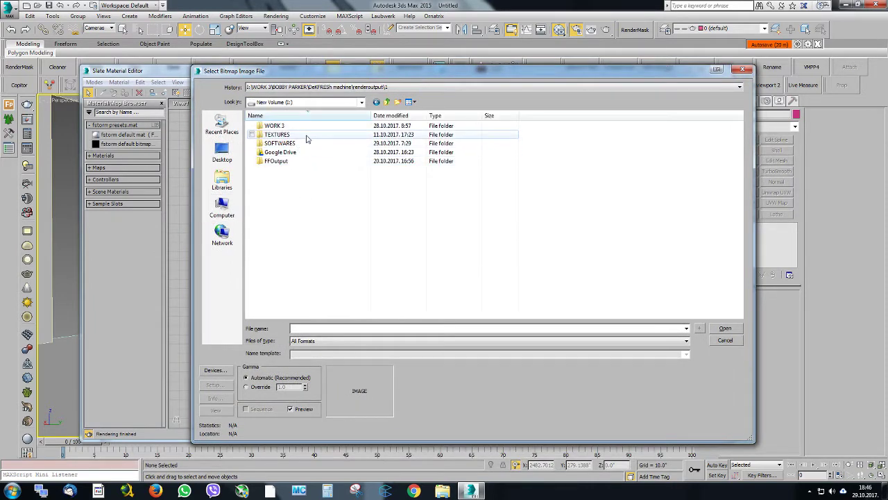
{"action": "double_click", "coordinate": [299, 134]}
{"action": "double_click", "coordinate": [277, 241]}
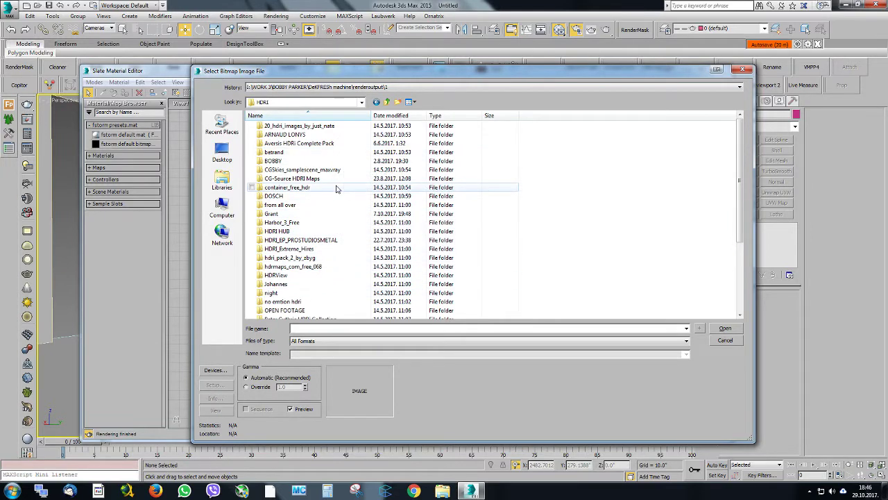
{"action": "double_click", "coordinate": [337, 179]}
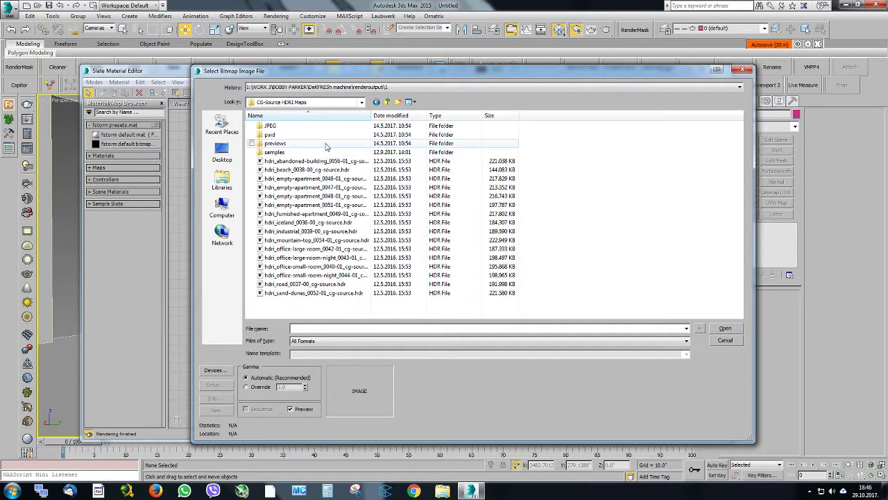
{"action": "double_click", "coordinate": [322, 151]}
{"action": "double_click", "coordinate": [304, 127]}
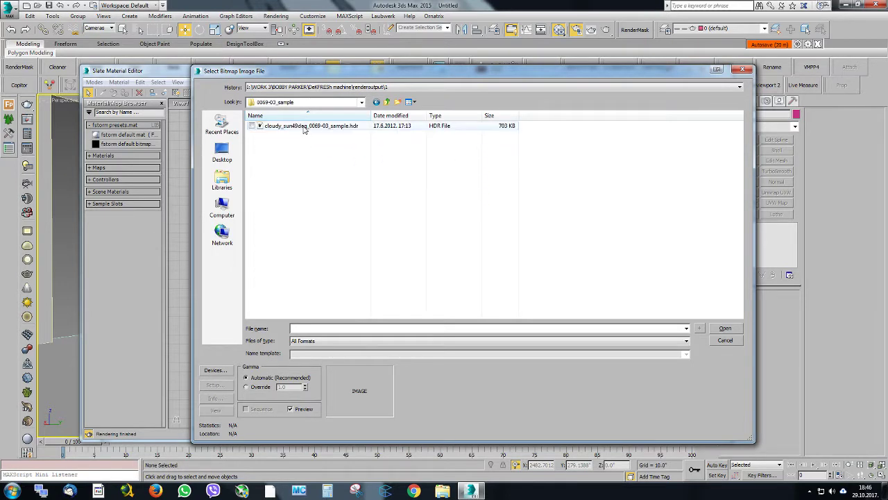
{"action": "double_click", "coordinate": [303, 126]}
{"action": "left_click", "coordinate": [330, 266]}
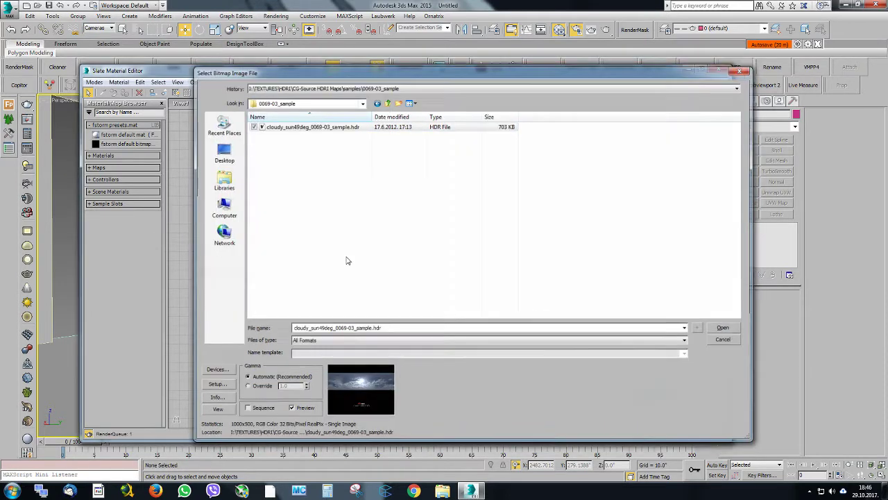
Preview the environment bitmap on its node and at full size, and close the image window
{"action": "double_click", "coordinate": [218, 272]}
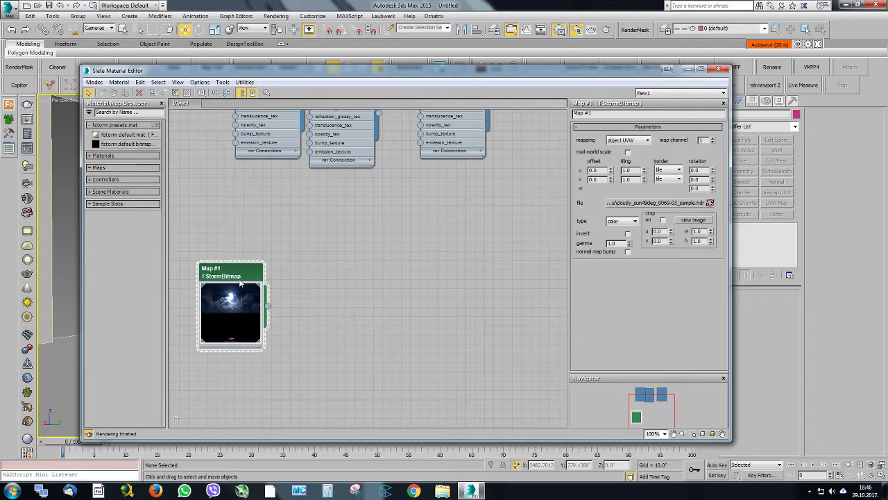
{"action": "left_click", "coordinate": [688, 221]}
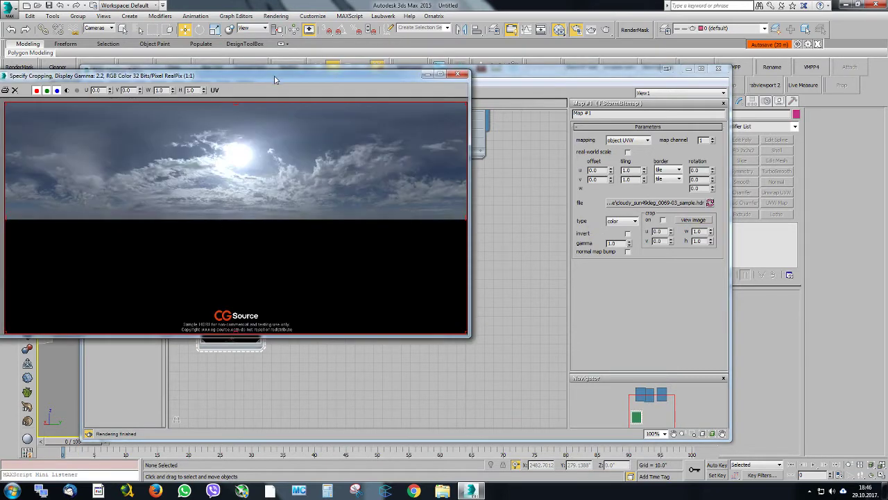
{"action": "left_click_drag", "start_coordinate": [274, 79], "coordinate": [341, 100]}
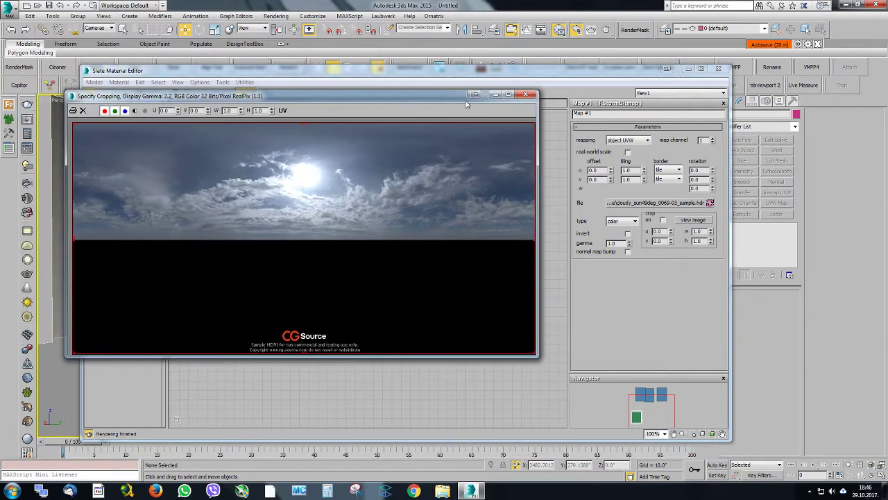
{"action": "left_click", "coordinate": [526, 95]}
Set the environment bitmap's mapping to spherical environment, change its gamma, and close the Navigator and the material editor
{"action": "left_click", "coordinate": [628, 139]}
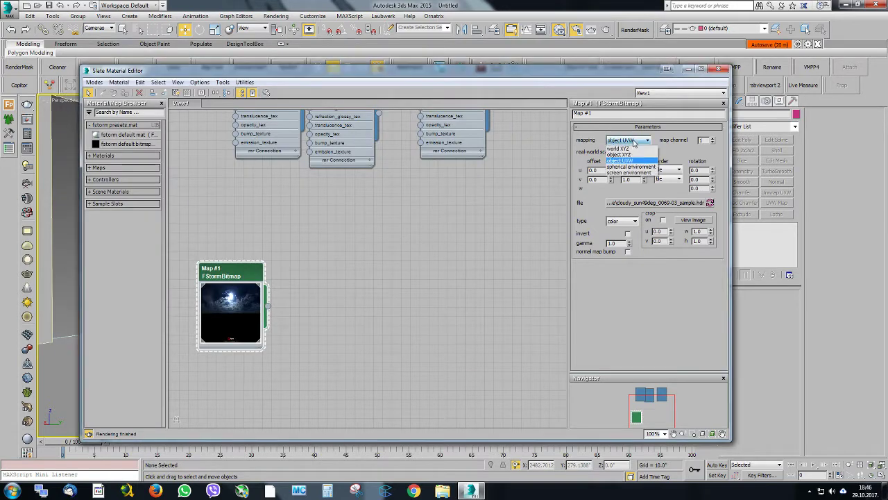
{"action": "left_click", "coordinate": [628, 170]}
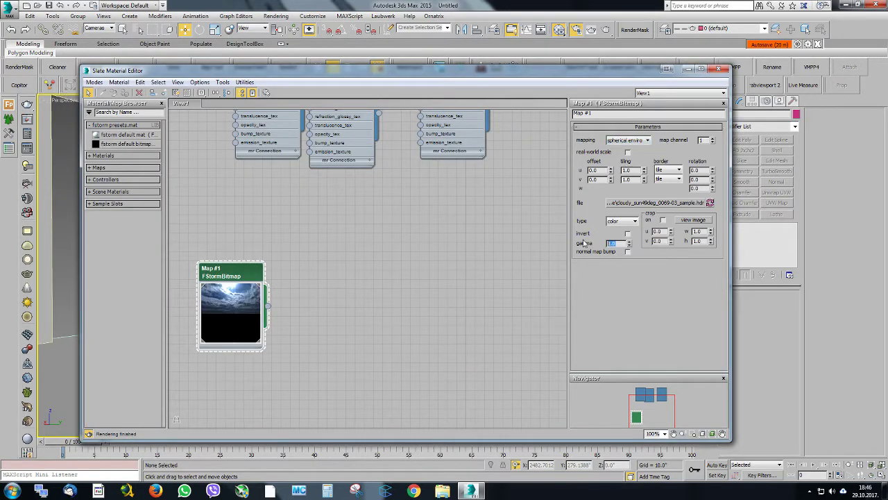
{"action": "key", "text": "Return"}
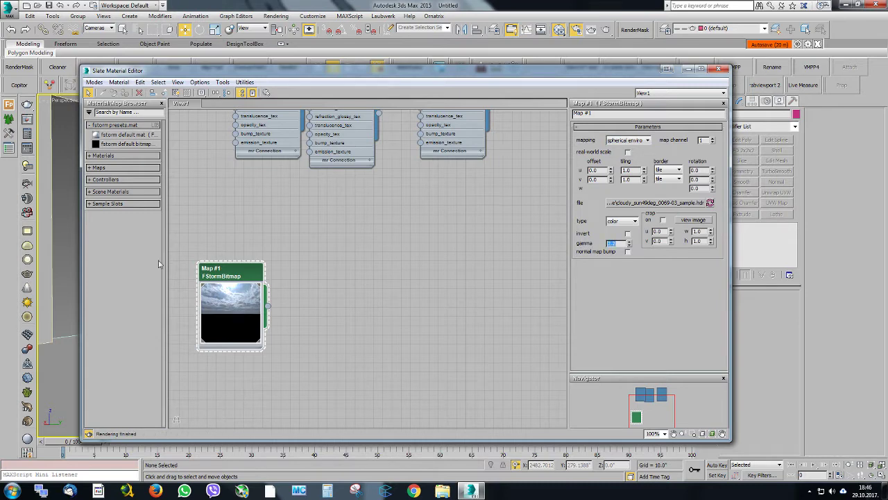
{"action": "left_click", "coordinate": [724, 380]}
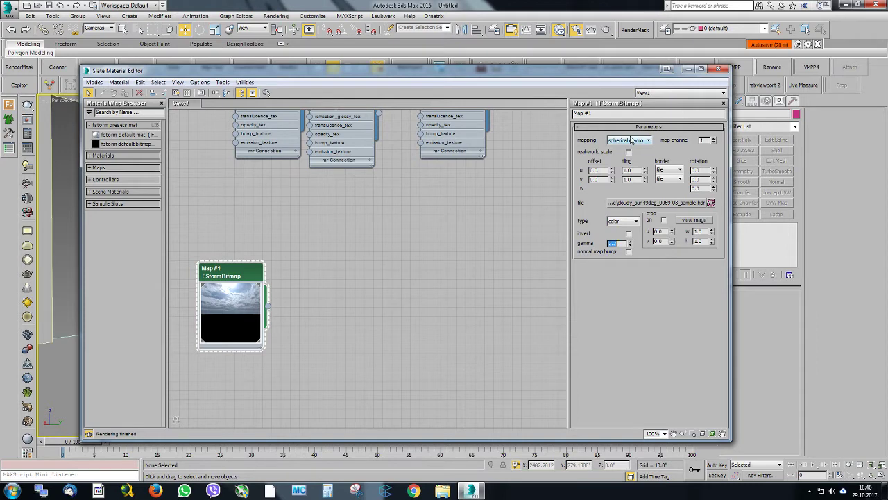
{"action": "left_click", "coordinate": [718, 69]}
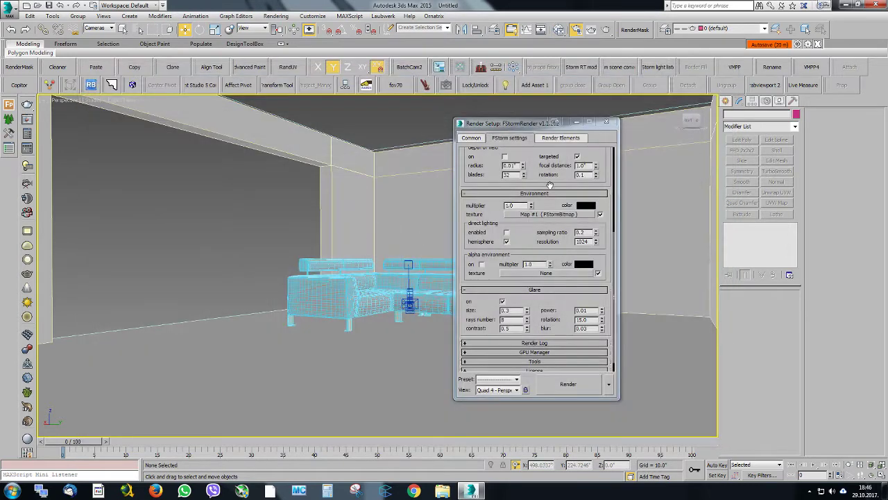
Close the render settings, start an FStorm real-time render and place its window beside a closer view of the sofa
{"action": "left_click", "coordinate": [606, 122]}
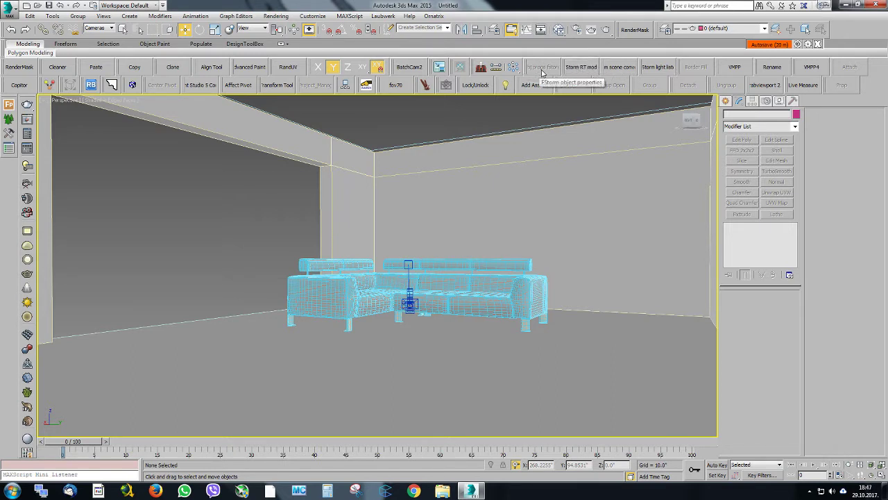
{"action": "left_click", "coordinate": [588, 68]}
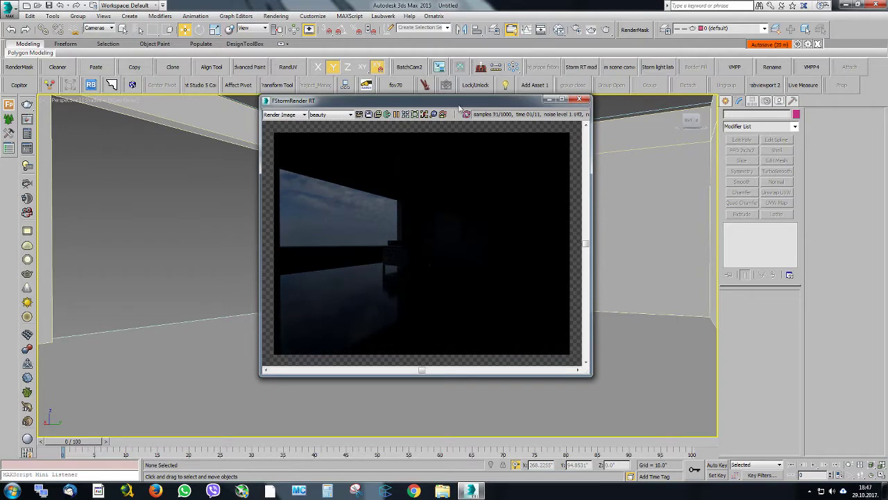
{"action": "left_click_drag", "start_coordinate": [459, 106], "coordinate": [707, 73]}
{"action": "scroll", "coordinate": [421, 245], "scroll_direction": "up", "scroll_amount": 3}
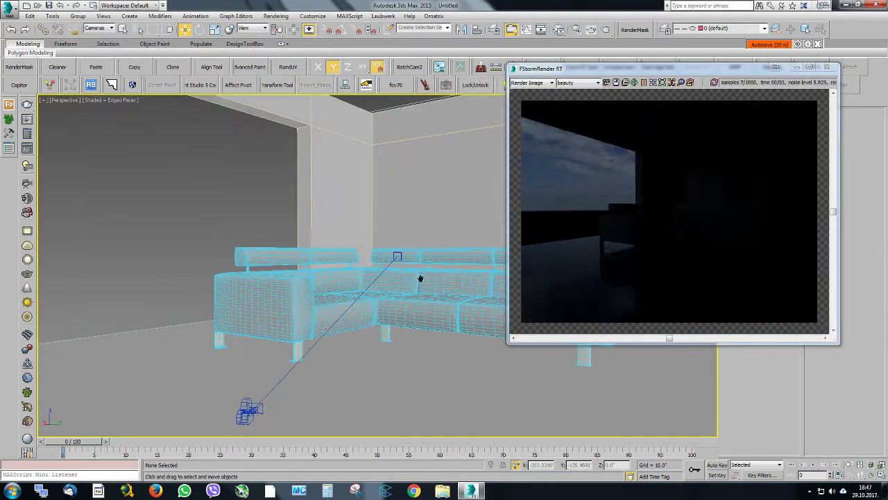
{"action": "scroll", "coordinate": [421, 279], "scroll_direction": "up", "scroll_amount": 1}
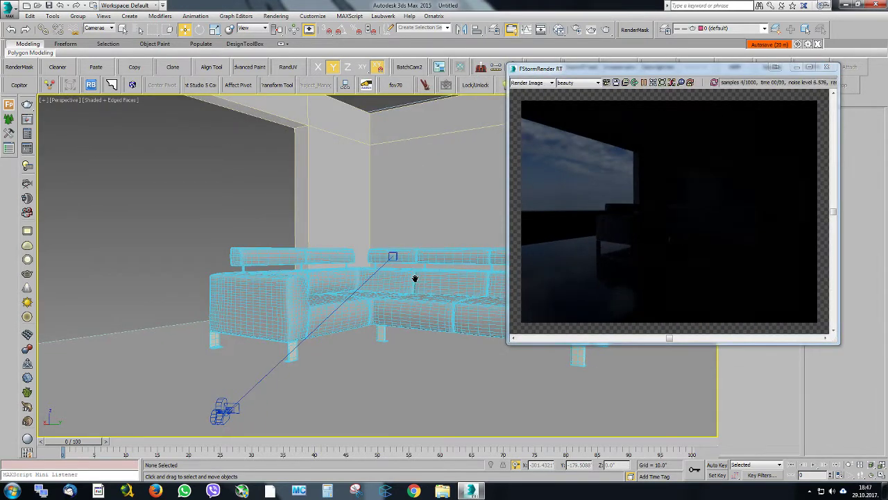
{"action": "left_click", "coordinate": [589, 30]}
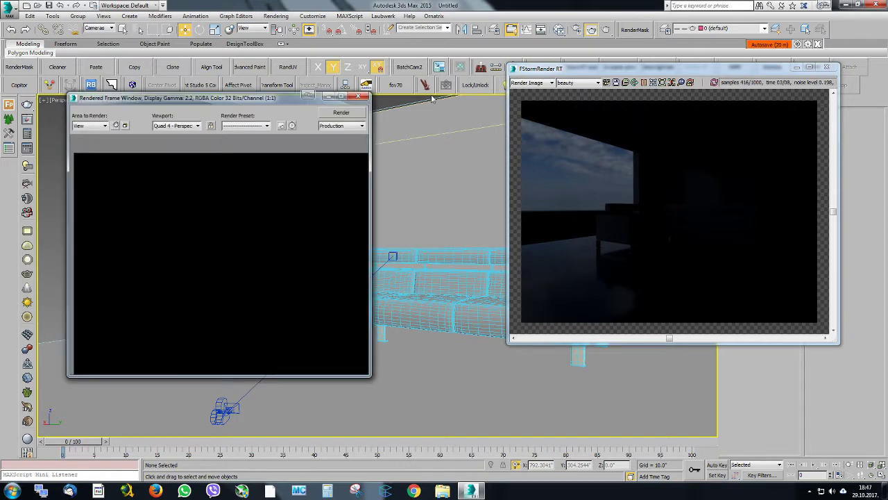
{"action": "left_click", "coordinate": [358, 96]}
Set the environment multiplier to 10 and raise it to 20, moving the render settings clear of the real-time render
{"action": "left_click", "coordinate": [578, 29]}
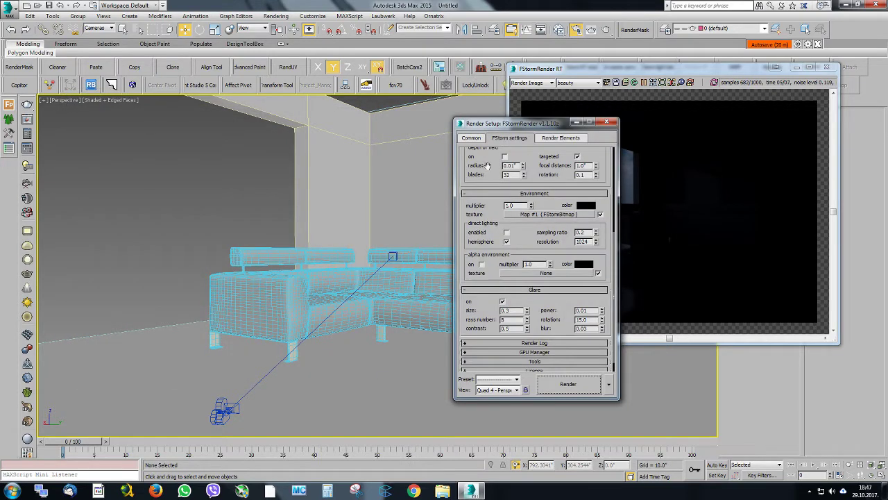
{"action": "double_click", "coordinate": [515, 207]}
{"action": "type", "text": "10"}
{"action": "key", "text": "Return"}
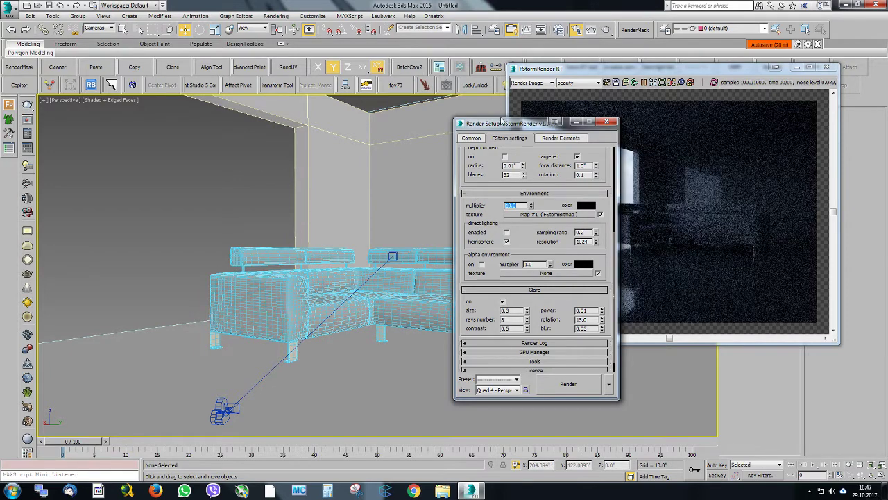
{"action": "left_click_drag", "start_coordinate": [497, 129], "coordinate": [303, 151]}
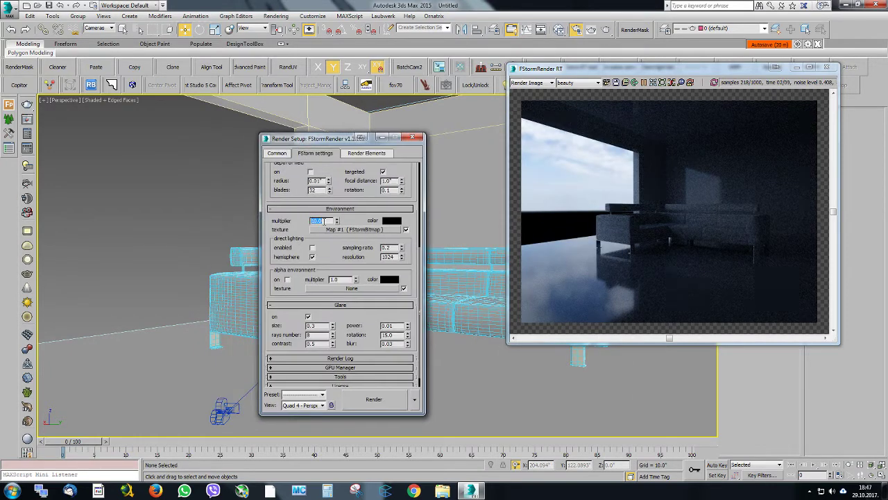
{"action": "type", "text": "20"}
{"action": "key", "text": "Return"}
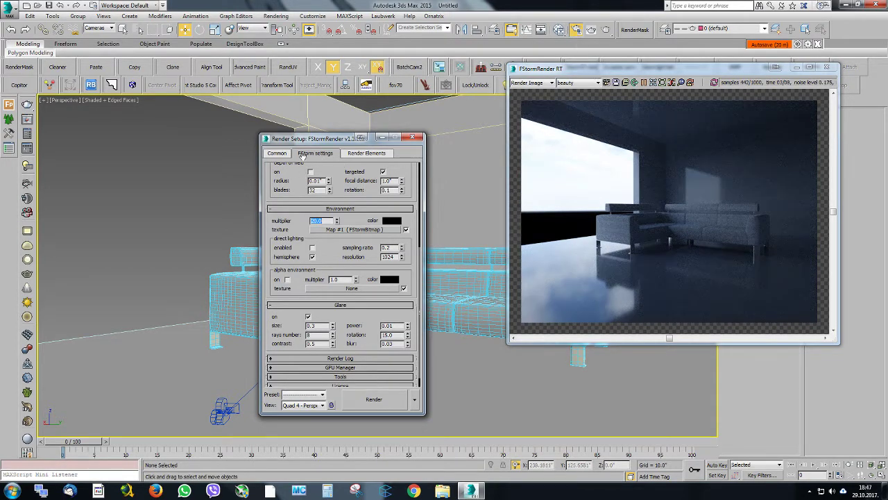
Lock the image aspect ratio and set the render output size to 900 x 675
{"action": "left_click", "coordinate": [279, 153]}
{"action": "left_click", "coordinate": [334, 305]}
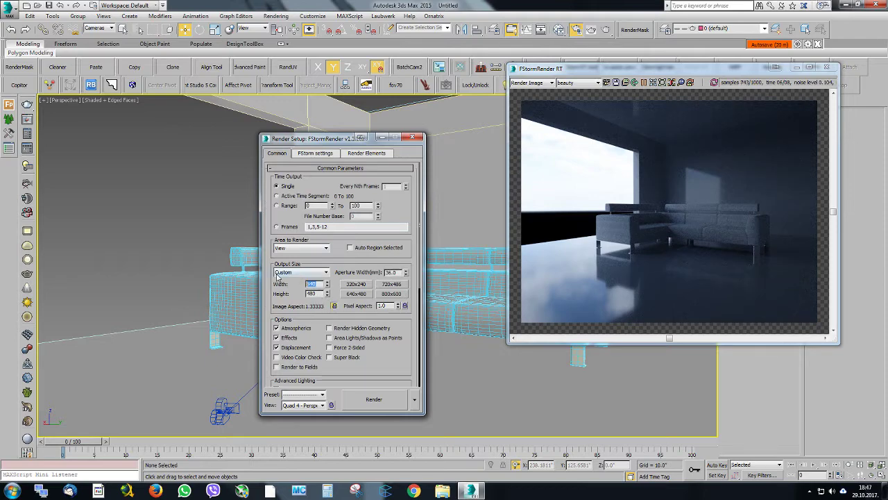
{"action": "key", "text": "Return"}
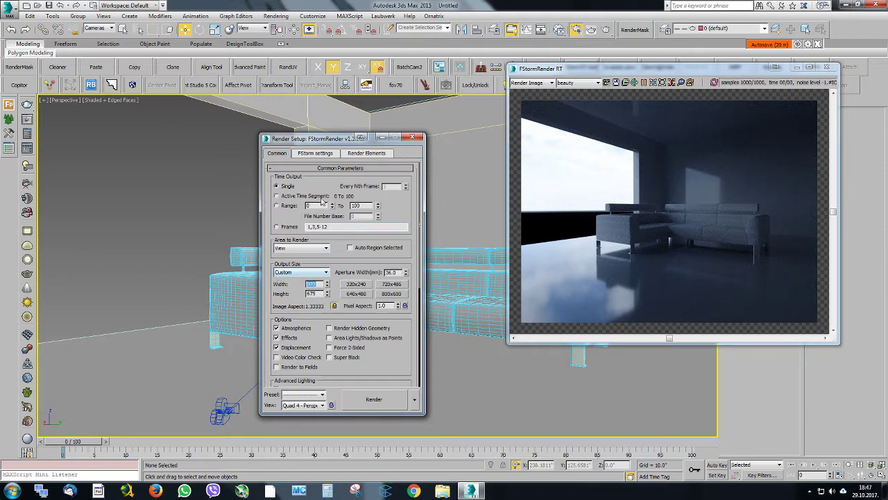
Brighten the render by raising the tone mapping exposure to 7.99
{"action": "left_click", "coordinate": [317, 157]}
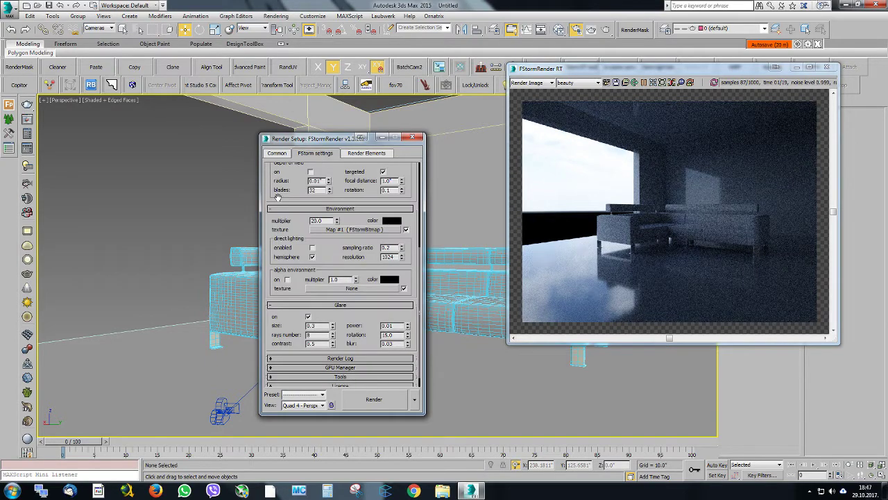
{"action": "scroll", "coordinate": [277, 197], "scroll_direction": "up", "scroll_amount": 3}
{"action": "scroll", "coordinate": [321, 207], "scroll_direction": "up", "scroll_amount": 2}
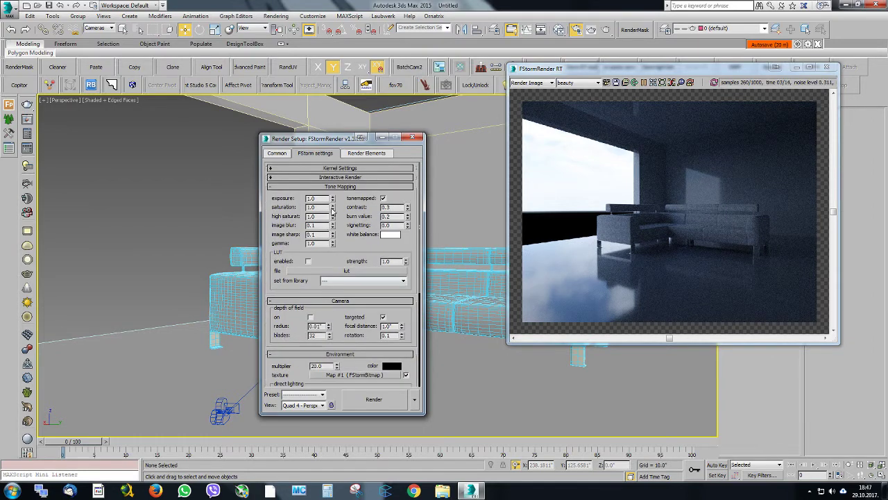
{"action": "left_click_drag", "start_coordinate": [331, 160], "coordinate": [331, 155]}
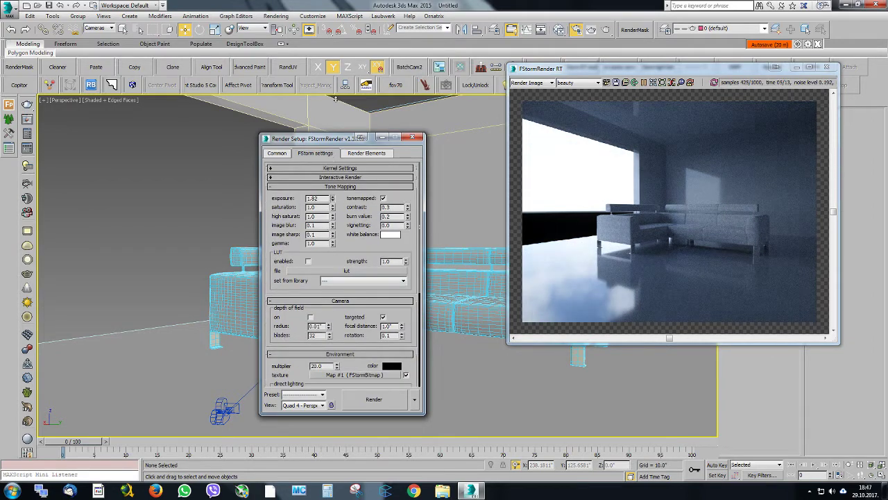
{"action": "left_click_drag", "start_coordinate": [335, 90], "coordinate": [349, 365]}
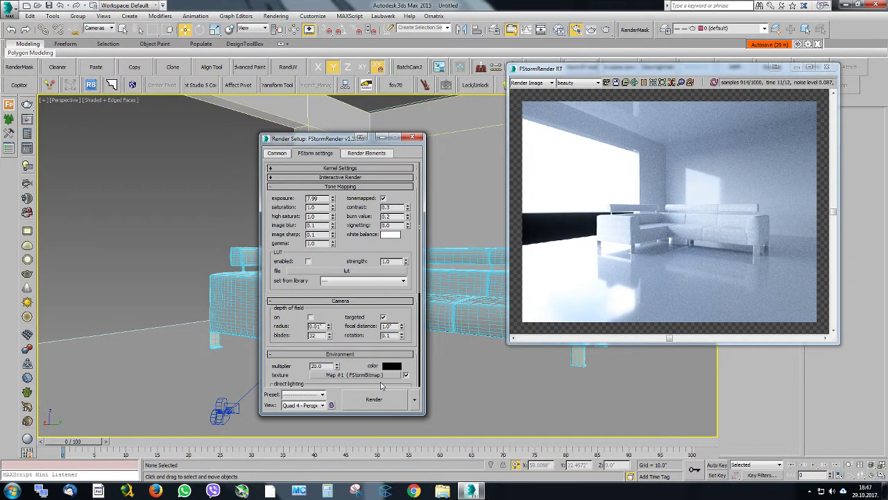
Set the white balance from a color sampled on the rendered wall, adjust its red to 143 and accept it
{"action": "left_click", "coordinate": [390, 234]}
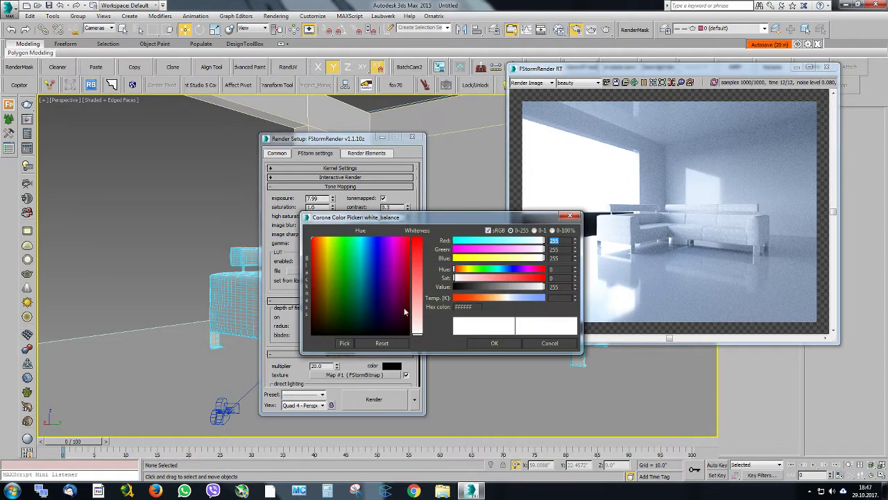
{"action": "left_click", "coordinate": [345, 343]}
{"action": "left_click", "coordinate": [667, 165]}
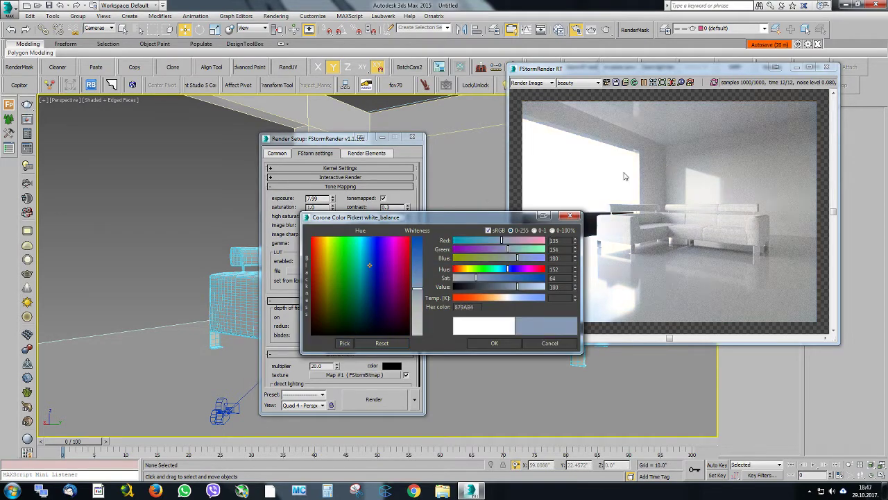
{"action": "left_click_drag", "start_coordinate": [421, 218], "coordinate": [396, 319]}
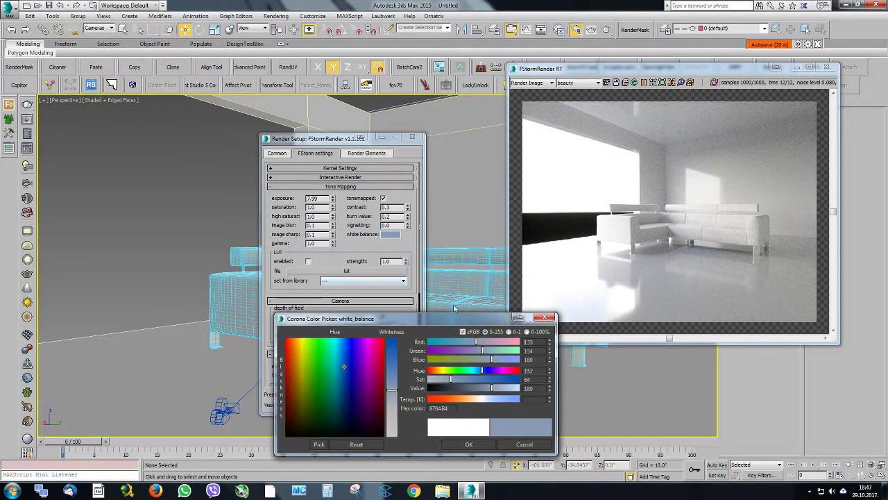
{"action": "left_click_drag", "start_coordinate": [454, 317], "coordinate": [483, 243]}
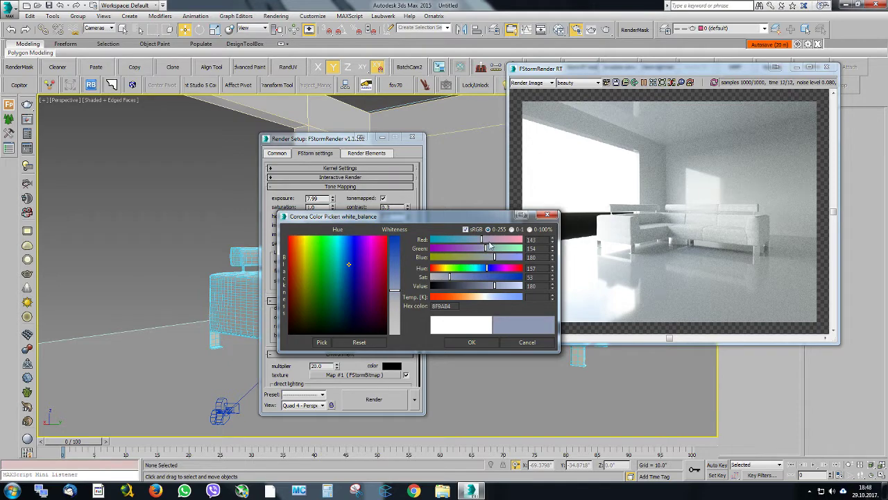
{"action": "left_click", "coordinate": [472, 341]}
Reposition and enlarge the real-time render window, close the render settings and recenter the rendered image
{"action": "left_click_drag", "start_coordinate": [584, 66], "coordinate": [516, 89]}
{"action": "scroll", "coordinate": [605, 229], "scroll_direction": "up", "scroll_amount": 2}
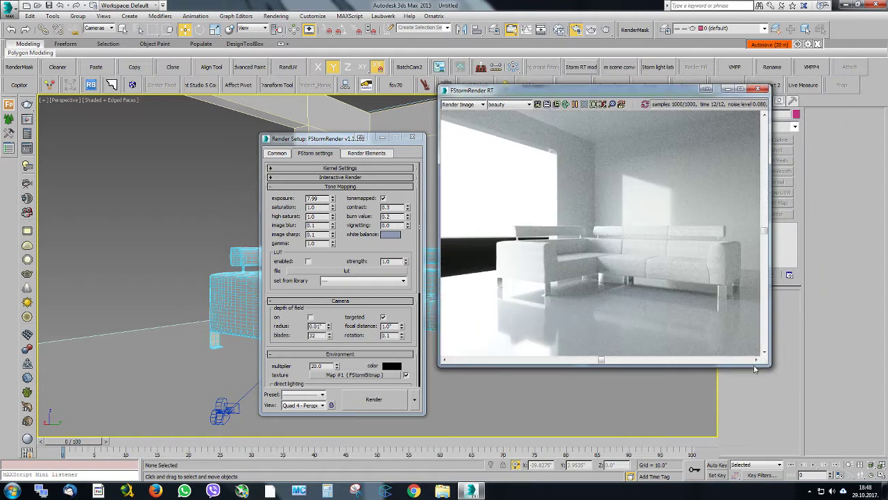
{"action": "left_click_drag", "start_coordinate": [756, 369], "coordinate": [831, 437]}
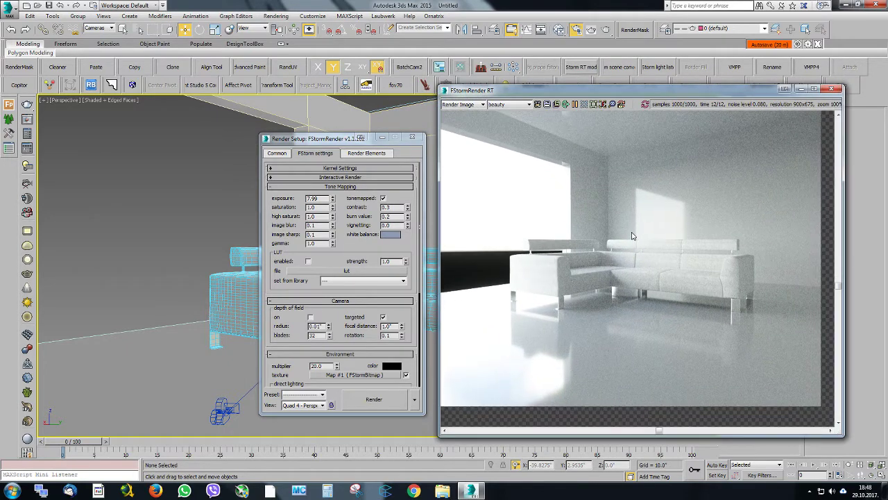
{"action": "left_click_drag", "start_coordinate": [331, 139], "coordinate": [308, 114]}
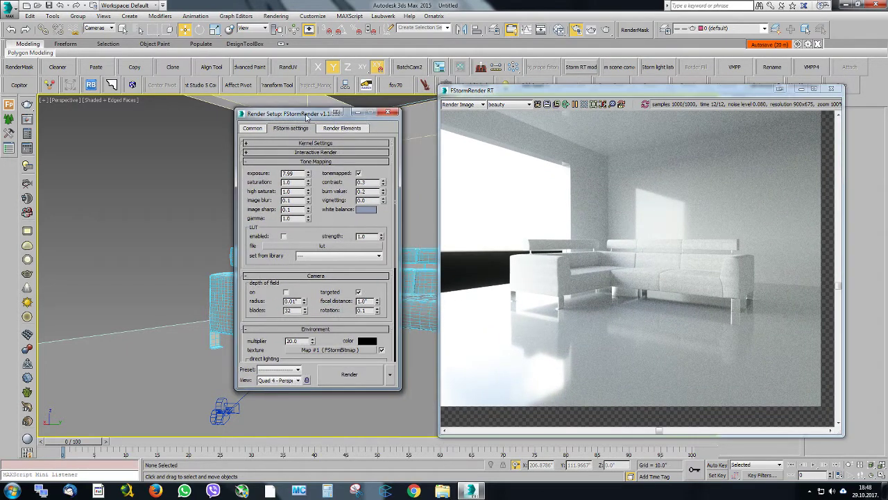
{"action": "left_click", "coordinate": [393, 111]}
{"action": "middle_click_drag", "start_coordinate": [611, 197], "coordinate": [620, 218]}
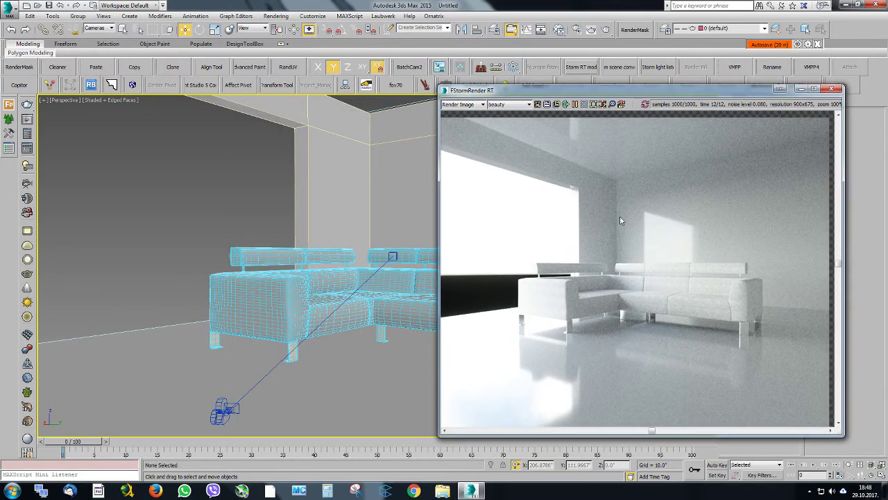
Open the material editor beside the render and raise the reflection level of the walls material
{"action": "left_click", "coordinate": [558, 29]}
{"action": "left_click_drag", "start_coordinate": [559, 75], "coordinate": [386, 82]}
{"action": "middle_click_drag", "start_coordinate": [170, 120], "coordinate": [191, 251]}
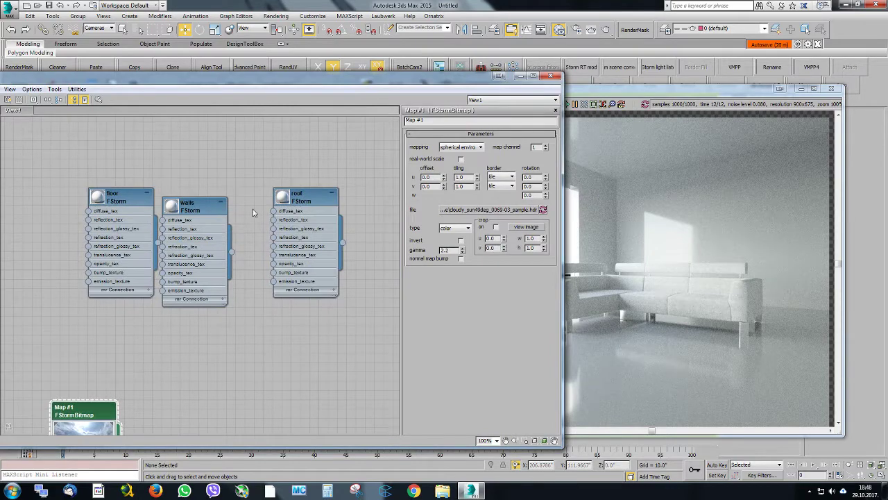
{"action": "double_click", "coordinate": [203, 210]}
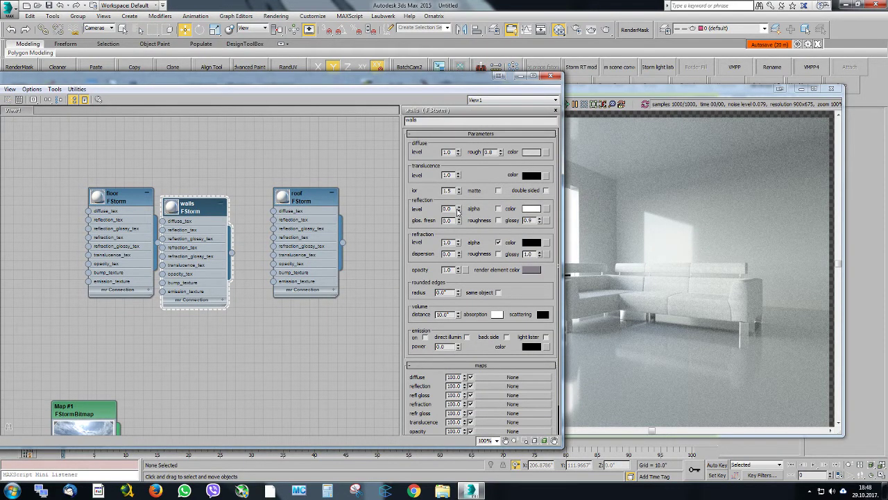
{"action": "left_click_drag", "start_coordinate": [458, 210], "coordinate": [459, 191]}
Rearrange the material nodes and connect a new FStormNoise map to the bump texture of the roof material
{"action": "double_click", "coordinate": [318, 203]}
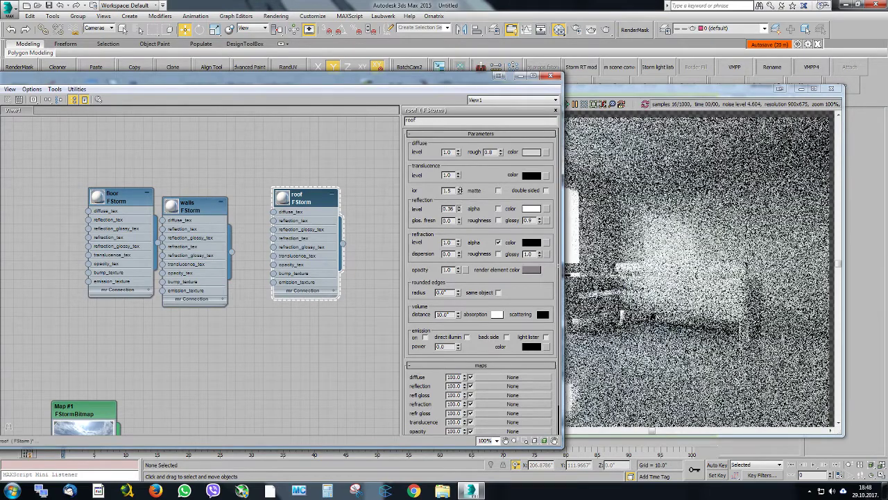
{"action": "middle_click_drag", "start_coordinate": [301, 218], "coordinate": [301, 188]}
{"action": "left_click_drag", "start_coordinate": [304, 174], "coordinate": [341, 247]}
{"action": "left_click_drag", "start_coordinate": [311, 317], "coordinate": [270, 331]}
{"action": "mouse_move", "coordinate": [326, 345]}
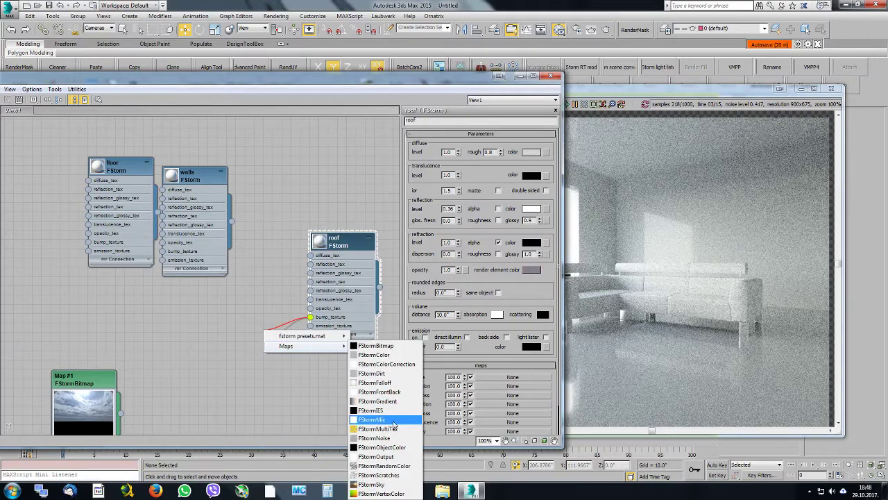
{"action": "left_click", "coordinate": [388, 438]}
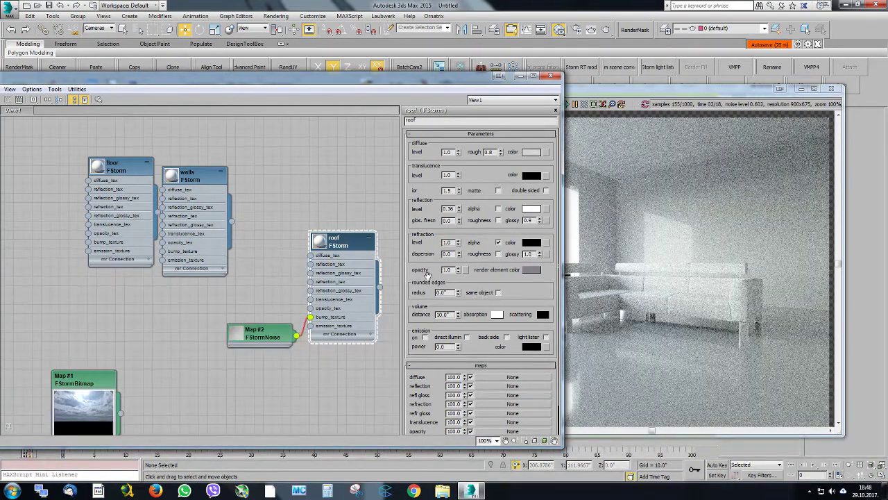
{"action": "scroll", "coordinate": [430, 249], "scroll_direction": "down", "scroll_amount": 2}
Close the material editor and tilt the perspective view up so the real-time render shows more of the roof
{"action": "left_click", "coordinate": [622, 92]}
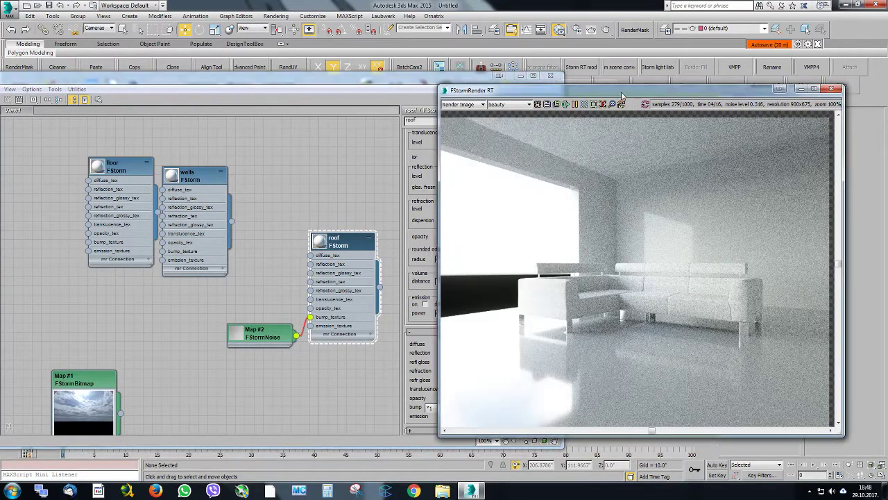
{"action": "left_click", "coordinate": [551, 75]}
{"action": "middle_click_drag", "start_coordinate": [352, 163], "coordinate": [355, 219]}
{"action": "left_click_drag", "start_coordinate": [525, 92], "coordinate": [519, 73]}
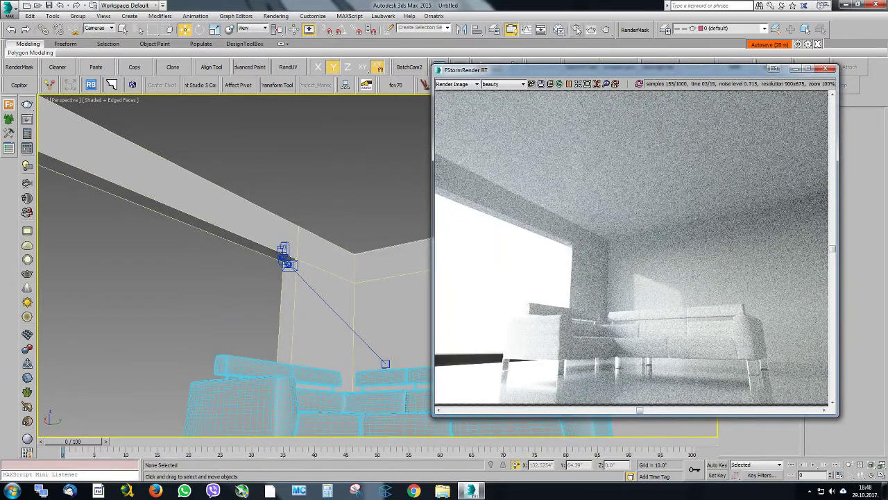
Review the GPUs assigned in the GPU Manager, close the render settings and examine the rendered roof up close
{"action": "left_click", "coordinate": [576, 30]}
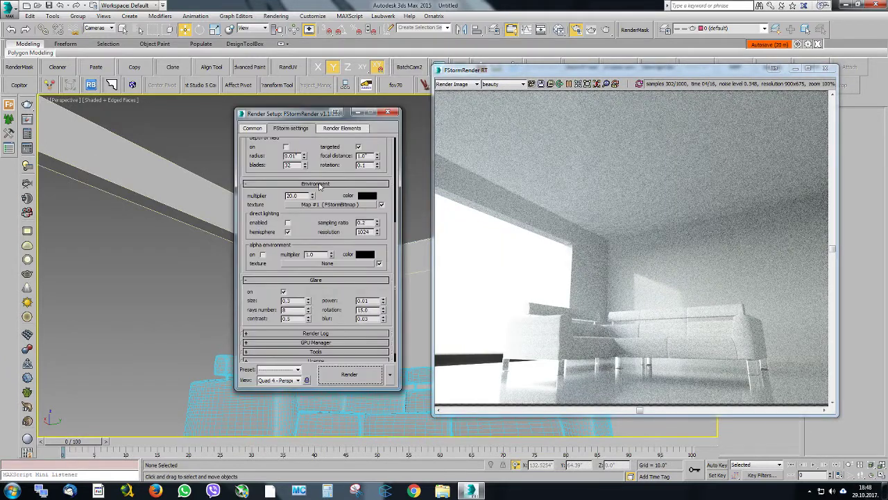
{"action": "left_click", "coordinate": [331, 343]}
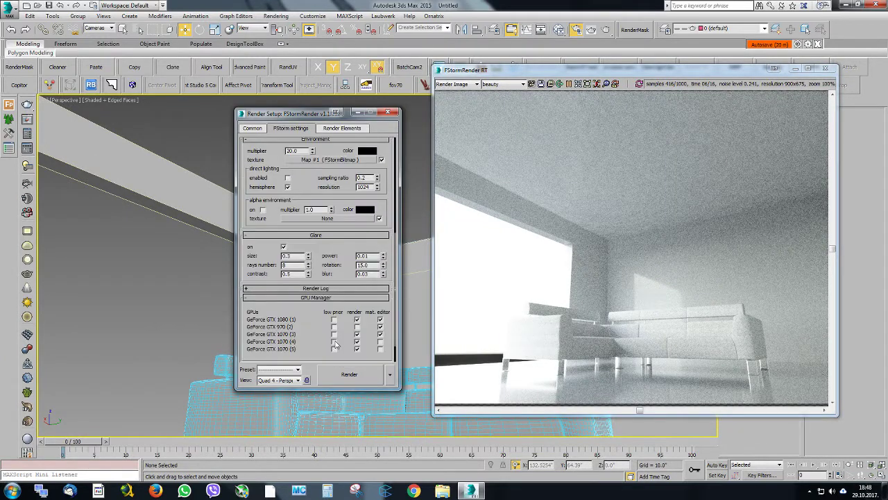
{"action": "scroll", "coordinate": [347, 232], "scroll_direction": "down", "scroll_amount": 2}
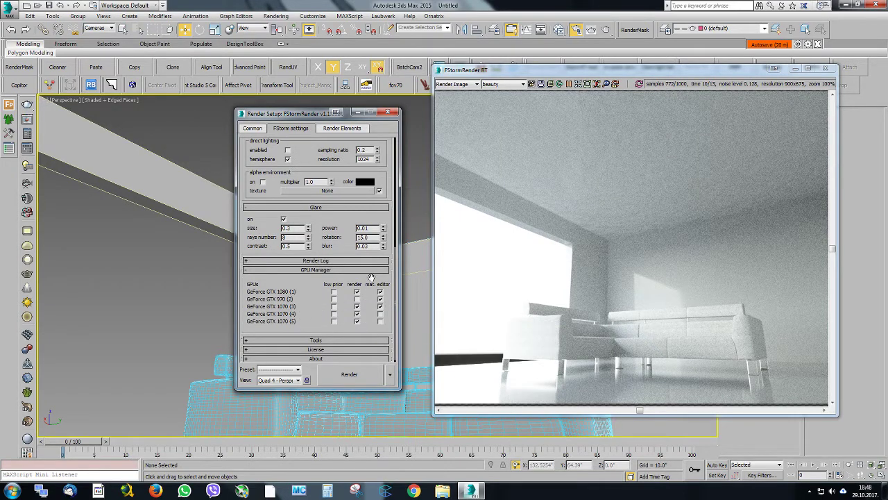
{"action": "left_click", "coordinate": [390, 113]}
{"action": "scroll", "coordinate": [657, 206], "scroll_direction": "up", "scroll_amount": 2}
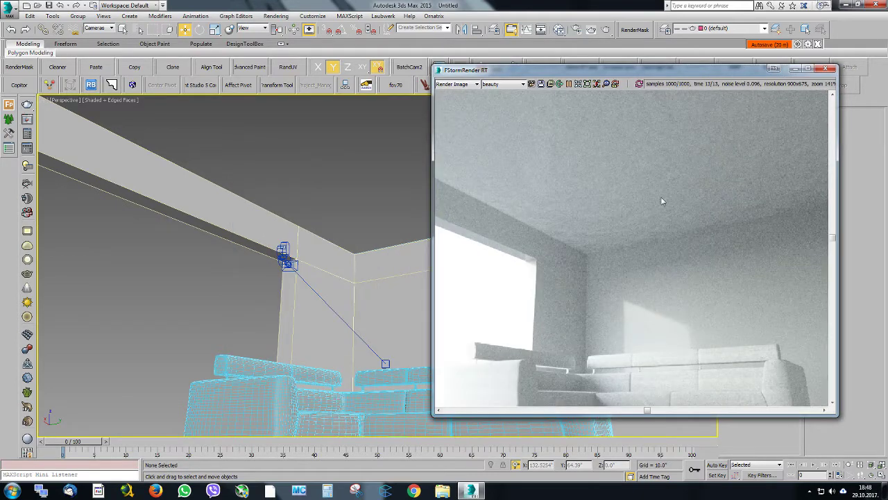
{"action": "scroll", "coordinate": [546, 186], "scroll_direction": "down", "scroll_amount": 3}
{"action": "scroll", "coordinate": [559, 167], "scroll_direction": "up", "scroll_amount": 2}
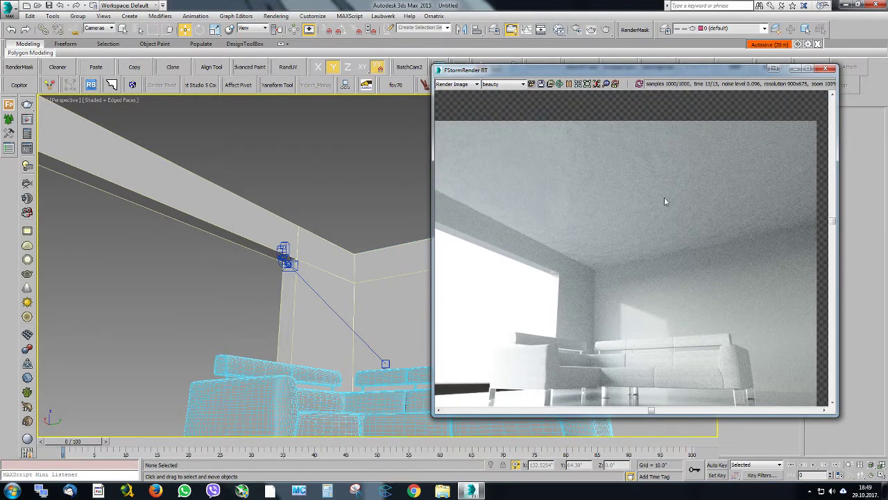
Reopen the material editor and set the roof material's bump amount to 0.2
{"action": "left_click", "coordinate": [576, 30]}
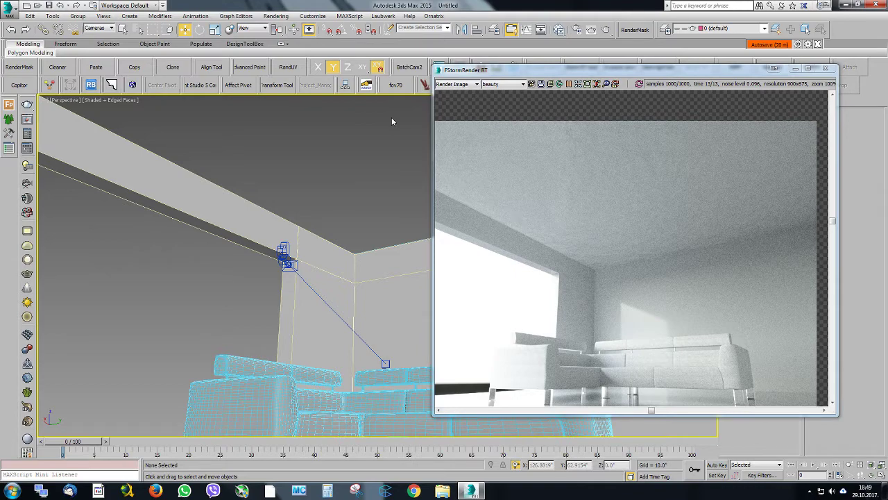
{"action": "left_click", "coordinate": [576, 30]}
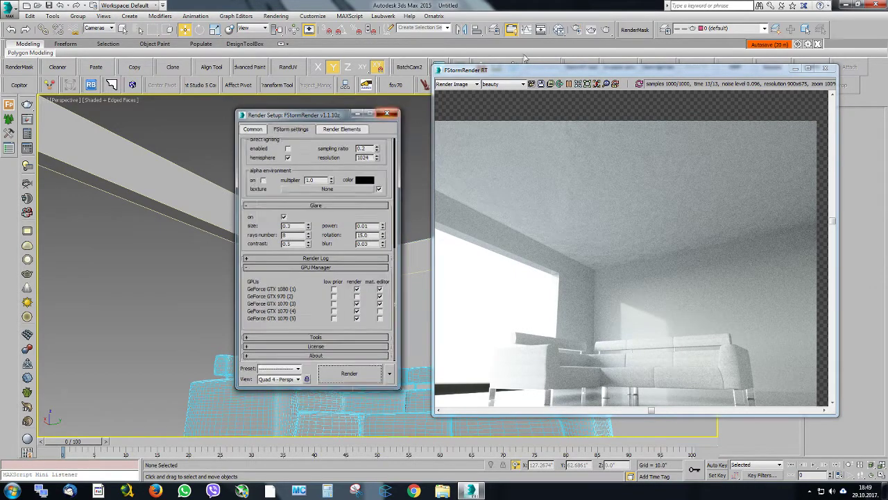
{"action": "left_click", "coordinate": [576, 29]}
{"action": "left_click", "coordinate": [559, 30]}
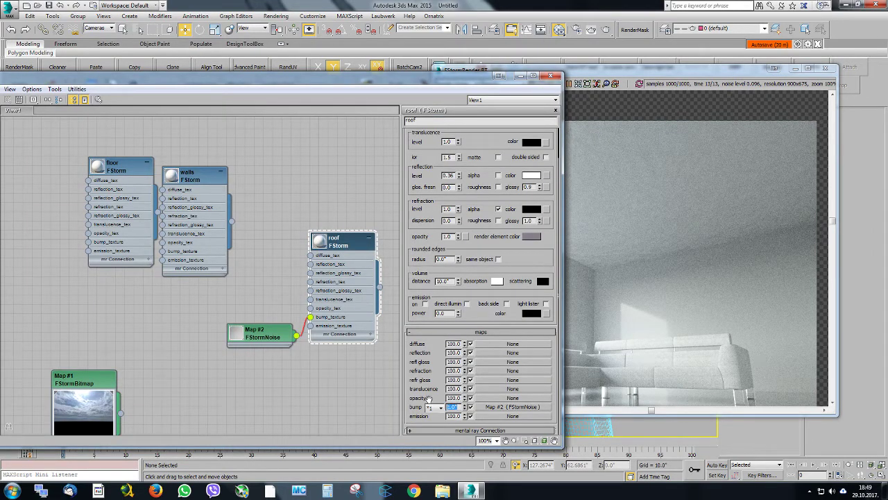
Close the material editor, fit the real-time render to its window and reframe the perspective view on the whole sofa
{"action": "left_click", "coordinate": [550, 76]}
{"action": "left_click", "coordinate": [585, 84]}
{"action": "middle_click_drag", "start_coordinate": [397, 262], "coordinate": [313, 264], "text": "alt"}
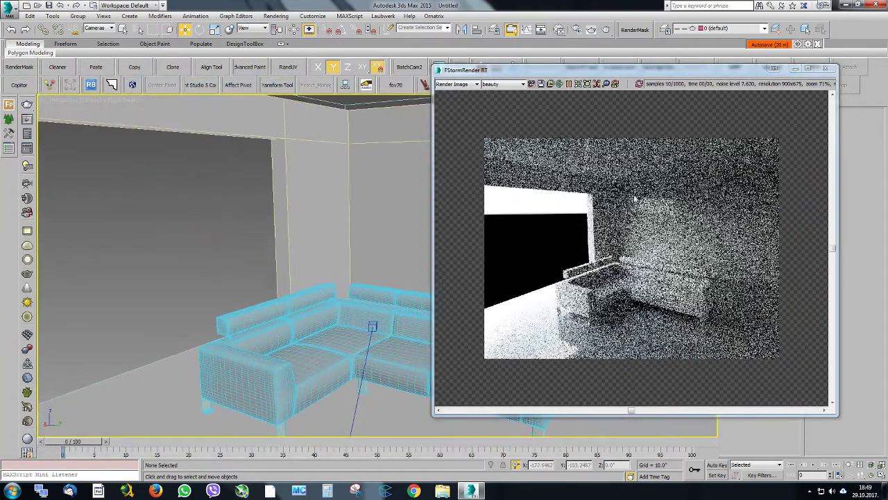
In the walls material, set the reflection level to 1.0, the reflection color to grey value 119 and the reflection glossiness to 0.6
{"action": "left_click", "coordinate": [560, 29]}
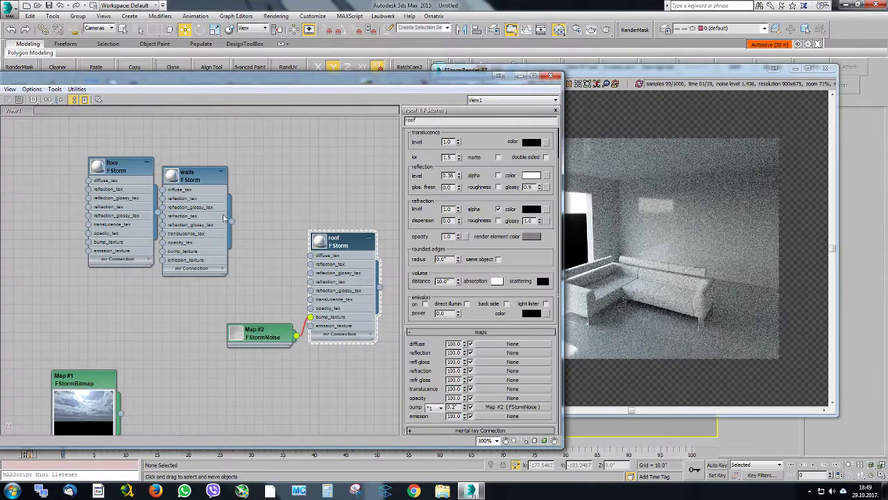
{"action": "middle_click_drag", "start_coordinate": [191, 182], "coordinate": [284, 186]}
{"action": "double_click", "coordinate": [283, 186]}
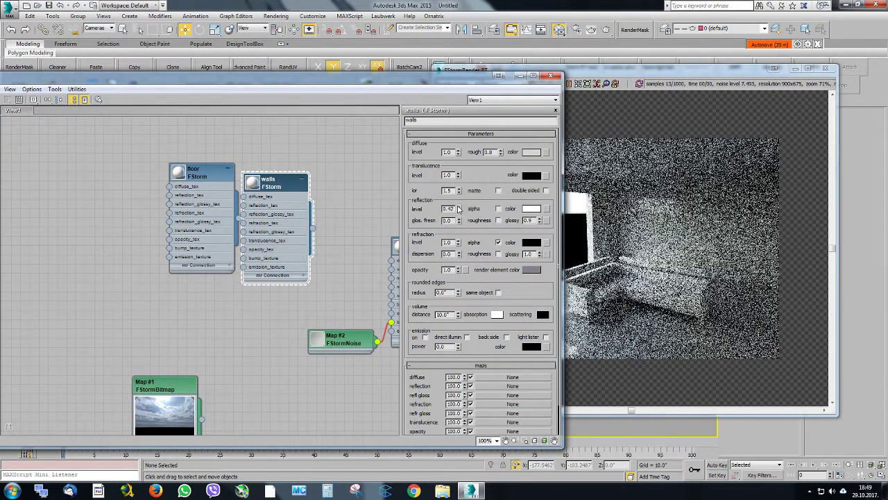
{"action": "left_click_drag", "start_coordinate": [458, 210], "coordinate": [454, 159]}
{"action": "left_click", "coordinate": [529, 208]}
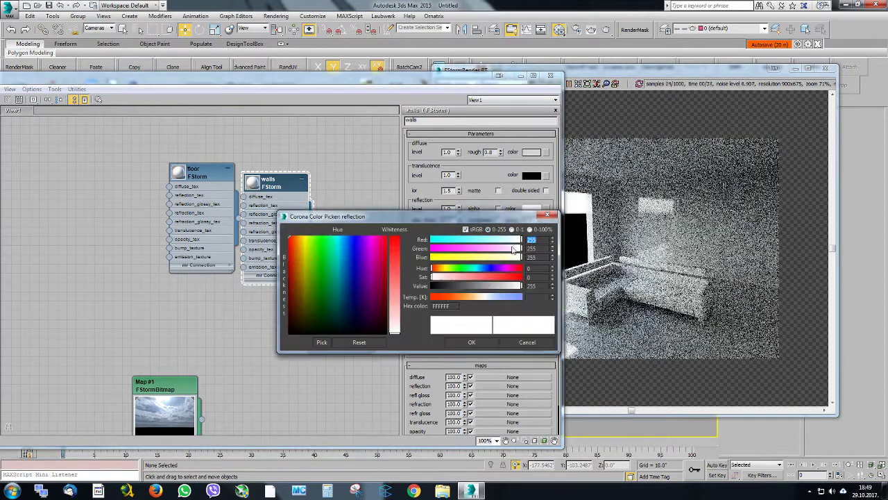
{"action": "left_click_drag", "start_coordinate": [521, 286], "coordinate": [473, 286]}
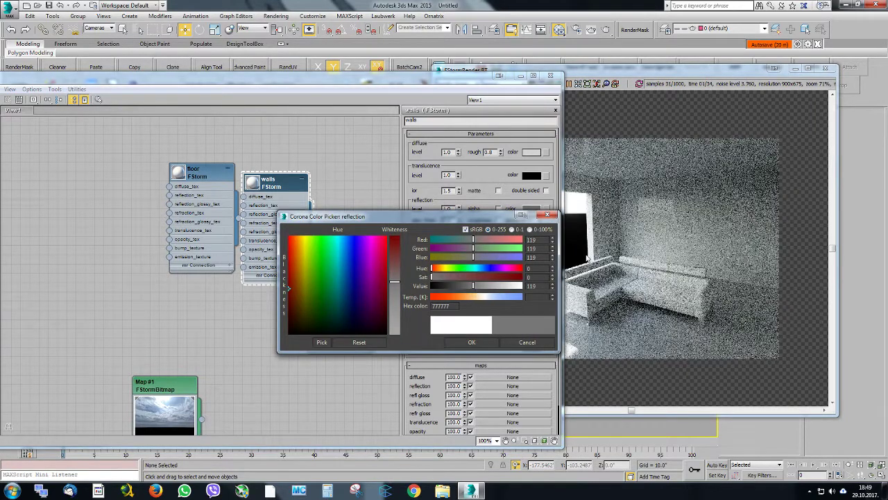
{"action": "left_click", "coordinate": [470, 339]}
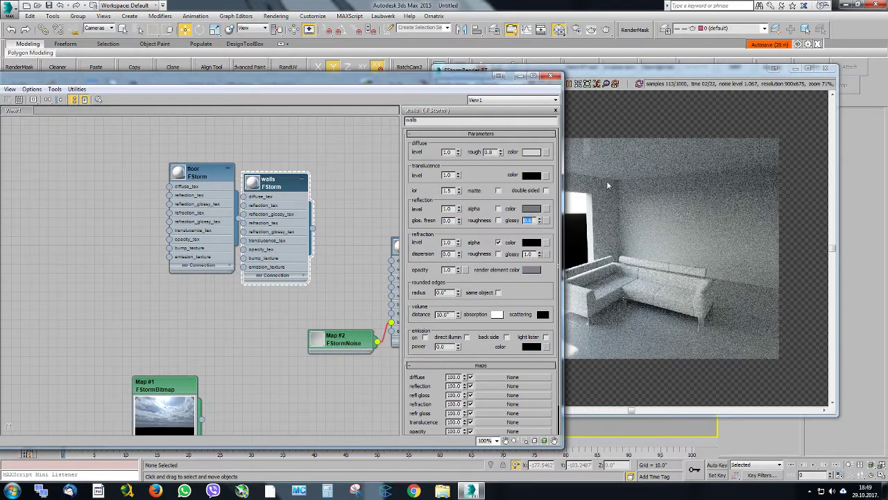
Rearrange the material editor and render windows to see both, and move the floor material node clear of the walls node
{"action": "left_click_drag", "start_coordinate": [547, 84], "coordinate": [413, 85]}
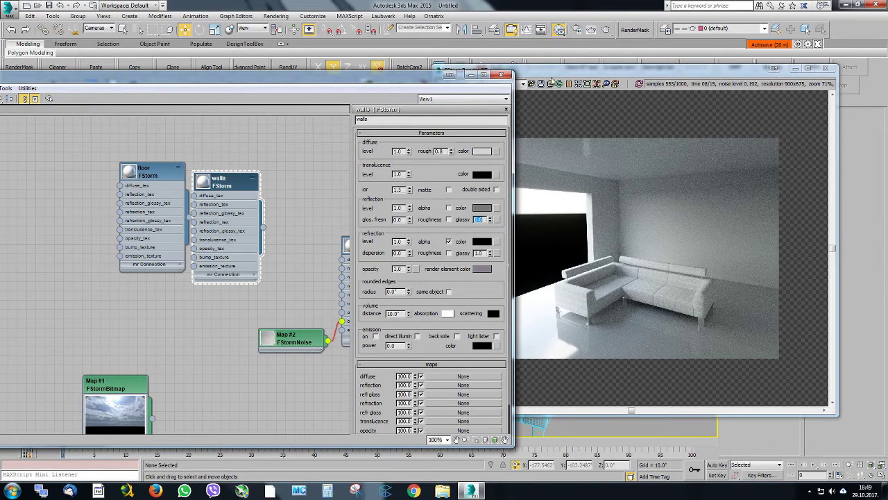
{"action": "left_click_drag", "start_coordinate": [552, 71], "coordinate": [545, 43]}
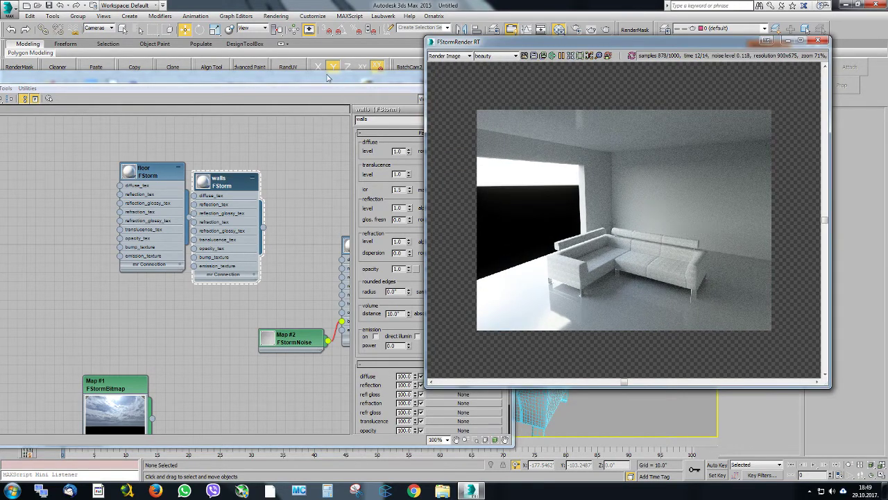
{"action": "left_click_drag", "start_coordinate": [329, 77], "coordinate": [335, 40]}
{"action": "middle_click_drag", "start_coordinate": [188, 165], "coordinate": [283, 168]}
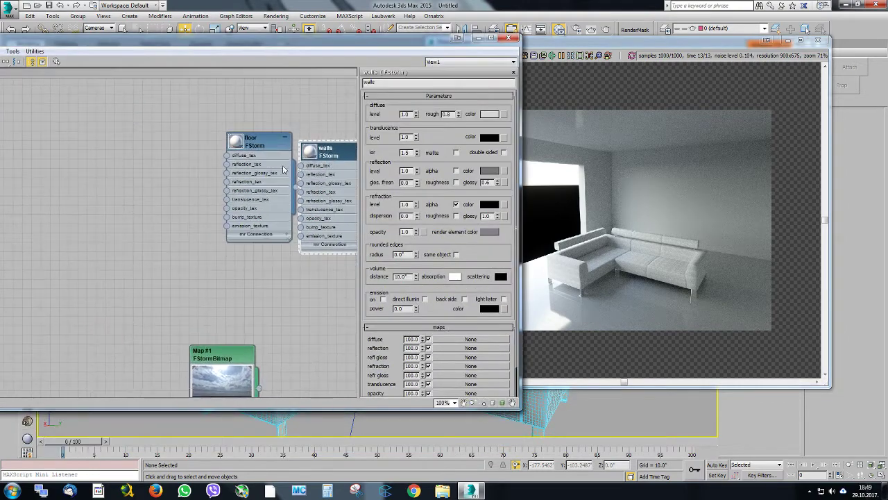
{"action": "left_click_drag", "start_coordinate": [258, 148], "coordinate": [212, 186]}
{"action": "middle_click_drag", "start_coordinate": [264, 201], "coordinate": [301, 172]}
{"action": "scroll", "coordinate": [226, 221], "scroll_direction": "up", "scroll_amount": 3}
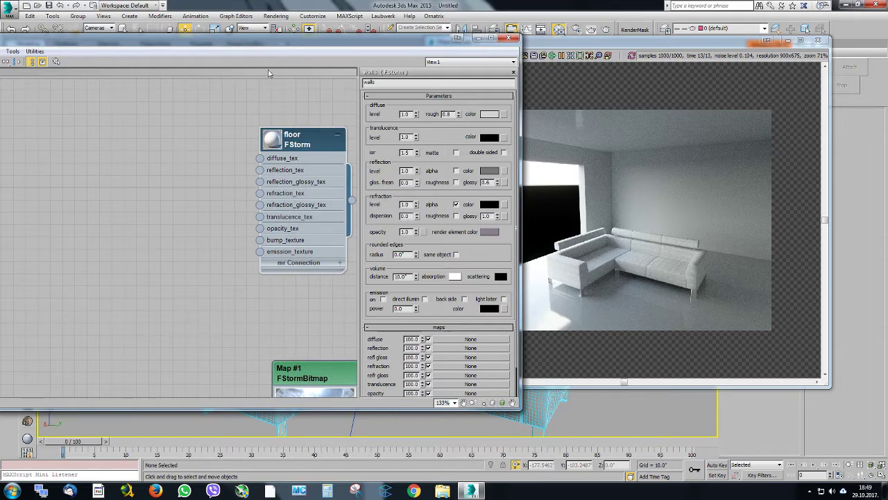
{"action": "left_click_drag", "start_coordinate": [268, 53], "coordinate": [305, 49]}
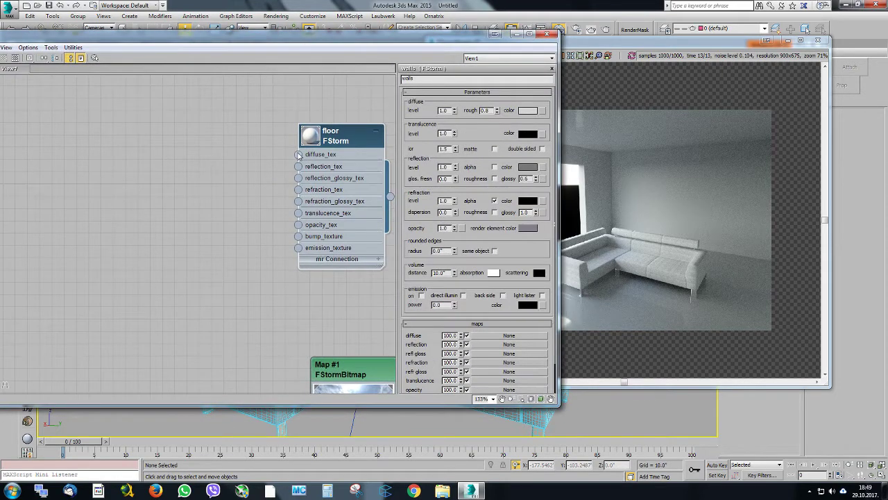
Connect a new FStormNoise map to the diffuse texture of the floor material and open the map's parameters
{"action": "left_click_drag", "start_coordinate": [298, 155], "coordinate": [104, 174]}
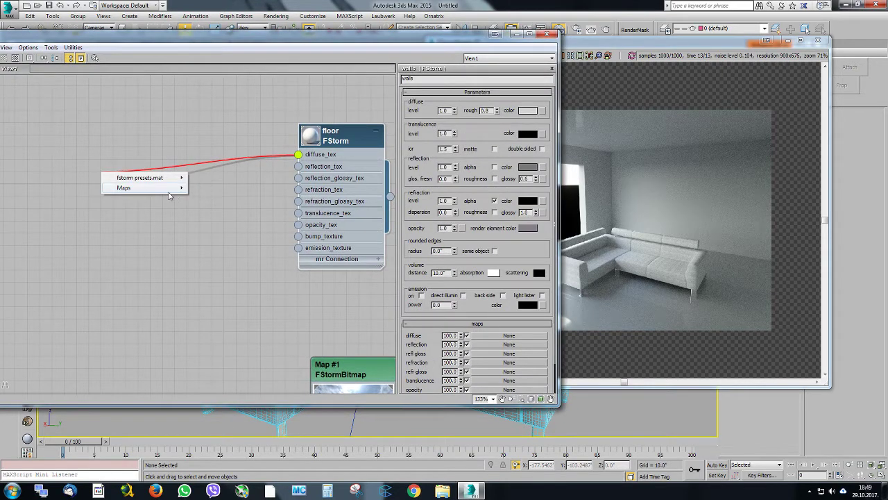
{"action": "mouse_move", "coordinate": [166, 189]}
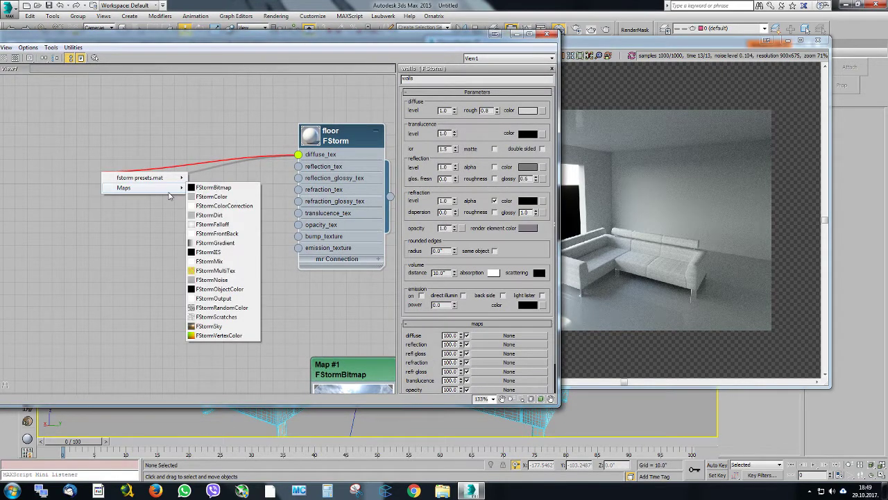
{"action": "left_click", "coordinate": [229, 280]}
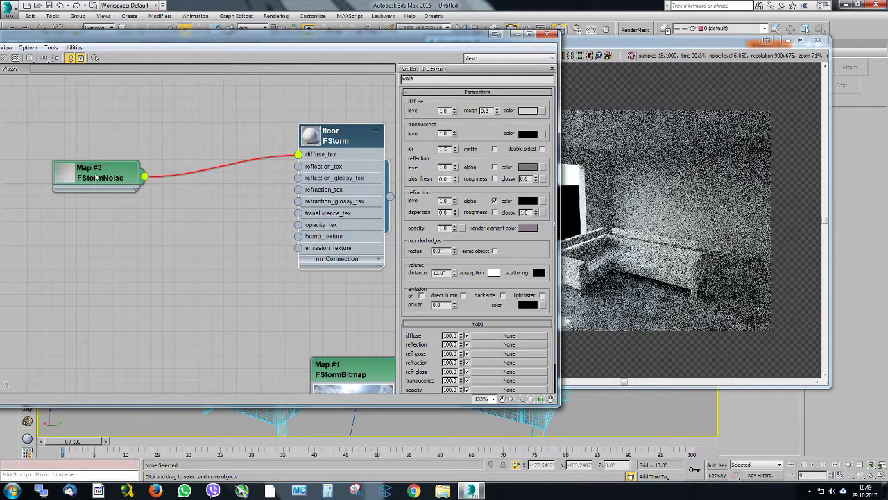
{"action": "double_click", "coordinate": [66, 173]}
{"action": "double_click", "coordinate": [102, 175]}
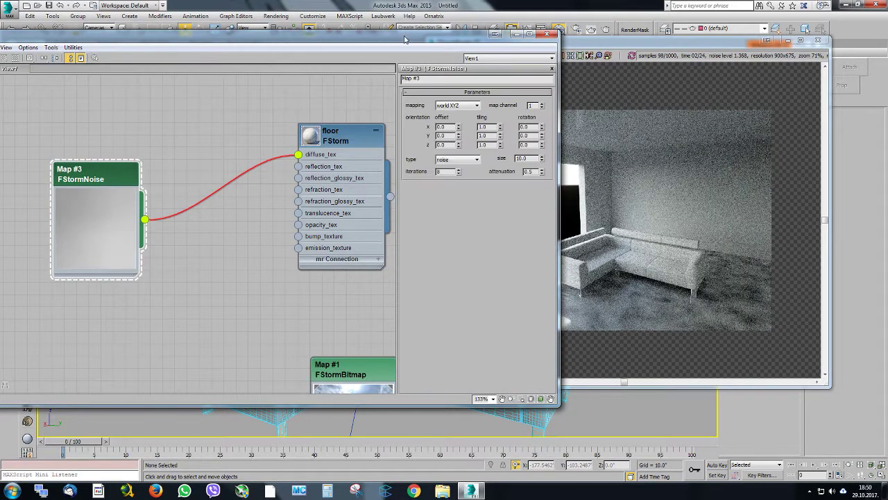
Place the material editor and render windows side by side and adjust the floor material's reflection glossiness
{"action": "left_click_drag", "start_coordinate": [406, 39], "coordinate": [258, 51]}
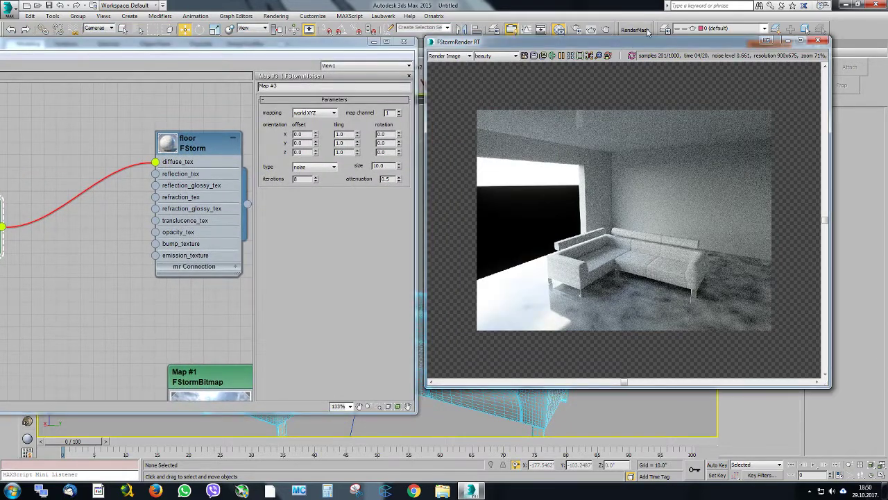
{"action": "left_click_drag", "start_coordinate": [619, 45], "coordinate": [648, 29]}
{"action": "left_click", "coordinate": [251, 159]}
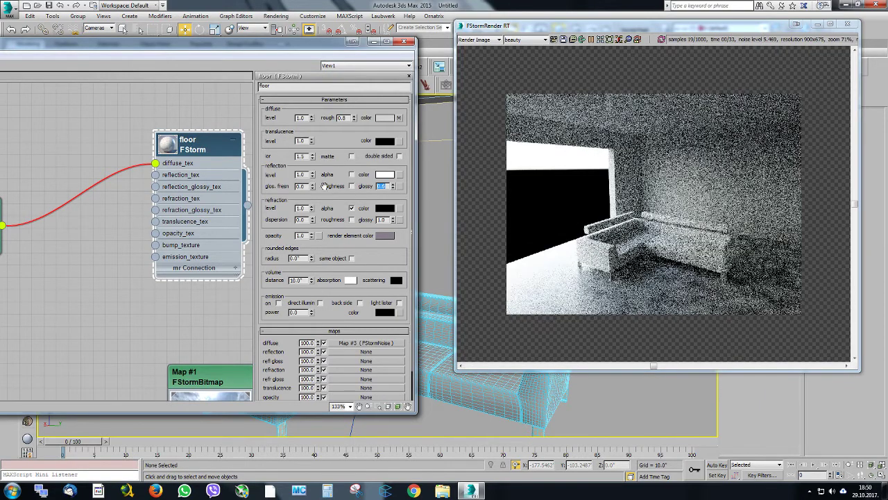
Set the attenuation of the floor's FStormNoise map to 1.0 and inspect the rendered floor at 100% zoom
{"action": "middle_click_drag", "start_coordinate": [97, 141], "coordinate": [186, 147]}
{"action": "double_click", "coordinate": [139, 165]}
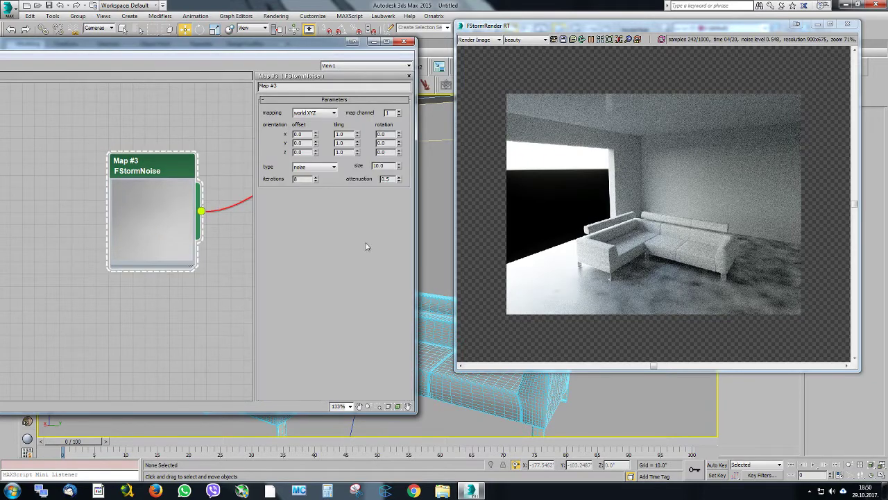
{"action": "left_click_drag", "start_coordinate": [400, 175], "coordinate": [379, 135]}
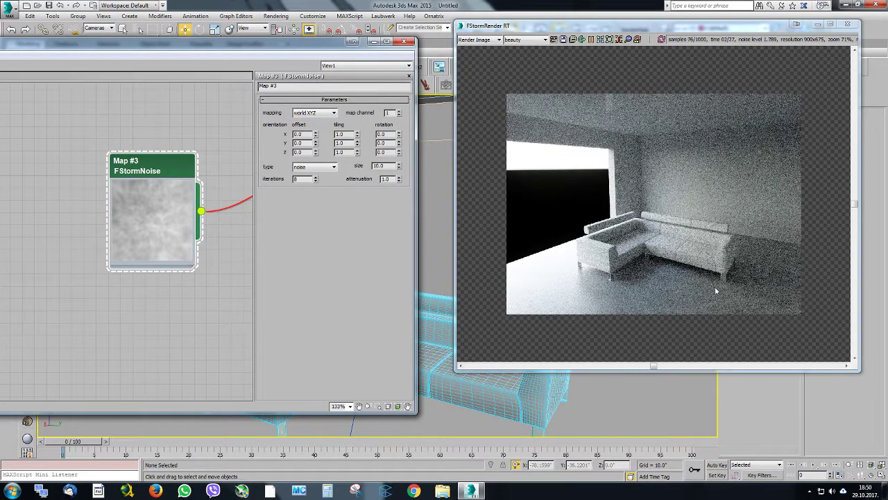
{"action": "scroll", "coordinate": [683, 280], "scroll_direction": "up", "scroll_amount": 2}
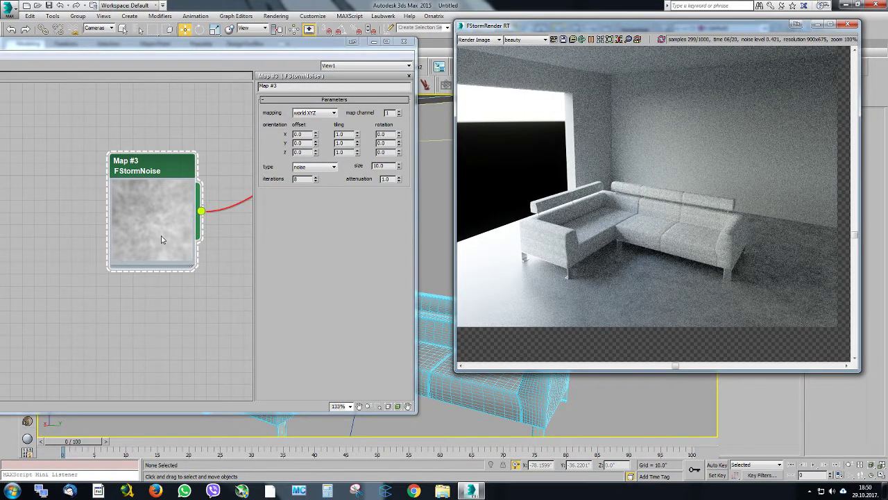
Close the material editor and frame the perspective view closer on the near end of the sofa and the floor
{"action": "left_click", "coordinate": [407, 43]}
{"action": "middle_click_drag", "start_coordinate": [391, 338], "coordinate": [383, 177]}
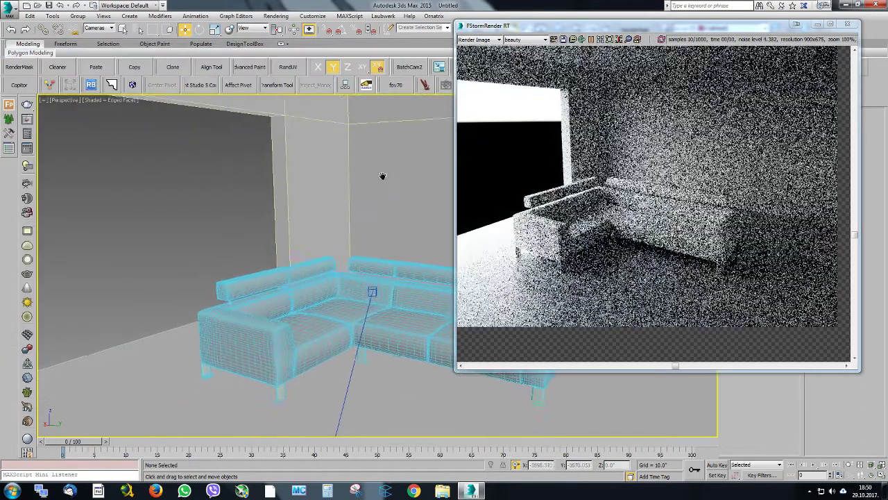
{"action": "middle_click_drag", "start_coordinate": [356, 270], "coordinate": [387, 272], "text": "alt"}
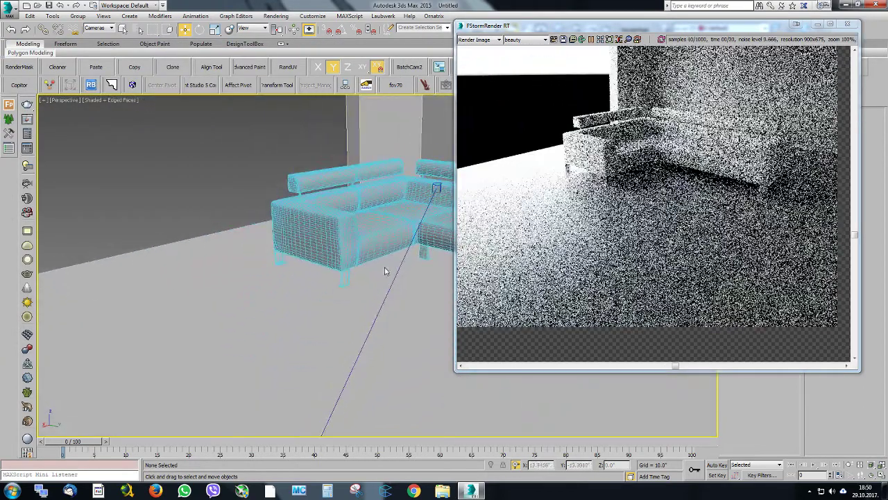
{"action": "scroll", "coordinate": [387, 272], "scroll_direction": "up", "scroll_amount": 1}
{"action": "scroll", "coordinate": [389, 247], "scroll_direction": "up", "scroll_amount": 3}
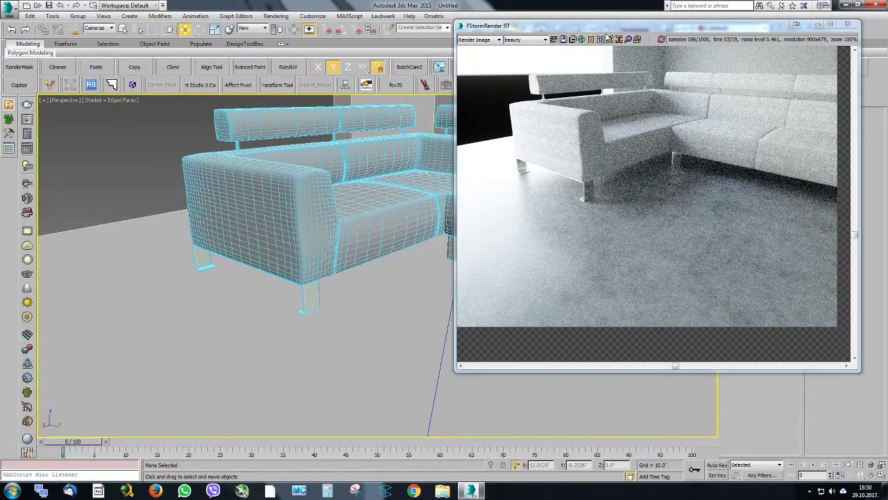
Enlarge the render window to fit the full image at 100% and examine the noise texture on the floor
{"action": "left_click", "coordinate": [608, 39]}
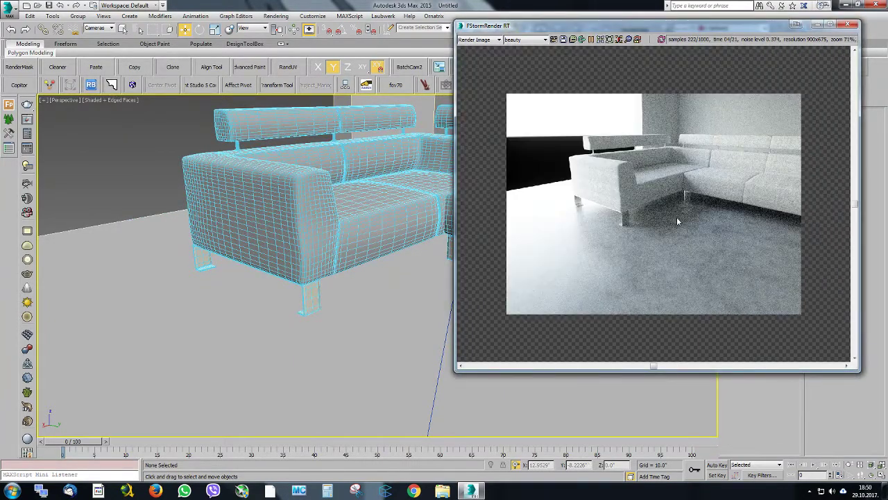
{"action": "scroll", "coordinate": [678, 221], "scroll_direction": "up", "scroll_amount": 2}
{"action": "left_click_drag", "start_coordinate": [595, 28], "coordinate": [394, 9]}
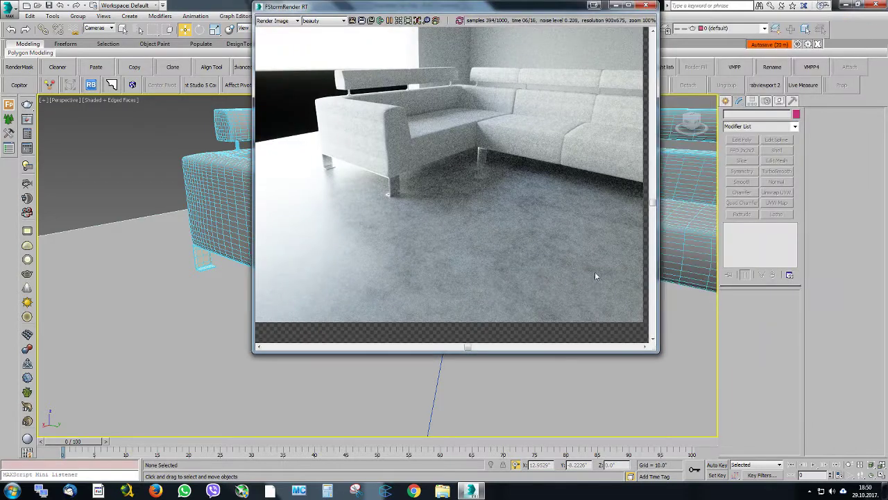
{"action": "left_click_drag", "start_coordinate": [653, 349], "coordinate": [761, 434]}
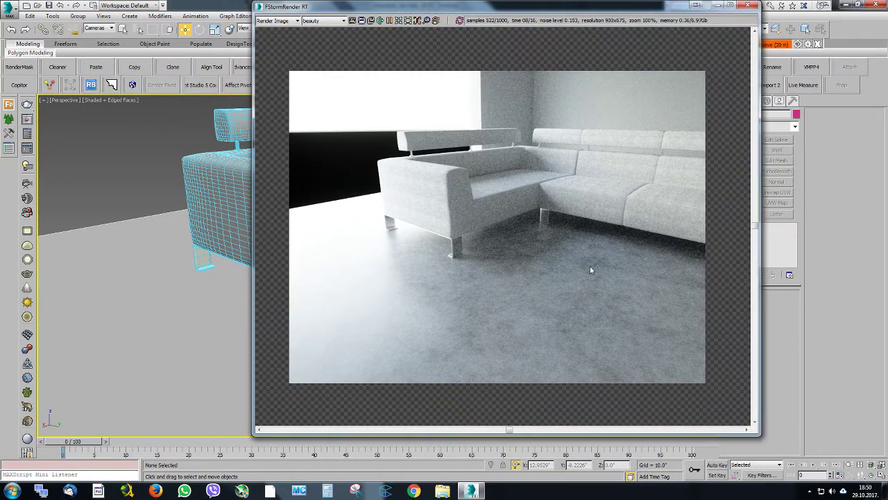
{"action": "left_click", "coordinate": [399, 21]}
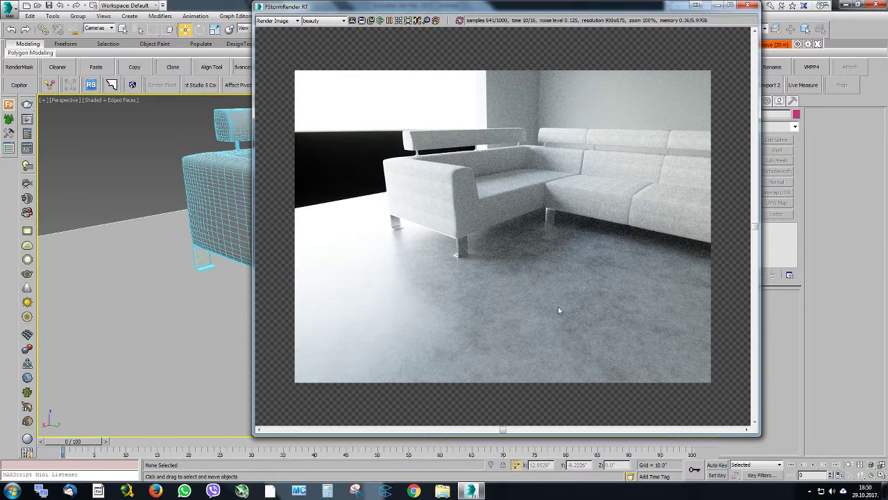
Reopen the material editor and change the floor's noise map to FStormColorCorrection, keeping the old map as sub-map
{"action": "left_click_drag", "start_coordinate": [523, 10], "coordinate": [592, 53]}
{"action": "left_click", "coordinate": [557, 31]}
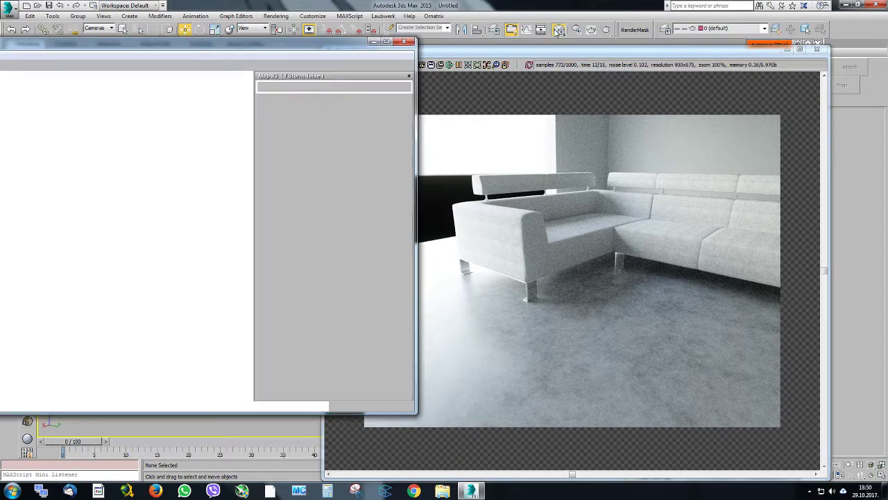
{"action": "middle_click_drag", "start_coordinate": [193, 164], "coordinate": [116, 172]}
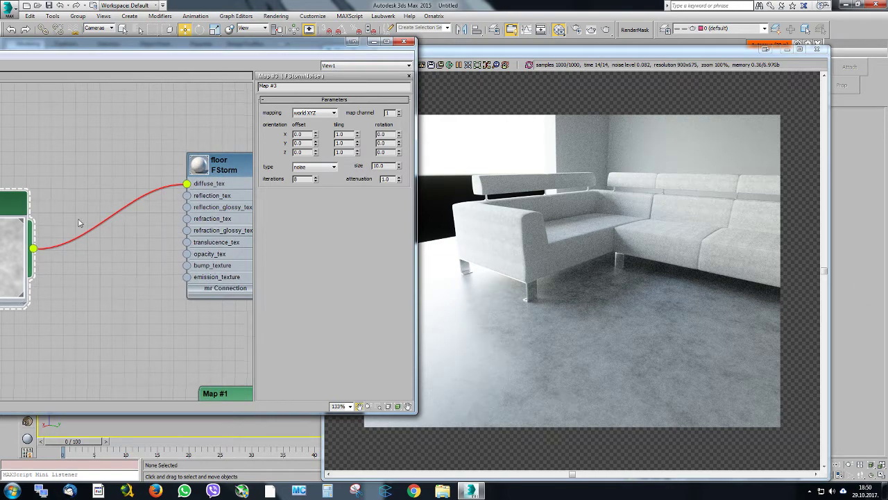
{"action": "middle_click_drag", "start_coordinate": [80, 220], "coordinate": [142, 223]}
{"action": "right_click", "coordinate": [202, 196]}
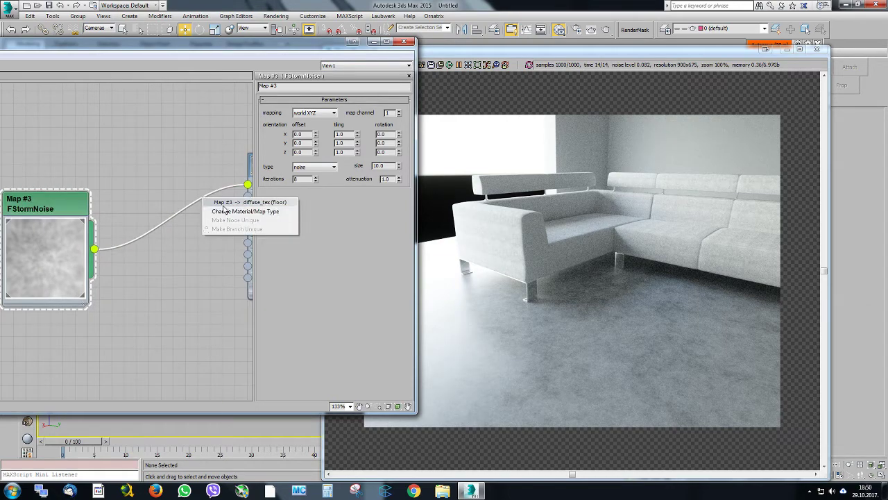
{"action": "left_click", "coordinate": [229, 210]}
{"action": "double_click", "coordinate": [347, 160]}
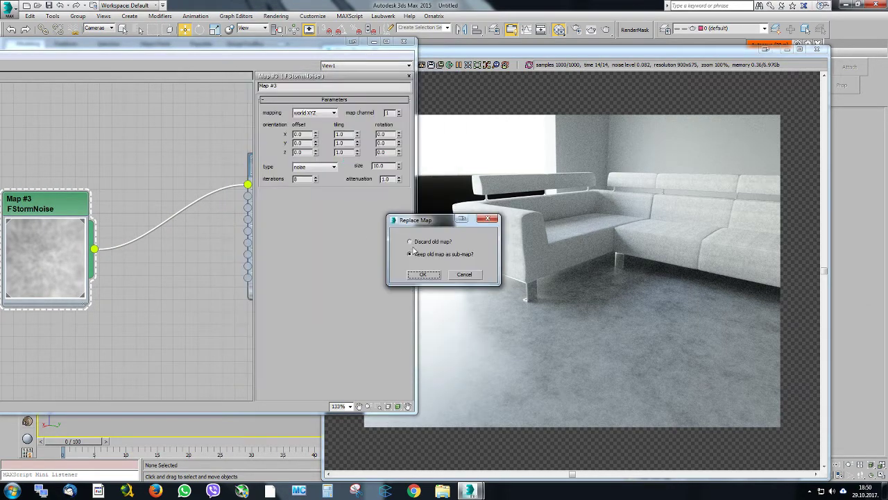
{"action": "left_click", "coordinate": [429, 275]}
{"action": "double_click", "coordinate": [56, 208]}
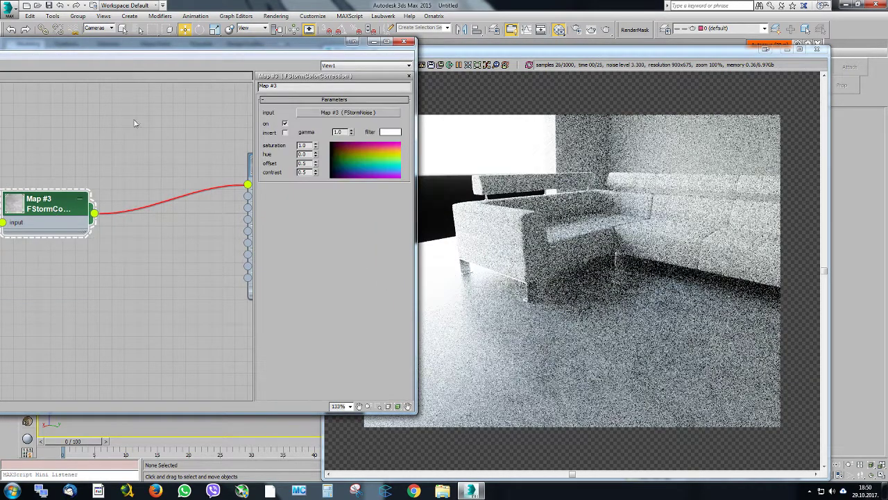
Reposition the floor's color correction node and set its gamma to 0.54
{"action": "middle_click_drag", "start_coordinate": [234, 114], "coordinate": [205, 115]}
{"action": "scroll", "coordinate": [184, 166], "scroll_direction": "down", "scroll_amount": 4}
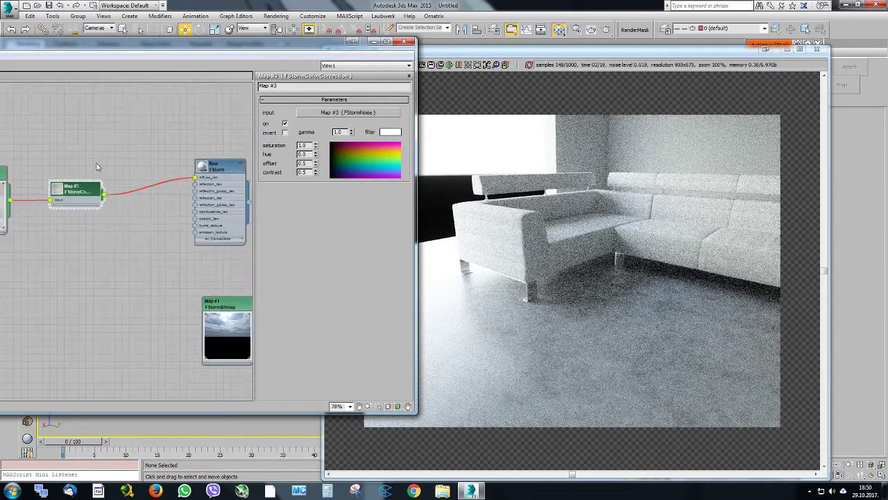
{"action": "middle_click_drag", "start_coordinate": [85, 187], "coordinate": [131, 205]}
{"action": "scroll", "coordinate": [130, 205], "scroll_direction": "up", "scroll_amount": 2}
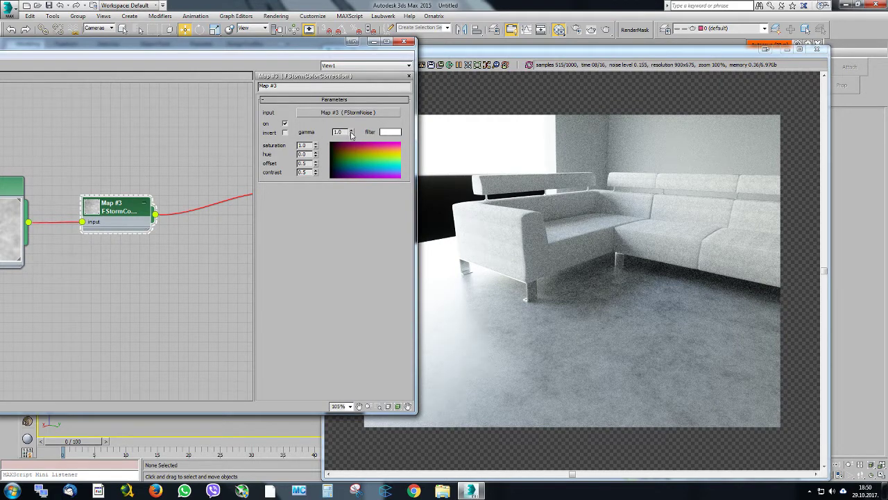
{"action": "left_click_drag", "start_coordinate": [349, 140], "coordinate": [347, 150]}
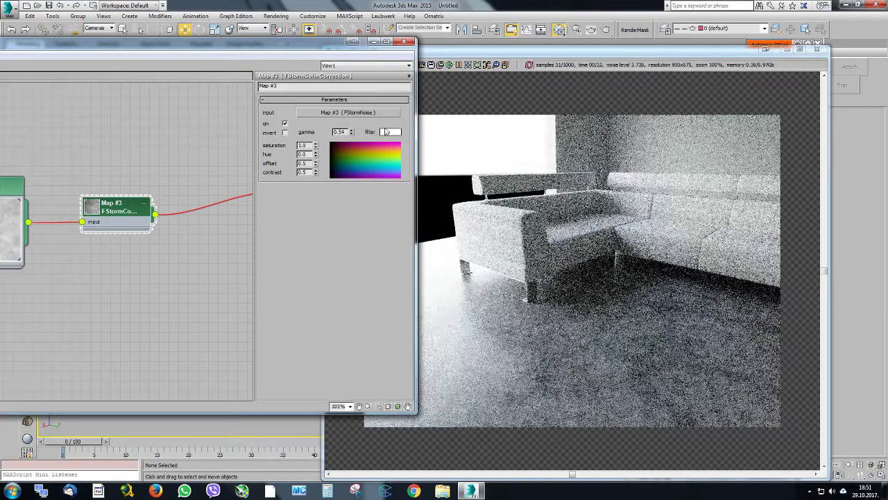
Tint the filter color of the floor's color correction map a pale warm tone with hue 24 and saturation about 28
{"action": "left_click", "coordinate": [388, 133]}
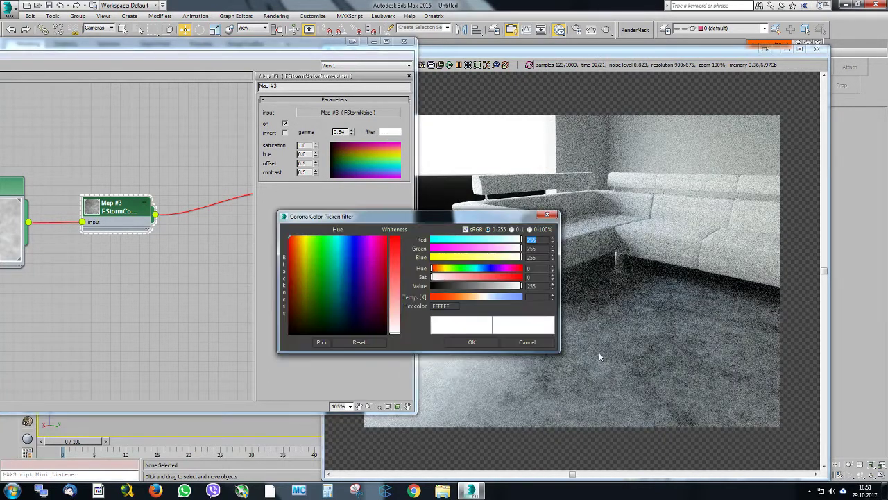
{"action": "left_click", "coordinate": [505, 257]}
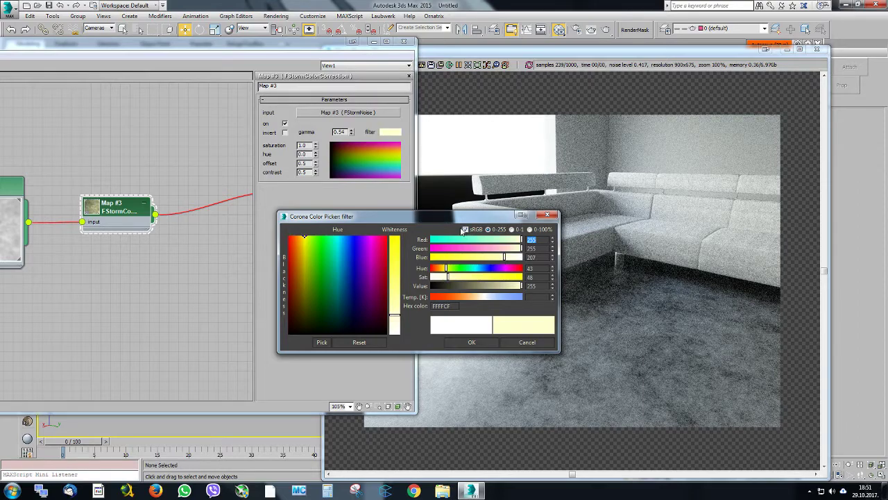
{"action": "left_click_drag", "start_coordinate": [444, 216], "coordinate": [372, 186]}
{"action": "left_click", "coordinate": [403, 269]}
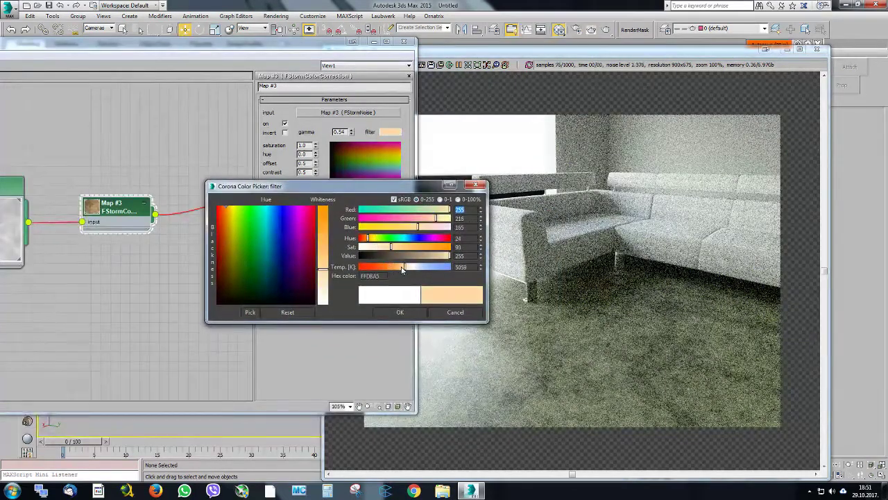
{"action": "left_click", "coordinate": [361, 248]}
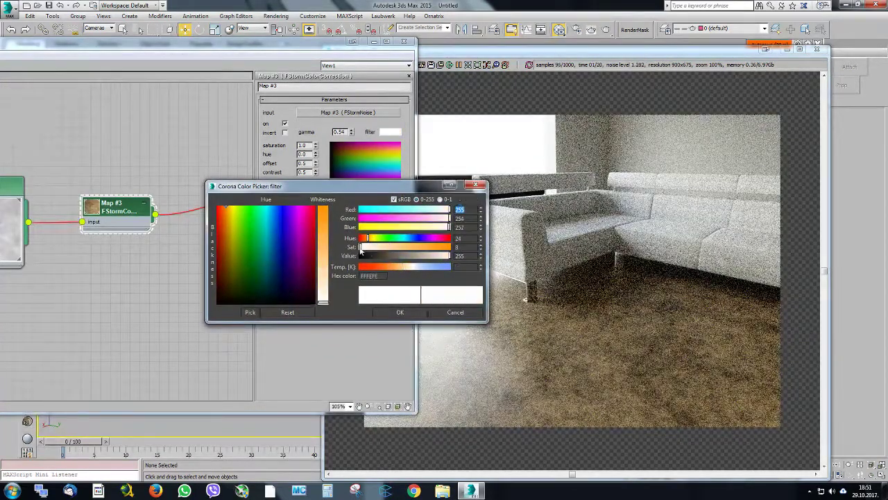
{"action": "left_click", "coordinate": [366, 249]}
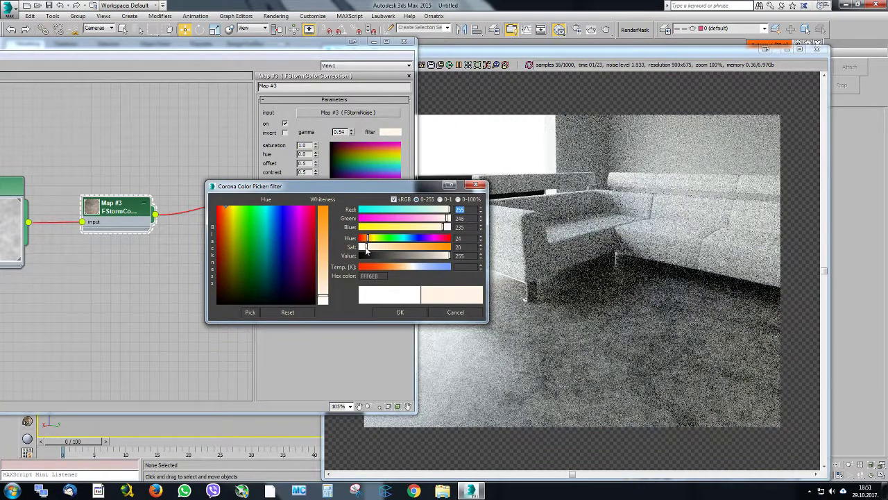
{"action": "left_click", "coordinate": [367, 249]}
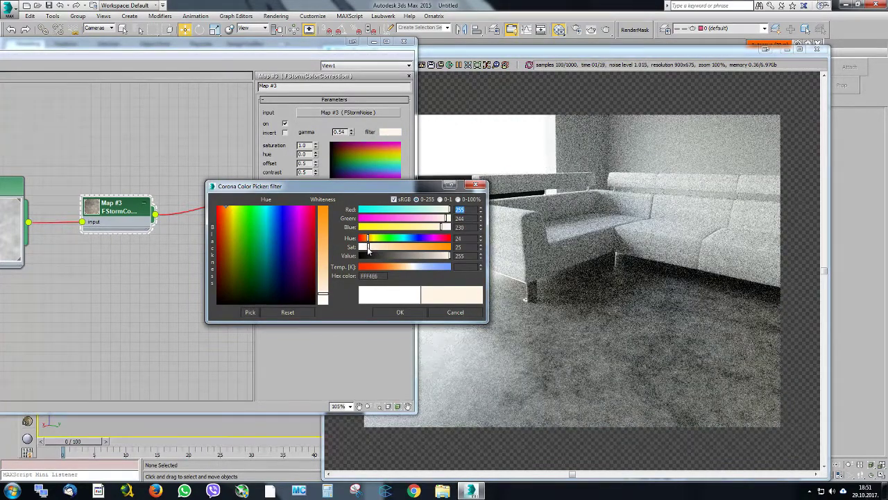
{"action": "left_click", "coordinate": [367, 249]}
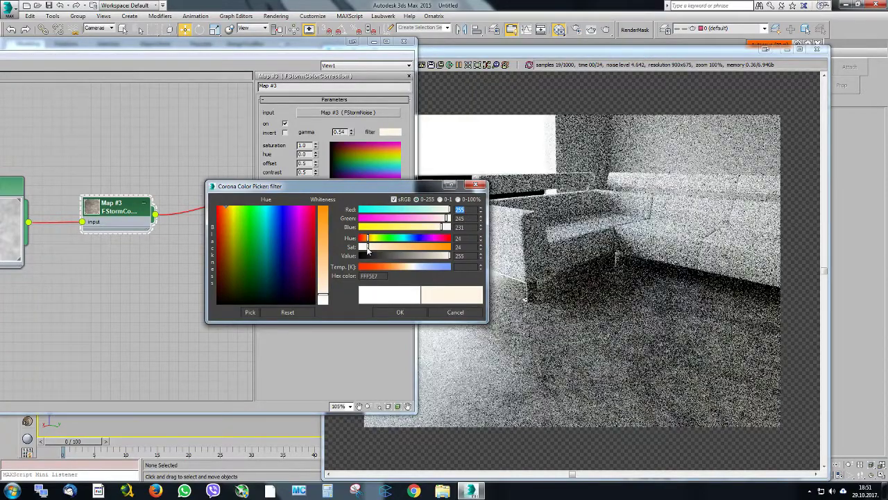
{"action": "left_click", "coordinate": [400, 312]}
{"action": "left_click_drag", "start_coordinate": [580, 52], "coordinate": [586, 39]}
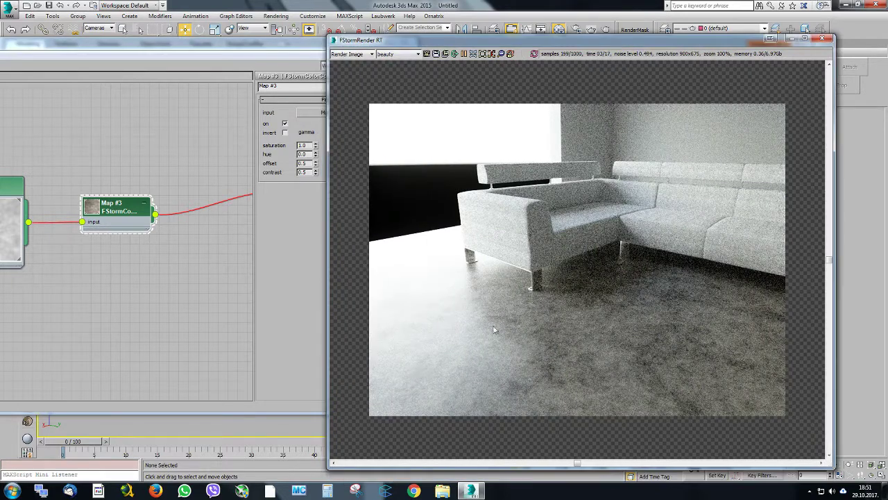
Duplicate the floor's color correction node below the original, fed by the same noise map
{"action": "left_click", "coordinate": [198, 184]}
{"action": "scroll", "coordinate": [184, 148], "scroll_direction": "down", "scroll_amount": 5}
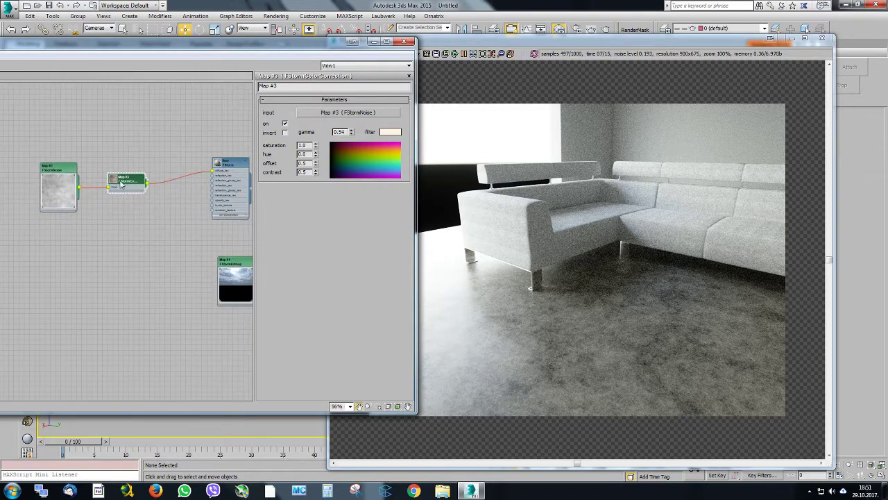
{"action": "middle_click_drag", "start_coordinate": [120, 181], "coordinate": [125, 192]}
{"action": "left_click_drag", "start_coordinate": [125, 191], "coordinate": [133, 156]}
{"action": "scroll", "coordinate": [165, 169], "scroll_direction": "up", "scroll_amount": 3}
{"action": "mouse_move", "coordinate": [163, 167]}
{"action": "middle_mouse_down"}
{"action": "mouse_move", "coordinate": [128, 159]}
{"action": "mouse_move", "coordinate": [145, 165]}
{"action": "middle_mouse_up"}
{"action": "scroll", "coordinate": [127, 161], "scroll_direction": "up", "scroll_amount": 1}
{"action": "left_click_drag", "start_coordinate": [120, 160], "coordinate": [121, 234], "text": "shift"}
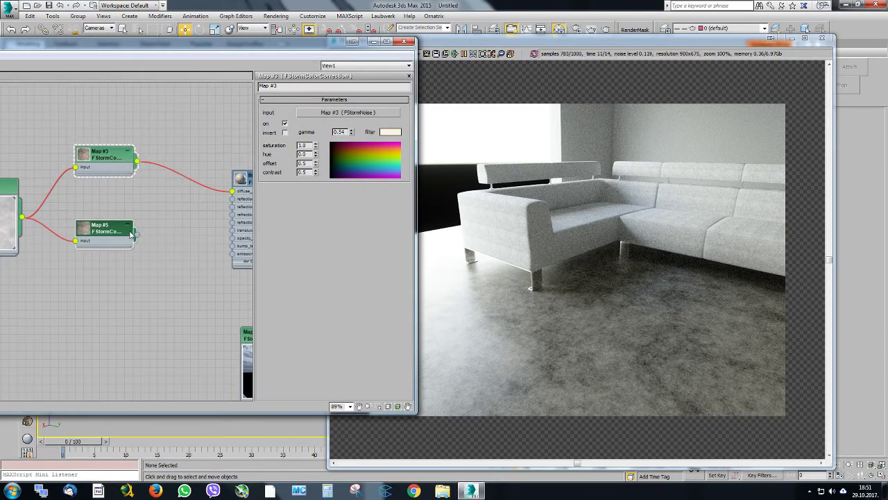
{"action": "middle_click_drag", "start_coordinate": [174, 202], "coordinate": [135, 205]}
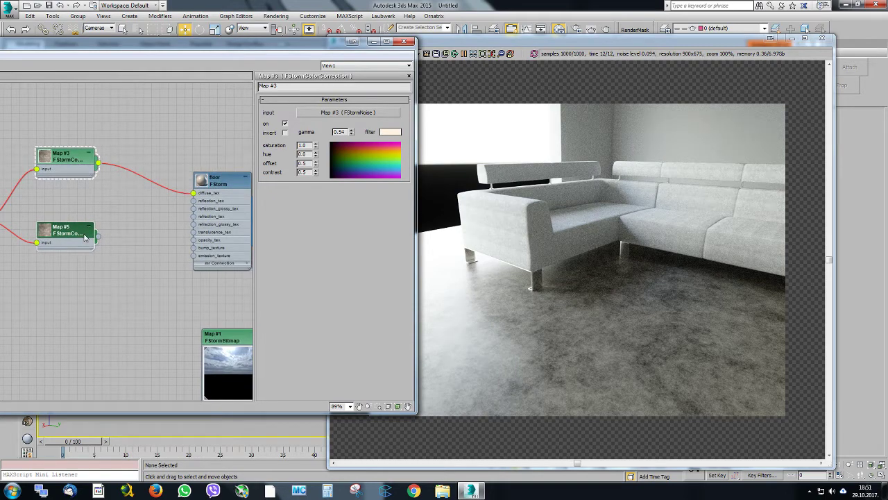
{"action": "middle_click_drag", "start_coordinate": [85, 236], "coordinate": [122, 226]}
Arrange the editor beside the render and connect the duplicated color correction to the floor's reflection_glossy_tex and reflection_tex inputs
{"action": "left_click_drag", "start_coordinate": [205, 42], "coordinate": [434, 30]}
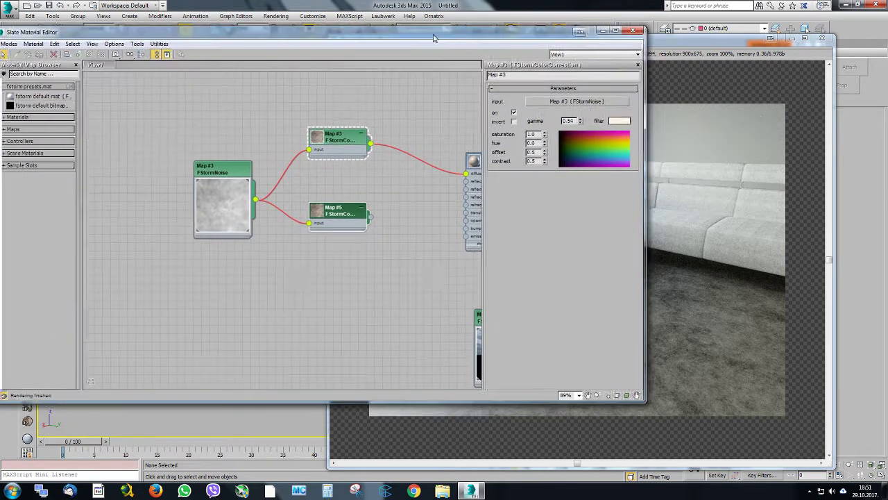
{"action": "left_click", "coordinate": [708, 45]}
{"action": "left_click_drag", "start_coordinate": [549, 34], "coordinate": [630, 35]}
{"action": "left_click_drag", "start_coordinate": [368, 40], "coordinate": [223, 54]}
{"action": "middle_click_drag", "start_coordinate": [239, 188], "coordinate": [175, 212]}
{"action": "scroll", "coordinate": [175, 211], "scroll_direction": "up", "scroll_amount": 1}
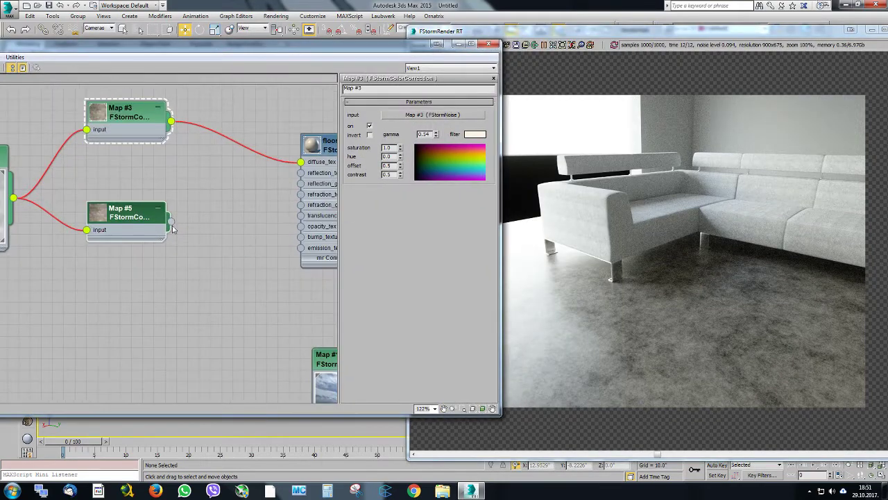
{"action": "left_click_drag", "start_coordinate": [171, 221], "coordinate": [300, 184]}
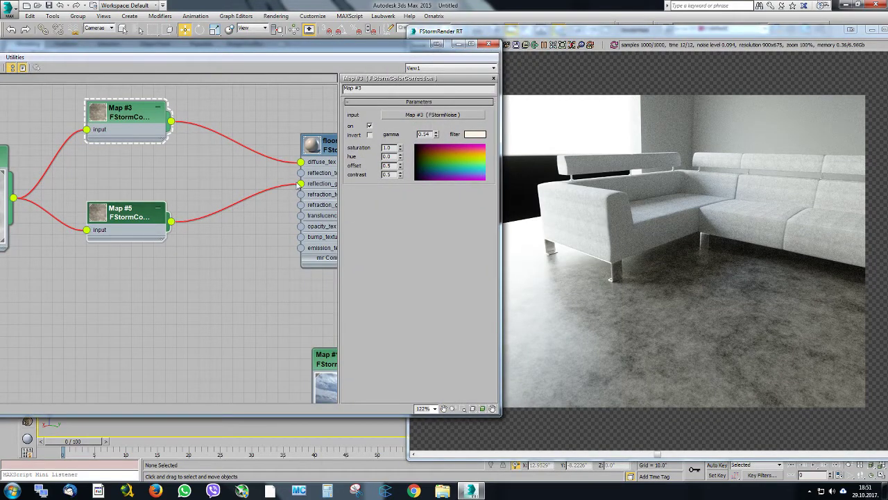
{"action": "middle_click_drag", "start_coordinate": [212, 205], "coordinate": [193, 211]}
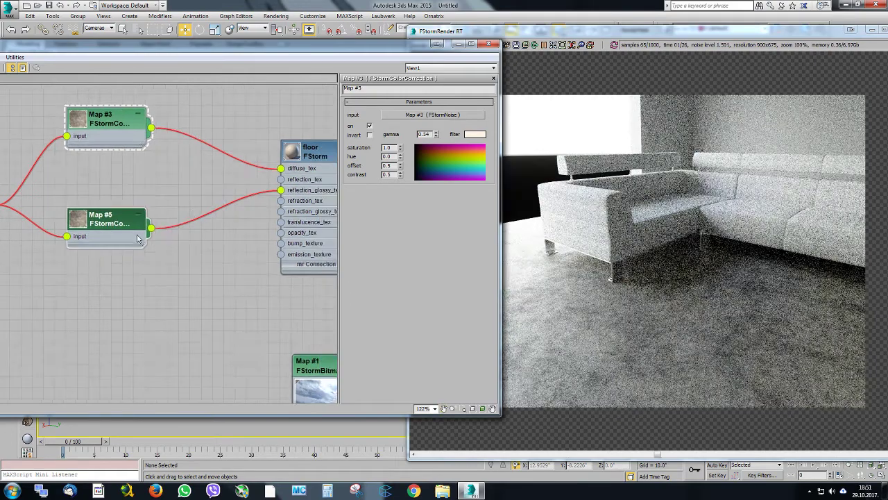
{"action": "left_click_drag", "start_coordinate": [151, 228], "coordinate": [286, 184]}
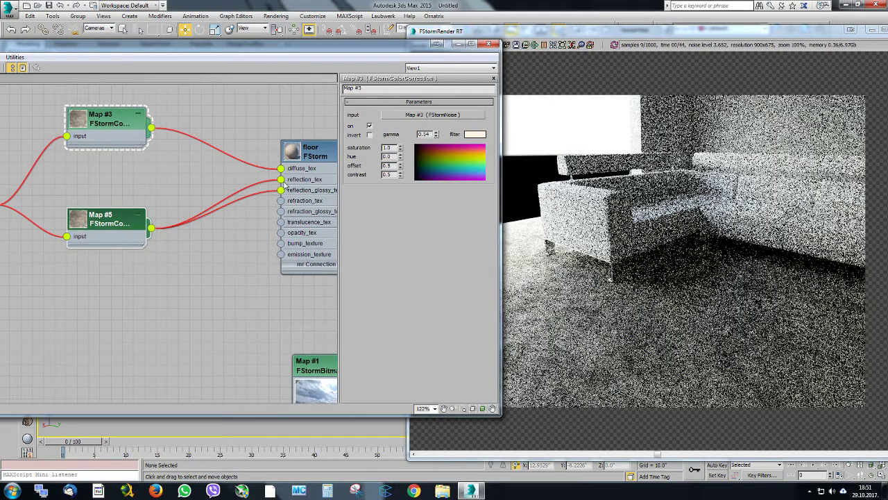
Move the duplicated color correction node lower and feed the floor's reflection_tex directly from the noise map instead
{"action": "middle_click_drag", "start_coordinate": [218, 207], "coordinate": [260, 215]}
{"action": "scroll", "coordinate": [215, 199], "scroll_direction": "down", "scroll_amount": 1}
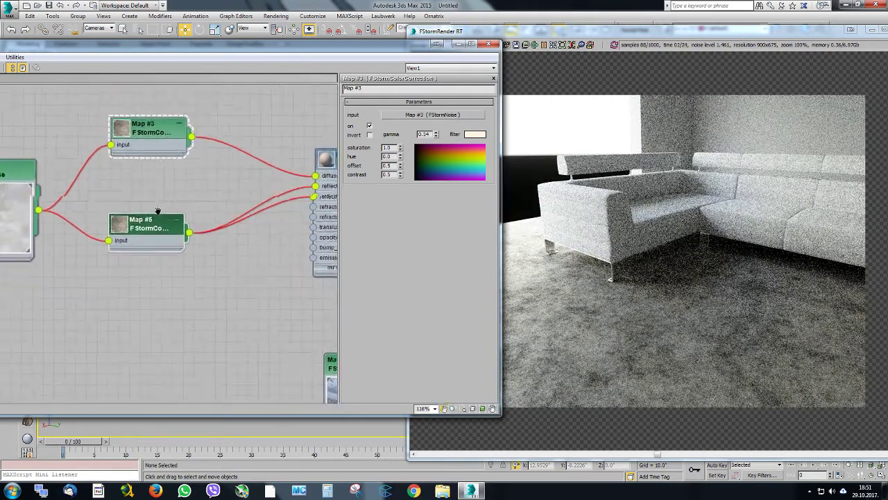
{"action": "left_click_drag", "start_coordinate": [159, 224], "coordinate": [159, 278]}
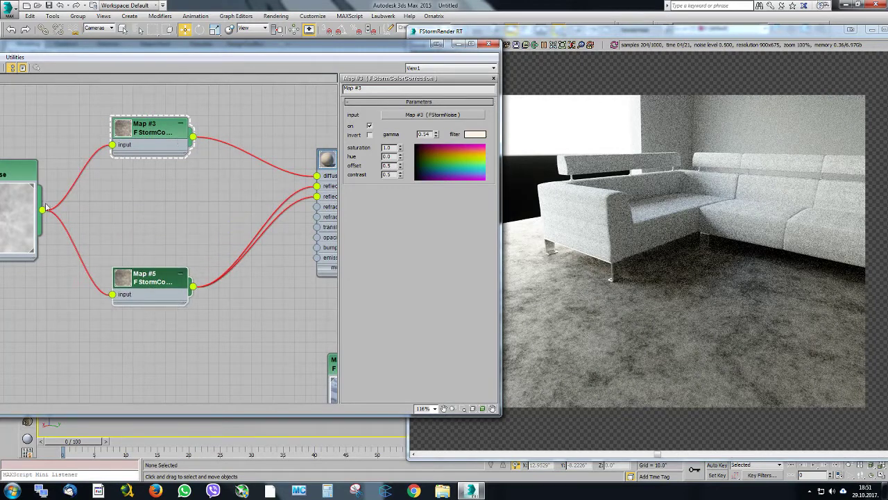
{"action": "left_click_drag", "start_coordinate": [42, 210], "coordinate": [290, 193]}
{"action": "left_click_drag", "start_coordinate": [42, 210], "coordinate": [318, 186]}
{"action": "middle_click_drag", "start_coordinate": [279, 166], "coordinate": [272, 142]}
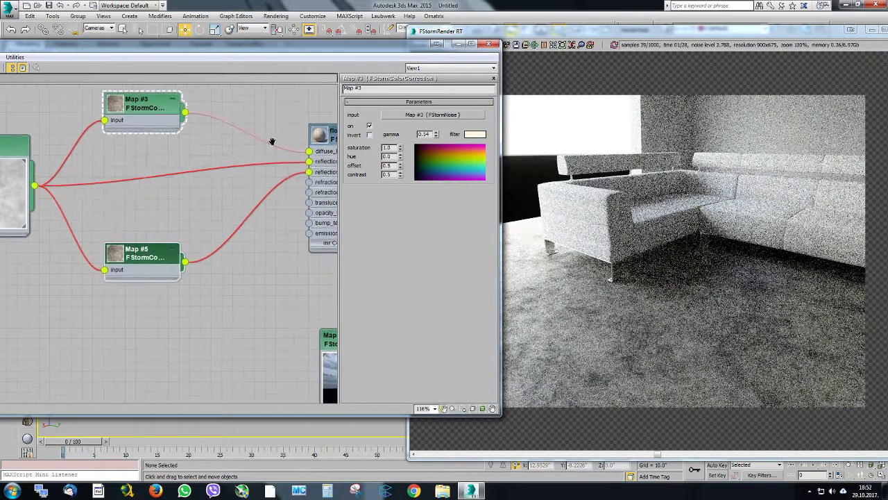
{"action": "middle_click_drag", "start_coordinate": [228, 195], "coordinate": [182, 231]}
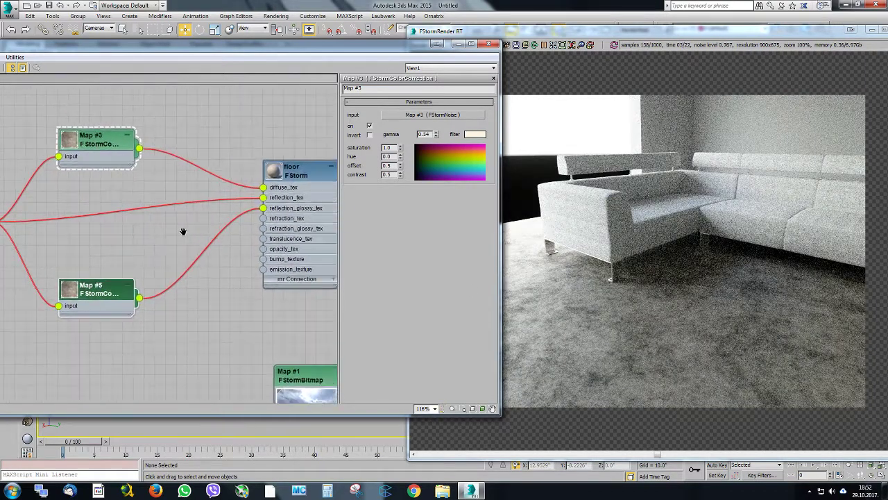
Reduce the filter color's saturation to 12 on the floor's diffuse color correction and set its gamma to 0.96
{"action": "left_click", "coordinate": [105, 145]}
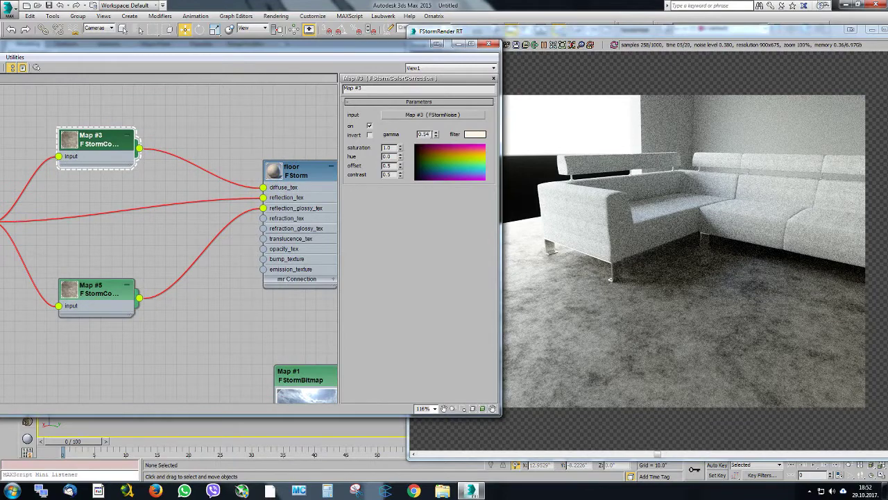
{"action": "left_click", "coordinate": [473, 135]}
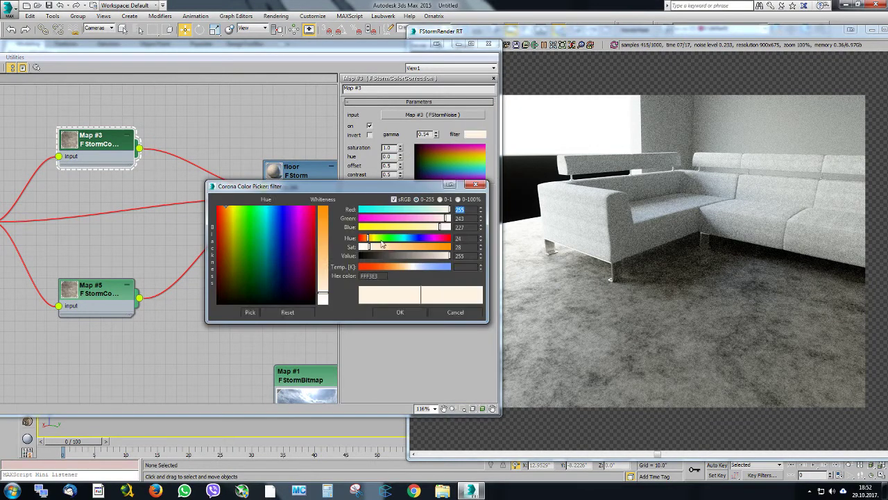
{"action": "left_click_drag", "start_coordinate": [361, 250], "coordinate": [363, 247]}
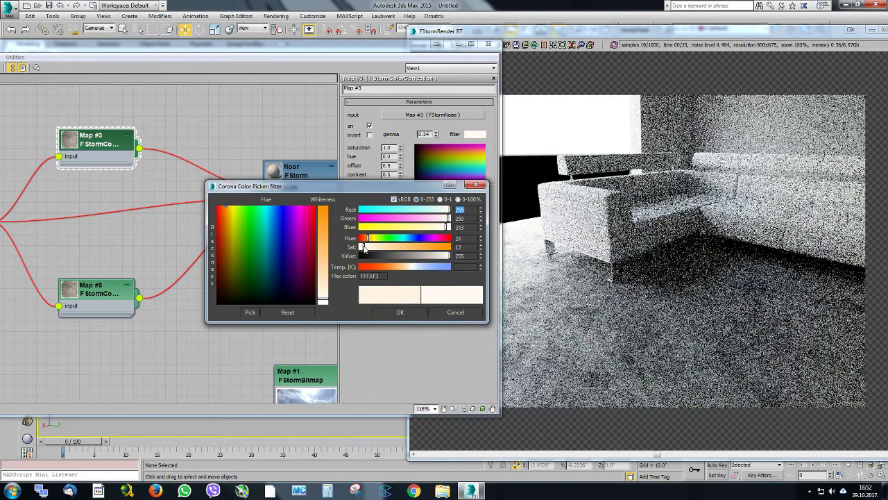
{"action": "left_click", "coordinate": [399, 312]}
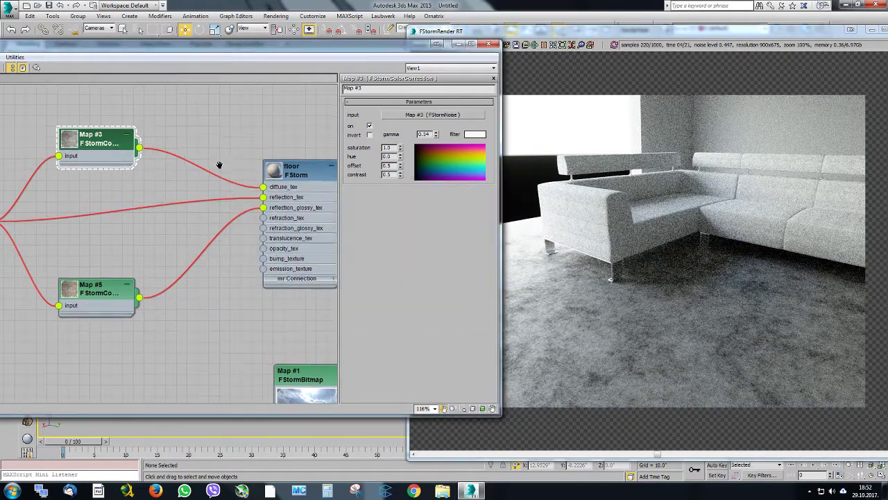
{"action": "mouse_move", "coordinate": [219, 166]}
{"action": "middle_mouse_down"}
{"action": "mouse_move", "coordinate": [223, 134]}
{"action": "mouse_move", "coordinate": [216, 168]}
{"action": "middle_mouse_up"}
{"action": "middle_click_drag", "start_coordinate": [117, 178], "coordinate": [169, 156]}
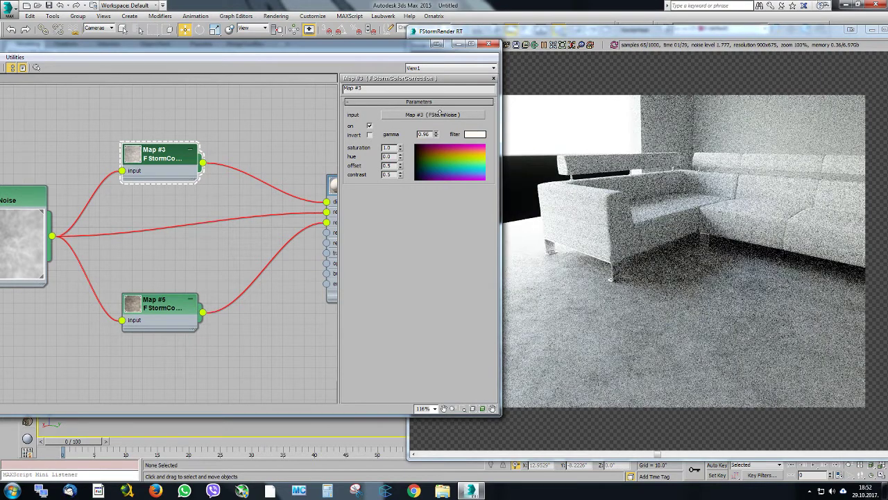
Close the material editor, orbit the perspective view around the sofa and switch the viewport to Camera001
{"action": "left_click", "coordinate": [489, 44]}
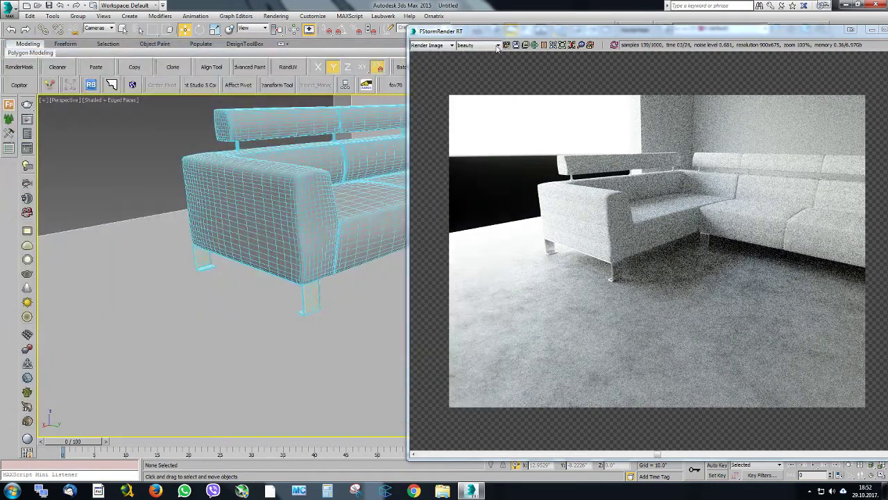
{"action": "middle_click_drag", "start_coordinate": [342, 242], "coordinate": [353, 257]}
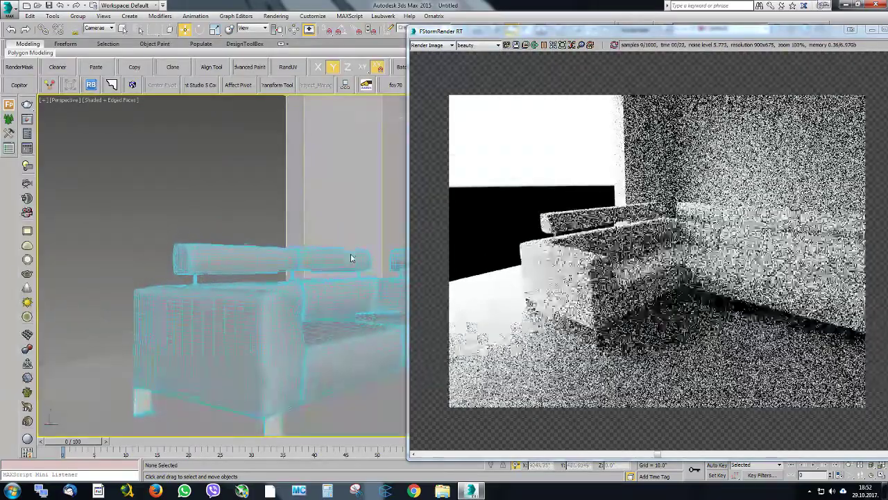
{"action": "middle_click_drag", "start_coordinate": [316, 346], "coordinate": [266, 333]}
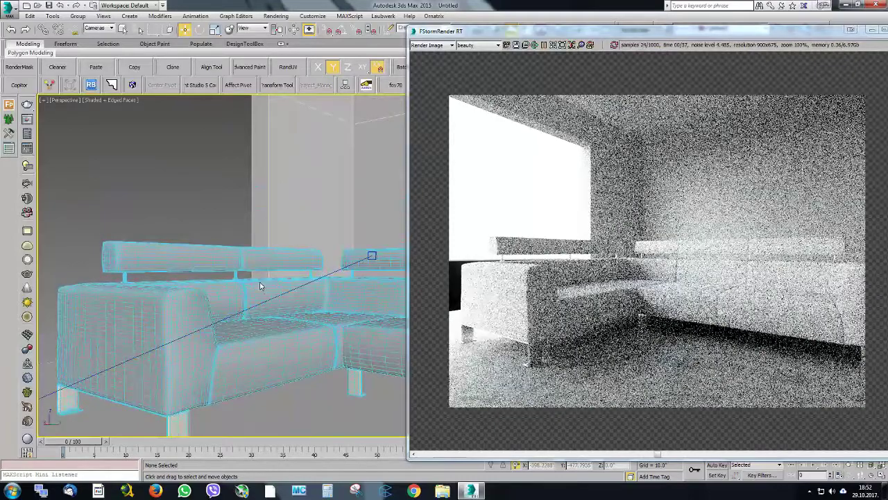
{"action": "key", "text": "c"}
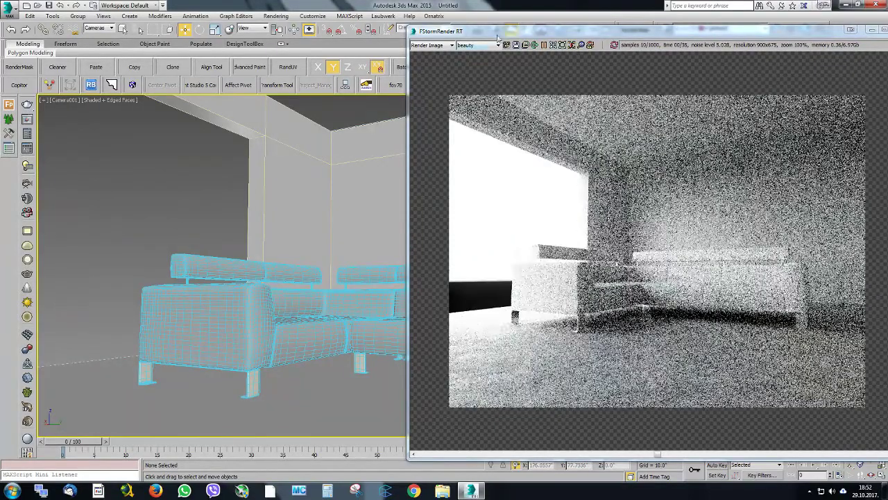
Examine the floor, sofa and walls in the camera render up close, then the full image at 100% zoom
{"action": "left_click_drag", "start_coordinate": [493, 36], "coordinate": [295, 43]}
{"action": "scroll", "coordinate": [532, 258], "scroll_direction": "up", "scroll_amount": 1}
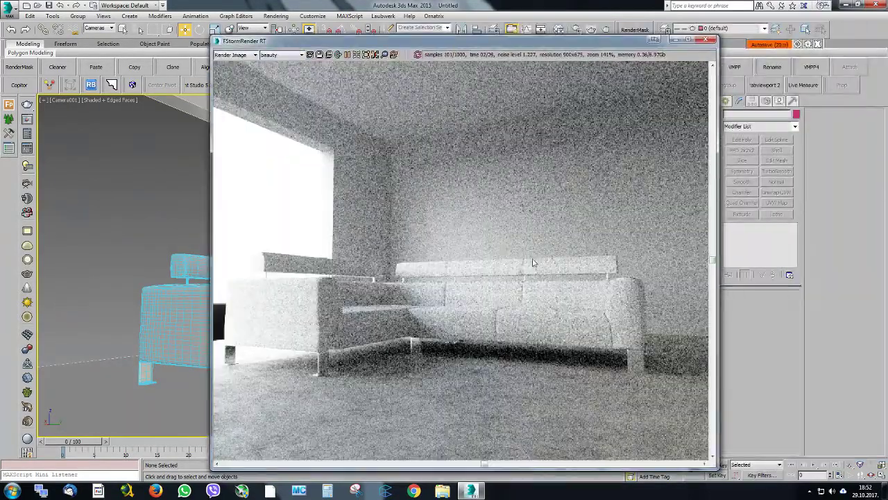
{"action": "middle_click_drag", "start_coordinate": [463, 227], "coordinate": [465, 208]}
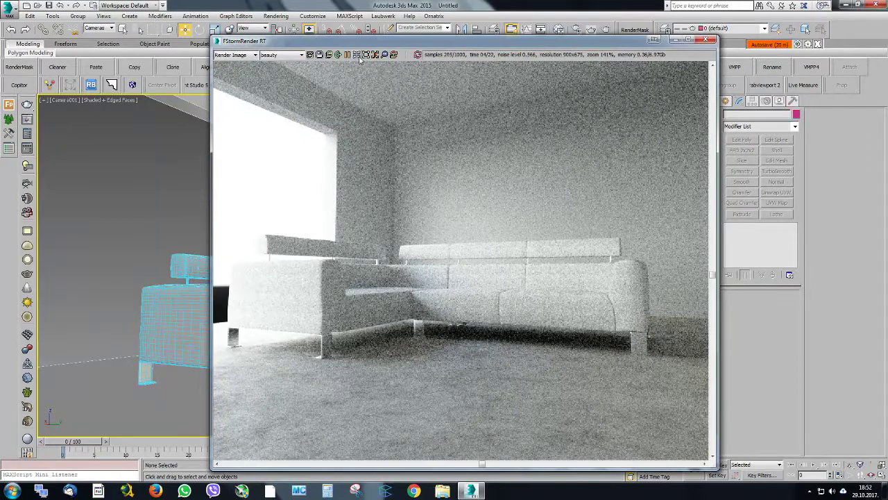
{"action": "left_click", "coordinate": [359, 58]}
{"action": "left_click_drag", "start_coordinate": [355, 46], "coordinate": [289, 39]}
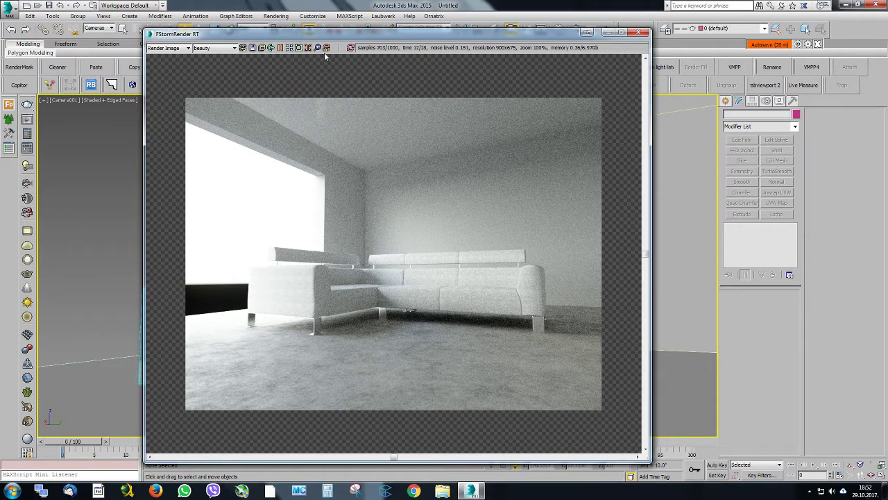
{"action": "left_click_drag", "start_coordinate": [311, 40], "coordinate": [382, 63]}
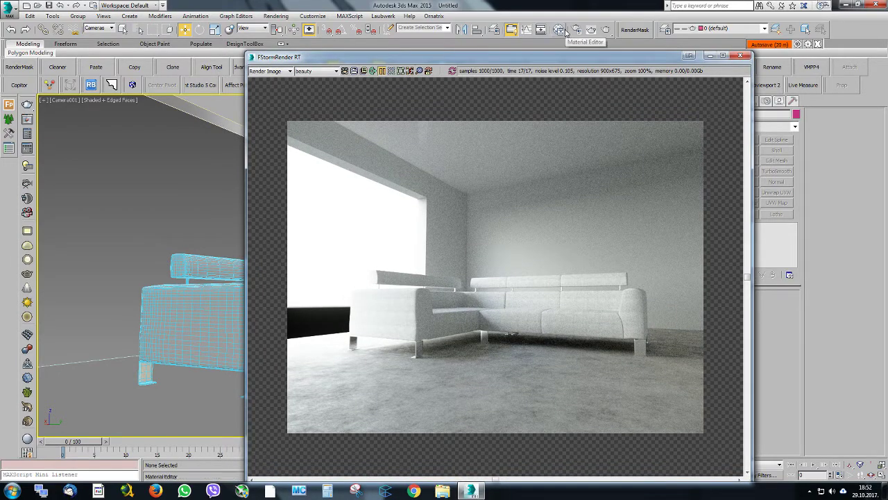
Move the render window aside, set the selection filter to All and enter polygon selection on the room mesh
{"action": "left_click_drag", "start_coordinate": [398, 59], "coordinate": [887, 105]}
{"action": "left_click", "coordinate": [109, 28]}
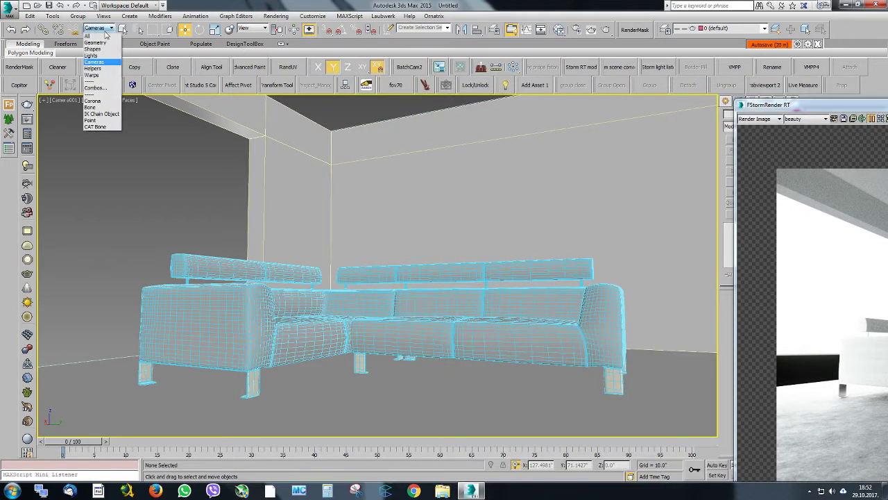
{"action": "left_click", "coordinate": [97, 37]}
{"action": "left_click", "coordinate": [660, 154]}
{"action": "left_click_drag", "start_coordinate": [764, 107], "coordinate": [887, 111]}
{"action": "left_click", "coordinate": [854, 123]}
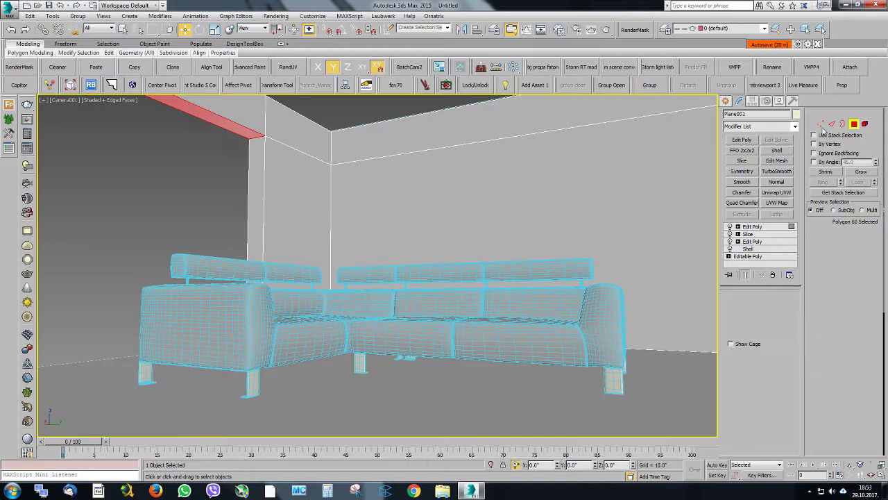
Select the three polygons on the inner wall face above the window opening, along the room's full length
{"action": "left_click", "coordinate": [304, 126]}
{"action": "left_click", "coordinate": [242, 118], "text": "ctrl"}
{"action": "key", "text": "p"}
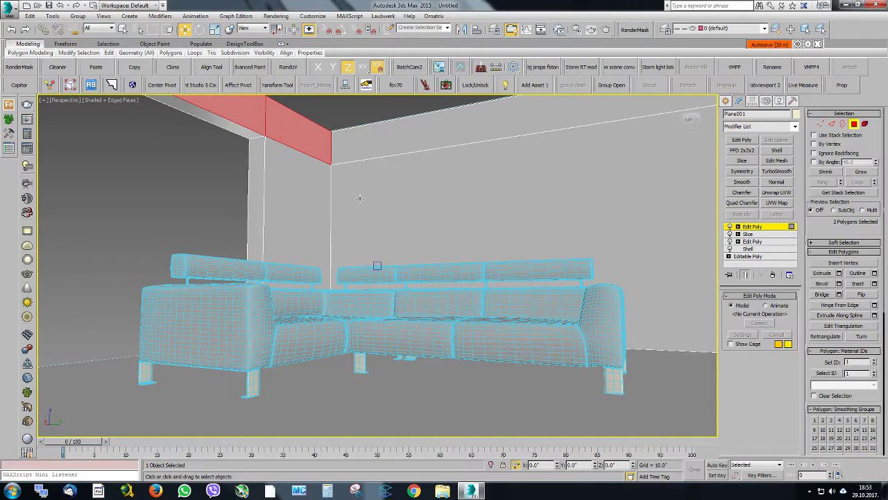
{"action": "middle_click_drag", "start_coordinate": [361, 199], "coordinate": [357, 222], "text": "alt"}
{"action": "scroll", "coordinate": [357, 220], "scroll_direction": "down", "scroll_amount": 5}
{"action": "scroll", "coordinate": [274, 249], "scroll_direction": "up", "scroll_amount": 2}
{"action": "left_click", "coordinate": [237, 254], "text": "ctrl"}
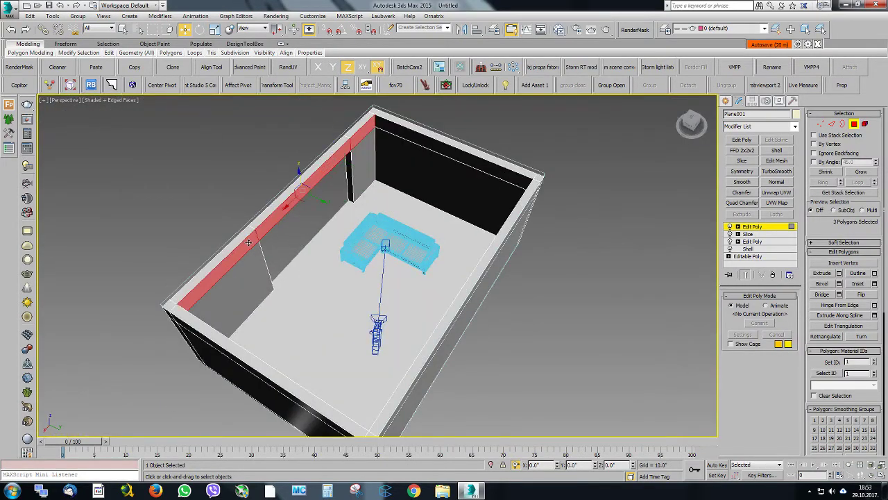
Extrude the selected polygons as a group, pull them along Y into the room to form a ceiling beam, and exit polygon selection
{"action": "middle_click_drag", "start_coordinate": [237, 252], "coordinate": [269, 216], "text": "alt"}
{"action": "scroll", "coordinate": [391, 146], "scroll_direction": "up", "scroll_amount": 4}
{"action": "middle_click_drag", "start_coordinate": [397, 192], "coordinate": [411, 174], "text": "alt"}
{"action": "right_click", "coordinate": [336, 190]}
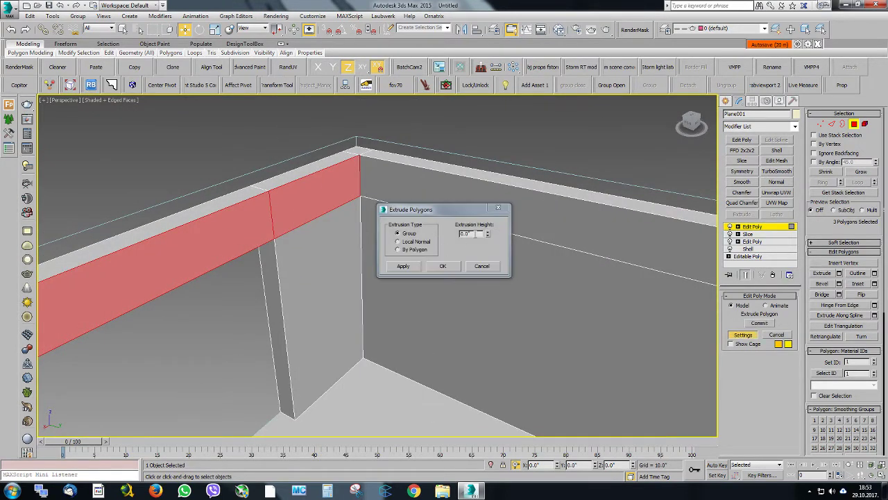
{"action": "left_click", "coordinate": [443, 264]}
{"action": "middle_click_drag", "start_coordinate": [442, 265], "coordinate": [341, 209], "text": "alt"}
{"action": "scroll", "coordinate": [253, 239], "scroll_direction": "up", "scroll_amount": 2}
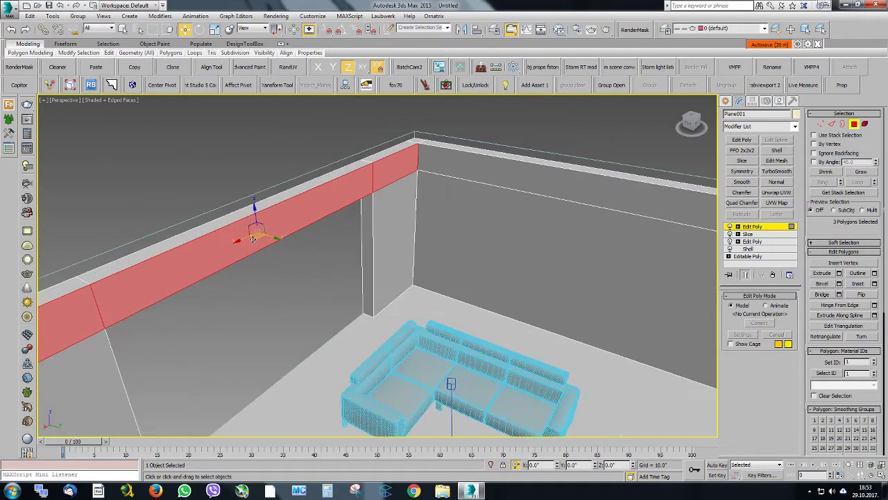
{"action": "mouse_move", "coordinate": [269, 235]}
{"action": "left_mouse_down"}
{"action": "mouse_move", "coordinate": [292, 242]}
{"action": "mouse_move", "coordinate": [286, 235]}
{"action": "left_mouse_up"}
{"action": "middle_click_drag", "start_coordinate": [339, 238], "coordinate": [347, 186], "text": "alt"}
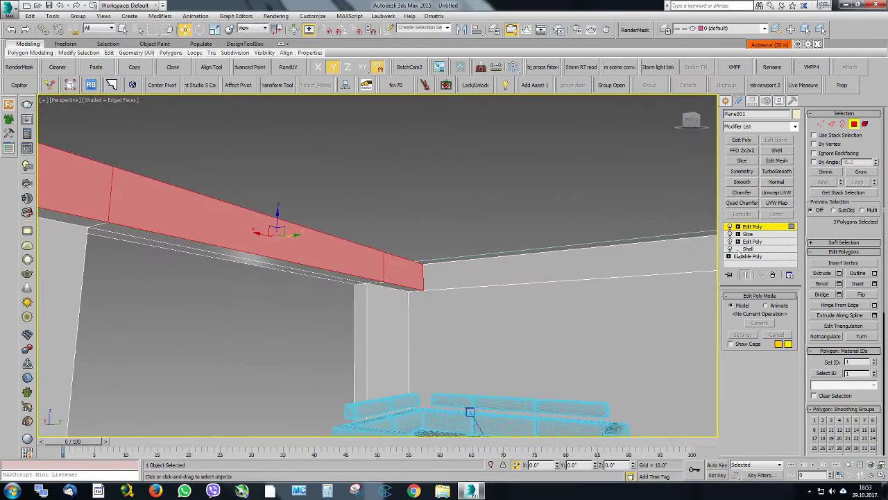
{"action": "left_click", "coordinate": [753, 227]}
Return to the Camera001 view and start the interactive FStorm render of the changed room
{"action": "key", "text": "c"}
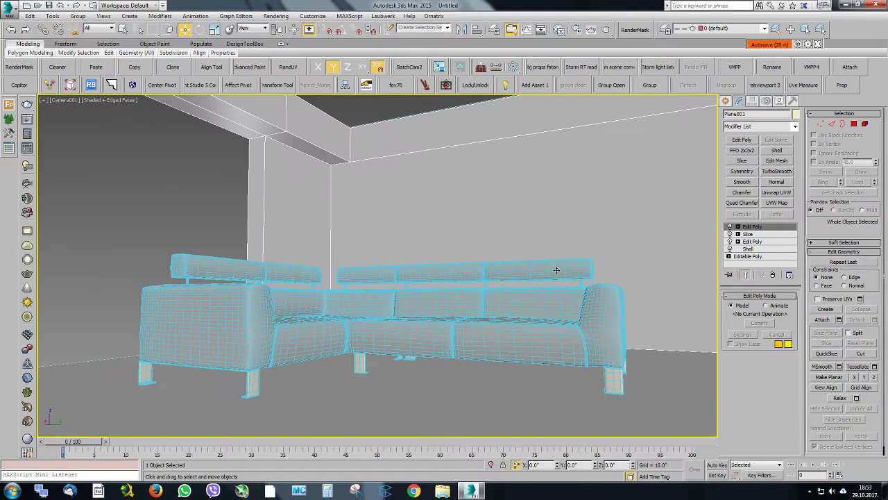
{"action": "left_click", "coordinate": [439, 67]}
{"action": "left_click_drag", "start_coordinate": [431, 63], "coordinate": [386, 71]}
{"action": "left_click", "coordinate": [457, 84]}
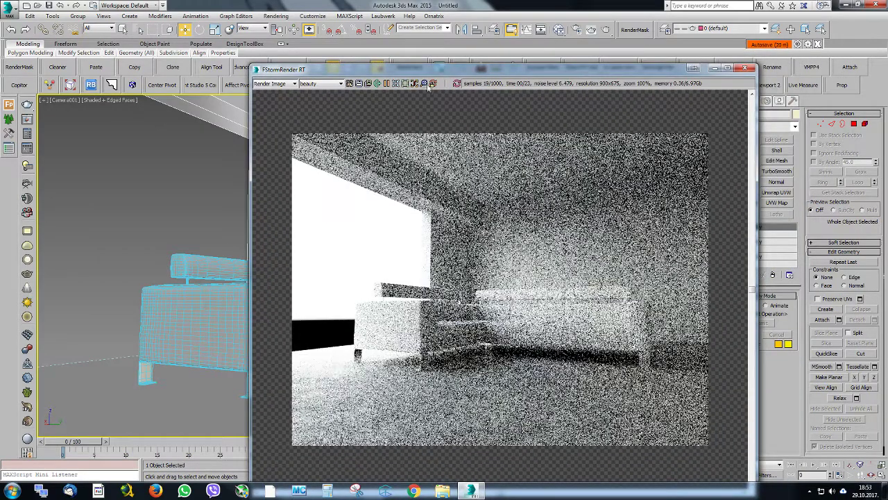
{"action": "left_click_drag", "start_coordinate": [454, 69], "coordinate": [308, 54]}
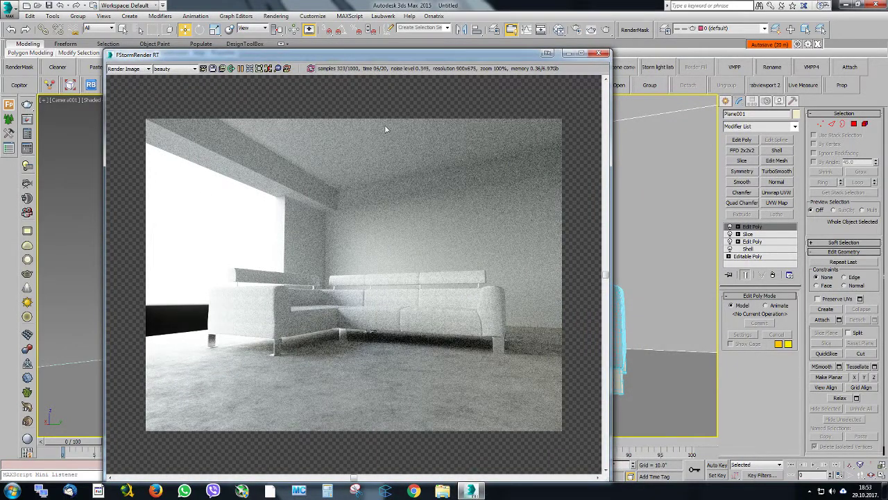
Compare the rendered beam and walls with the reference sofa photo, then move the photo aside
{"action": "left_click_drag", "start_coordinate": [887, 146], "coordinate": [53, 220]}
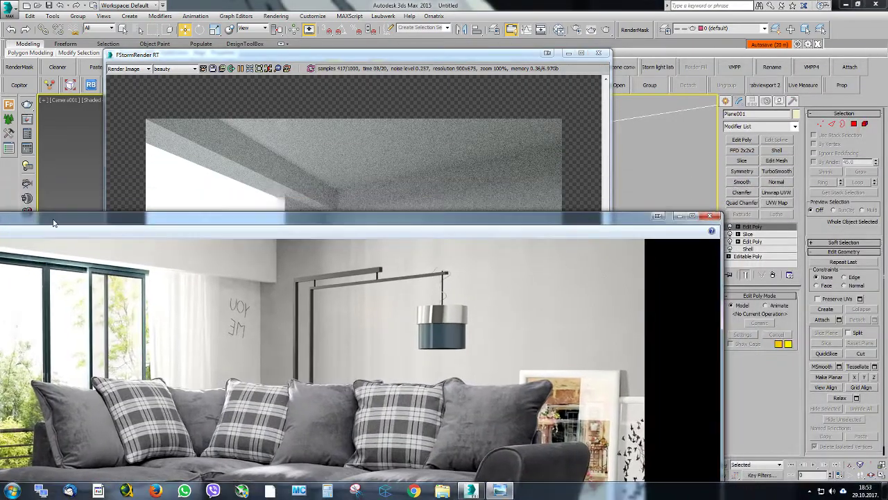
{"action": "left_click_drag", "start_coordinate": [295, 233], "coordinate": [388, 421]}
{"action": "left_click_drag", "start_coordinate": [397, 452], "coordinate": [410, 215]}
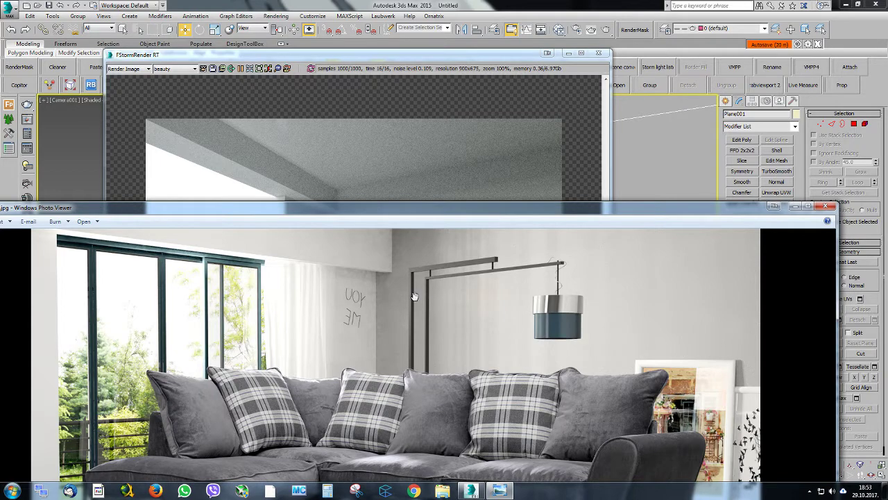
{"action": "left_click_drag", "start_coordinate": [387, 211], "coordinate": [887, 69]}
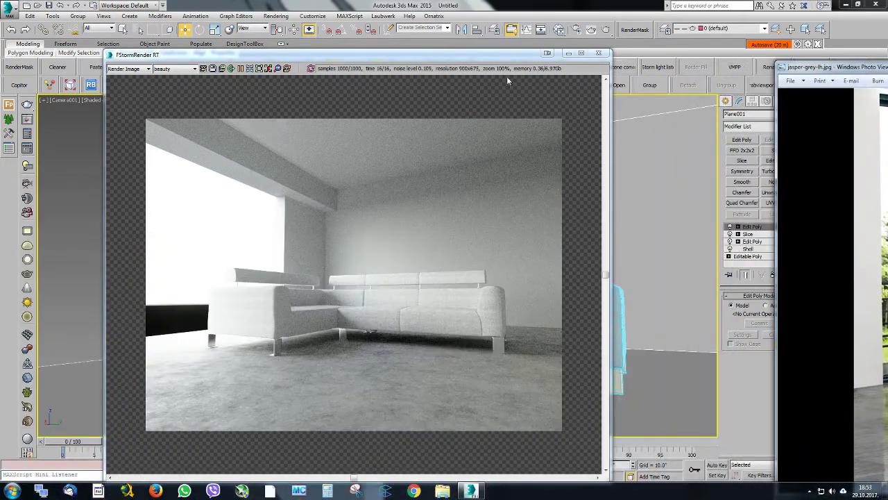
Set the tone mapping white balance color to red 136, green 154, blue 184 in the FStorm render settings
{"action": "left_click", "coordinate": [587, 46]}
{"action": "key", "text": "F10"}
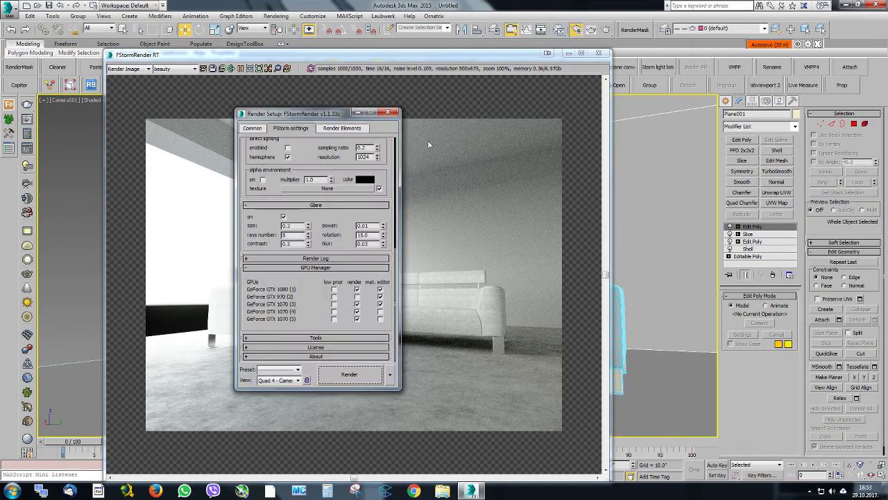
{"action": "left_click_drag", "start_coordinate": [301, 117], "coordinate": [635, 97]}
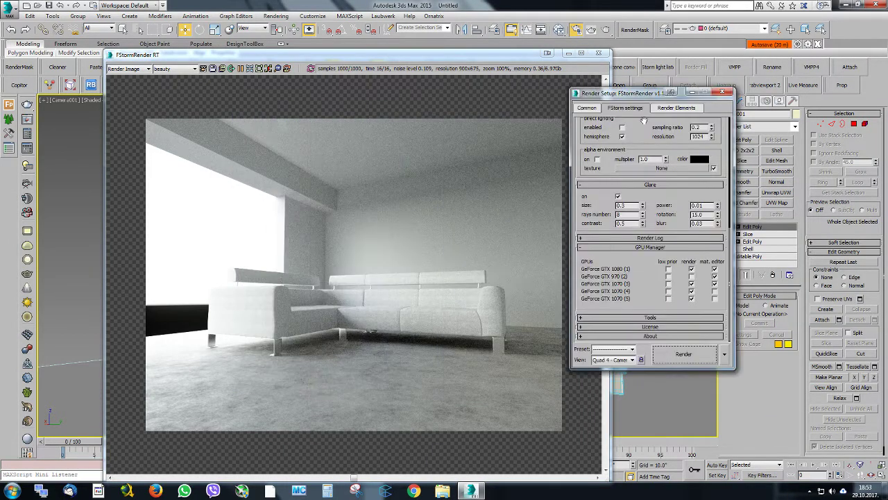
{"action": "scroll", "coordinate": [644, 120], "scroll_direction": "up", "scroll_amount": 6}
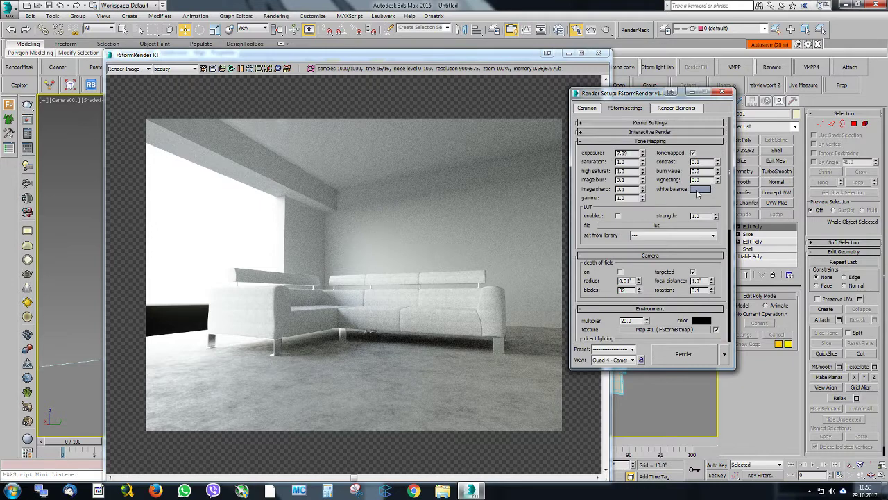
{"action": "left_click", "coordinate": [699, 189]}
{"action": "left_click_drag", "start_coordinate": [368, 183], "coordinate": [756, 114]}
{"action": "left_click_drag", "start_coordinate": [796, 136], "coordinate": [793, 138]}
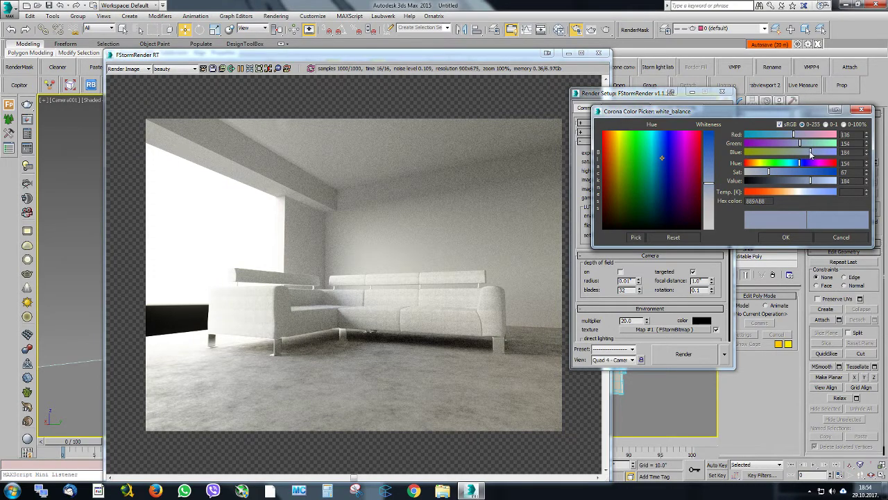
{"action": "left_click", "coordinate": [785, 236]}
Check the render against the reference photo and open the walls material's parameters in the material editor
{"action": "left_click_drag", "start_coordinate": [887, 194], "coordinate": [109, 241]}
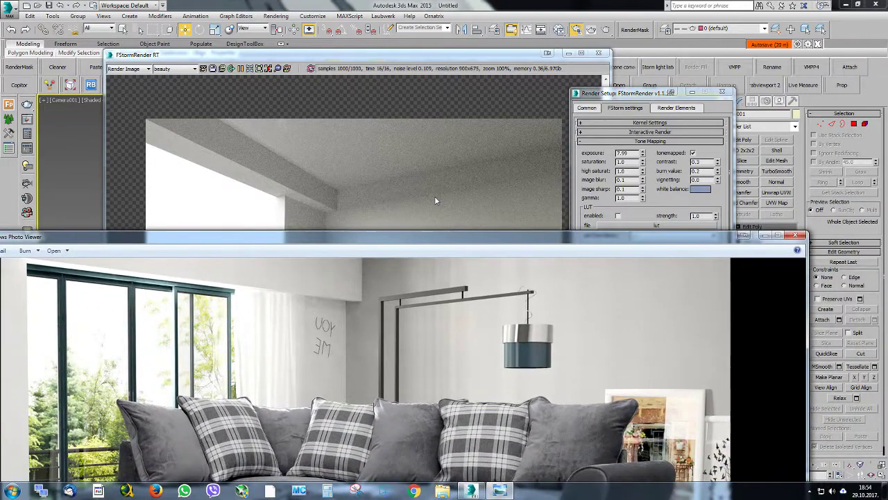
{"action": "left_click", "coordinate": [560, 32]}
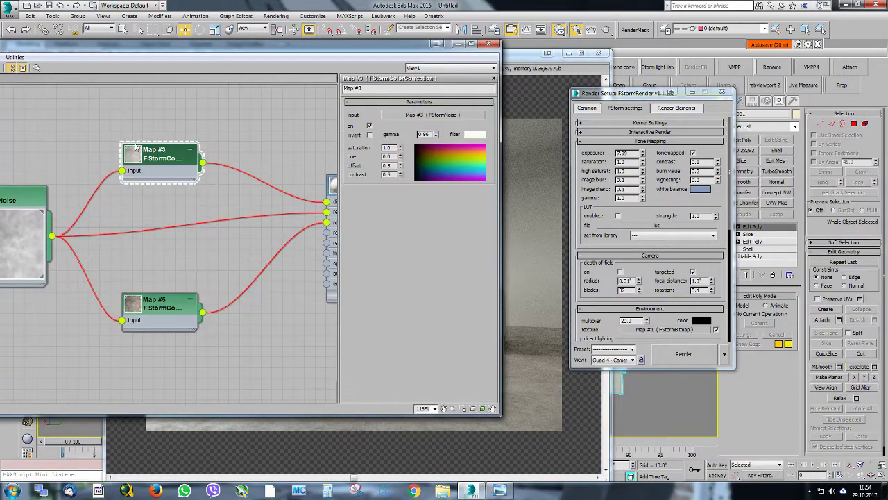
{"action": "middle_click_drag", "start_coordinate": [191, 148], "coordinate": [111, 171]}
{"action": "scroll", "coordinate": [236, 182], "scroll_direction": "down", "scroll_amount": 1}
{"action": "middle_click_drag", "start_coordinate": [236, 181], "coordinate": [150, 185]}
{"action": "scroll", "coordinate": [254, 185], "scroll_direction": "down", "scroll_amount": 1}
{"action": "scroll", "coordinate": [288, 185], "scroll_direction": "up", "scroll_amount": 1}
{"action": "middle_click_drag", "start_coordinate": [290, 184], "coordinate": [173, 188]}
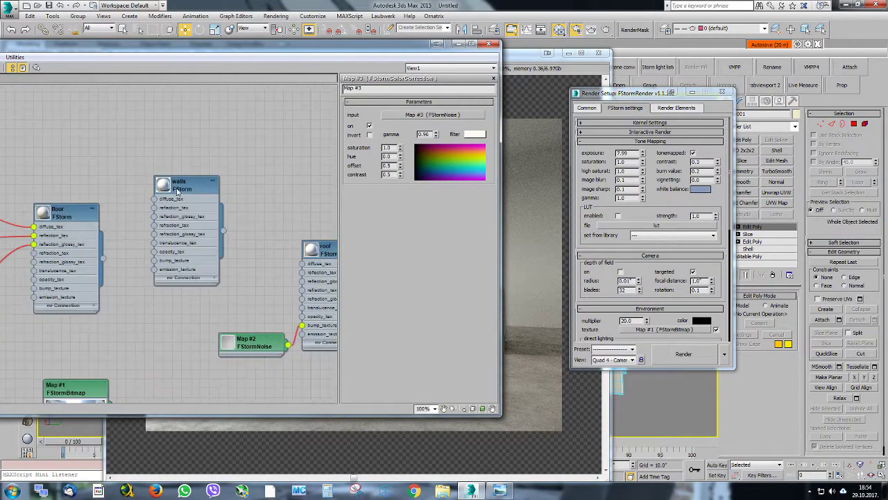
{"action": "double_click", "coordinate": [189, 189]}
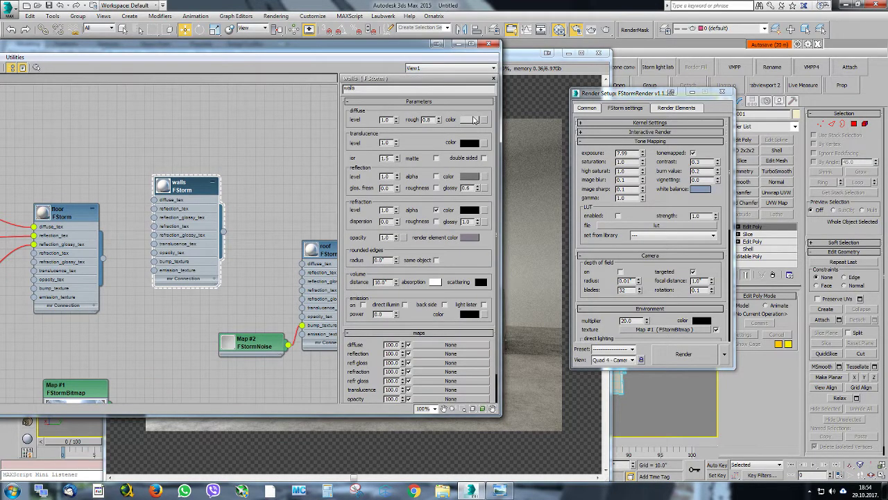
Set the walls material's diffuse color value to 238 and put the material editor out of the way of the render
{"action": "left_click", "coordinate": [470, 120]}
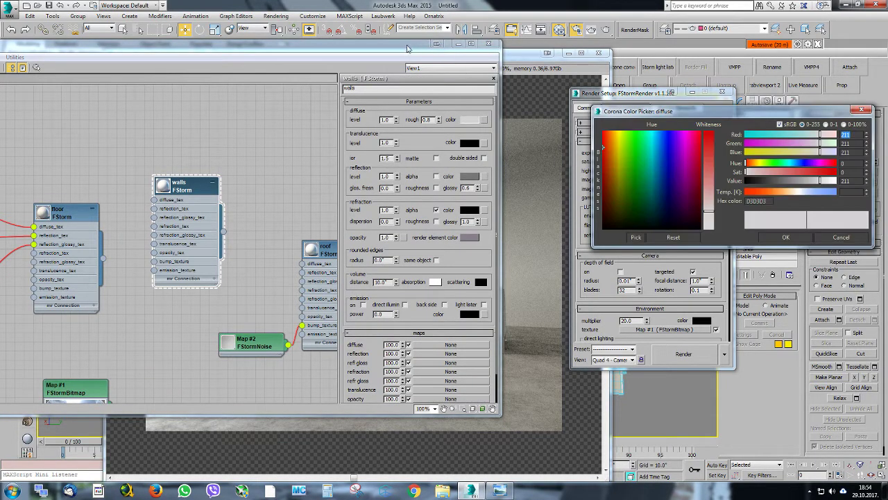
{"action": "left_click_drag", "start_coordinate": [409, 49], "coordinate": [252, 57]}
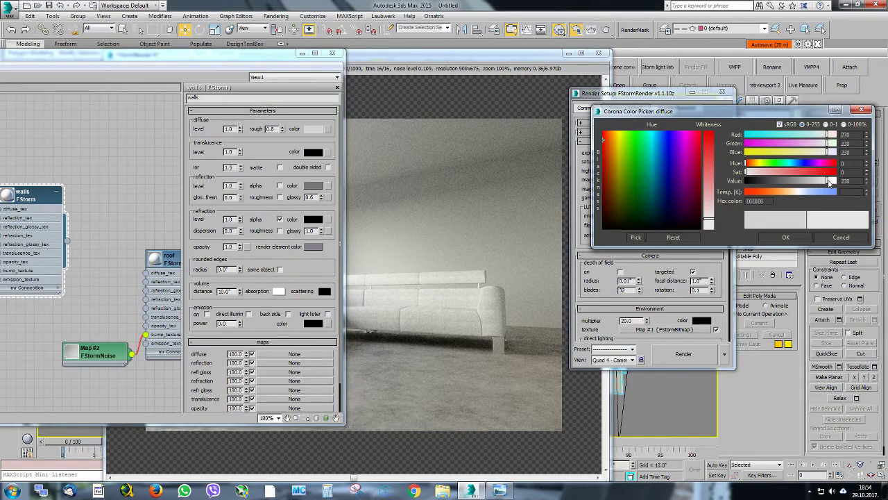
{"action": "left_click_drag", "start_coordinate": [827, 182], "coordinate": [831, 182]}
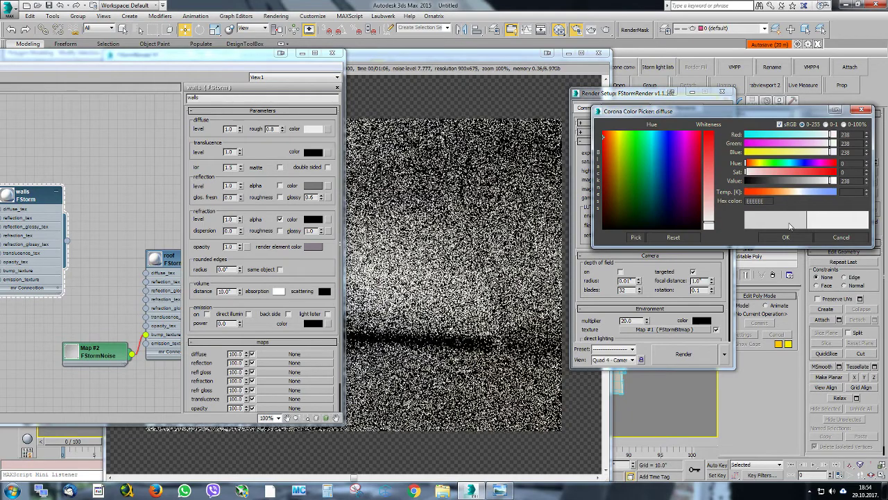
{"action": "left_click", "coordinate": [775, 238]}
{"action": "left_click", "coordinate": [361, 83]}
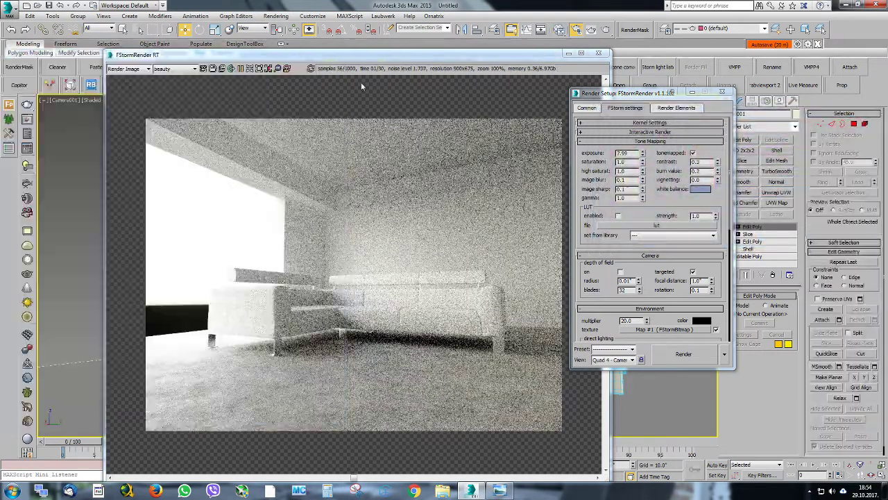
Compare the wall and beam shading in the render with the reference photo, examining the beam's corner at 200% zoom
{"action": "left_click_drag", "start_coordinate": [338, 57], "coordinate": [271, 47]}
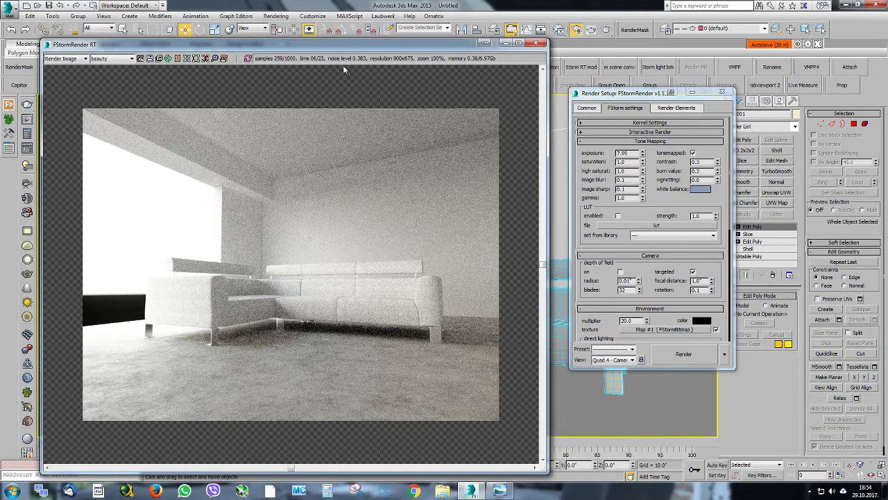
{"action": "left_click_drag", "start_coordinate": [325, 52], "coordinate": [387, 35]}
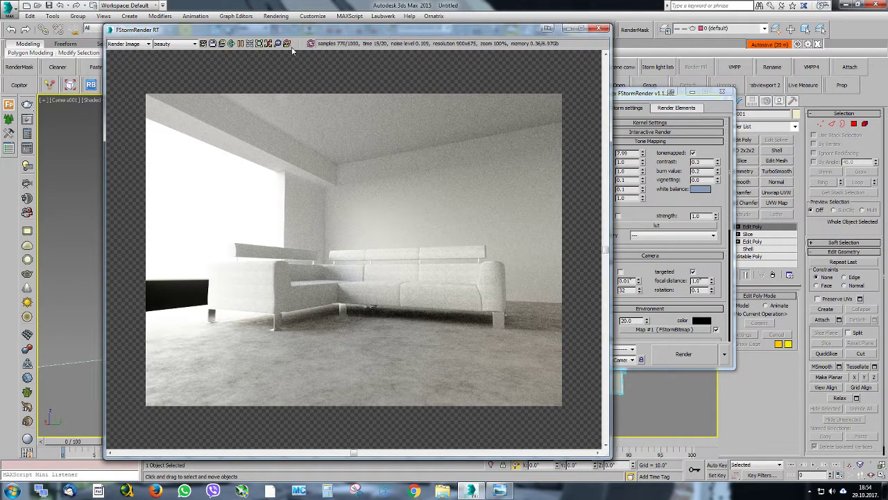
{"action": "left_click_drag", "start_coordinate": [263, 36], "coordinate": [299, 36]}
{"action": "left_click", "coordinate": [501, 490]}
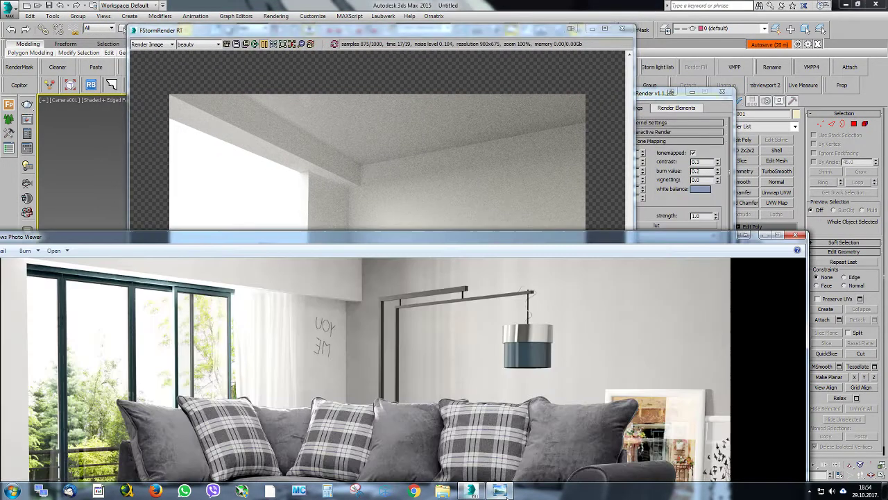
{"action": "left_click_drag", "start_coordinate": [436, 242], "coordinate": [479, 68]}
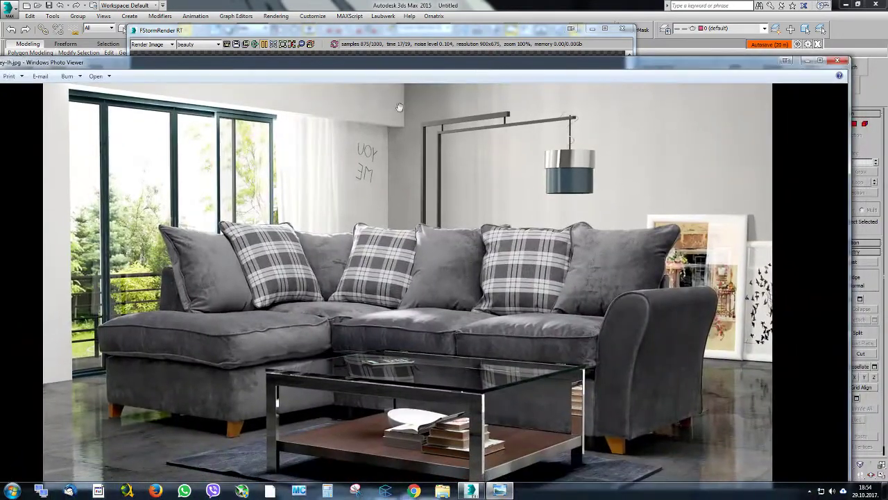
{"action": "left_click_drag", "start_coordinate": [399, 62], "coordinate": [429, 348]}
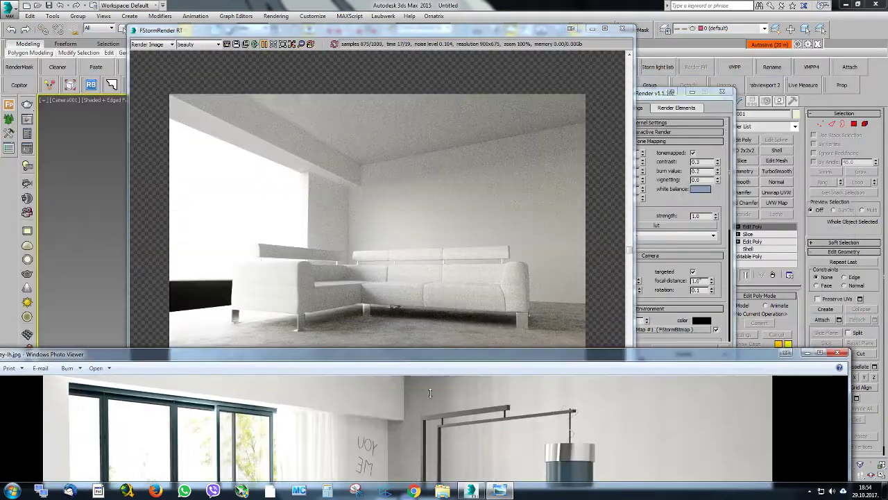
{"action": "left_click", "coordinate": [360, 185]}
{"action": "scroll", "coordinate": [353, 192], "scroll_direction": "up", "scroll_amount": 2}
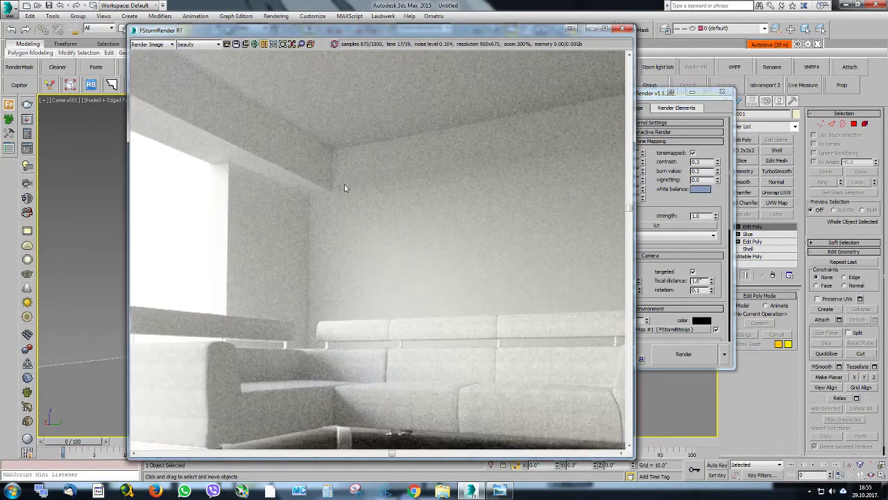
Place the render window beside the viewport, resume the interactive render and select the room walls object
{"action": "left_click_drag", "start_coordinate": [457, 31], "coordinate": [792, 97]}
{"action": "left_click", "coordinate": [381, 293]}
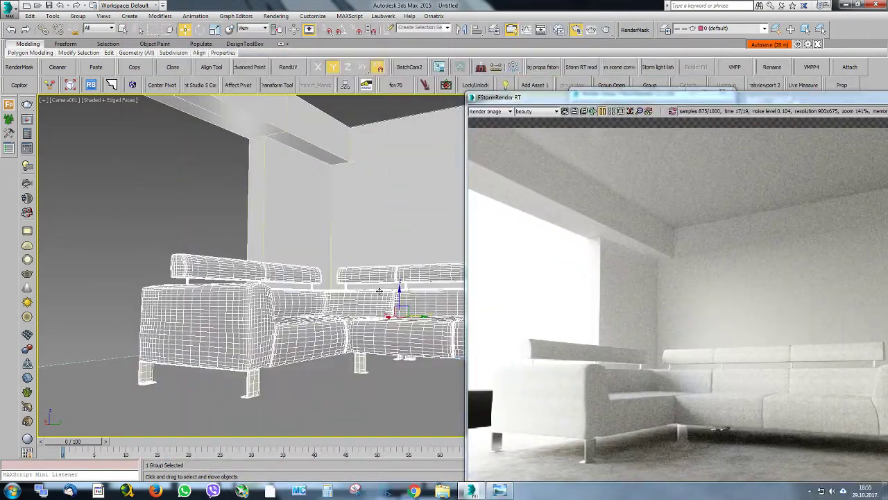
{"action": "scroll", "coordinate": [340, 170], "scroll_direction": "up", "scroll_amount": 6}
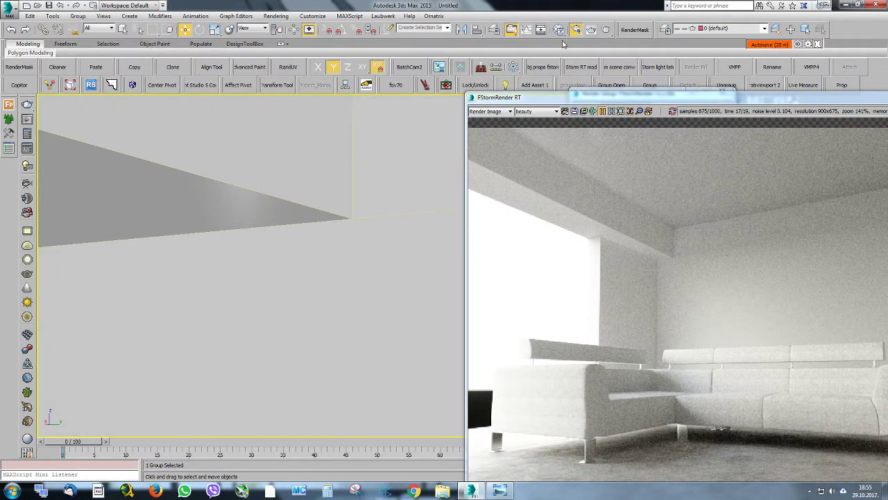
{"action": "left_click", "coordinate": [603, 111]}
{"action": "left_click_drag", "start_coordinate": [610, 101], "coordinate": [629, 115]}
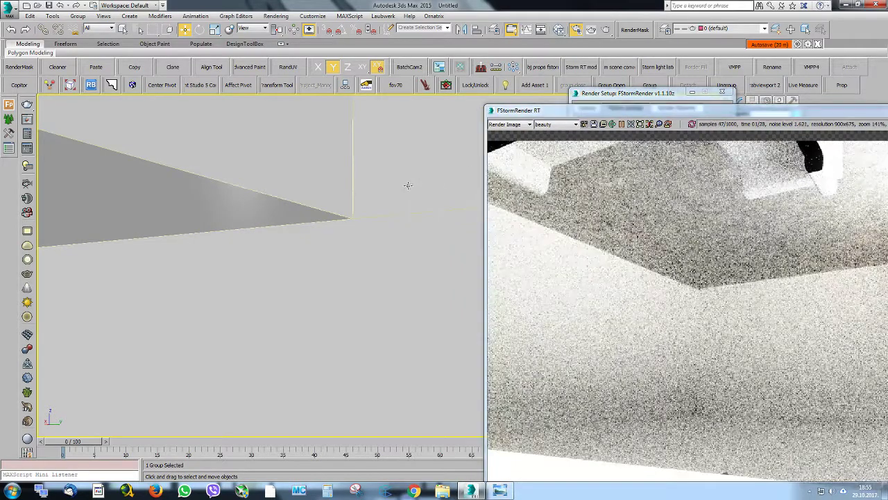
{"action": "right_click", "coordinate": [408, 185]}
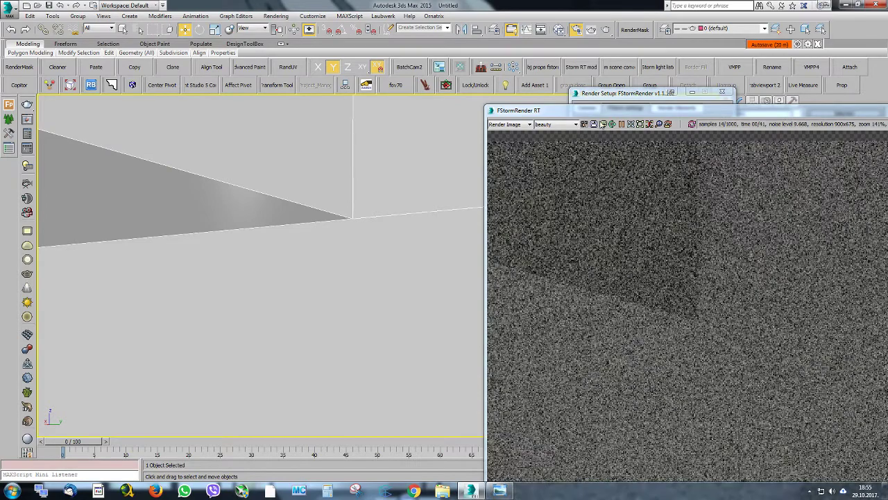
{"action": "left_click_drag", "start_coordinate": [592, 111], "coordinate": [423, 86]}
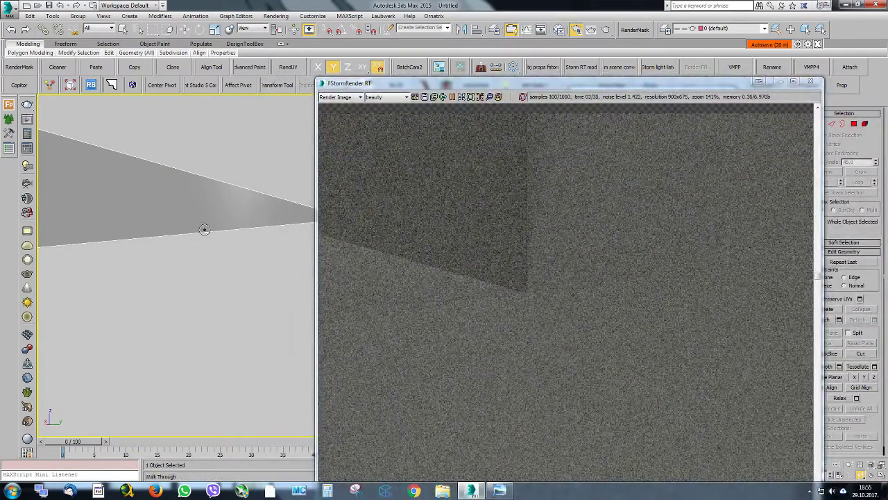
Walk the view to the wall's lower corner at the floor near the window and show the render at 100% zoom
{"action": "left_click_drag", "start_coordinate": [202, 230], "coordinate": [180, 198]}
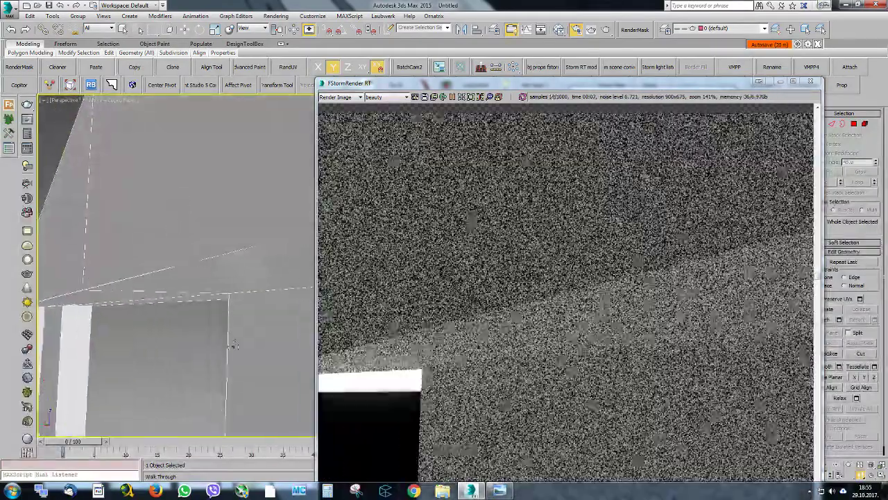
{"action": "left_click_drag", "start_coordinate": [233, 345], "coordinate": [195, 164]}
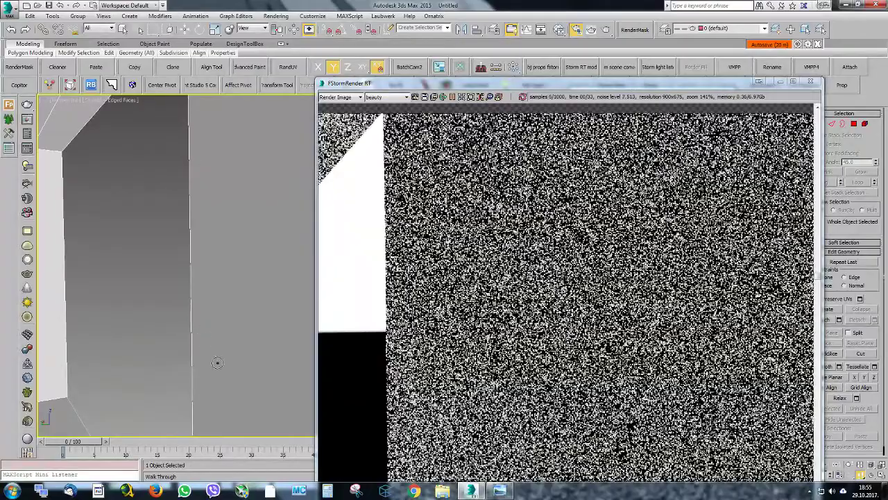
{"action": "middle_click_drag", "start_coordinate": [218, 363], "coordinate": [224, 170]}
{"action": "middle_click_drag", "start_coordinate": [213, 372], "coordinate": [208, 180]}
{"action": "middle_click_drag", "start_coordinate": [217, 353], "coordinate": [200, 248]}
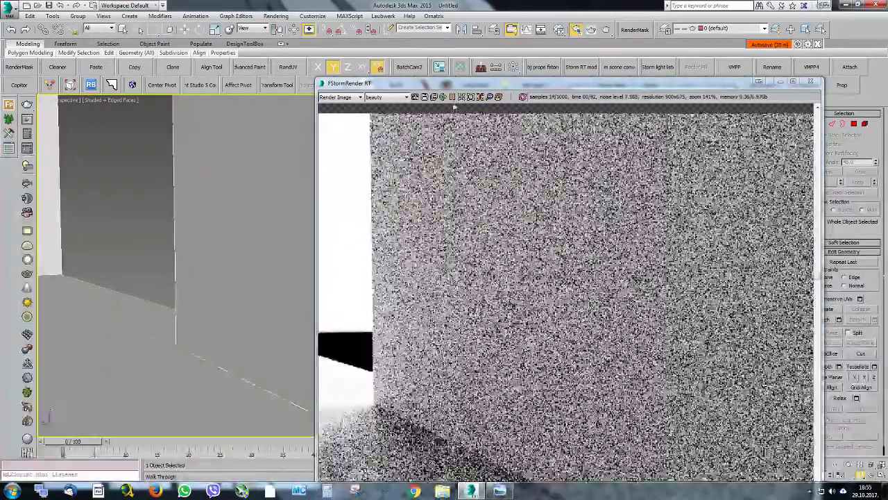
{"action": "left_click", "coordinate": [460, 96]}
{"action": "left_click_drag", "start_coordinate": [460, 87], "coordinate": [460, 61]}
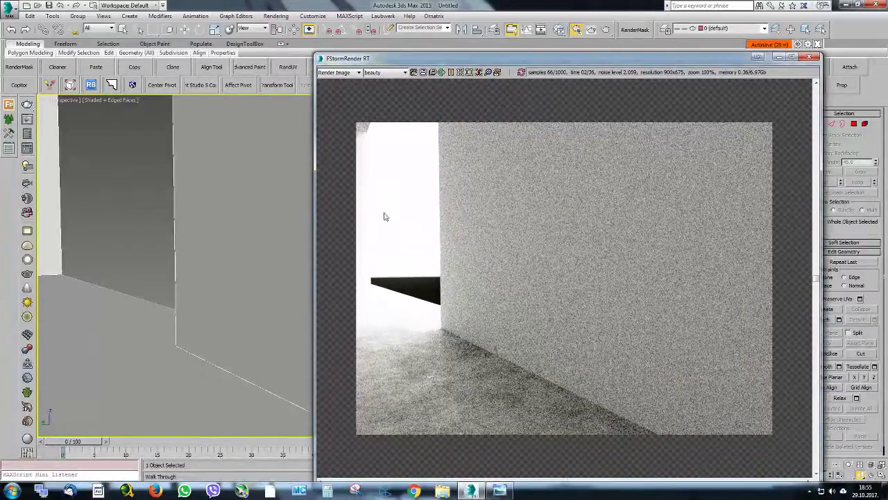
Create a small sphere on the floor at the wall corner as a size reference
{"action": "right_click", "coordinate": [269, 254]}
{"action": "right_click", "coordinate": [246, 235]}
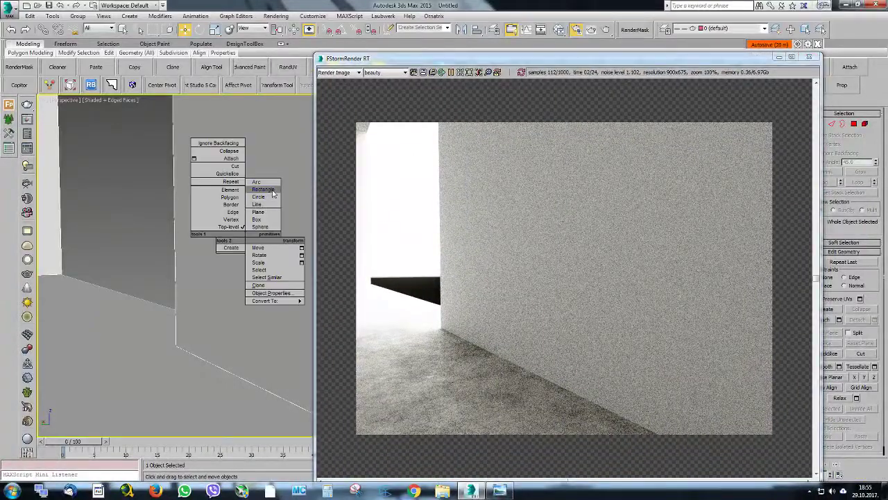
{"action": "left_click", "coordinate": [266, 233]}
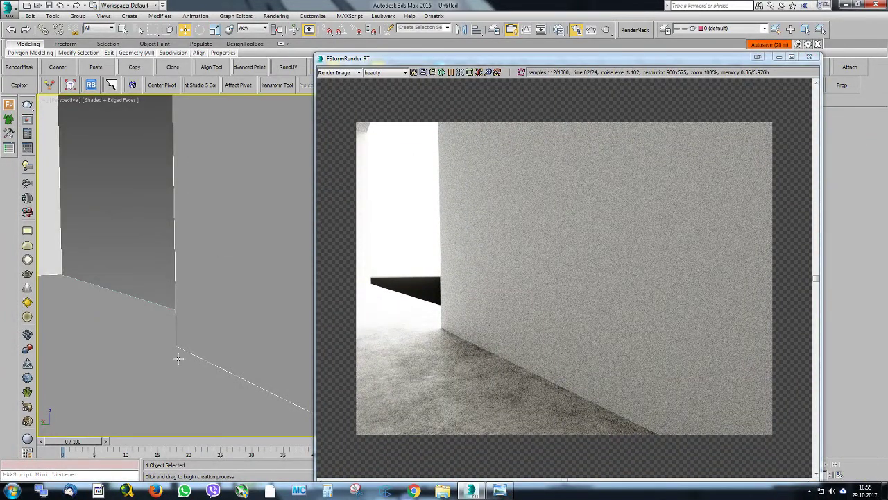
{"action": "left_click_drag", "start_coordinate": [178, 355], "coordinate": [179, 354]}
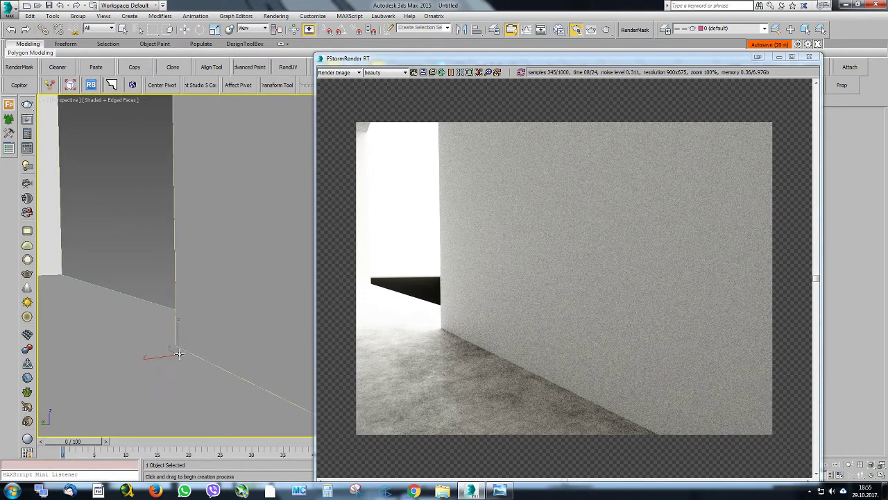
{"action": "key", "text": "w"}
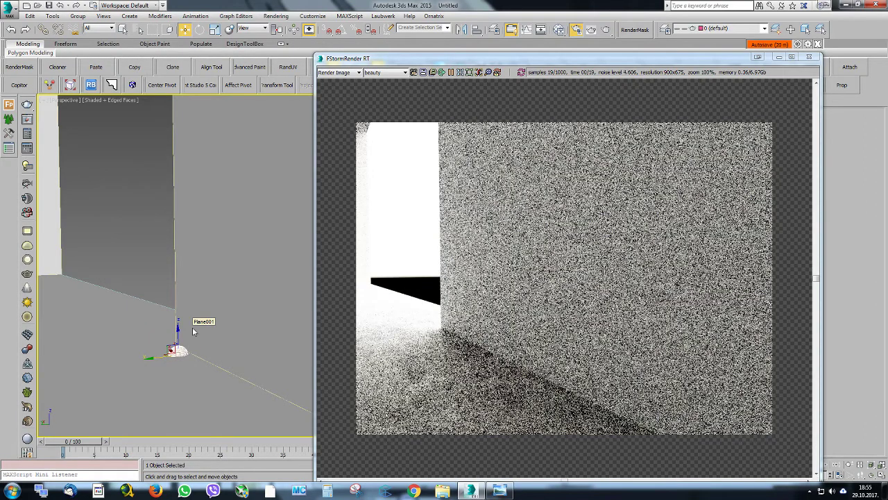
Examine the sphere's size up close against the edge where the wall meets the floor, from several angles
{"action": "key", "text": "z"}
{"action": "middle_click_drag", "start_coordinate": [259, 278], "coordinate": [183, 304], "text": "alt"}
{"action": "scroll", "coordinate": [184, 304], "scroll_direction": "down", "scroll_amount": 3}
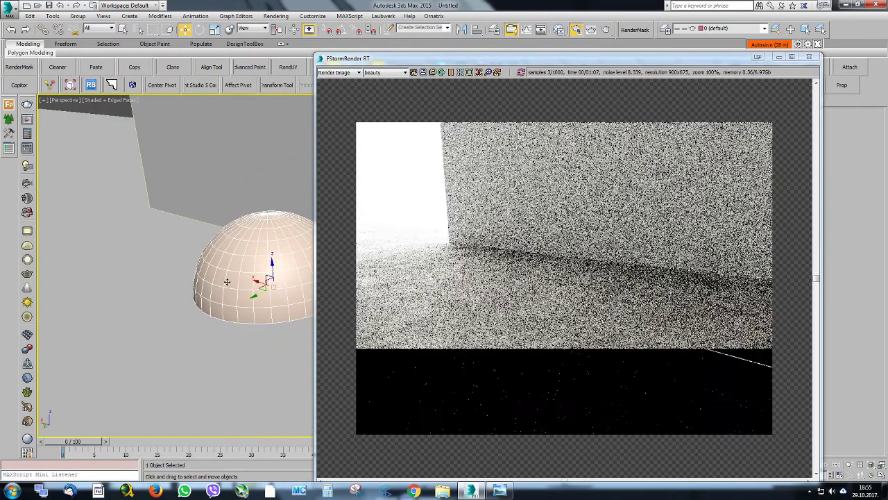
{"action": "middle_click_drag", "start_coordinate": [231, 277], "coordinate": [184, 271]}
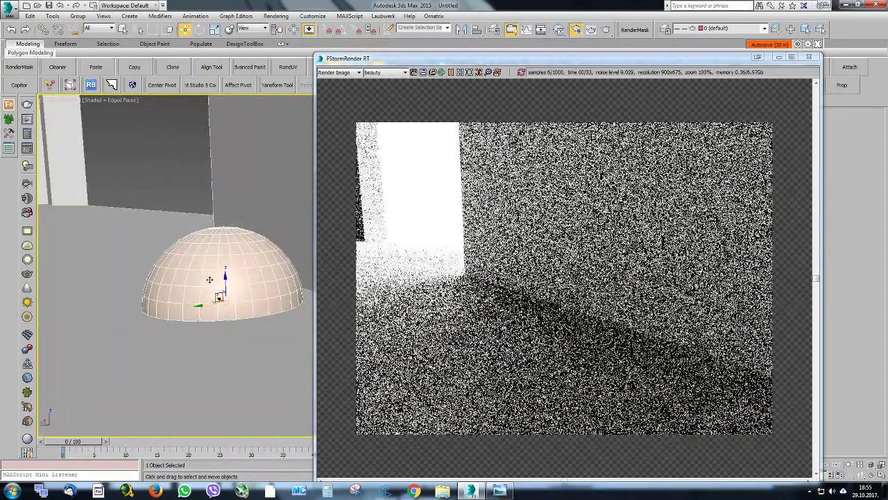
{"action": "middle_click_drag", "start_coordinate": [244, 260], "coordinate": [153, 264]}
{"action": "scroll", "coordinate": [236, 271], "scroll_direction": "up", "scroll_amount": 4}
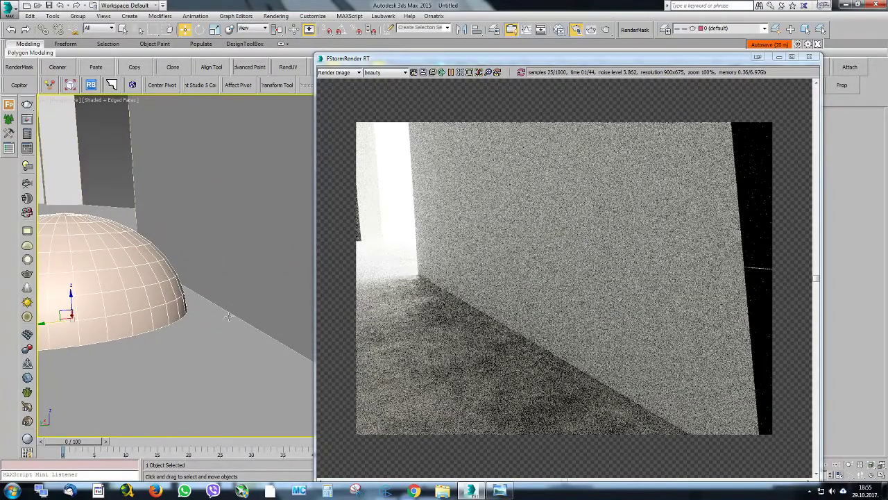
{"action": "scroll", "coordinate": [171, 302], "scroll_direction": "up", "scroll_amount": 5}
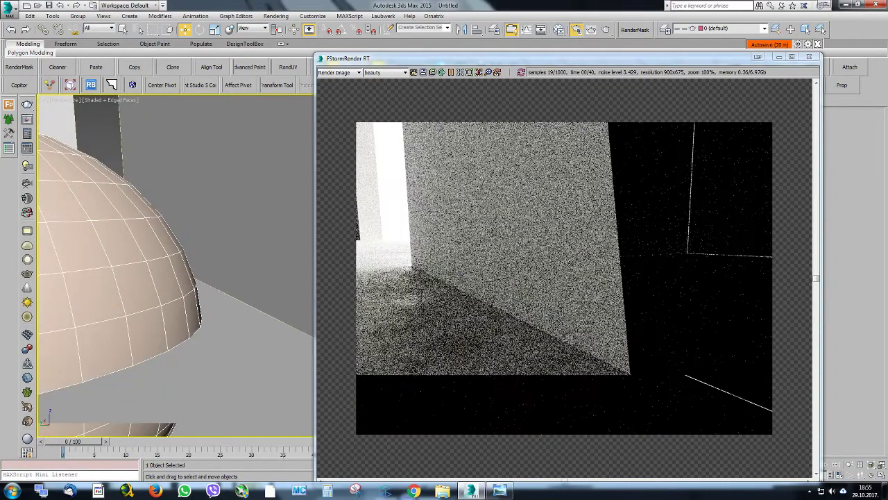
{"action": "scroll", "coordinate": [213, 254], "scroll_direction": "down", "scroll_amount": 3}
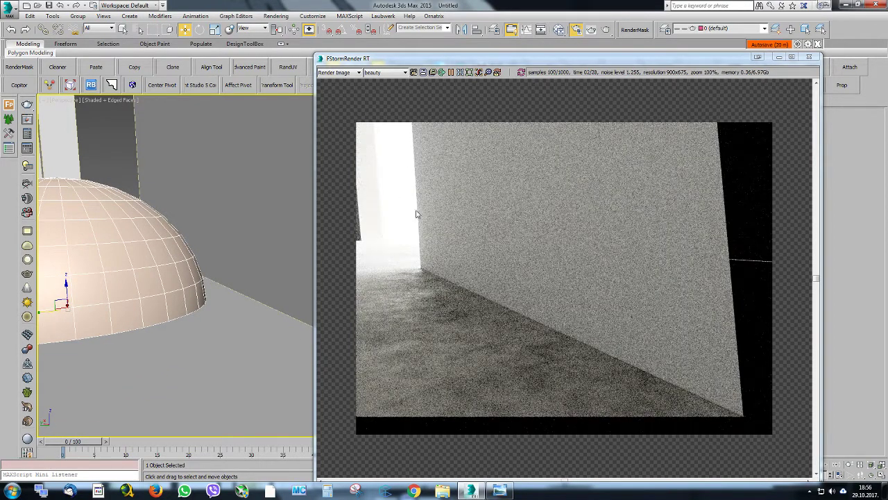
Set the walls material's rounded edges radius to 0.3 and close the material editor
{"action": "left_click", "coordinate": [563, 30]}
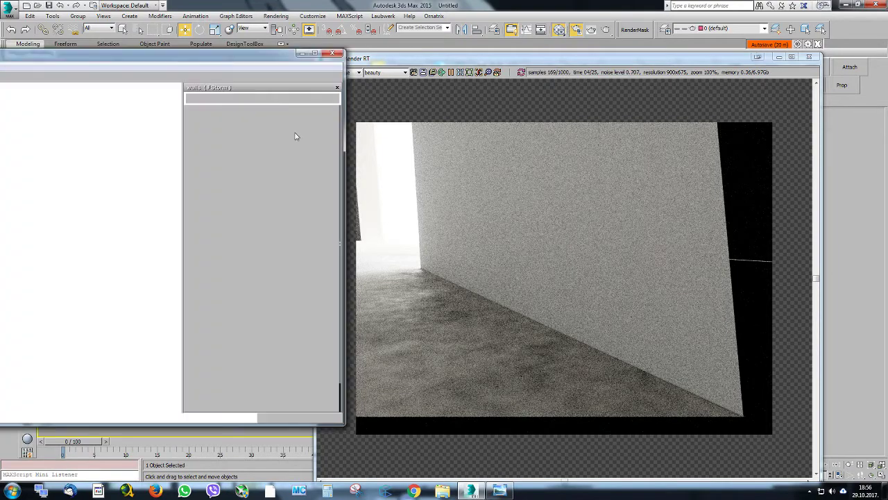
{"action": "mouse_move", "coordinate": [132, 198]}
{"action": "middle_mouse_down"}
{"action": "mouse_move", "coordinate": [86, 192]}
{"action": "mouse_move", "coordinate": [200, 199]}
{"action": "middle_mouse_up"}
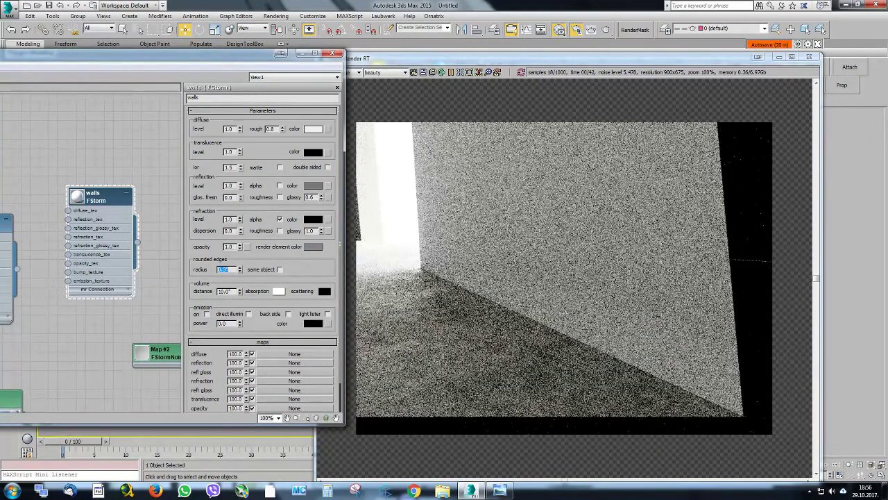
{"action": "type", "text": "0.3"}
{"action": "key", "text": "Return"}
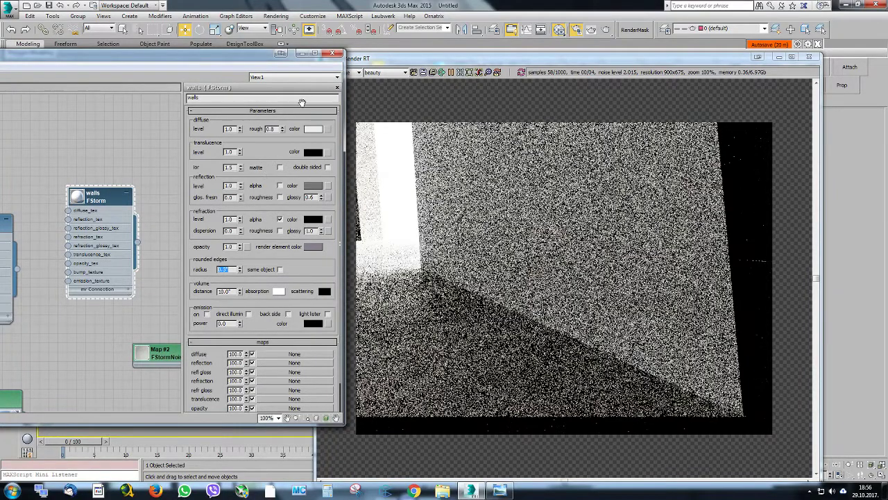
{"action": "left_click", "coordinate": [333, 53]}
Restrict the interactive render to a region around the wall and floor edge and view it at 141% zoom
{"action": "scroll", "coordinate": [490, 252], "scroll_direction": "up", "scroll_amount": 1}
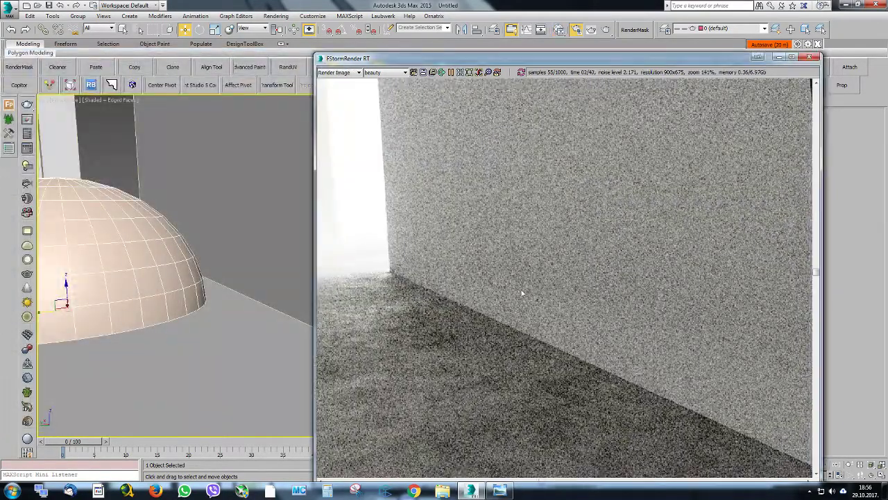
{"action": "scroll", "coordinate": [520, 291], "scroll_direction": "up", "scroll_amount": 1}
{"action": "left_click", "coordinate": [456, 73]}
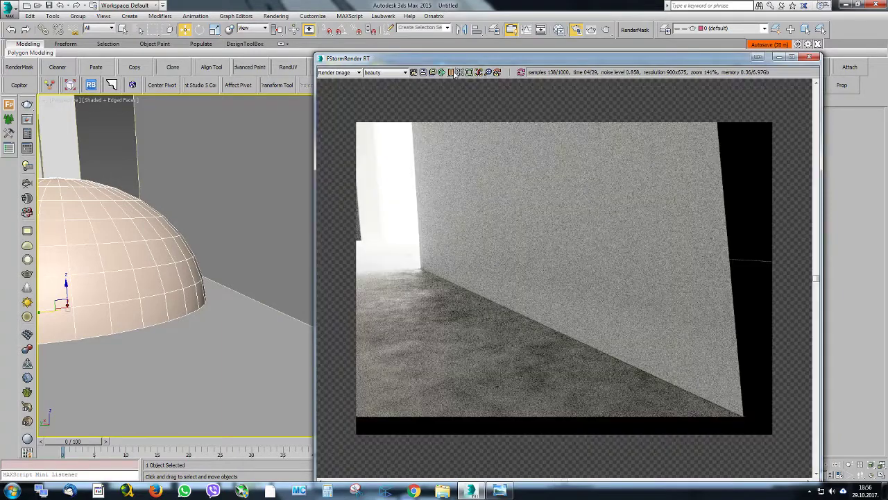
{"action": "left_click", "coordinate": [477, 73]}
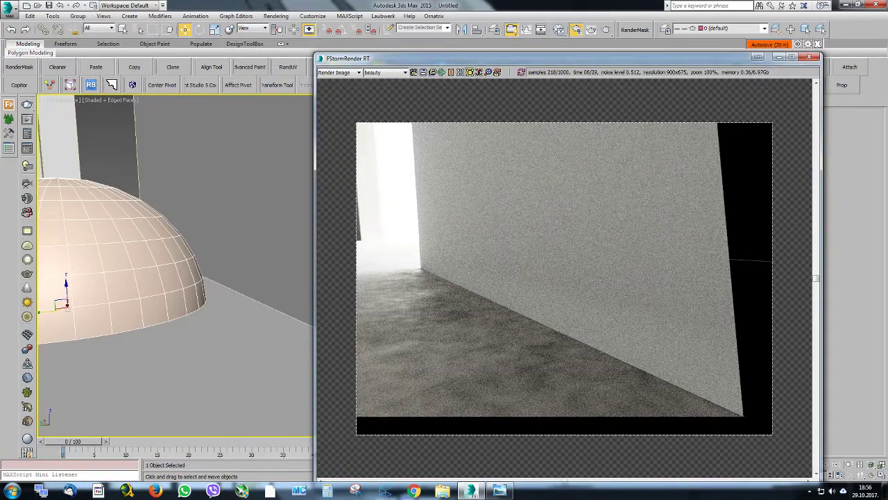
{"action": "left_click_drag", "start_coordinate": [438, 244], "coordinate": [694, 423]}
{"action": "scroll", "coordinate": [564, 320], "scroll_direction": "up", "scroll_amount": 1}
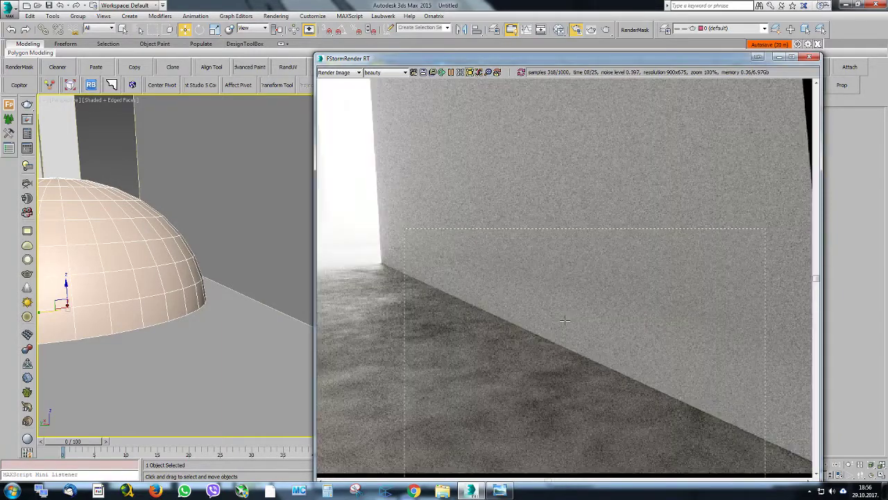
{"action": "middle_click_drag", "start_coordinate": [564, 320], "coordinate": [566, 308]}
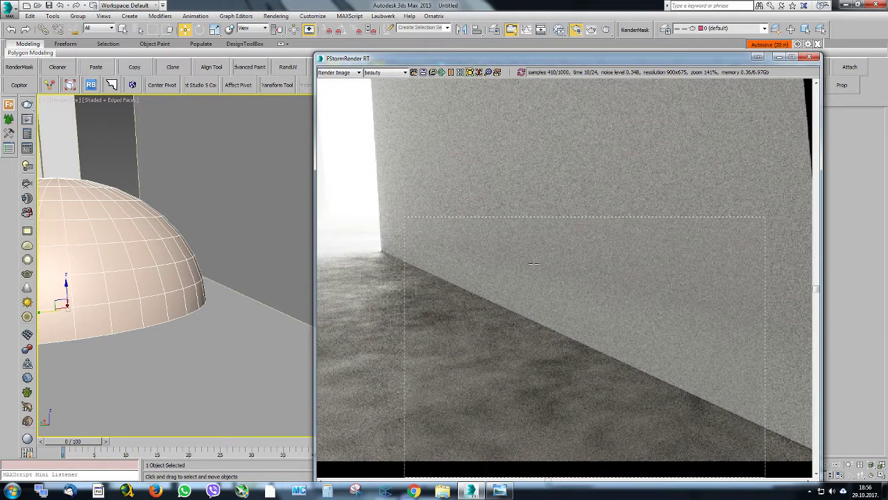
Reopen the material editor and set the walls material's rounded edges radius to 1
{"action": "left_click", "coordinate": [559, 27]}
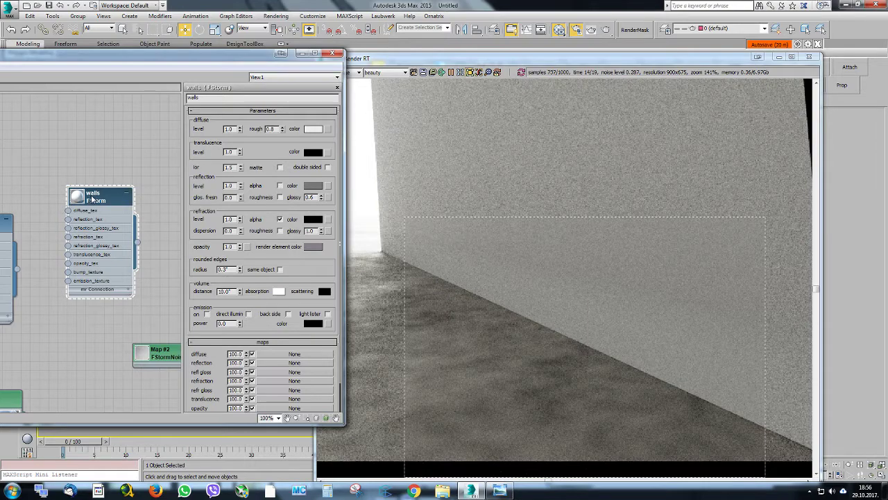
{"action": "left_click_drag", "start_coordinate": [229, 269], "coordinate": [195, 262]}
{"action": "type", "text": "1."}
{"action": "key", "text": "Return"}
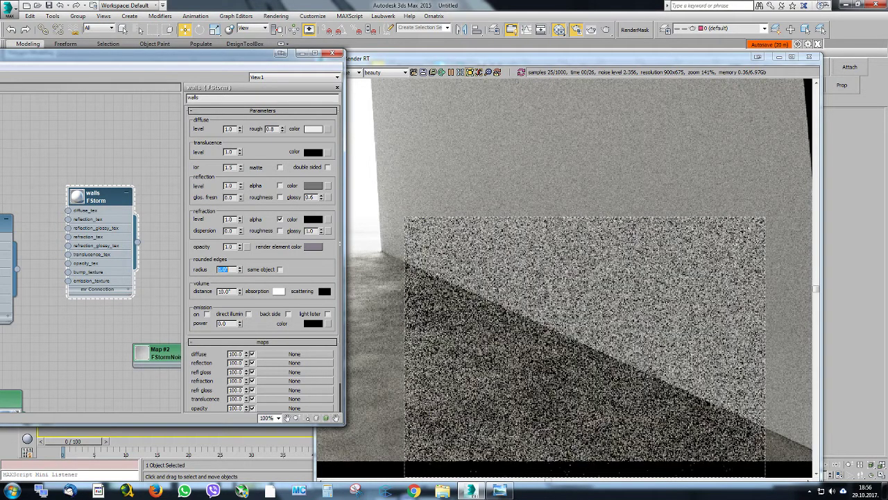
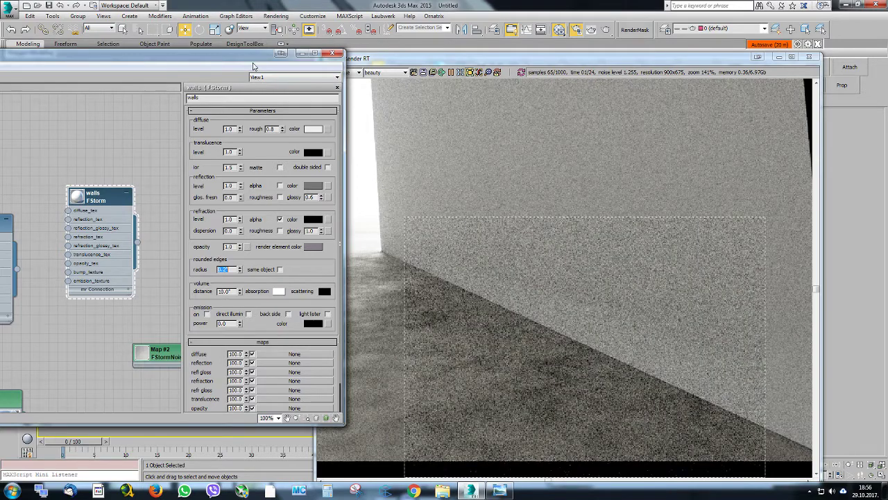
Bring the outer wall corner at the floor into the interactive render and restrict rendering to a region around it
{"action": "left_click_drag", "start_coordinate": [253, 65], "coordinate": [191, 339]}
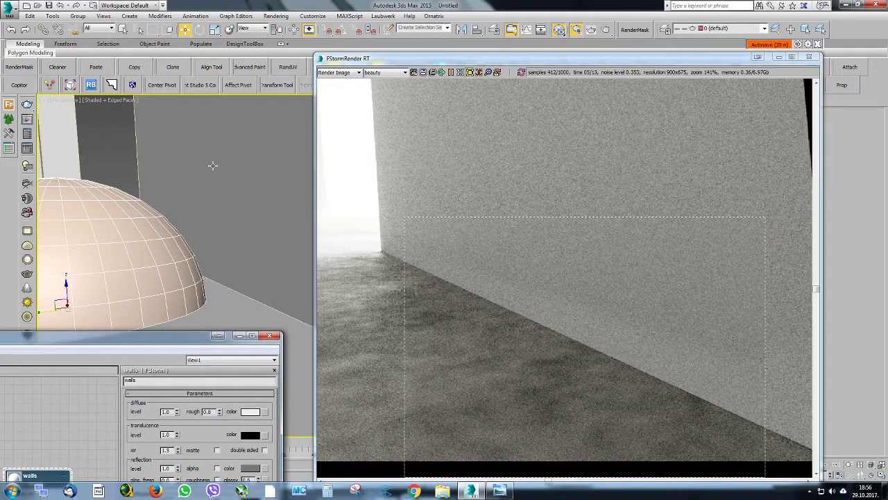
{"action": "scroll", "coordinate": [236, 236], "scroll_direction": "down", "scroll_amount": 2}
{"action": "right_click", "coordinate": [227, 221]}
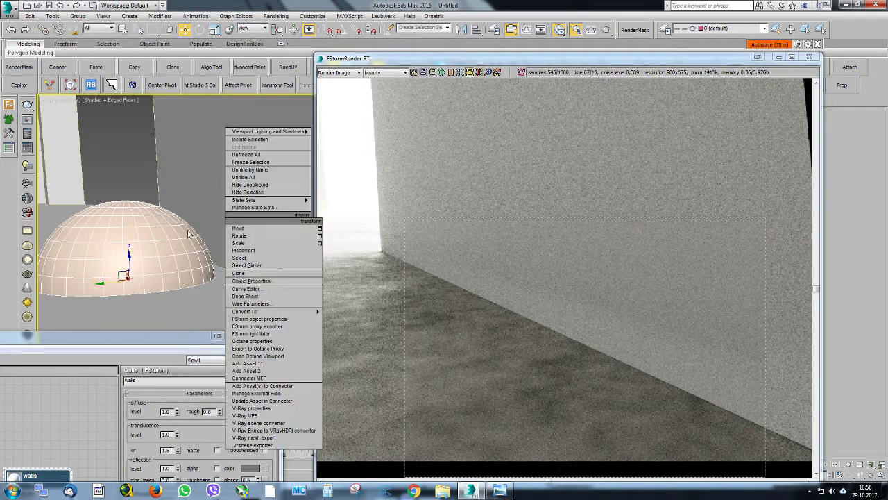
{"action": "middle_click_drag", "start_coordinate": [161, 240], "coordinate": [261, 236], "text": "alt"}
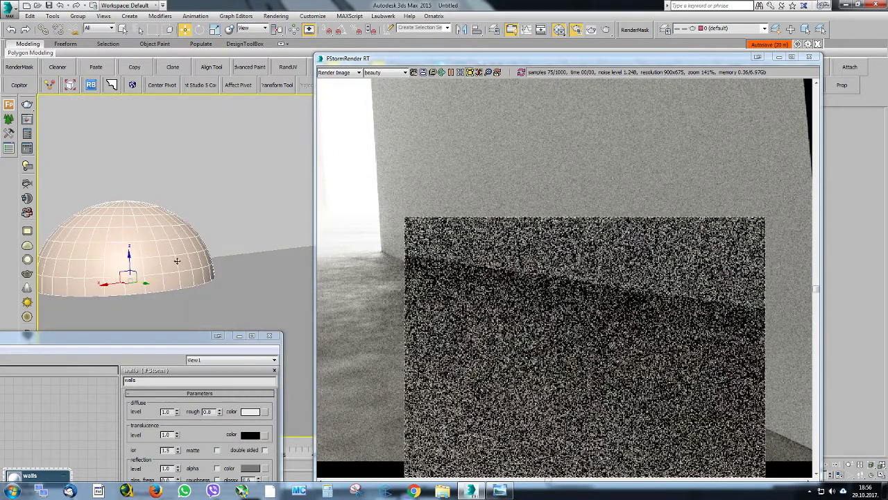
{"action": "middle_click_drag", "start_coordinate": [177, 260], "coordinate": [329, 279]}
{"action": "scroll", "coordinate": [303, 267], "scroll_direction": "down", "scroll_amount": 5}
{"action": "scroll", "coordinate": [182, 278], "scroll_direction": "up", "scroll_amount": 3}
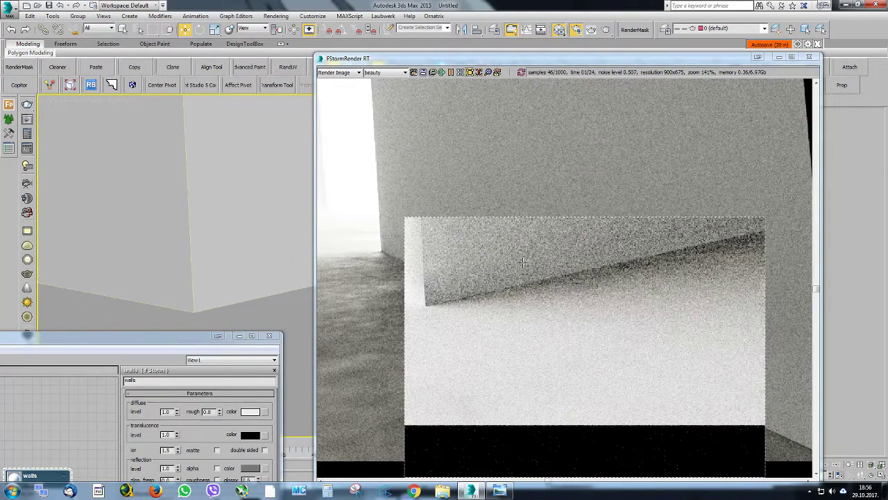
{"action": "mouse_move", "coordinate": [327, 239]}
{"action": "middle_mouse_down"}
{"action": "mouse_move", "coordinate": [384, 240]}
{"action": "mouse_move", "coordinate": [340, 241]}
{"action": "middle_mouse_up"}
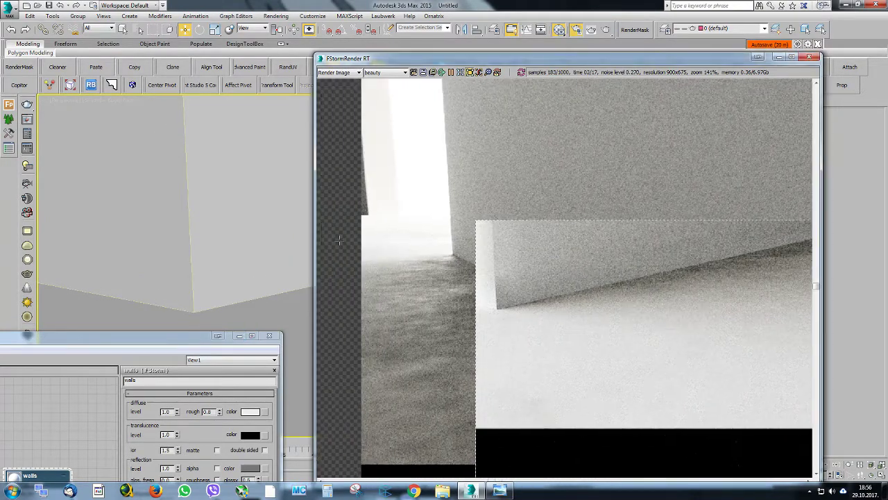
{"action": "left_click_drag", "start_coordinate": [431, 164], "coordinate": [556, 336]}
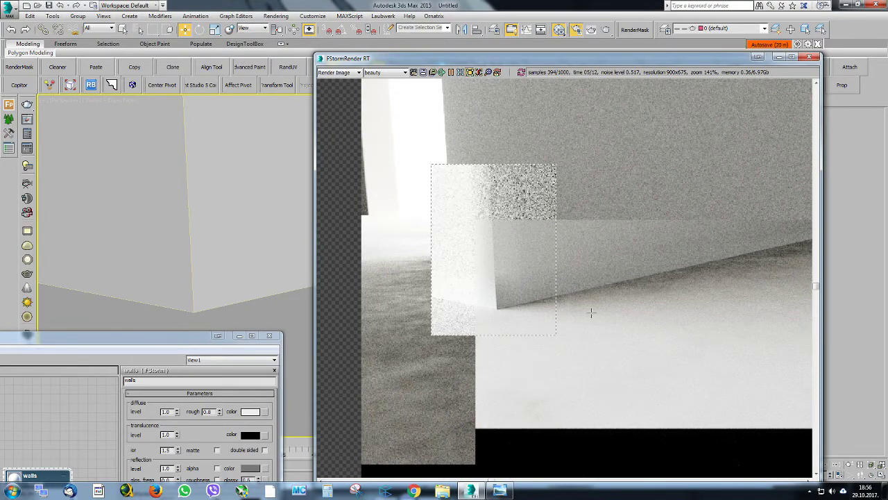
Set the walls material's rounded edges radius to 0.5 and close the material editor
{"action": "left_click_drag", "start_coordinate": [195, 342], "coordinate": [207, 148]}
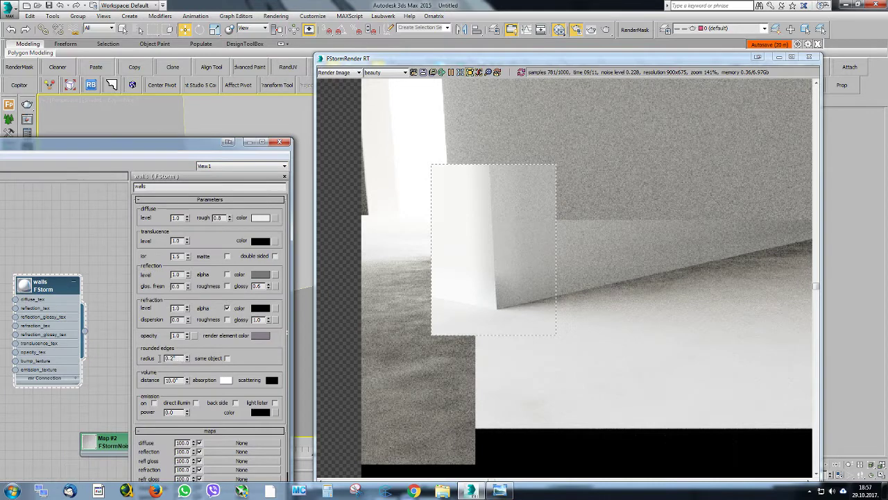
{"action": "double_click", "coordinate": [161, 358]}
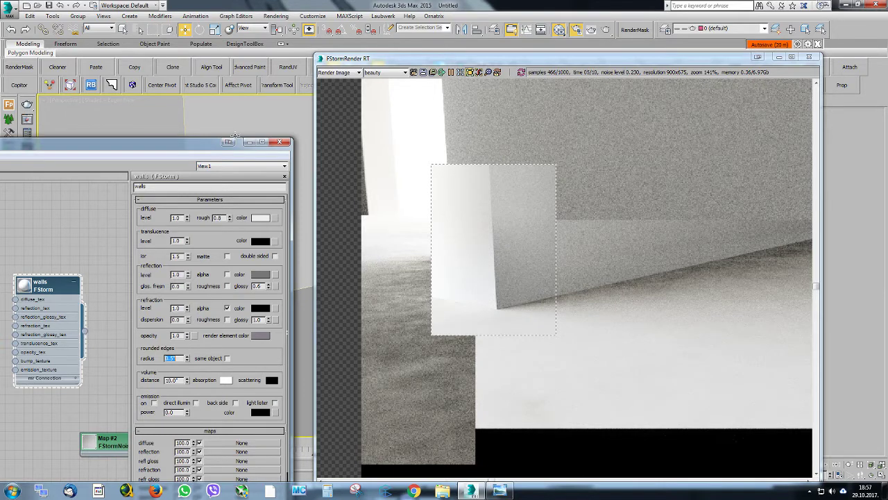
{"action": "left_click_drag", "start_coordinate": [153, 150], "coordinate": [300, 180]}
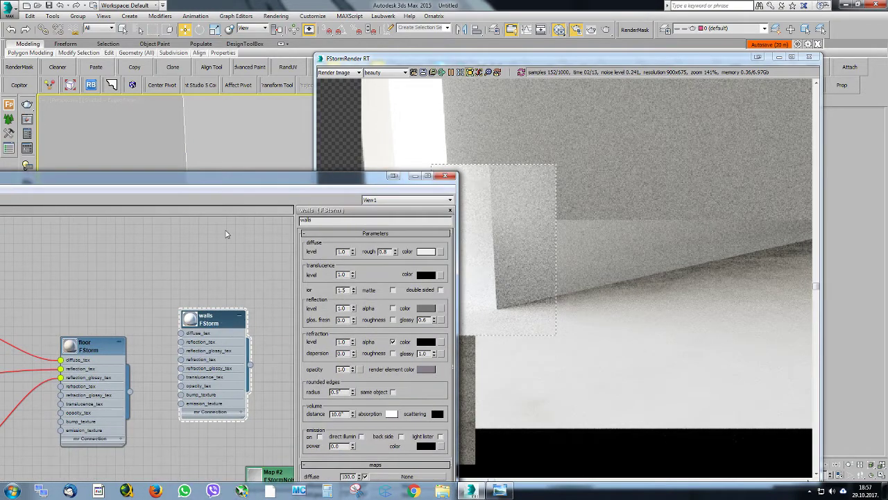
{"action": "left_click_drag", "start_coordinate": [228, 183], "coordinate": [504, 328]}
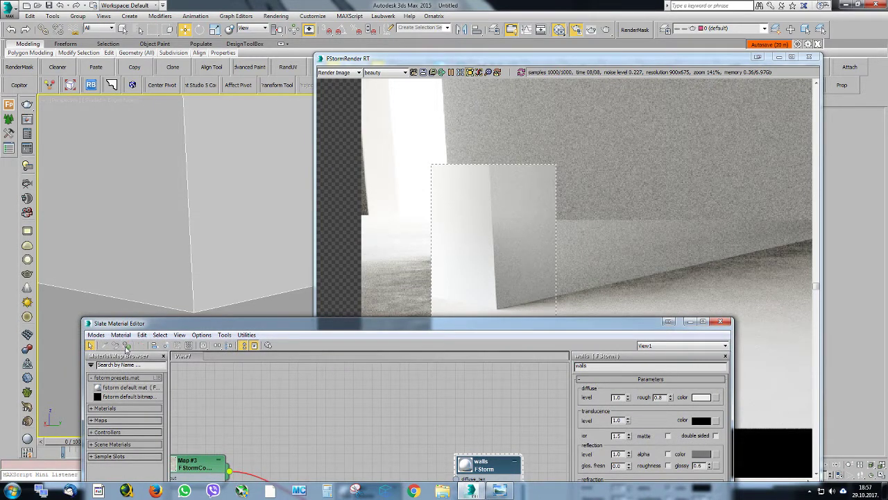
{"action": "left_click", "coordinate": [720, 321]}
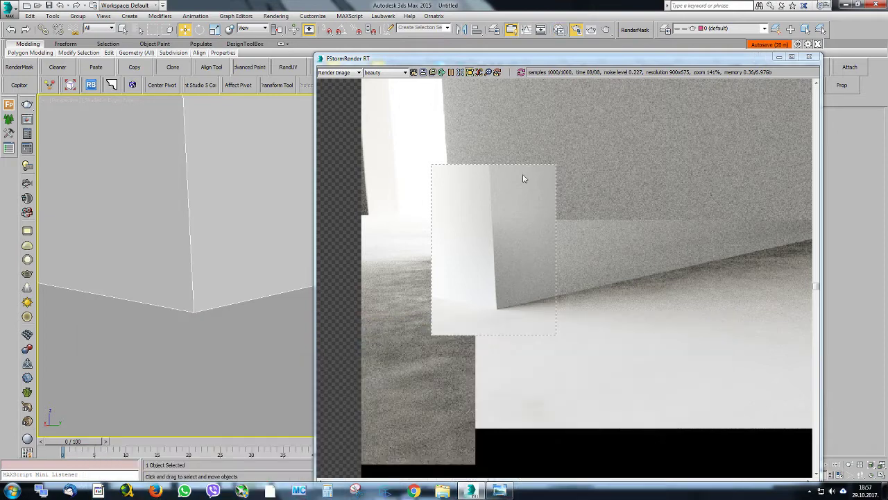
Turn off region rendering, restart the interactive render and view the wall corner at 141% zoom
{"action": "left_click", "coordinate": [469, 73]}
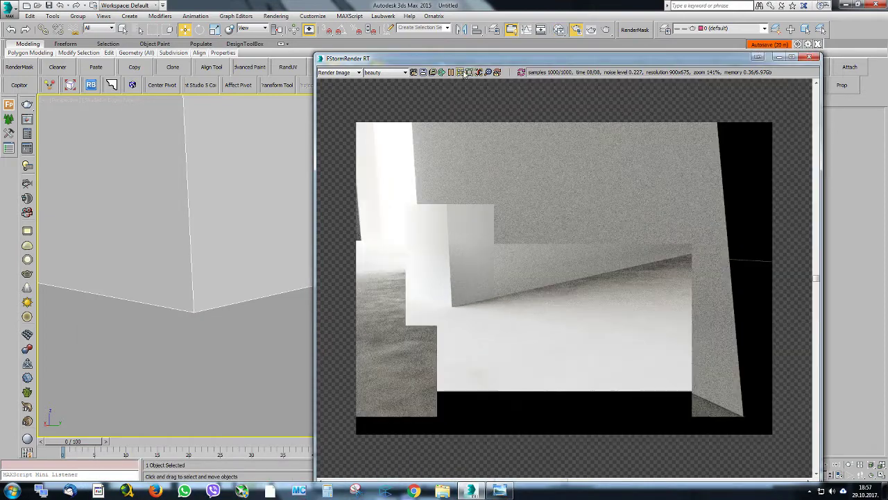
{"action": "left_click", "coordinate": [522, 72]}
{"action": "scroll", "coordinate": [466, 272], "scroll_direction": "up", "scroll_amount": 1}
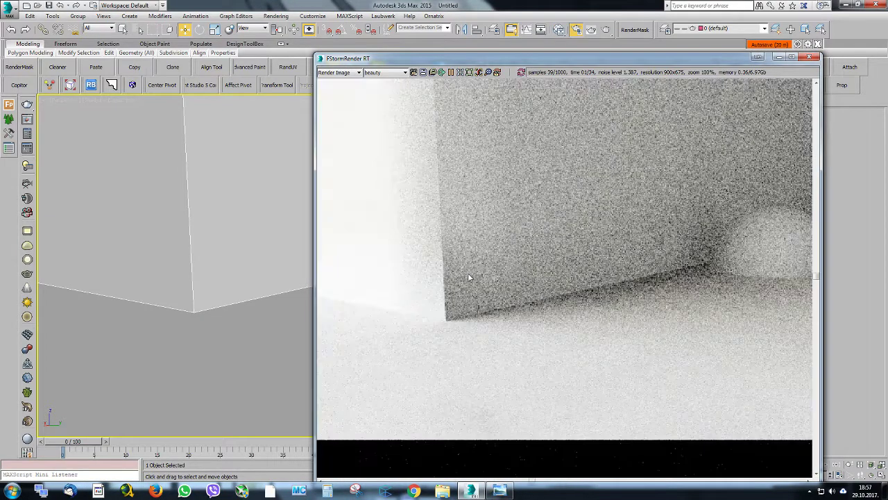
Reopen the material editor and enable double sided and the rounded edges same object option on the walls material
{"action": "left_click", "coordinate": [559, 29]}
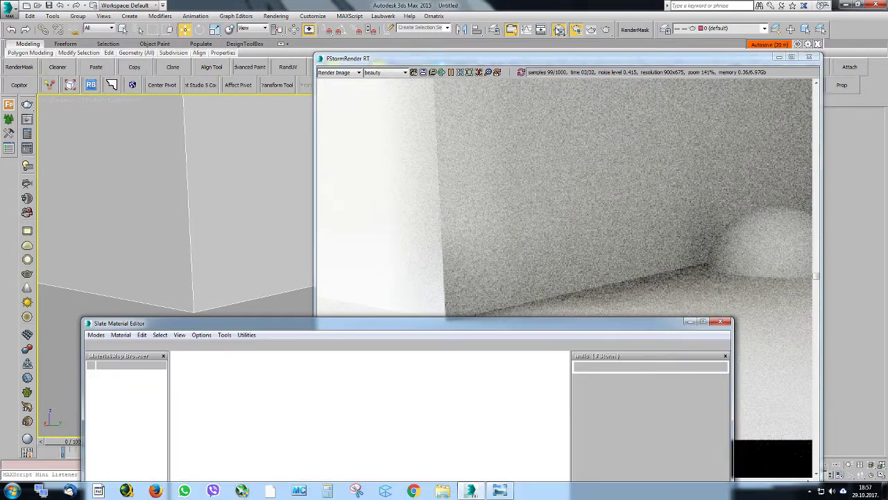
{"action": "left_click_drag", "start_coordinate": [471, 322], "coordinate": [887, 90]}
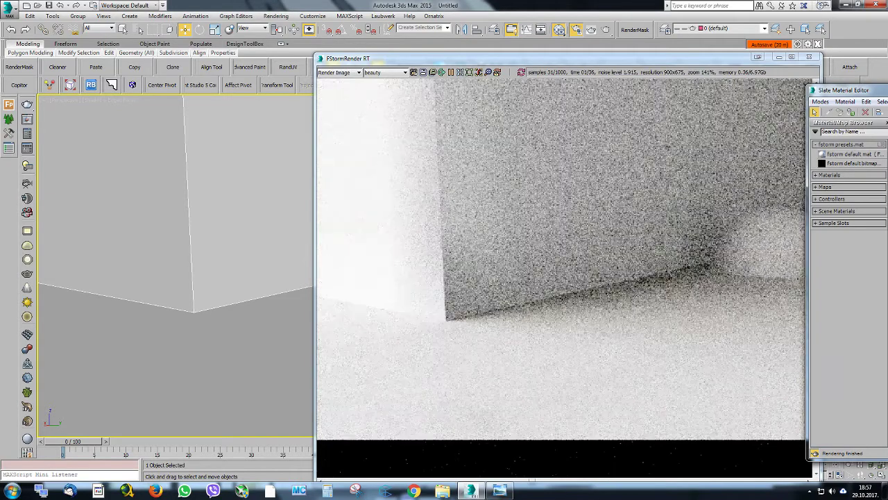
{"action": "left_click_drag", "start_coordinate": [887, 90], "coordinate": [443, 420]}
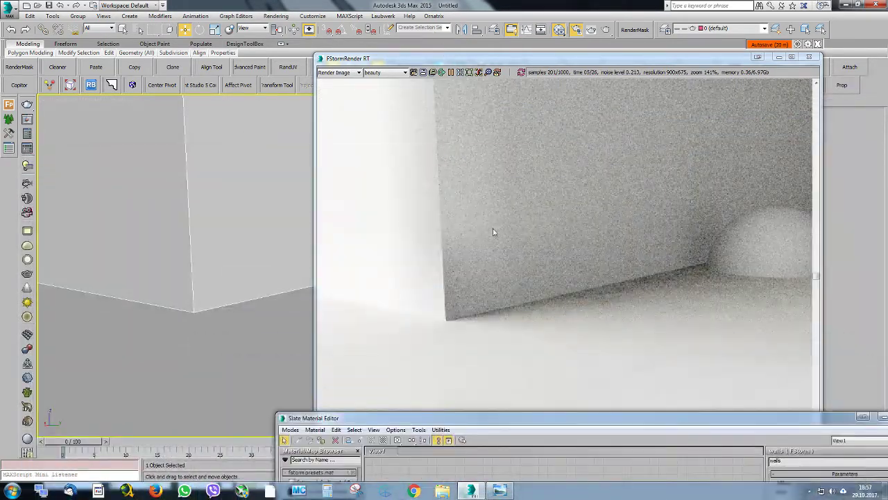
{"action": "left_click_drag", "start_coordinate": [562, 418], "coordinate": [318, 110]}
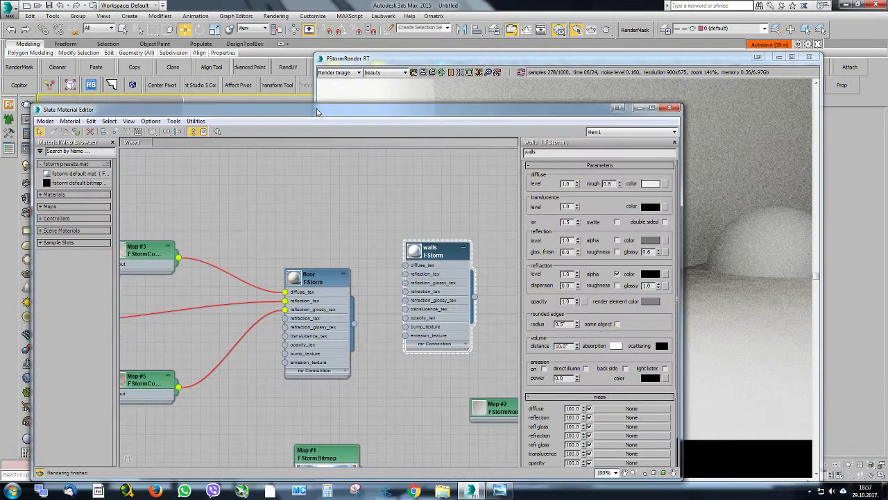
{"action": "left_click", "coordinate": [665, 221]}
{"action": "left_click_drag", "start_coordinate": [463, 116], "coordinate": [142, 67]}
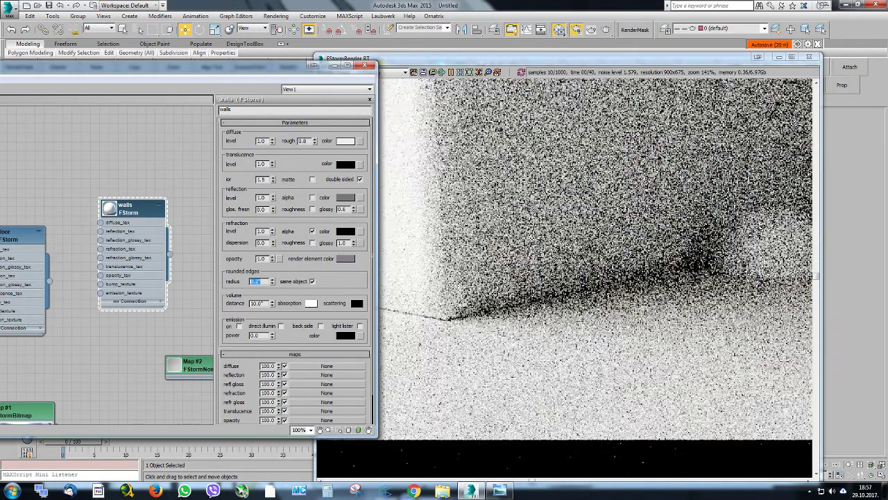
Try rounded edges radii of 0.1 and 0.01 on the walls material and turn off its same object option
{"action": "type", "text": "0.1"}
{"action": "key", "text": "Return"}
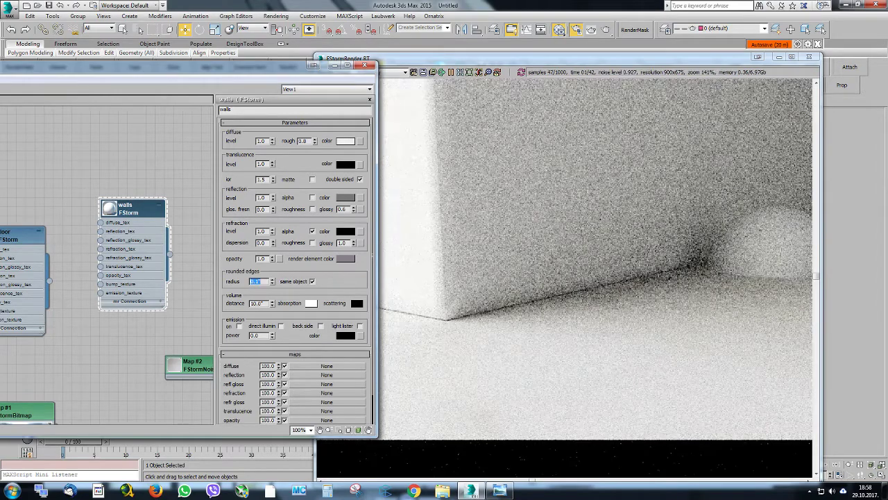
{"action": "type", "text": "."}
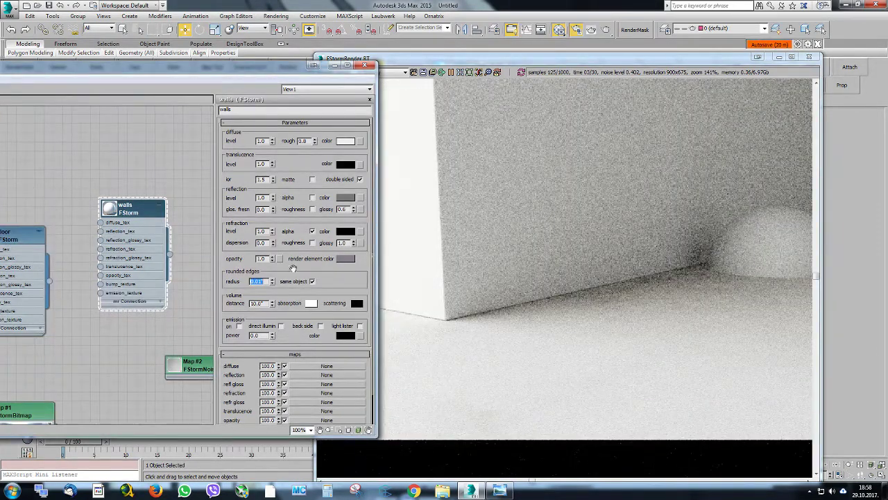
{"action": "left_click", "coordinate": [313, 282]}
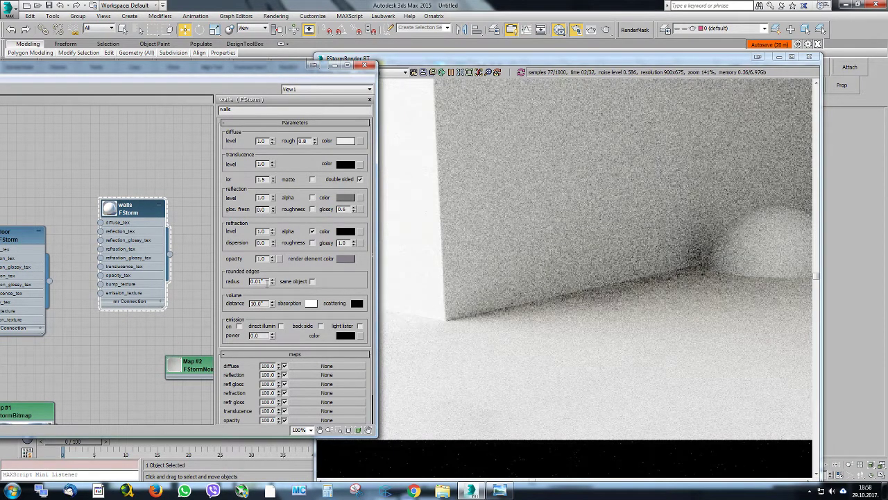
Check the scene's system unit scale in the units setup and close the setup dialogs
{"action": "left_click", "coordinate": [313, 16]}
{"action": "left_click", "coordinate": [334, 139]}
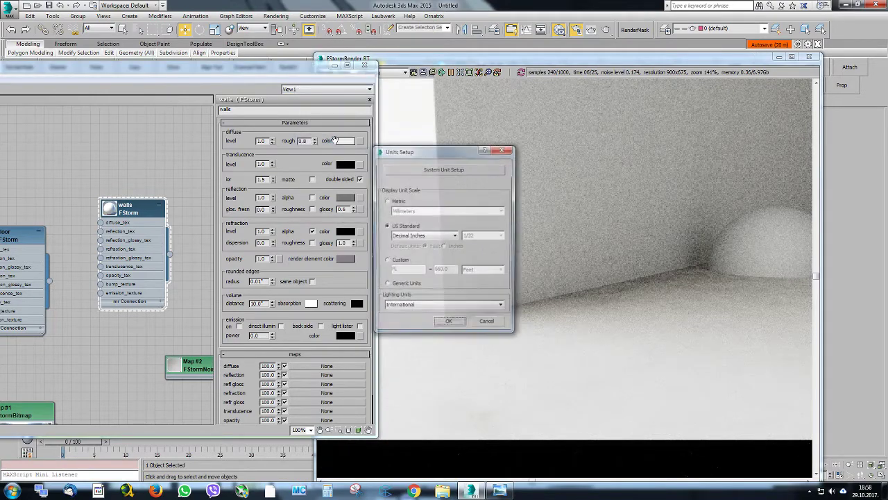
{"action": "left_click", "coordinate": [451, 169]}
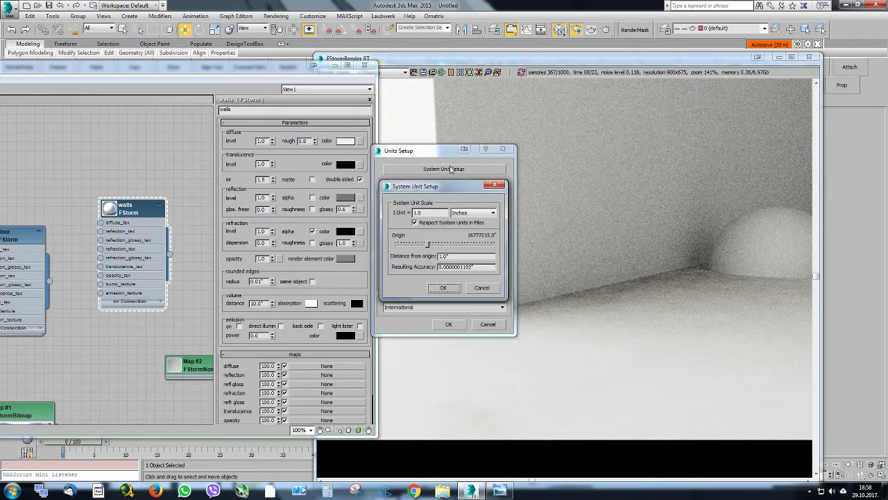
{"action": "left_click", "coordinate": [445, 288]}
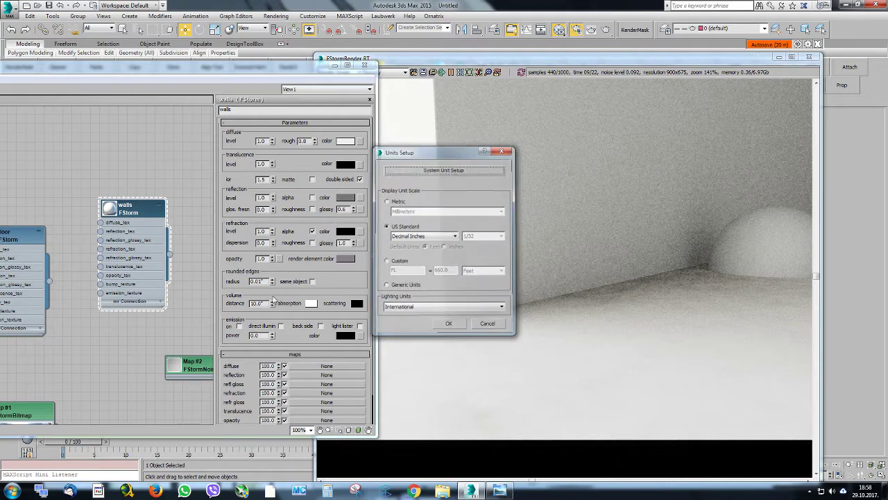
{"action": "left_click", "coordinate": [450, 324]}
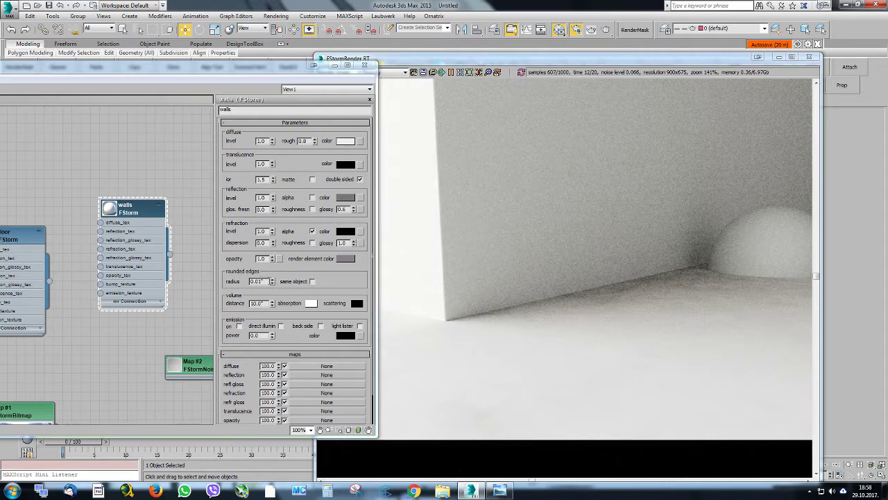
Set the walls material's rounded edges radius to 0.02 and close the material editor
{"action": "double_click", "coordinate": [257, 281]}
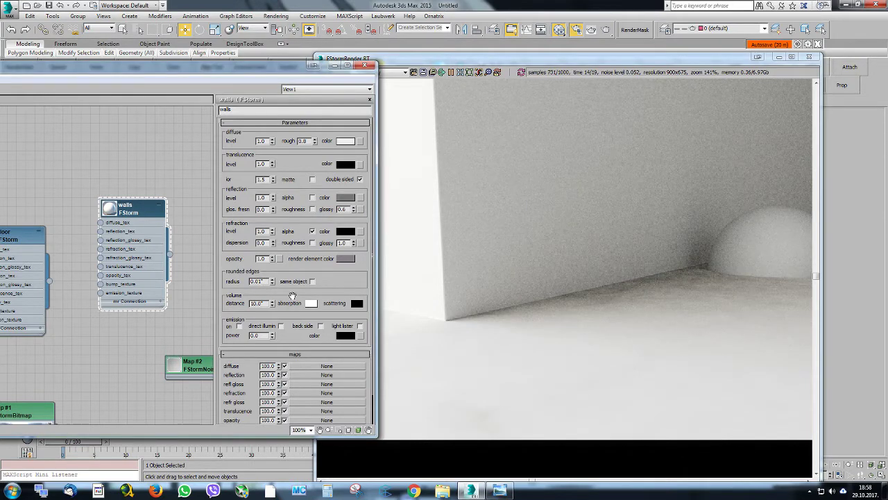
{"action": "type", "text": "0.02"}
{"action": "key", "text": "Return"}
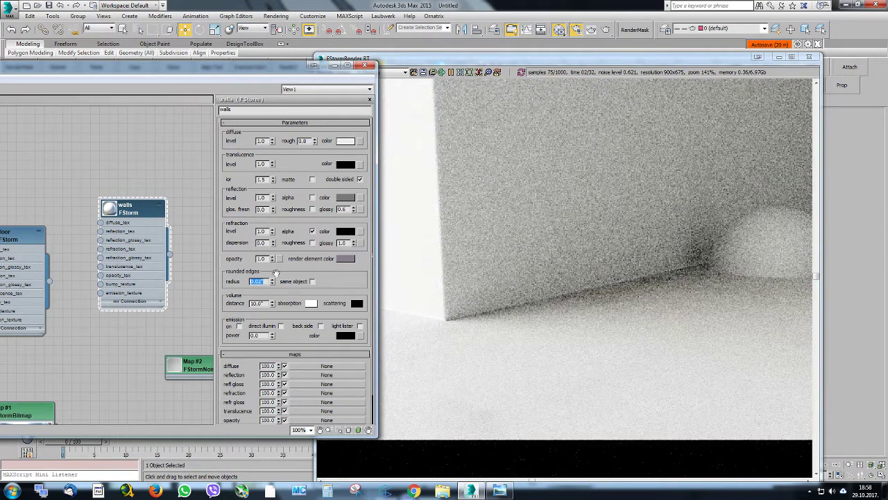
{"action": "left_click", "coordinate": [474, 63]}
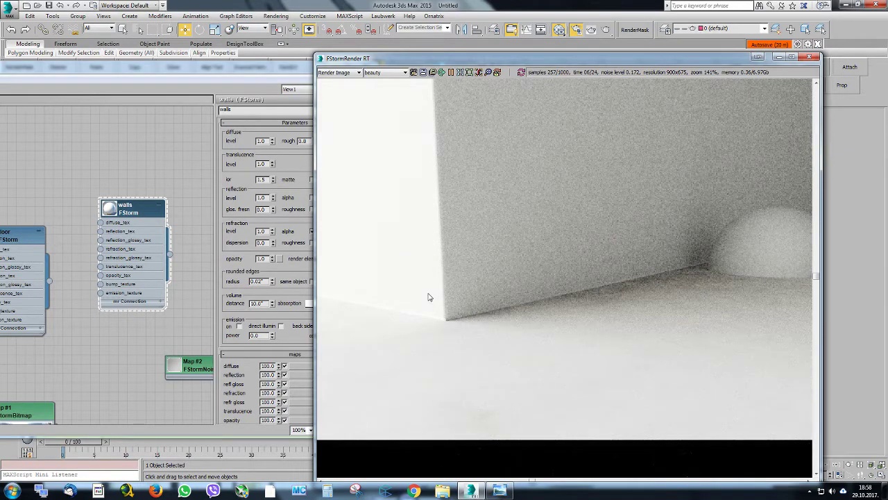
{"action": "left_click", "coordinate": [273, 85]}
{"action": "left_click", "coordinate": [349, 69]}
{"action": "key", "text": "m"}
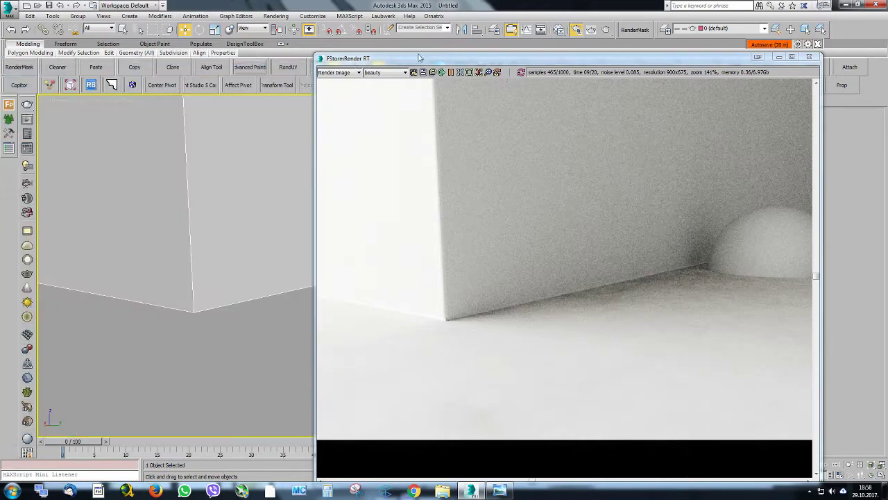
Delete the small sphere lying on the floor beside the outer wall corner
{"action": "left_click_drag", "start_coordinate": [431, 61], "coordinate": [438, 62]}
{"action": "middle_click_drag", "start_coordinate": [243, 207], "coordinate": [242, 241]}
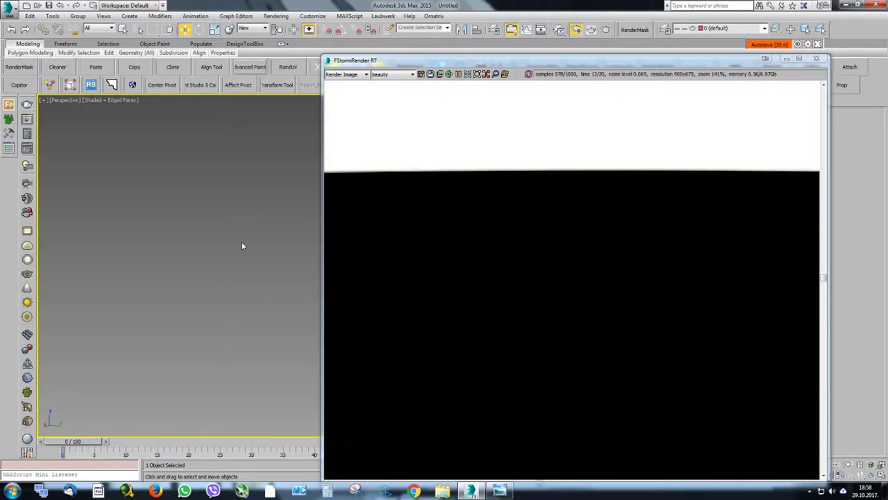
{"action": "scroll", "coordinate": [241, 242], "scroll_direction": "down", "scroll_amount": 3}
{"action": "middle_click_drag", "start_coordinate": [268, 141], "coordinate": [254, 283]}
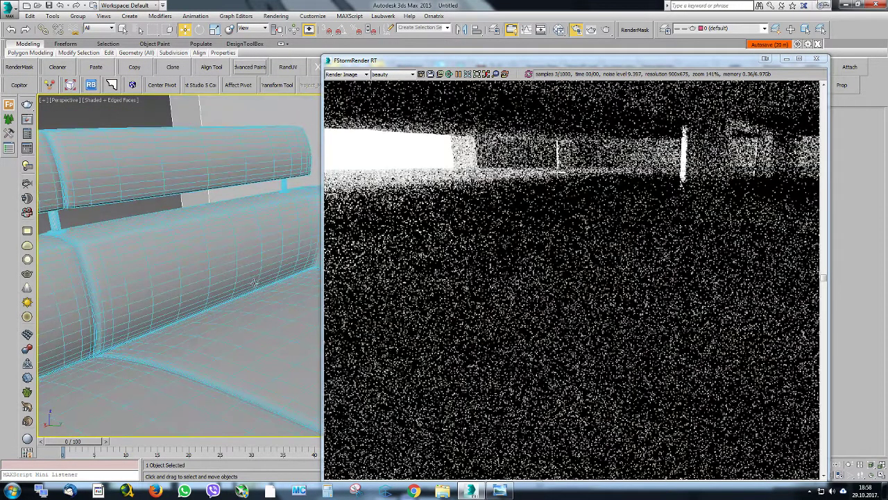
{"action": "middle_click_drag", "start_coordinate": [271, 202], "coordinate": [133, 284]}
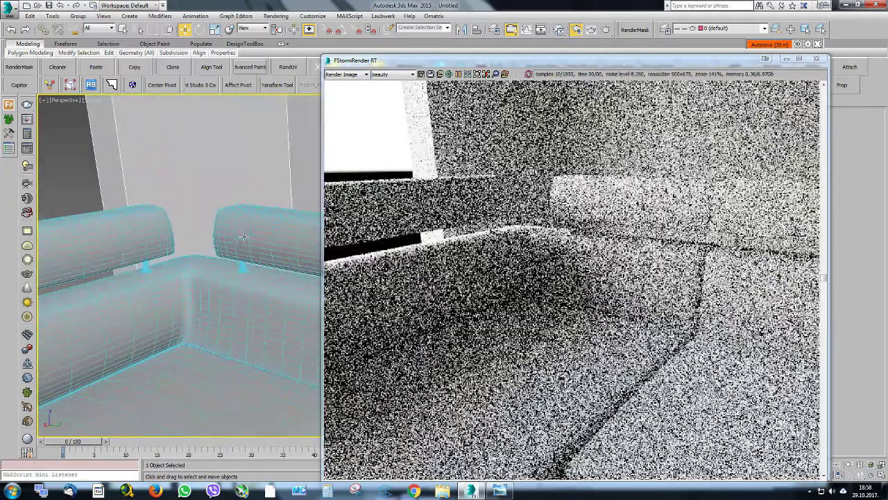
{"action": "left_click", "coordinate": [243, 238]}
{"action": "middle_click_drag", "start_coordinate": [243, 238], "coordinate": [194, 266], "text": "alt"}
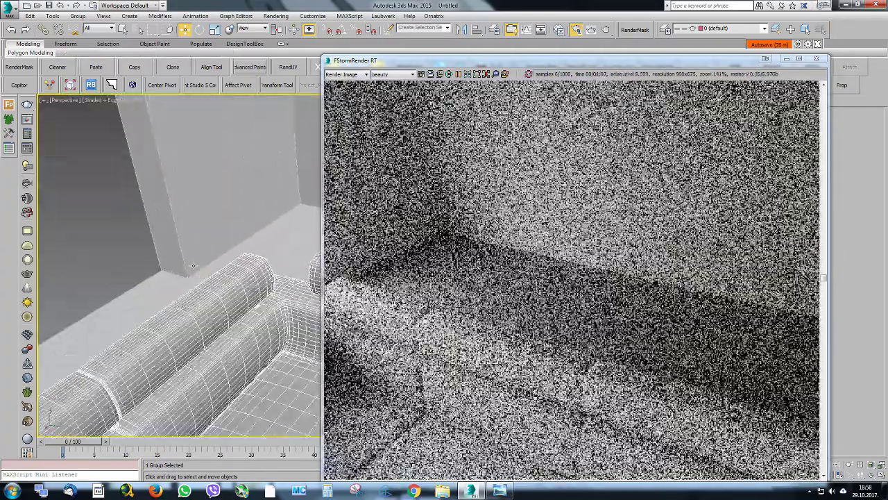
{"action": "scroll", "coordinate": [194, 265], "scroll_direction": "up", "scroll_amount": 5}
{"action": "left_click", "coordinate": [217, 279]}
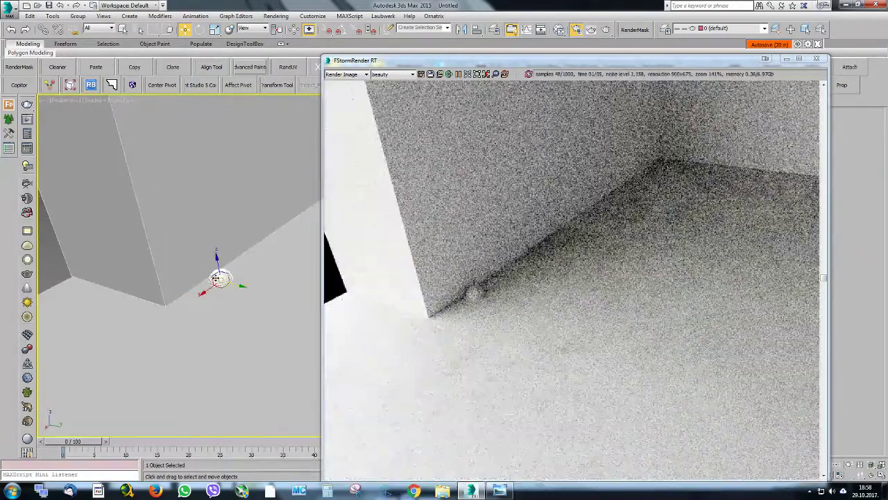
{"action": "left_click", "coordinate": [211, 275]}
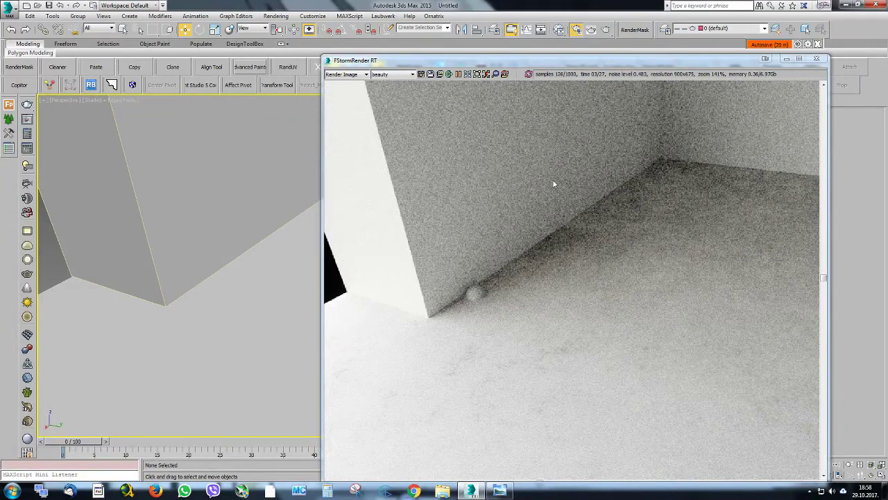
Refresh the interactive render and set the walls material's rounded edges radius to 0.03
{"action": "left_click", "coordinate": [528, 75]}
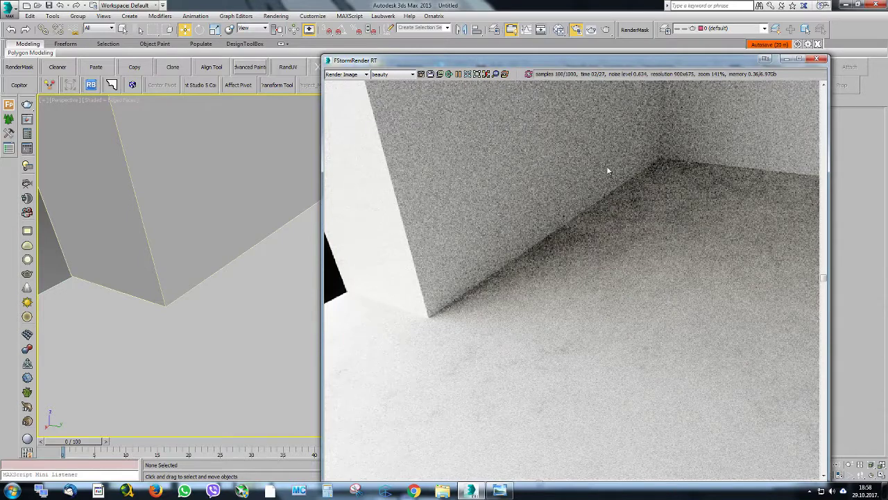
{"action": "left_click", "coordinate": [559, 31]}
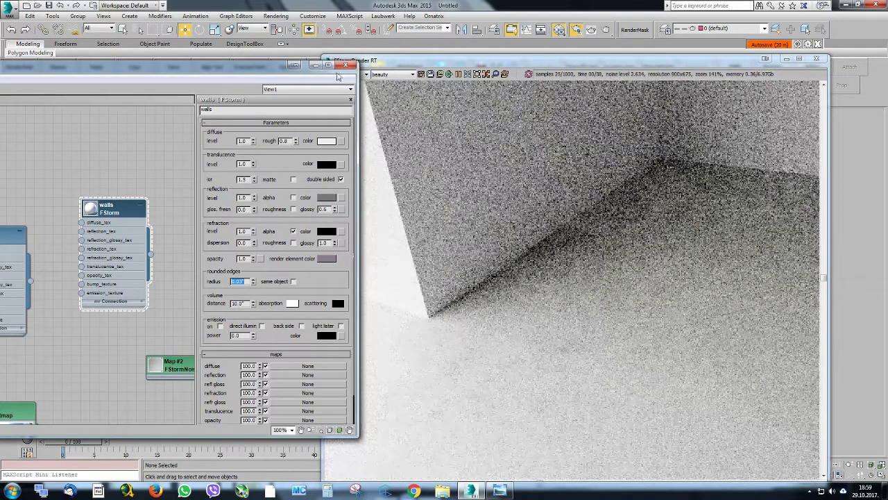
{"action": "left_click", "coordinate": [341, 68]}
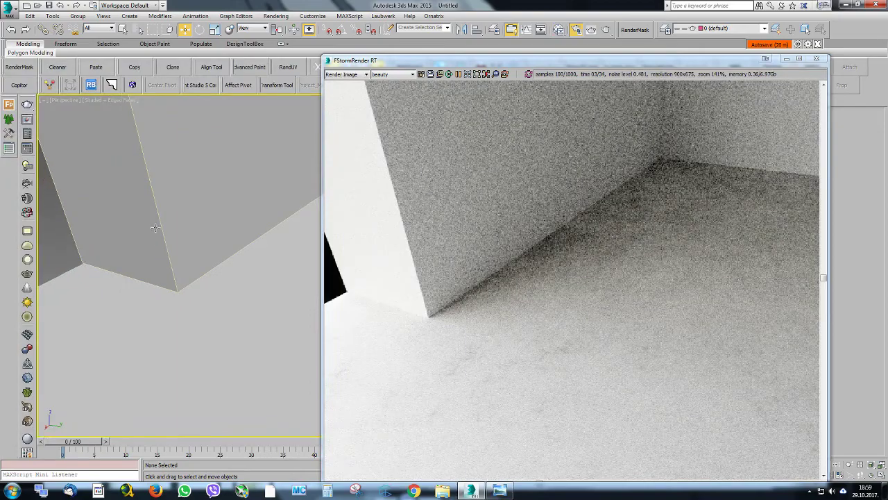
Return the viewport to the camera view and show the whole sofa render at 100% zoom
{"action": "key", "text": "c"}
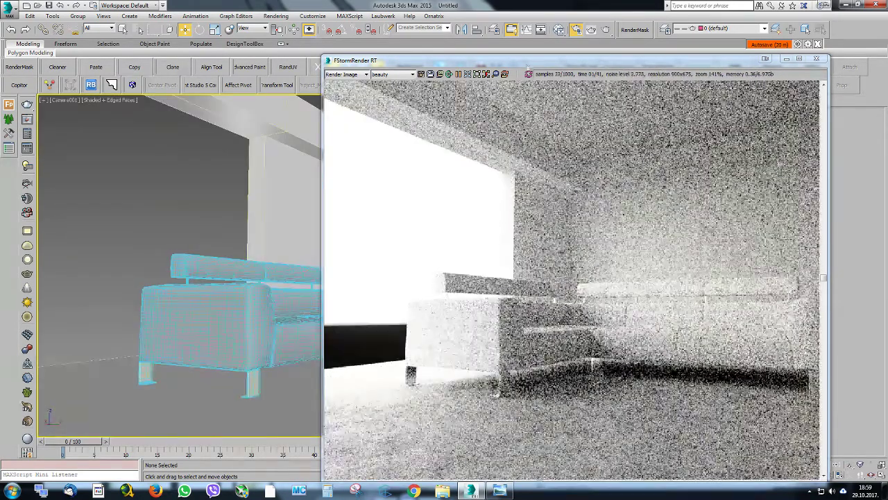
{"action": "left_click", "coordinate": [476, 74]}
{"action": "left_click_drag", "start_coordinate": [477, 61], "coordinate": [453, 42]}
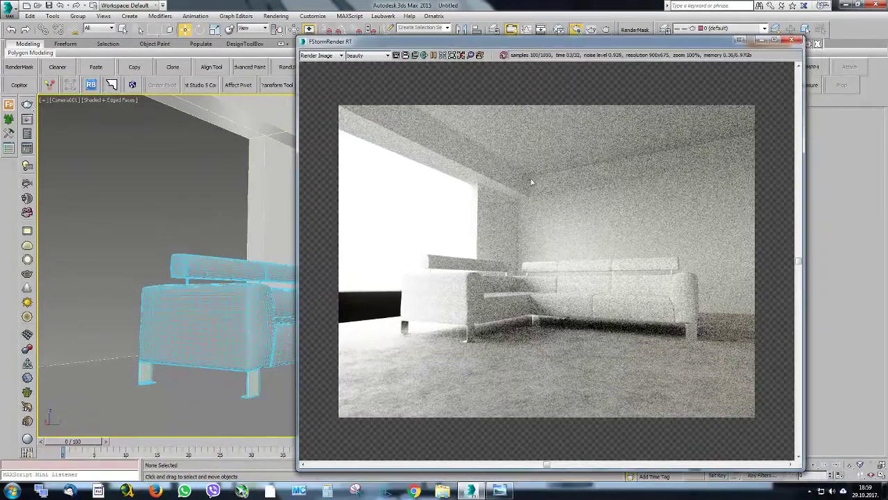
{"action": "scroll", "coordinate": [615, 242], "scroll_direction": "up", "scroll_amount": 1}
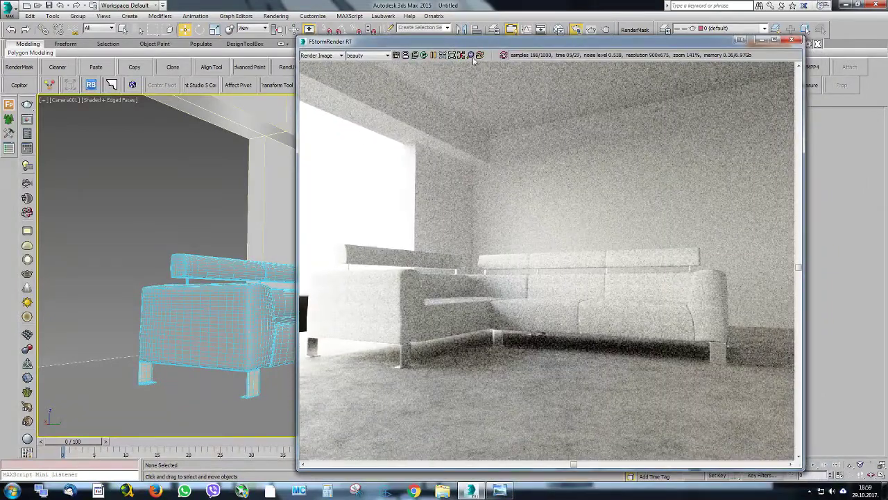
{"action": "left_click", "coordinate": [440, 58]}
{"action": "left_click_drag", "start_coordinate": [444, 46], "coordinate": [429, 39]}
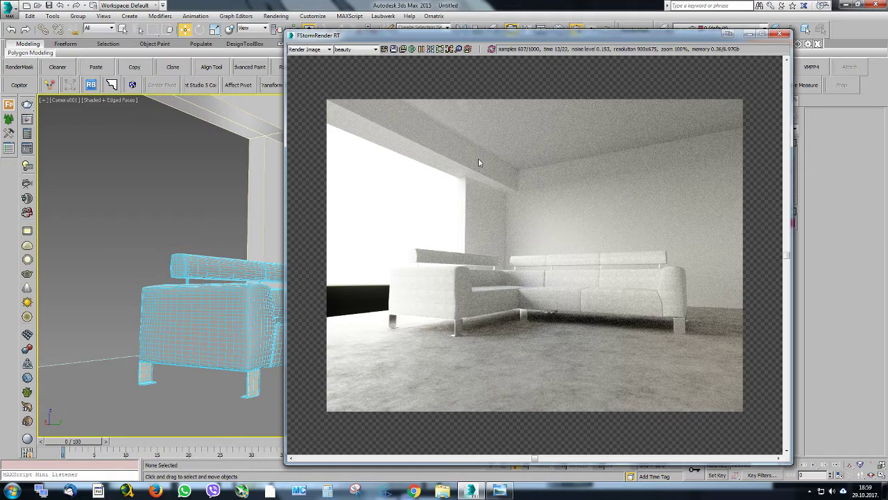
Draw a rectangle in the front view, snapped to the corners of the room's window opening
{"action": "left_click_drag", "start_coordinate": [445, 40], "coordinate": [610, 56]}
{"action": "left_click", "coordinate": [250, 265]}
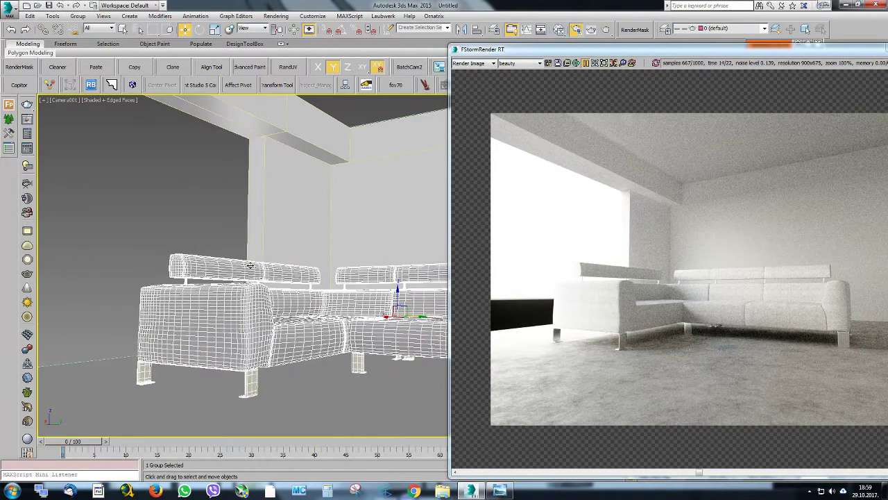
{"action": "key", "text": "f"}
{"action": "key", "text": "z"}
{"action": "scroll", "coordinate": [250, 265], "scroll_direction": "down", "scroll_amount": 5}
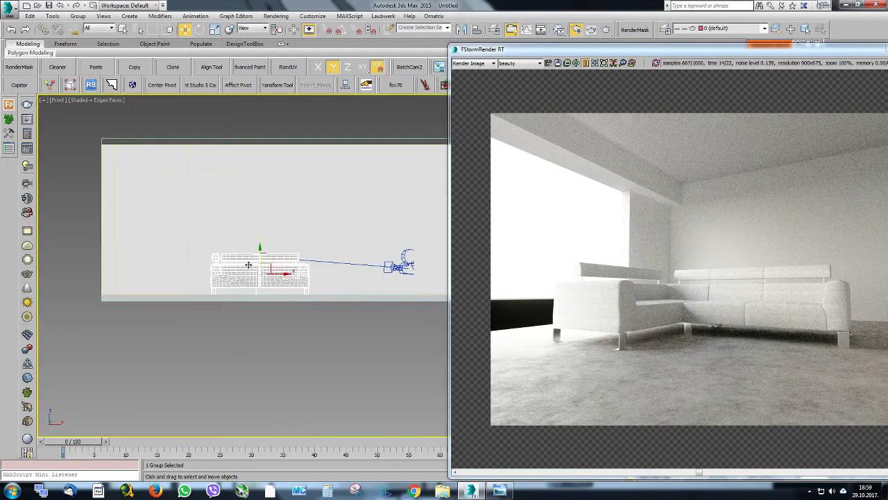
{"action": "scroll", "coordinate": [248, 264], "scroll_direction": "down", "scroll_amount": 3}
{"action": "scroll", "coordinate": [289, 228], "scroll_direction": "up", "scroll_amount": 2}
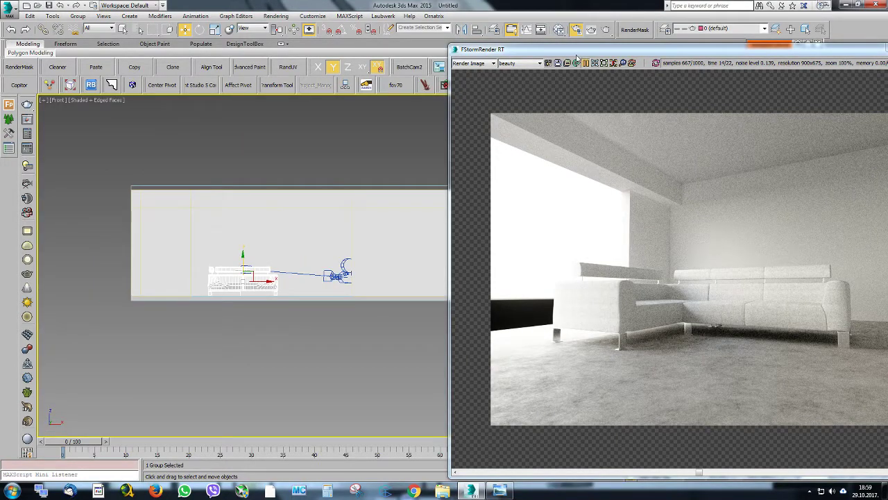
{"action": "left_click_drag", "start_coordinate": [576, 52], "coordinate": [887, 127]}
{"action": "right_click", "coordinate": [309, 187]}
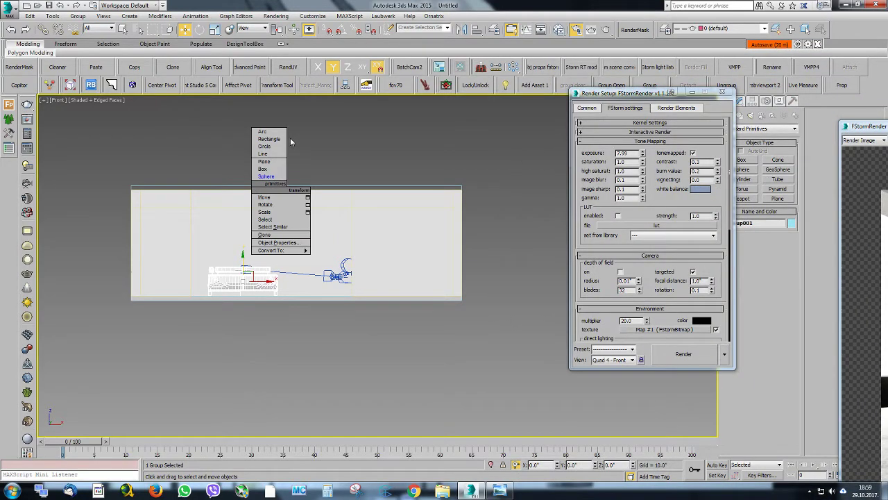
{"action": "left_click", "coordinate": [269, 139]}
{"action": "scroll", "coordinate": [222, 204], "scroll_direction": "up", "scroll_amount": 2}
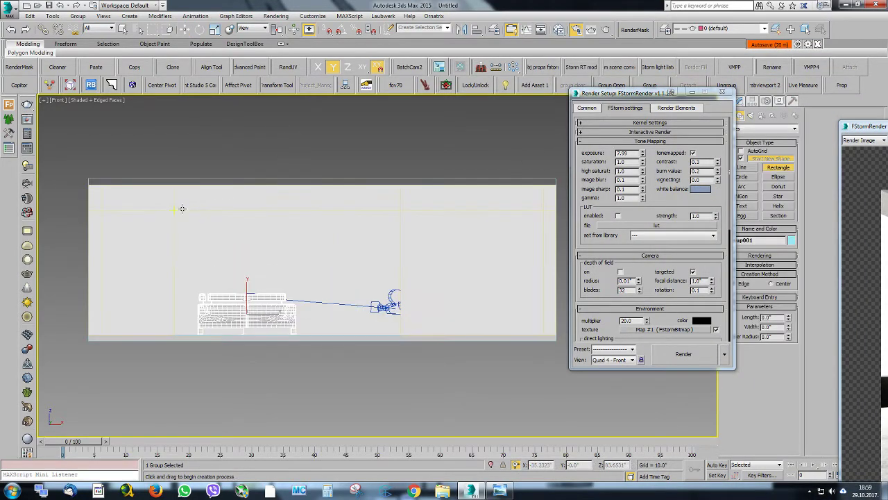
{"action": "left_click_drag", "start_coordinate": [173, 210], "coordinate": [402, 334]}
{"action": "right_click", "coordinate": [408, 260]}
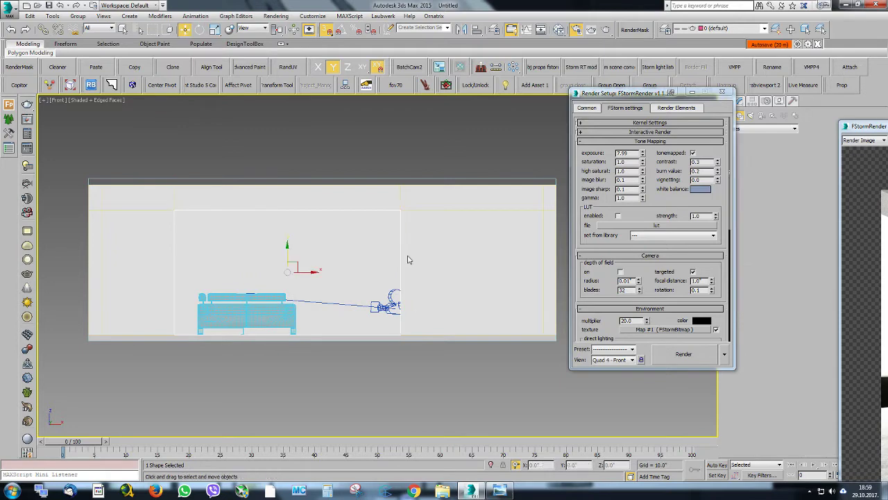
Convert the rectangle in the window opening to an editable poly
{"action": "middle_click_drag", "start_coordinate": [362, 215], "coordinate": [341, 232], "text": "alt"}
{"action": "right_click", "coordinate": [341, 231]}
{"action": "mouse_move", "coordinate": [412, 326]}
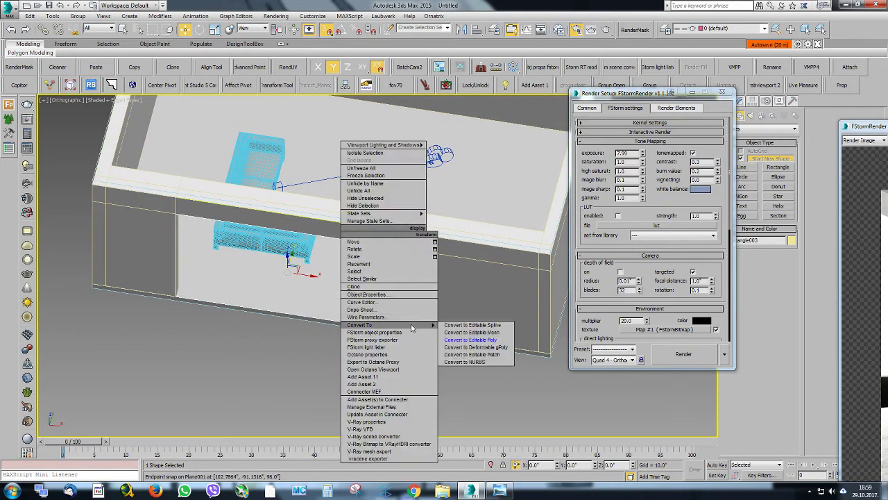
{"action": "left_click", "coordinate": [466, 340]}
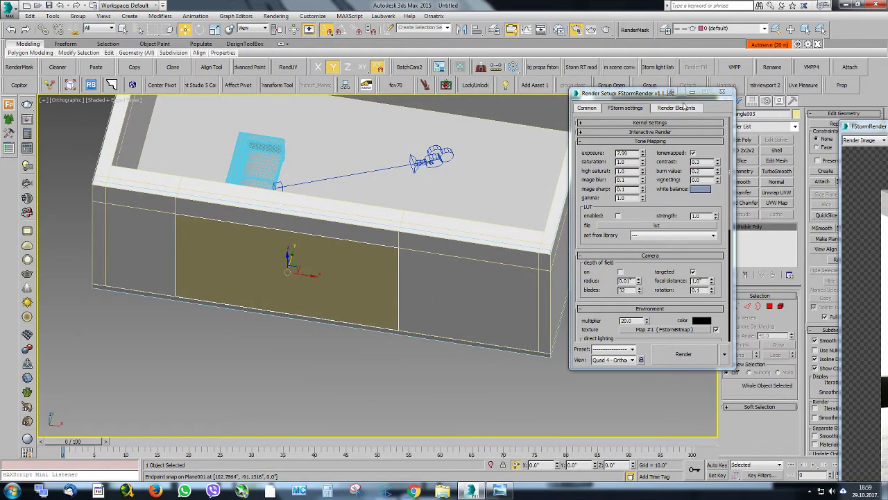
Tessellate the window plane's polygon repeatedly by edge with tension 0.0 into a dense grid, and leave polygon editing
{"action": "left_click_drag", "start_coordinate": [659, 96], "coordinate": [653, 140]}
{"action": "left_click", "coordinate": [769, 306]}
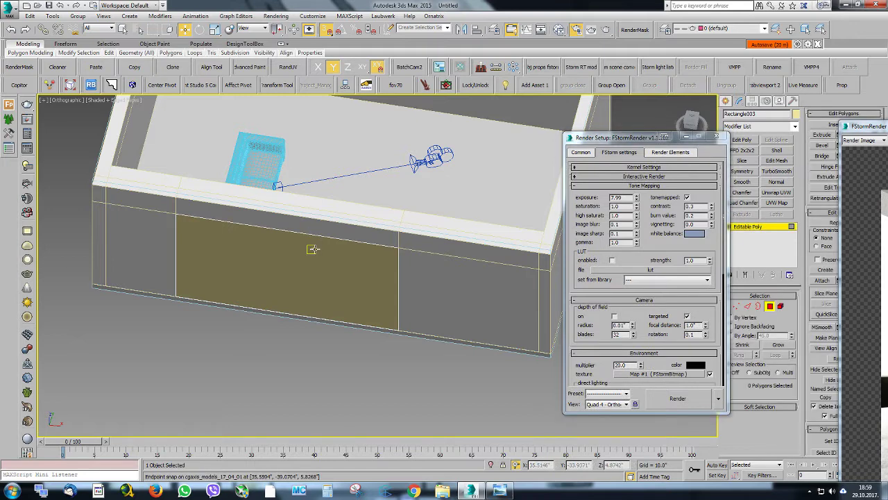
{"action": "left_click", "coordinate": [307, 252]}
{"action": "left_click_drag", "start_coordinate": [872, 132], "coordinate": [887, 132]}
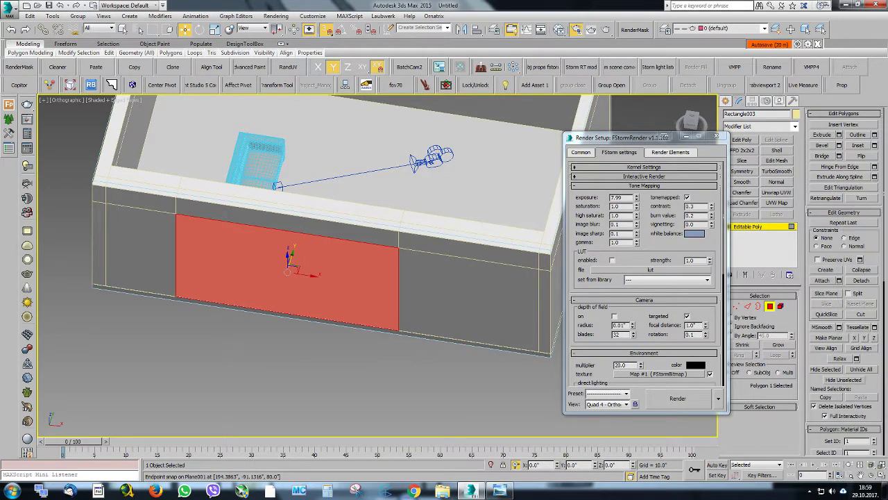
{"action": "left_click", "coordinate": [874, 327]}
{"action": "left_click", "coordinate": [407, 251]}
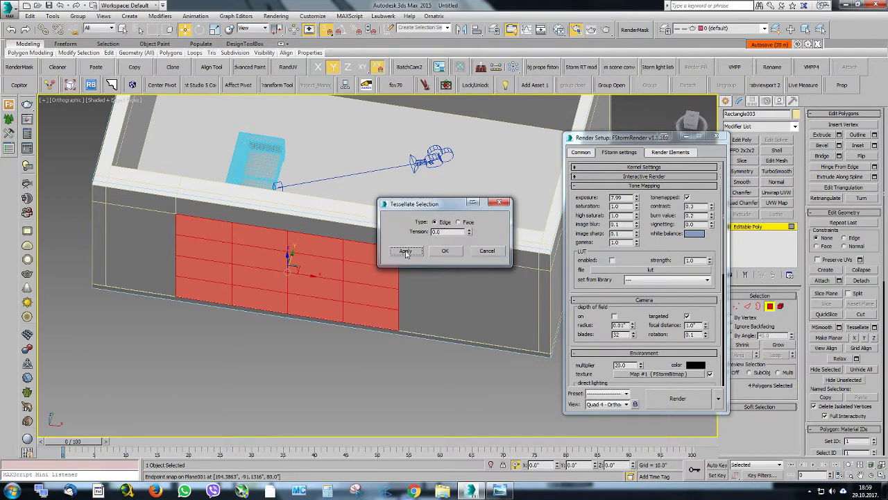
{"action": "left_click", "coordinate": [406, 252]}
{"action": "left_click", "coordinate": [407, 252]}
{"action": "left_click", "coordinate": [448, 252]}
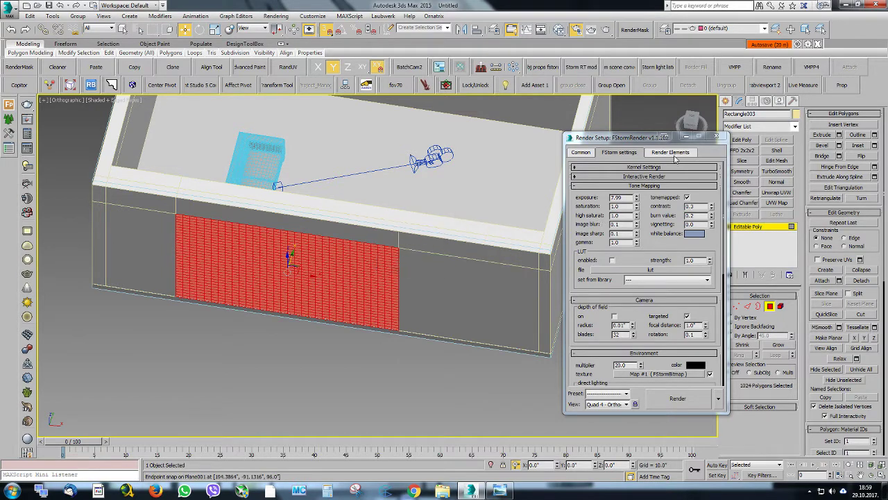
{"action": "left_click", "coordinate": [757, 228]}
Create an FStormPortal material, assign it to the window plane and close the material editor
{"action": "key", "text": "m"}
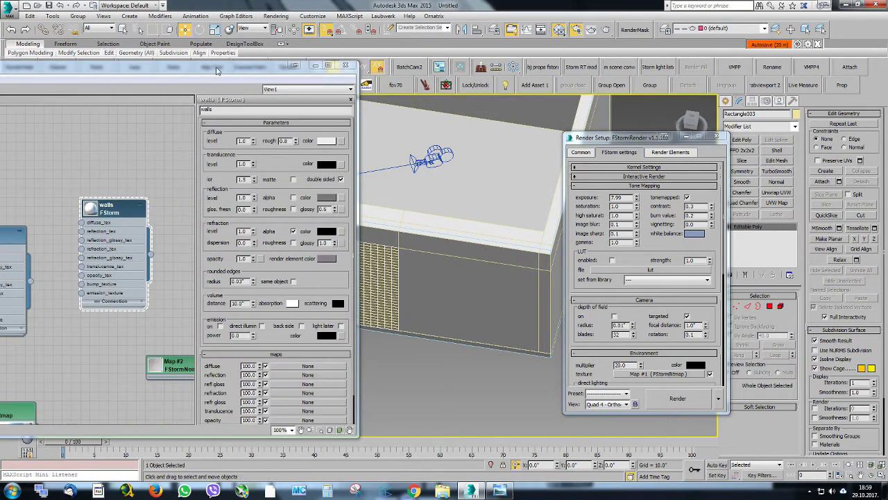
{"action": "left_click_drag", "start_coordinate": [219, 70], "coordinate": [581, 103]}
{"action": "middle_click_drag", "start_coordinate": [282, 174], "coordinate": [292, 363]}
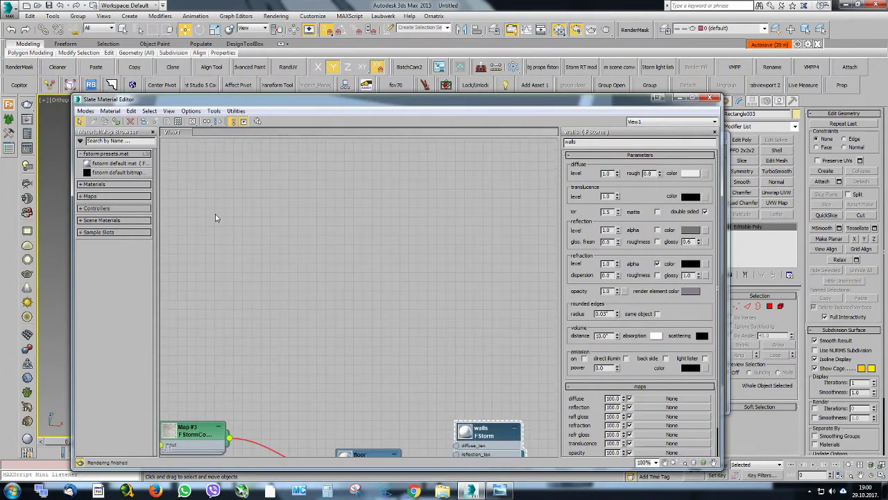
{"action": "right_click", "coordinate": [303, 195]}
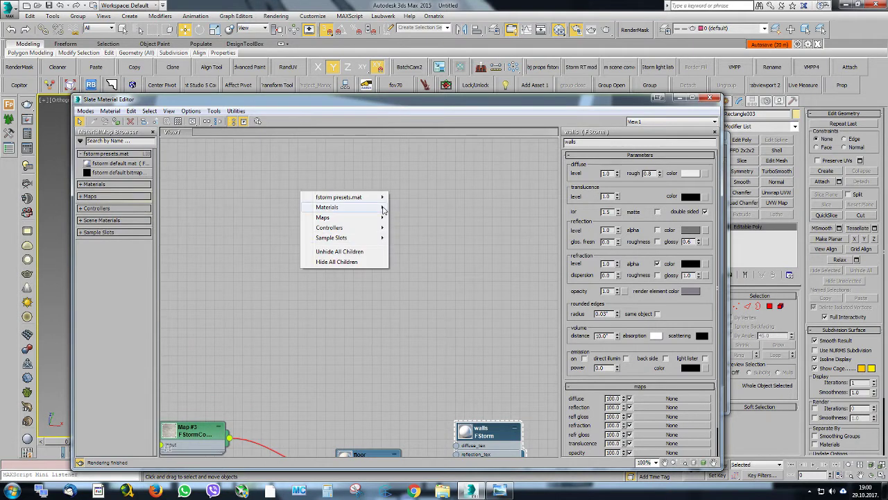
{"action": "mouse_move", "coordinate": [383, 209]}
{"action": "mouse_move", "coordinate": [449, 231]}
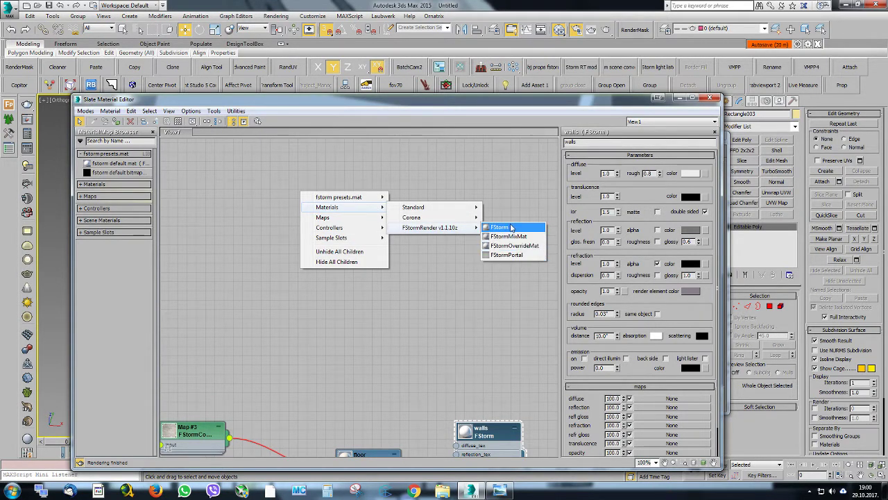
{"action": "left_click", "coordinate": [515, 255]}
{"action": "double_click", "coordinate": [302, 190]}
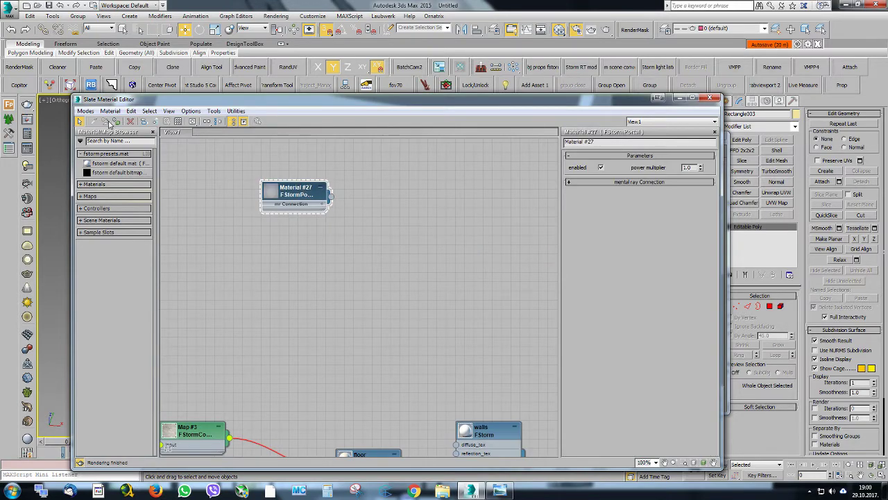
{"action": "left_click", "coordinate": [710, 99]}
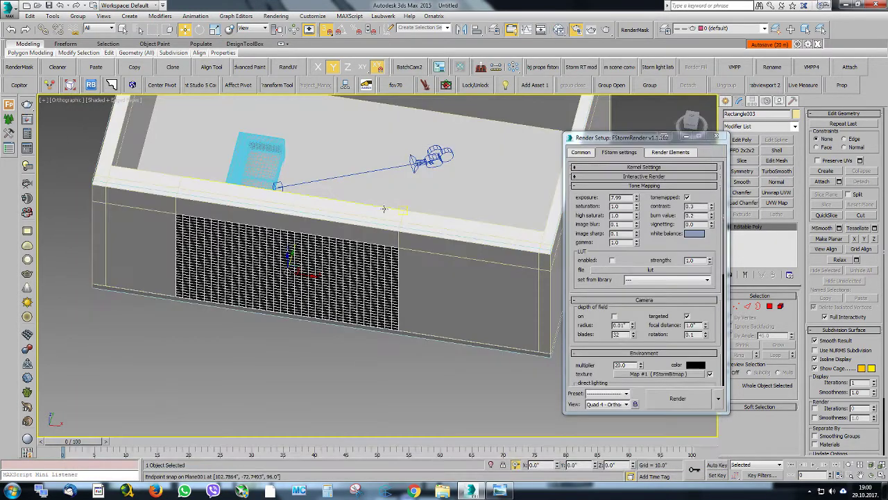
Show the scene through the camera and restart the interactive render to check the portal's effect
{"action": "key", "text": "c"}
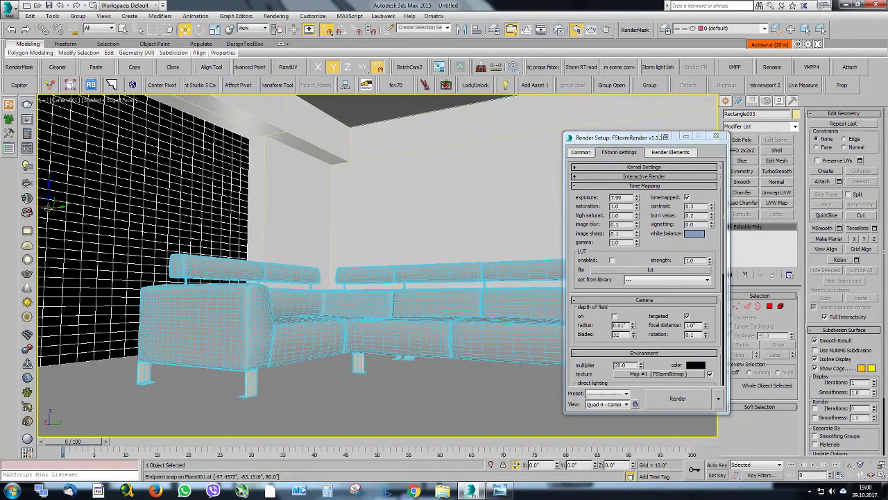
{"action": "key", "text": "alt+Tab"}
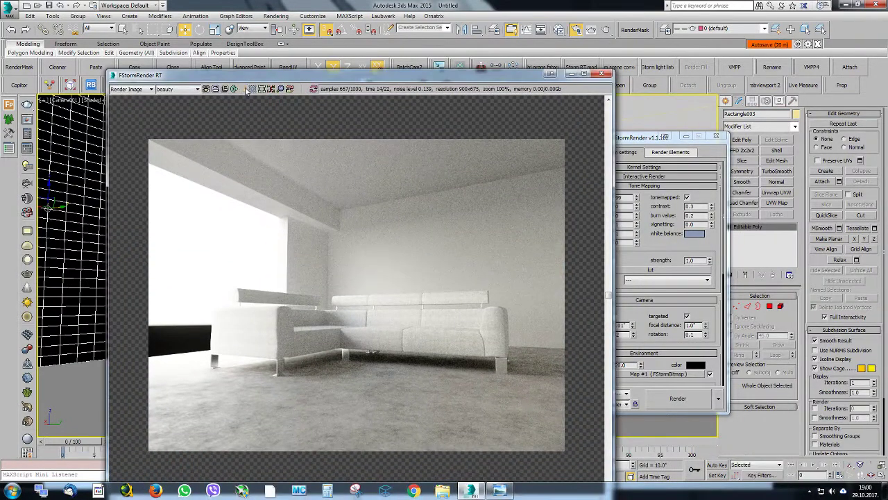
{"action": "left_click", "coordinate": [314, 88]}
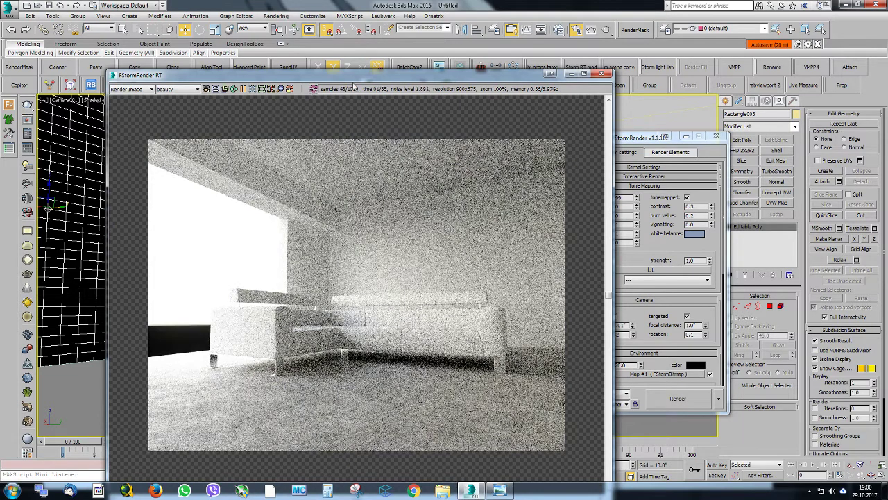
Flip the normals of the whole window portal element and leave element editing
{"action": "left_click", "coordinate": [781, 306]}
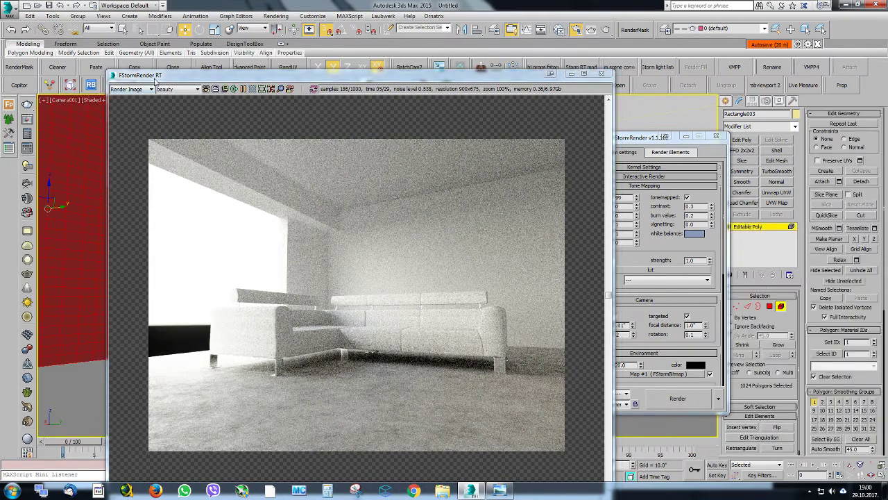
{"action": "left_click_drag", "start_coordinate": [176, 74], "coordinate": [514, 276]}
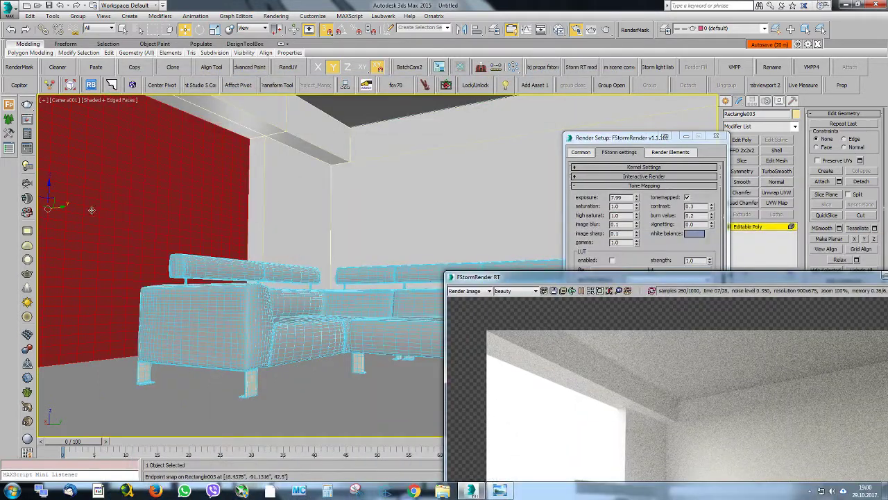
{"action": "right_click", "coordinate": [156, 164]}
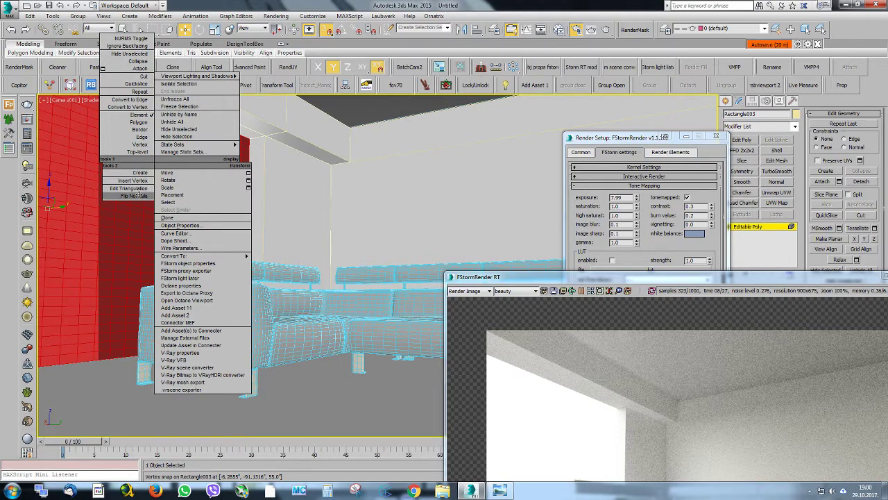
{"action": "left_click", "coordinate": [139, 196]}
{"action": "left_click", "coordinate": [763, 229]}
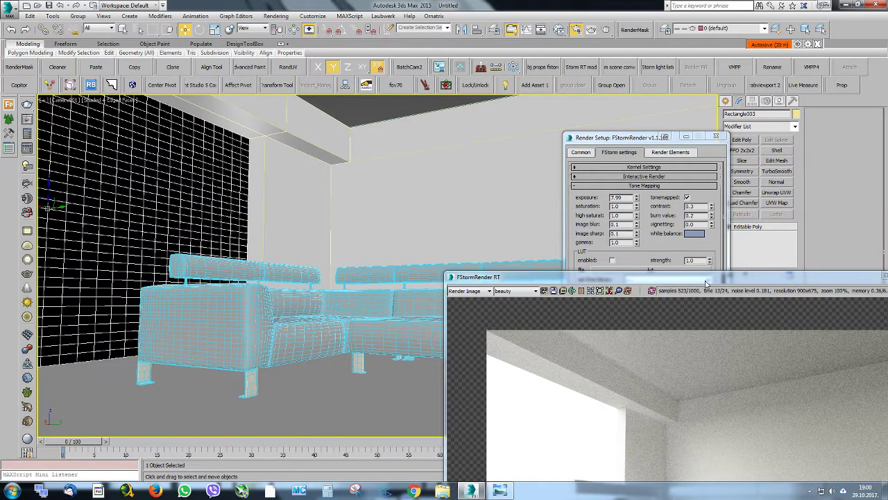
Lower the tone mapping exposure to about 4 and bring the whole render back into view
{"action": "left_click_drag", "start_coordinate": [707, 283], "coordinate": [297, 95]}
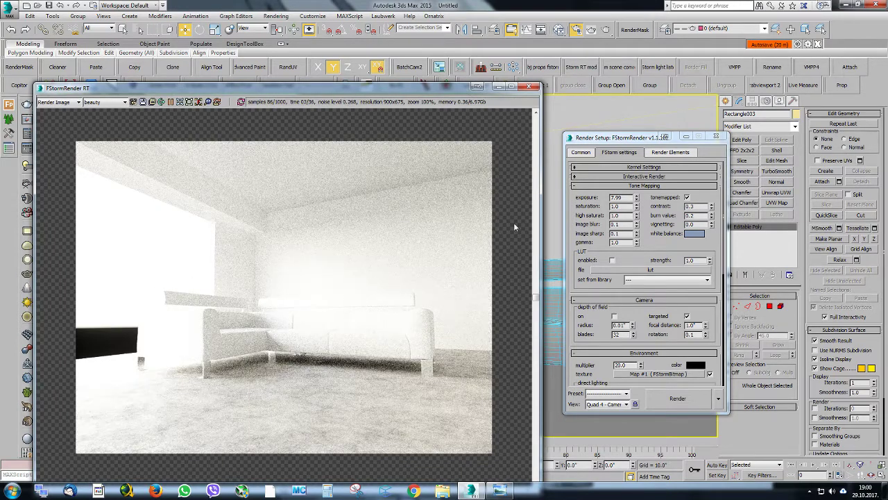
{"action": "left_click_drag", "start_coordinate": [636, 198], "coordinate": [636, 217]}
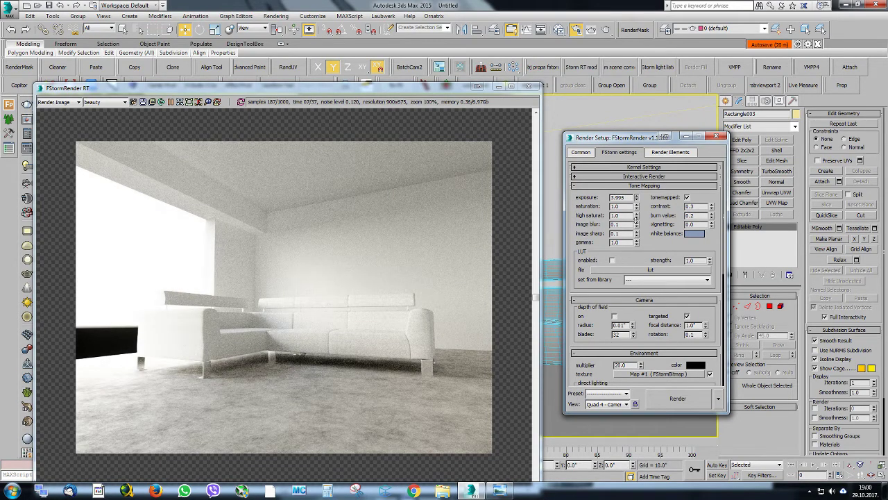
{"action": "left_click_drag", "start_coordinate": [635, 218], "coordinate": [636, 216]}
{"action": "left_click_drag", "start_coordinate": [295, 94], "coordinate": [401, 43]}
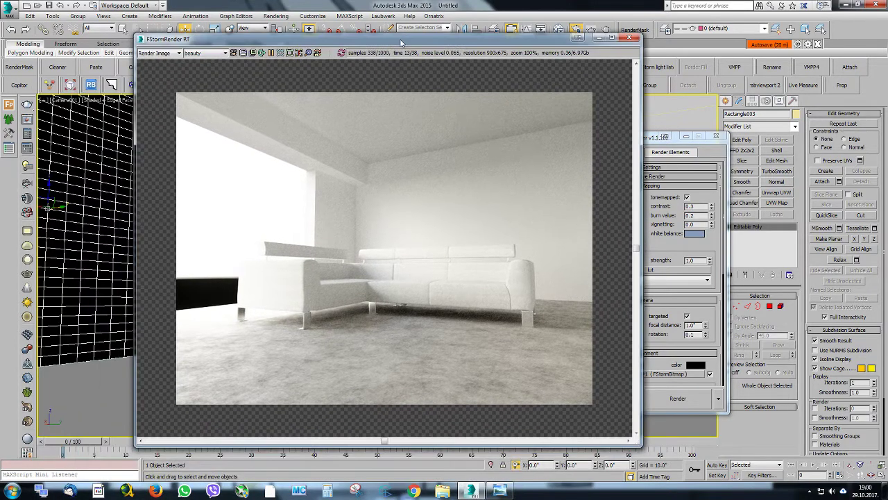
Switch to the jasper-grey-lh.jpg reference in Windows Photo Viewer, enlarge it to examine the room's lighting, and close it
{"action": "left_click", "coordinate": [499, 490]}
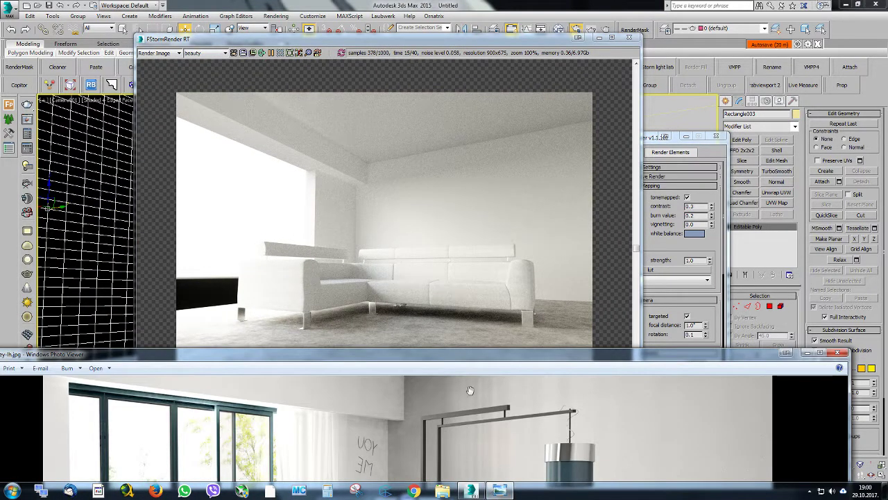
{"action": "left_click_drag", "start_coordinate": [452, 357], "coordinate": [473, 114]}
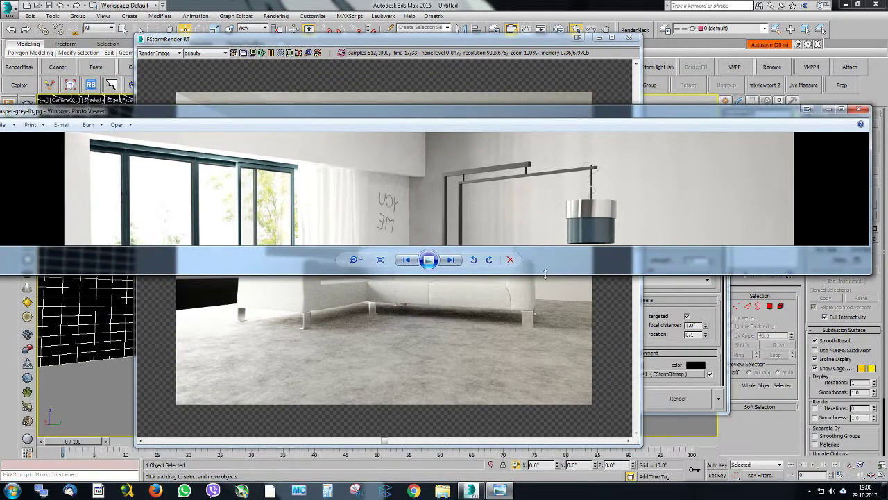
{"action": "left_click_drag", "start_coordinate": [546, 275], "coordinate": [545, 462]}
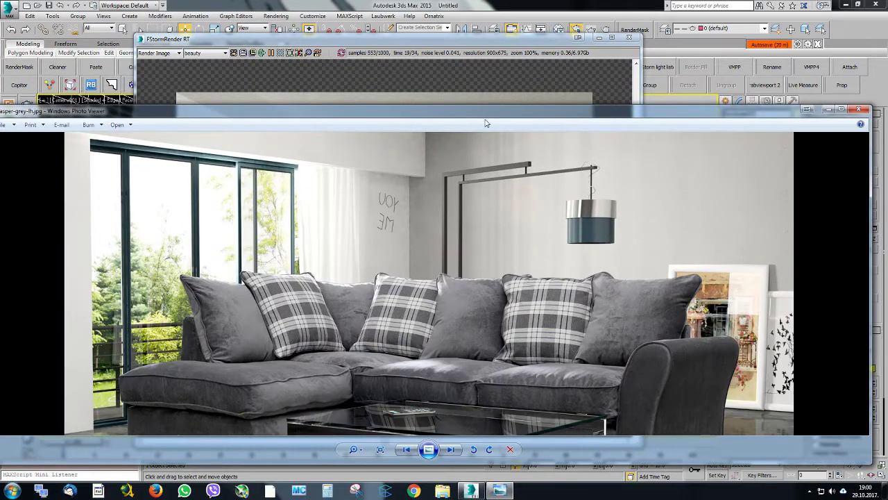
{"action": "left_click_drag", "start_coordinate": [872, 189], "coordinate": [564, 179]}
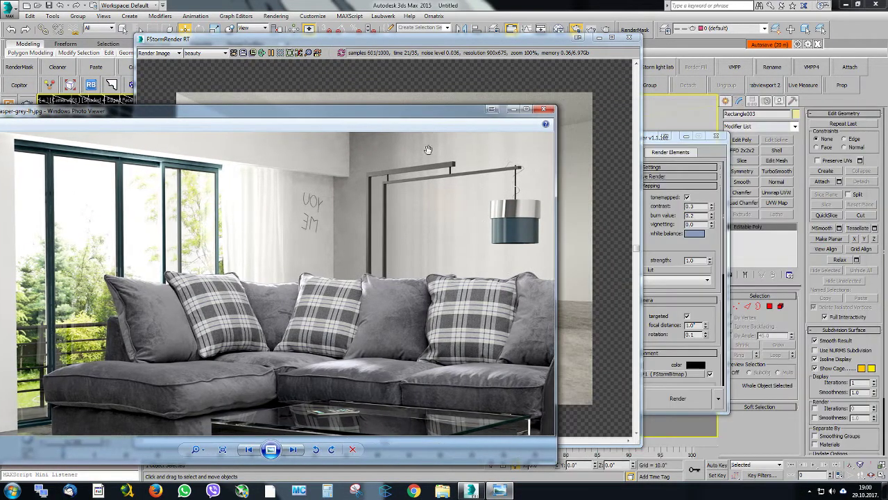
{"action": "left_click_drag", "start_coordinate": [365, 116], "coordinate": [540, 62]}
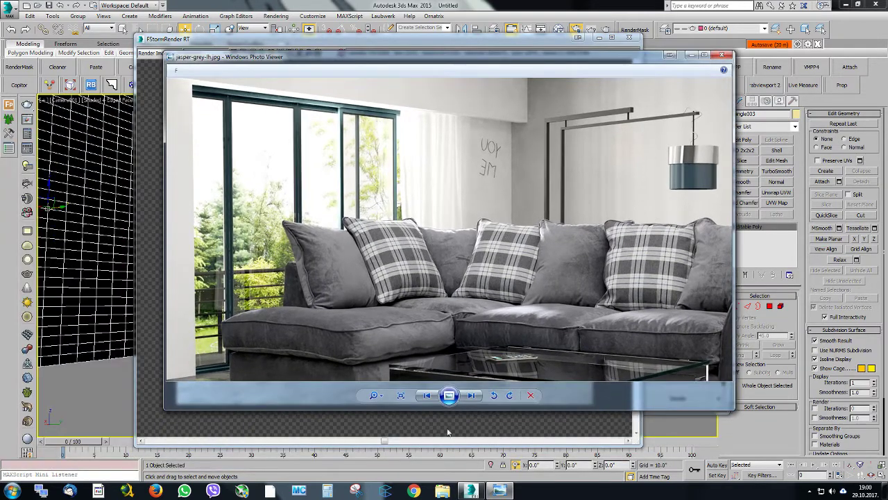
{"action": "left_click_drag", "start_coordinate": [482, 410], "coordinate": [483, 459]}
{"action": "scroll", "coordinate": [411, 272], "scroll_direction": "down", "scroll_amount": 2}
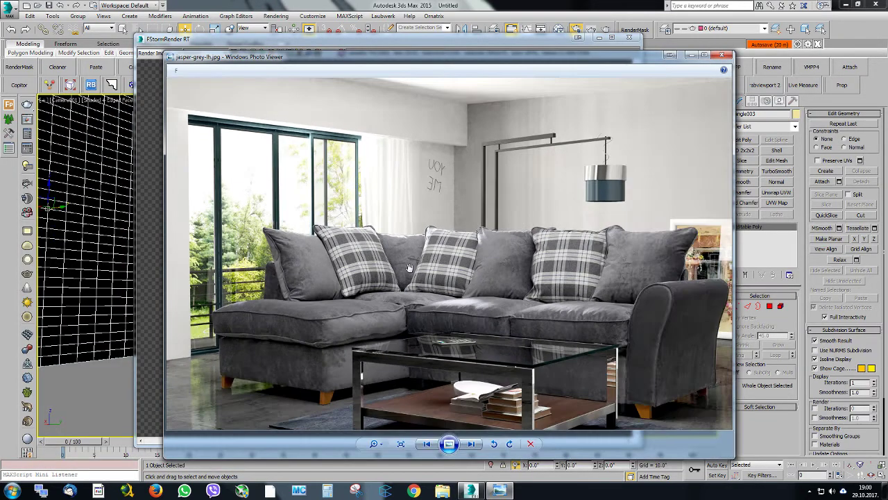
{"action": "scroll", "coordinate": [399, 265], "scroll_direction": "up", "scroll_amount": 1}
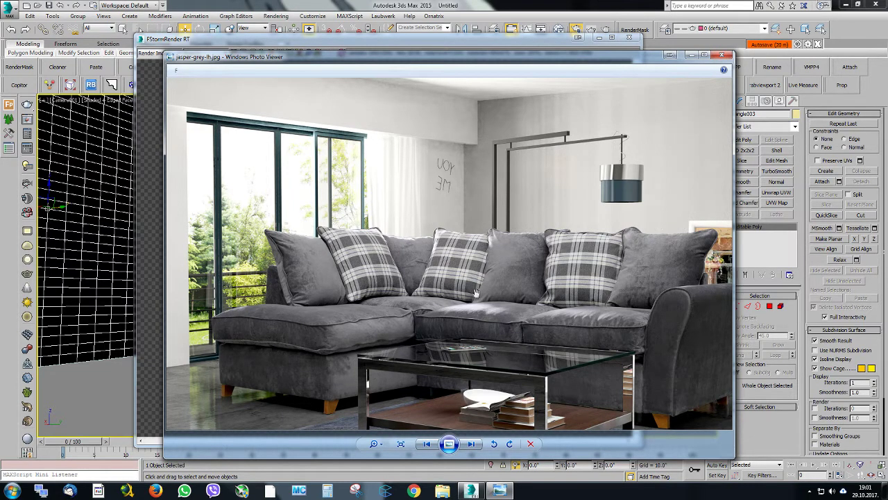
{"action": "left_click", "coordinate": [722, 55]}
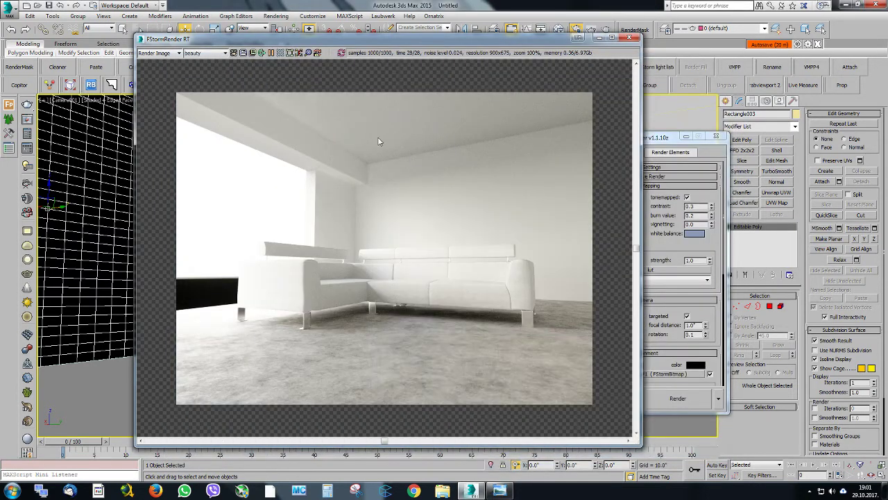
Expand the FStorm kernel settings and set the render samples to 5000
{"action": "left_click_drag", "start_coordinate": [358, 43], "coordinate": [390, 33]}
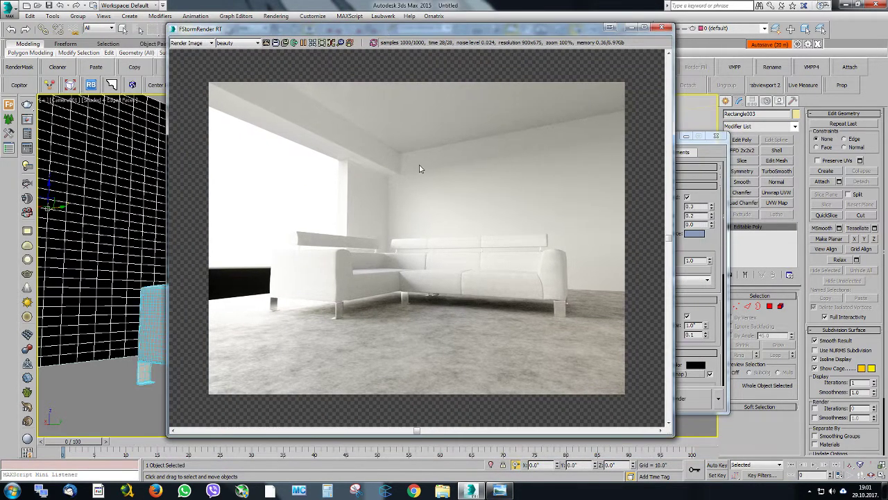
{"action": "scroll", "coordinate": [420, 164], "scroll_direction": "up", "scroll_amount": 2}
{"action": "scroll", "coordinate": [319, 173], "scroll_direction": "down", "scroll_amount": 1}
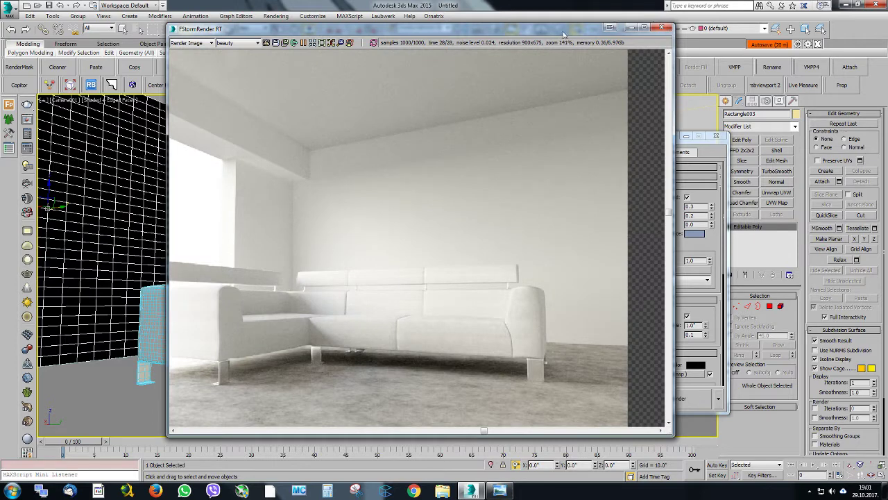
{"action": "left_click_drag", "start_coordinate": [566, 29], "coordinate": [580, 72]}
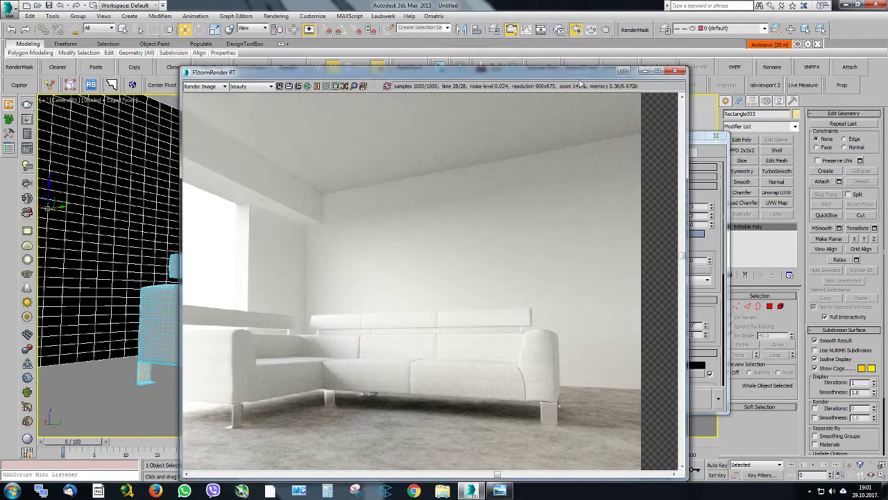
{"action": "left_click", "coordinate": [708, 159]}
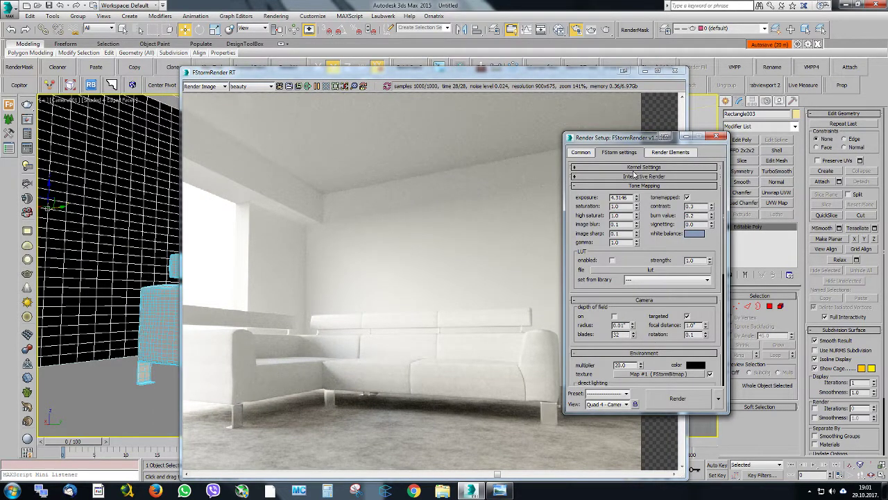
{"action": "left_click", "coordinate": [643, 167]}
{"action": "scroll", "coordinate": [632, 187], "scroll_direction": "down", "scroll_amount": 1}
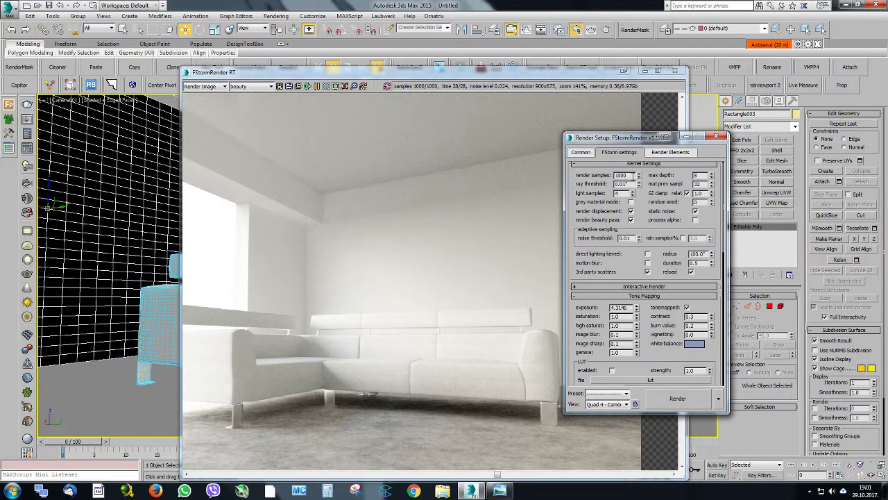
{"action": "type", "text": "500"}
{"action": "key", "text": "Return"}
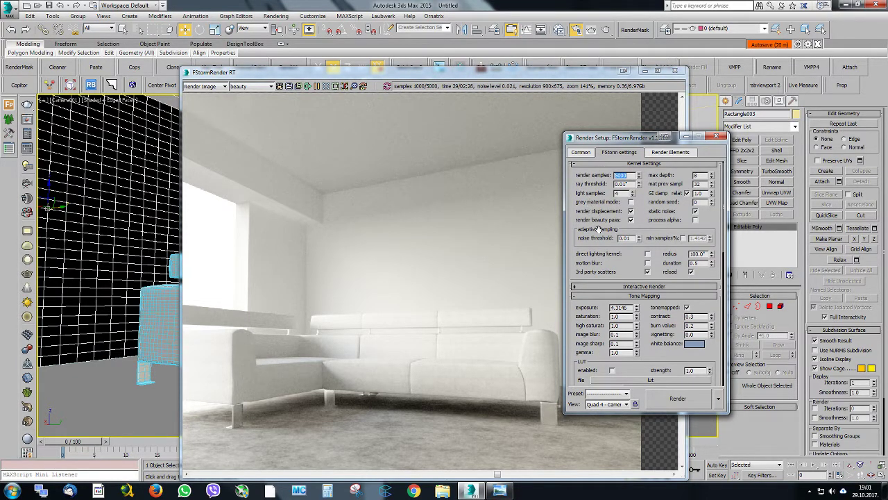
Try a GI clamp of 0.1 with exposure raised to about 9.4, and return them to 1.0 and 4.3146
{"action": "mouse_move", "coordinate": [595, 209]}
{"action": "left_mouse_down"}
{"action": "mouse_move", "coordinate": [597, 200]}
{"action": "mouse_move", "coordinate": [601, 225]}
{"action": "left_mouse_up"}
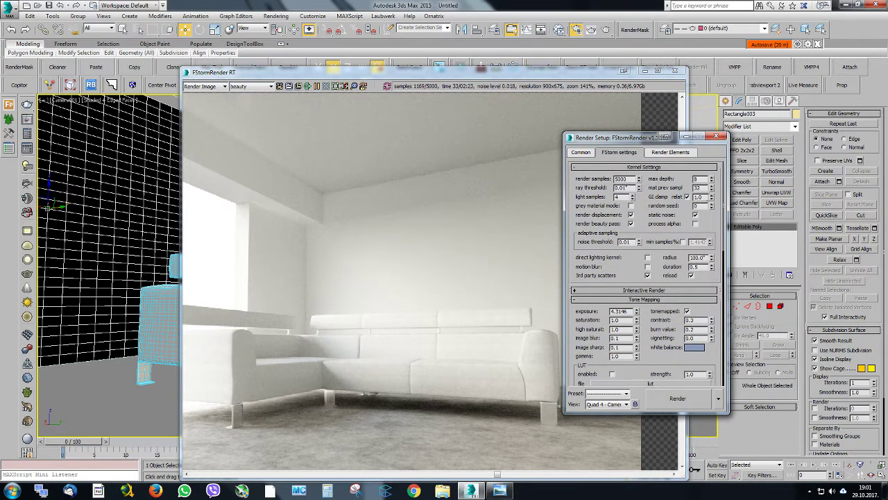
{"action": "double_click", "coordinate": [699, 197]}
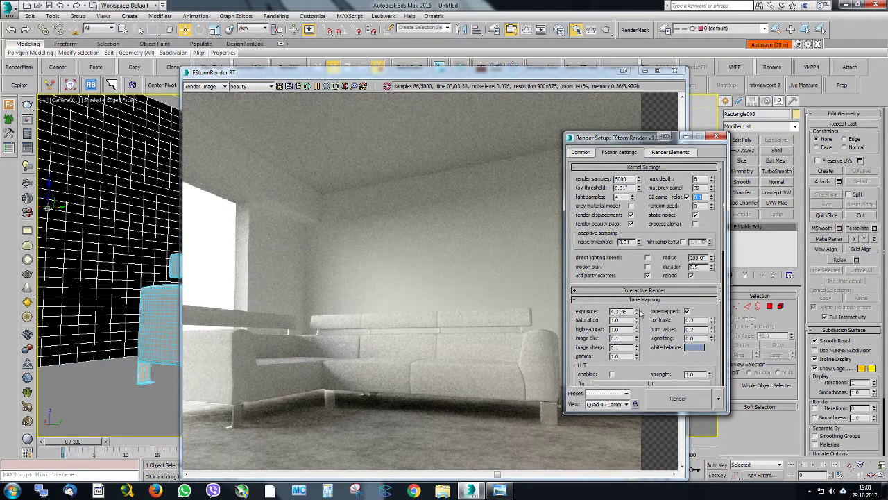
{"action": "left_click_drag", "start_coordinate": [636, 312], "coordinate": [633, 256]}
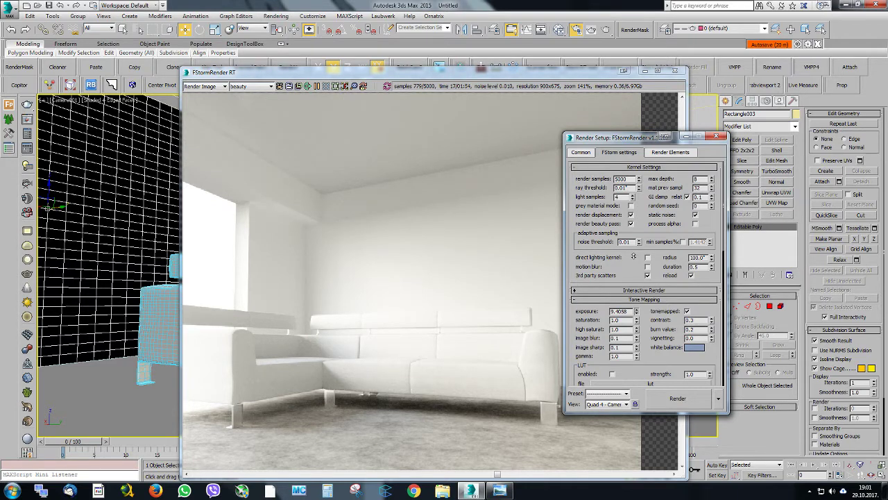
{"action": "left_click_drag", "start_coordinate": [634, 257], "coordinate": [635, 284]}
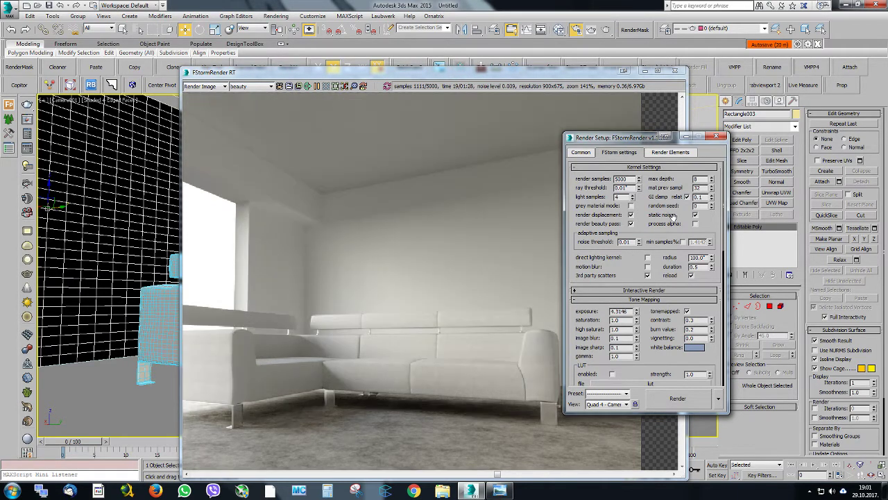
{"action": "left_click_drag", "start_coordinate": [703, 199], "coordinate": [679, 191]}
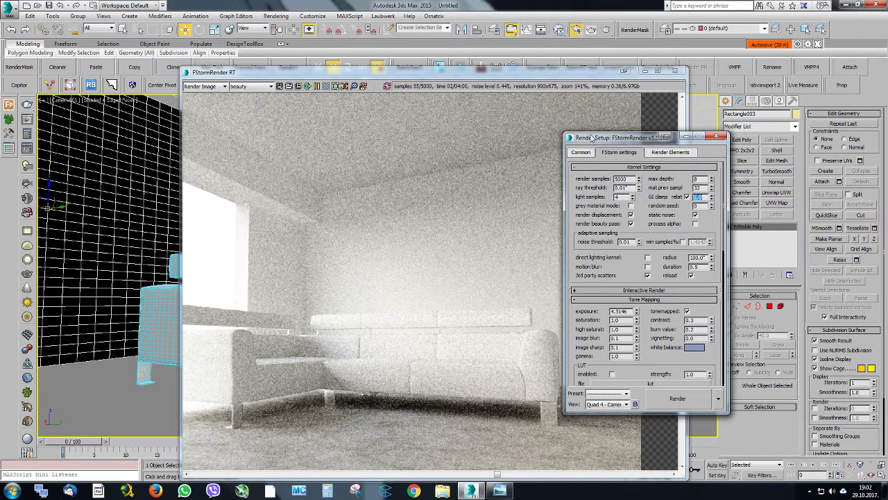
Arrange the render setup beside the render window and show the whole render at 100% zoom
{"action": "left_click_drag", "start_coordinate": [593, 142], "coordinate": [590, 127]}
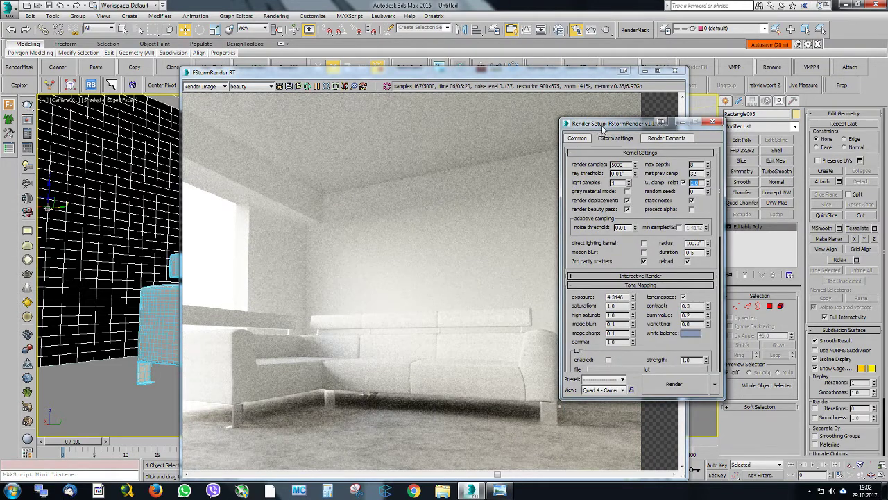
{"action": "left_click_drag", "start_coordinate": [602, 128], "coordinate": [687, 91]}
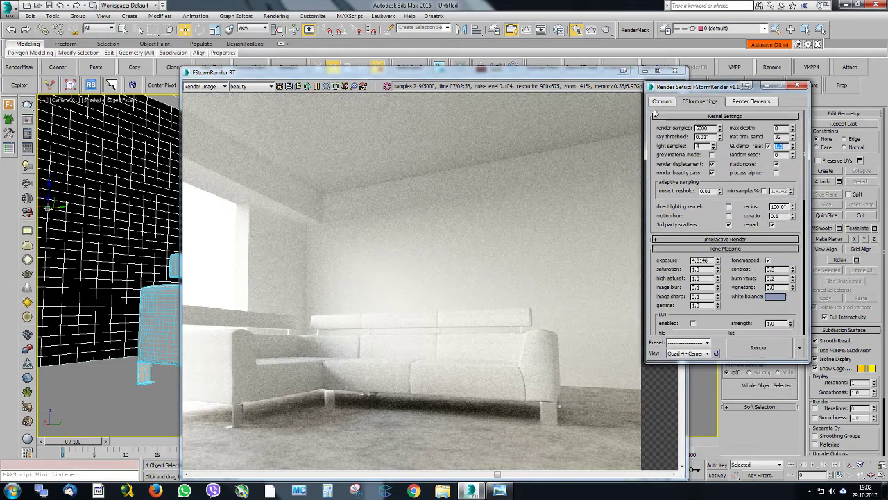
{"action": "left_click", "coordinate": [330, 84]}
{"action": "left_click", "coordinate": [328, 85]}
{"action": "left_click_drag", "start_coordinate": [327, 74], "coordinate": [288, 67]}
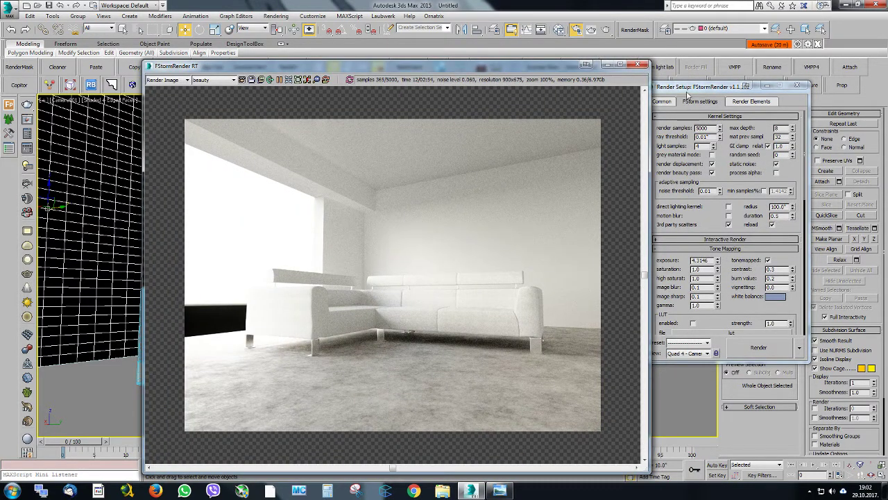
{"action": "left_click_drag", "start_coordinate": [688, 93], "coordinate": [711, 89]}
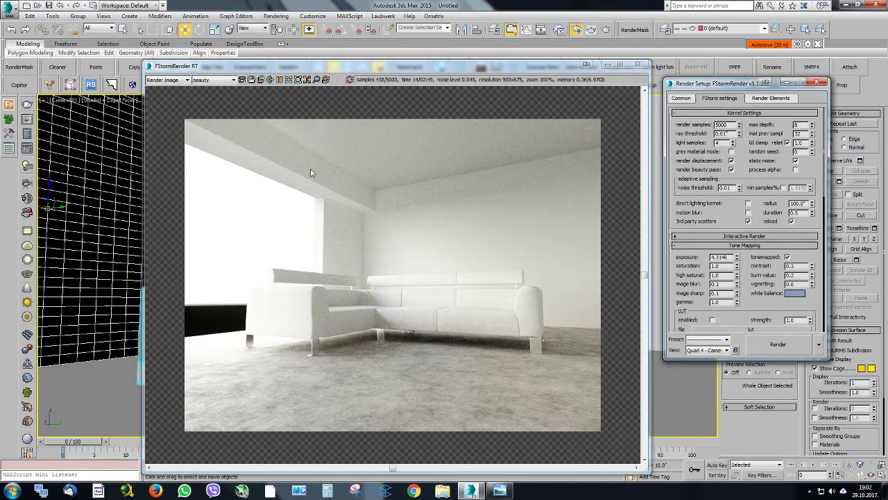
Try a GI clamp of 1.5, check the noise on the walls and ceiling, and reset the clamp to 1.0
{"action": "scroll", "coordinate": [386, 186], "scroll_direction": "up", "scroll_amount": 6}
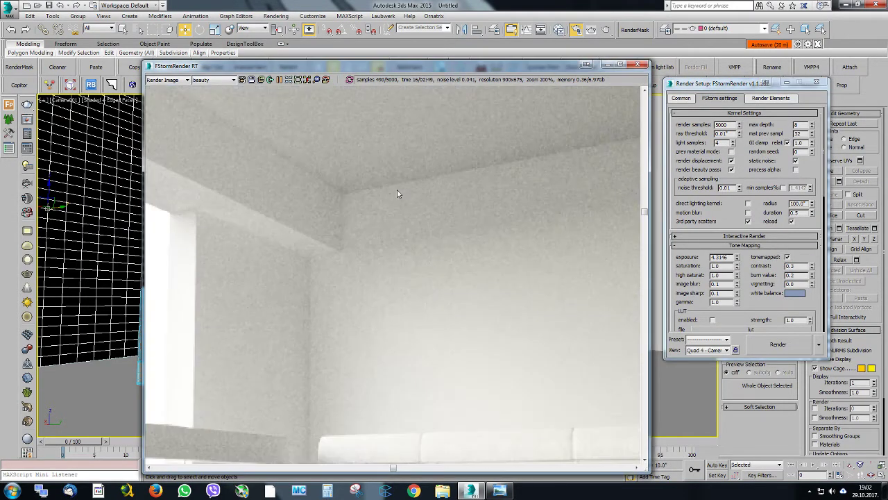
{"action": "double_click", "coordinate": [801, 142]}
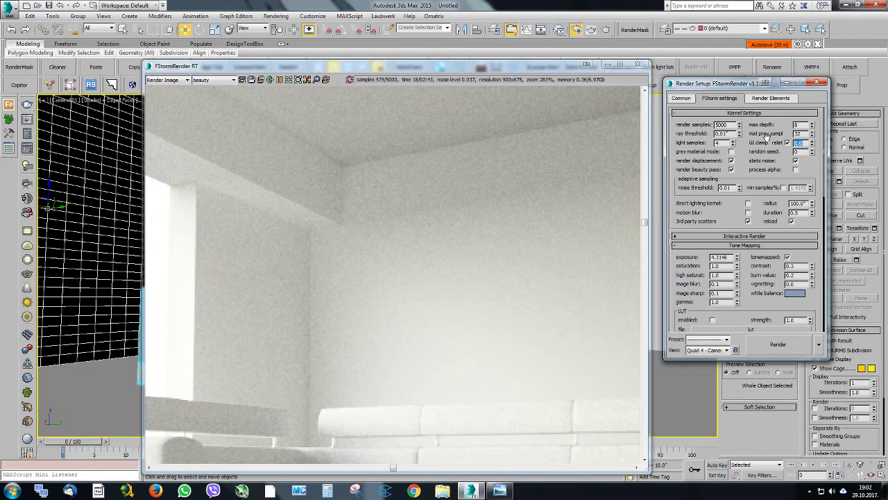
{"action": "type", "text": "1.5"}
{"action": "key", "text": "Return"}
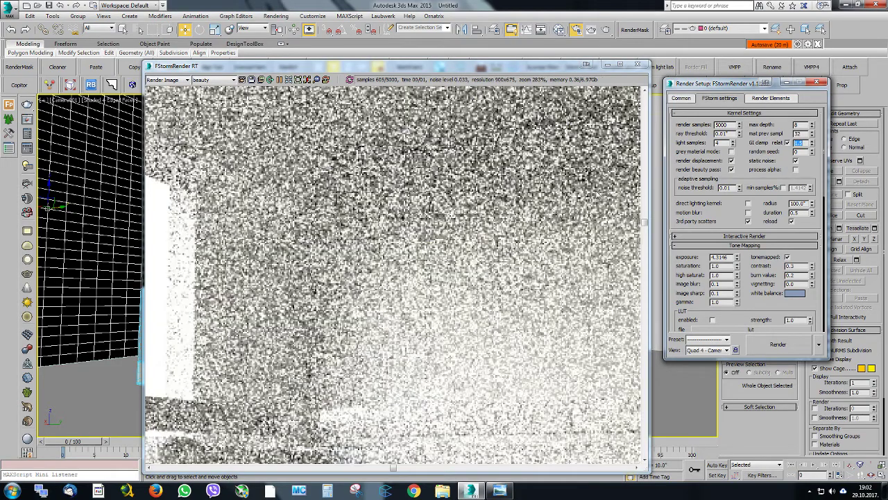
{"action": "scroll", "coordinate": [366, 209], "scroll_direction": "down", "scroll_amount": 4}
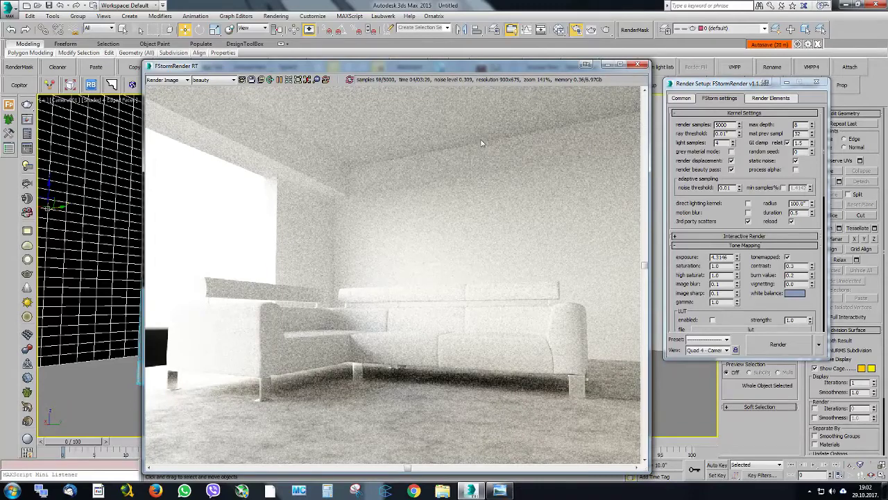
{"action": "middle_click_drag", "start_coordinate": [481, 142], "coordinate": [474, 148]}
{"action": "left_click", "coordinate": [289, 81]}
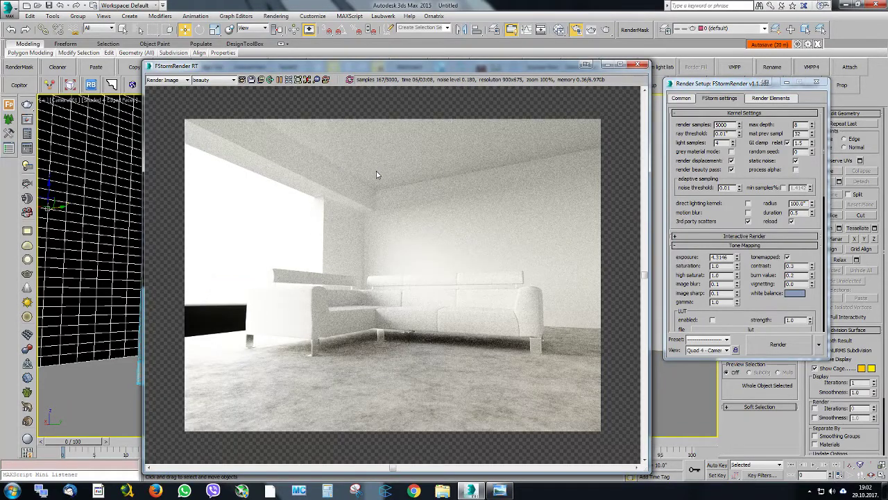
{"action": "scroll", "coordinate": [383, 193], "scroll_direction": "up", "scroll_amount": 2}
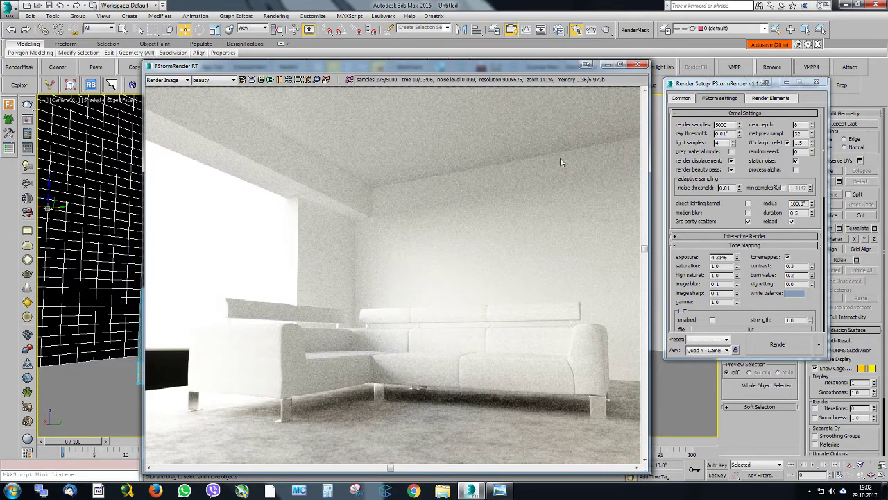
{"action": "left_click", "coordinate": [289, 81]}
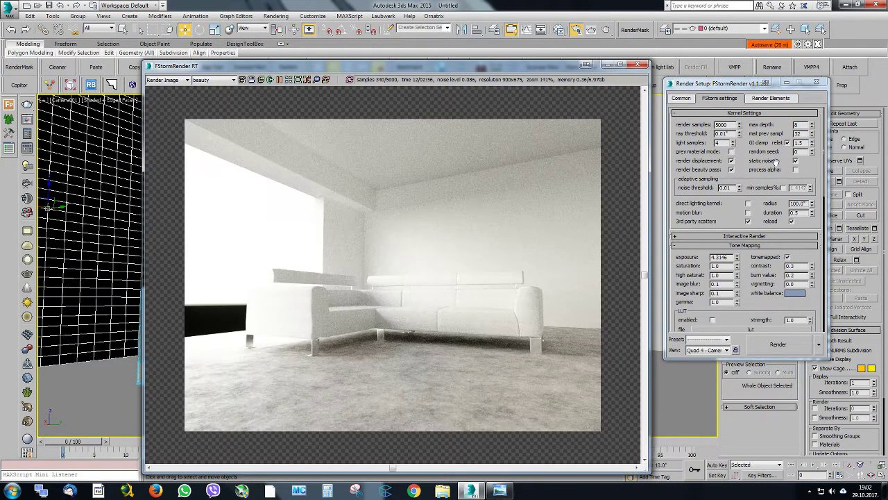
{"action": "left_click", "coordinate": [783, 142]}
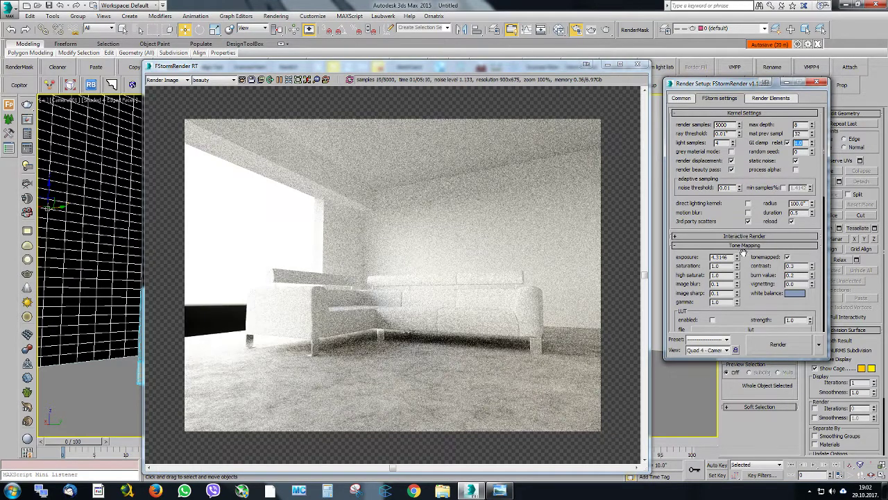
Set the tone mapping burn value to -0.5 and raise the exposure to about 4.8
{"action": "mouse_move", "coordinate": [738, 257]}
{"action": "left_mouse_down"}
{"action": "mouse_move", "coordinate": [737, 265]}
{"action": "mouse_move", "coordinate": [737, 257]}
{"action": "left_mouse_up"}
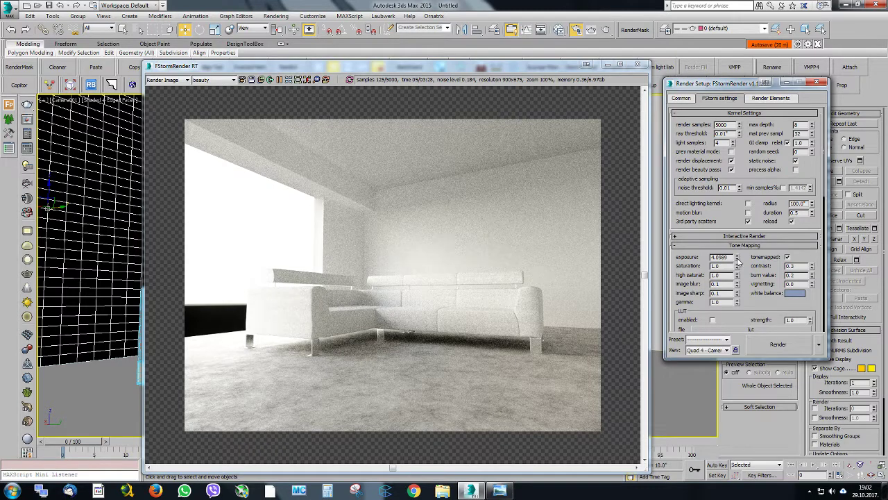
{"action": "left_click_drag", "start_coordinate": [799, 274], "coordinate": [777, 274]}
{"action": "type", "text": "1"}
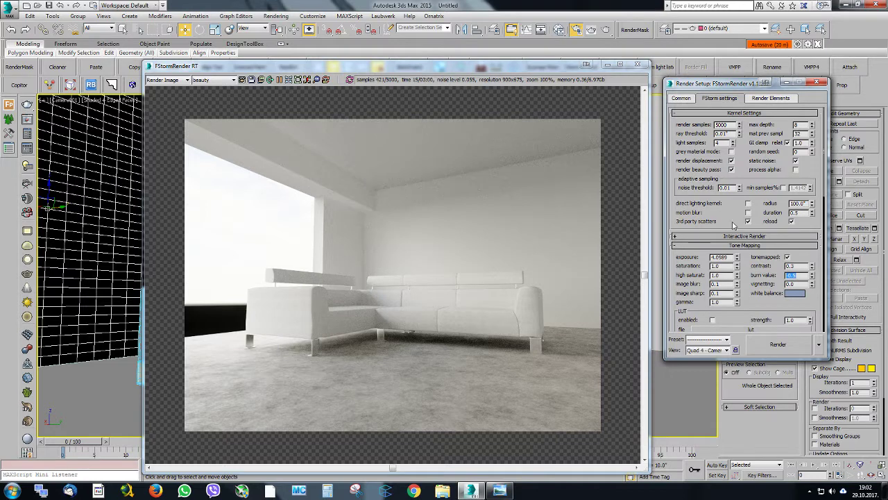
{"action": "left_click_drag", "start_coordinate": [738, 257], "coordinate": [739, 247]}
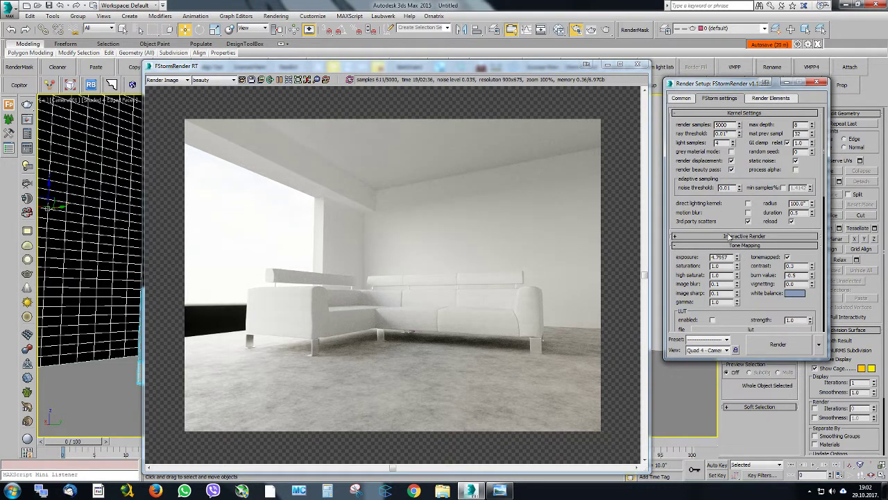
{"action": "left_click_drag", "start_coordinate": [679, 191], "coordinate": [686, 151]}
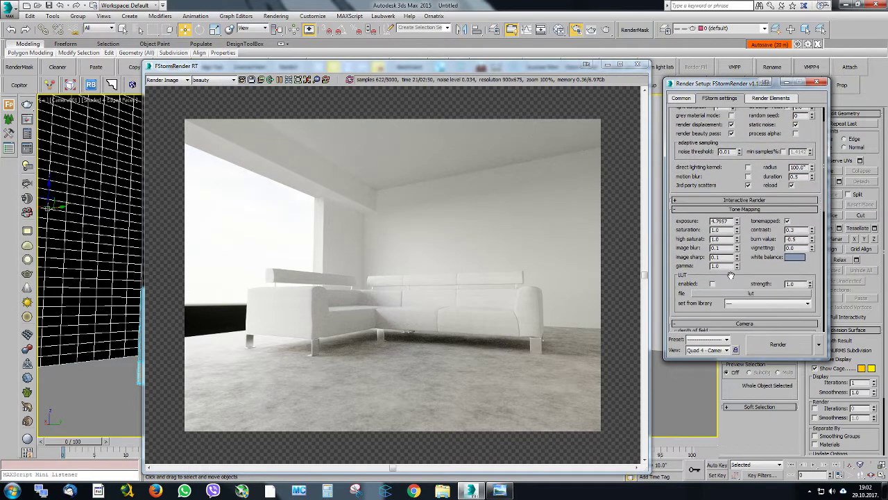
Enable the tone mapping LUT and load 12 test photoshop.CUBE from the LUTS folder in RESOURCES
{"action": "left_click", "coordinate": [712, 283]}
{"action": "left_click", "coordinate": [732, 295]}
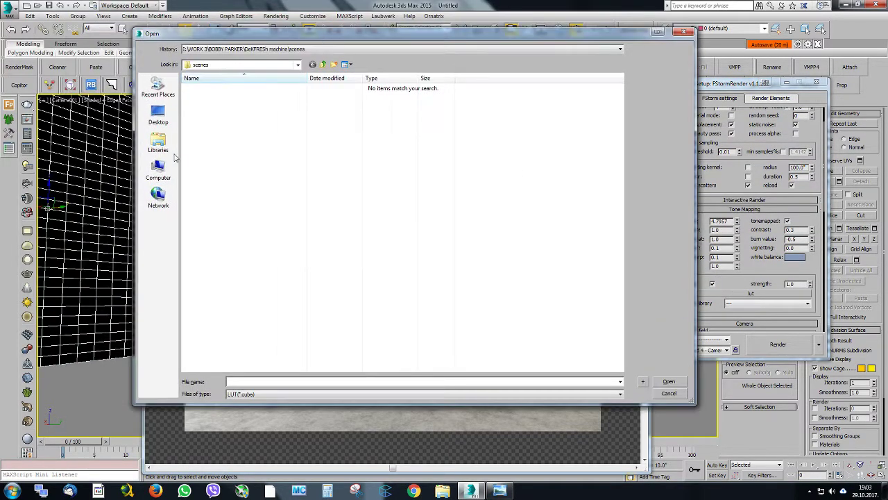
{"action": "left_click", "coordinate": [159, 168]}
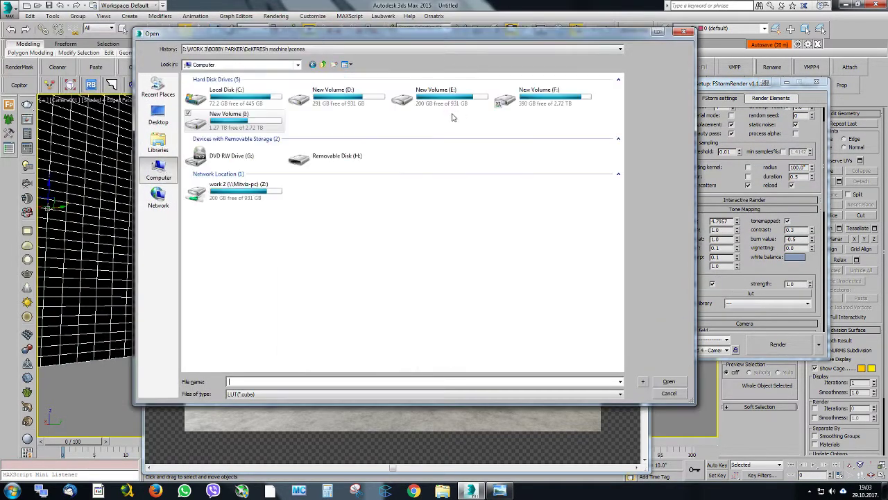
{"action": "double_click", "coordinate": [524, 97]}
{"action": "double_click", "coordinate": [263, 89]}
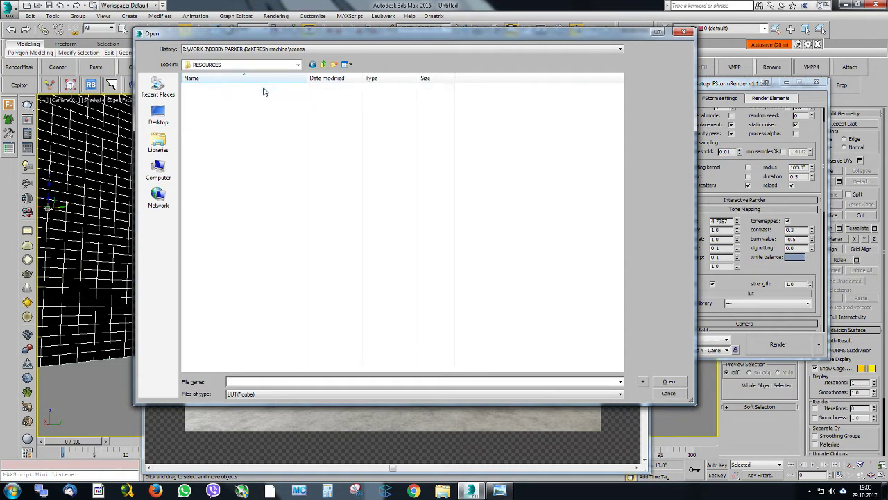
{"action": "double_click", "coordinate": [233, 147]}
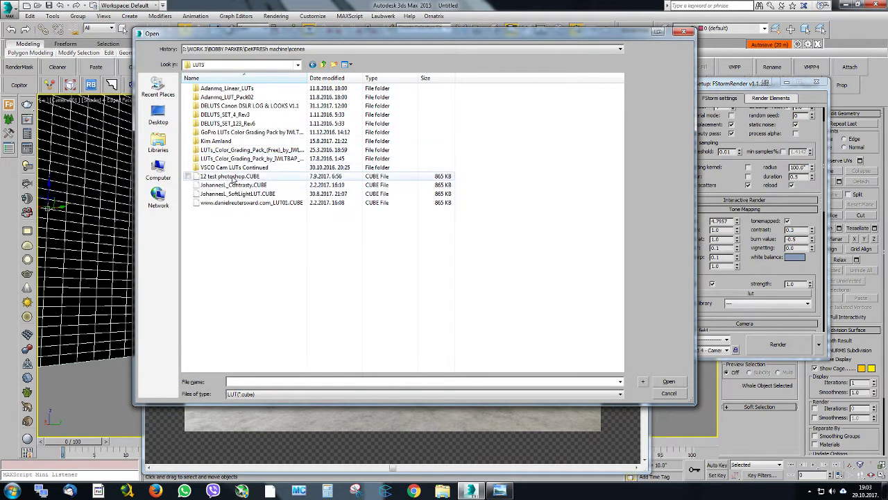
{"action": "double_click", "coordinate": [229, 177]}
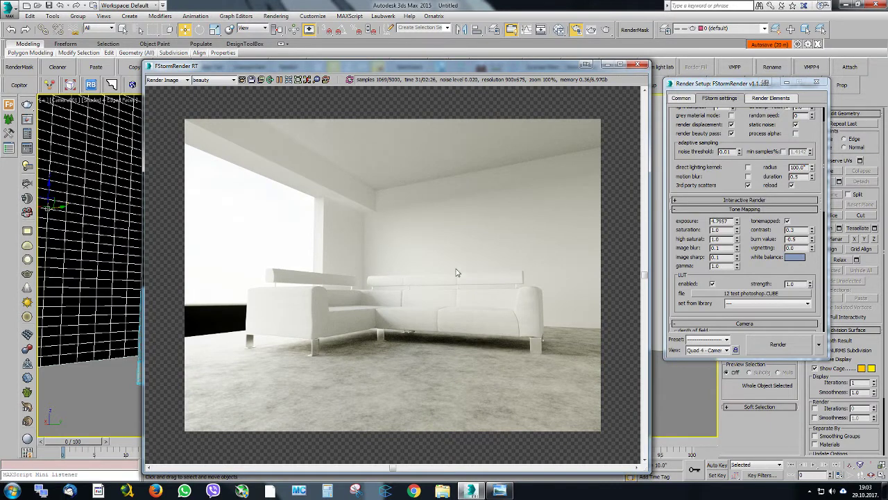
{"action": "left_click_drag", "start_coordinate": [414, 69], "coordinate": [373, 73]}
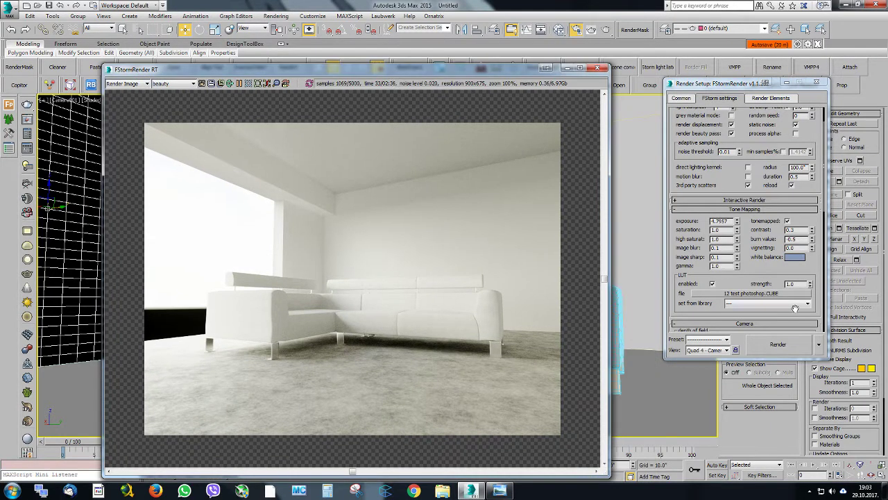
Set the LUT strength to 0.4 and compare the render with the LUT on and off
{"action": "left_click", "coordinate": [712, 284]}
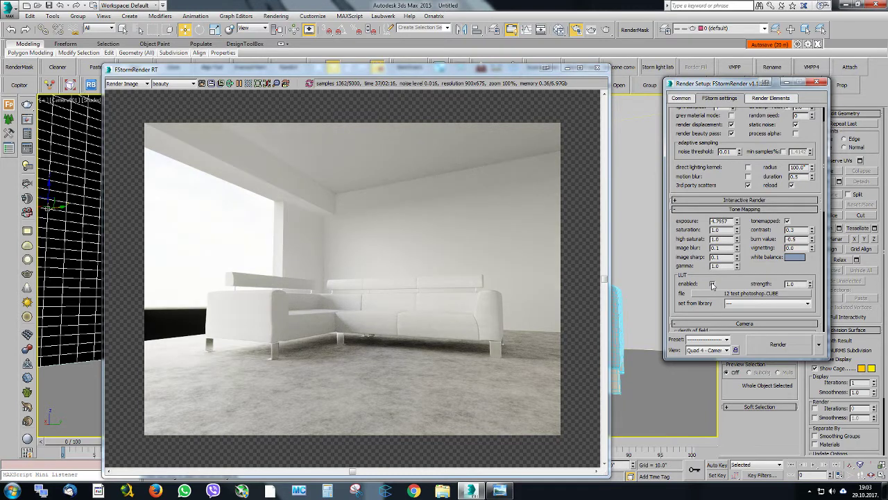
{"action": "left_click", "coordinate": [712, 283]}
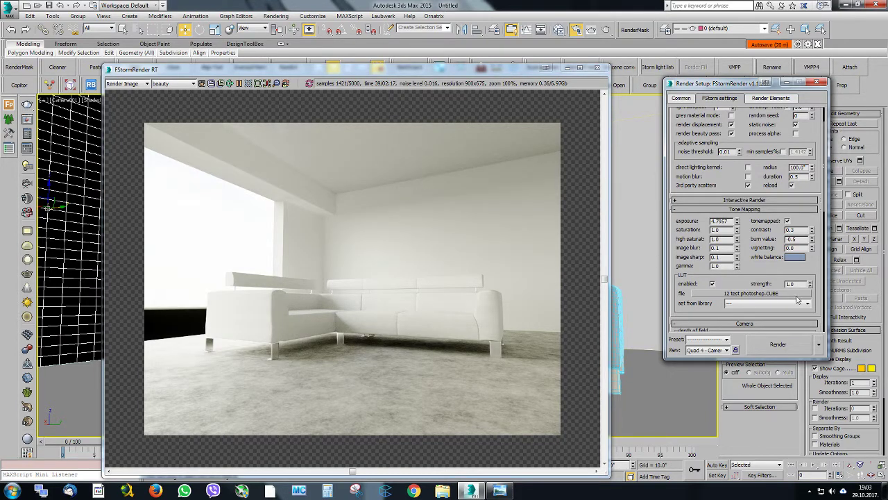
{"action": "double_click", "coordinate": [793, 284]}
{"action": "type", "text": ".4"}
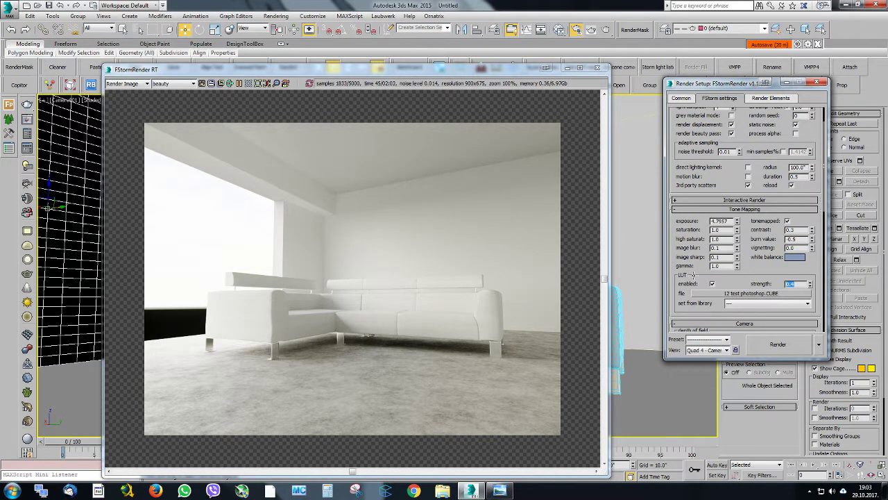
{"action": "left_click", "coordinate": [713, 284]}
{"action": "left_click", "coordinate": [713, 283]}
{"action": "left_click_drag", "start_coordinate": [413, 77], "coordinate": [434, 60]}
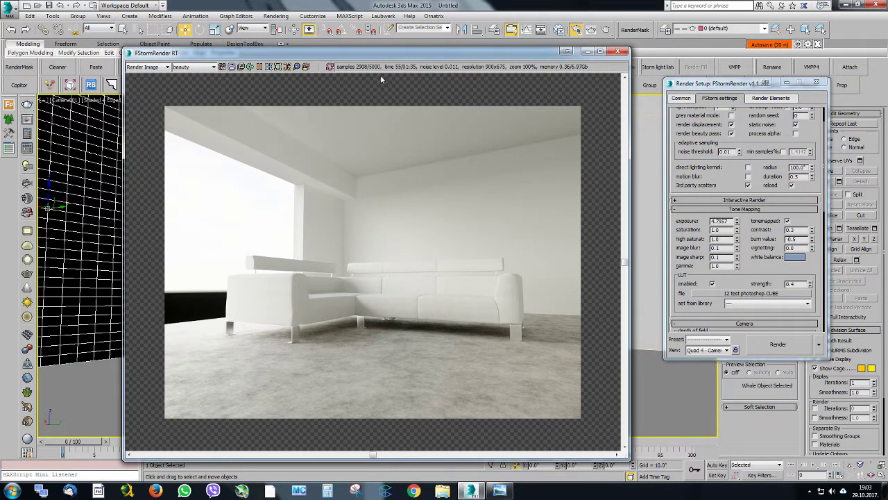
{"action": "left_click_drag", "start_coordinate": [372, 56], "coordinate": [395, 44]}
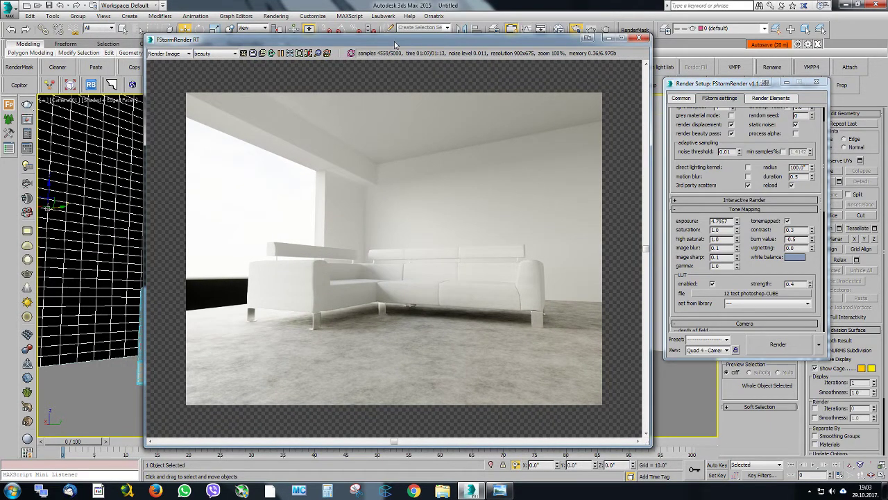
{"action": "mouse_move", "coordinate": [395, 44]}
{"action": "left_mouse_down"}
{"action": "mouse_move", "coordinate": [416, 35]}
{"action": "mouse_move", "coordinate": [400, 31]}
{"action": "mouse_move", "coordinate": [432, 35]}
{"action": "mouse_move", "coordinate": [399, 42]}
{"action": "left_mouse_up"}
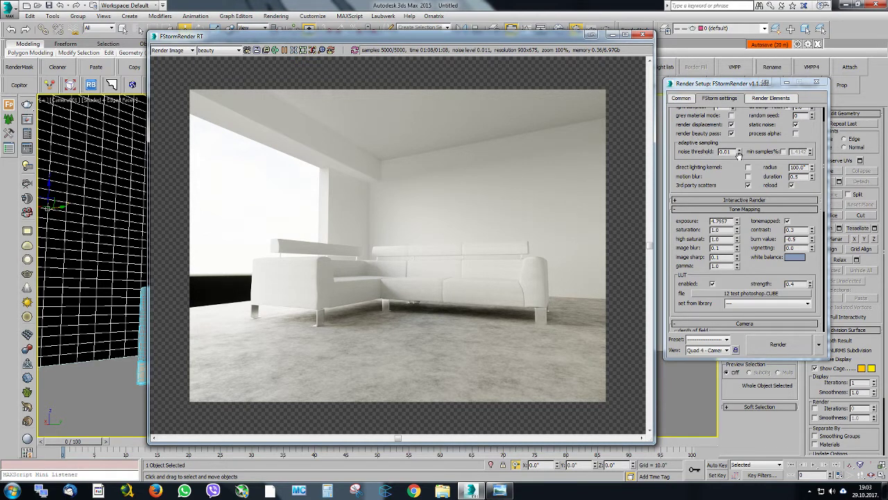
Set the adaptive sampling noise threshold to 0.001 and enable the minimum samples percentage with a value of 0.2
{"action": "left_click", "coordinate": [729, 154]}
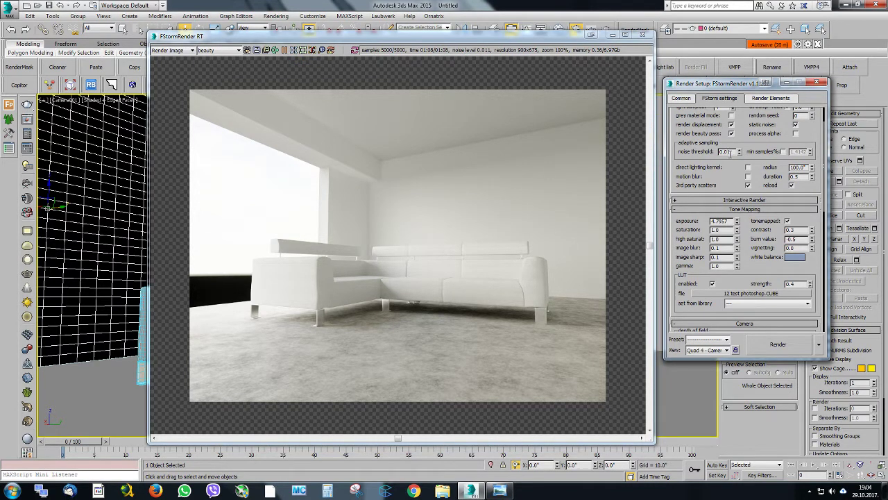
{"action": "type", "text": "0"}
{"action": "key", "text": "Return"}
{"action": "left_click", "coordinate": [784, 151]}
{"action": "double_click", "coordinate": [799, 152]}
{"action": "type", "text": "0.2"}
{"action": "key", "text": "Return"}
{"action": "scroll", "coordinate": [705, 149], "scroll_direction": "up", "scroll_amount": 2}
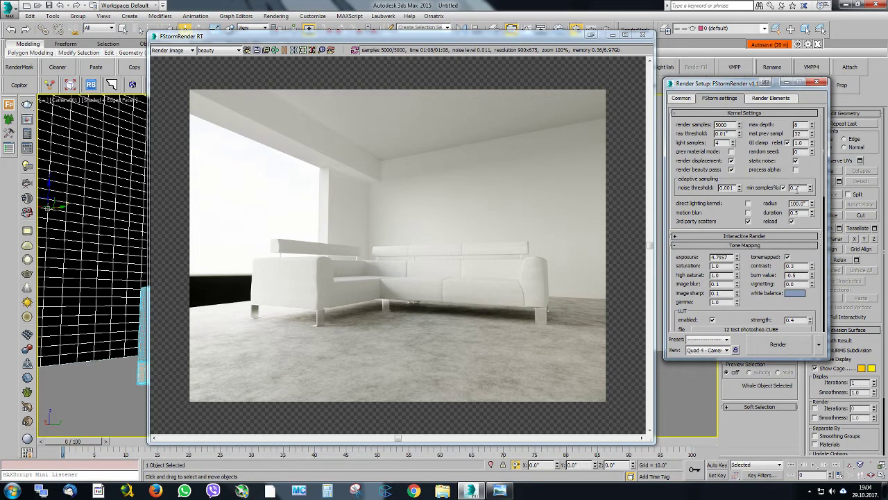
Try a minimum samples value of 5, replace it with 2, and move the render setup off the screen
{"action": "left_click_drag", "start_coordinate": [733, 85], "coordinate": [734, 80]}
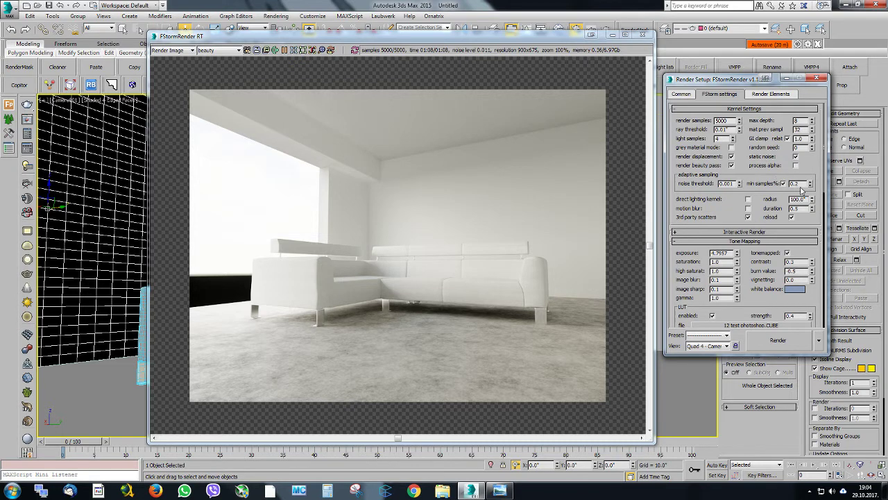
{"action": "left_click_drag", "start_coordinate": [805, 184], "coordinate": [784, 183]}
{"action": "type", "text": "5"}
{"action": "key", "text": "Return"}
{"action": "type", "text": "2"}
{"action": "key", "text": "Return"}
{"action": "left_click_drag", "start_coordinate": [705, 80], "coordinate": [887, 91]}
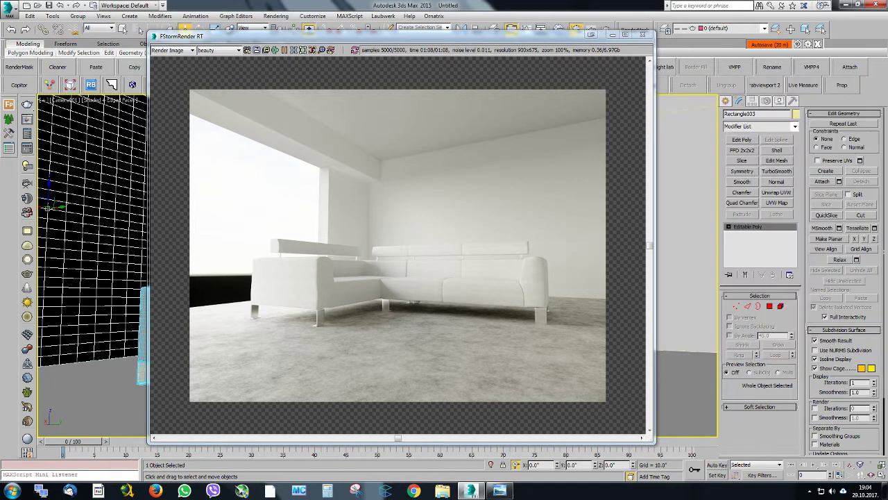
Compare the finished render with the reference photo jasper-grey-lh.jpg and clear the render window from the viewport
{"action": "left_click_drag", "start_coordinate": [285, 38], "coordinate": [311, 42]}
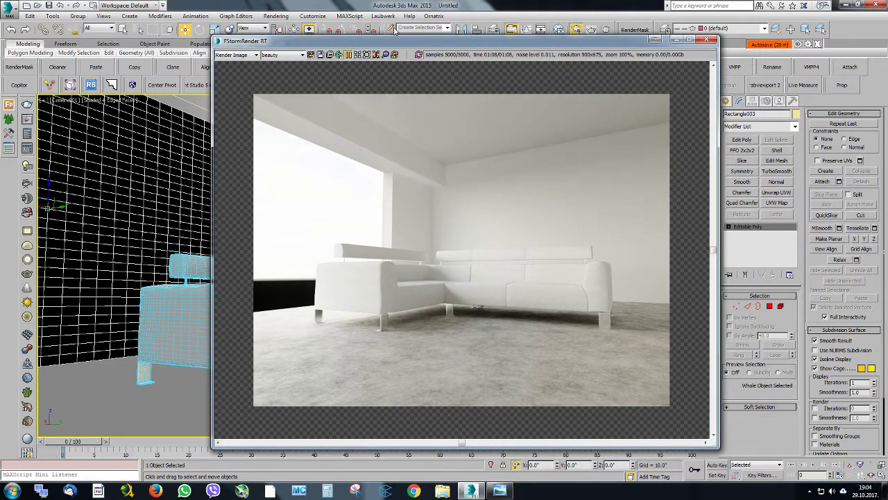
{"action": "left_click_drag", "start_coordinate": [393, 40], "coordinate": [341, 63]}
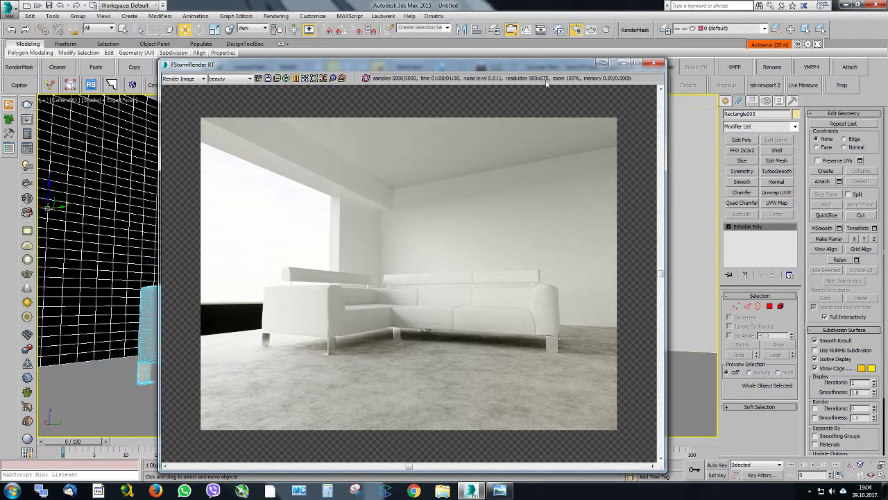
{"action": "left_click_drag", "start_coordinate": [362, 68], "coordinate": [461, 43]}
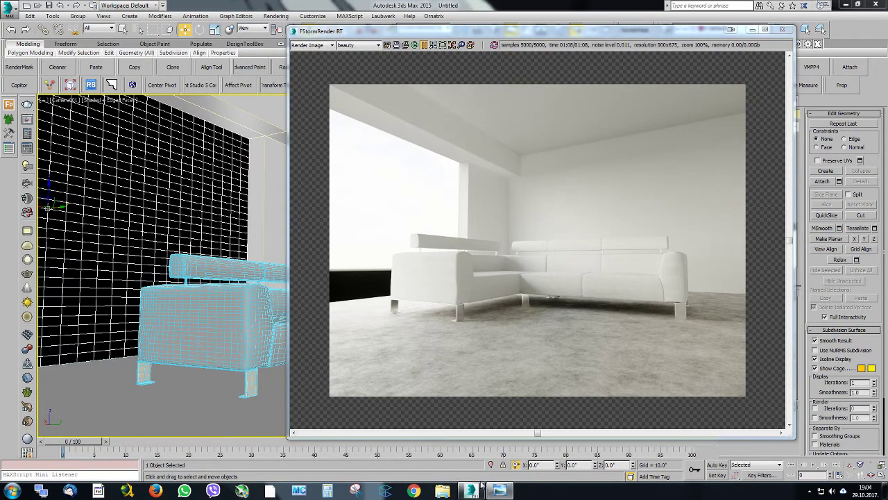
{"action": "left_click", "coordinate": [499, 490]}
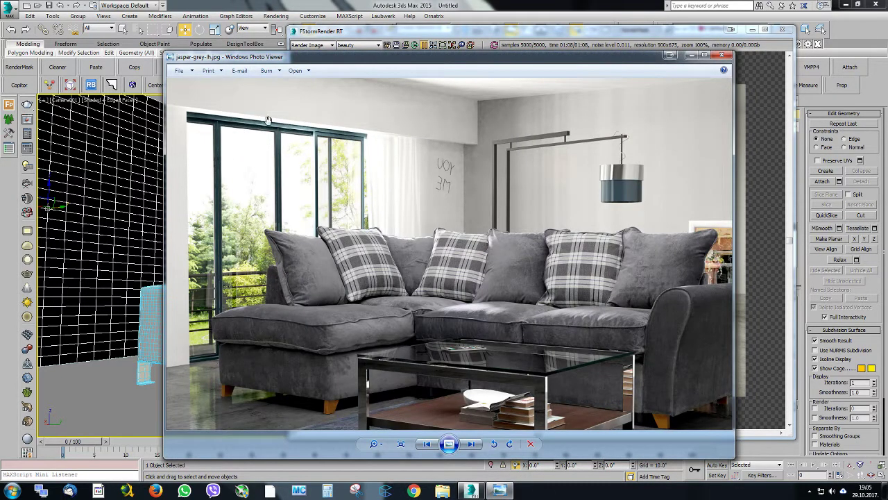
{"action": "left_click", "coordinate": [672, 40]}
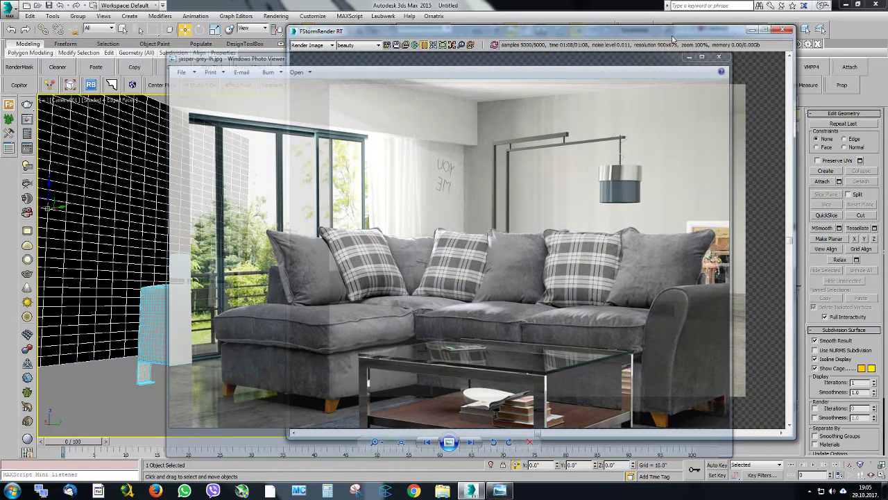
{"action": "left_click_drag", "start_coordinate": [671, 36], "coordinate": [887, 43]}
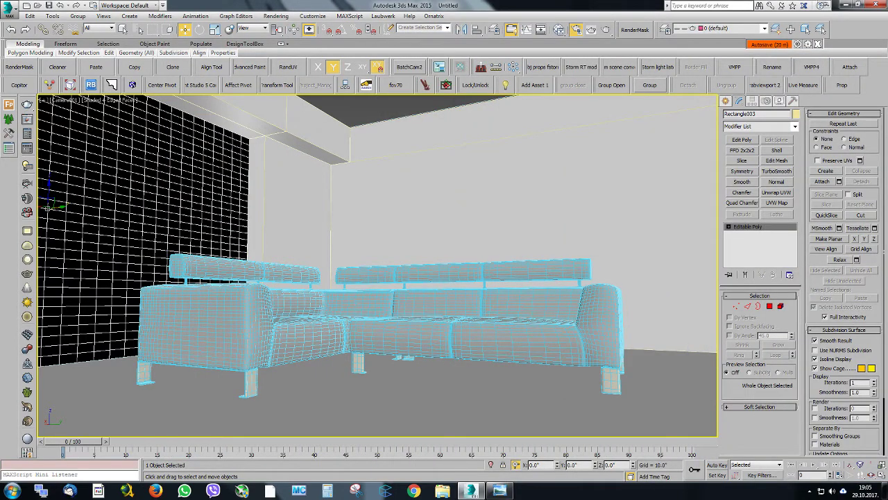
Launch Connecter, select the whole sofa group, and show the sofa and window wall in a perspective view from above
{"action": "left_click", "coordinate": [386, 490]}
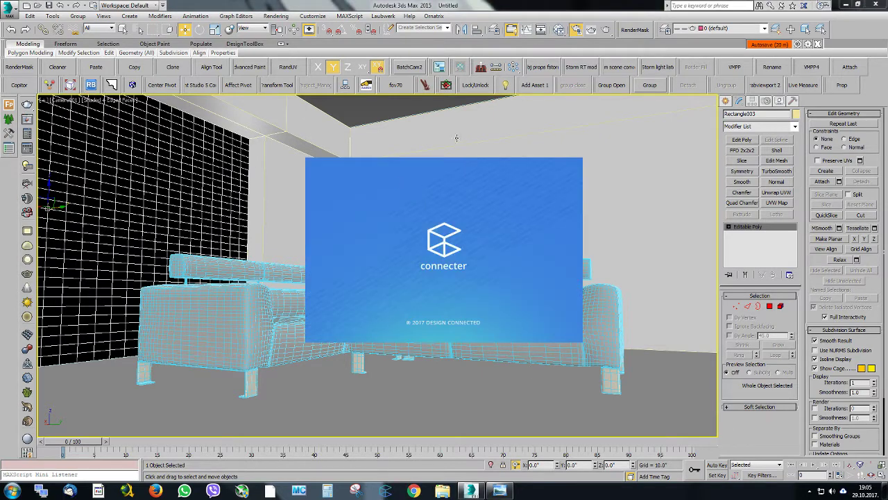
{"action": "left_click", "coordinate": [272, 290]}
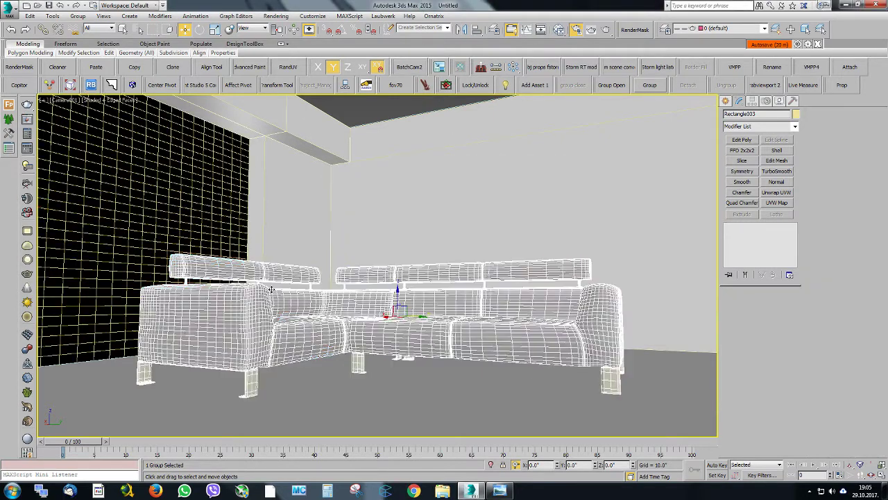
{"action": "key", "text": "p"}
{"action": "scroll", "coordinate": [331, 208], "scroll_direction": "down", "scroll_amount": 3}
{"action": "middle_click_drag", "start_coordinate": [331, 208], "coordinate": [377, 203], "text": "alt"}
{"action": "scroll", "coordinate": [325, 257], "scroll_direction": "down", "scroll_amount": 5}
{"action": "scroll", "coordinate": [361, 222], "scroll_direction": "up", "scroll_amount": 4}
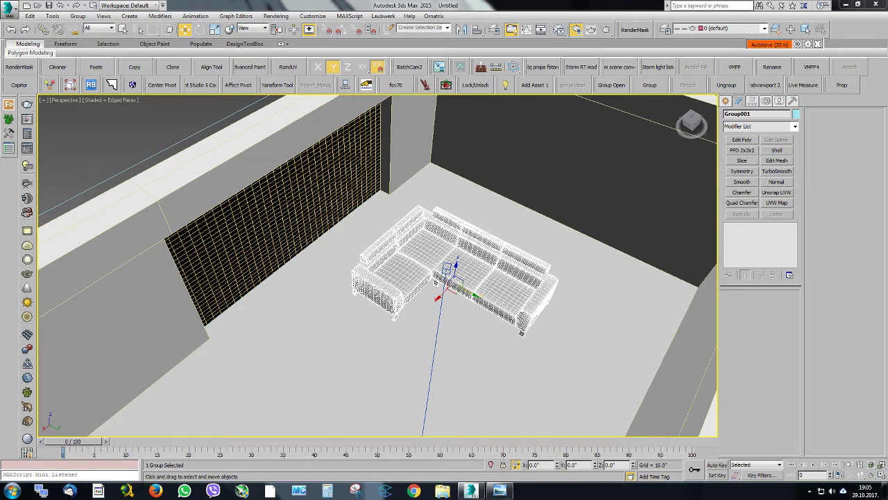
Merge all objects from Wind_LS1.max with lights, cameras and helpers excluded, and dismiss the external files manager
{"action": "left_click_drag", "start_coordinate": [499, 257], "coordinate": [285, 274]}
{"action": "left_click", "coordinate": [322, 307]}
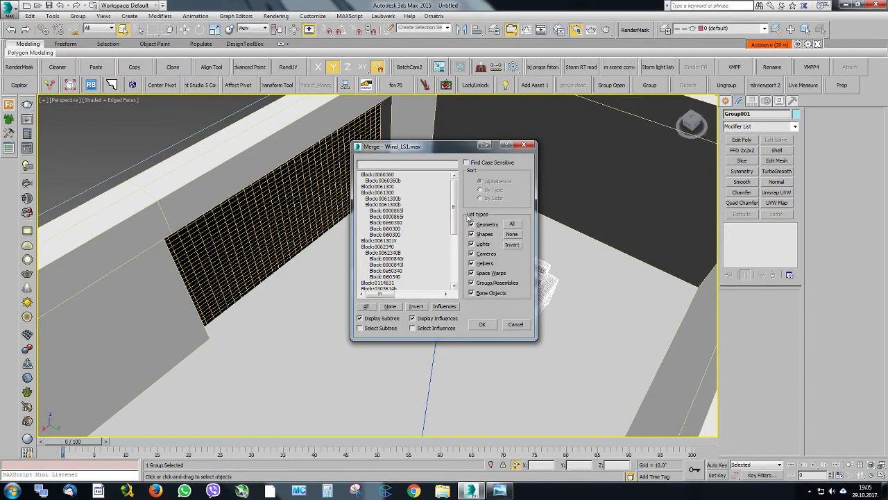
{"action": "left_click_drag", "start_coordinate": [454, 205], "coordinate": [452, 265]}
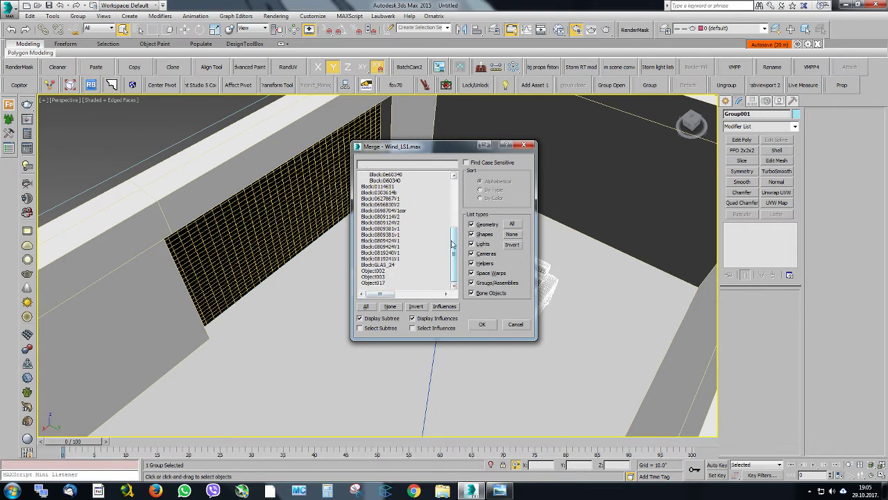
{"action": "left_click", "coordinate": [486, 264]}
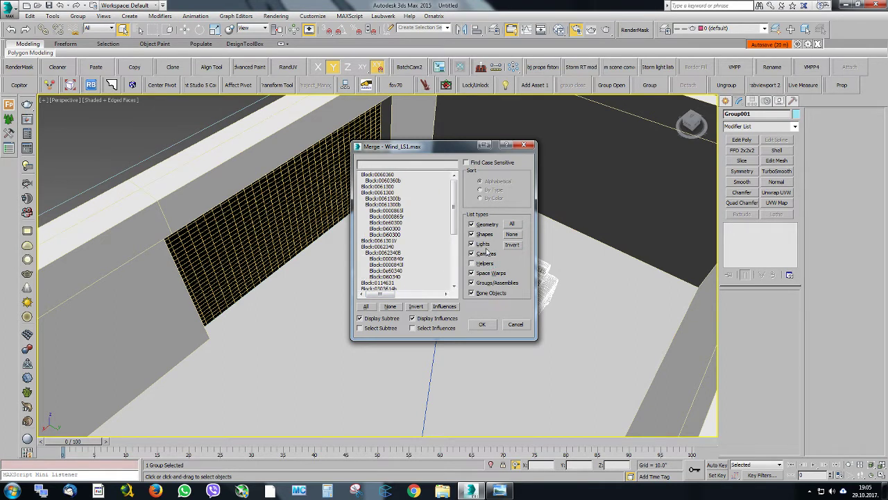
{"action": "left_click", "coordinate": [484, 244]}
{"action": "left_click", "coordinate": [484, 254]}
{"action": "left_click_drag", "start_coordinate": [454, 212], "coordinate": [452, 271]}
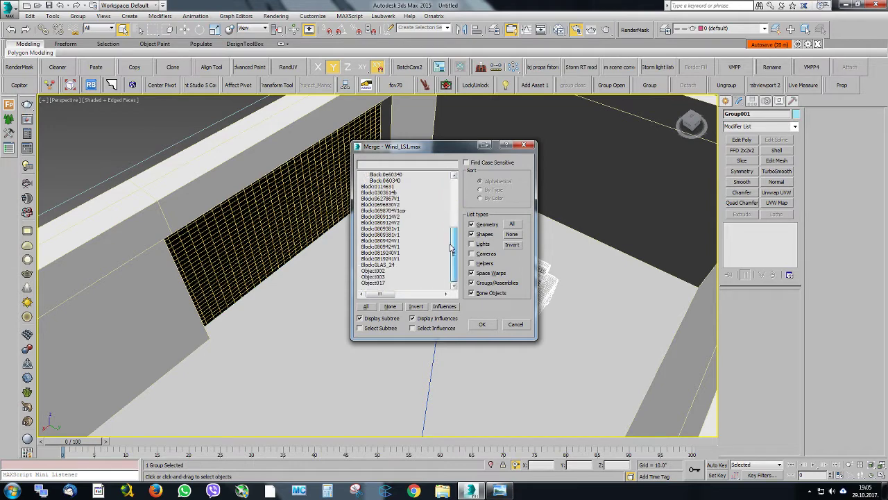
{"action": "left_click", "coordinate": [366, 306]}
{"action": "left_click", "coordinate": [481, 323]}
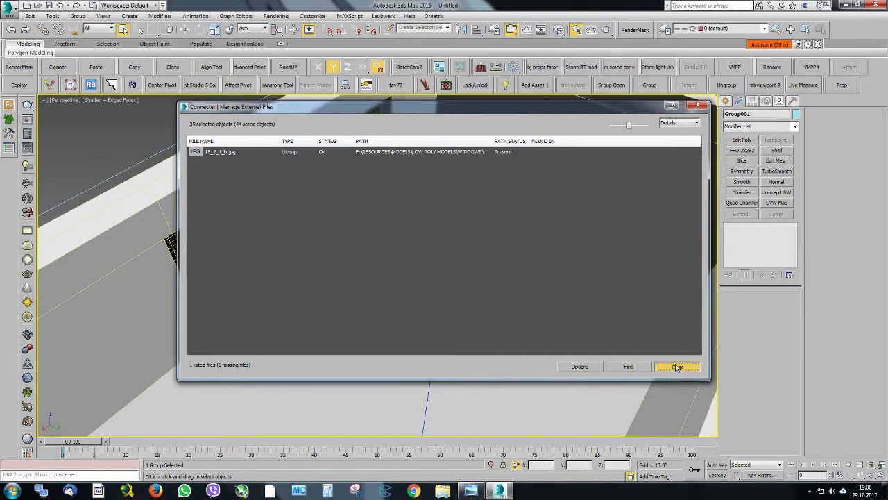
{"action": "left_click", "coordinate": [681, 367]}
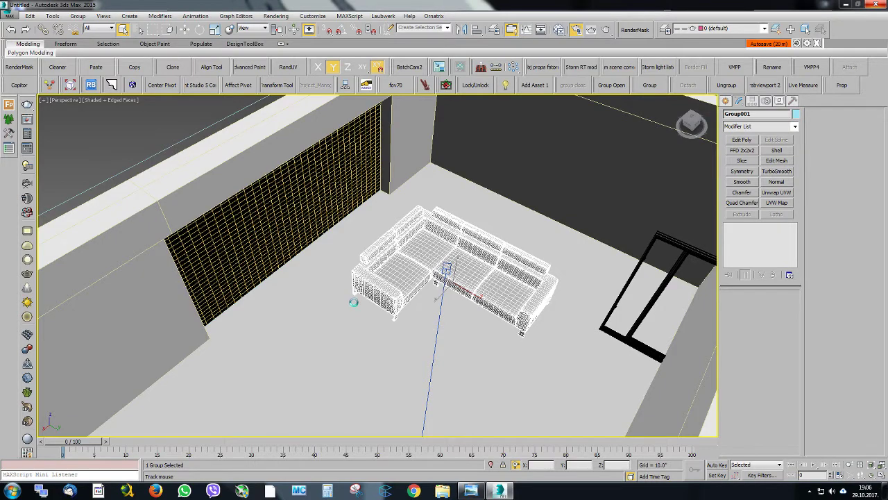
Place the merged window frame at the window opening in the long wall and examine its fit up close
{"action": "scroll", "coordinate": [378, 211], "scroll_direction": "down", "scroll_amount": 4}
{"action": "mouse_move", "coordinate": [373, 243]}
{"action": "middle_mouse_down", "text": "alt"}
{"action": "mouse_move", "coordinate": [373, 274]}
{"action": "mouse_move", "coordinate": [373, 247]}
{"action": "middle_mouse_up", "text": "alt"}
{"action": "left_click", "coordinate": [342, 259]}
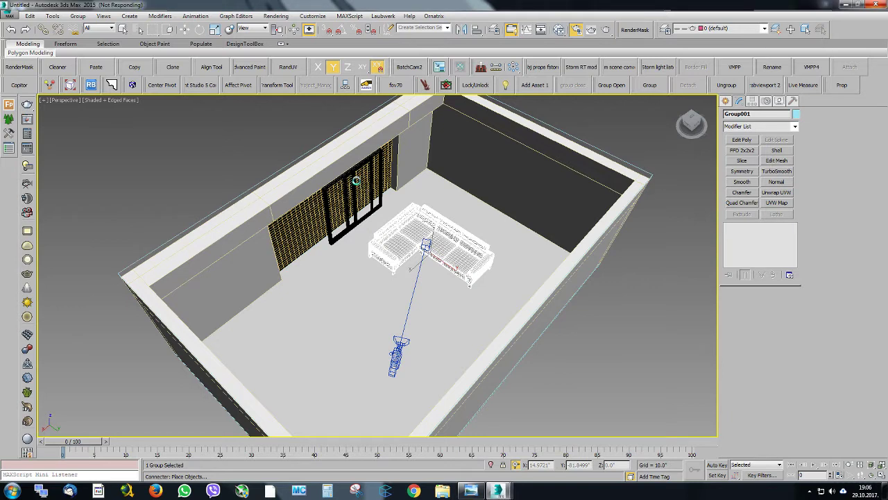
{"action": "left_click", "coordinate": [355, 181]}
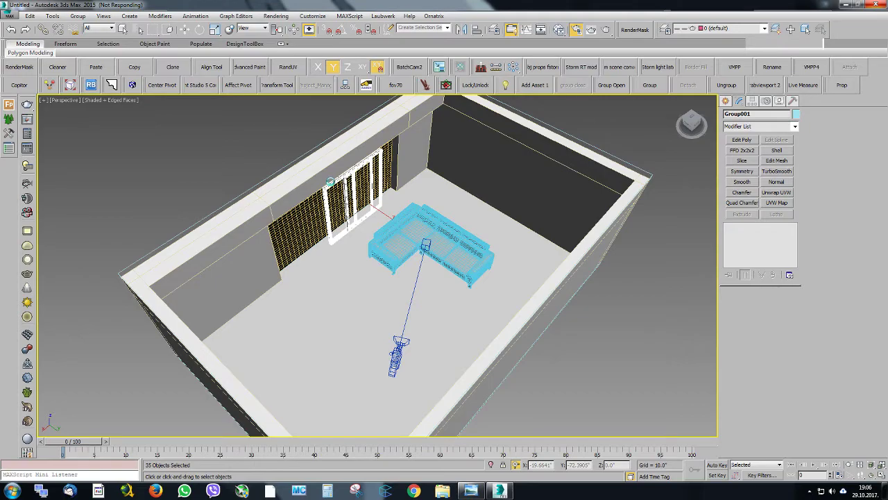
{"action": "scroll", "coordinate": [340, 176], "scroll_direction": "up", "scroll_amount": 3}
{"action": "middle_click_drag", "start_coordinate": [379, 175], "coordinate": [434, 182], "text": "alt"}
{"action": "scroll", "coordinate": [345, 167], "scroll_direction": "up", "scroll_amount": 3}
{"action": "scroll", "coordinate": [385, 176], "scroll_direction": "up", "scroll_amount": 4}
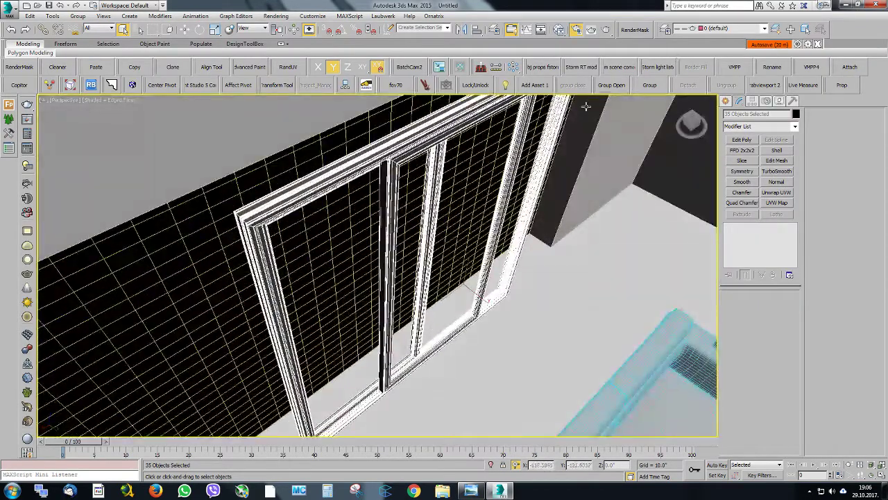
{"action": "mouse_move", "coordinate": [405, 279]}
{"action": "middle_mouse_down", "text": "alt"}
{"action": "mouse_move", "coordinate": [402, 235]}
{"action": "mouse_move", "coordinate": [400, 269]}
{"action": "middle_mouse_up", "text": "alt"}
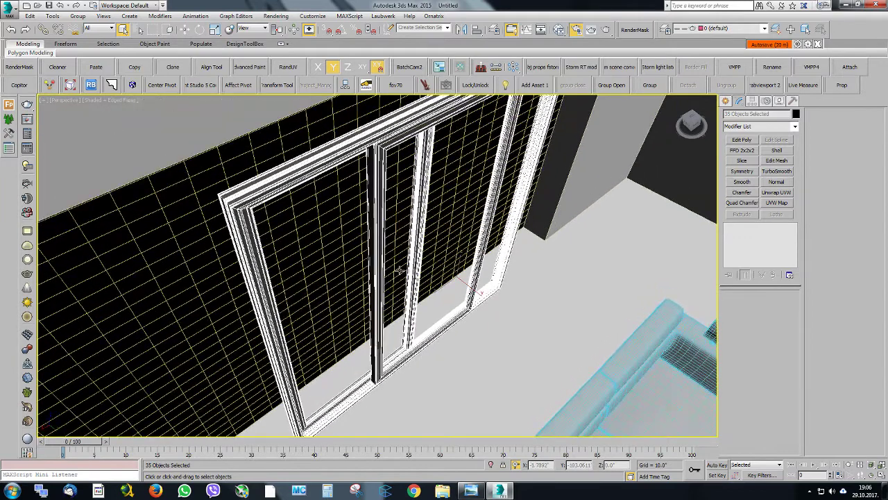
Group the 35 selected window frame objects under the suggested name and try to adjust the group's position in the wall opening
{"action": "left_click", "coordinate": [649, 85]}
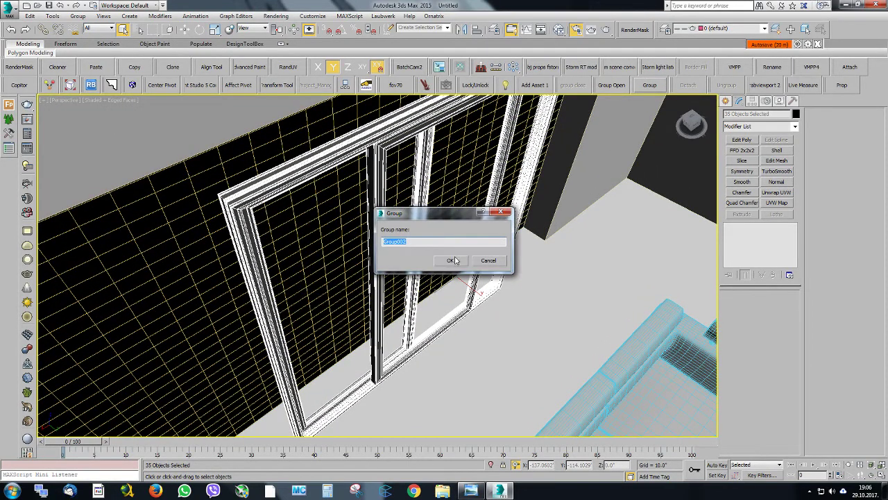
{"action": "left_click", "coordinate": [456, 261]}
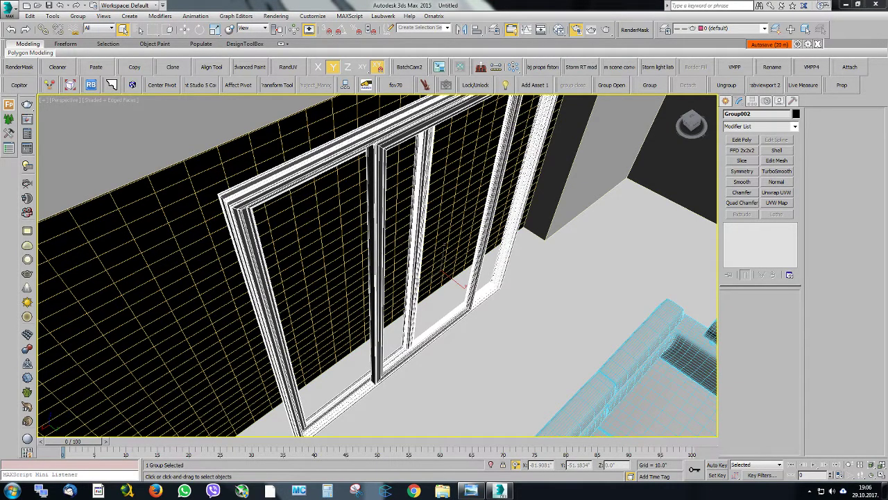
{"action": "middle_click_drag", "start_coordinate": [448, 185], "coordinate": [439, 263], "text": "alt"}
{"action": "scroll", "coordinate": [423, 206], "scroll_direction": "down", "scroll_amount": 4}
{"action": "key", "text": "w"}
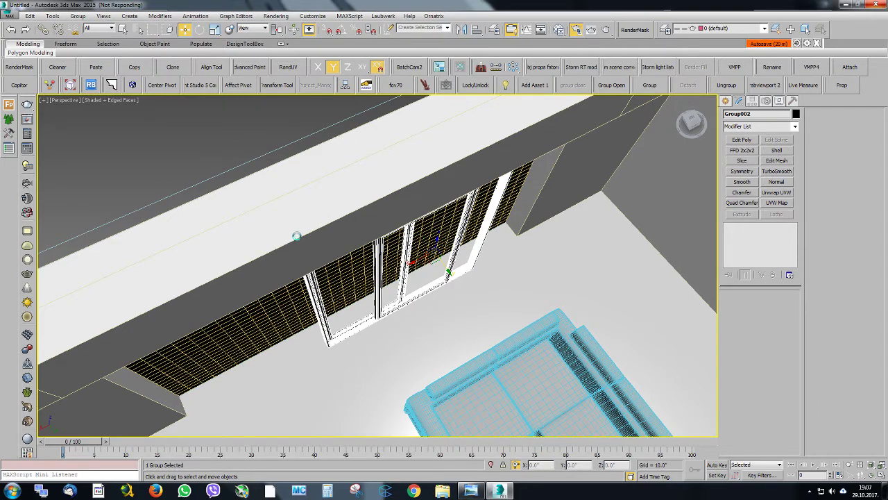
{"action": "left_click_drag", "start_coordinate": [435, 259], "coordinate": [433, 269]}
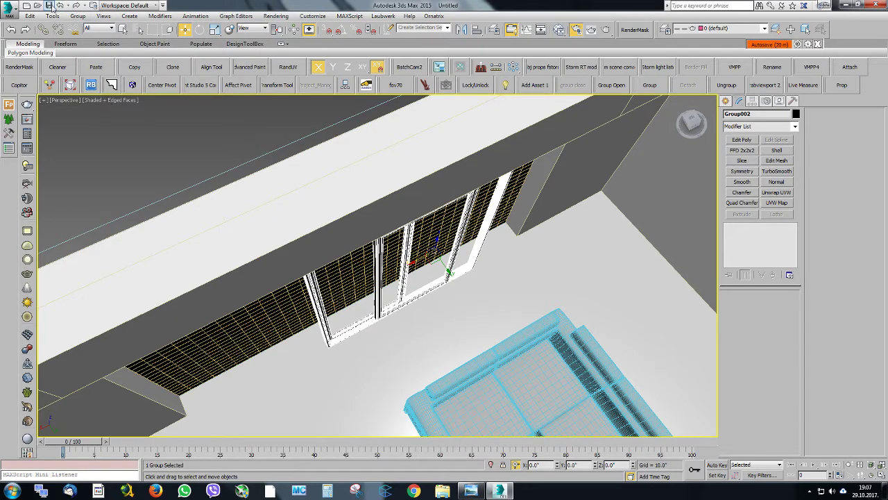
Save the scene as "sofa scene 01" in the scenes folder of the client's project inside WORK 3
{"action": "left_click", "coordinate": [49, 5]}
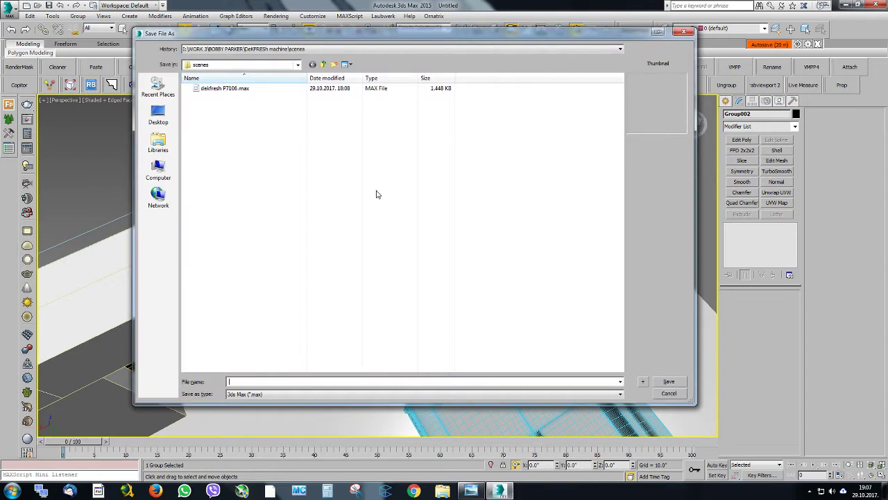
{"action": "left_click", "coordinate": [324, 65]}
{"action": "left_click", "coordinate": [323, 65]}
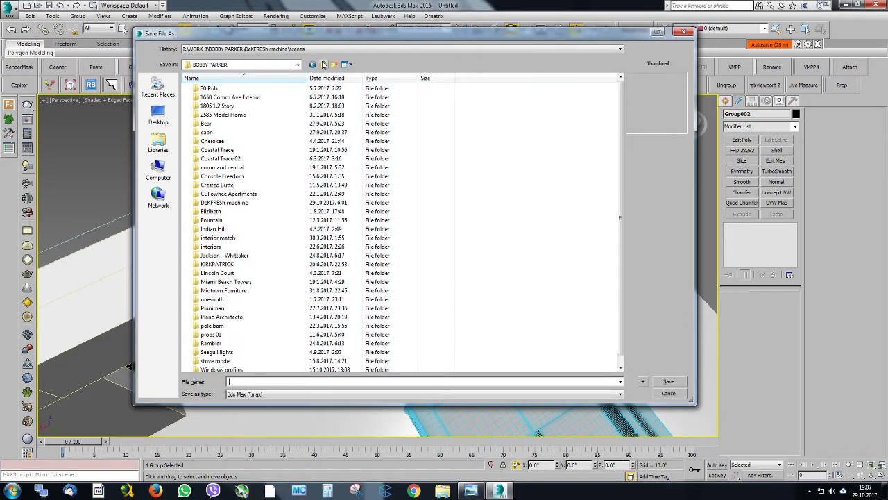
{"action": "left_click_drag", "start_coordinate": [333, 35], "coordinate": [887, 74]}
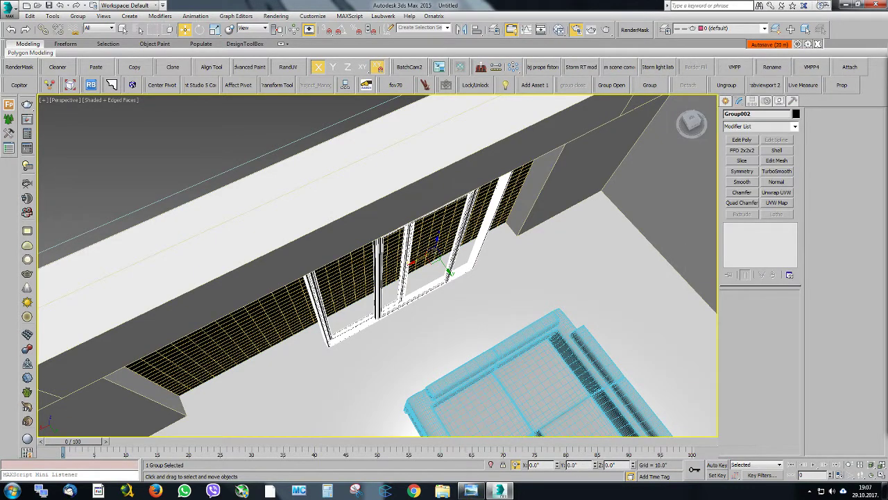
{"action": "mouse_move", "coordinate": [887, 87]}
{"action": "left_mouse_down"}
{"action": "mouse_move", "coordinate": [519, 75]}
{"action": "mouse_move", "coordinate": [887, 78]}
{"action": "left_mouse_up"}
{"action": "double_click", "coordinate": [512, 131]}
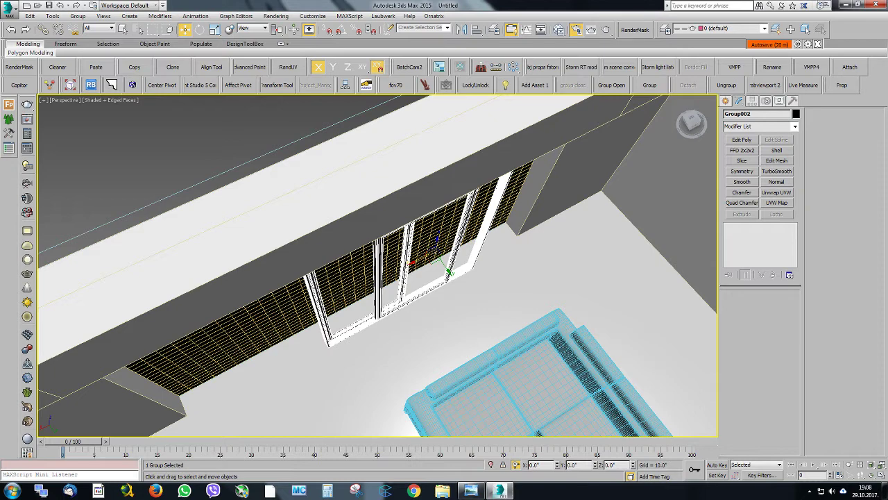
{"action": "key", "text": "ctrl+s"}
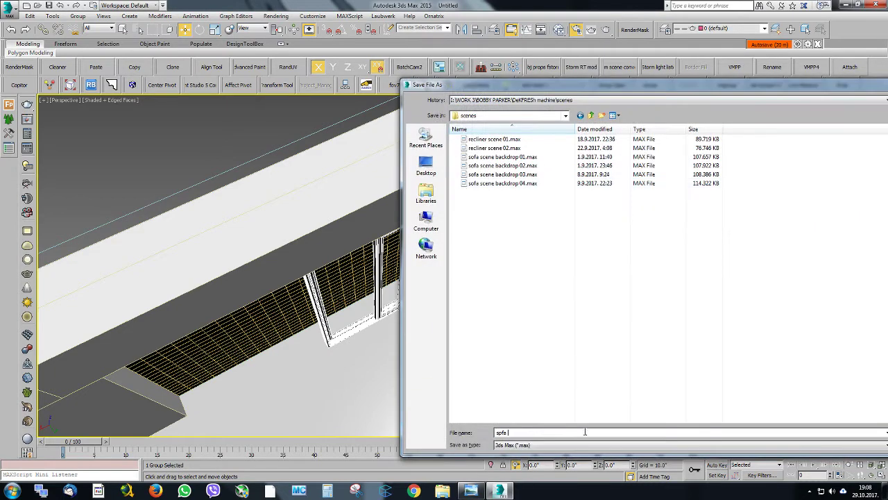
{"action": "type", "text": "sof"}
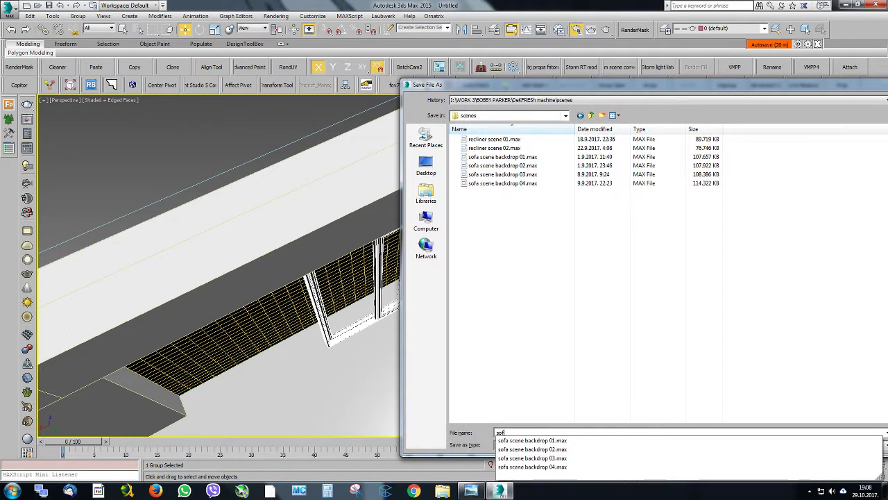
{"action": "type", "text": "a scene"}
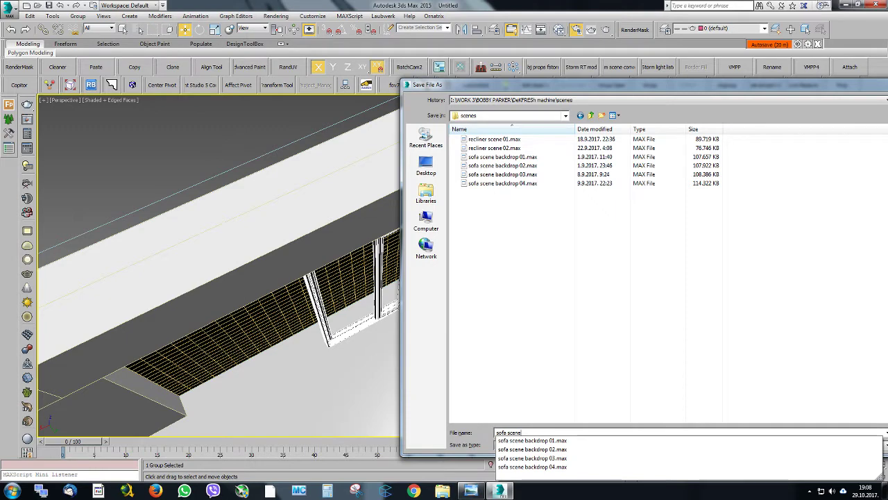
{"action": "type", "text": " 01"}
{"action": "key", "text": "Return"}
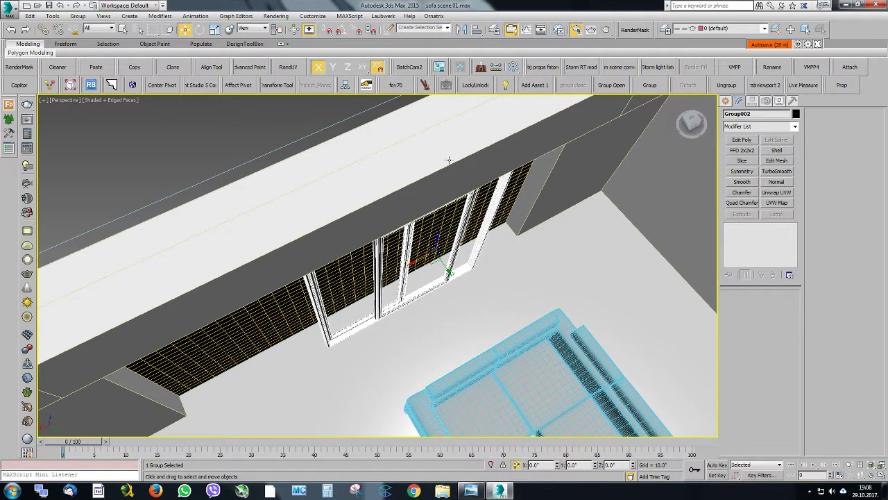
Close 3ds Max and refresh the desktop
{"action": "left_click", "coordinate": [877, 5]}
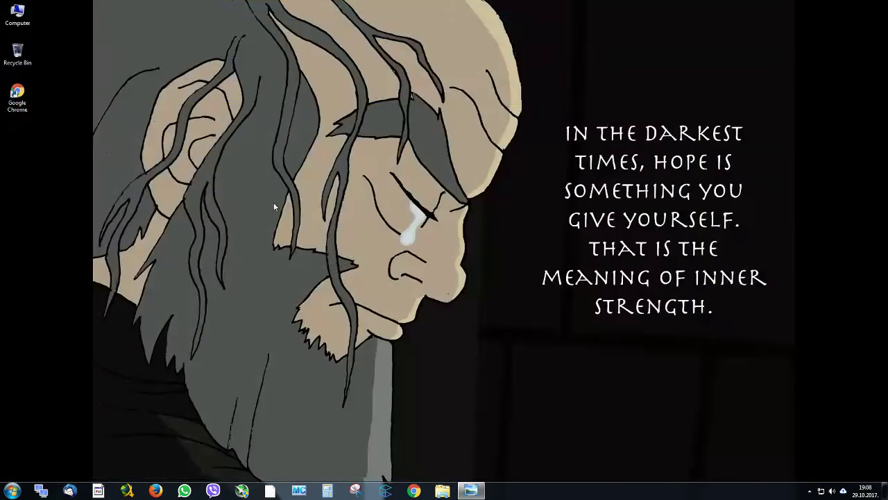
{"action": "right_click", "coordinate": [252, 170]}
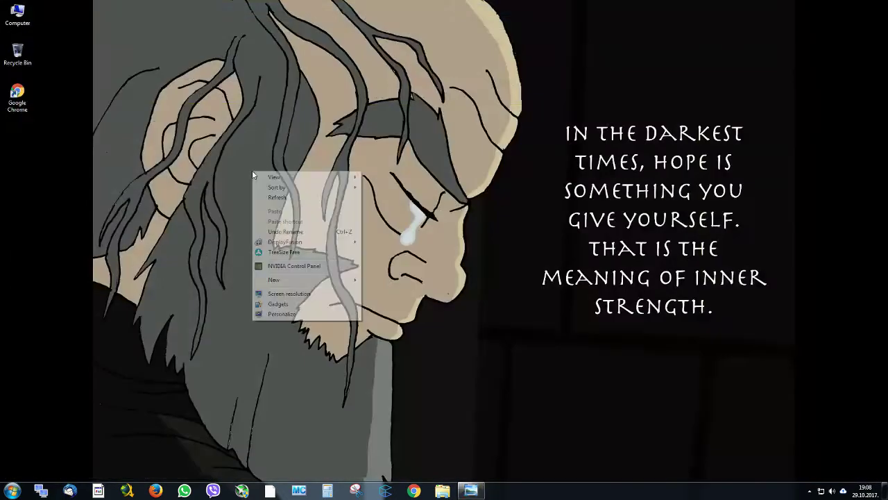
{"action": "left_click", "coordinate": [278, 199]}
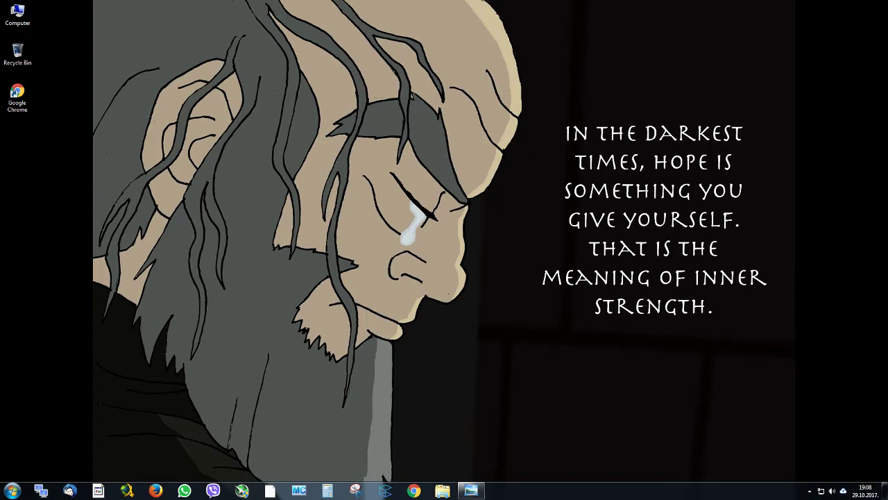
Browse from WORK 3 to the client's project folder in Windows Explorer and check its scenes folder for the saved sofa scene file
{"action": "left_click", "coordinate": [442, 491]}
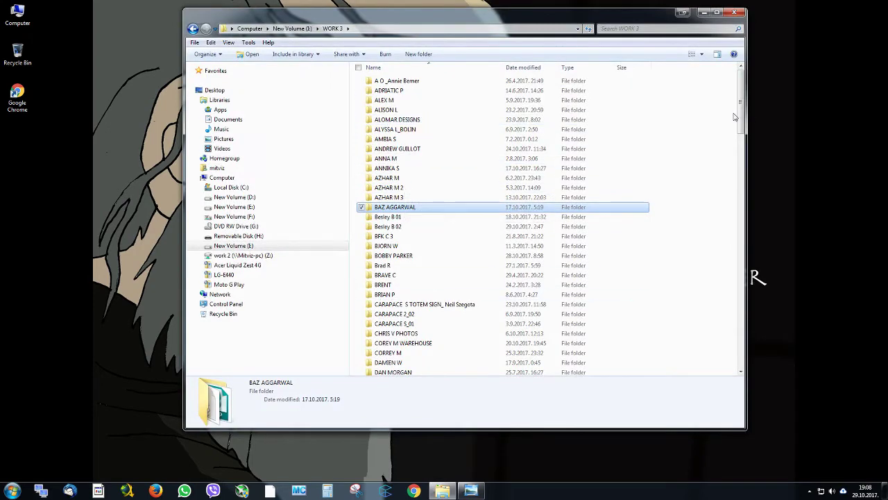
{"action": "scroll", "coordinate": [740, 117], "scroll_direction": "down", "scroll_amount": 4}
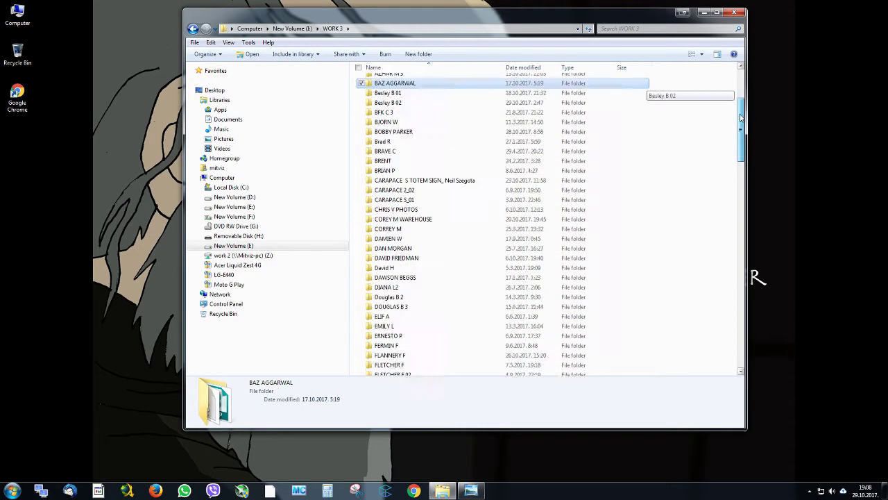
{"action": "left_click_drag", "start_coordinate": [740, 118], "coordinate": [729, 272]}
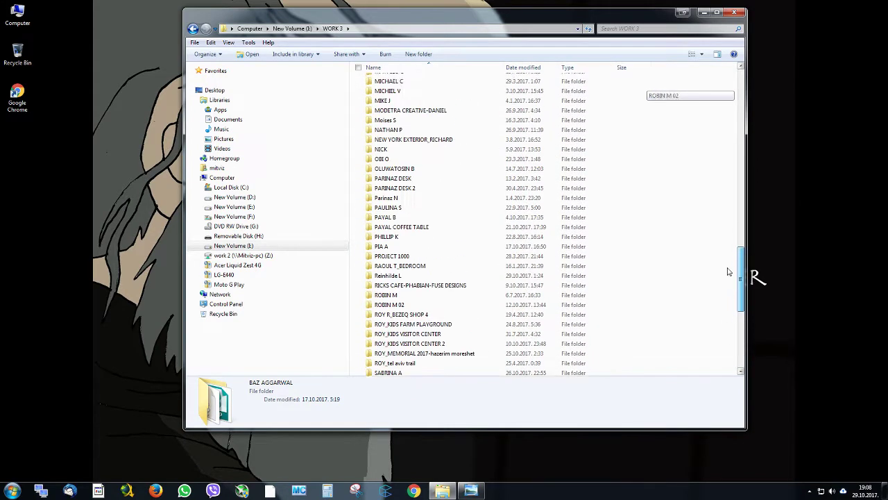
{"action": "double_click", "coordinate": [436, 218]}
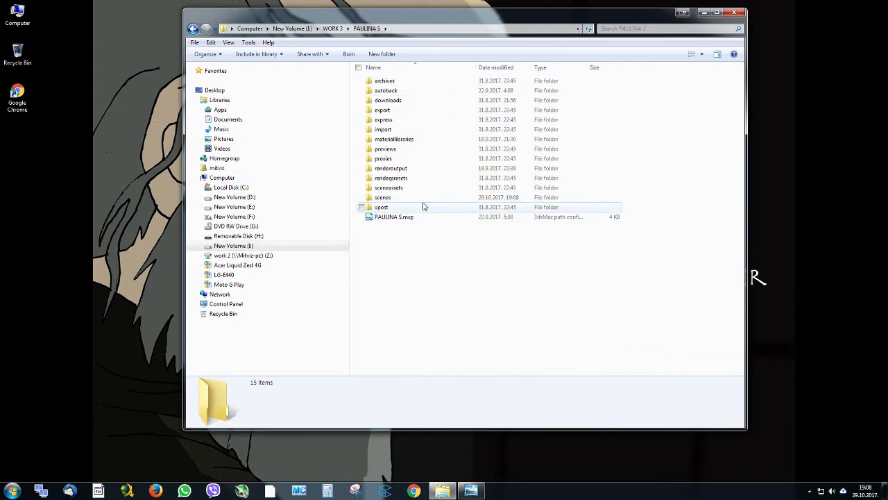
{"action": "double_click", "coordinate": [423, 198]}
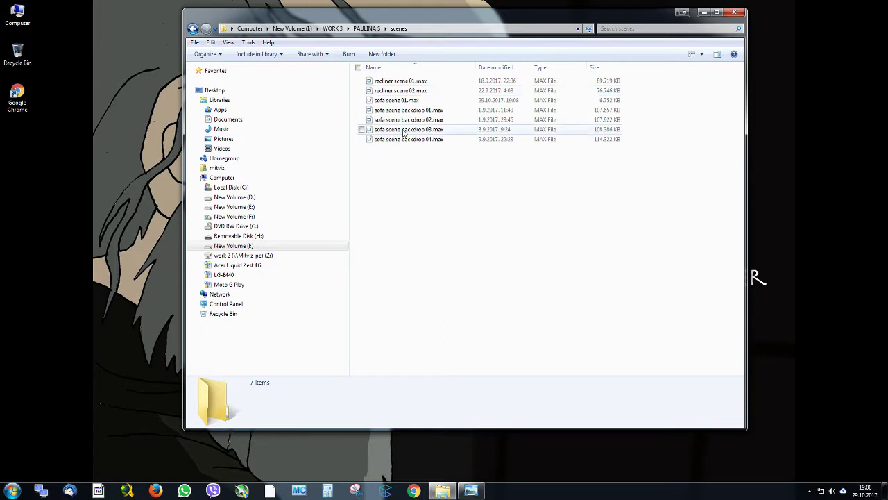
{"action": "left_click", "coordinate": [372, 28]}
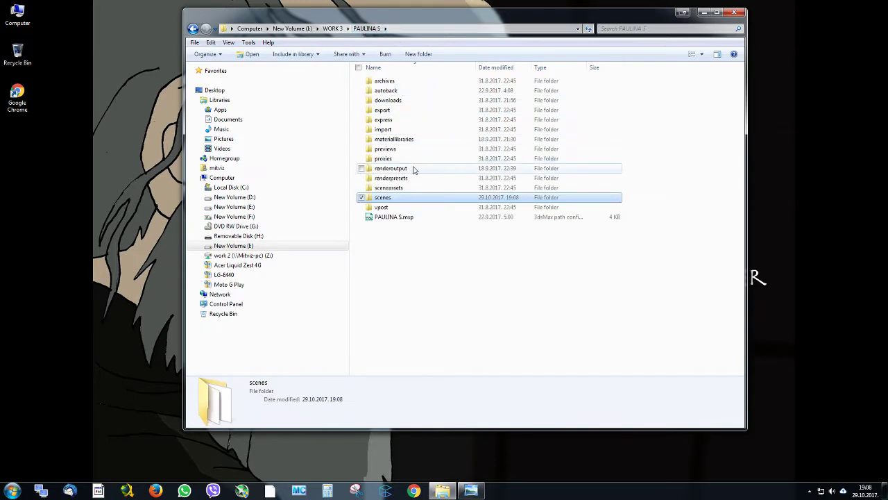
{"action": "left_click", "coordinate": [403, 81]}
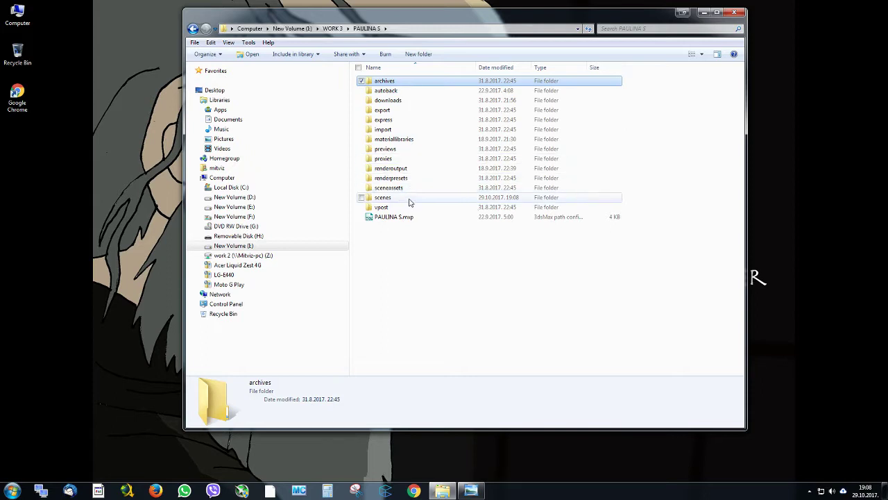
{"action": "double_click", "coordinate": [409, 200]}
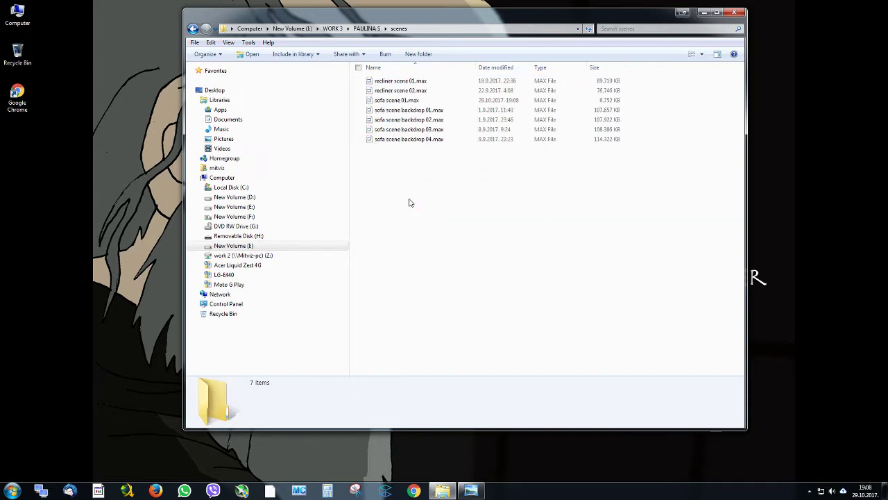
{"action": "left_click", "coordinate": [194, 29]}
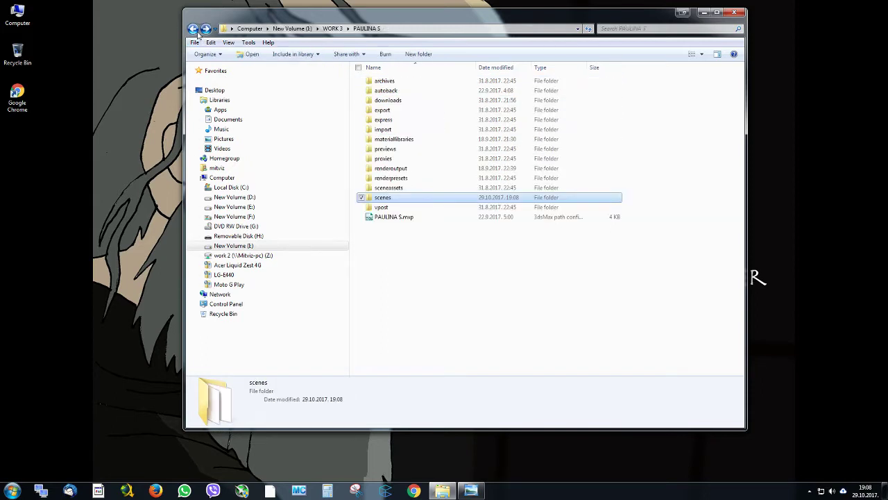
{"action": "double_click", "coordinate": [401, 199]}
{"action": "left_click_drag", "start_coordinate": [377, 17], "coordinate": [435, 27]}
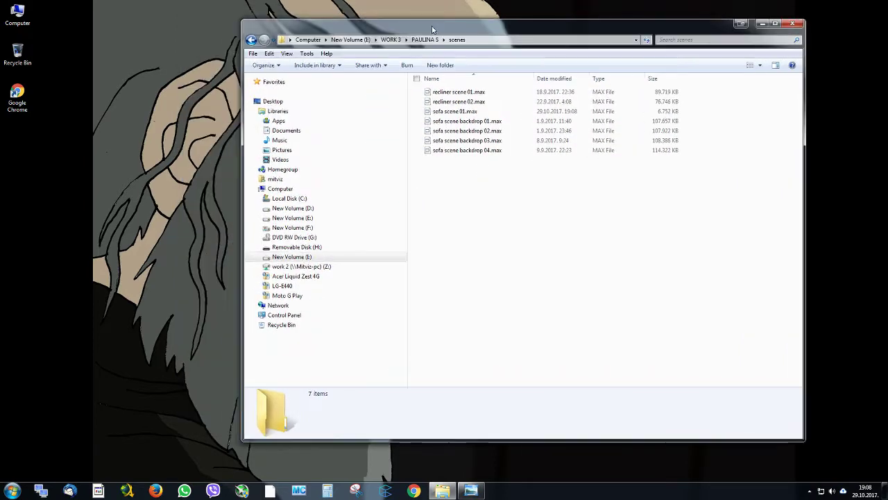
Launch 3ds Max 2015 and move the Explorer window off the main screen
{"action": "left_click", "coordinate": [3, 488]}
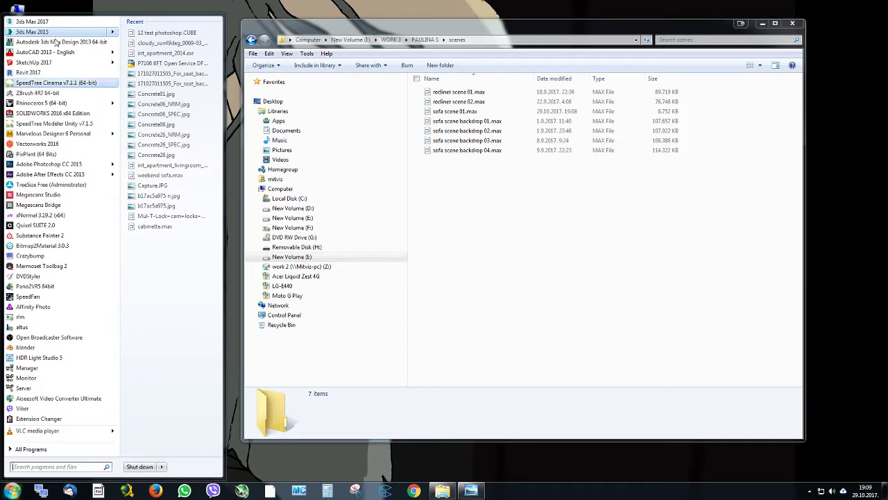
{"action": "left_click", "coordinate": [56, 32]}
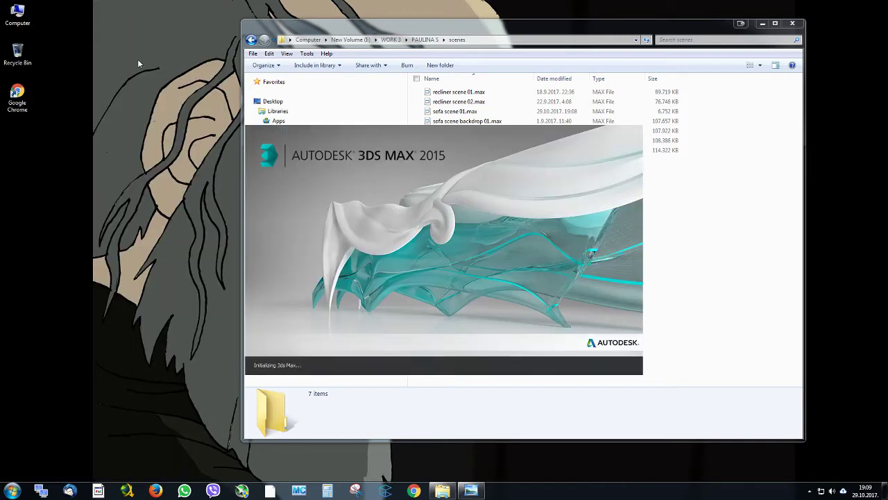
{"action": "left_click", "coordinate": [6, 495]}
{"action": "left_click", "coordinate": [5, 495]}
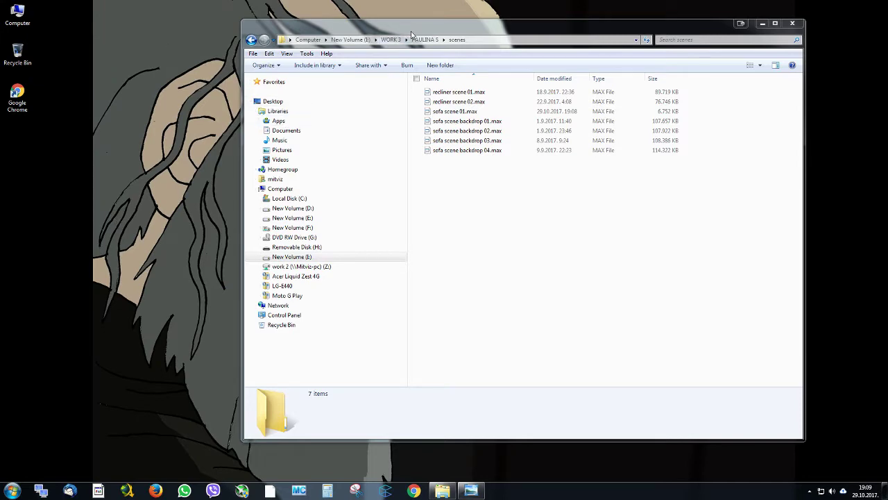
{"action": "left_click_drag", "start_coordinate": [412, 34], "coordinate": [887, 41]}
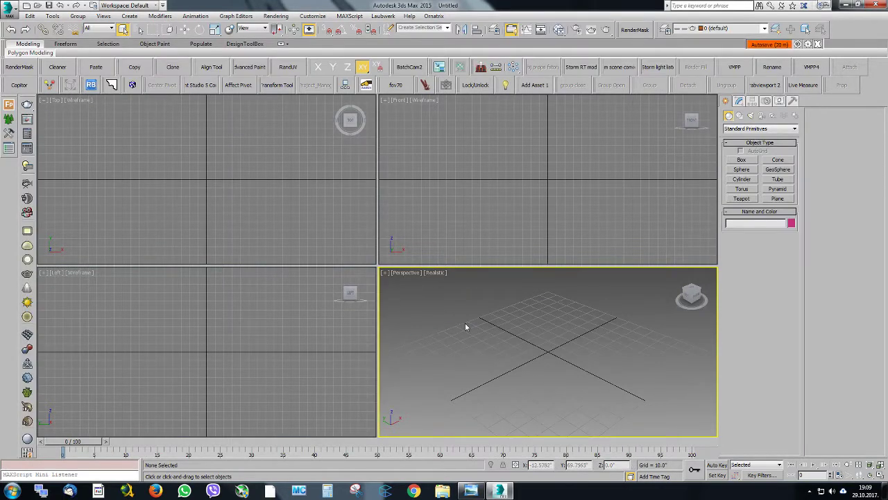
Set the current project folder to the client's folder inside WORK 3 on New Volume (I:)
{"action": "left_click", "coordinate": [93, 6]}
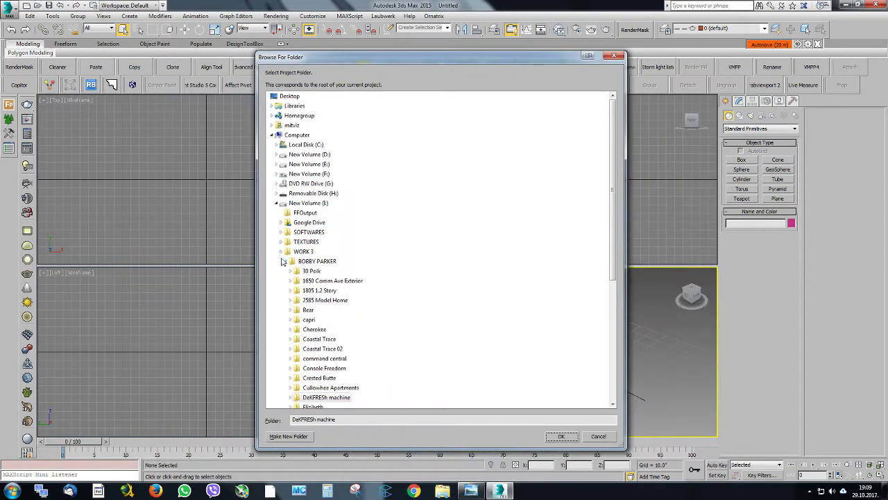
{"action": "left_click", "coordinate": [281, 260]}
{"action": "scroll", "coordinate": [444, 258], "scroll_direction": "down", "scroll_amount": 20}
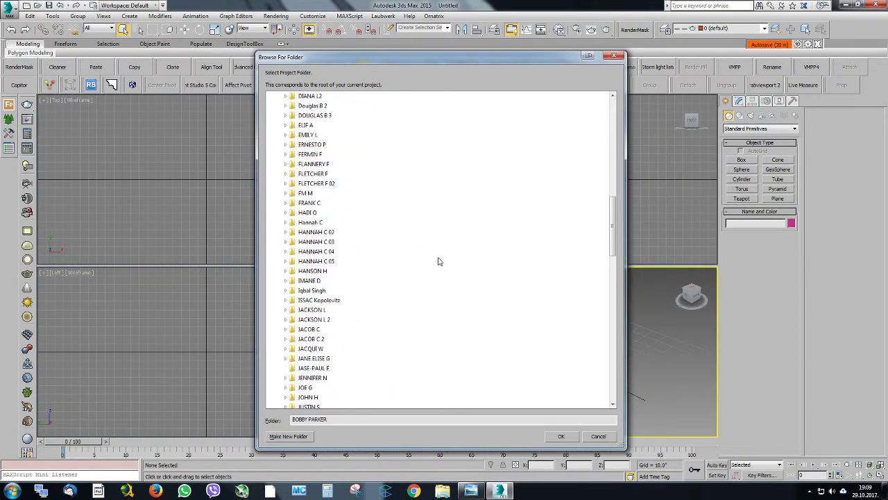
{"action": "scroll", "coordinate": [462, 258], "scroll_direction": "down", "scroll_amount": 2}
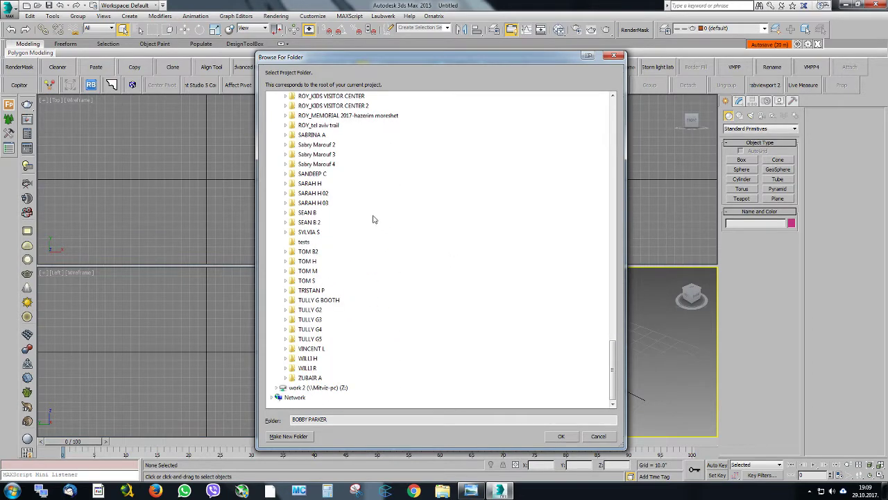
{"action": "scroll", "coordinate": [337, 185], "scroll_direction": "up", "scroll_amount": 8}
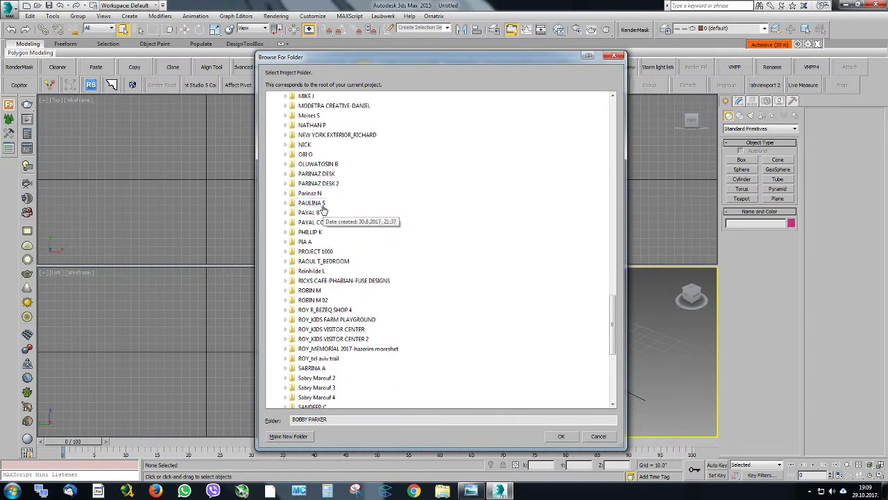
{"action": "left_click", "coordinate": [323, 205]}
{"action": "left_click", "coordinate": [562, 435]}
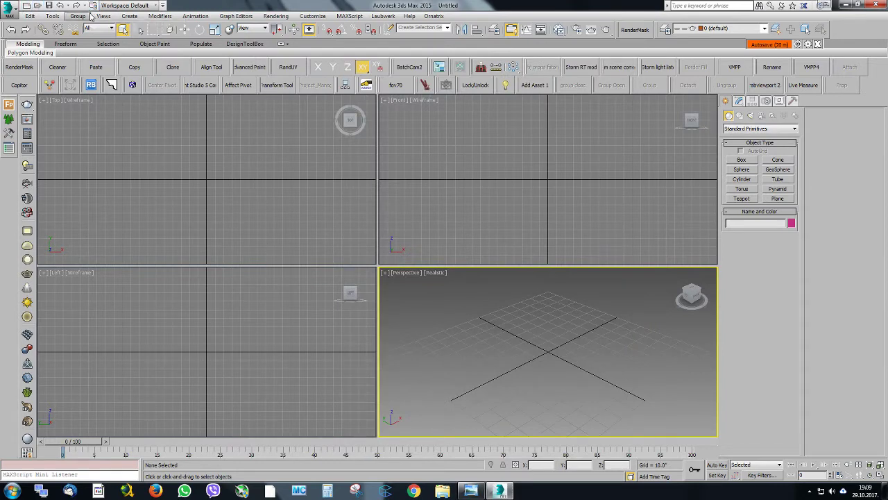
Open sofa scene 01.max from the client project's scenes folder
{"action": "key", "text": "ctrl+o"}
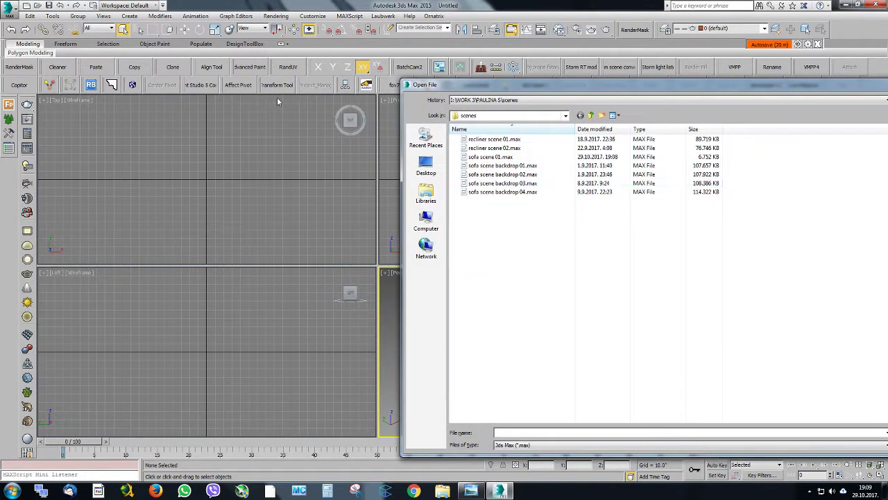
{"action": "left_click", "coordinate": [511, 157]}
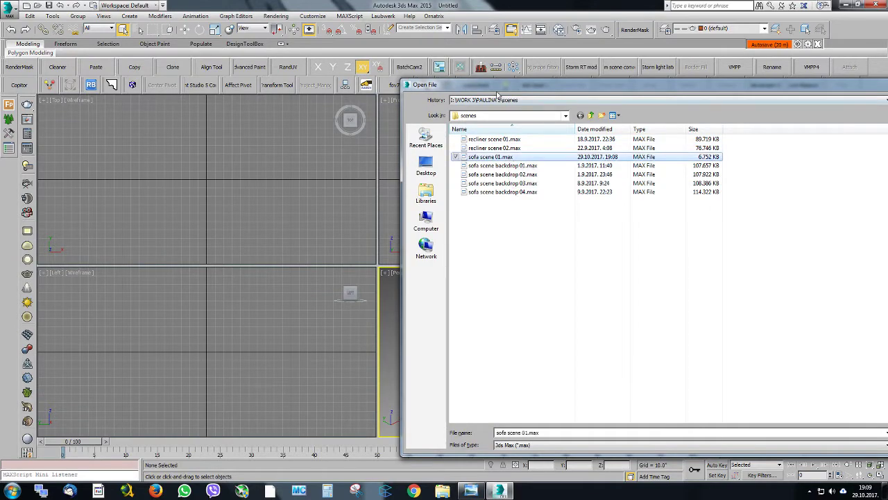
{"action": "left_click_drag", "start_coordinate": [495, 85], "coordinate": [290, 65]}
{"action": "left_click", "coordinate": [739, 416]}
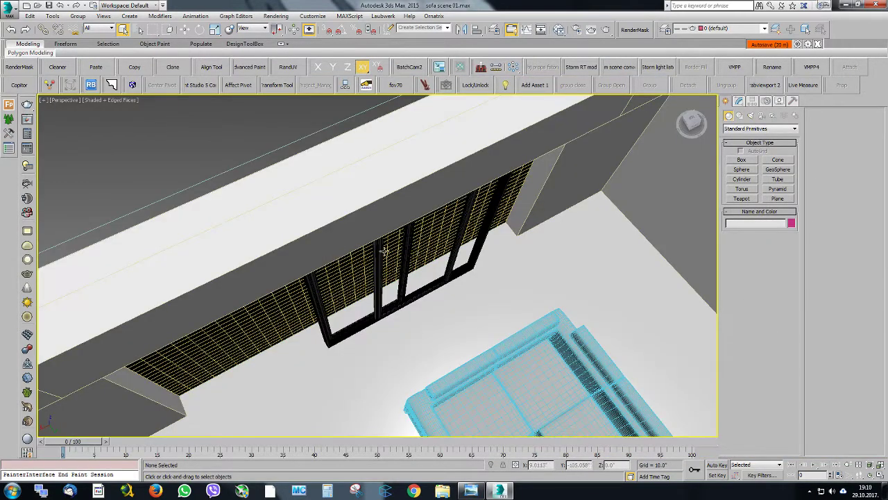
{"action": "left_click", "coordinate": [401, 247]}
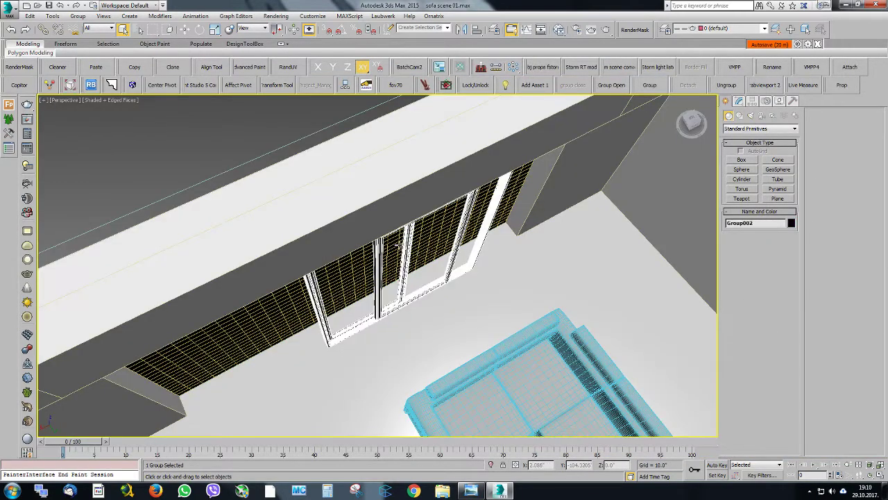
Move the window frame group along X against one side of the wall opening, at about X 117.36"
{"action": "middle_click_drag", "start_coordinate": [402, 246], "coordinate": [354, 248], "text": "alt"}
{"action": "scroll", "coordinate": [358, 256], "scroll_direction": "down", "scroll_amount": 5}
{"action": "scroll", "coordinate": [417, 236], "scroll_direction": "up", "scroll_amount": 5}
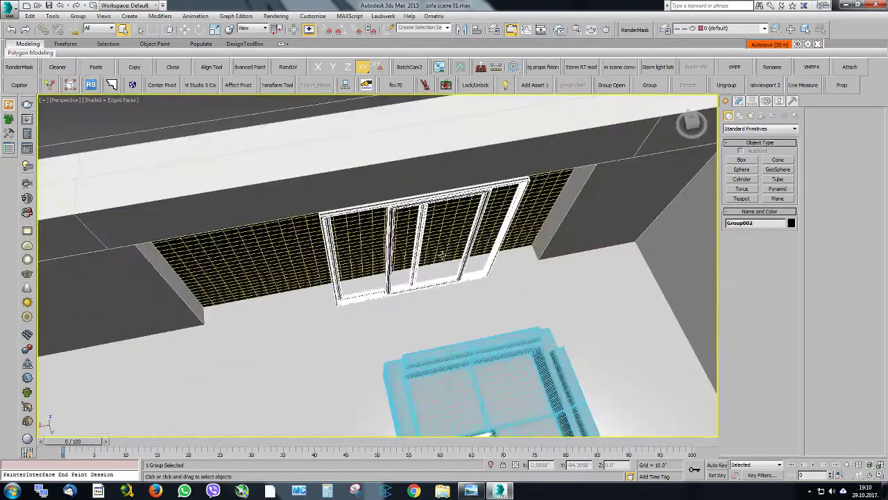
{"action": "key", "text": "w"}
{"action": "left_click_drag", "start_coordinate": [450, 259], "coordinate": [323, 269]}
{"action": "scroll", "coordinate": [198, 284], "scroll_direction": "up", "scroll_amount": 5}
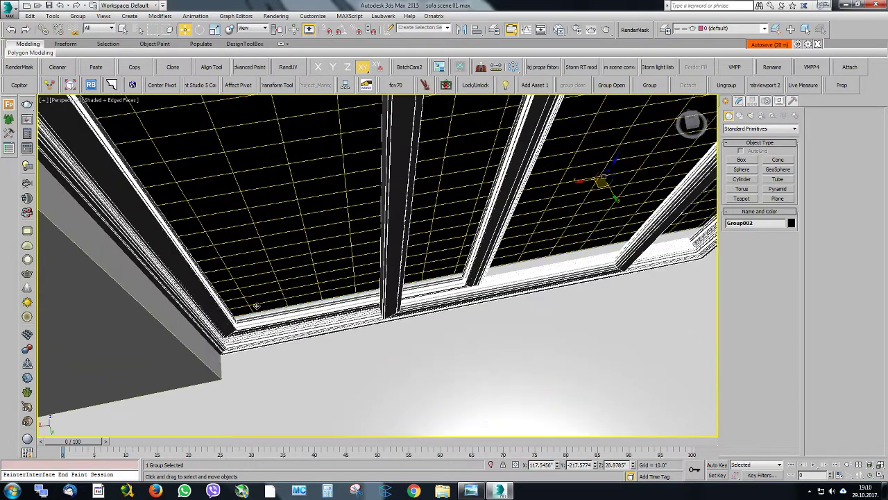
{"action": "left_click_drag", "start_coordinate": [581, 181], "coordinate": [581, 182]}
{"action": "scroll", "coordinate": [581, 182], "scroll_direction": "down", "scroll_amount": 6}
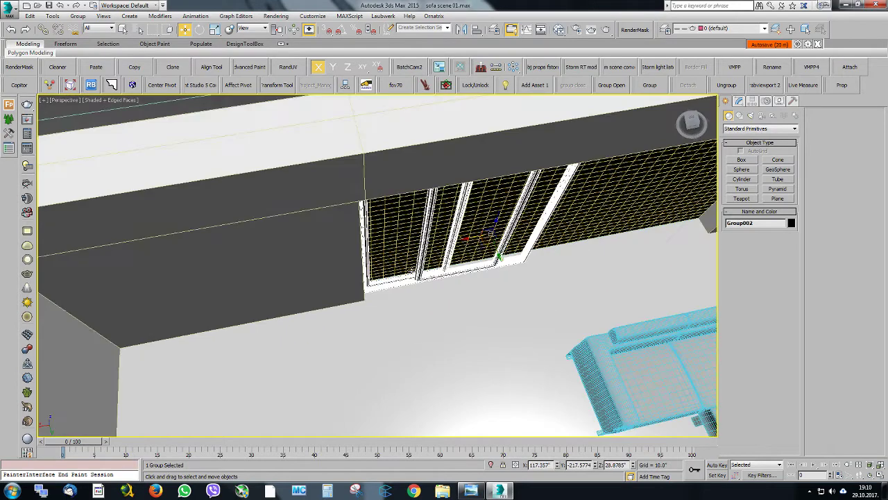
Check the reference photo and move the window frame along X to the opposite end of the opening, at about X 38.24"
{"action": "left_click", "coordinate": [471, 492]}
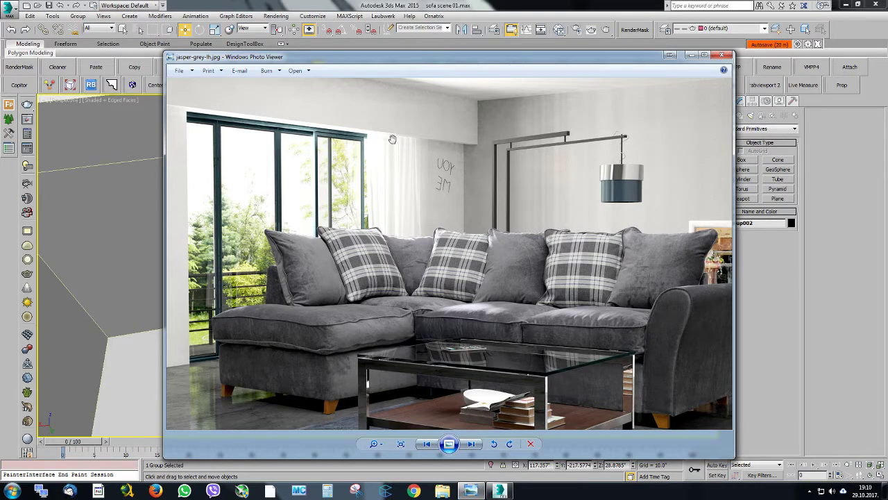
{"action": "left_click_drag", "start_coordinate": [394, 59], "coordinate": [887, 144]}
{"action": "middle_click_drag", "start_coordinate": [427, 233], "coordinate": [295, 264]}
{"action": "left_click_drag", "start_coordinate": [328, 281], "coordinate": [509, 246]}
{"action": "scroll", "coordinate": [551, 245], "scroll_direction": "up", "scroll_amount": 4}
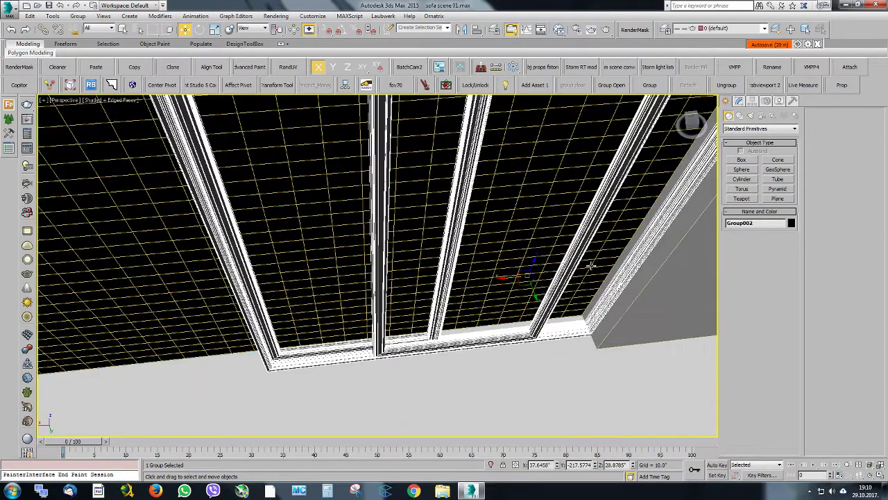
{"action": "middle_click_drag", "start_coordinate": [591, 266], "coordinate": [507, 257]}
{"action": "scroll", "coordinate": [484, 276], "scroll_direction": "up", "scroll_amount": 2}
{"action": "left_click_drag", "start_coordinate": [420, 262], "coordinate": [420, 262]}
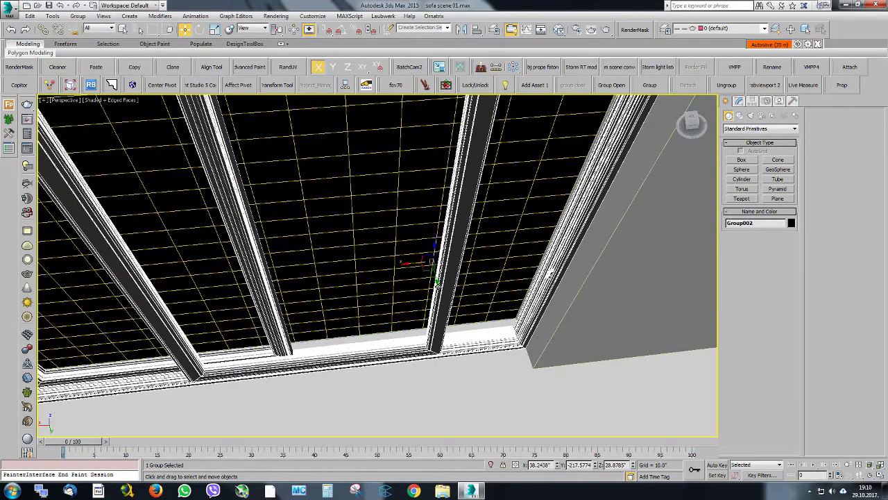
Nudge the window frame along X toward the opening's corner, to about X 38.2", and inspect the joint from below
{"action": "middle_click_drag", "start_coordinate": [531, 274], "coordinate": [466, 287], "text": "alt"}
{"action": "scroll", "coordinate": [445, 327], "scroll_direction": "up", "scroll_amount": 4}
{"action": "scroll", "coordinate": [445, 327], "scroll_direction": "up", "scroll_amount": 3}
{"action": "left_click_drag", "start_coordinate": [446, 329], "coordinate": [446, 325]}
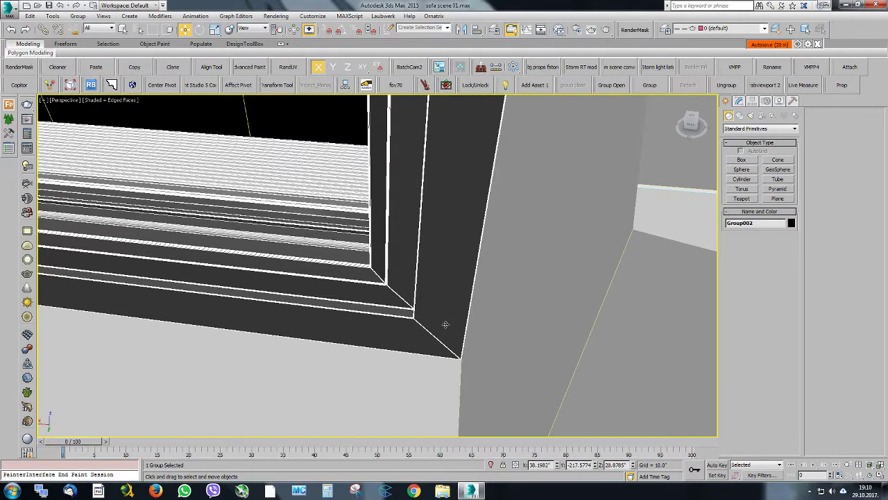
{"action": "middle_click_drag", "start_coordinate": [471, 317], "coordinate": [575, 205], "text": "alt"}
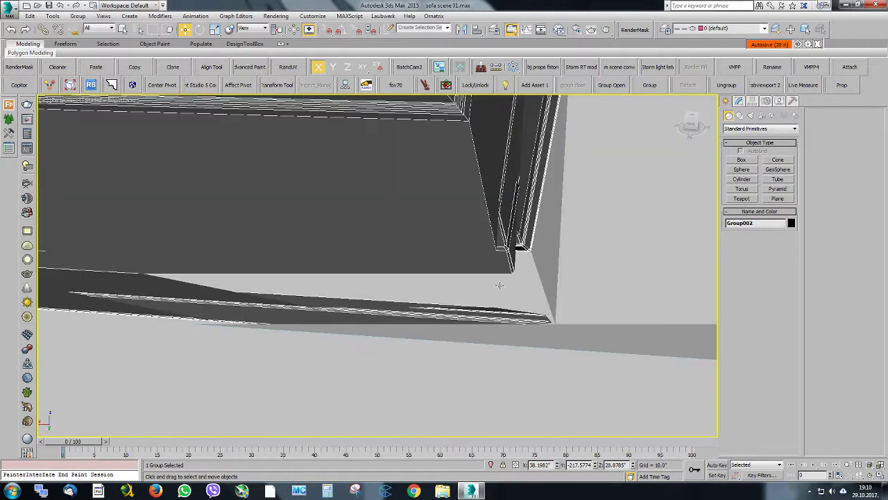
{"action": "middle_click_drag", "start_coordinate": [499, 285], "coordinate": [484, 292], "text": "alt"}
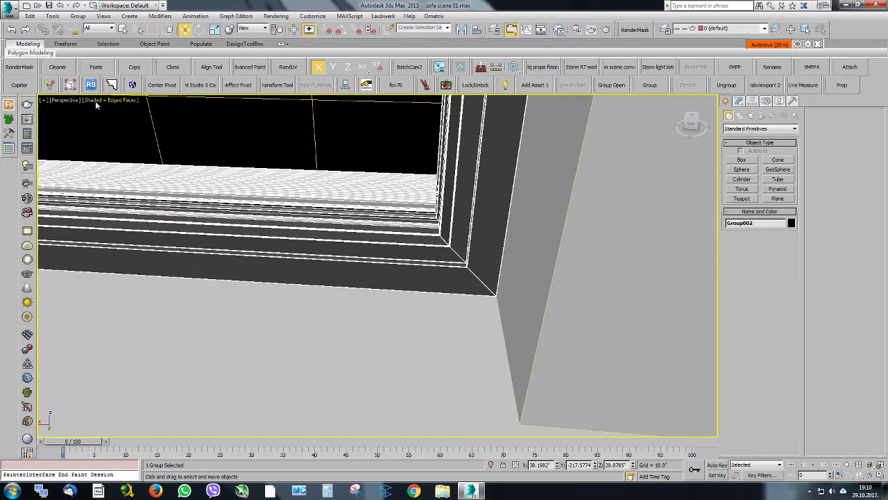
Review the viewport's visual style configuration and compare the frame corner with and without edged faces
{"action": "left_click", "coordinate": [45, 99]}
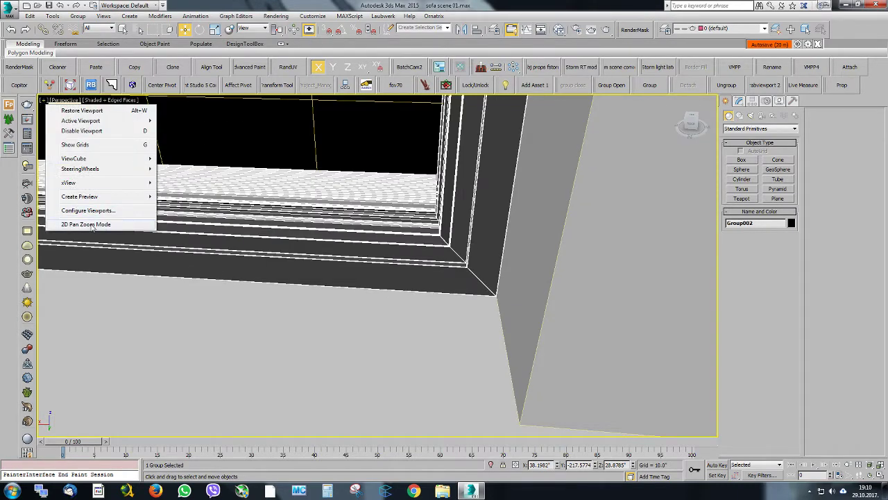
{"action": "left_click", "coordinate": [99, 211]}
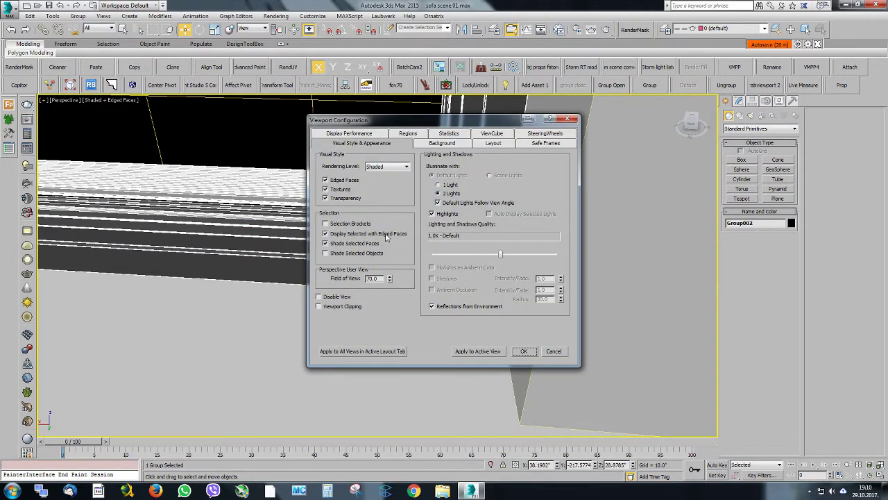
{"action": "left_click", "coordinate": [524, 351]}
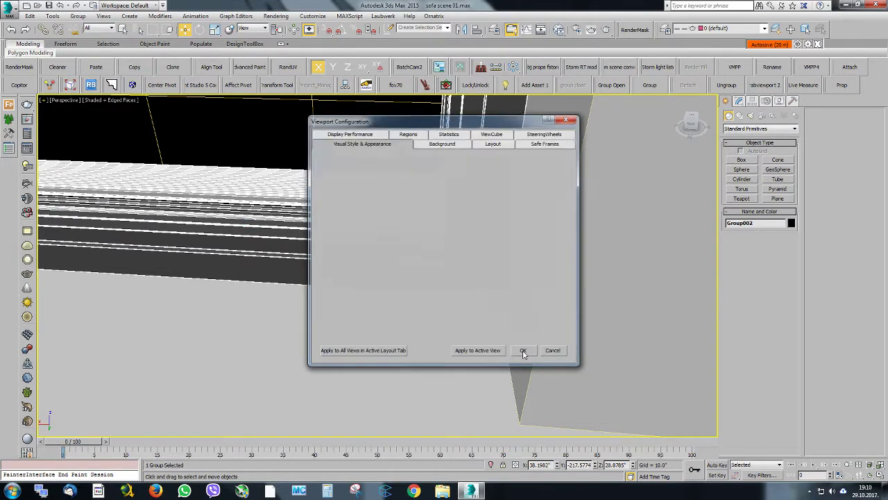
{"action": "key", "text": "F4"}
{"action": "key", "text": "F4"}
{"action": "key", "text": "F4"}
Fine-tune the window frame along X to sit flush with the wall corner, at X 38.201", keeping edged faces on
{"action": "scroll", "coordinate": [490, 275], "scroll_direction": "up", "scroll_amount": 3}
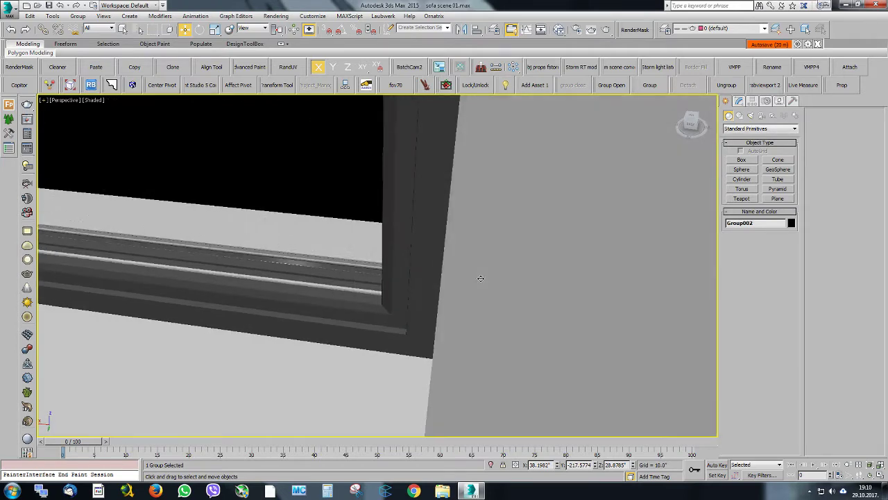
{"action": "scroll", "coordinate": [427, 319], "scroll_direction": "up", "scroll_amount": 3}
{"action": "key", "text": "F4"}
{"action": "key", "text": "F4"}
{"action": "key", "text": "F4"}
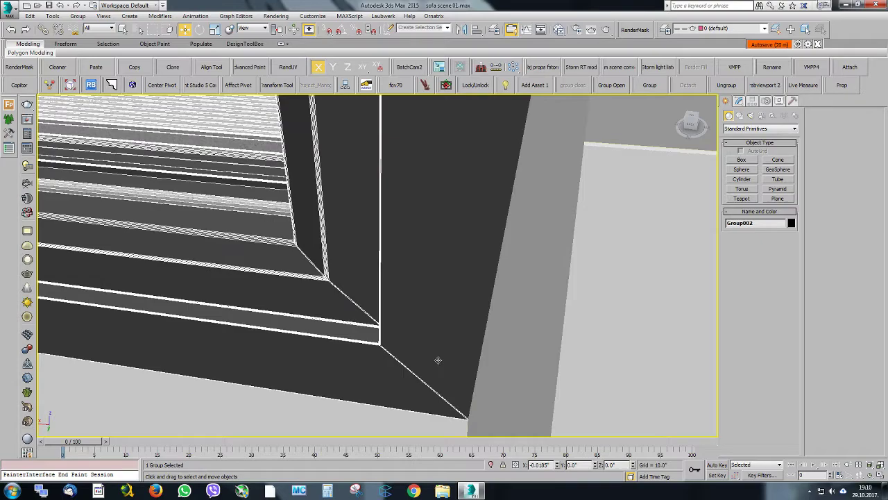
{"action": "left_click_drag", "start_coordinate": [438, 360], "coordinate": [437, 358]}
{"action": "scroll", "coordinate": [451, 336], "scroll_direction": "down", "scroll_amount": 10}
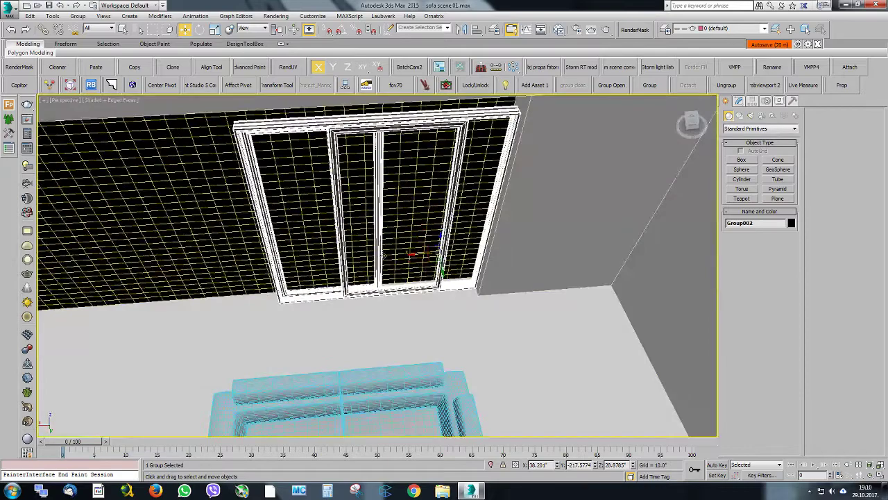
Add an Edit Poly modifier to the window group and raise its top vertices to the top of the opening
{"action": "middle_click_drag", "start_coordinate": [383, 256], "coordinate": [579, 206]}
{"action": "left_click", "coordinate": [740, 102]}
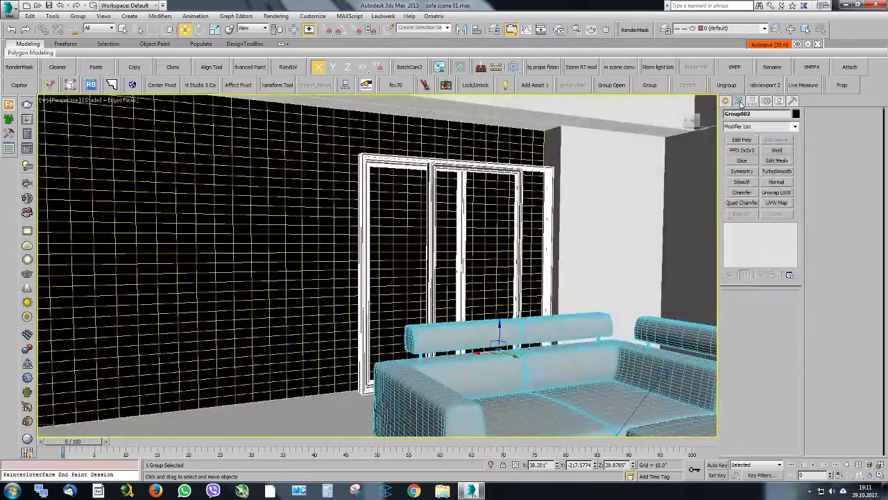
{"action": "left_click", "coordinate": [742, 140]}
{"action": "left_click", "coordinate": [821, 124]}
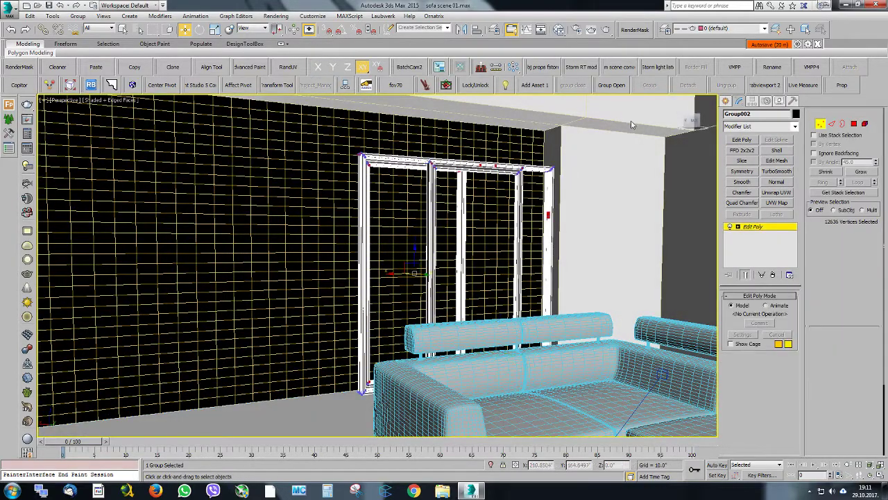
{"action": "left_click_drag", "start_coordinate": [627, 125], "coordinate": [240, 237]}
{"action": "scroll", "coordinate": [452, 178], "scroll_direction": "up", "scroll_amount": 3}
{"action": "middle_click_drag", "start_coordinate": [409, 156], "coordinate": [409, 176]}
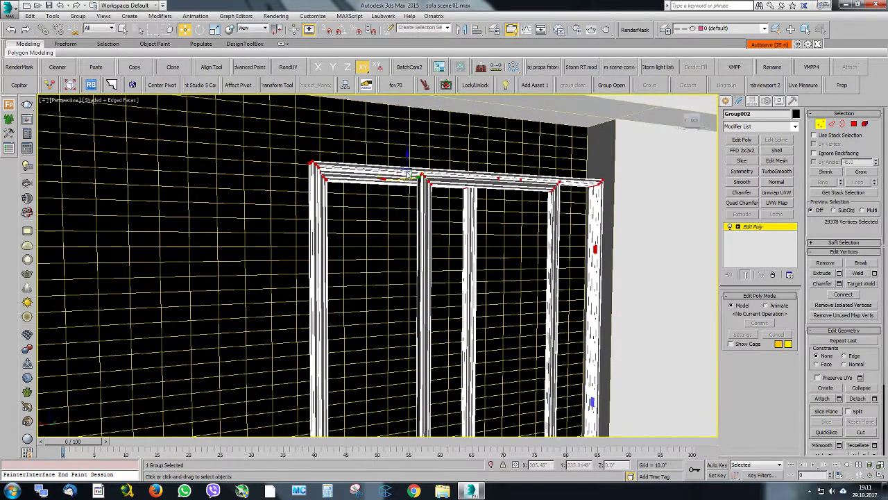
{"action": "left_click_drag", "start_coordinate": [409, 158], "coordinate": [421, 101]}
{"action": "left_click", "coordinate": [755, 228]}
Clone the window group along X as one copy beside the original, at about X 96.15"
{"action": "middle_click_drag", "start_coordinate": [352, 138], "coordinate": [430, 190], "text": "alt"}
{"action": "scroll", "coordinate": [347, 190], "scroll_direction": "down", "scroll_amount": 5}
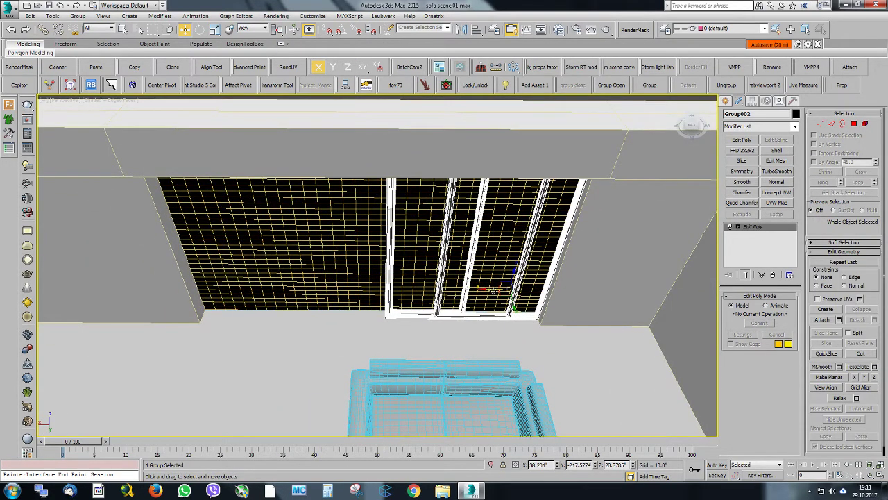
{"action": "left_click_drag", "start_coordinate": [493, 290], "coordinate": [320, 290], "text": "shift"}
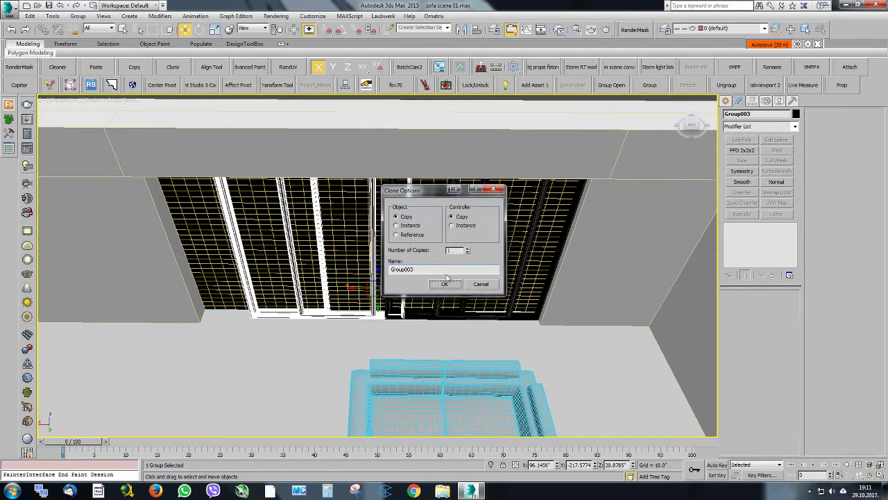
{"action": "left_click", "coordinate": [445, 282]}
Select the front glass pane element of the copied window in Edit Poly and isolate the window
{"action": "left_click", "coordinate": [771, 228]}
{"action": "middle_click_drag", "start_coordinate": [494, 207], "coordinate": [341, 219], "text": "alt"}
{"action": "scroll", "coordinate": [341, 220], "scroll_direction": "up", "scroll_amount": 3}
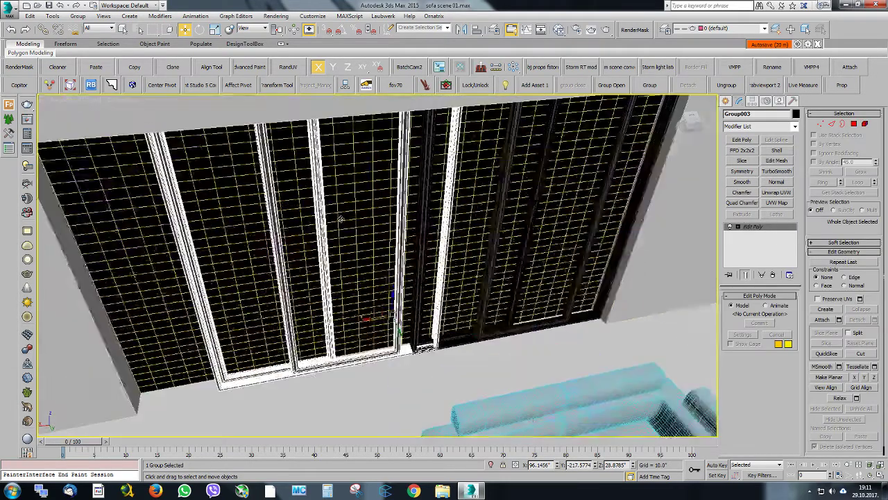
{"action": "left_click", "coordinate": [864, 125]}
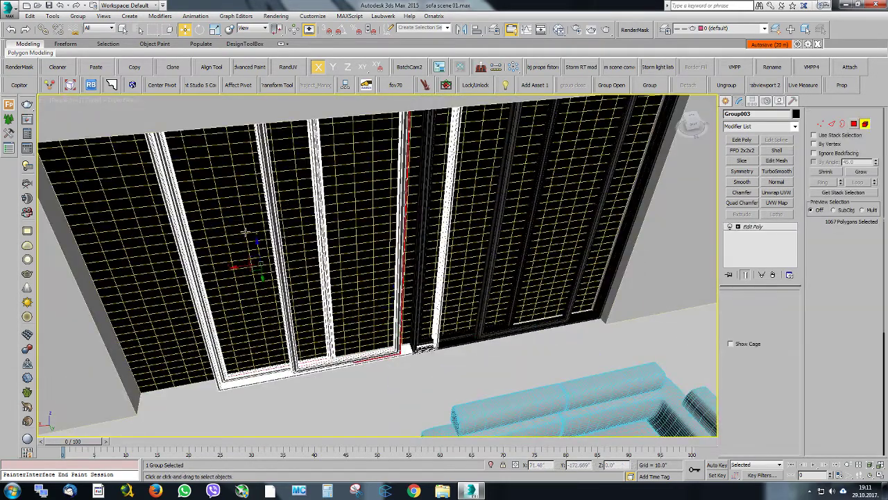
{"action": "left_click", "coordinate": [277, 222]}
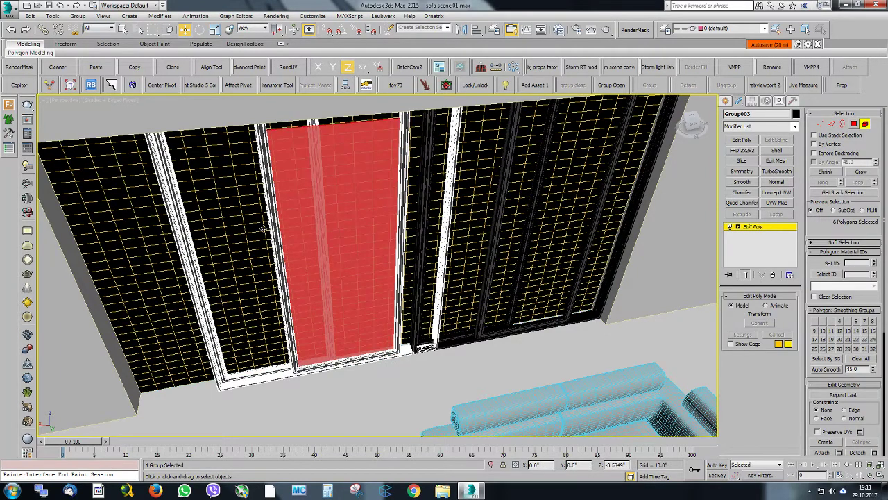
{"action": "middle_click_drag", "start_coordinate": [273, 231], "coordinate": [334, 216], "text": "alt"}
{"action": "key", "text": "alt+q"}
{"action": "key", "text": "z"}
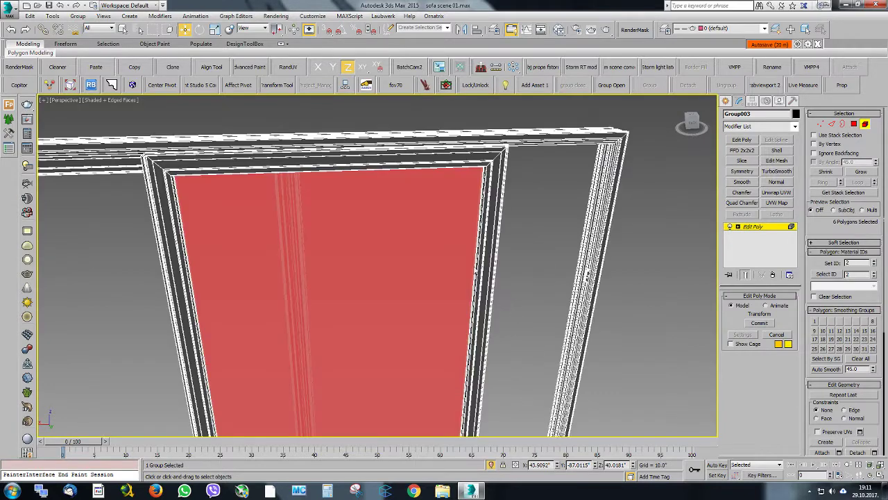
Leave element editing, open the copied window group and delete its front sash frame
{"action": "key", "text": "ctrl+i"}
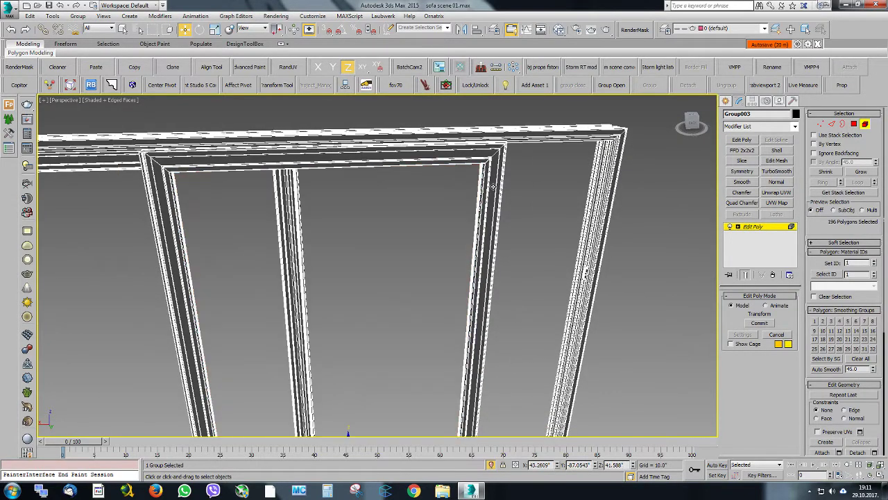
{"action": "left_click", "coordinate": [767, 228]}
{"action": "left_click", "coordinate": [614, 85]}
{"action": "left_click", "coordinate": [490, 184]}
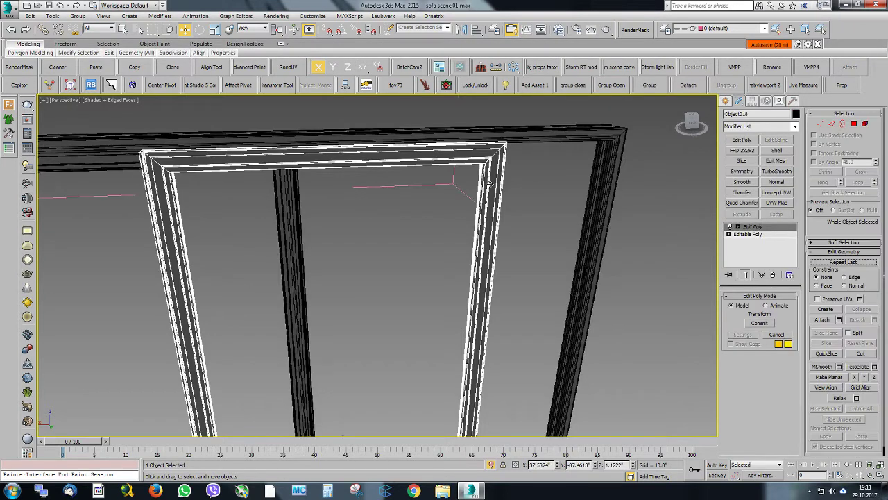
{"action": "key", "text": "Delete"}
Clone the remaining sash frame along X into the empty half of the copied window
{"action": "left_click", "coordinate": [301, 197]}
{"action": "scroll", "coordinate": [301, 198], "scroll_direction": "down", "scroll_amount": 5}
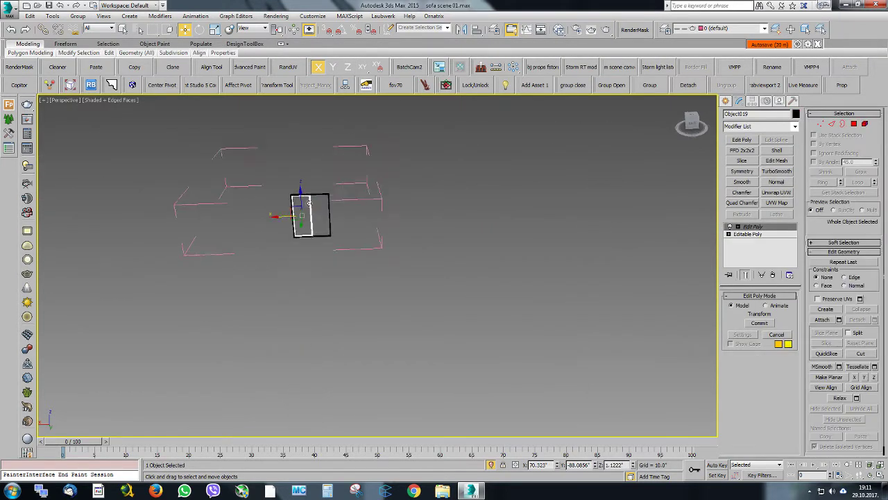
{"action": "scroll", "coordinate": [308, 197], "scroll_direction": "up", "scroll_amount": 7}
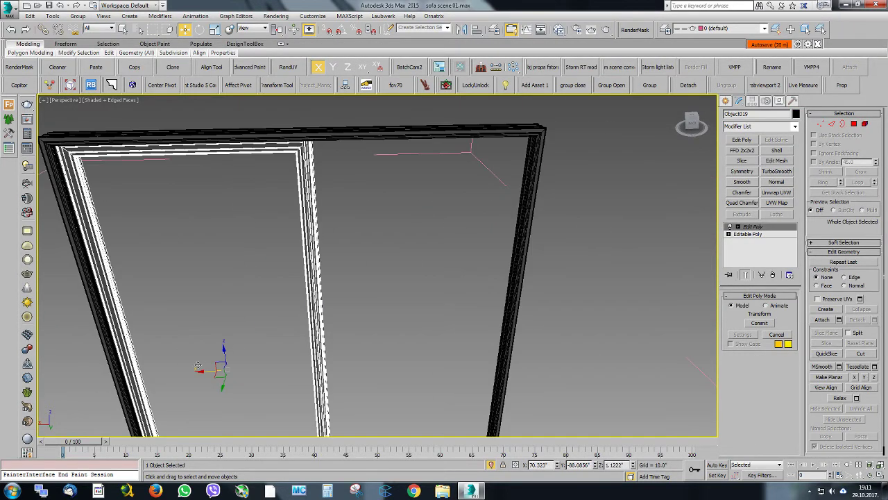
{"action": "left_click_drag", "start_coordinate": [202, 369], "coordinate": [399, 352], "text": "shift"}
{"action": "left_click", "coordinate": [444, 284]}
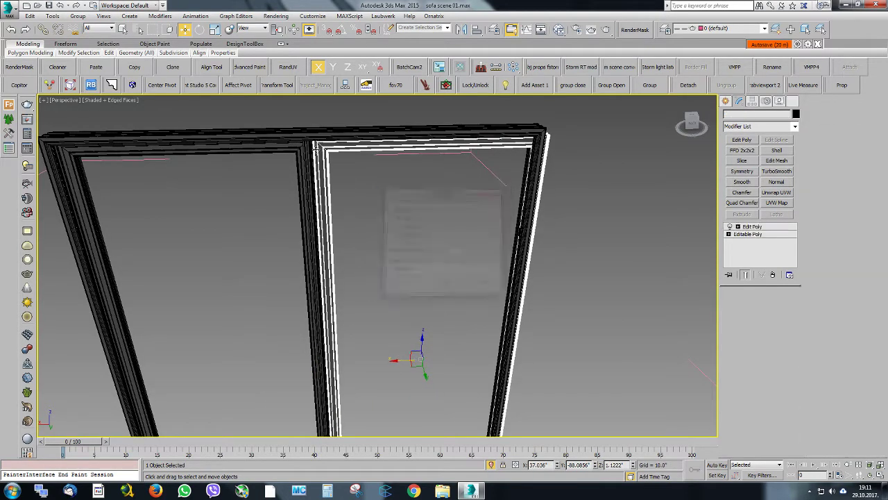
Nudge the cloned sash along X so its edge meets the neighbouring sash at the centre of the window
{"action": "scroll", "coordinate": [323, 147], "scroll_direction": "up", "scroll_amount": 8}
{"action": "left_click_drag", "start_coordinate": [332, 152], "coordinate": [314, 152]}
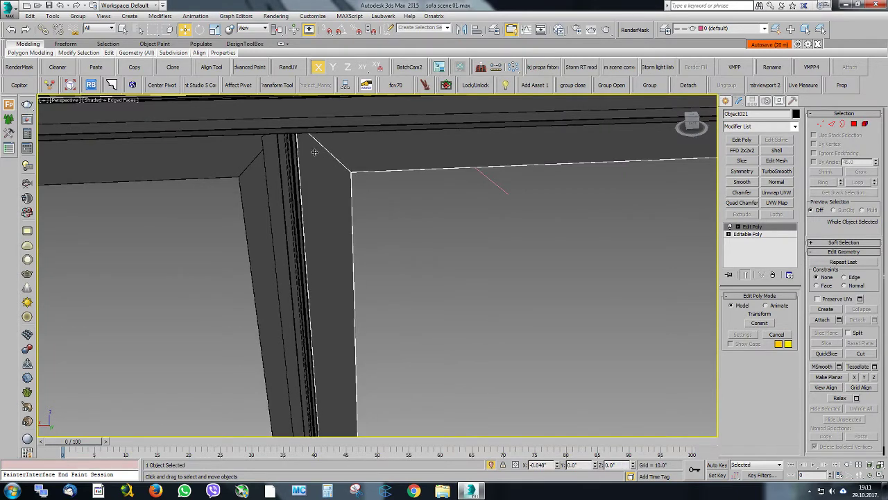
{"action": "scroll", "coordinate": [312, 148], "scroll_direction": "down", "scroll_amount": 10}
Move the side vertices of the copied window's outer frame along X in Edit Poly to fit against the sash, leaving vertex editing
{"action": "left_click", "coordinate": [359, 129]}
{"action": "left_click", "coordinate": [821, 125]}
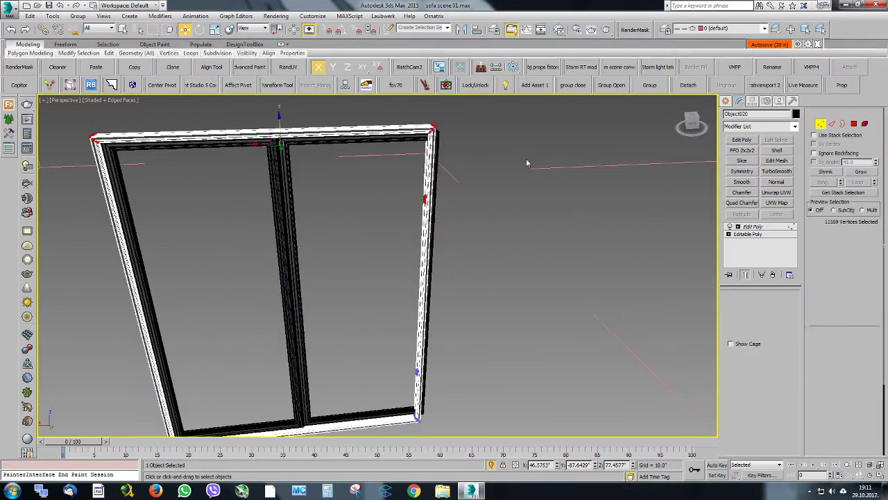
{"action": "scroll", "coordinate": [417, 174], "scroll_direction": "down", "scroll_amount": 4}
{"action": "scroll", "coordinate": [413, 277], "scroll_direction": "up", "scroll_amount": 5}
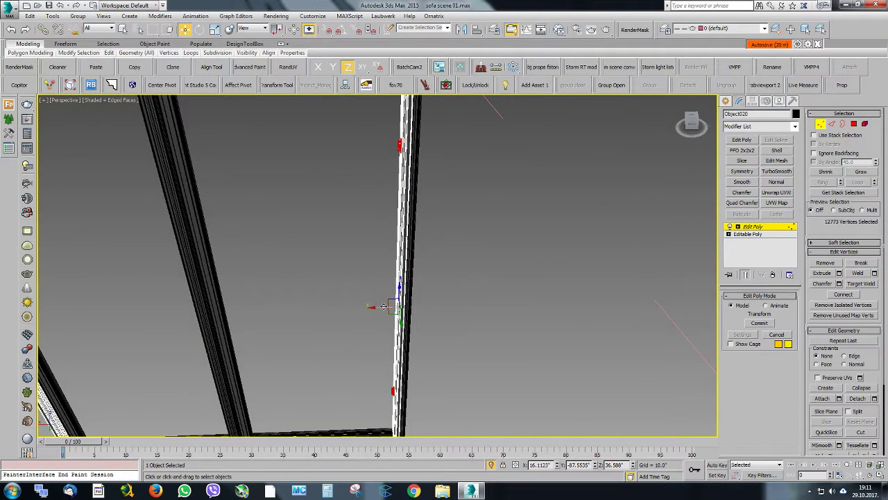
{"action": "left_click_drag", "start_coordinate": [383, 306], "coordinate": [414, 306]}
{"action": "scroll", "coordinate": [449, 195], "scroll_direction": "down", "scroll_amount": 6}
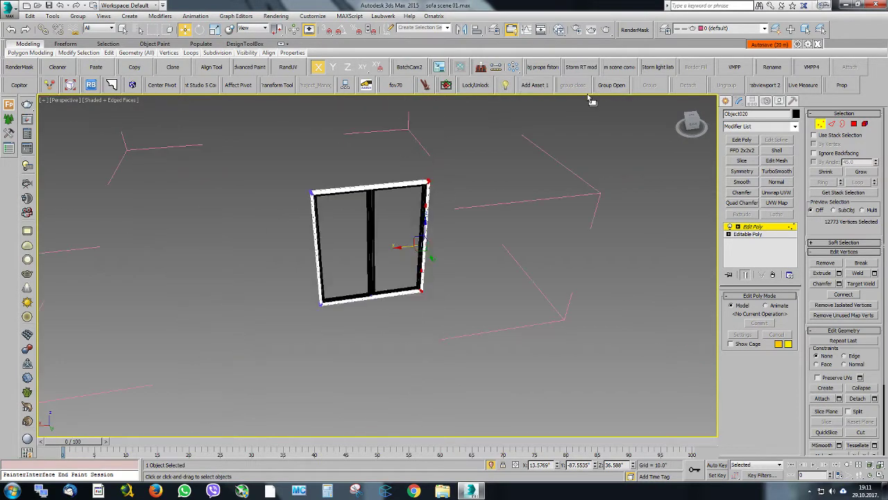
{"action": "left_click", "coordinate": [755, 227]}
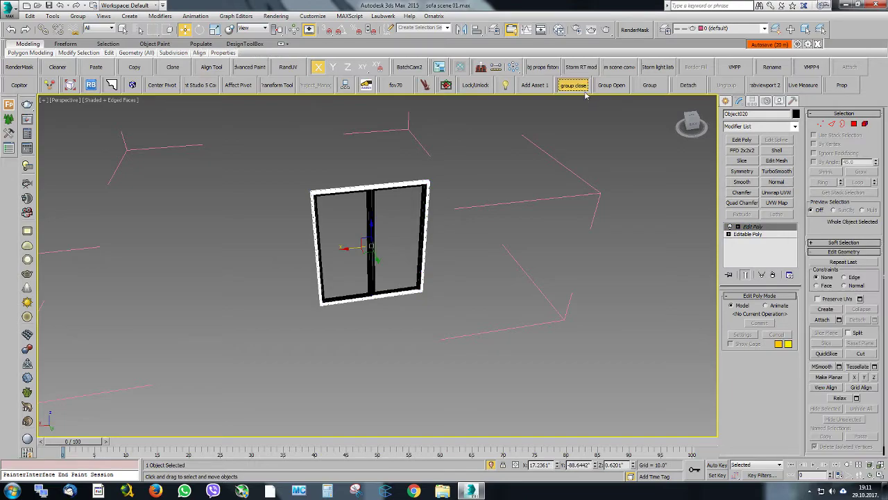
Close the window group, exit isolation and nudge the group along X until its frame meets the neighbouring window
{"action": "left_click", "coordinate": [573, 84]}
{"action": "left_click", "coordinate": [490, 464]}
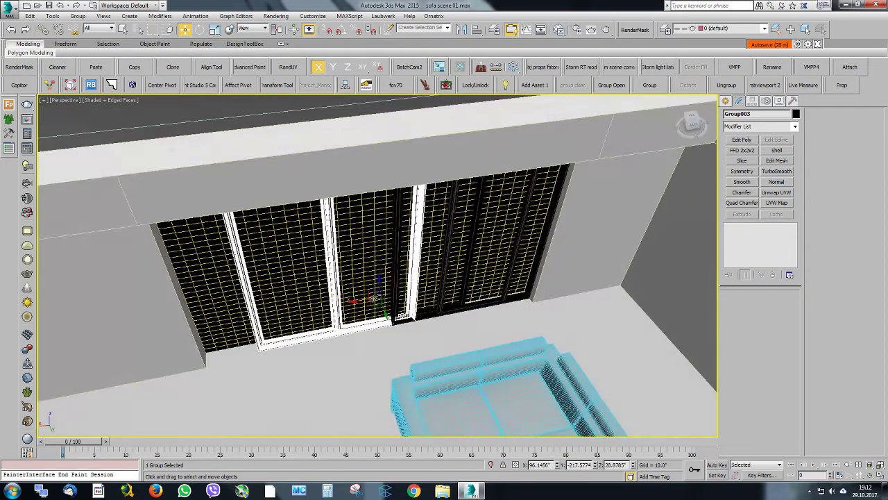
{"action": "scroll", "coordinate": [412, 292], "scroll_direction": "up", "scroll_amount": 6}
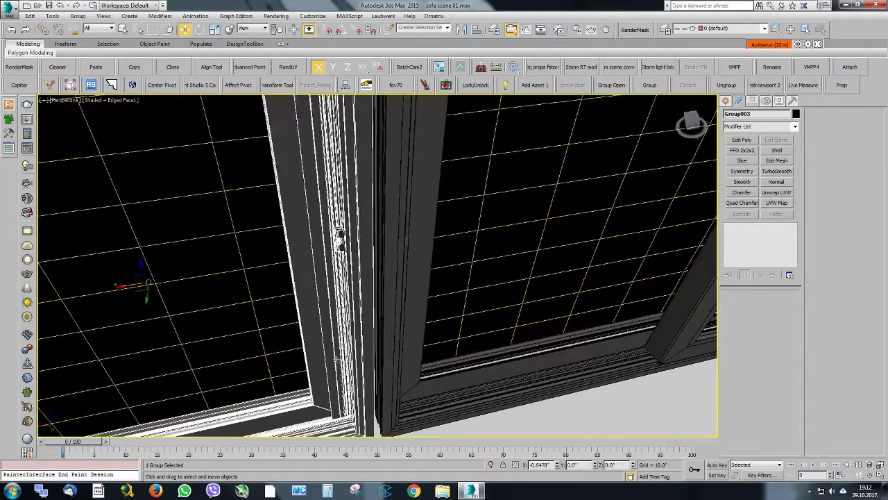
{"action": "left_click_drag", "start_coordinate": [344, 356], "coordinate": [342, 356]}
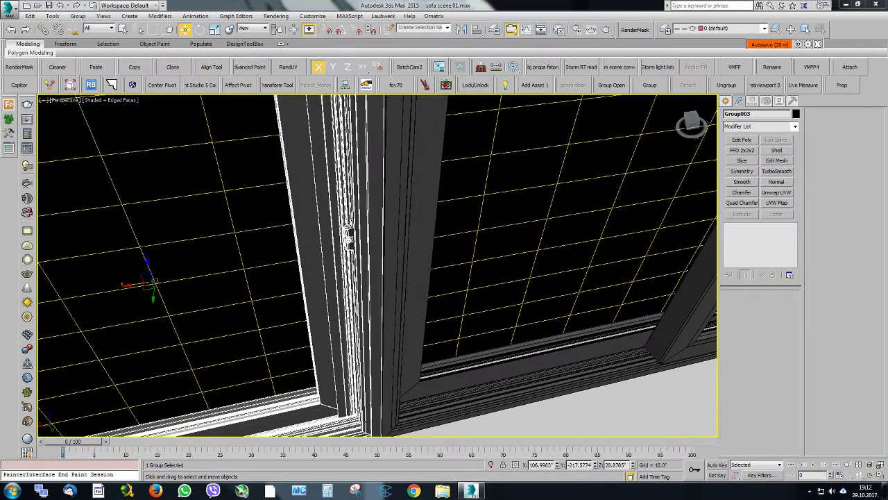
{"action": "scroll", "coordinate": [411, 258], "scroll_direction": "down", "scroll_amount": 8}
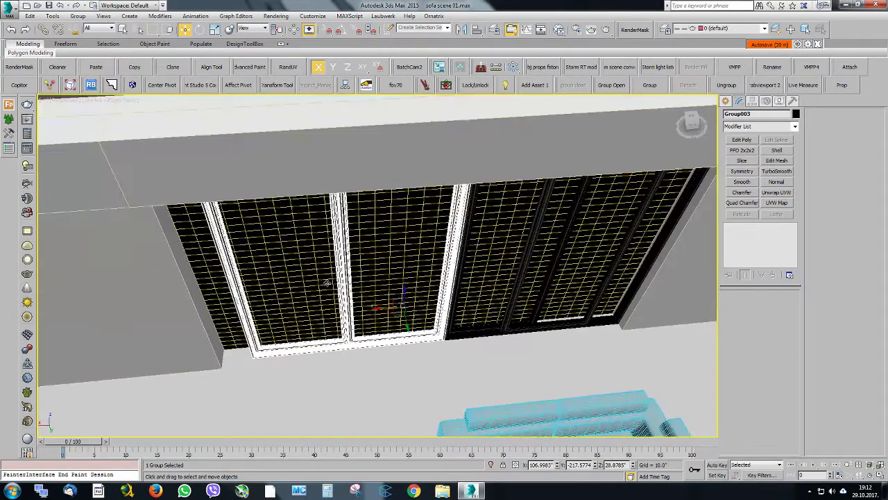
Add Edit Poly to the window group and move its outer side vertices along X to the edge of the wall opening
{"action": "middle_click_drag", "start_coordinate": [327, 282], "coordinate": [306, 271], "text": "alt"}
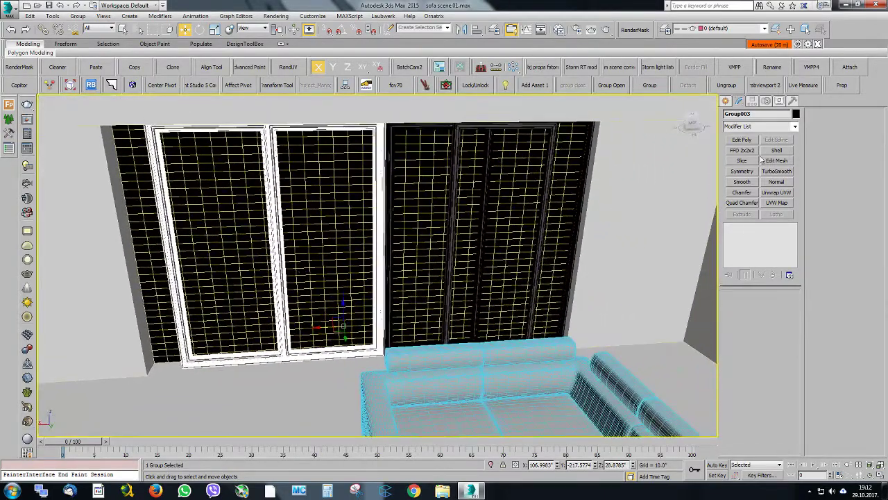
{"action": "left_click", "coordinate": [742, 139]}
{"action": "left_click", "coordinate": [820, 124]}
{"action": "key", "text": "z"}
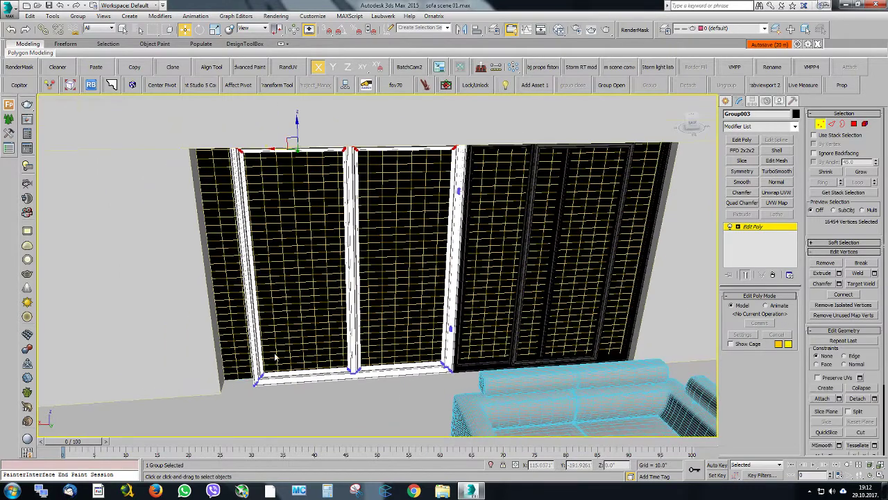
{"action": "left_click_drag", "start_coordinate": [167, 113], "coordinate": [166, 114]}
{"action": "left_click_drag", "start_coordinate": [229, 276], "coordinate": [192, 272]}
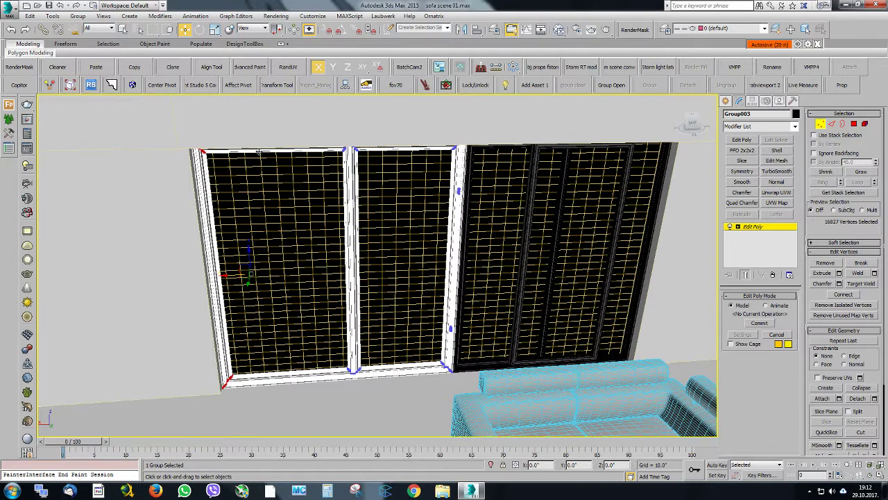
Move the central mullion's vertices along X to even out the two panes, and leave vertex editing
{"action": "left_click_drag", "start_coordinate": [294, 410], "coordinate": [396, 114]}
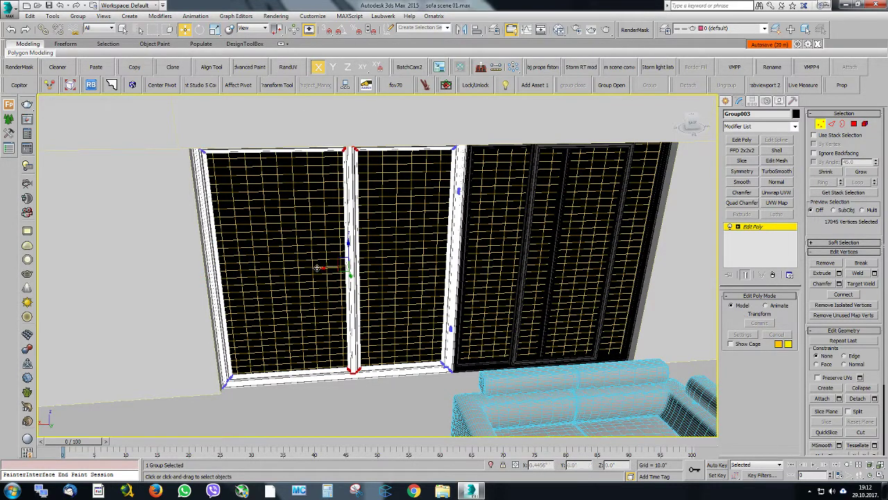
{"action": "left_click_drag", "start_coordinate": [321, 267], "coordinate": [306, 268]}
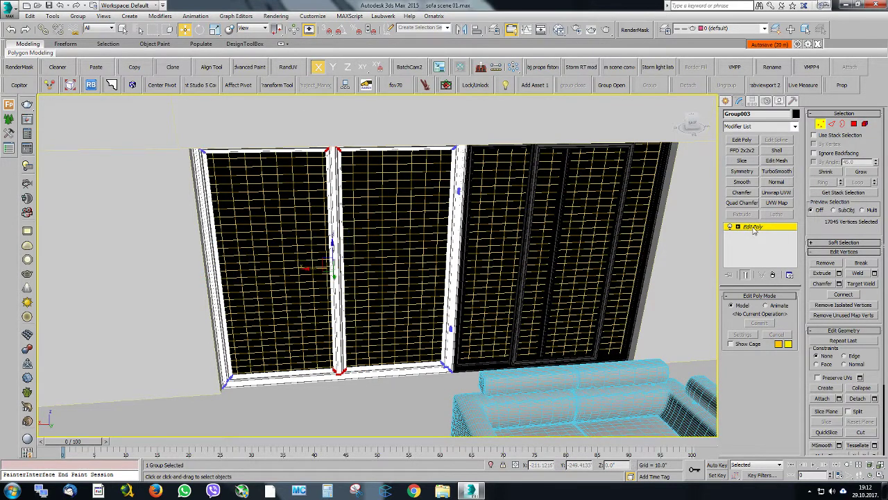
{"action": "left_click", "coordinate": [755, 230]}
{"action": "middle_click_drag", "start_coordinate": [456, 248], "coordinate": [462, 202], "text": "alt"}
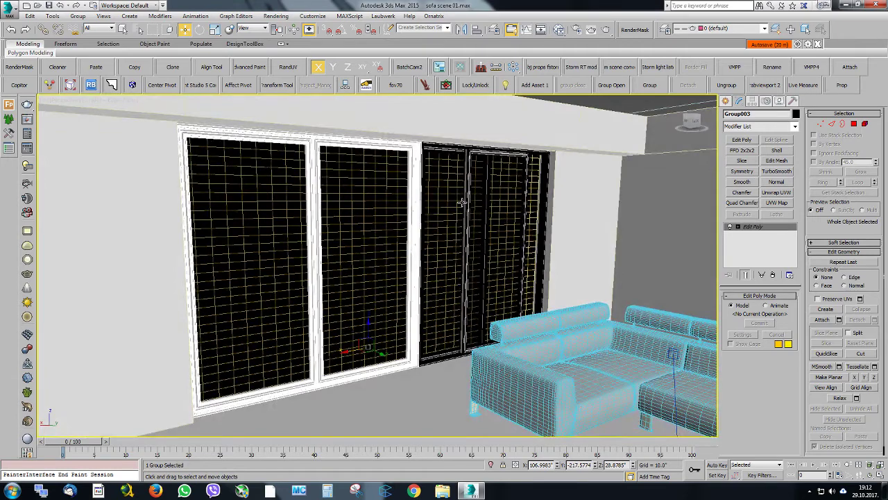
Switch the viewport to the camera view and start the FStorm real-time render, moving its window off the viewport's window frames
{"action": "key", "text": "c"}
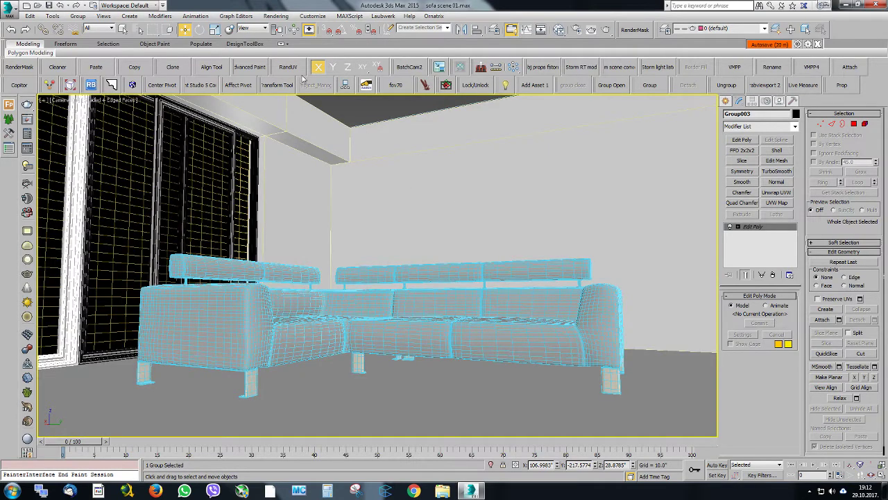
{"action": "left_click", "coordinate": [580, 67]}
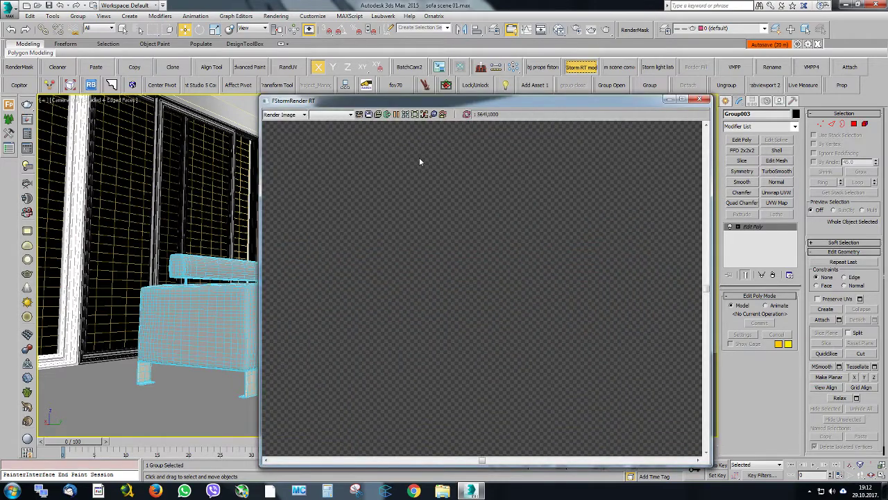
{"action": "left_click_drag", "start_coordinate": [387, 103], "coordinate": [475, 93]}
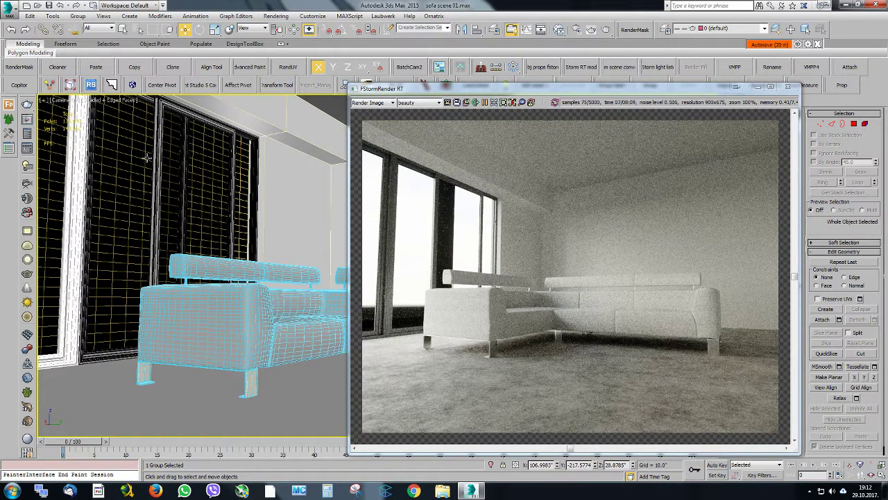
Examine the sofa and windows from a perspective angle in the live render, and return to the camera view
{"action": "left_click", "coordinate": [191, 266]}
{"action": "key", "text": "p"}
{"action": "middle_click_drag", "start_coordinate": [190, 266], "coordinate": [175, 292], "text": "alt"}
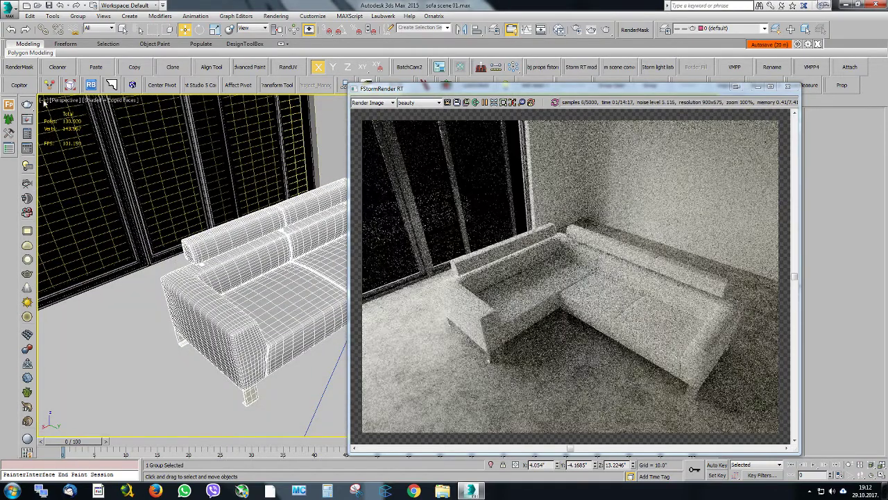
{"action": "middle_click_drag", "start_coordinate": [201, 286], "coordinate": [208, 276], "text": "alt"}
{"action": "key", "text": "c"}
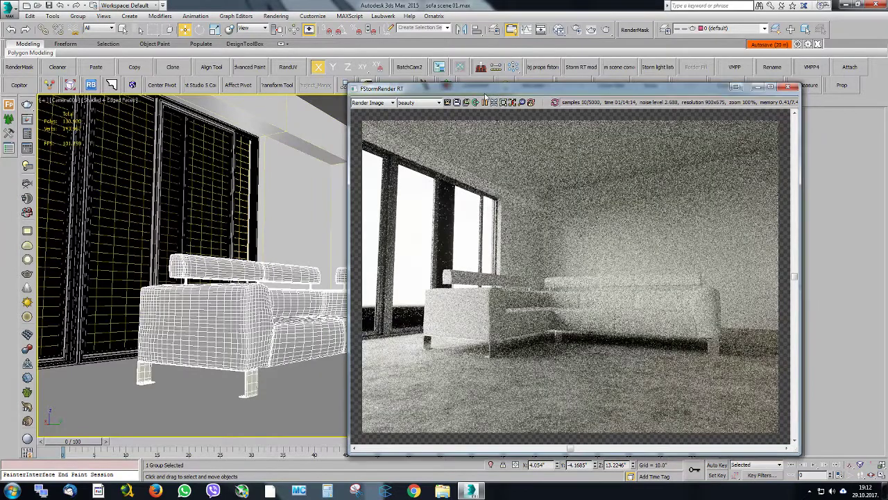
Select the view's camera, apply a Camera Correction modifier to it and move the render window clear of the modifier settings
{"action": "mouse_move", "coordinate": [480, 90]}
{"action": "left_mouse_down"}
{"action": "mouse_move", "coordinate": [361, 81]}
{"action": "mouse_move", "coordinate": [367, 96]}
{"action": "mouse_move", "coordinate": [471, 101]}
{"action": "left_mouse_up"}
{"action": "right_click", "coordinate": [215, 183]}
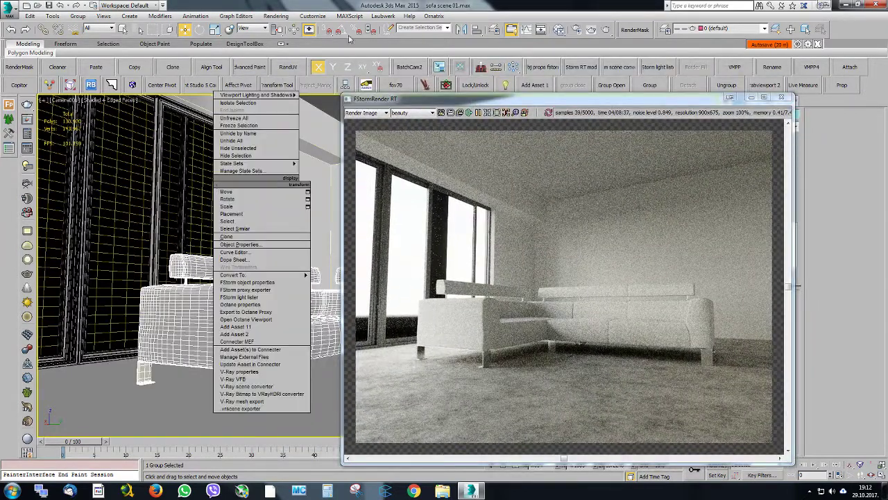
{"action": "left_click", "coordinate": [357, 10]}
{"action": "left_click", "coordinate": [67, 100]}
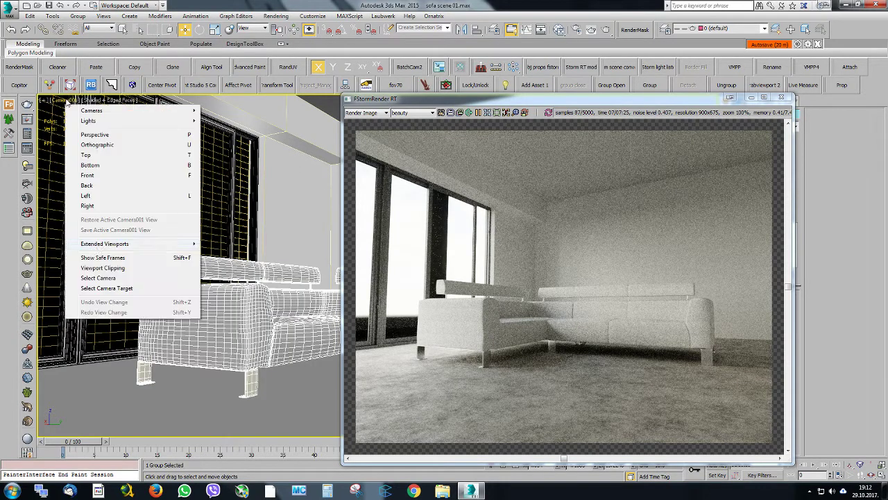
{"action": "left_click", "coordinate": [90, 277]}
{"action": "right_click", "coordinate": [194, 199]}
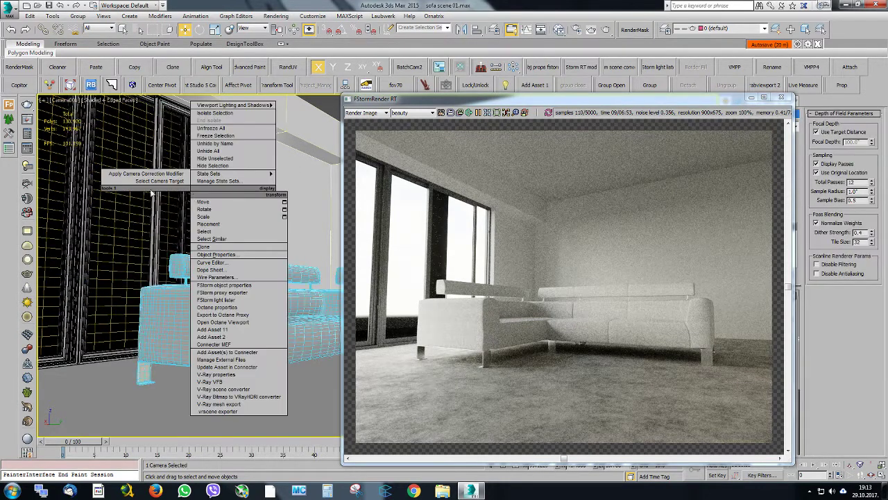
{"action": "left_click", "coordinate": [146, 174]}
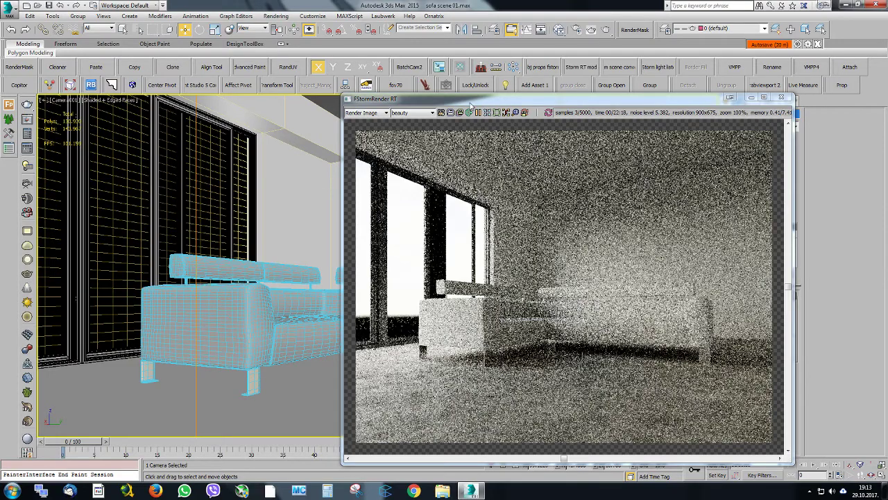
{"action": "left_click_drag", "start_coordinate": [464, 99], "coordinate": [393, 105]}
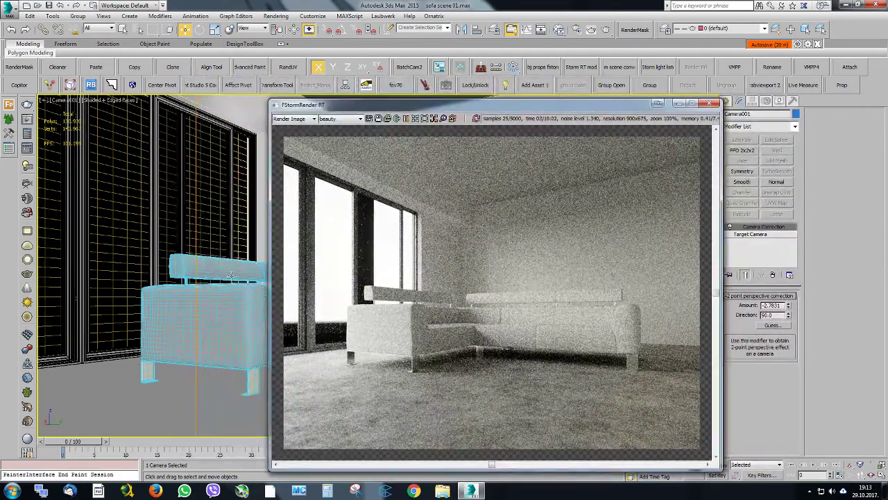
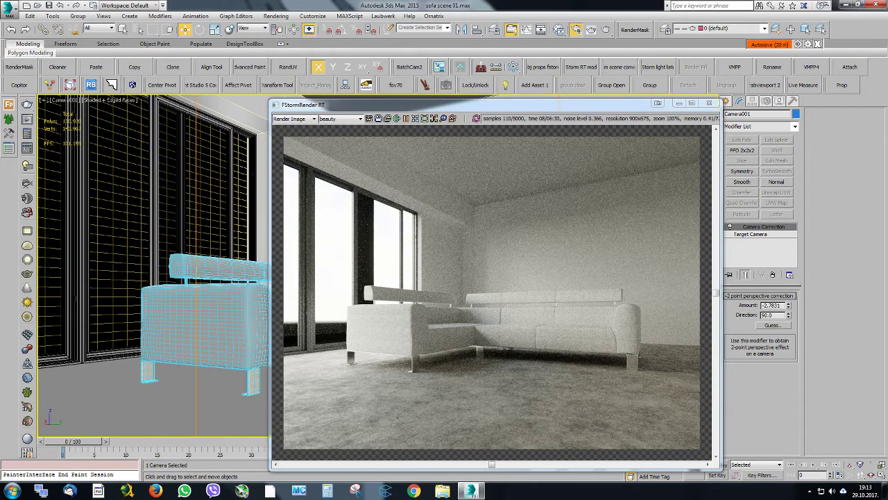
Brighten the live render by raising the FStorm tone mapping exposure to 7.4333
{"action": "key", "text": "F10"}
{"action": "scroll", "coordinate": [189, 170], "scroll_direction": "up", "scroll_amount": 3}
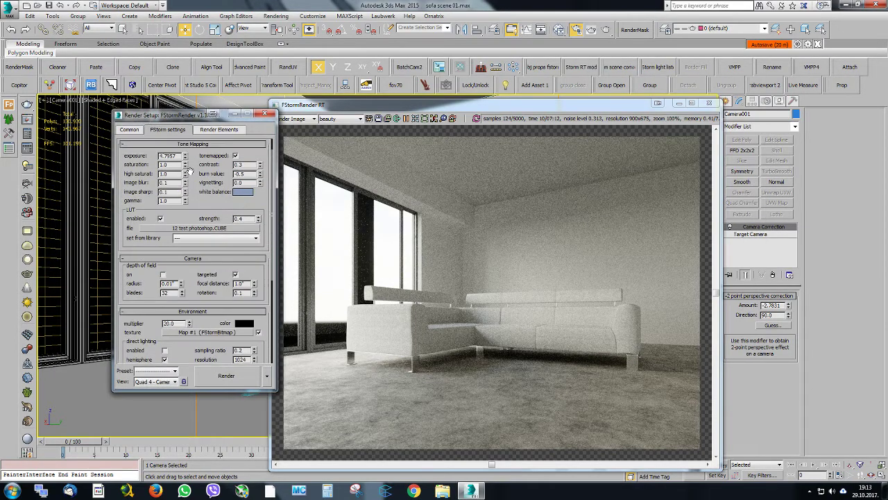
{"action": "scroll", "coordinate": [190, 170], "scroll_direction": "up", "scroll_amount": 1}
{"action": "left_click_drag", "start_coordinate": [186, 171], "coordinate": [183, 158]}
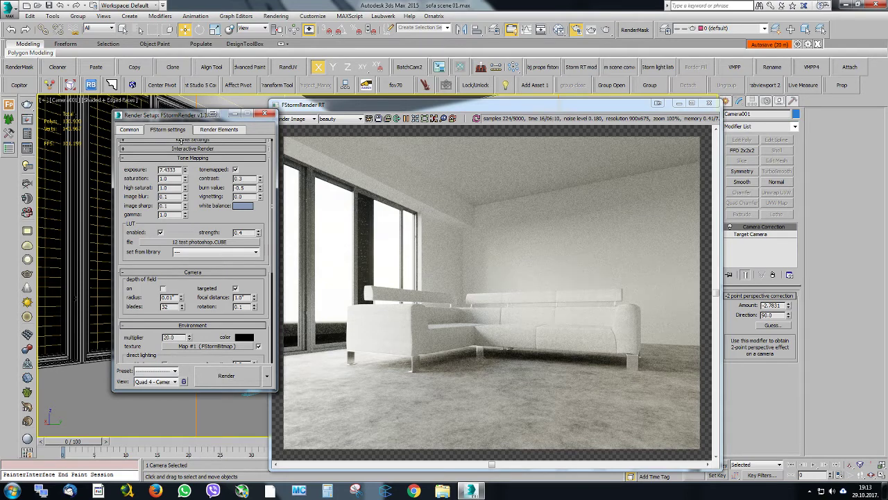
{"action": "left_click", "coordinate": [264, 113]}
Switch the viewport to a perspective overview of the room and move the render window out of the way
{"action": "left_click_drag", "start_coordinate": [309, 107], "coordinate": [498, 101]}
{"action": "left_click", "coordinate": [152, 180]}
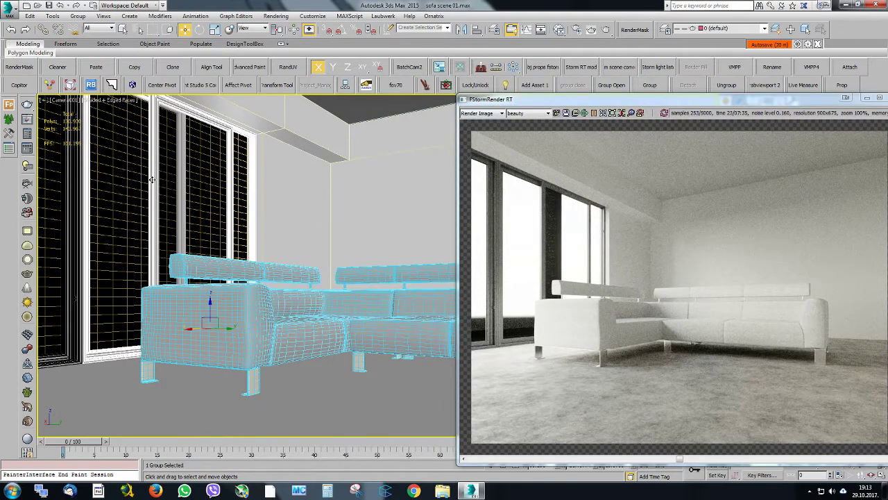
{"action": "key", "text": "p"}
{"action": "middle_click_drag", "start_coordinate": [152, 179], "coordinate": [146, 210], "text": "alt"}
{"action": "scroll", "coordinate": [145, 210], "scroll_direction": "down", "scroll_amount": 4}
{"action": "middle_click_drag", "start_coordinate": [205, 208], "coordinate": [292, 188]}
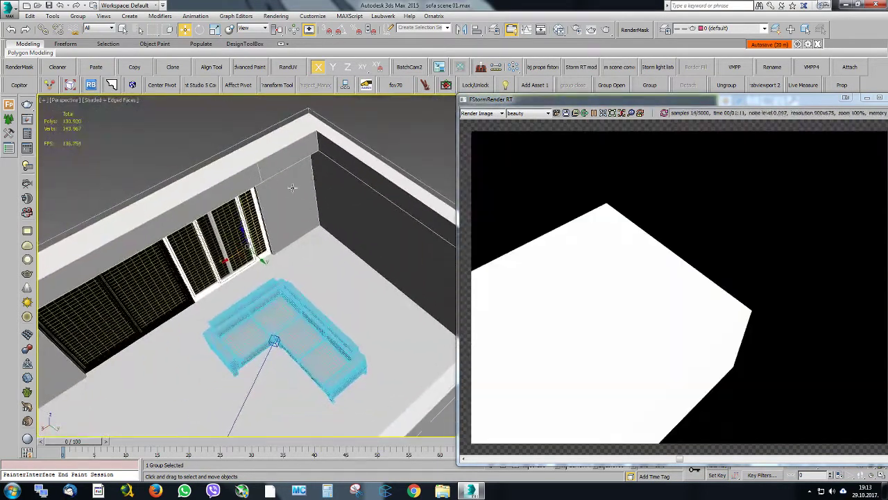
{"action": "left_click_drag", "start_coordinate": [531, 101], "coordinate": [887, 104]}
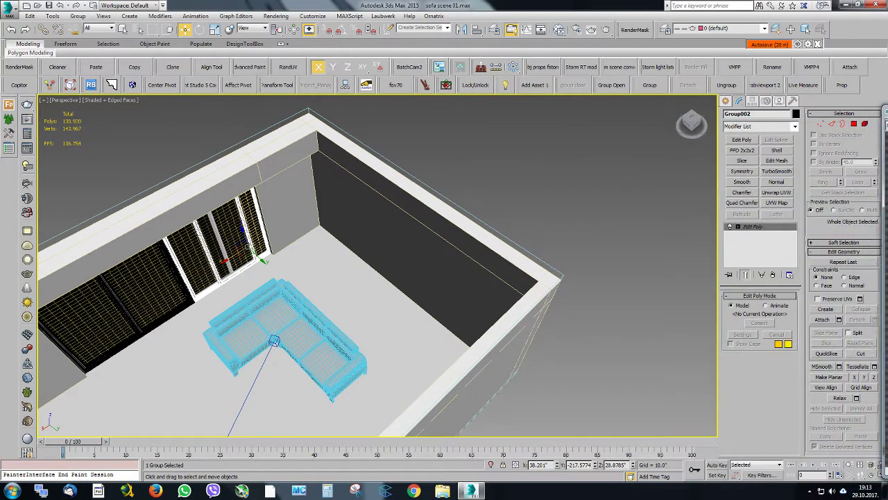
{"action": "middle_click_drag", "start_coordinate": [183, 207], "coordinate": [290, 215]}
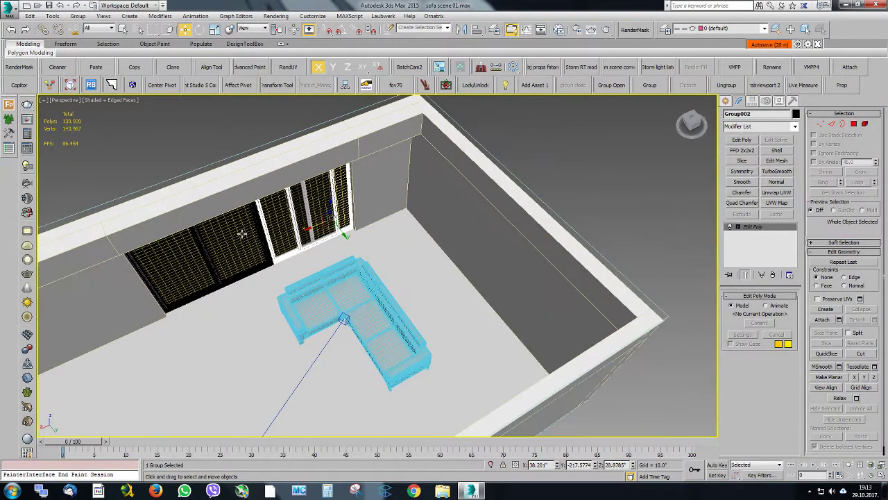
Isolate the two adjoining window groups from the rest of the scene
{"action": "left_click", "coordinate": [242, 234], "text": "ctrl"}
{"action": "key", "text": "alt+q"}
{"action": "middle_click_drag", "start_coordinate": [242, 233], "coordinate": [274, 211], "text": "alt"}
{"action": "scroll", "coordinate": [490, 309], "scroll_direction": "up", "scroll_amount": 5}
{"action": "middle_click_drag", "start_coordinate": [490, 309], "coordinate": [507, 291], "text": "alt"}
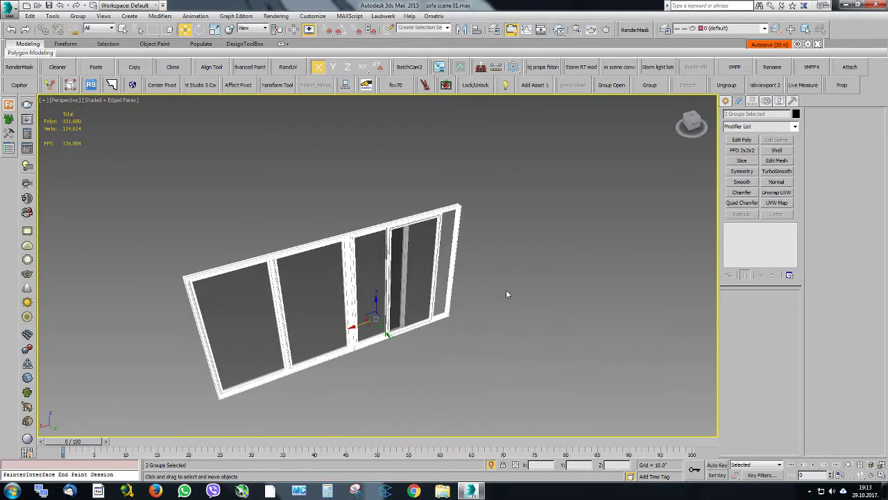
Open the group of the window with the sliding sash and select the sash frame
{"action": "left_click", "coordinate": [507, 292]}
{"action": "left_click", "coordinate": [420, 245]}
{"action": "left_click", "coordinate": [621, 81]}
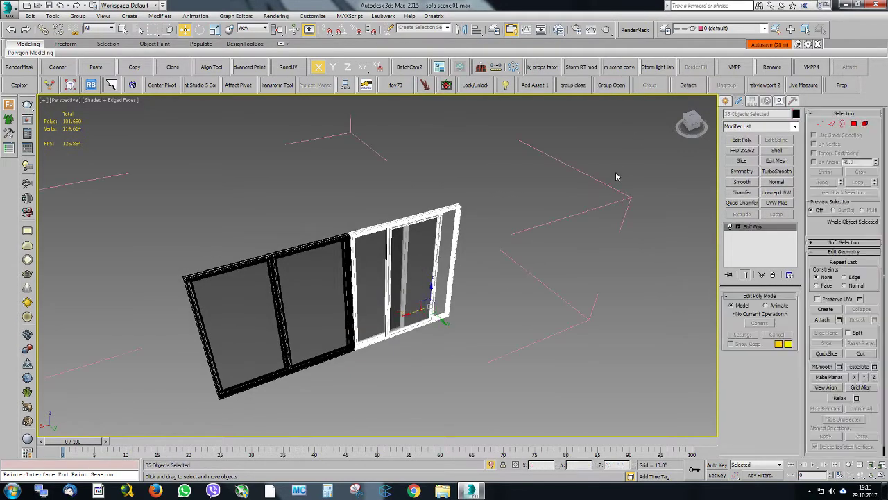
{"action": "left_click", "coordinate": [416, 248]}
{"action": "scroll", "coordinate": [421, 286], "scroll_direction": "up", "scroll_amount": 4}
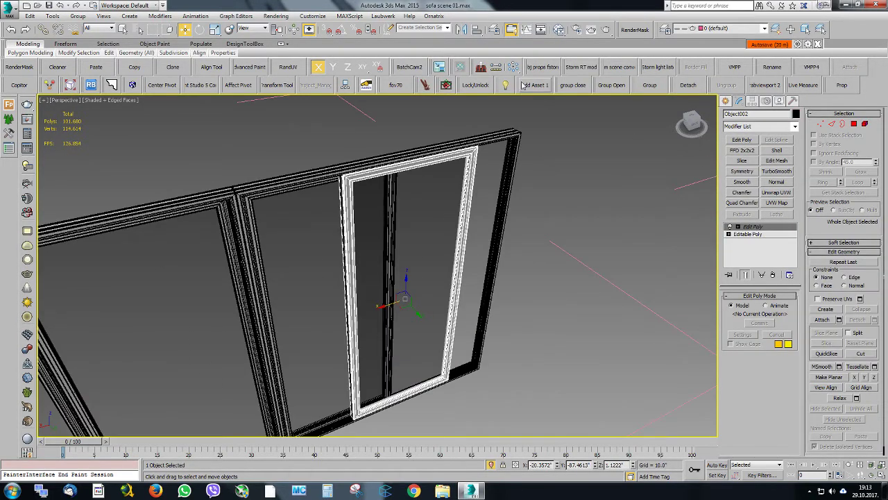
{"action": "left_click", "coordinate": [605, 87]}
{"action": "left_click", "coordinate": [582, 209]}
{"action": "left_click", "coordinate": [464, 222]}
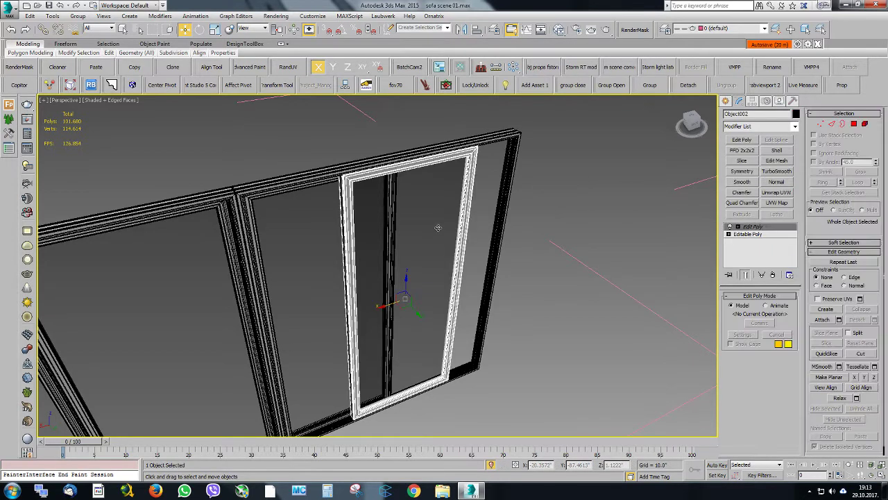
{"action": "left_click_drag", "start_coordinate": [415, 310], "coordinate": [450, 350]}
{"action": "key", "text": "ctrl+z"}
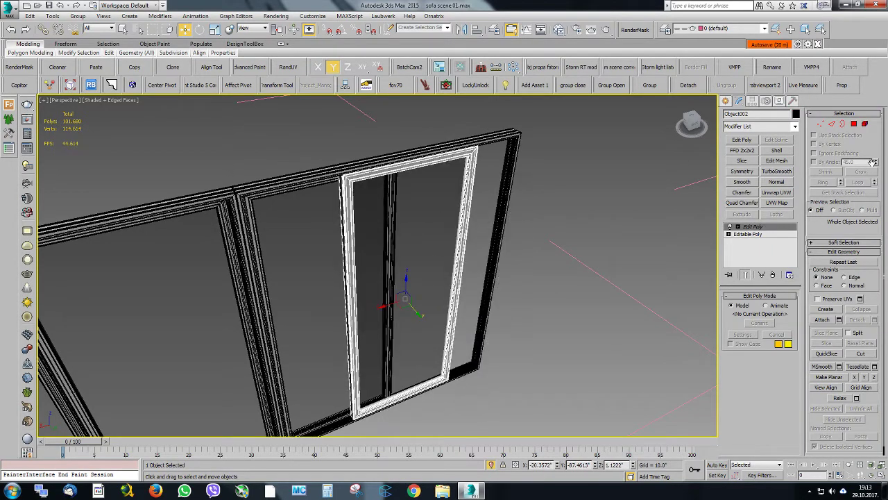
Select the glass element inside the sliding sash and detach it as a separate object
{"action": "left_click", "coordinate": [866, 124]}
{"action": "mouse_move", "coordinate": [428, 226]}
{"action": "middle_mouse_down", "text": "alt"}
{"action": "mouse_move", "coordinate": [418, 220]}
{"action": "mouse_move", "coordinate": [433, 231]}
{"action": "middle_mouse_up", "text": "alt"}
{"action": "key", "text": "q"}
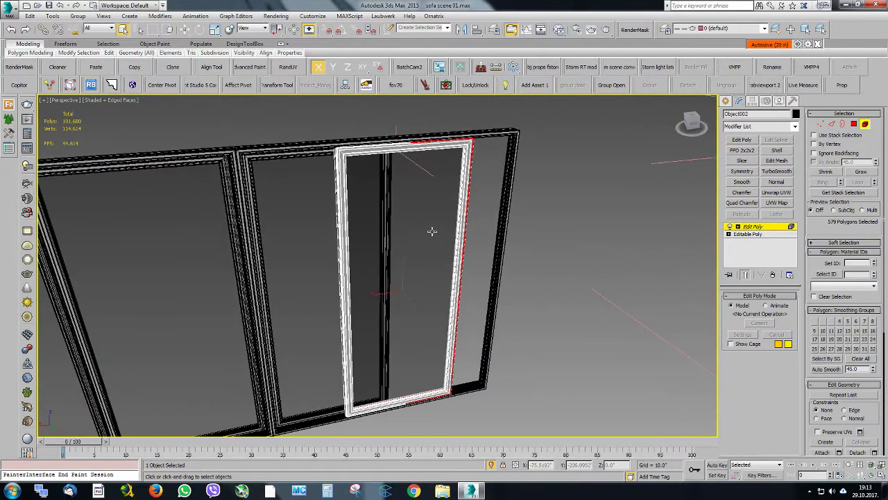
{"action": "left_click", "coordinate": [410, 204]}
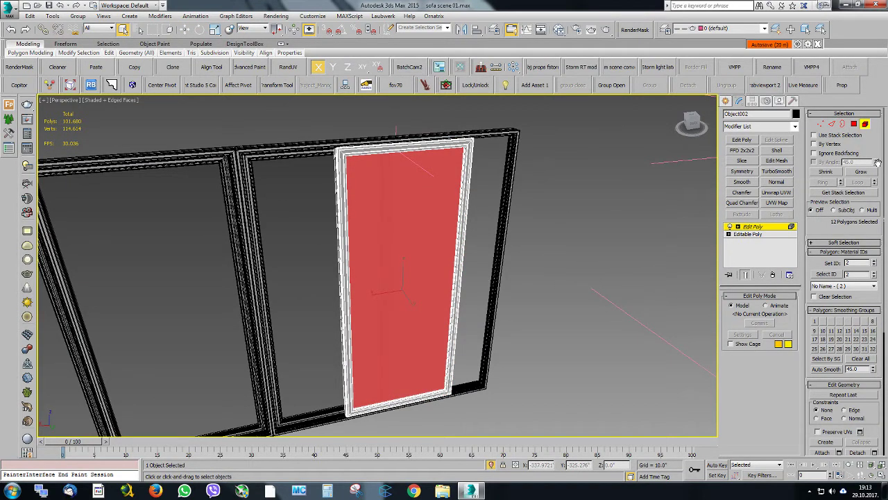
{"action": "scroll", "coordinate": [861, 243], "scroll_direction": "down", "scroll_amount": 5}
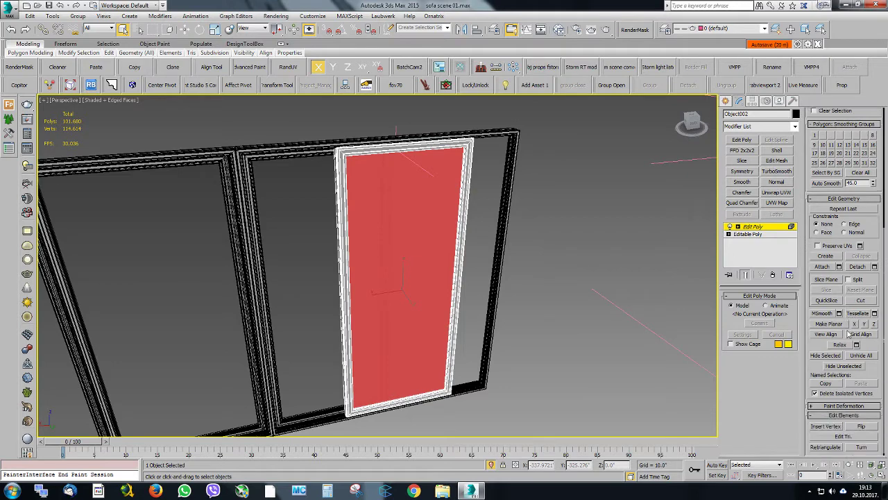
{"action": "left_click", "coordinate": [874, 268]}
{"action": "left_click", "coordinate": [427, 256]}
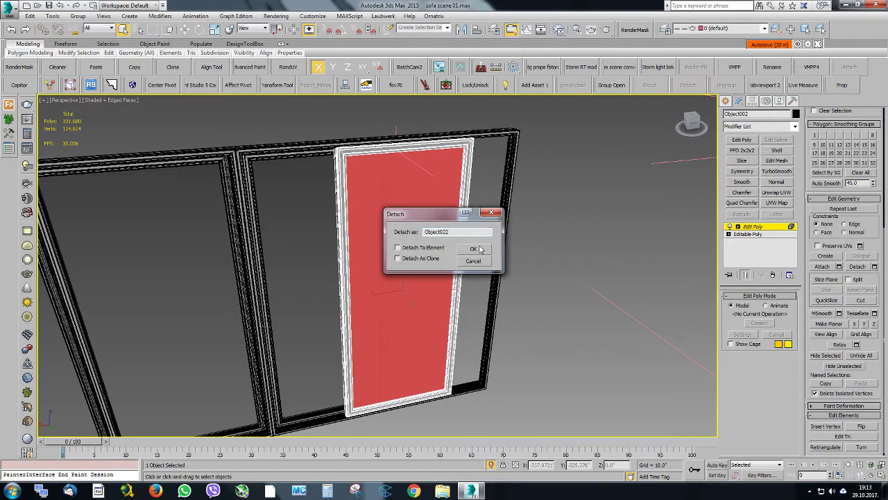
{"action": "left_click", "coordinate": [478, 247]}
{"action": "left_click", "coordinate": [754, 227]}
{"action": "left_click", "coordinate": [639, 200]}
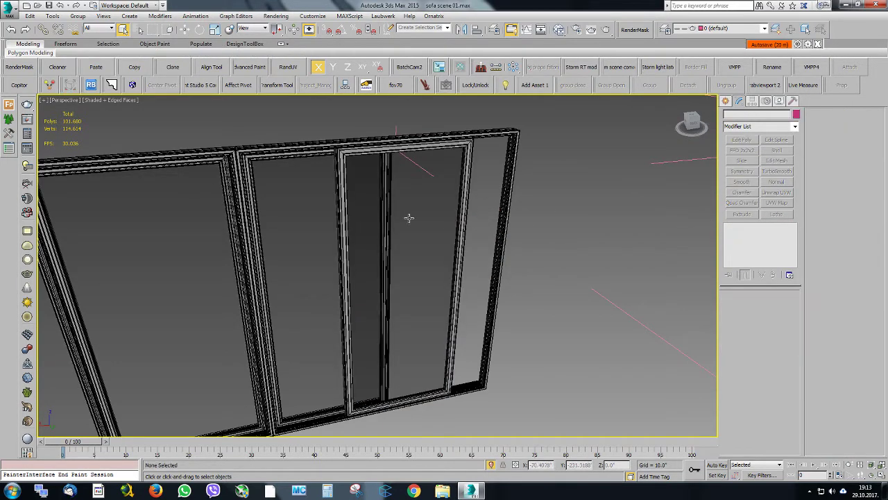
Try moving the detached glass pane out of the sash along Y, and undo the move
{"action": "left_click", "coordinate": [409, 218]}
{"action": "middle_click_drag", "start_coordinate": [409, 218], "coordinate": [422, 239], "text": "alt"}
{"action": "key", "text": "w"}
{"action": "left_click_drag", "start_coordinate": [411, 305], "coordinate": [440, 345]}
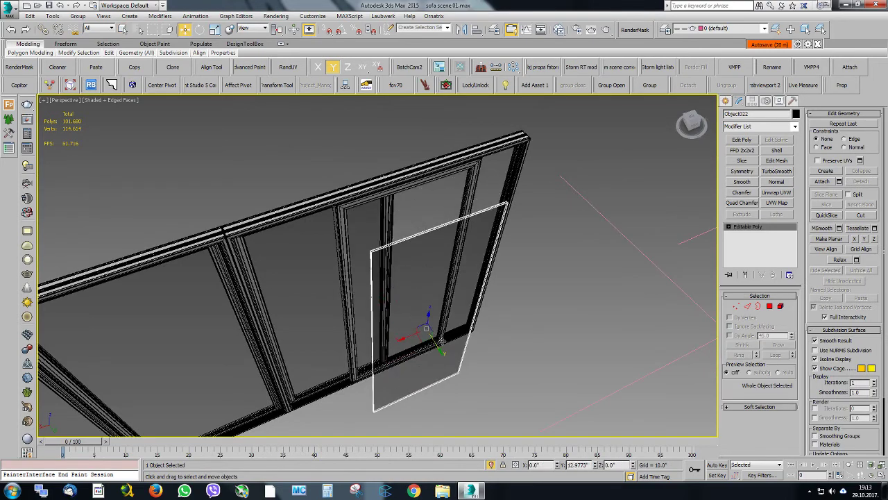
{"action": "key", "text": "ctrl+z"}
{"action": "scroll", "coordinate": [405, 239], "scroll_direction": "up", "scroll_amount": 3}
{"action": "scroll", "coordinate": [404, 239], "scroll_direction": "down", "scroll_amount": 3}
{"action": "left_click_drag", "start_coordinate": [409, 391], "coordinate": [378, 280]}
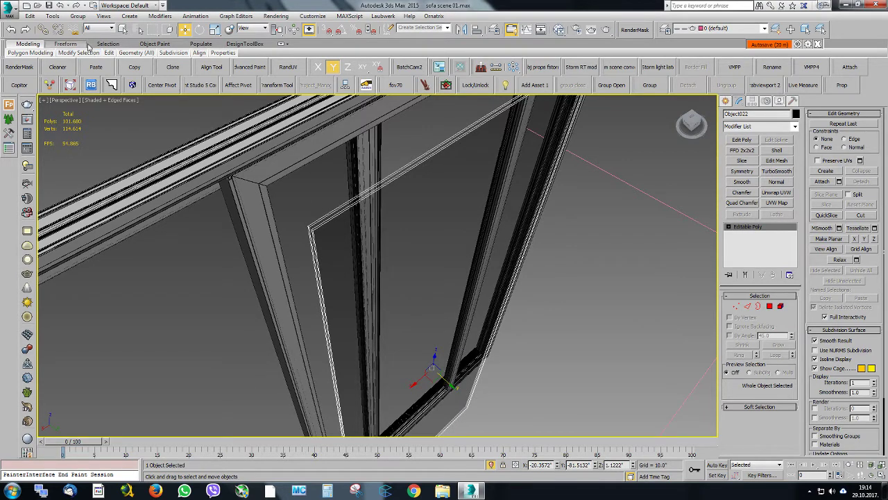
{"action": "left_click", "coordinate": [61, 6]}
Detach one large polygon of the glass pane as its own object and delete the remaining pane geometry
{"action": "left_click", "coordinate": [780, 306]}
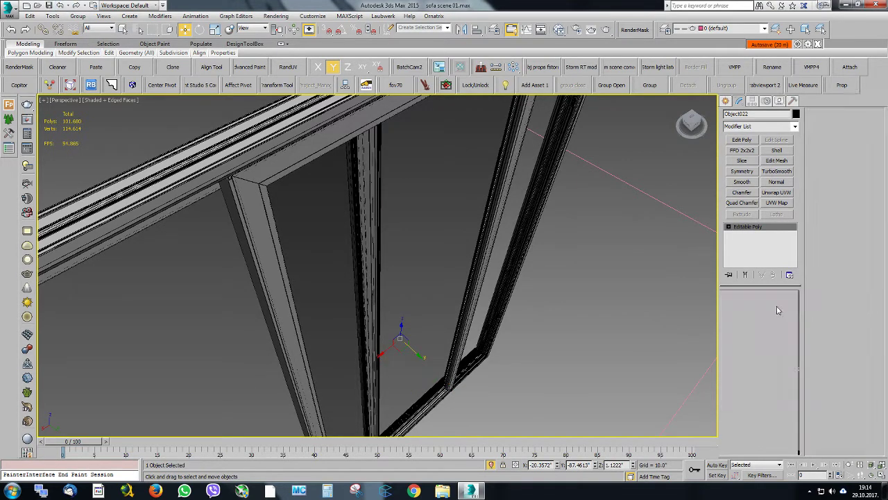
{"action": "left_click", "coordinate": [440, 220]}
{"action": "left_click", "coordinate": [770, 305]}
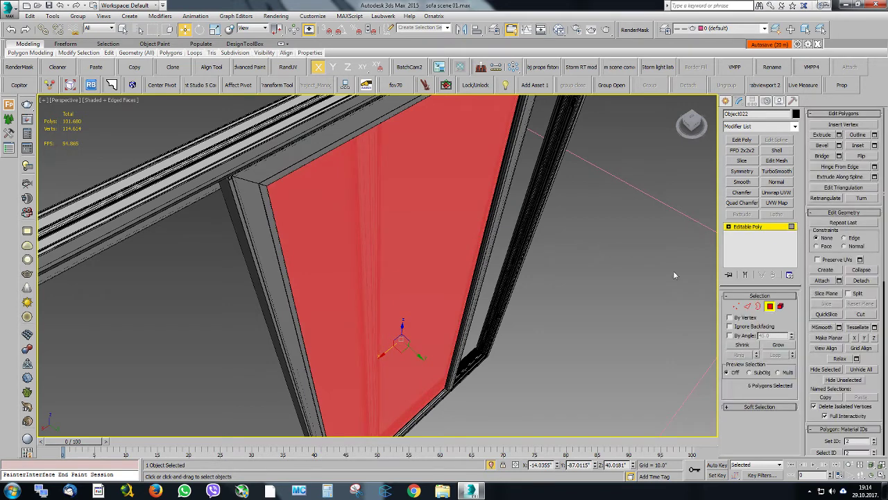
{"action": "left_click", "coordinate": [435, 207]}
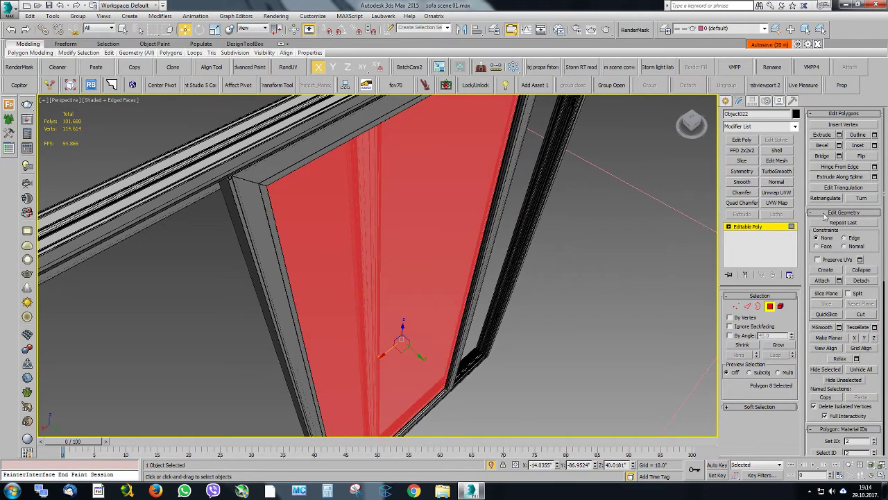
{"action": "left_click", "coordinate": [861, 280]}
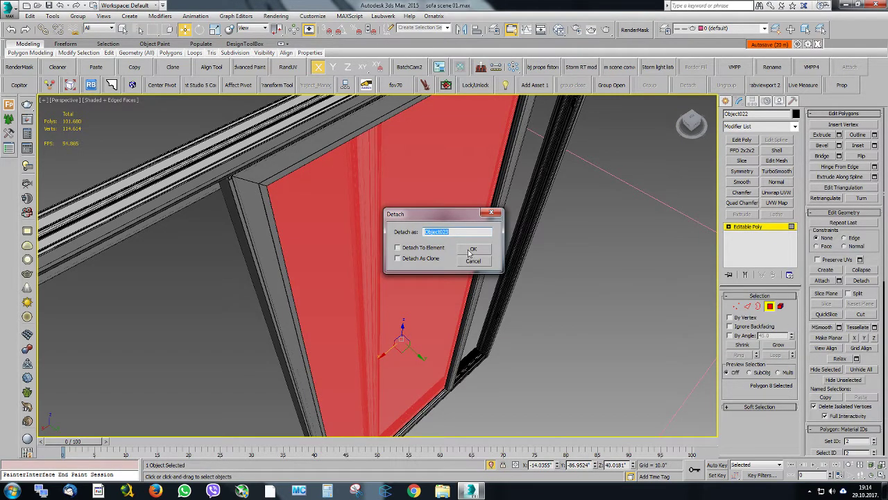
{"action": "left_click", "coordinate": [469, 253]}
{"action": "left_click", "coordinate": [769, 229]}
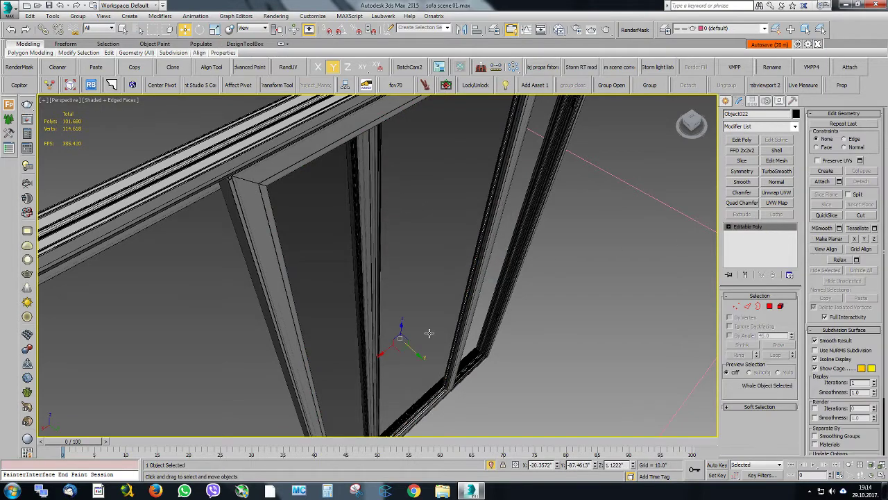
{"action": "left_click_drag", "start_coordinate": [413, 349], "coordinate": [445, 379]}
{"action": "key", "text": "ctrl+z"}
{"action": "key", "text": "Delete"}
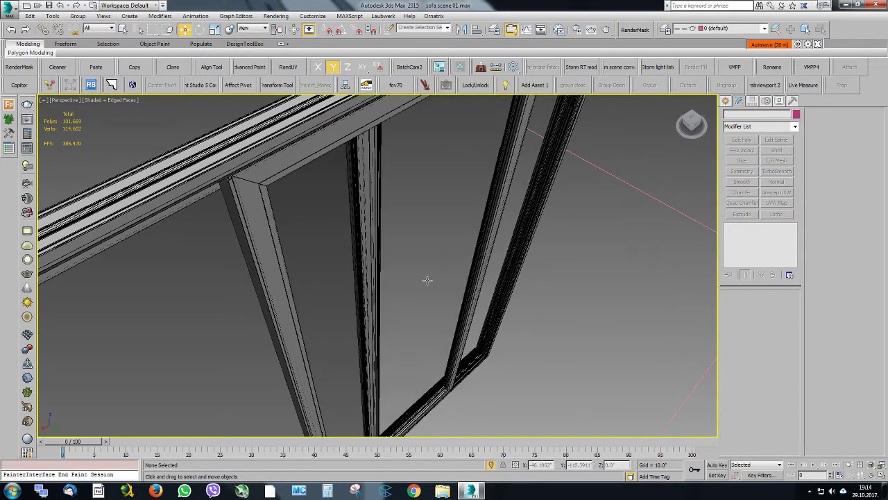
Delete both glass elements from the second frame behind the sliding sash, and leave element editing
{"action": "left_click", "coordinate": [379, 275]}
{"action": "middle_click_drag", "start_coordinate": [424, 260], "coordinate": [399, 245], "text": "alt"}
{"action": "middle_click_drag", "start_coordinate": [280, 256], "coordinate": [393, 250]}
{"action": "left_click", "coordinate": [371, 242]}
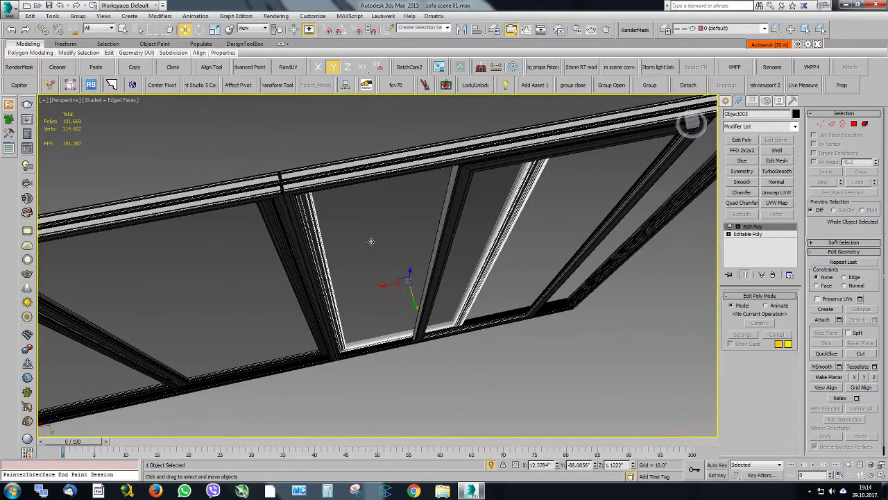
{"action": "left_click", "coordinate": [865, 124]}
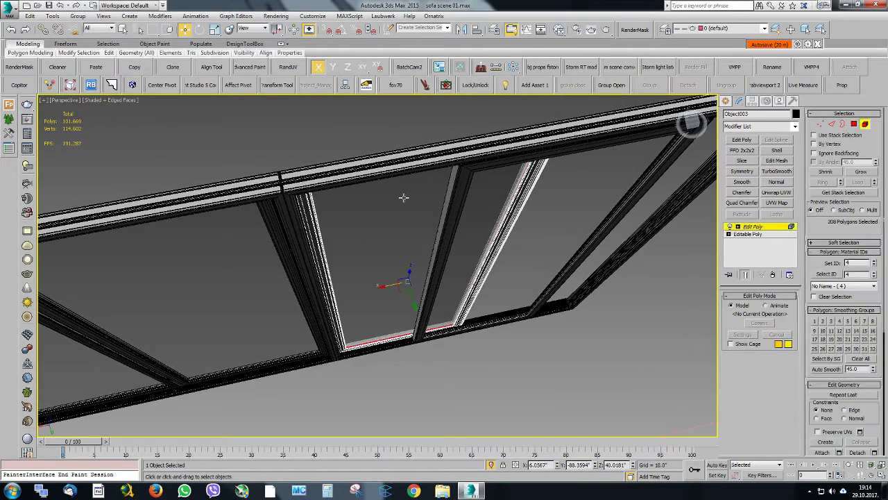
{"action": "left_click", "coordinate": [403, 198]}
{"action": "key", "text": "Delete"}
{"action": "left_click", "coordinate": [366, 218]}
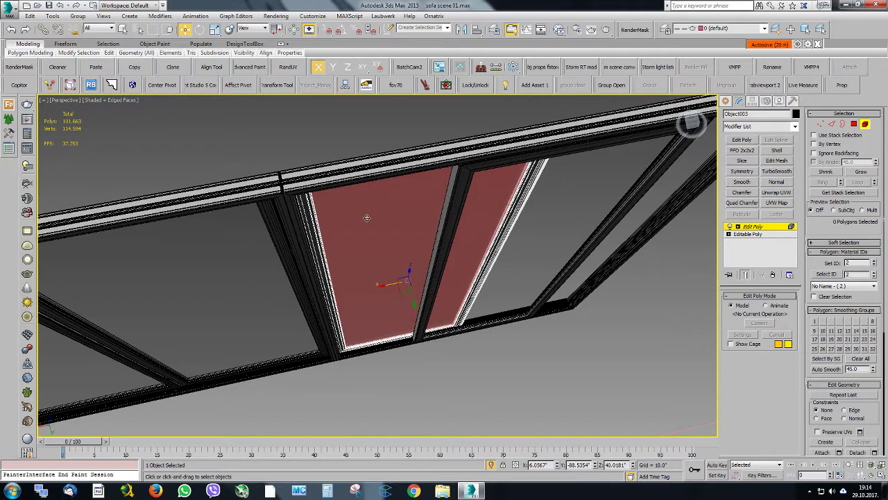
{"action": "key", "text": "Delete"}
{"action": "scroll", "coordinate": [378, 217], "scroll_direction": "down", "scroll_amount": 5}
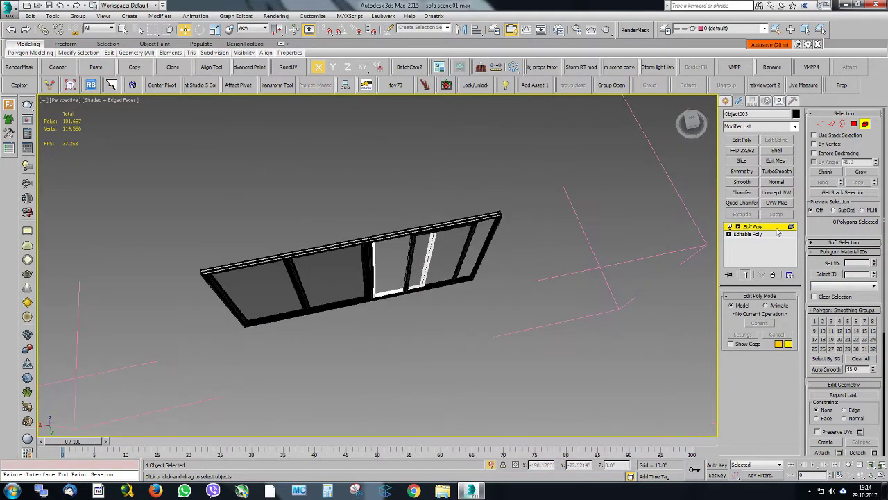
{"action": "left_click", "coordinate": [777, 228]}
Delete the glass elements from both panes of the neighbouring two-pane window group, and leave element editing
{"action": "left_click", "coordinate": [349, 269]}
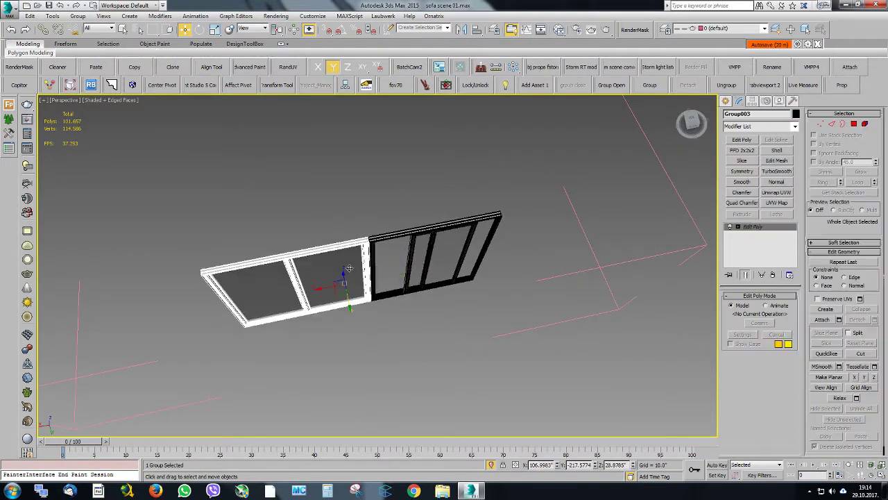
{"action": "left_click", "coordinate": [866, 123]}
{"action": "left_click", "coordinate": [325, 271]}
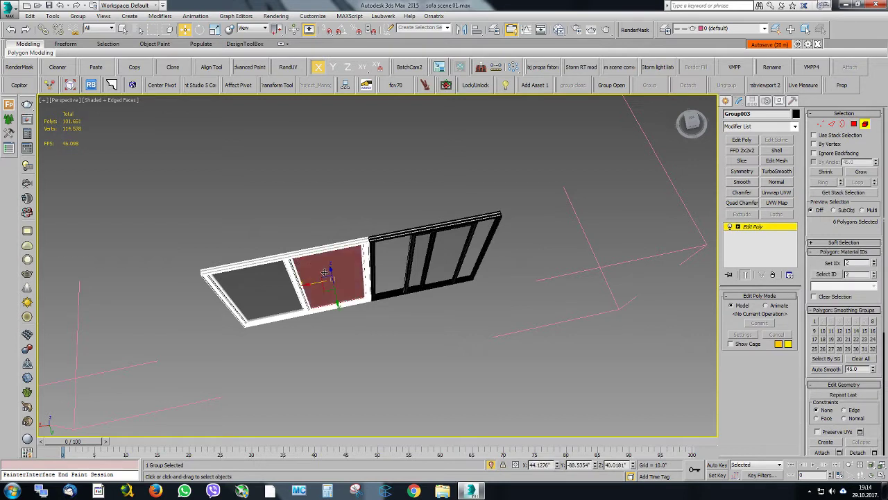
{"action": "key", "text": "Delete"}
{"action": "left_click", "coordinate": [273, 285]}
{"action": "key", "text": "Delete"}
{"action": "left_click", "coordinate": [266, 288]}
{"action": "key", "text": "Delete"}
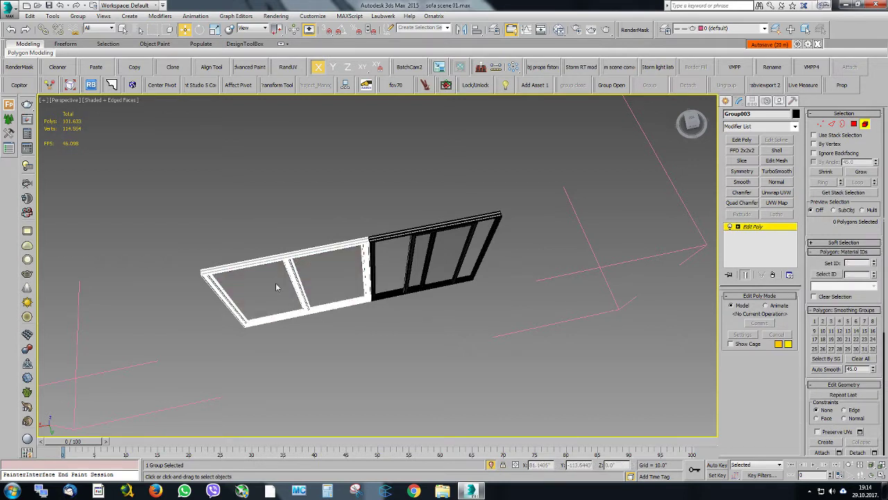
{"action": "left_click", "coordinate": [787, 230]}
Copy the single-polygon glass pane from the sliding sash into the adjacent frame opening
{"action": "middle_click_drag", "start_coordinate": [412, 259], "coordinate": [411, 242]}
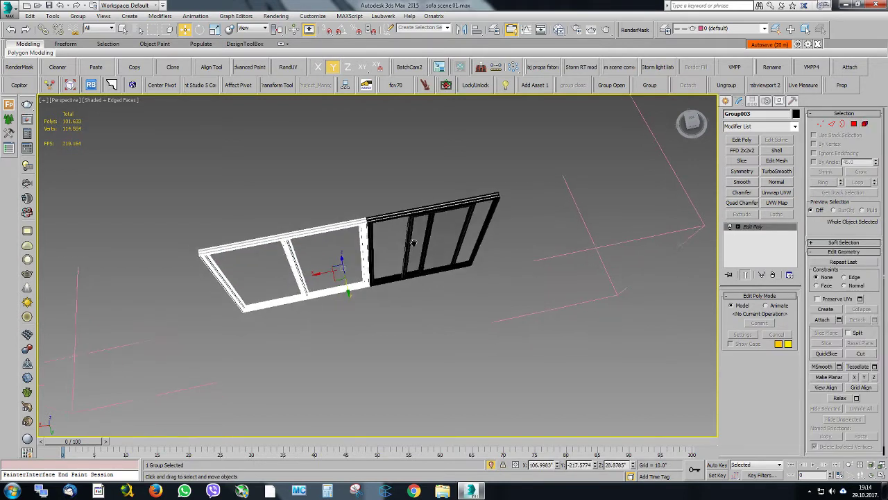
{"action": "scroll", "coordinate": [376, 232], "scroll_direction": "up", "scroll_amount": 5}
{"action": "left_click", "coordinate": [377, 232]}
{"action": "scroll", "coordinate": [376, 232], "scroll_direction": "down", "scroll_amount": 5}
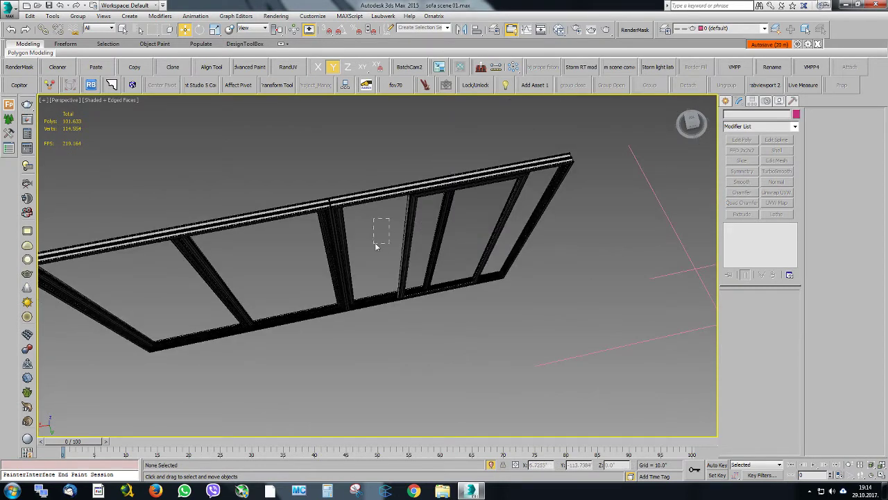
{"action": "left_click", "coordinate": [419, 223]}
{"action": "middle_click_drag", "start_coordinate": [444, 233], "coordinate": [451, 256], "text": "alt"}
{"action": "scroll", "coordinate": [451, 256], "scroll_direction": "up", "scroll_amount": 3}
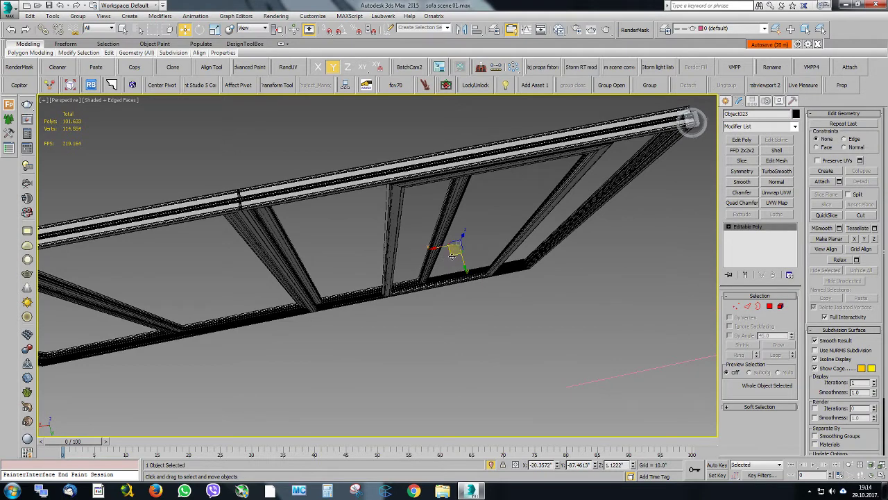
{"action": "mouse_move", "coordinate": [452, 256]}
{"action": "left_mouse_down", "text": "shift"}
{"action": "mouse_move", "coordinate": [397, 250]}
{"action": "mouse_move", "coordinate": [351, 265]}
{"action": "mouse_move", "coordinate": [361, 267]}
{"action": "left_mouse_up", "text": "shift"}
{"action": "left_click", "coordinate": [451, 285]}
{"action": "middle_click_drag", "start_coordinate": [451, 284], "coordinate": [511, 279], "text": "alt"}
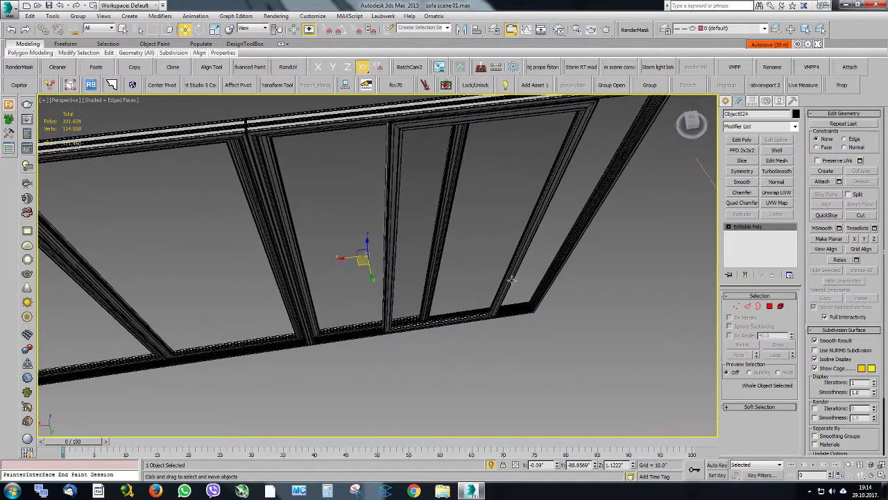
Stretch the copied glass pane's outer edge about 79 inches along X to span the neighbouring two-pane window group, and leave edge editing
{"action": "left_click", "coordinate": [748, 306]}
{"action": "left_click_drag", "start_coordinate": [240, 250], "coordinate": [238, 251]}
{"action": "scroll", "coordinate": [308, 247], "scroll_direction": "down", "scroll_amount": 4}
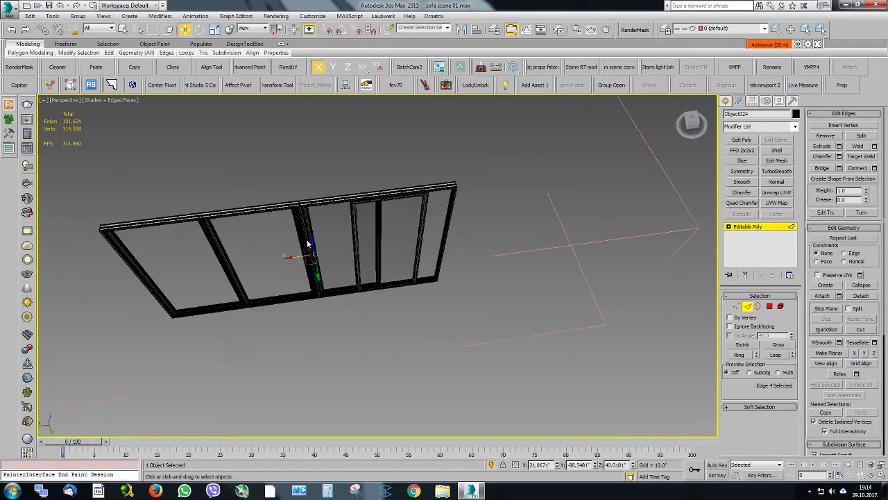
{"action": "middle_click_drag", "start_coordinate": [307, 247], "coordinate": [372, 251]}
{"action": "scroll", "coordinate": [371, 251], "scroll_direction": "up", "scroll_amount": 3}
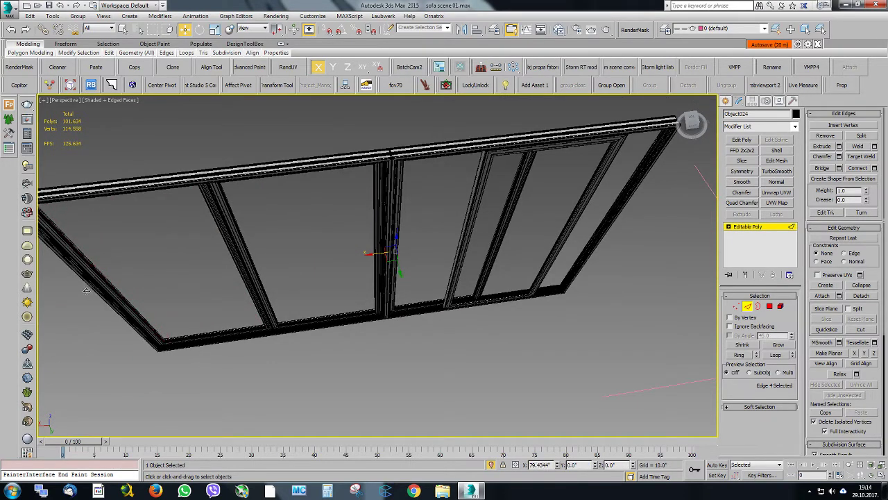
{"action": "left_click", "coordinate": [769, 229]}
Select both glass panes, add a new fstorm default material to the material graph, and name it glass
{"action": "left_click", "coordinate": [382, 268], "text": "ctrl"}
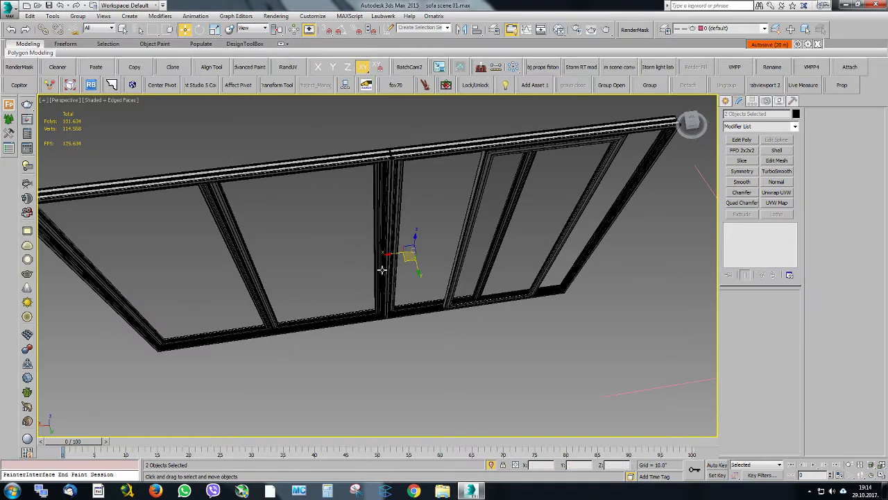
{"action": "right_click", "coordinate": [421, 290]}
{"action": "left_click", "coordinate": [559, 29]}
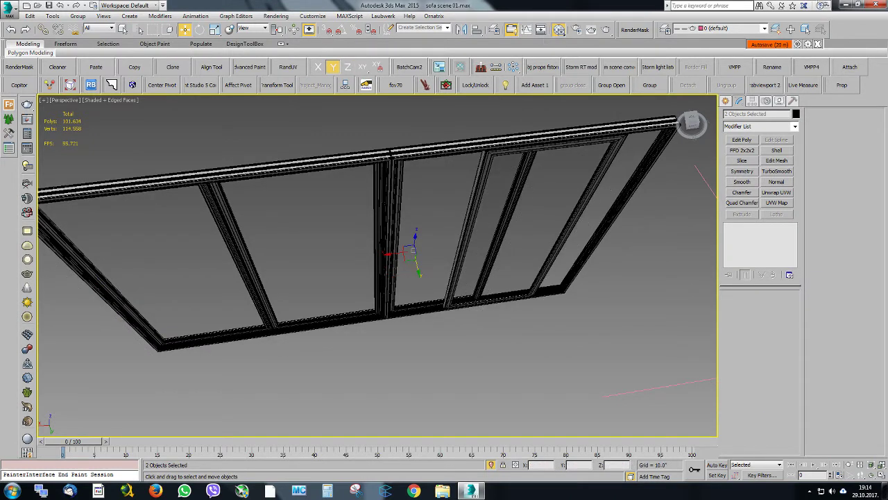
{"action": "left_click_drag", "start_coordinate": [402, 86], "coordinate": [308, 92]}
{"action": "middle_click_drag", "start_coordinate": [360, 189], "coordinate": [493, 237]}
{"action": "left_click_drag", "start_coordinate": [256, 156], "coordinate": [426, 248]}
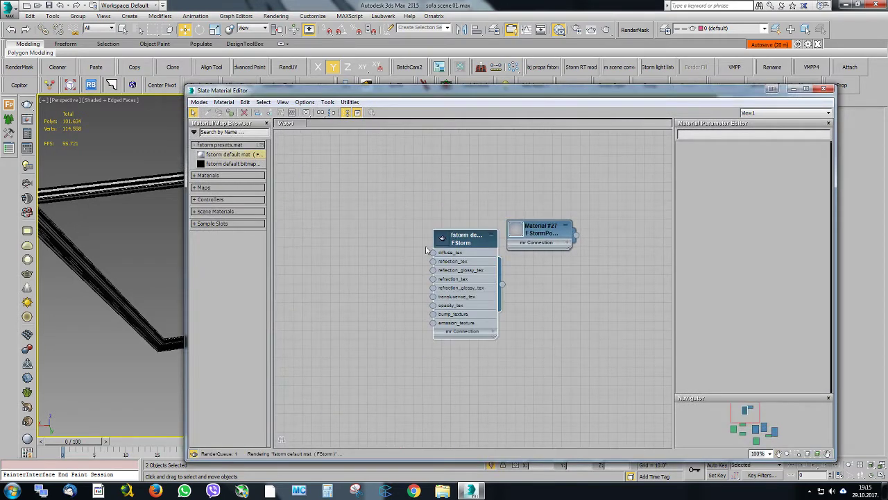
{"action": "double_click", "coordinate": [472, 240]}
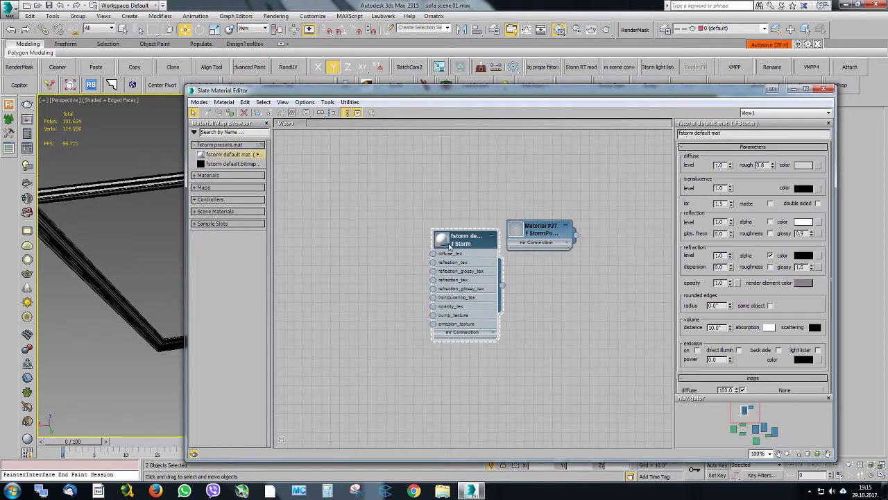
{"action": "left_click_drag", "start_coordinate": [721, 132], "coordinate": [613, 134]}
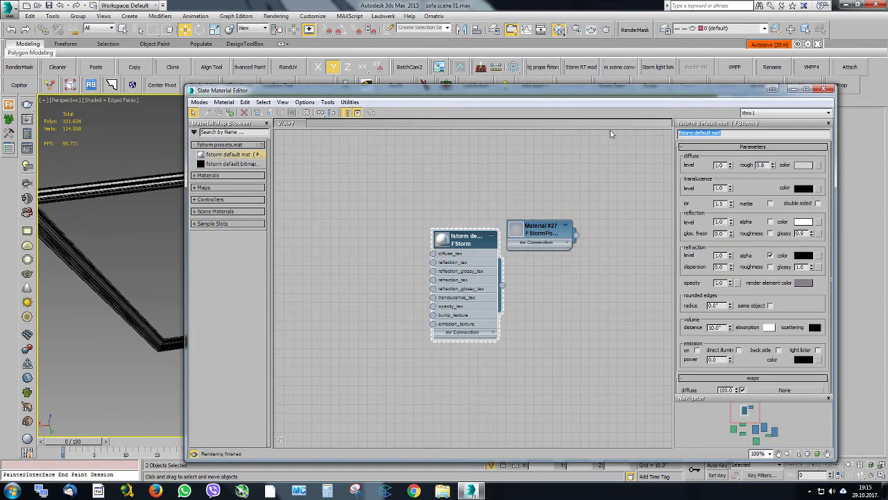
{"action": "type", "text": "glass"}
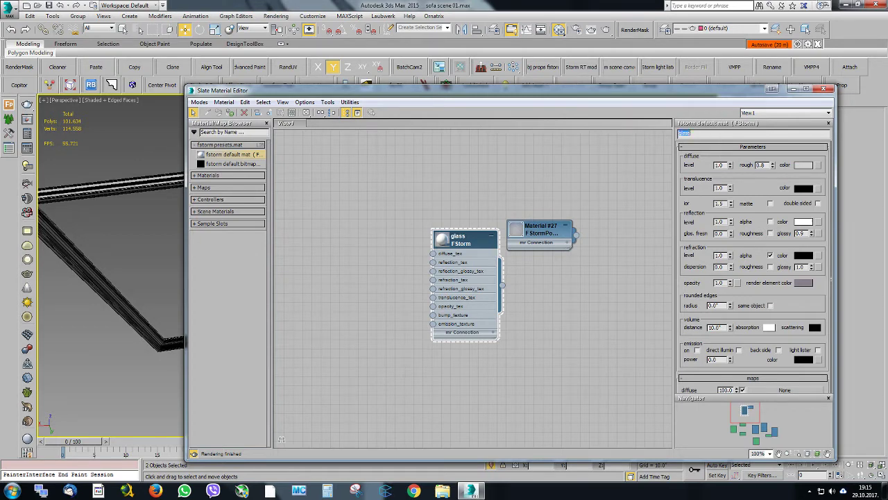
Set the glass material's diffuse colour to dark grey, hex 232323
{"action": "left_click", "coordinate": [802, 165]}
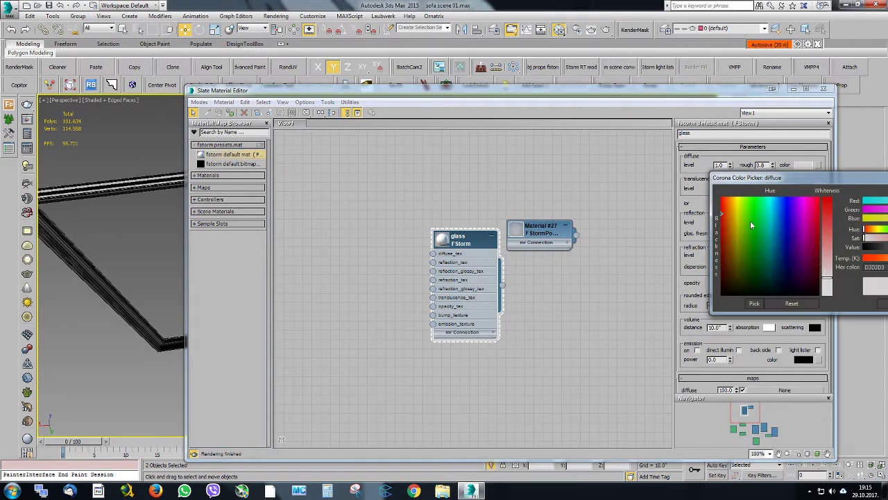
{"action": "left_click", "coordinate": [869, 250]}
{"action": "left_click_drag", "start_coordinate": [801, 180], "coordinate": [524, 152]}
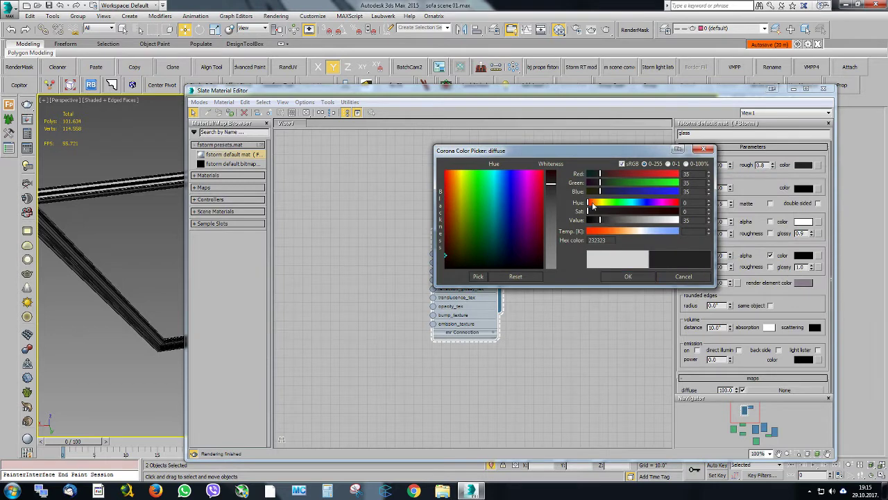
{"action": "left_click", "coordinate": [628, 276]}
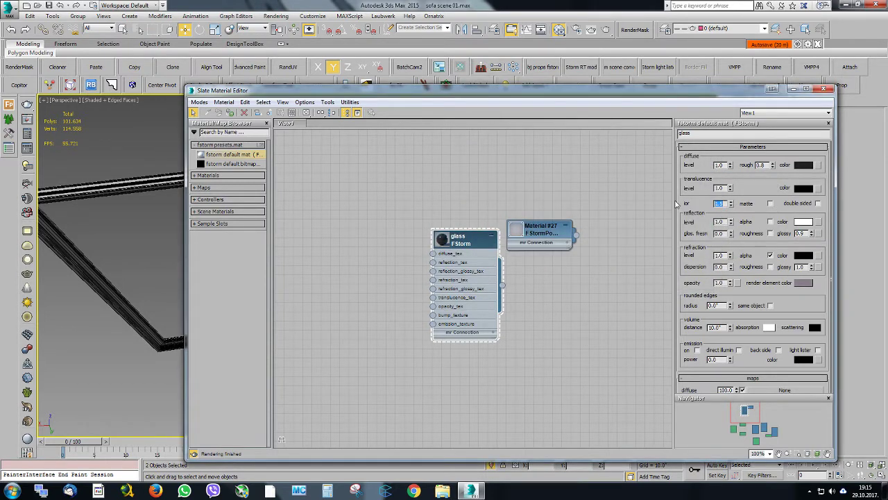
Set the glass material's IOR to 1000, enlarge its preview, and close the graph navigator
{"action": "type", "text": "100"}
{"action": "key", "text": "Return"}
{"action": "key", "text": "Return"}
{"action": "double_click", "coordinate": [457, 238]}
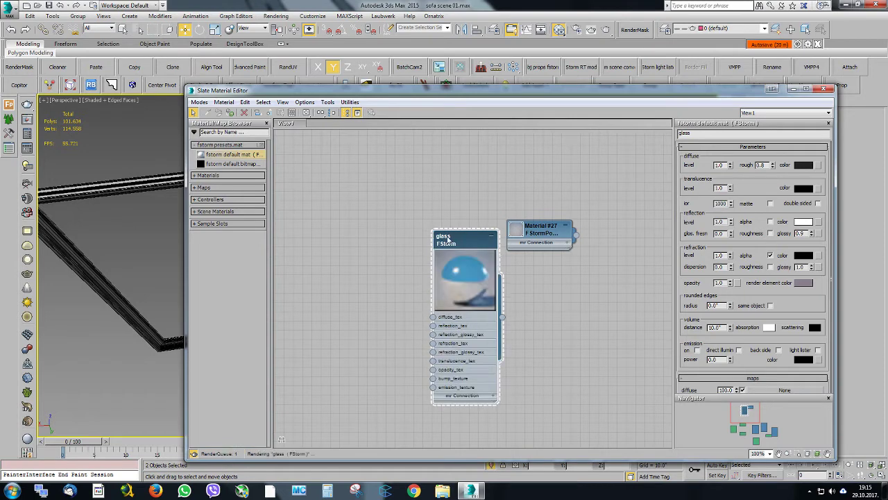
{"action": "left_click", "coordinate": [829, 402]}
Connect a new FStormFalloff map to the glass material's opacity input
{"action": "left_click_drag", "start_coordinate": [433, 370], "coordinate": [366, 378]}
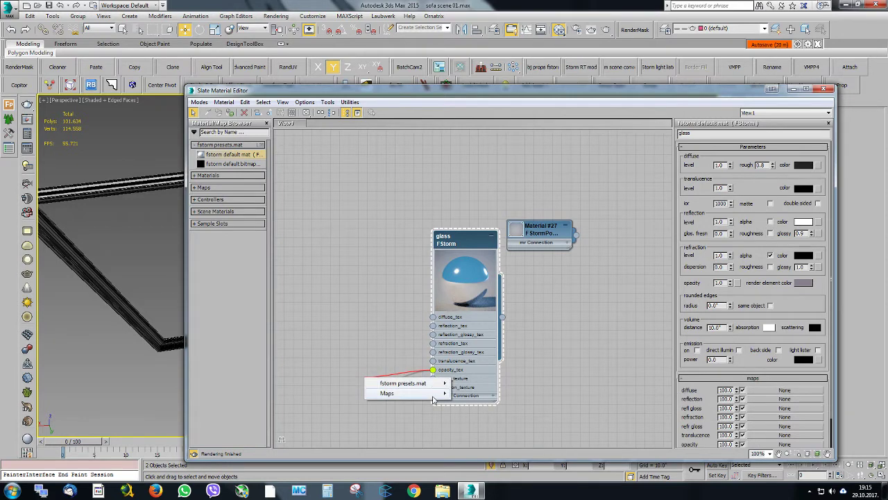
{"action": "mouse_move", "coordinate": [437, 392]}
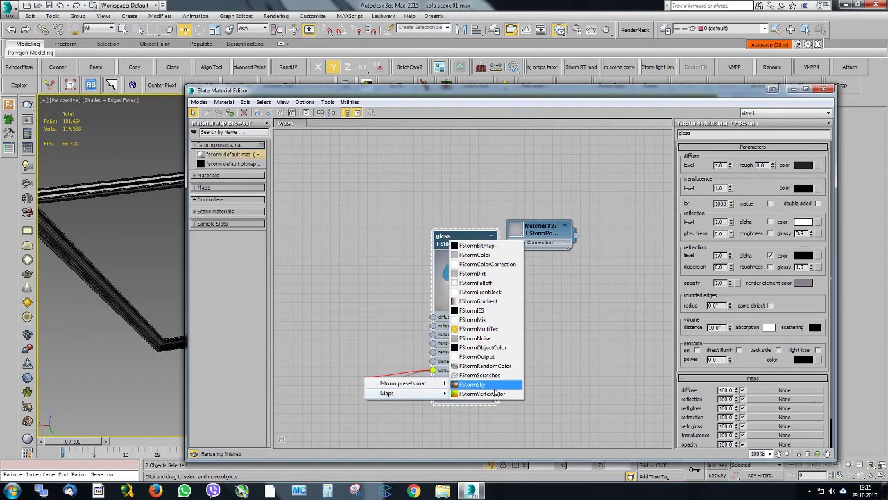
{"action": "left_click", "coordinate": [478, 283]}
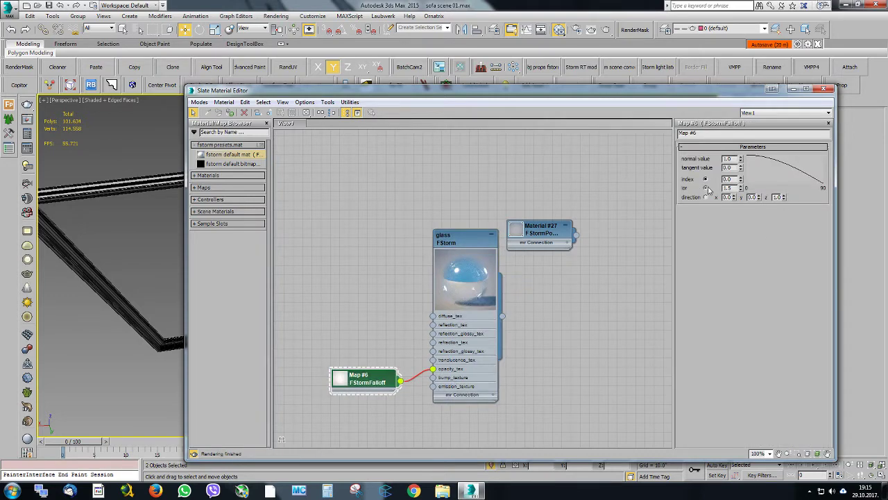
Switch the opacity falloff map to ior mode with a value of 1.8, and close the material editor
{"action": "left_click", "coordinate": [706, 188]}
{"action": "middle_click_drag", "start_coordinate": [537, 329], "coordinate": [574, 260]}
{"action": "scroll", "coordinate": [573, 260], "scroll_direction": "up", "scroll_amount": 1}
{"action": "left_click_drag", "start_coordinate": [400, 314], "coordinate": [353, 323]}
{"action": "scroll", "coordinate": [501, 229], "scroll_direction": "up", "scroll_amount": 1}
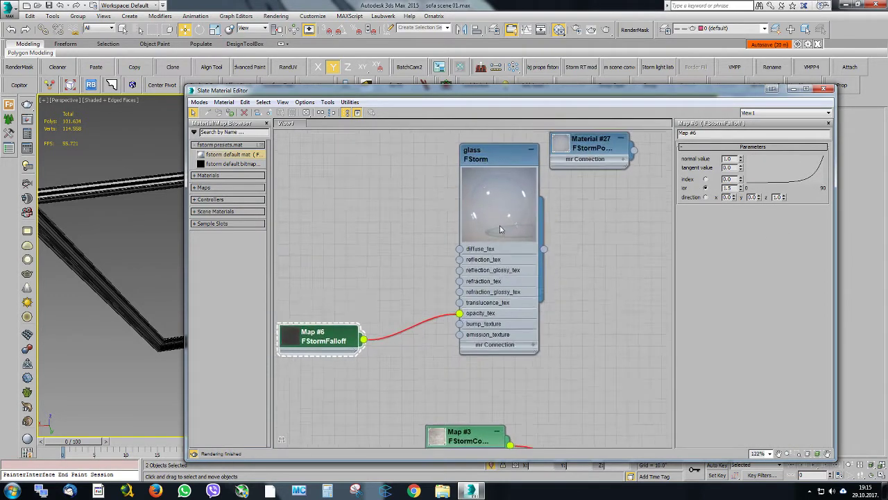
{"action": "scroll", "coordinate": [501, 229], "scroll_direction": "up", "scroll_amount": 1}
{"action": "left_click_drag", "start_coordinate": [741, 188], "coordinate": [742, 177]}
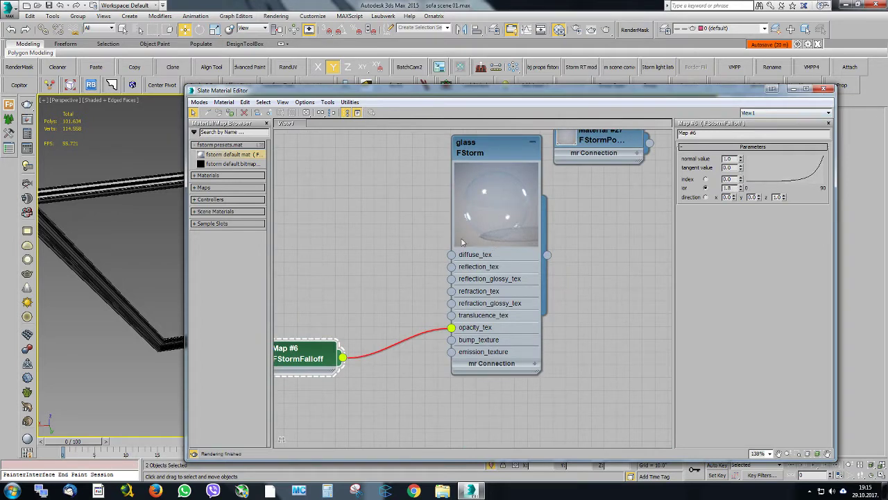
{"action": "left_click", "coordinate": [823, 90]}
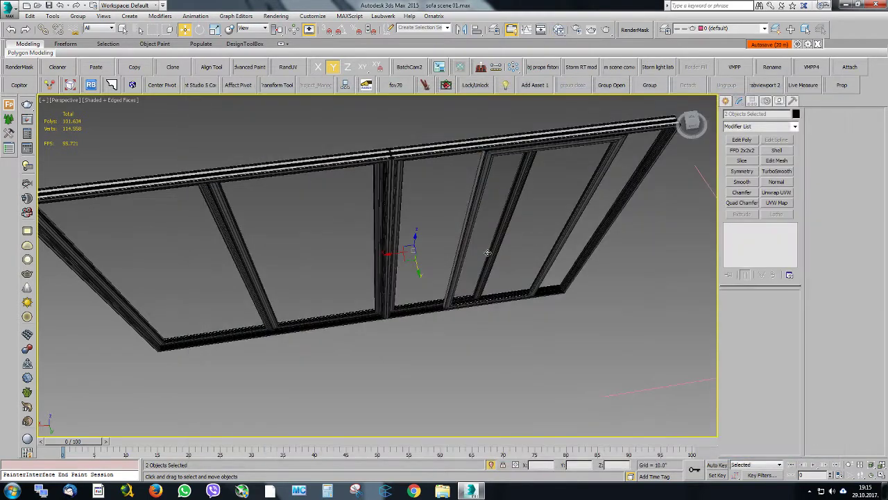
{"action": "middle_click_drag", "start_coordinate": [464, 253], "coordinate": [471, 235], "text": "alt"}
{"action": "key", "text": "F4"}
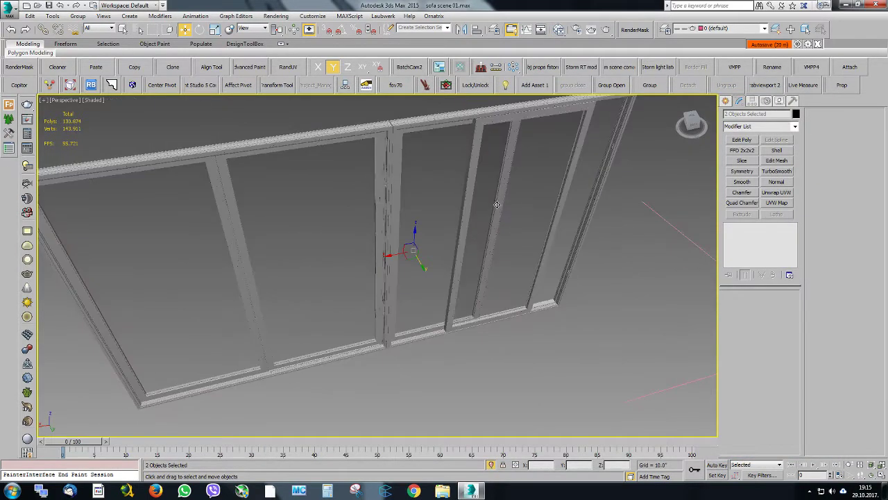
{"action": "key", "text": "F4"}
{"action": "mouse_move", "coordinate": [494, 198]}
{"action": "middle_mouse_down", "text": "alt"}
{"action": "mouse_move", "coordinate": [526, 210]}
{"action": "mouse_move", "coordinate": [502, 279]}
{"action": "middle_mouse_up", "text": "alt"}
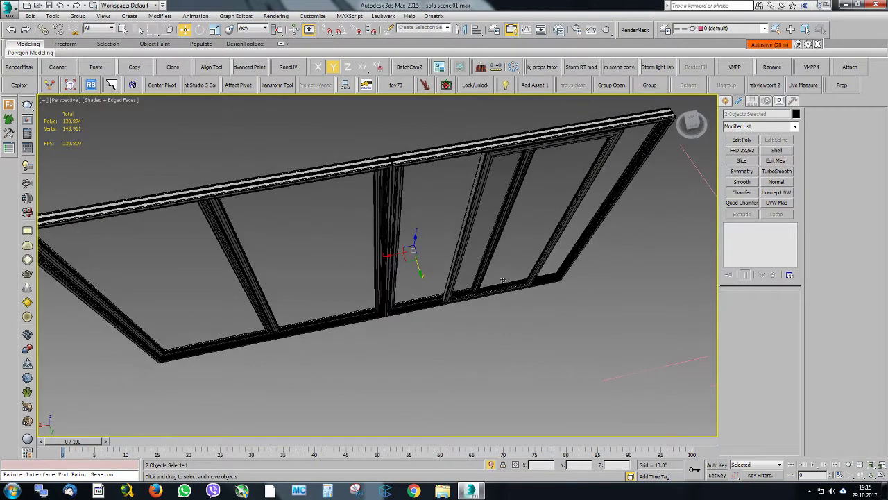
Assign the glass material to both selected panes, raise its reflection glossiness to 1.0, and close the material editor
{"action": "left_click", "coordinate": [70, 87]}
{"action": "left_click", "coordinate": [70, 88]}
{"action": "left_click", "coordinate": [559, 29]}
{"action": "double_click", "coordinate": [510, 154]}
{"action": "left_click", "coordinate": [230, 113]}
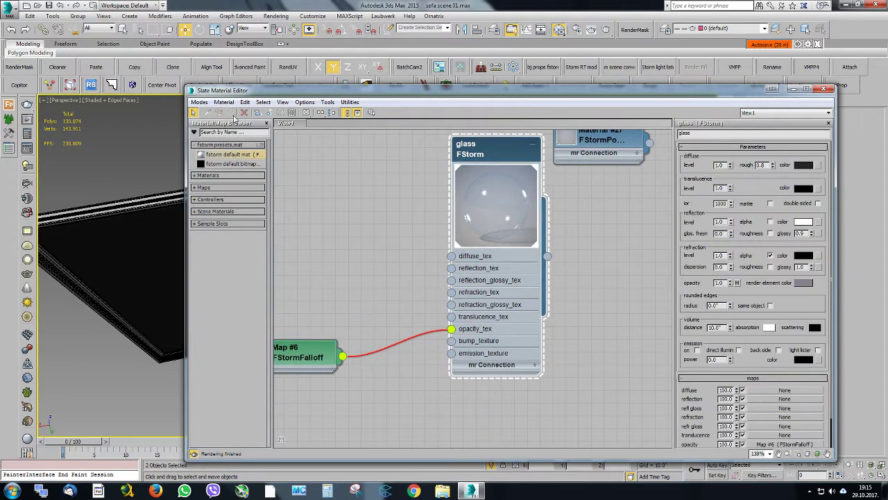
{"action": "left_click", "coordinate": [812, 232]}
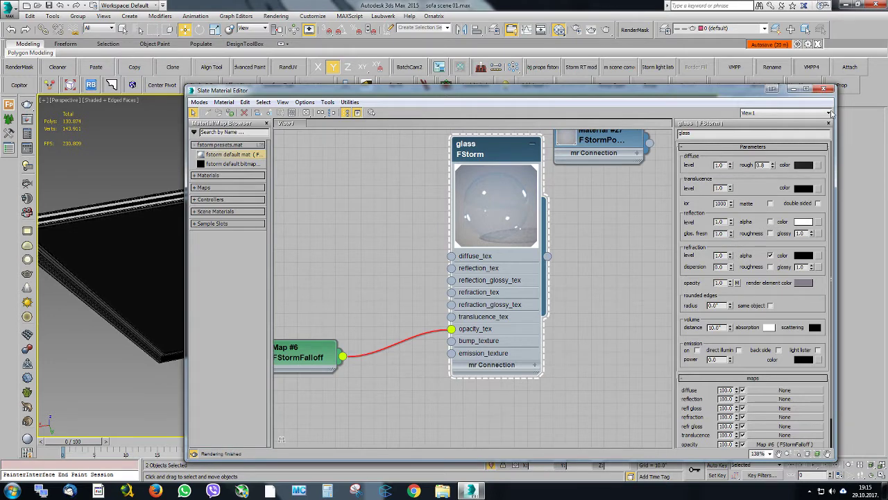
{"action": "left_click", "coordinate": [823, 89]}
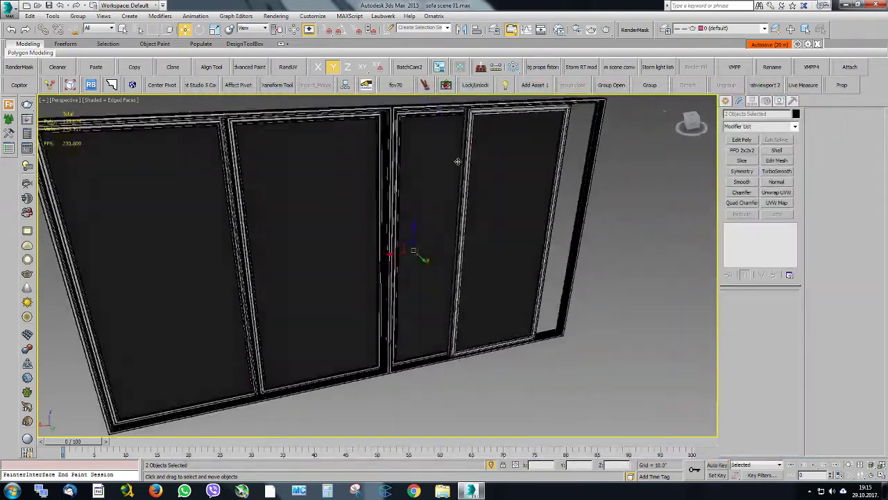
End the isolation of the window objects to show the whole room with the sofa
{"action": "middle_click_drag", "start_coordinate": [457, 161], "coordinate": [503, 435], "text": "alt"}
{"action": "left_click", "coordinate": [490, 466]}
{"action": "middle_click_drag", "start_coordinate": [381, 209], "coordinate": [403, 195], "text": "alt"}
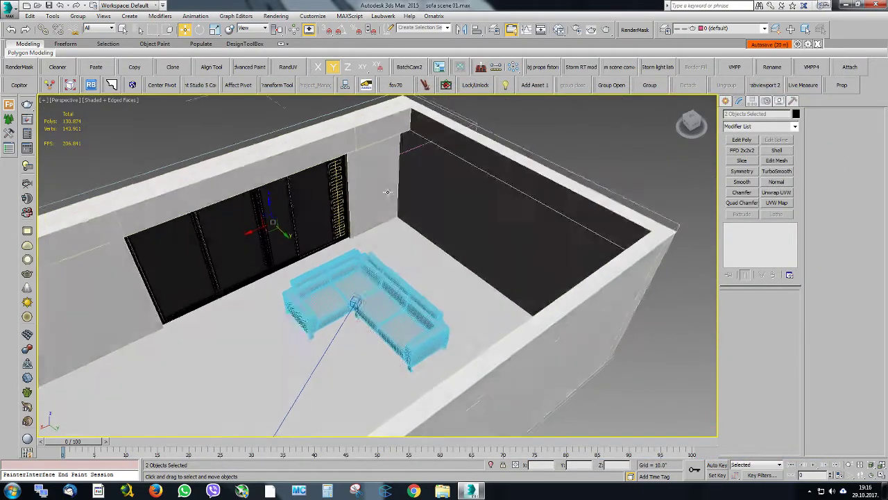
{"action": "scroll", "coordinate": [304, 222], "scroll_direction": "up", "scroll_amount": 5}
{"action": "middle_click_drag", "start_coordinate": [350, 246], "coordinate": [390, 209]}
{"action": "scroll", "coordinate": [403, 261], "scroll_direction": "down", "scroll_amount": 3}
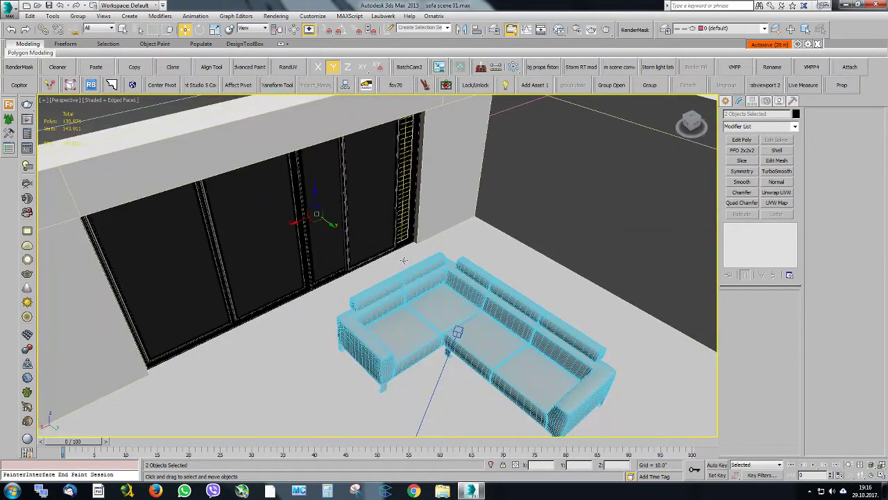
Switch to the Camera001 view and run the FStorm real-time render of the room
{"action": "key", "text": "c"}
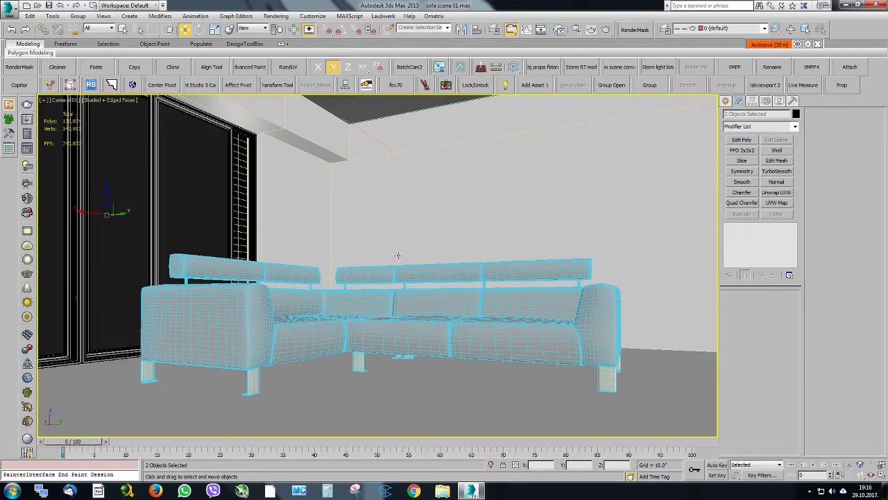
{"action": "left_click", "coordinate": [581, 68]}
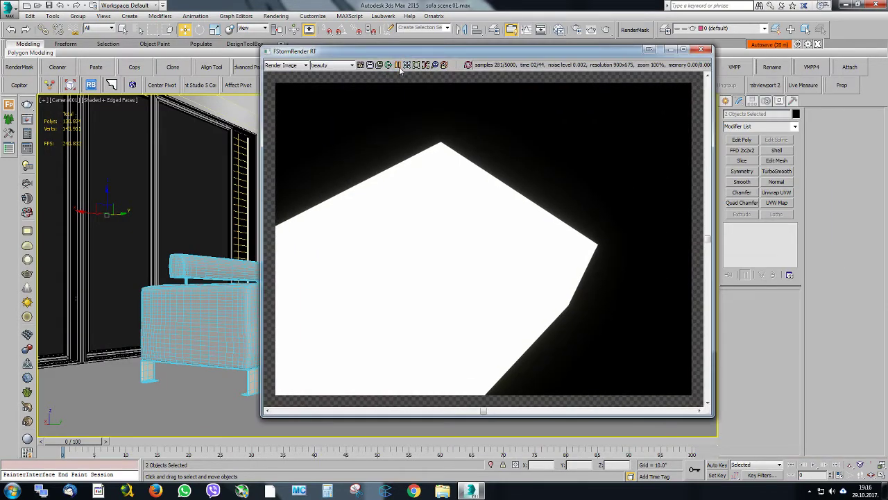
{"action": "left_click", "coordinate": [468, 65]}
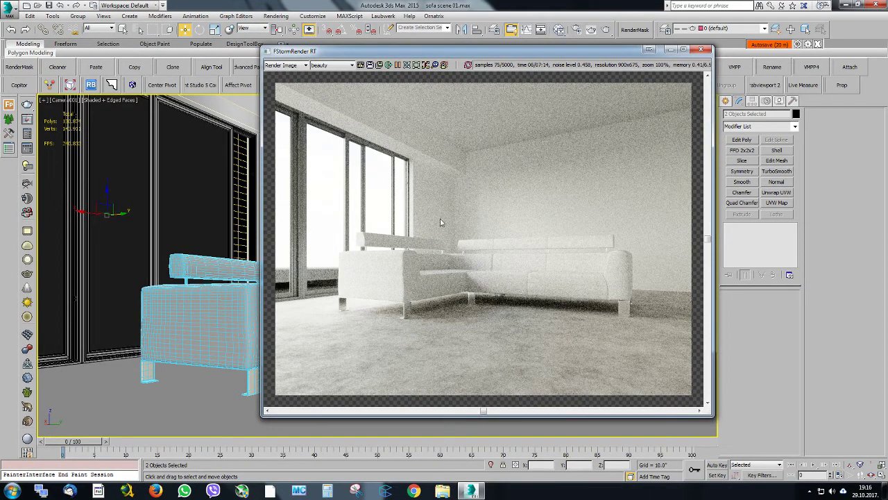
{"action": "left_click_drag", "start_coordinate": [411, 51], "coordinate": [342, 76]}
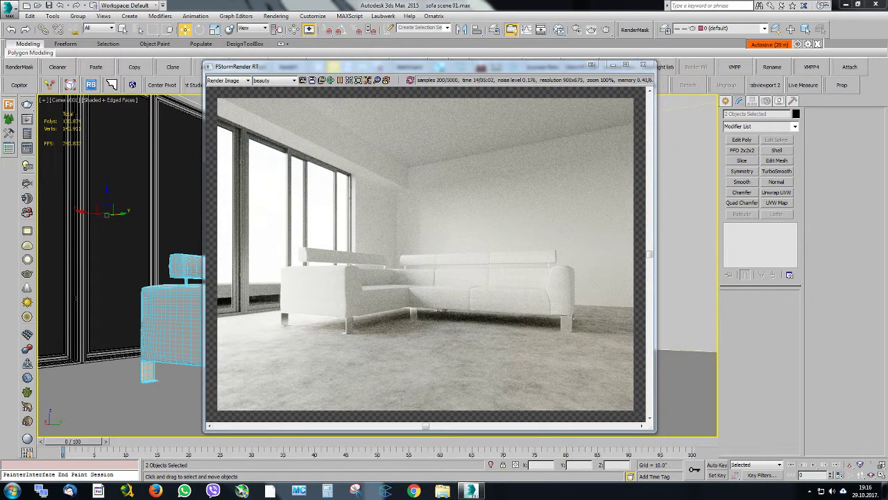
Compare the render's windows and lighting with the reference photo jasper-grey-lh.jpg, and move the photo aside
{"action": "left_click_drag", "start_coordinate": [887, 83], "coordinate": [447, 425]}
{"action": "left_click_drag", "start_coordinate": [420, 25], "coordinate": [637, 234]}
{"action": "left_click_drag", "start_coordinate": [506, 144], "coordinate": [412, 58]}
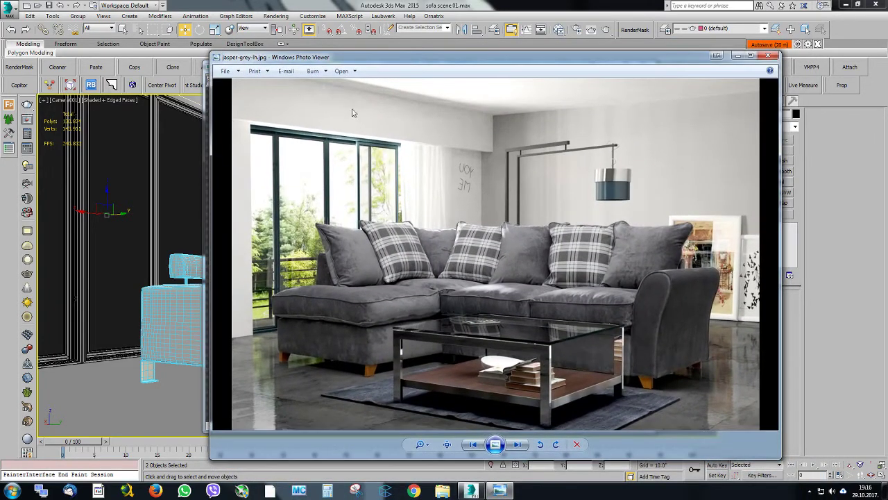
{"action": "left_click_drag", "start_coordinate": [465, 61], "coordinate": [887, 111]}
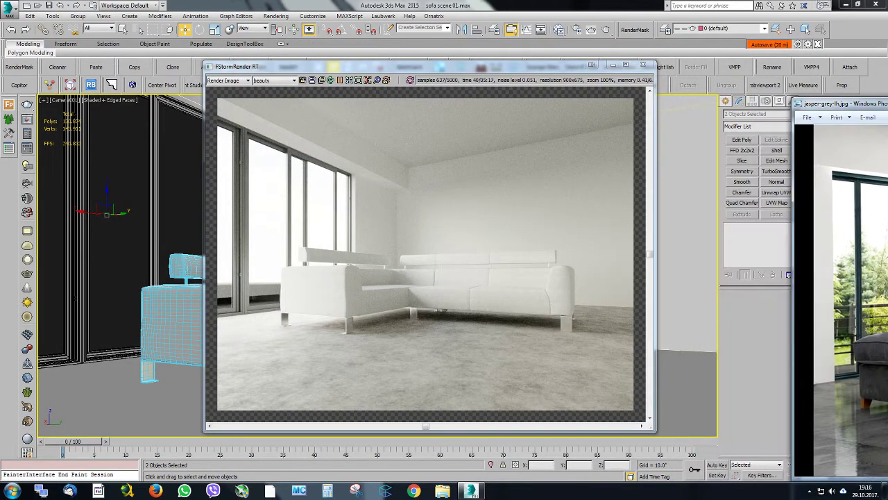
Select the room's wall and ceiling object and bring up the scene's floor material network in the material editor
{"action": "left_click_drag", "start_coordinate": [402, 71], "coordinate": [436, 299]}
{"action": "left_click", "coordinate": [338, 153]}
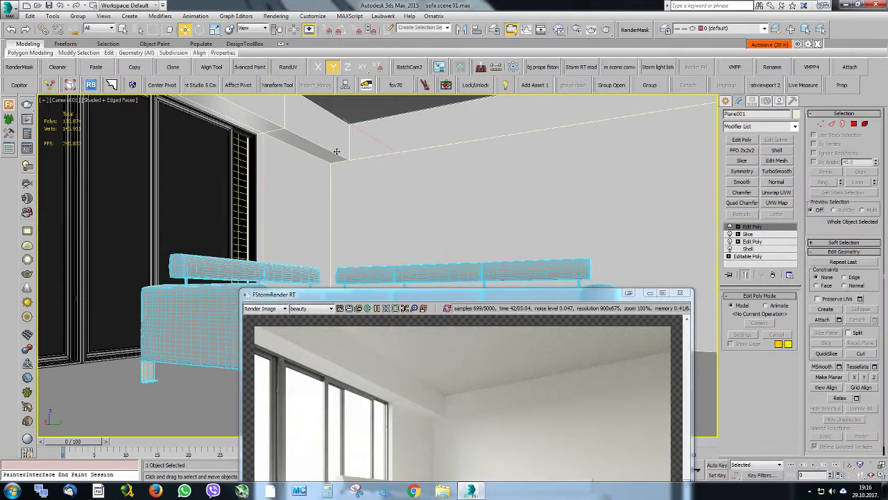
{"action": "left_click", "coordinate": [560, 30]}
{"action": "scroll", "coordinate": [486, 236], "scroll_direction": "down", "scroll_amount": 6}
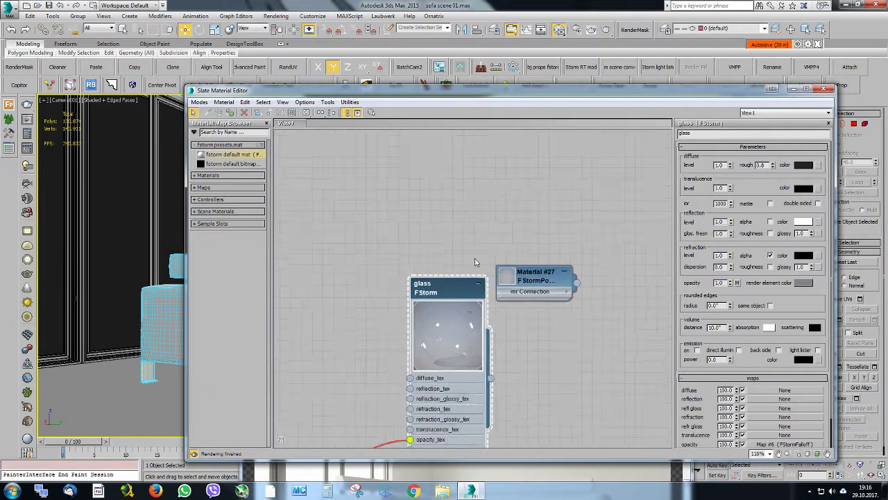
{"action": "middle_click_drag", "start_coordinate": [504, 245], "coordinate": [463, 173]}
{"action": "scroll", "coordinate": [476, 238], "scroll_direction": "up", "scroll_amount": 4}
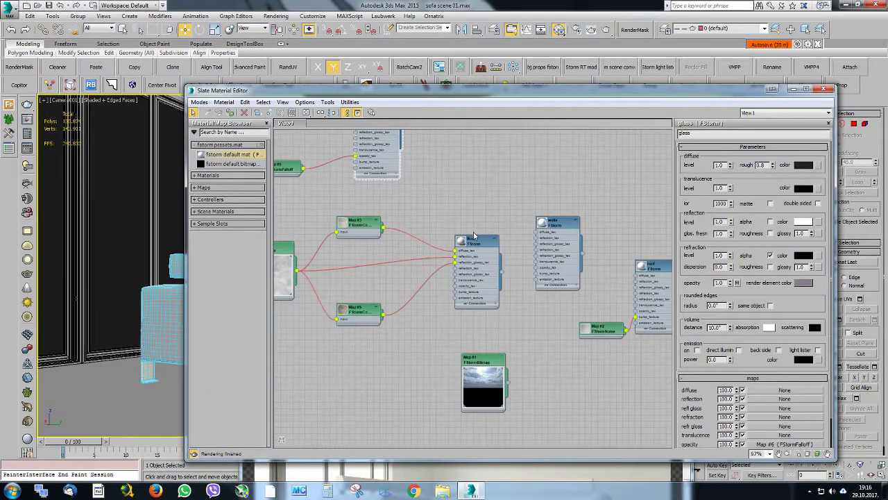
Duplicate the floor material with its connected noise and color correction maps, and assign the copy to the selected walls and ceiling
{"action": "middle_click_drag", "start_coordinate": [474, 236], "coordinate": [579, 240]}
{"action": "left_click_drag", "start_coordinate": [583, 212], "coordinate": [331, 326]}
{"action": "middle_click_drag", "start_coordinate": [437, 291], "coordinate": [480, 239]}
{"action": "scroll", "coordinate": [484, 239], "scroll_direction": "down", "scroll_amount": 1}
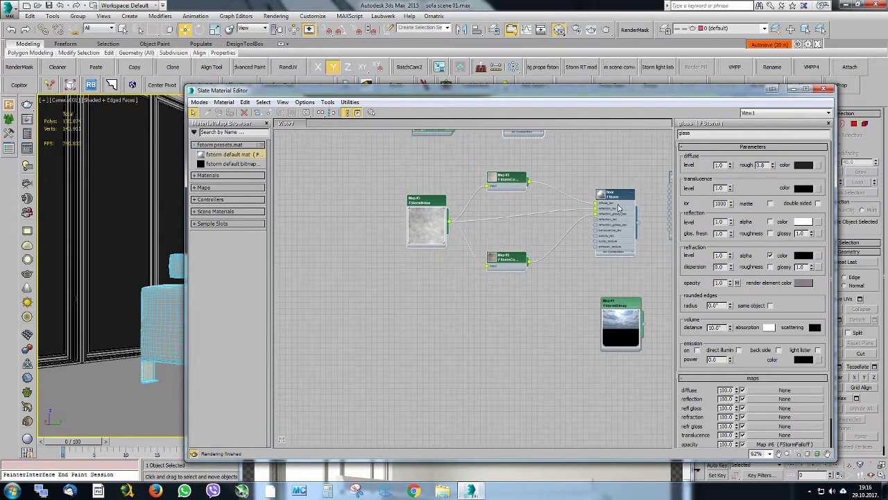
{"action": "left_click_drag", "start_coordinate": [619, 193], "coordinate": [475, 336], "text": "shift"}
{"action": "double_click", "coordinate": [467, 339]}
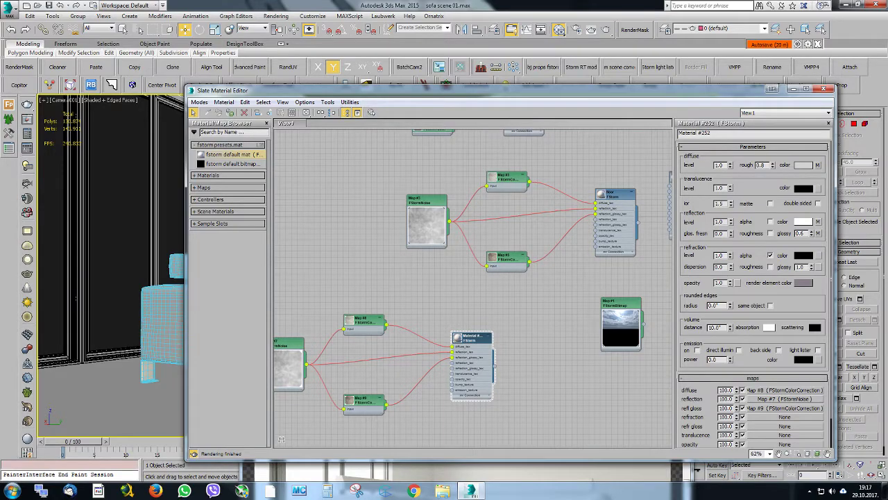
Connect the copied noise map directly to the copied material's diffuse texture and delete the unneeded color correction map
{"action": "left_click_drag", "start_coordinate": [359, 90], "coordinate": [855, 128]}
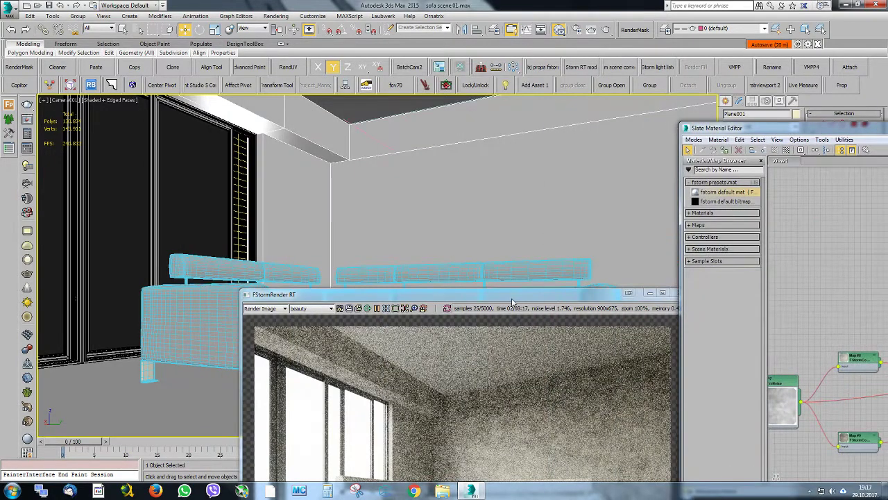
{"action": "left_click_drag", "start_coordinate": [513, 303], "coordinate": [331, 87]}
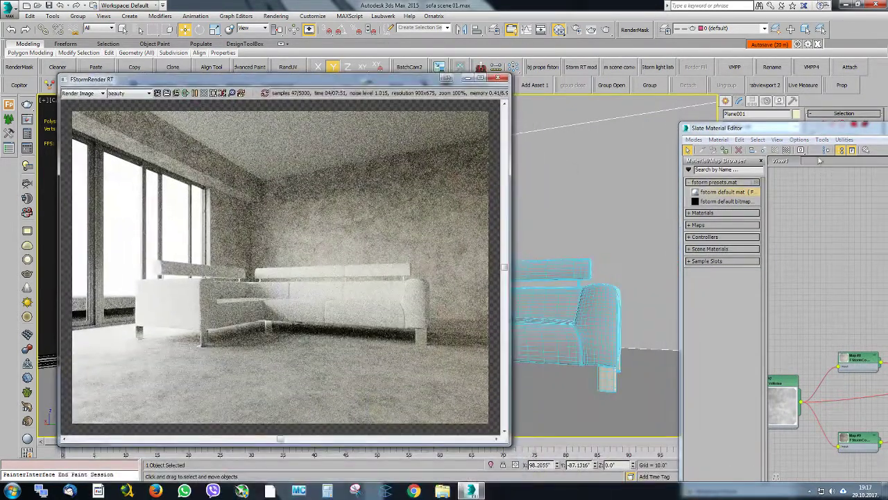
{"action": "left_click_drag", "start_coordinate": [806, 134], "coordinate": [401, 53]}
{"action": "left_click_drag", "start_coordinate": [437, 317], "coordinate": [542, 304]}
{"action": "left_click_drag", "start_coordinate": [461, 281], "coordinate": [461, 251]}
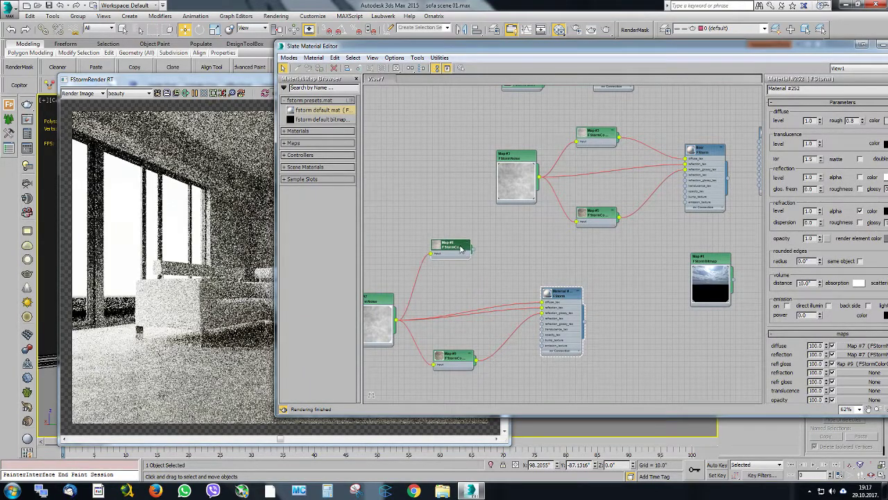
{"action": "key", "text": "Delete"}
Arrange the material editor beside the FStorm render window with the material parameters fully in view
{"action": "left_click_drag", "start_coordinate": [515, 59], "coordinate": [463, 46]}
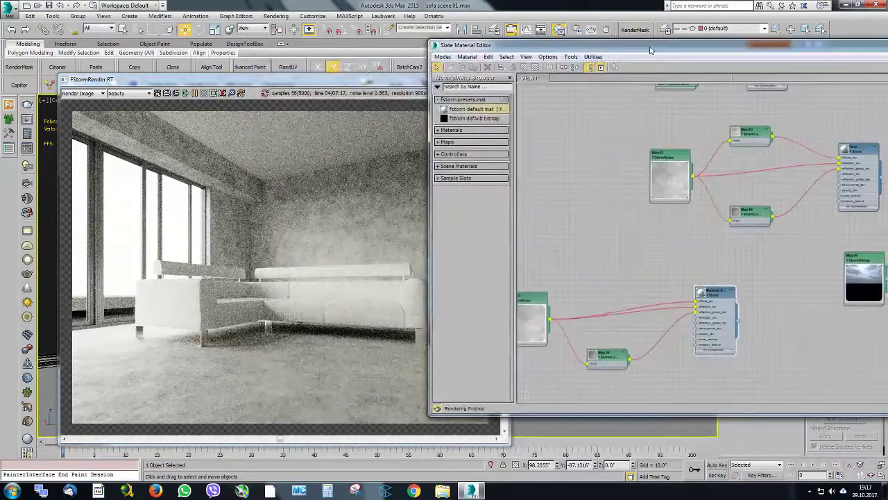
{"action": "left_click_drag", "start_coordinate": [887, 167], "coordinate": [858, 167]}
{"action": "left_click_drag", "start_coordinate": [311, 82], "coordinate": [264, 59]}
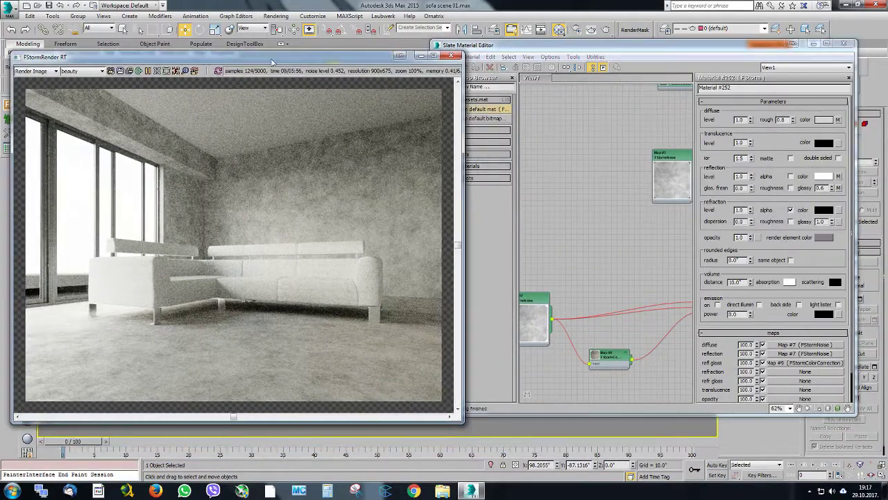
Tidy the copied network by placing its noise and color correction maps close to the new material
{"action": "middle_click_drag", "start_coordinate": [580, 177], "coordinate": [546, 178]}
{"action": "scroll", "coordinate": [580, 211], "scroll_direction": "down", "scroll_amount": 3}
{"action": "middle_click_drag", "start_coordinate": [570, 253], "coordinate": [585, 241]}
{"action": "scroll", "coordinate": [585, 241], "scroll_direction": "up", "scroll_amount": 1}
{"action": "left_click_drag", "start_coordinate": [546, 240], "coordinate": [542, 319]}
{"action": "scroll", "coordinate": [620, 254], "scroll_direction": "up", "scroll_amount": 3}
{"action": "left_click_drag", "start_coordinate": [594, 285], "coordinate": [626, 272]}
{"action": "scroll", "coordinate": [653, 275], "scroll_direction": "up", "scroll_amount": 2}
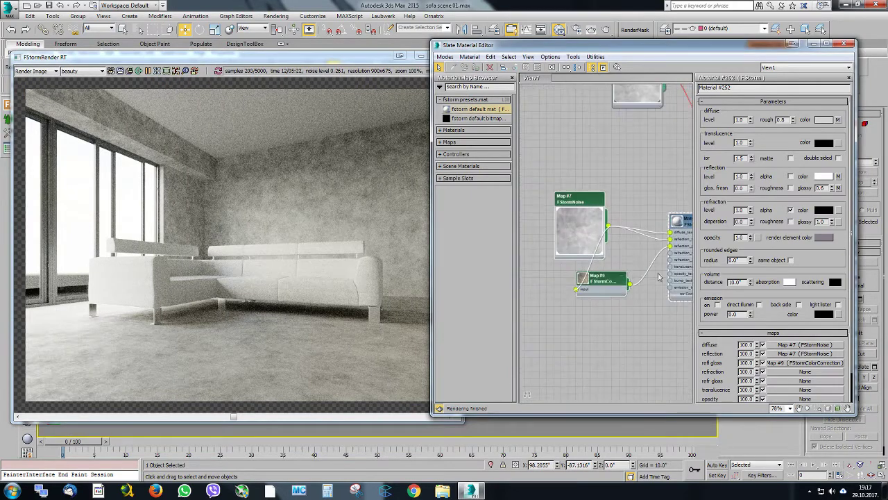
{"action": "middle_click_drag", "start_coordinate": [610, 243], "coordinate": [579, 256]}
{"action": "left_click", "coordinate": [668, 239]}
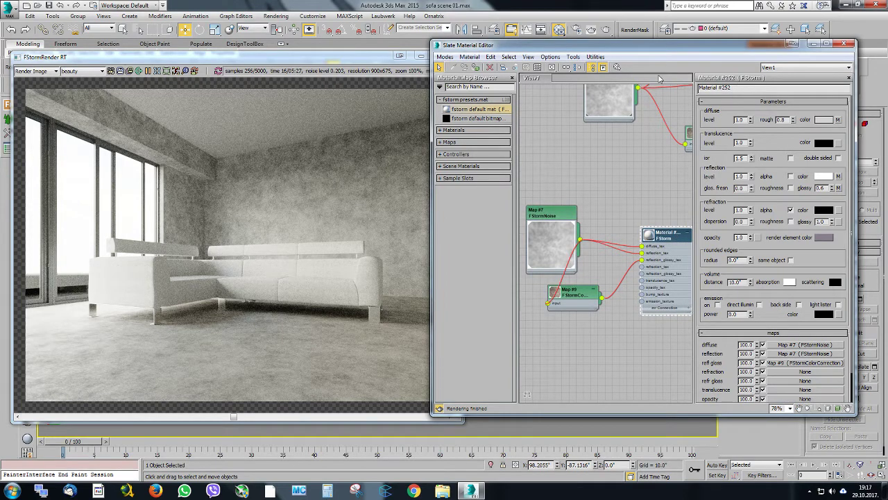
Rename the copied material as wall 2 and set its diffuse color to a neutral value of 235
{"action": "left_click_drag", "start_coordinate": [737, 87], "coordinate": [671, 96]}
{"action": "type", "text": "wall 2"}
{"action": "left_click", "coordinate": [824, 120]}
{"action": "left_click_drag", "start_coordinate": [664, 221], "coordinate": [673, 223]}
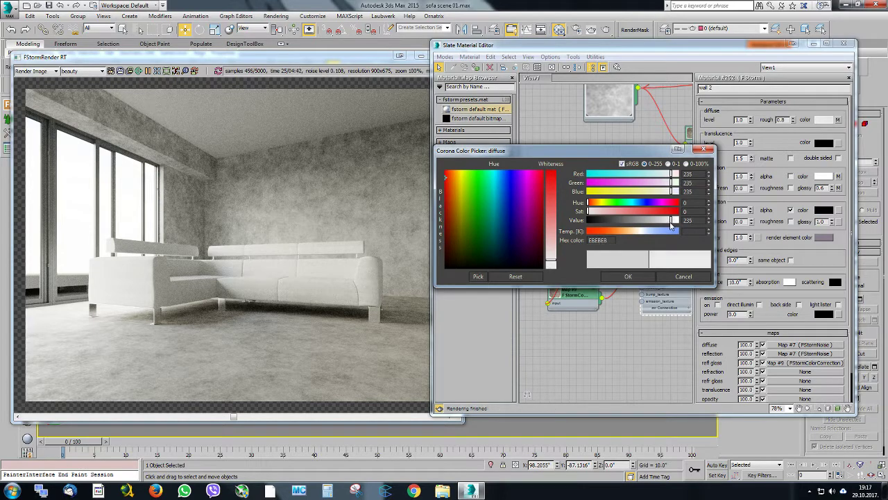
{"action": "left_click", "coordinate": [624, 276]}
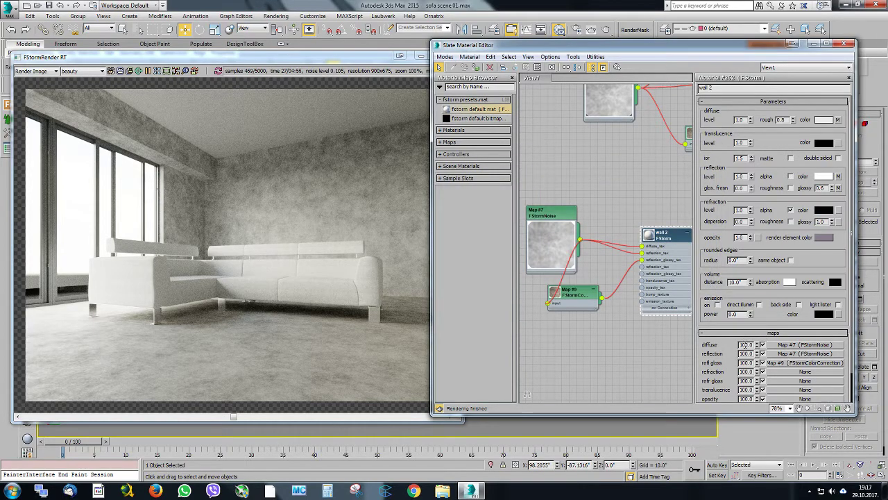
Set wall 2's diffuse map amount to 40 and restrict the render to a region of the back wall
{"action": "double_click", "coordinate": [746, 345]}
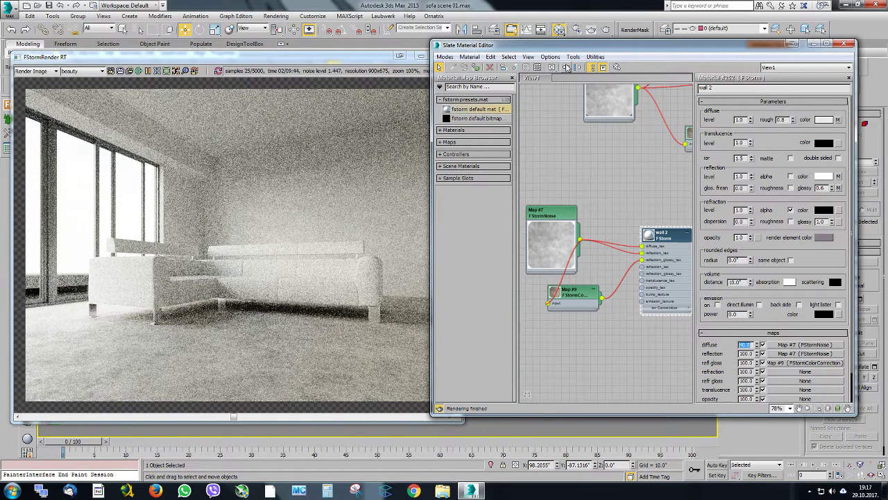
{"action": "left_click", "coordinate": [167, 71]}
{"action": "left_click_drag", "start_coordinate": [181, 111], "coordinate": [408, 222]}
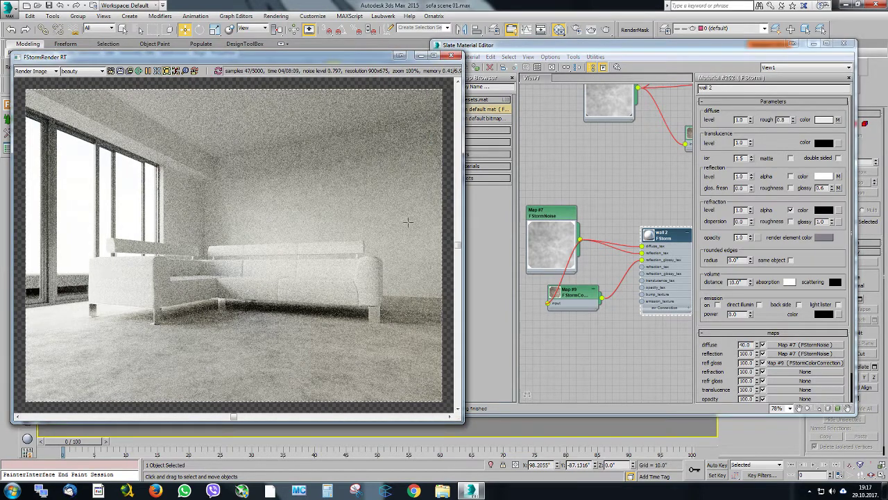
Redraw the render region around the corner where the walls meet the ceiling
{"action": "scroll", "coordinate": [245, 136], "scroll_direction": "up", "scroll_amount": 1}
{"action": "middle_click_drag", "start_coordinate": [245, 136], "coordinate": [232, 109]}
{"action": "scroll", "coordinate": [231, 109], "scroll_direction": "down", "scroll_amount": 1}
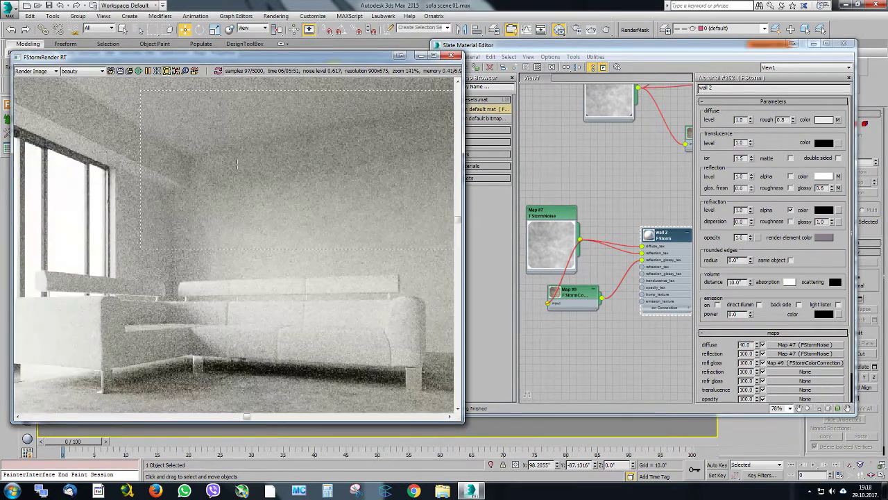
{"action": "middle_click_drag", "start_coordinate": [170, 123], "coordinate": [179, 151]}
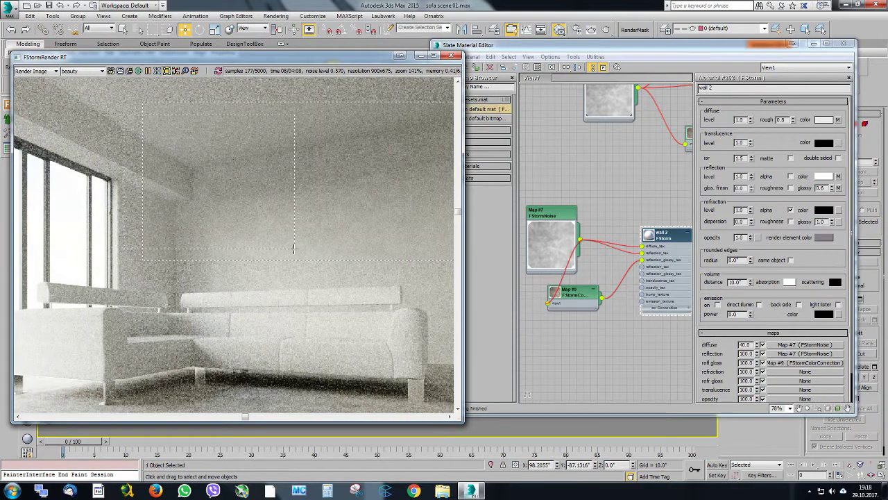
{"action": "middle_click_drag", "start_coordinate": [238, 205], "coordinate": [257, 192]}
{"action": "left_click_drag", "start_coordinate": [249, 58], "coordinate": [274, 86]}
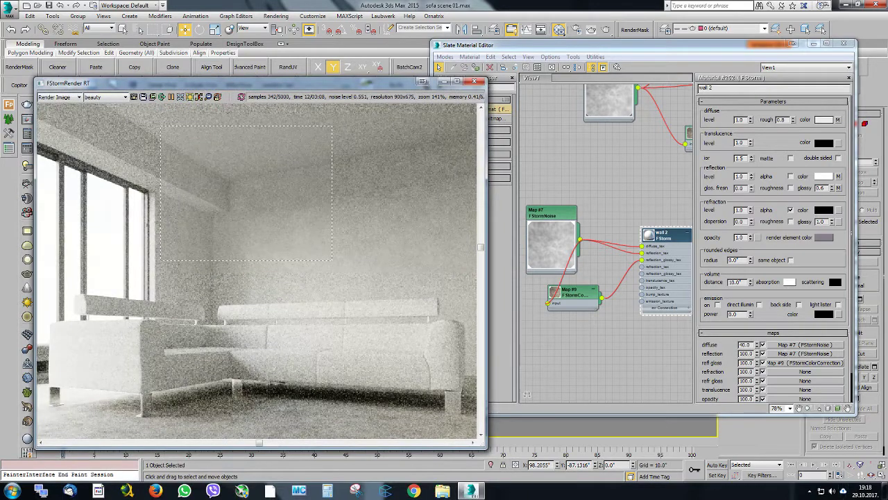
Compare the rendered walls with those in the reference photo jasper-grey-lh.jpg and close the photo
{"action": "key", "text": "alt+Tab"}
{"action": "left_click_drag", "start_coordinate": [885, 107], "coordinate": [206, 143]}
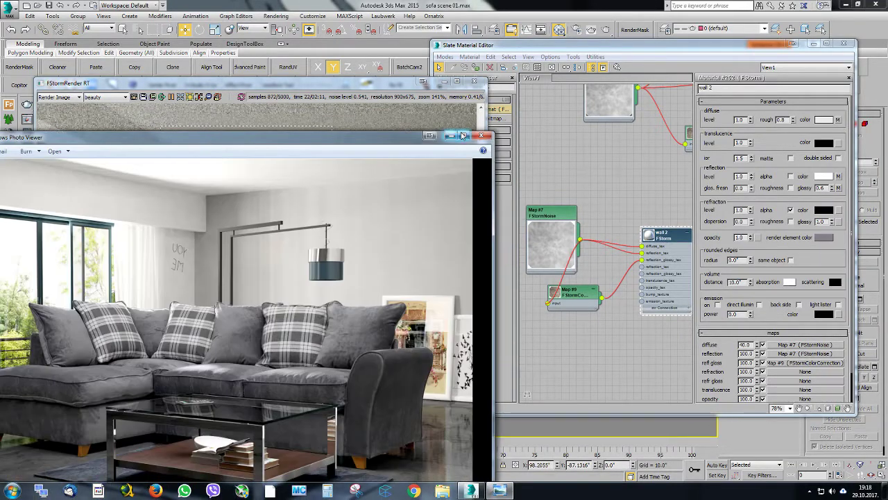
{"action": "left_click", "coordinate": [485, 136]}
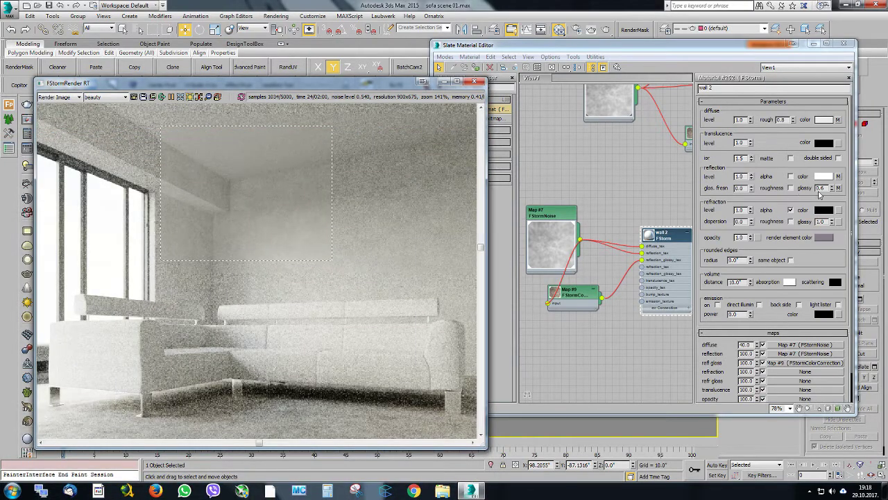
Set wall 2's reflection glossiness to 0.8 and its reflection and reflection gloss map amounts to 50, and enlarge its preview
{"action": "left_click", "coordinate": [819, 195]}
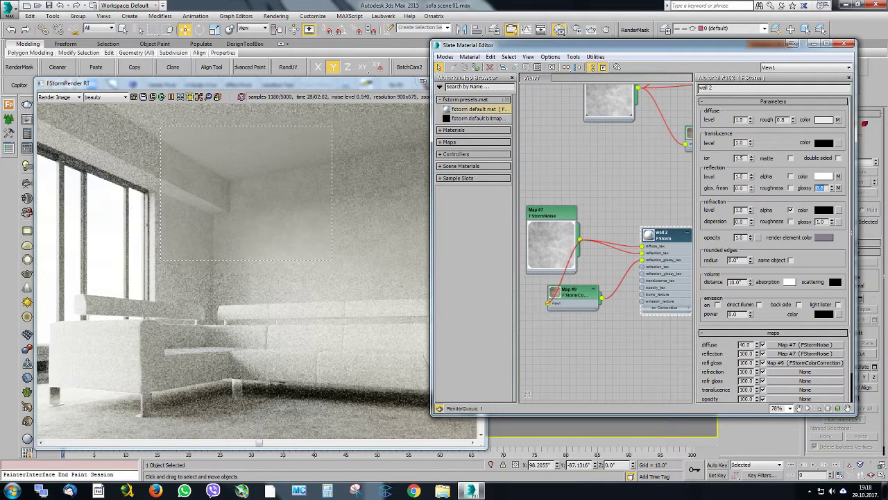
{"action": "left_click", "coordinate": [757, 364]}
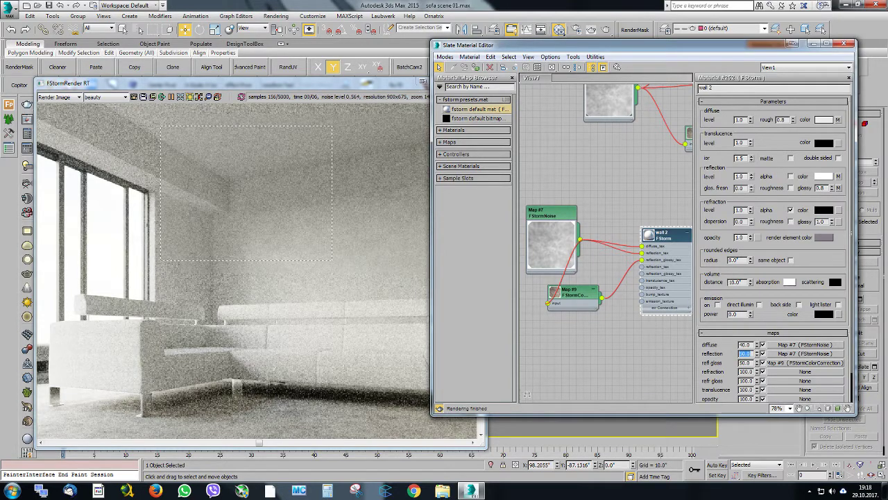
{"action": "middle_click_drag", "start_coordinate": [663, 237], "coordinate": [614, 207]}
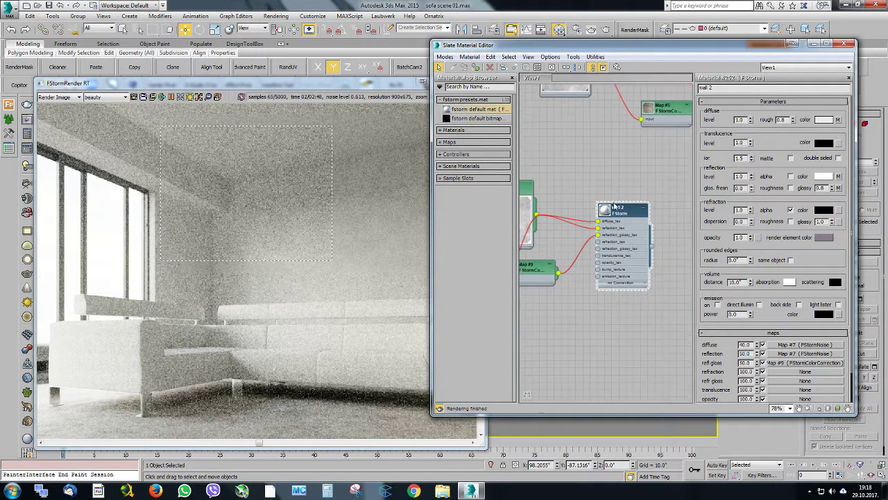
{"action": "double_click", "coordinate": [606, 210]}
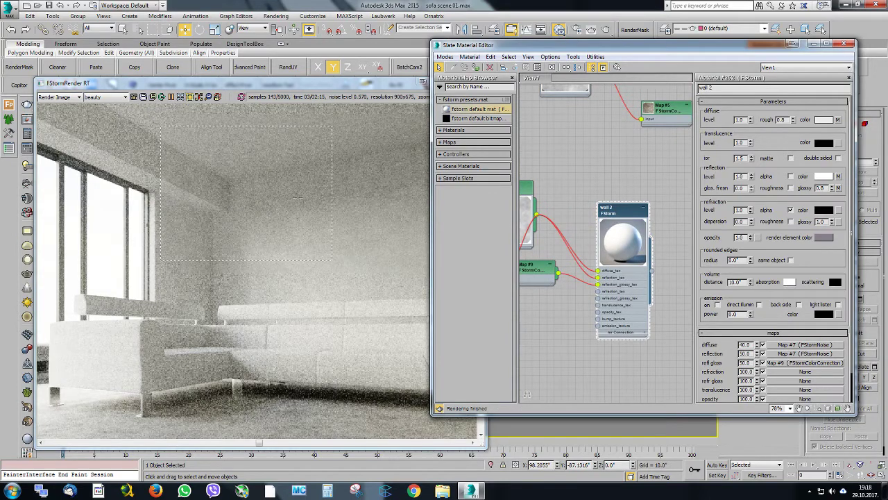
Return the render from the wall region to the full frame at 100% zoom and close the material editor
{"action": "middle_click_drag", "start_coordinate": [286, 195], "coordinate": [261, 210]}
{"action": "scroll", "coordinate": [277, 182], "scroll_direction": "down", "scroll_amount": 2}
{"action": "scroll", "coordinate": [262, 210], "scroll_direction": "up", "scroll_amount": 2}
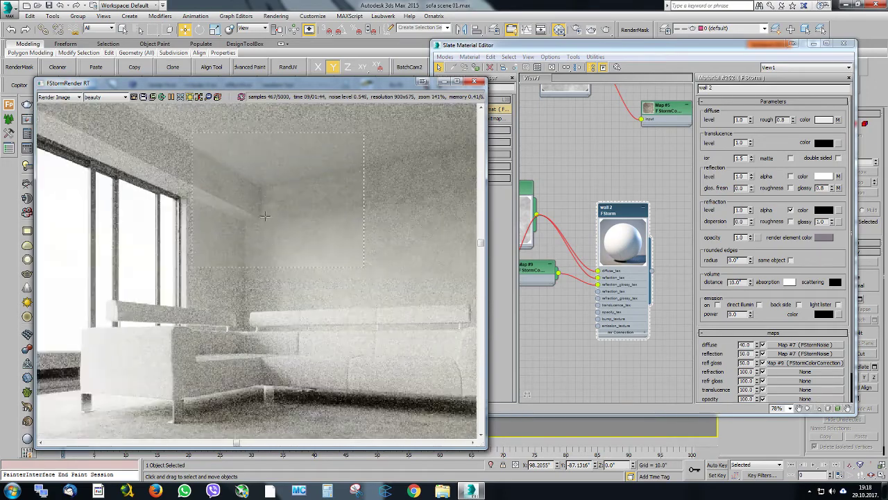
{"action": "left_click", "coordinate": [191, 98]}
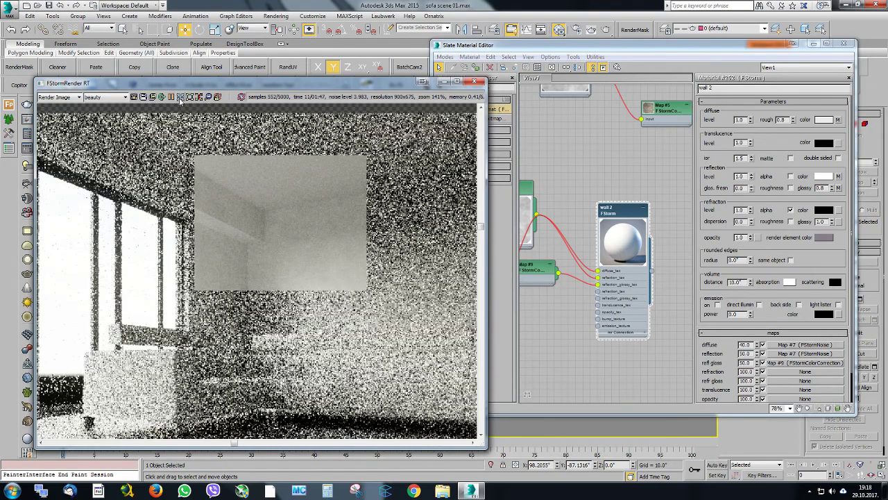
{"action": "left_click", "coordinate": [181, 97]}
{"action": "left_click_drag", "start_coordinate": [185, 83], "coordinate": [180, 60]}
{"action": "left_click", "coordinate": [844, 44]}
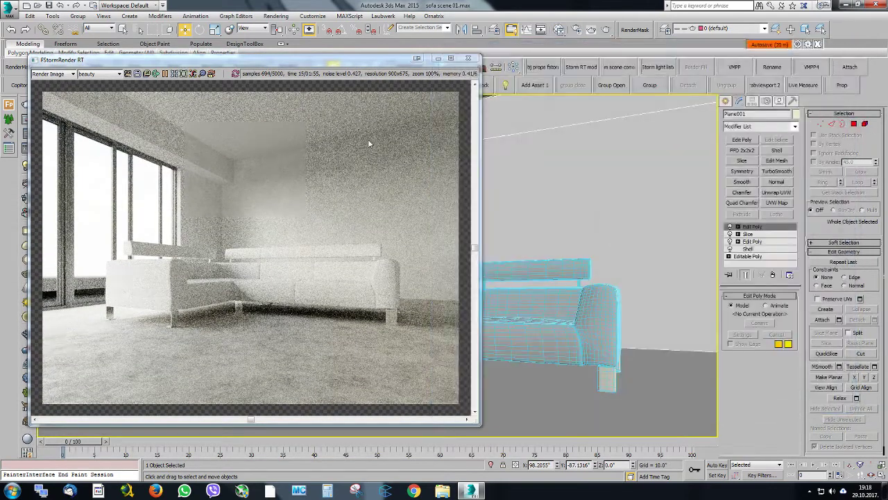
Select the sofa group and switch the viewport to a perspective view looking down on it
{"action": "left_click_drag", "start_coordinate": [333, 63], "coordinate": [660, 47]}
{"action": "left_click", "coordinate": [278, 302]}
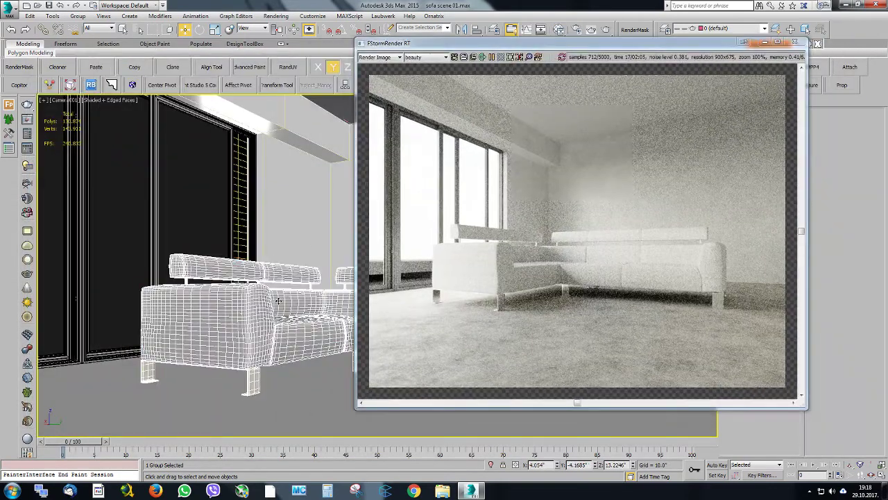
{"action": "key", "text": "p"}
{"action": "middle_click_drag", "start_coordinate": [279, 301], "coordinate": [281, 320], "text": "alt"}
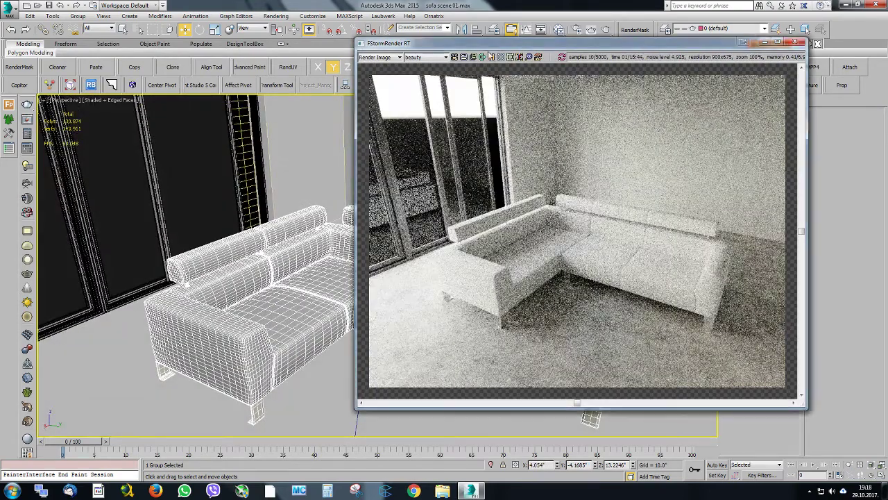
Bring the sofa's material with its three bitmap maps into the material editor
{"action": "left_click", "coordinate": [561, 30]}
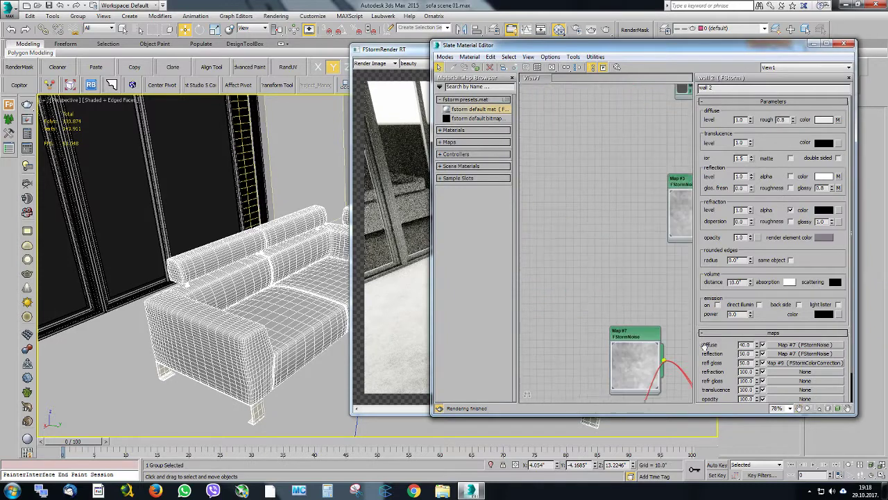
{"action": "left_click", "coordinate": [454, 68]}
{"action": "left_click", "coordinate": [212, 296]}
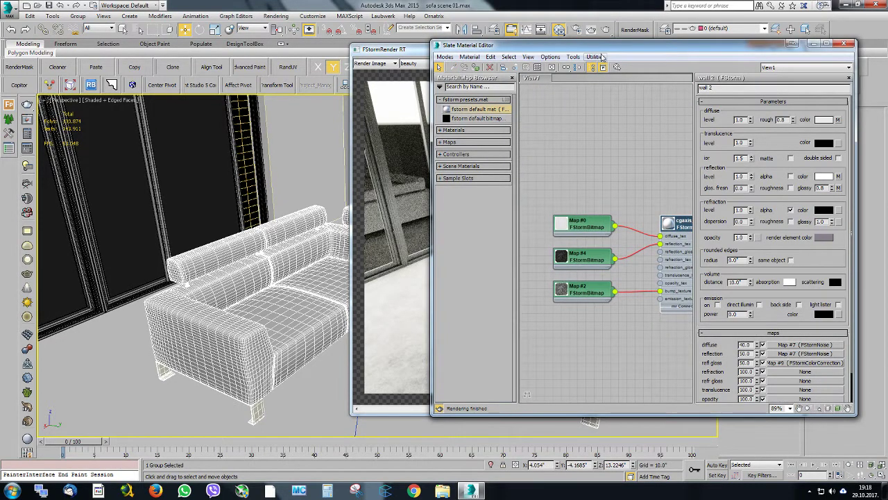
{"action": "left_click", "coordinate": [469, 57]}
{"action": "left_click_drag", "start_coordinate": [504, 48], "coordinate": [300, 53]}
Set the sofa material's diffuse bitmap node apart from the other maps and check the sofa in the reference photo jasper-grey-lh.jpg
{"action": "middle_click_drag", "start_coordinate": [432, 235], "coordinate": [426, 254]}
{"action": "left_click_drag", "start_coordinate": [423, 251], "coordinate": [398, 210]}
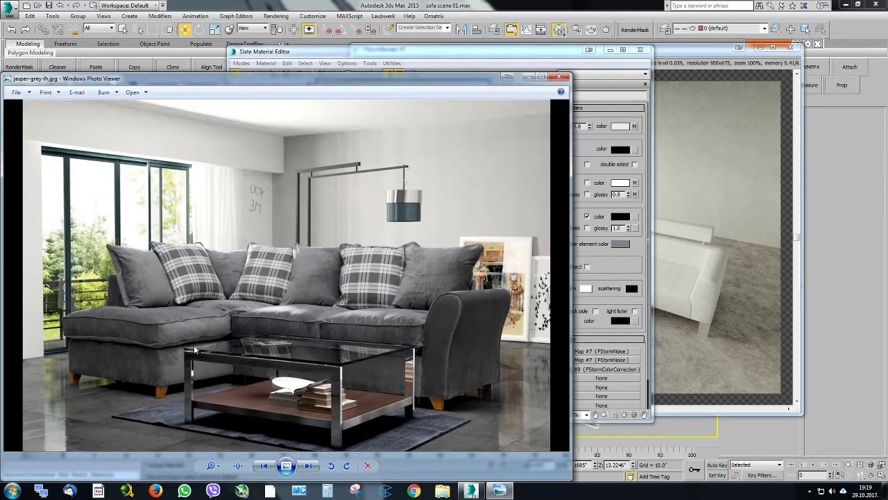
{"action": "left_click_drag", "start_coordinate": [316, 86], "coordinate": [887, 116]}
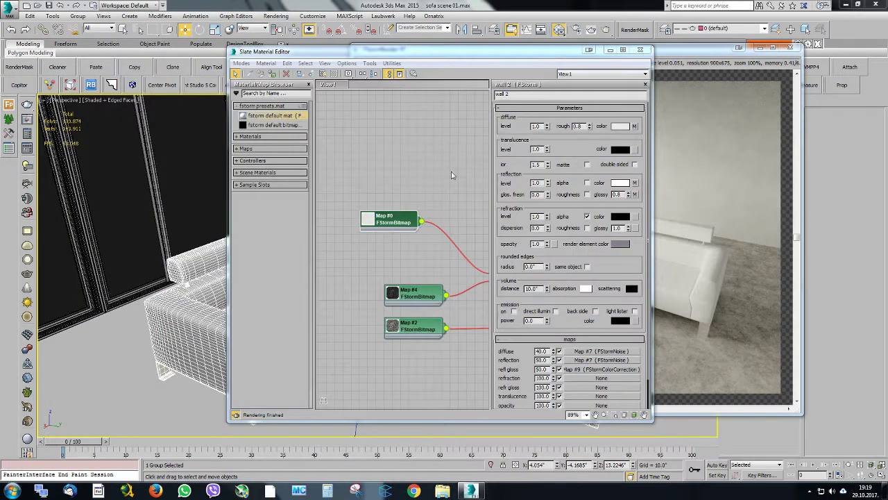
Insert an FStormMix map on the sofa material's diffuse connection, keeping the old bitmap as a sub-map
{"action": "scroll", "coordinate": [451, 175], "scroll_direction": "down", "scroll_amount": 2}
{"action": "scroll", "coordinate": [416, 229], "scroll_direction": "up", "scroll_amount": 4}
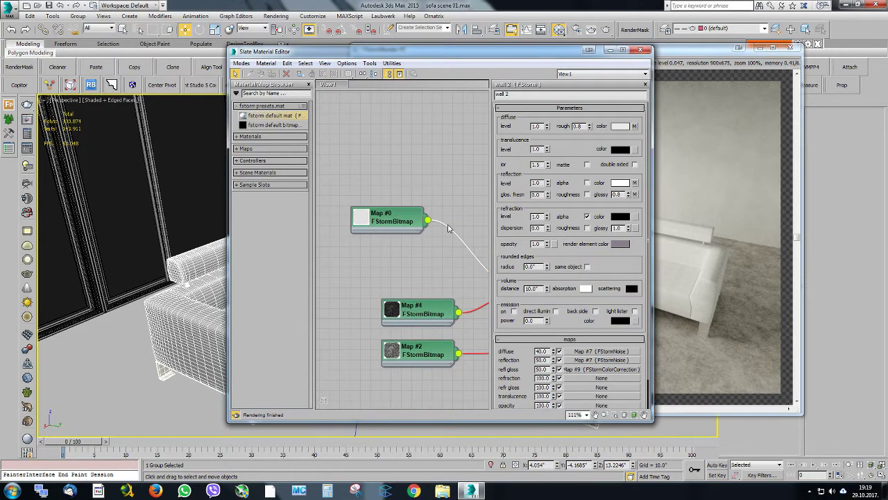
{"action": "right_click", "coordinate": [448, 228]}
{"action": "left_click", "coordinate": [477, 239]}
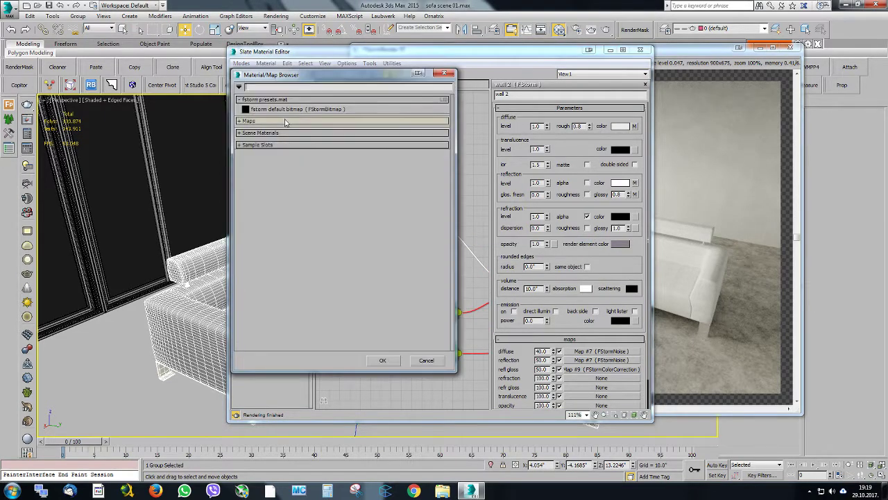
{"action": "left_click", "coordinate": [283, 122]}
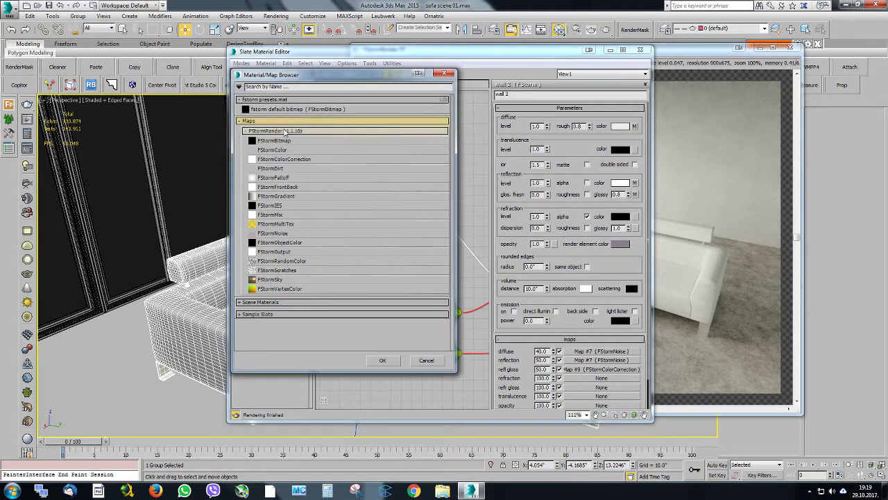
{"action": "double_click", "coordinate": [290, 215]}
{"action": "key", "text": "Return"}
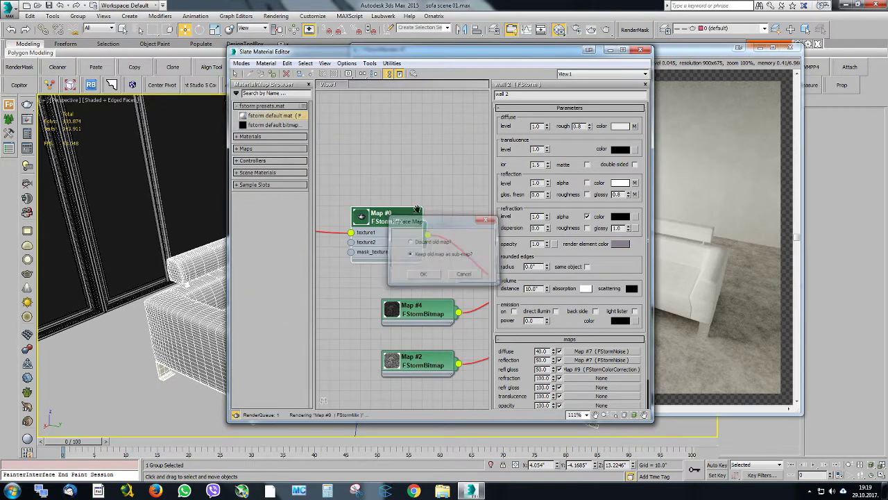
Widen the material editor, arrange the FStormMix node beside its bitmap, and place the editor so the sofa render is visible
{"action": "left_click_drag", "start_coordinate": [229, 214], "coordinate": [98, 215]}
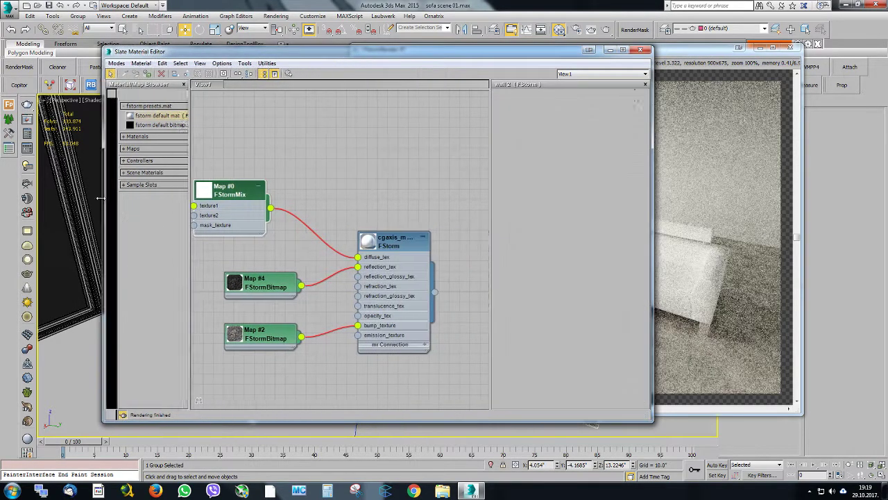
{"action": "middle_click_drag", "start_coordinate": [240, 214], "coordinate": [371, 221]}
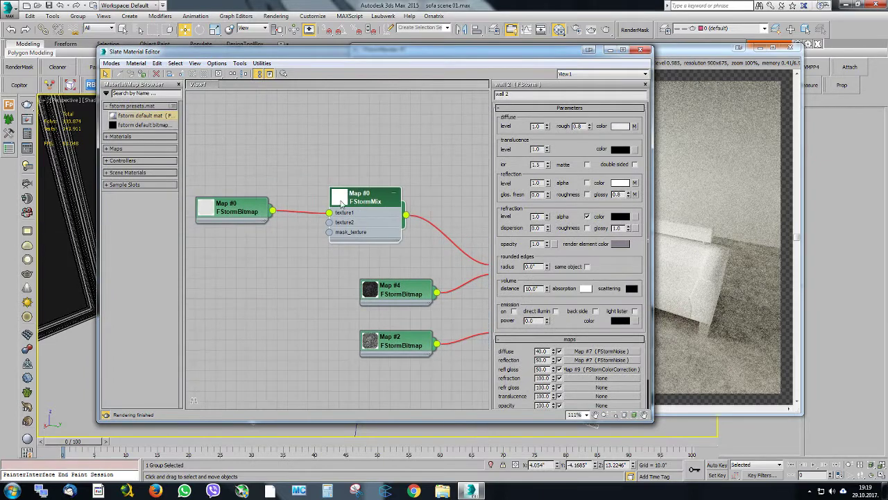
{"action": "left_click_drag", "start_coordinate": [404, 59], "coordinate": [242, 106]}
{"action": "middle_click_drag", "start_coordinate": [203, 226], "coordinate": [139, 195]}
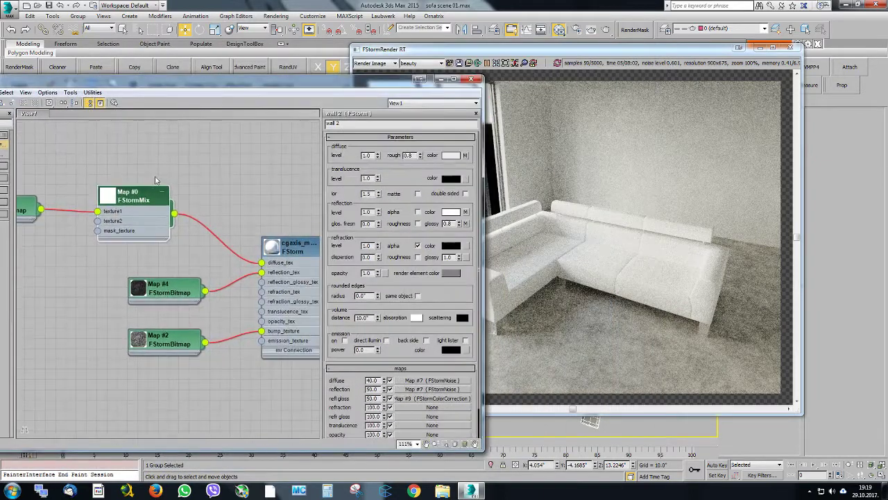
{"action": "left_click_drag", "start_coordinate": [139, 195], "coordinate": [181, 175]}
{"action": "middle_click_drag", "start_coordinate": [143, 193], "coordinate": [204, 170]}
Inspect the sofa's original diffuse bitmap with an enlarged node preview and its full image view
{"action": "double_click", "coordinate": [73, 190]}
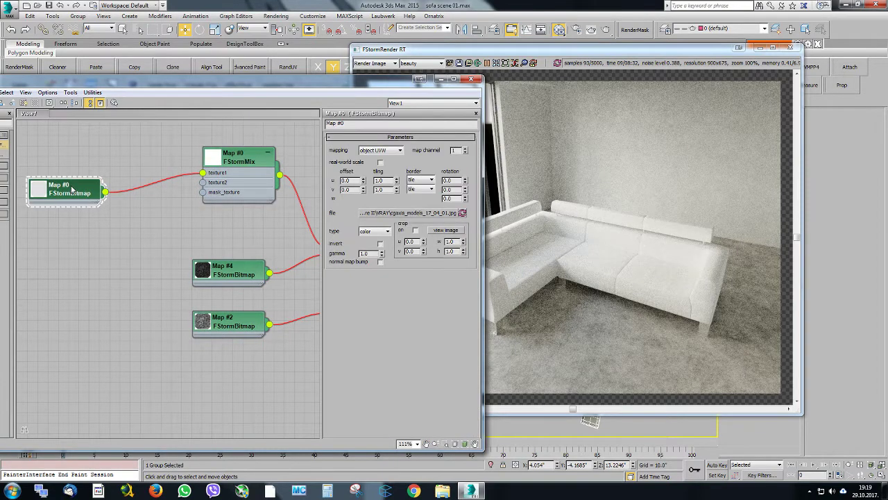
{"action": "double_click", "coordinate": [46, 197]}
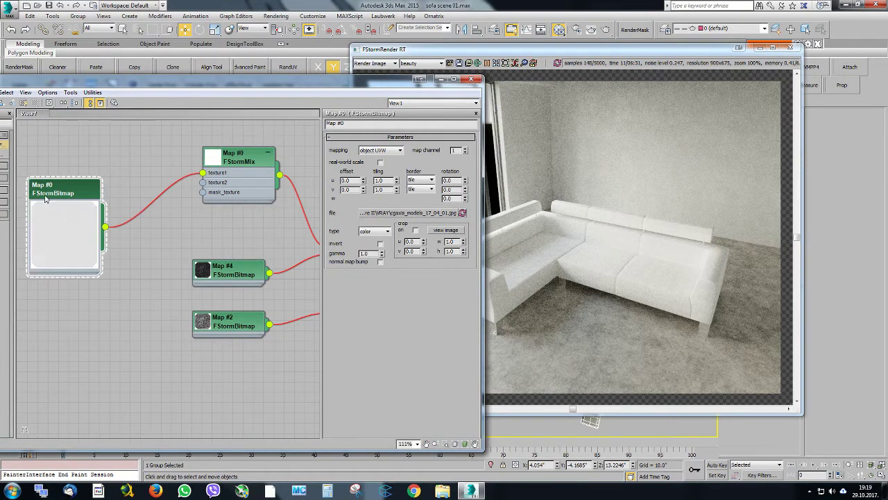
{"action": "left_click", "coordinate": [462, 232]}
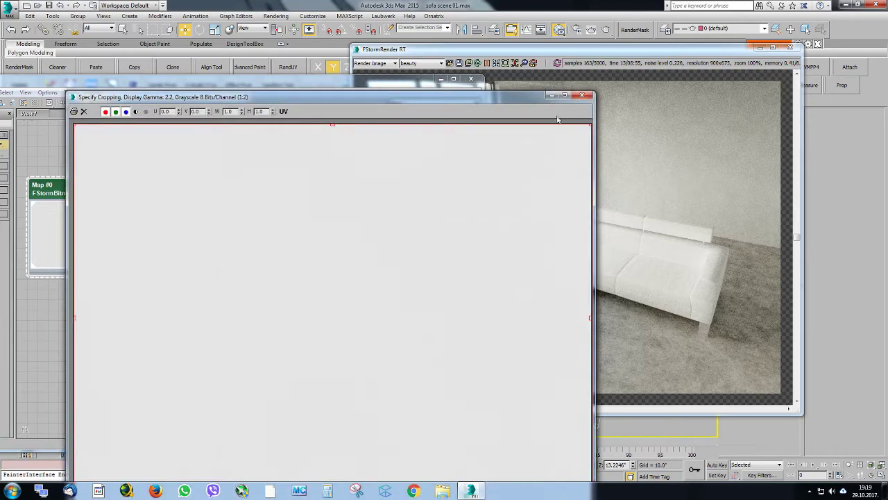
{"action": "left_click", "coordinate": [577, 98]}
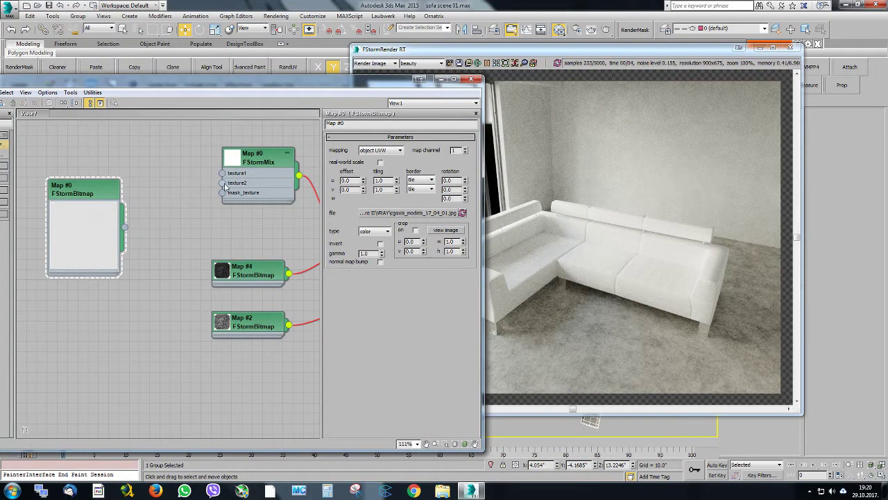
Detach the bitmap from the FStormMix and feed texture2 from a new FStormColor map
{"action": "left_click_drag", "start_coordinate": [222, 183], "coordinate": [206, 202]}
{"action": "mouse_move", "coordinate": [255, 220]}
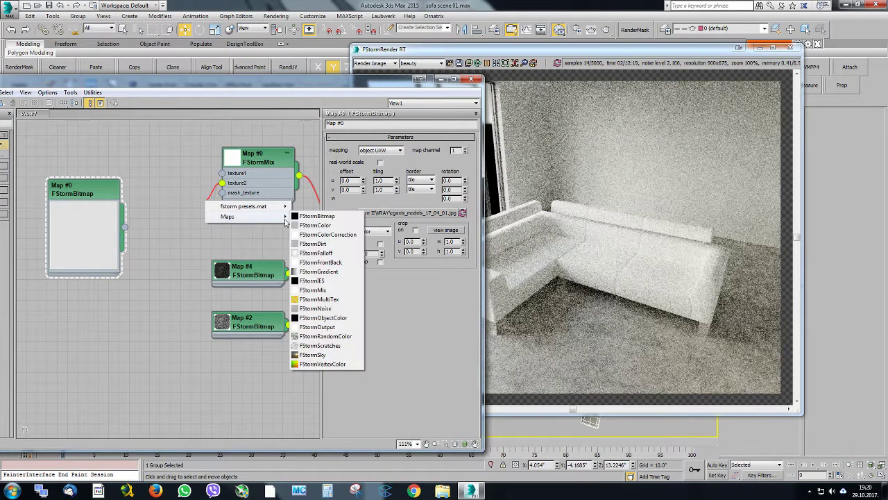
{"action": "left_click", "coordinate": [316, 225]}
{"action": "left_click_drag", "start_coordinate": [226, 199], "coordinate": [154, 218]}
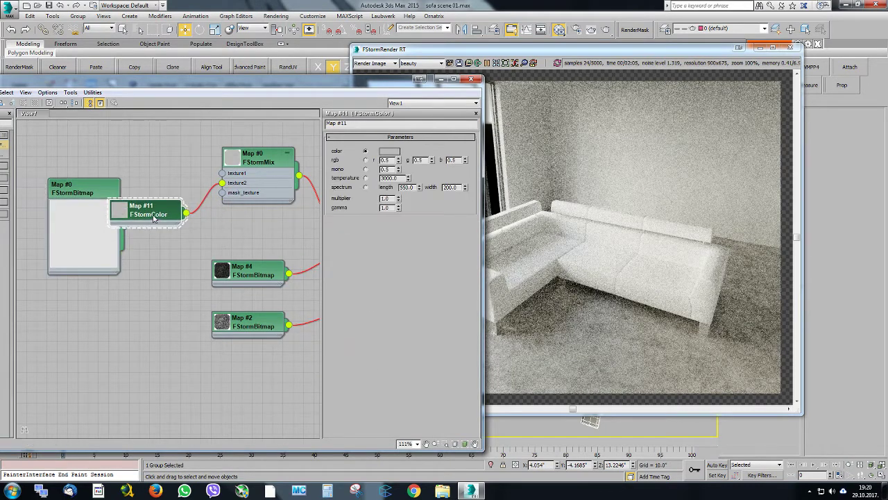
Set the texture2 FStormColor to a dark bluish grey, RGB 105, 105, 115
{"action": "left_click", "coordinate": [389, 150]}
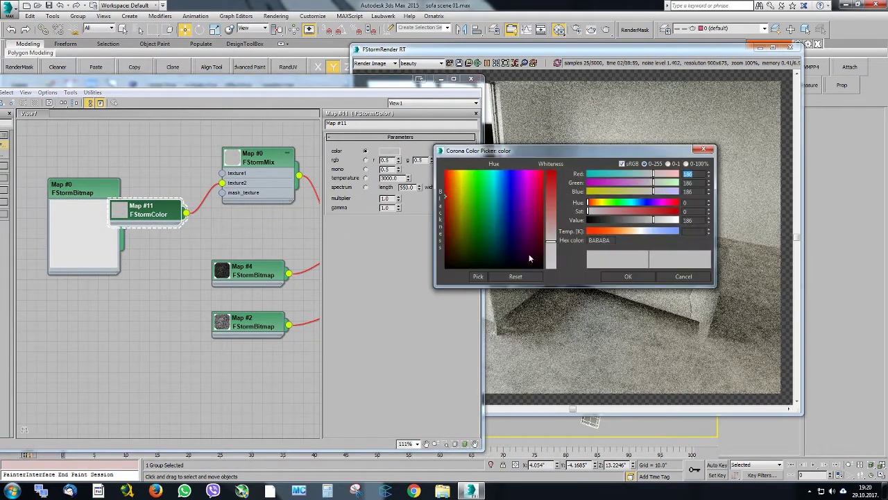
{"action": "left_click_drag", "start_coordinate": [520, 149], "coordinate": [557, 82]}
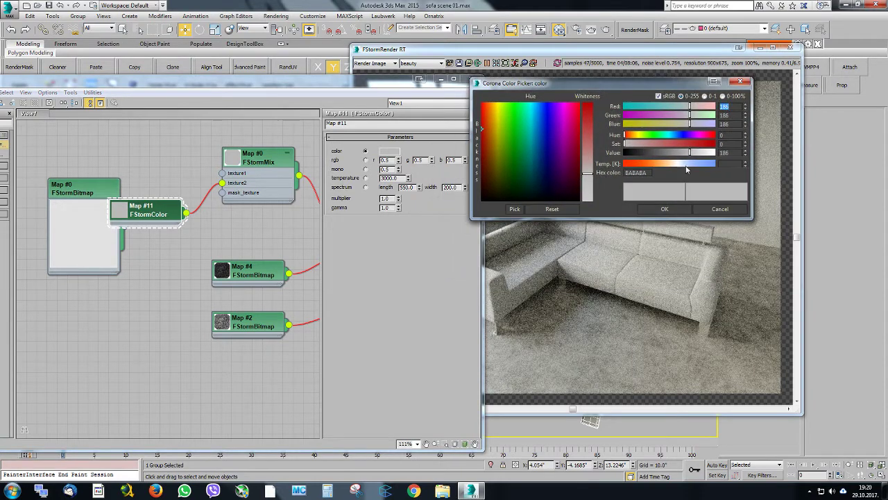
{"action": "left_click_drag", "start_coordinate": [689, 153], "coordinate": [665, 153]}
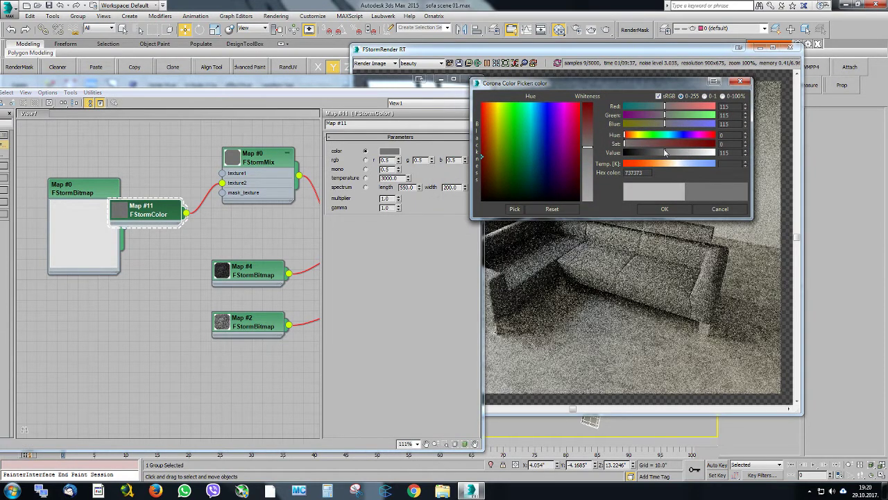
{"action": "left_click", "coordinate": [668, 125]}
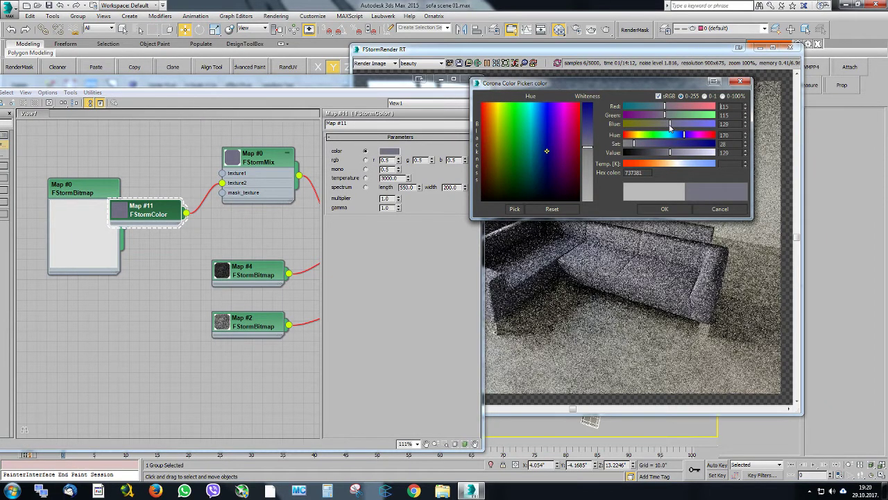
{"action": "left_click_drag", "start_coordinate": [666, 153], "coordinate": [664, 154]}
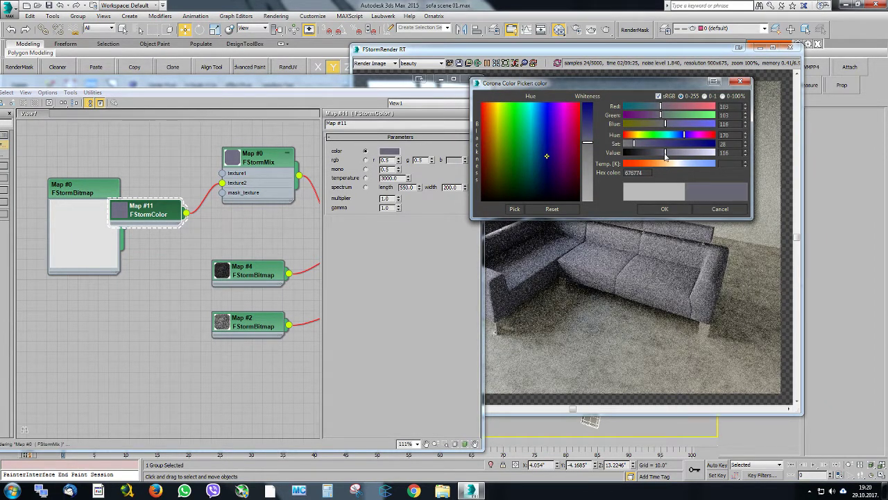
{"action": "left_click", "coordinate": [665, 209]}
Copy the grey FStormColor node, connect the copy to the mix's texture1, and lighten it to RGB 128, 128, 140
{"action": "mouse_move", "coordinate": [205, 211]}
{"action": "middle_mouse_down"}
{"action": "mouse_move", "coordinate": [234, 227]}
{"action": "mouse_move", "coordinate": [237, 218]}
{"action": "mouse_move", "coordinate": [233, 242]}
{"action": "middle_mouse_up"}
{"action": "scroll", "coordinate": [217, 229], "scroll_direction": "up", "scroll_amount": 1}
{"action": "left_click_drag", "start_coordinate": [179, 252], "coordinate": [179, 173], "text": "shift"}
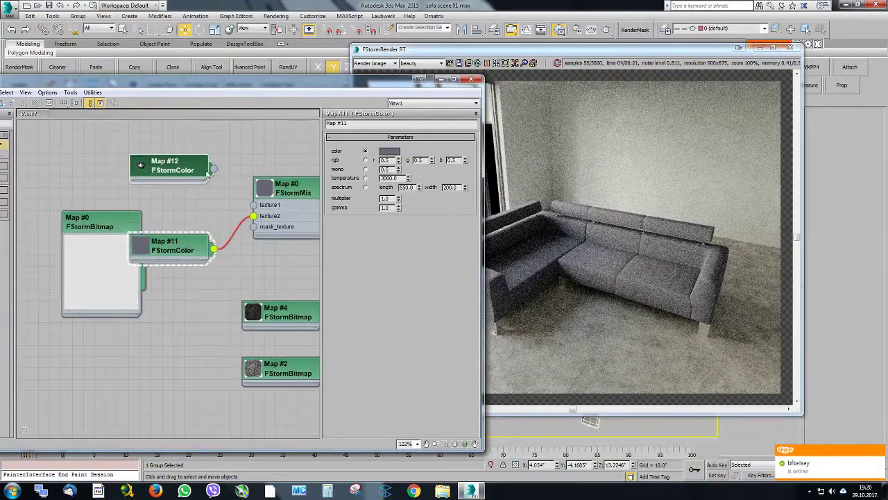
{"action": "double_click", "coordinate": [172, 165]}
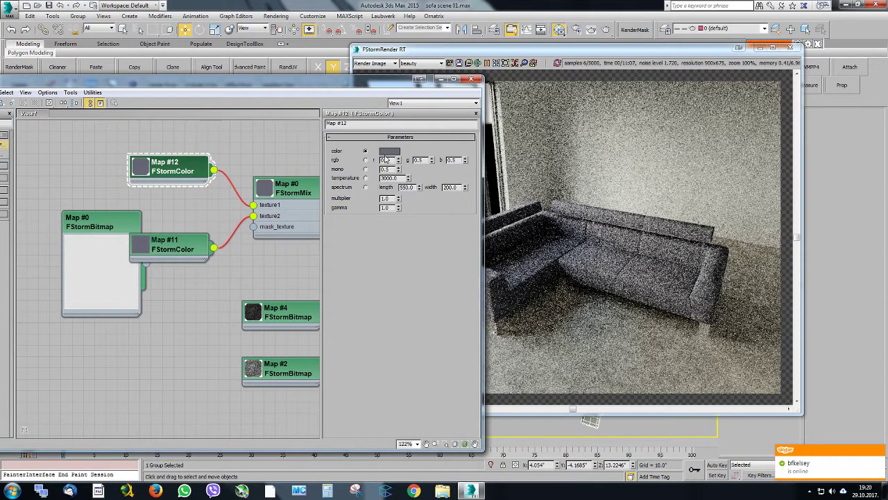
{"action": "left_click", "coordinate": [389, 151]}
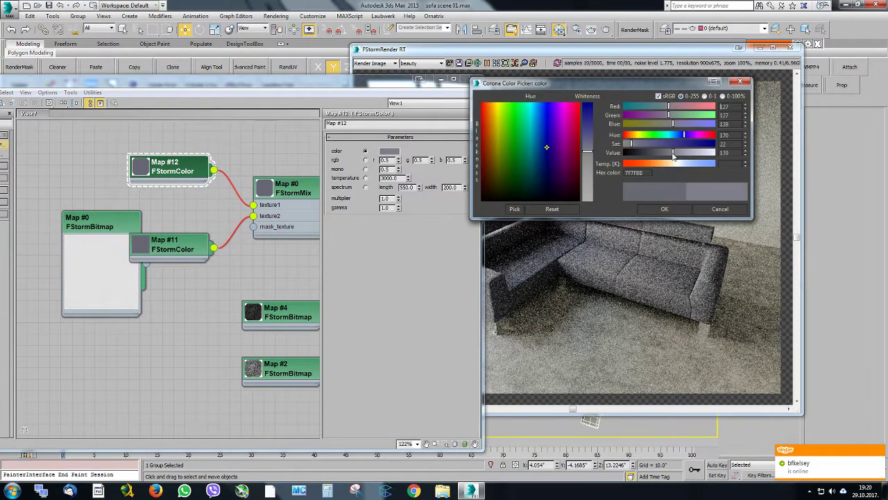
{"action": "left_click", "coordinate": [678, 207]}
Connect an FStormFalloff map to the mix's mask_texture and set its normal value to 1.82
{"action": "middle_click_drag", "start_coordinate": [248, 230], "coordinate": [251, 191]}
{"action": "left_click_drag", "start_coordinate": [173, 206], "coordinate": [162, 195]}
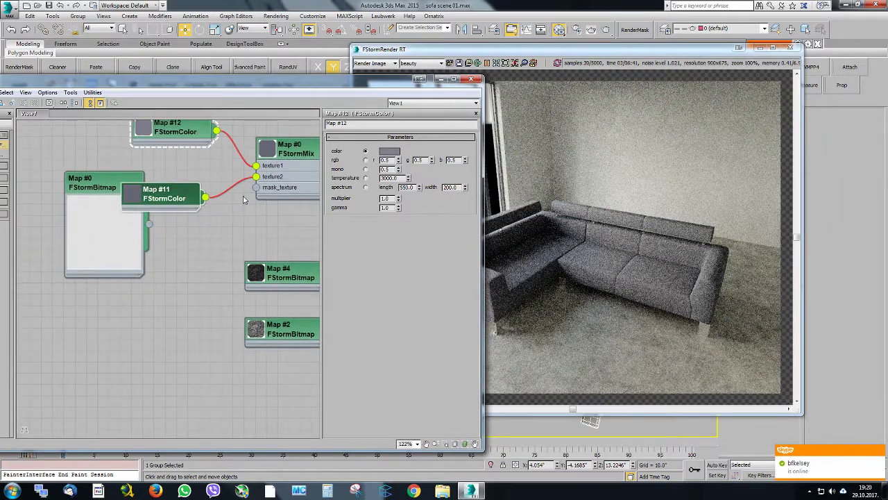
{"action": "left_click_drag", "start_coordinate": [231, 221], "coordinate": [141, 306]}
{"action": "mouse_move", "coordinate": [232, 294]}
{"action": "left_click", "coordinate": [315, 329]}
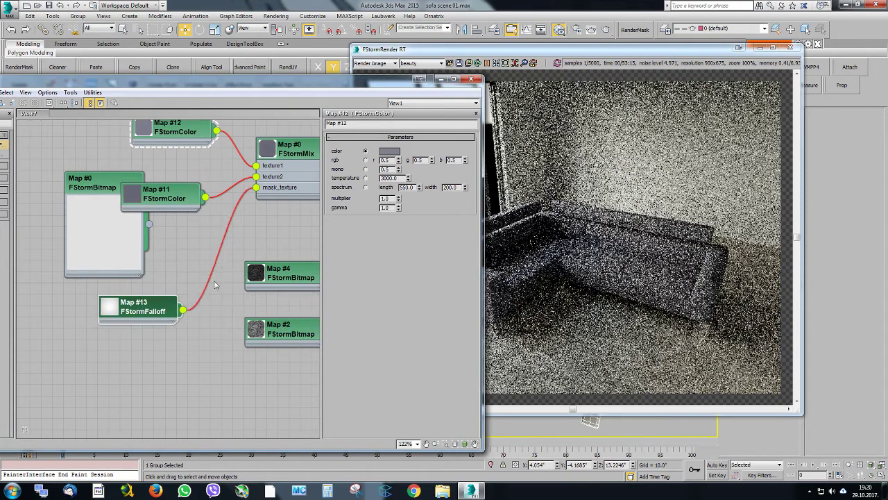
{"action": "middle_click_drag", "start_coordinate": [222, 269], "coordinate": [201, 278]}
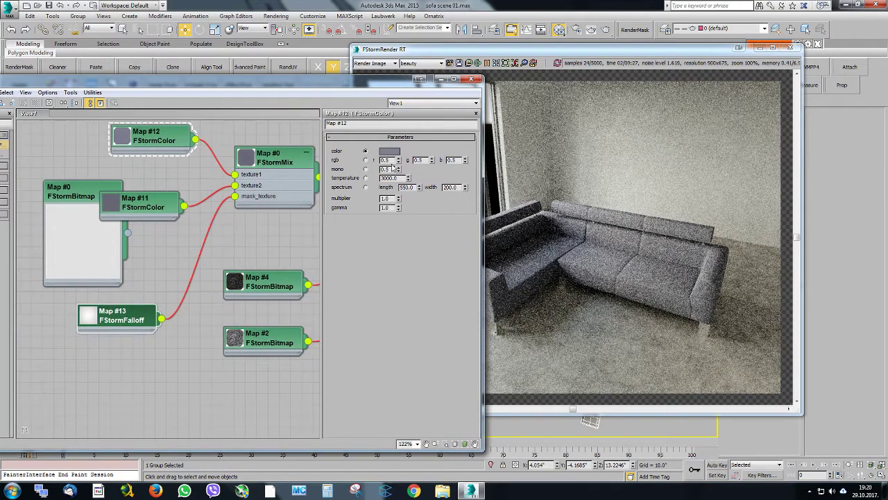
{"action": "left_click", "coordinate": [134, 316]}
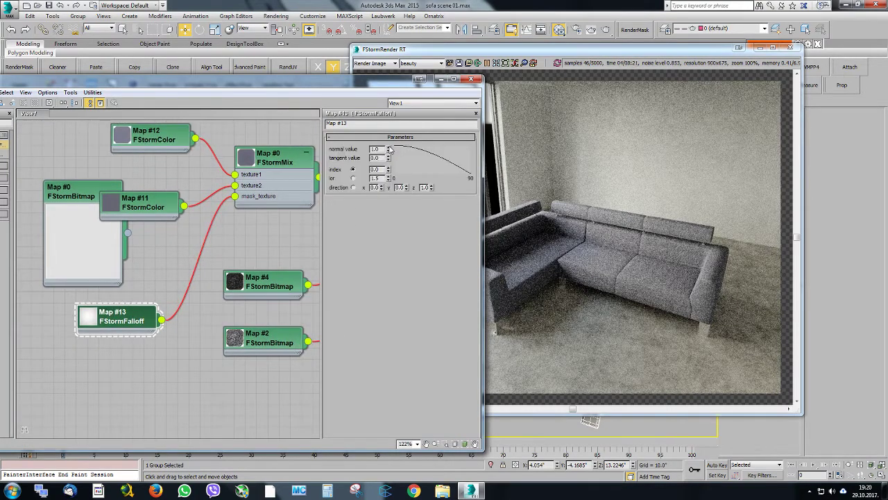
{"action": "left_click_drag", "start_coordinate": [388, 150], "coordinate": [398, 112]}
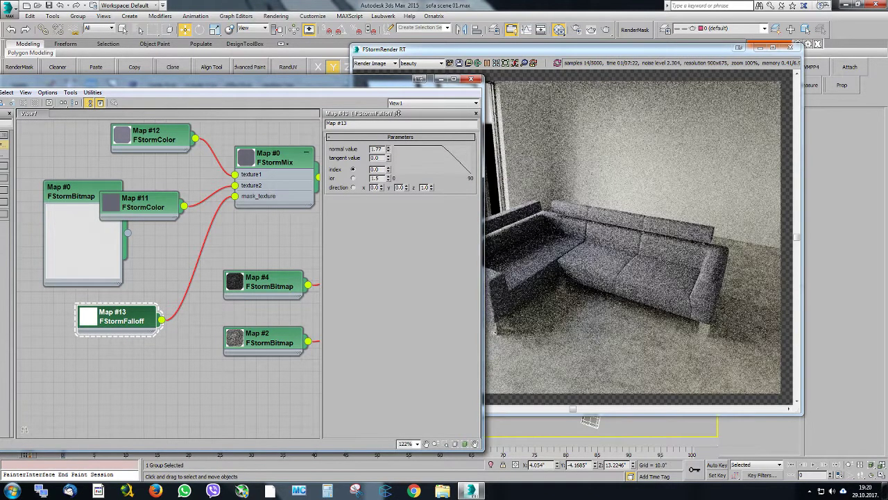
Tint the texture1 color pinkish red to test the mask, and raise the falloff's normal value to 6.388
{"action": "left_click", "coordinate": [131, 144]}
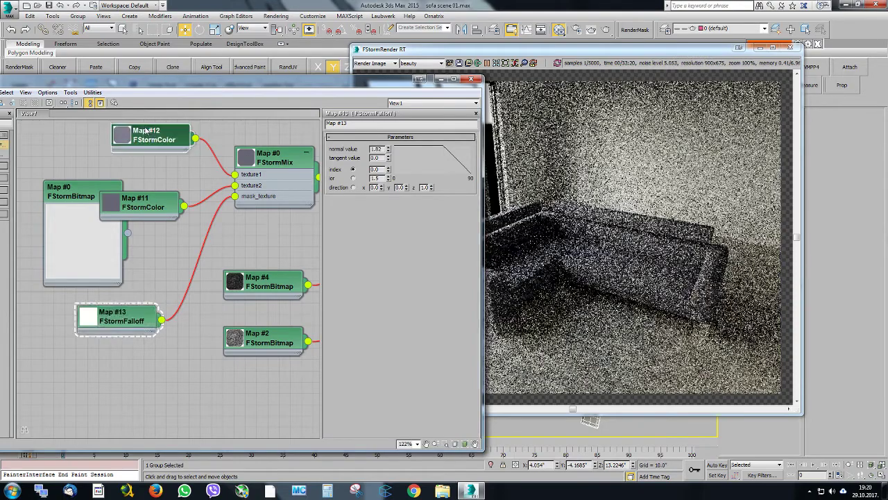
{"action": "left_click", "coordinate": [390, 151]}
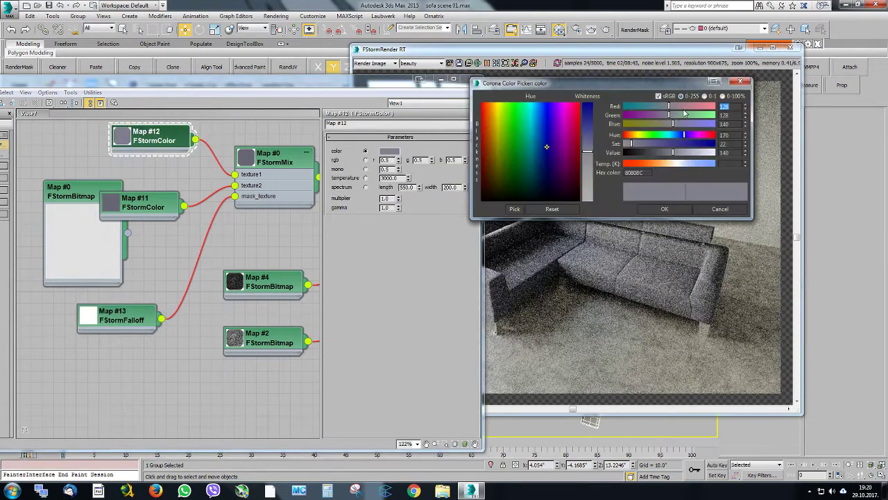
{"action": "left_click", "coordinate": [704, 107]}
{"action": "left_click", "coordinate": [672, 211]}
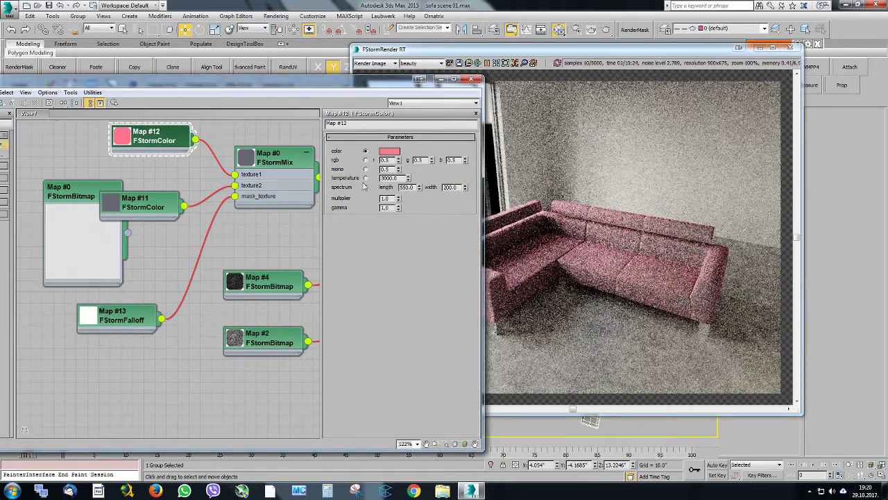
{"action": "left_click", "coordinate": [111, 316]}
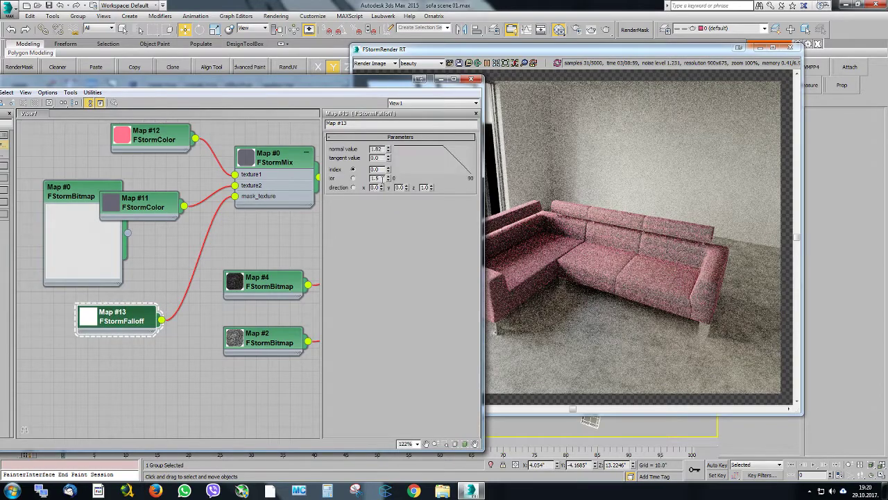
{"action": "left_click_drag", "start_coordinate": [389, 150], "coordinate": [391, 34]}
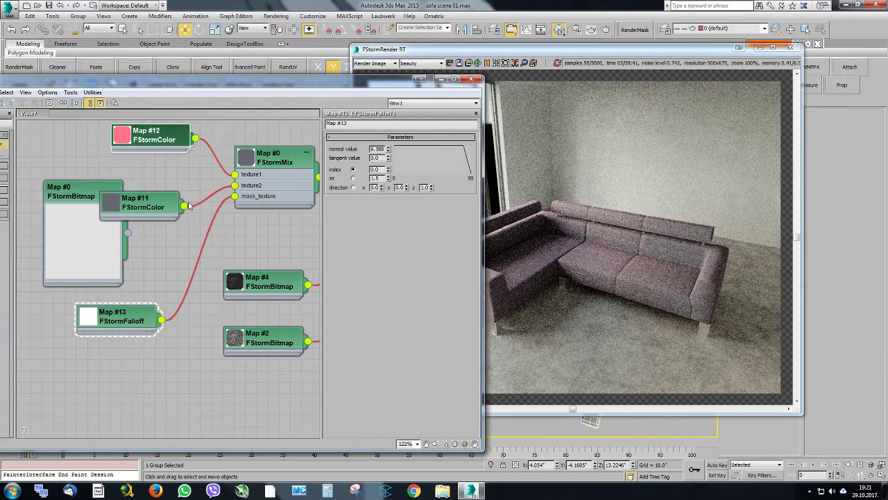
Replace the red texture1 color with a copy of the dark grey FStormColor, set to a lighter bluish grey
{"action": "left_click_drag", "start_coordinate": [156, 201], "coordinate": [145, 135], "text": "shift"}
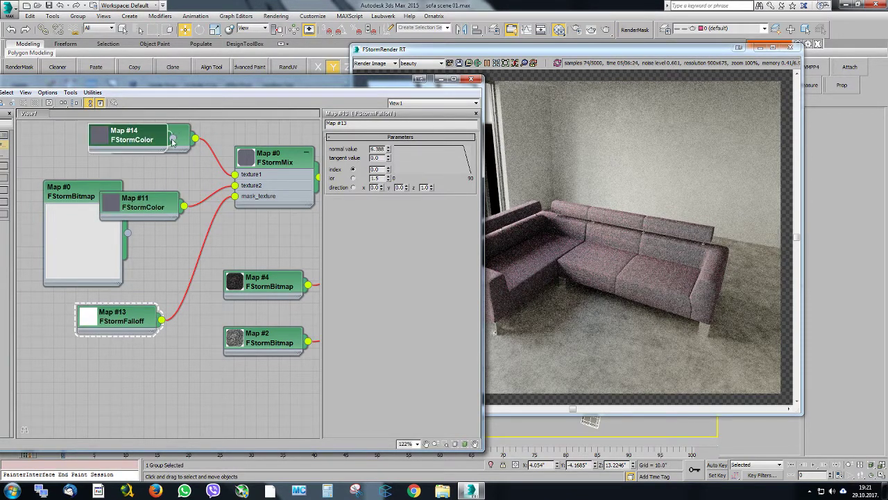
{"action": "left_click_drag", "start_coordinate": [222, 161], "coordinate": [243, 178]}
{"action": "left_click", "coordinate": [238, 176]}
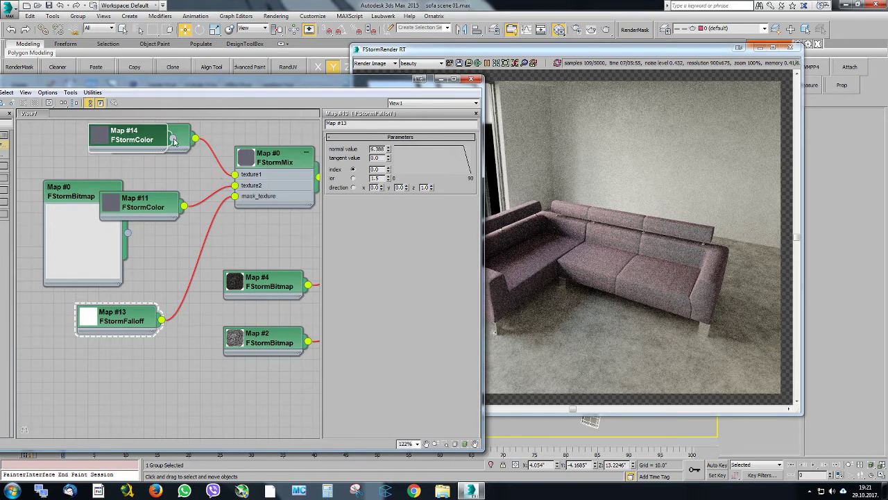
{"action": "double_click", "coordinate": [160, 141]}
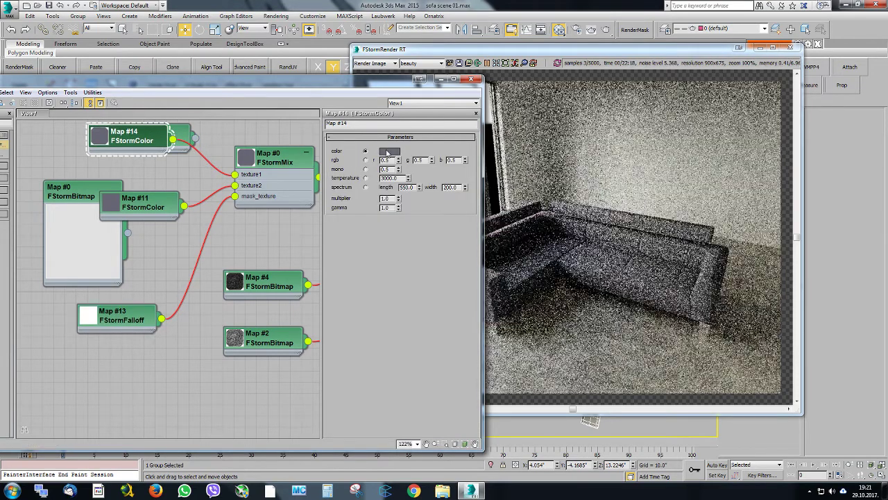
{"action": "left_click", "coordinate": [389, 150]}
{"action": "left_click", "coordinate": [686, 153]}
{"action": "left_click", "coordinate": [665, 209]}
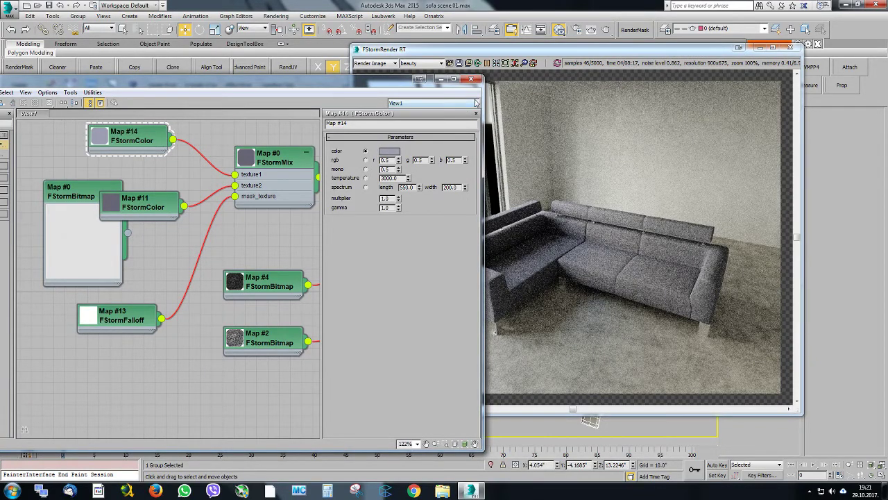
Put the material editor away and examine the sofa's armrest fabric up close in the perspective view and live render
{"action": "left_click", "coordinate": [476, 82]}
{"action": "scroll", "coordinate": [625, 419], "scroll_direction": "up", "scroll_amount": 10}
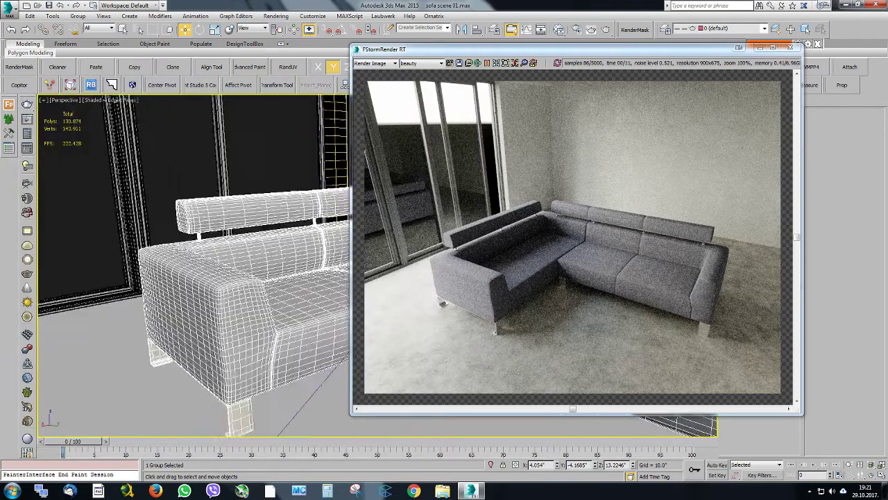
{"action": "scroll", "coordinate": [262, 292], "scroll_direction": "down", "scroll_amount": 3}
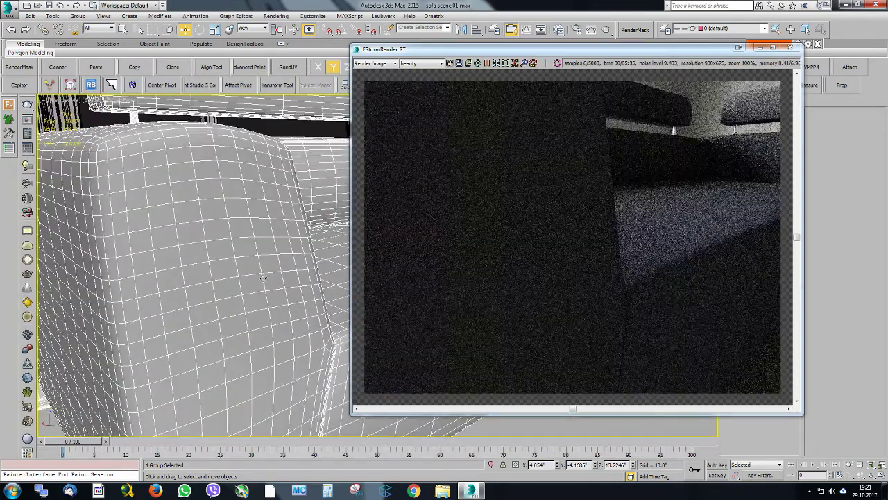
{"action": "scroll", "coordinate": [263, 334], "scroll_direction": "down", "scroll_amount": 3}
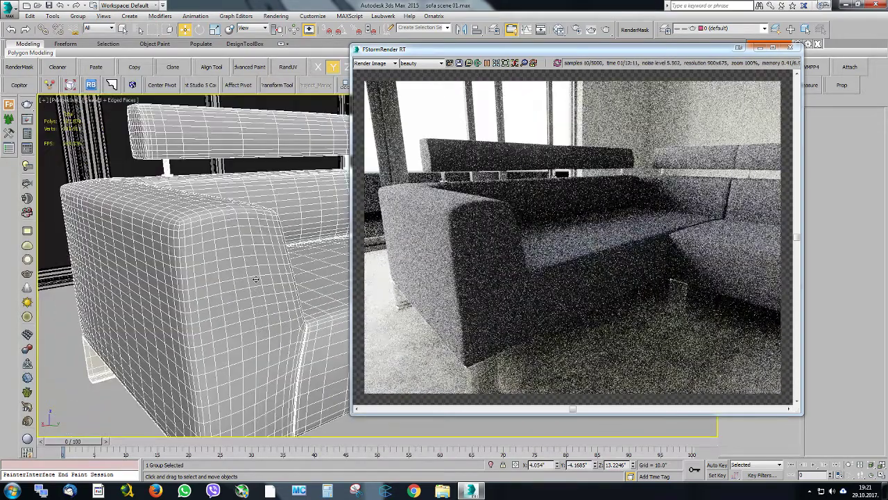
{"action": "middle_click_drag", "start_coordinate": [255, 272], "coordinate": [337, 307], "text": "alt"}
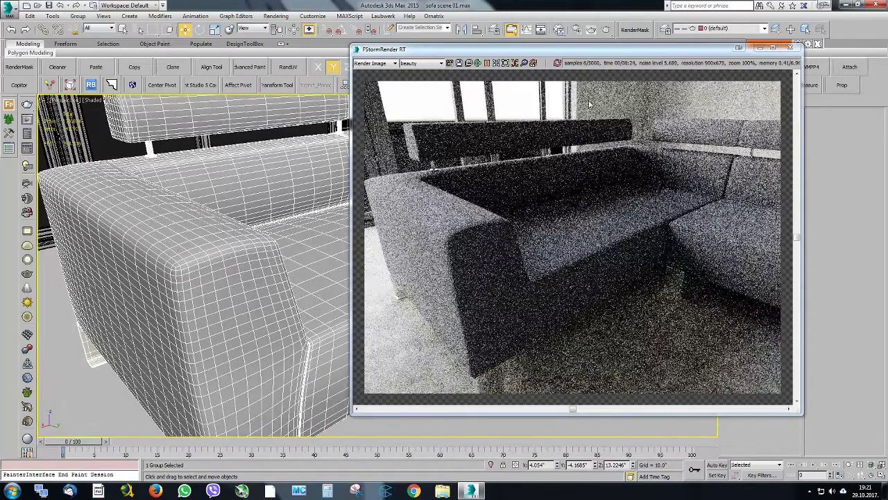
Reopen the material editor and insert an FStormMix before the material's diffuse_tex, keeping the existing mix as its texture2 sub-map
{"action": "left_click", "coordinate": [559, 30]}
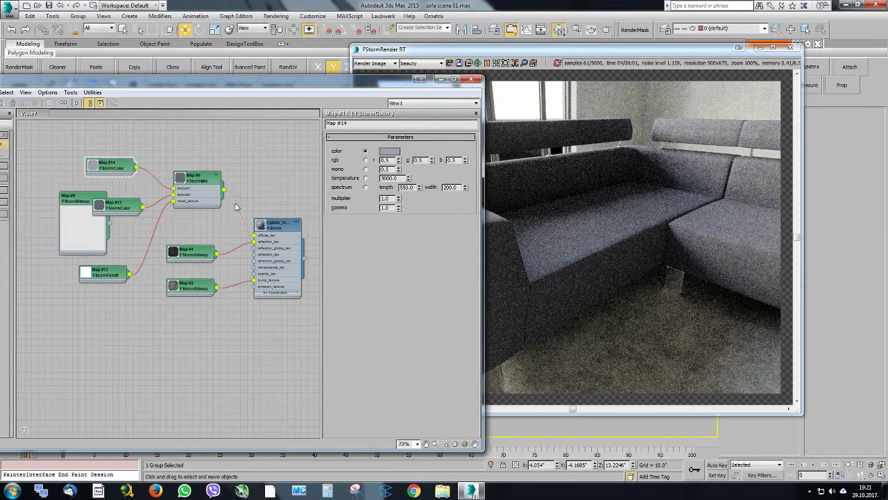
{"action": "right_click", "coordinate": [235, 207]}
{"action": "left_click", "coordinate": [278, 229]}
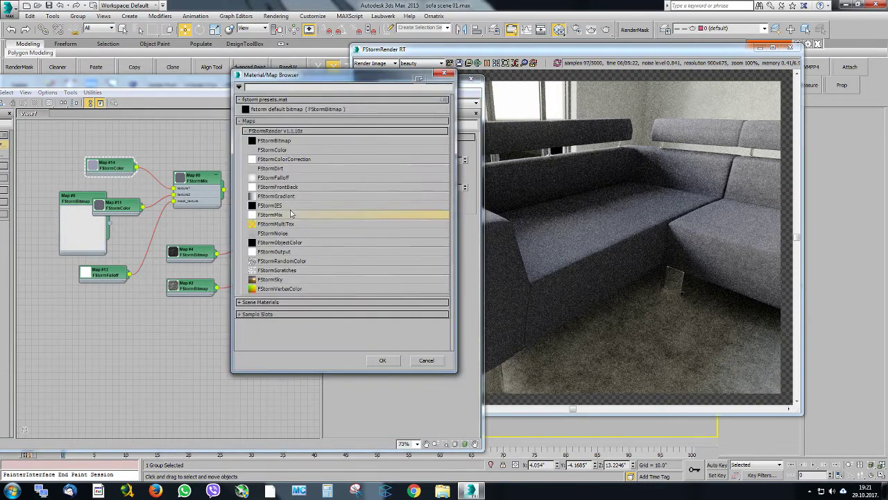
{"action": "double_click", "coordinate": [291, 214]}
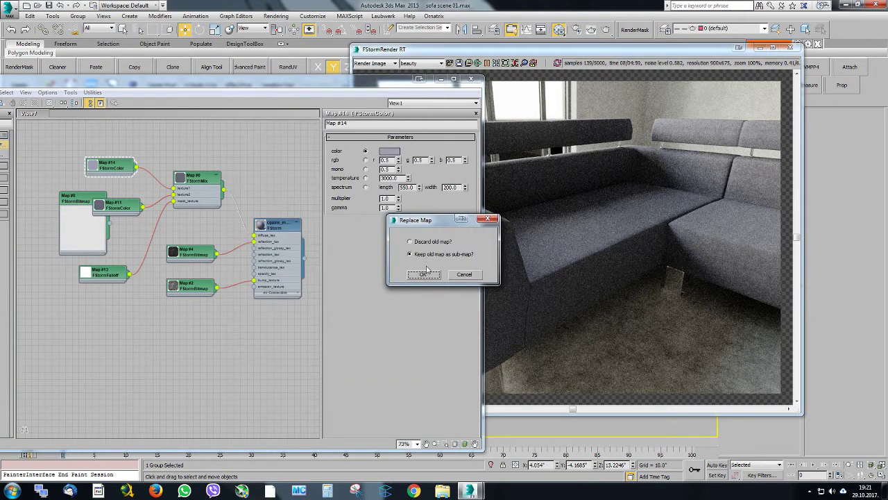
{"action": "left_click", "coordinate": [423, 274]}
{"action": "left_click_drag", "start_coordinate": [175, 196], "coordinate": [175, 198]}
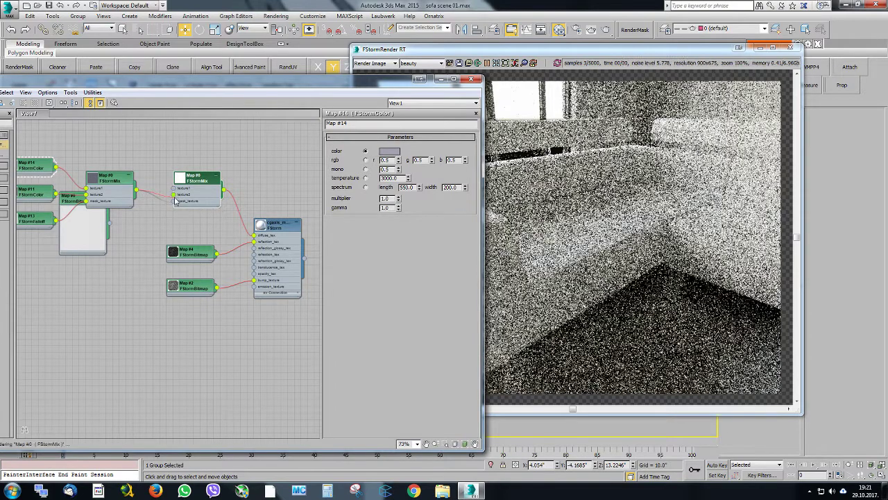
Delete the unconnected FStormBitmap node behind the mix nodes and tidy the space between the two mixes
{"action": "middle_click_drag", "start_coordinate": [177, 204], "coordinate": [208, 223]}
{"action": "scroll", "coordinate": [209, 223], "scroll_direction": "up", "scroll_amount": 1}
{"action": "scroll", "coordinate": [208, 223], "scroll_direction": "up", "scroll_amount": 1}
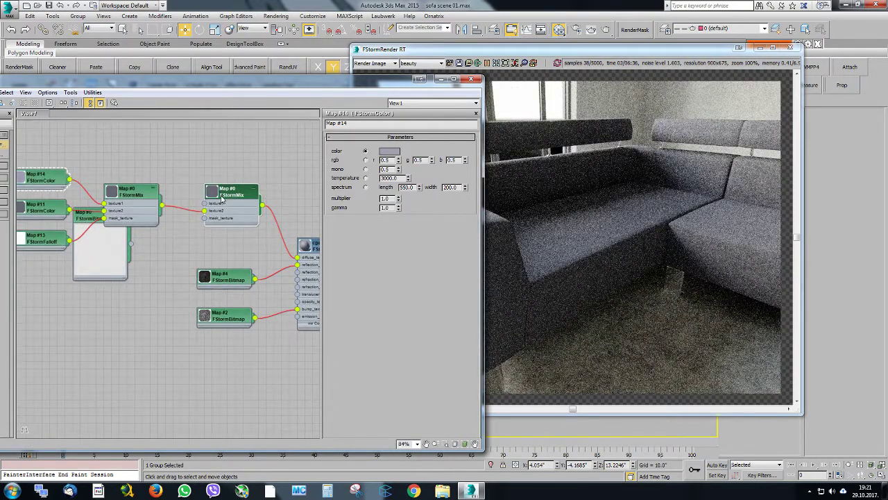
{"action": "middle_click_drag", "start_coordinate": [215, 190], "coordinate": [168, 178]}
{"action": "scroll", "coordinate": [185, 213], "scroll_direction": "up", "scroll_amount": 1}
{"action": "scroll", "coordinate": [222, 197], "scroll_direction": "down", "scroll_amount": 3}
{"action": "scroll", "coordinate": [191, 186], "scroll_direction": "up", "scroll_amount": 2}
{"action": "left_click_drag", "start_coordinate": [132, 217], "coordinate": [130, 282]}
{"action": "key", "text": "Delete"}
{"action": "middle_click_drag", "start_coordinate": [200, 215], "coordinate": [195, 219]}
{"action": "scroll", "coordinate": [245, 169], "scroll_direction": "up", "scroll_amount": 2}
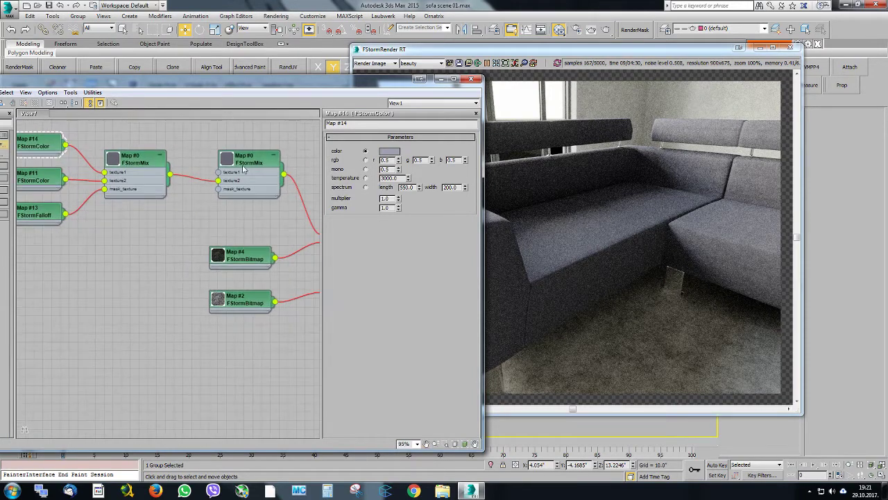
Connect the lighter bluish grey FStormColor to the new mix's texture1 as well
{"action": "middle_click_drag", "start_coordinate": [226, 173], "coordinate": [217, 298]}
{"action": "scroll", "coordinate": [212, 231], "scroll_direction": "up", "scroll_amount": 2}
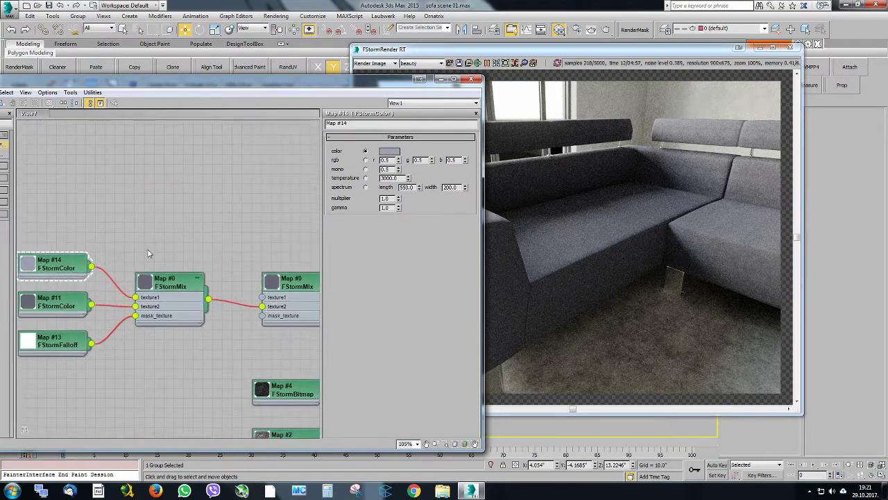
{"action": "scroll", "coordinate": [147, 251], "scroll_direction": "down", "scroll_amount": 1}
{"action": "middle_click_drag", "start_coordinate": [97, 262], "coordinate": [77, 229]}
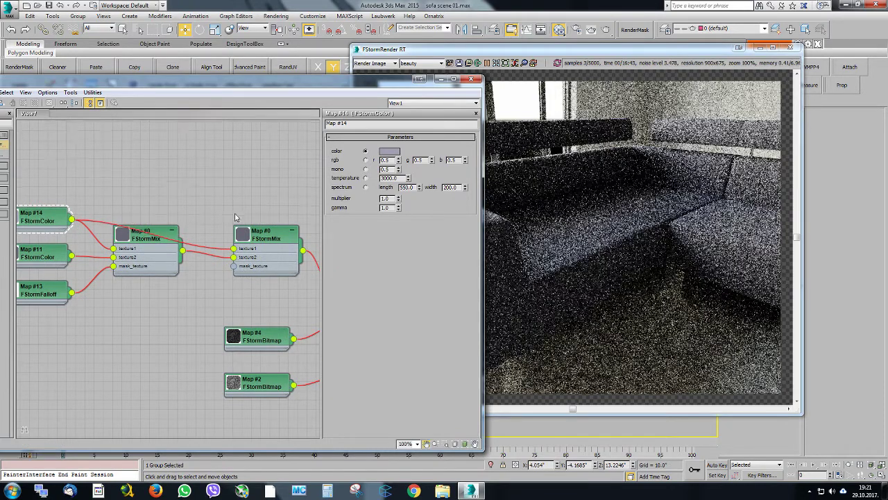
Connect a new FStormNoise map to the second mix's mask_texture and place it below the first mix
{"action": "middle_click_drag", "start_coordinate": [236, 218], "coordinate": [242, 138]}
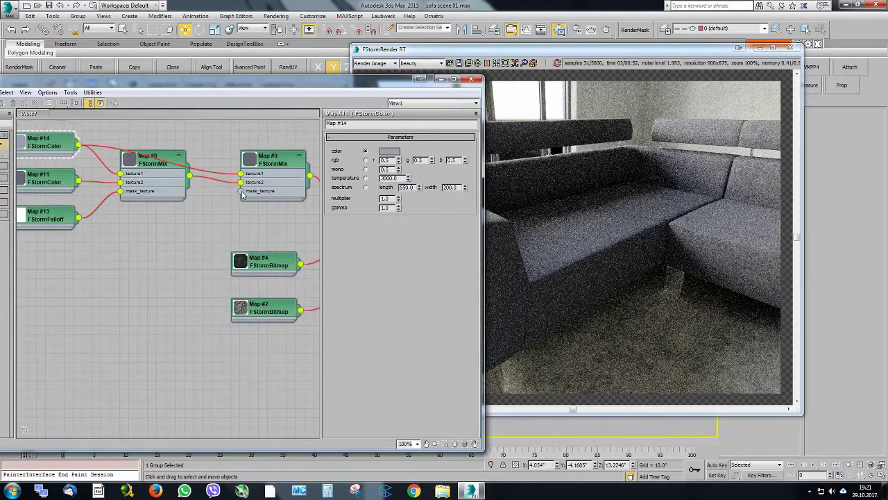
{"action": "left_click_drag", "start_coordinate": [241, 193], "coordinate": [166, 241]}
{"action": "left_click", "coordinate": [173, 234]}
{"action": "scroll", "coordinate": [217, 267], "scroll_direction": "down", "scroll_amount": 10}
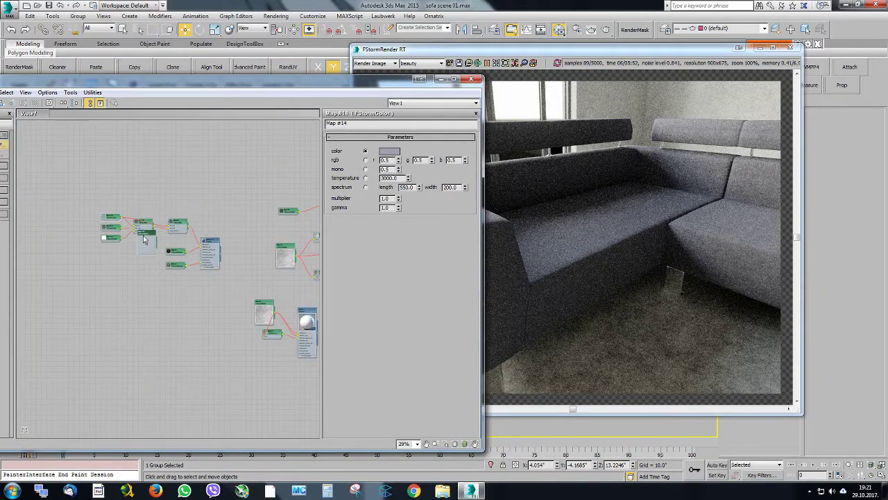
{"action": "scroll", "coordinate": [144, 239], "scroll_direction": "up", "scroll_amount": 10}
{"action": "left_click_drag", "start_coordinate": [187, 229], "coordinate": [109, 313]}
{"action": "middle_click_drag", "start_coordinate": [129, 228], "coordinate": [224, 269]}
Move the lighter FStormColor node above the mixes and set the noise map's size to 16.1
{"action": "scroll", "coordinate": [178, 269], "scroll_direction": "down", "scroll_amount": 2}
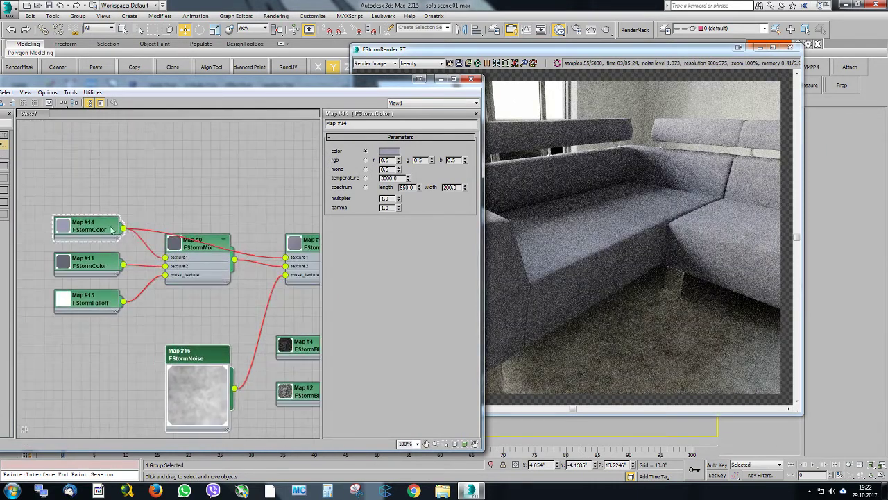
{"action": "left_click_drag", "start_coordinate": [97, 228], "coordinate": [124, 190]}
{"action": "middle_click_drag", "start_coordinate": [199, 229], "coordinate": [145, 189]}
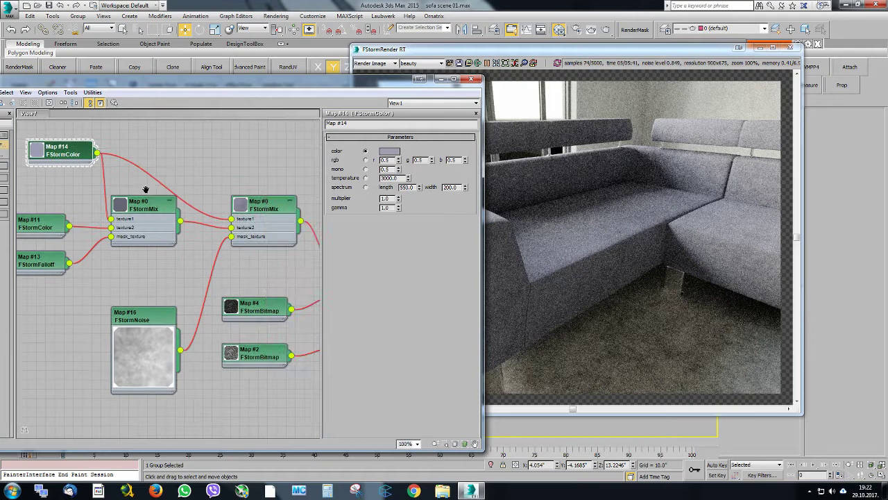
{"action": "left_click", "coordinate": [154, 320]}
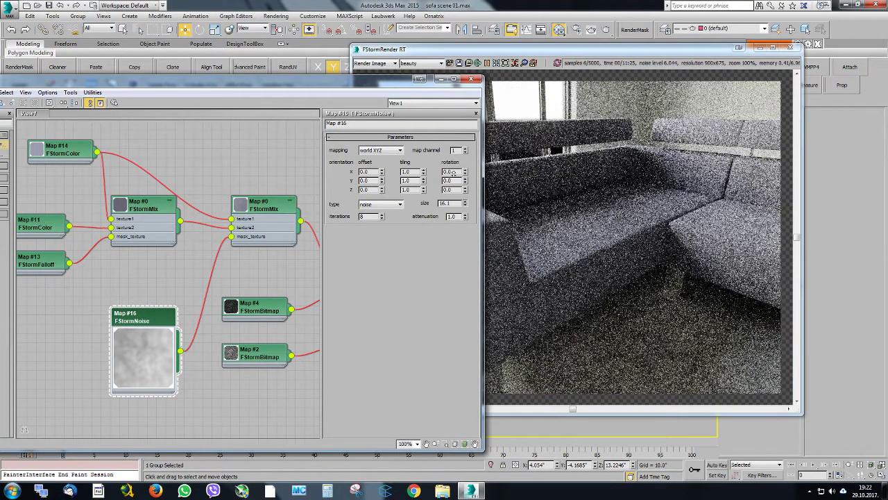
Move the material editor off the render and darken the texture2 FStormColor to hex 4F4F56
{"action": "left_click_drag", "start_coordinate": [328, 81], "coordinate": [299, 167]}
{"action": "middle_click_drag", "start_coordinate": [141, 213], "coordinate": [132, 212]}
{"action": "scroll", "coordinate": [82, 271], "scroll_direction": "down", "scroll_amount": 3}
{"action": "middle_click_drag", "start_coordinate": [82, 264], "coordinate": [135, 266]}
{"action": "scroll", "coordinate": [81, 295], "scroll_direction": "up", "scroll_amount": 2}
{"action": "scroll", "coordinate": [82, 295], "scroll_direction": "up", "scroll_amount": 1}
{"action": "left_click", "coordinate": [82, 295]}
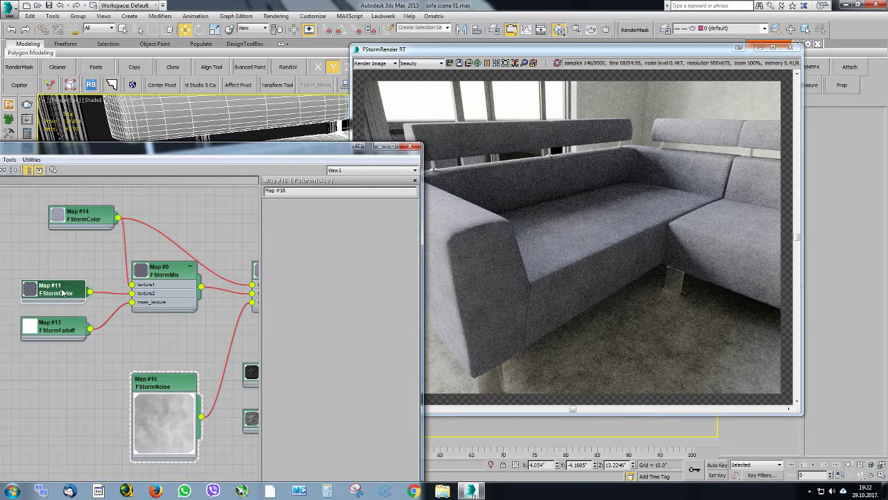
{"action": "left_click", "coordinate": [329, 218]}
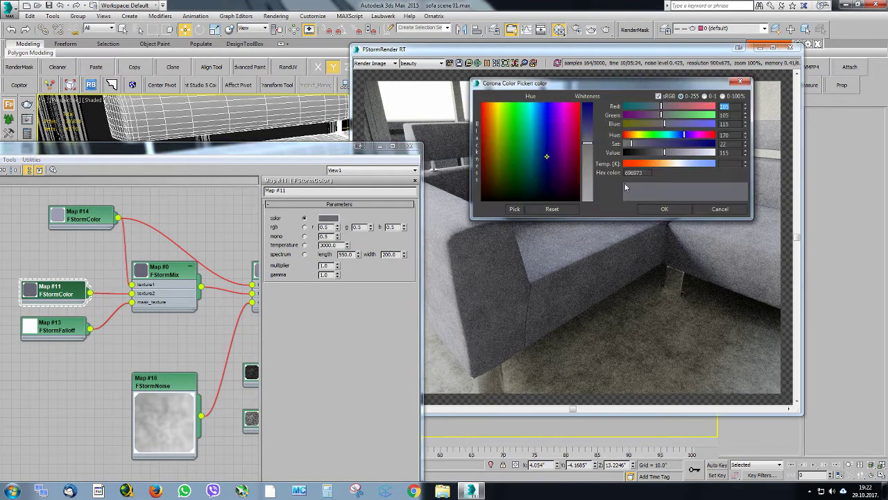
{"action": "left_click_drag", "start_coordinate": [659, 158], "coordinate": [655, 152]}
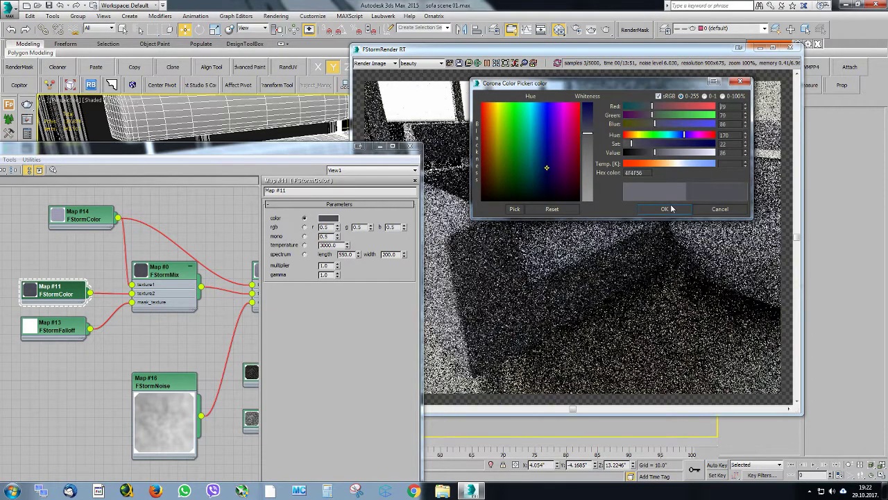
{"action": "left_click", "coordinate": [664, 209]}
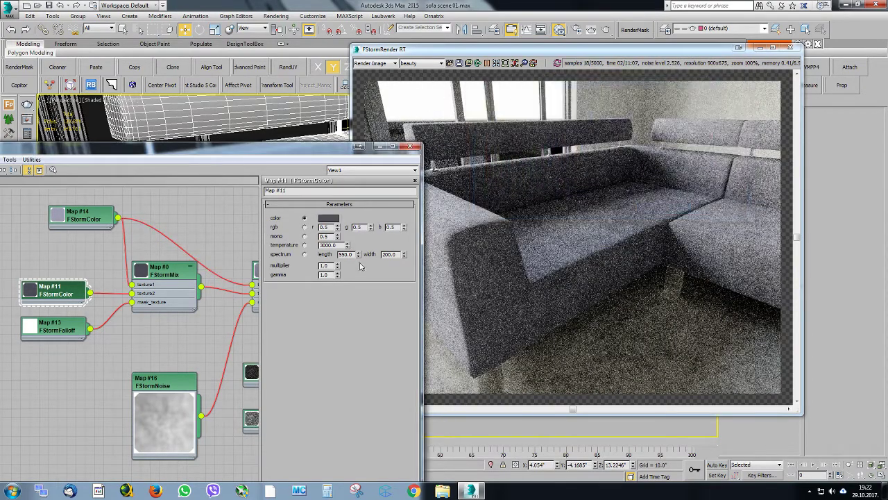
Darken the shared lighter FStormColor by lowering its value, and put the material editor away
{"action": "left_click", "coordinate": [97, 216]}
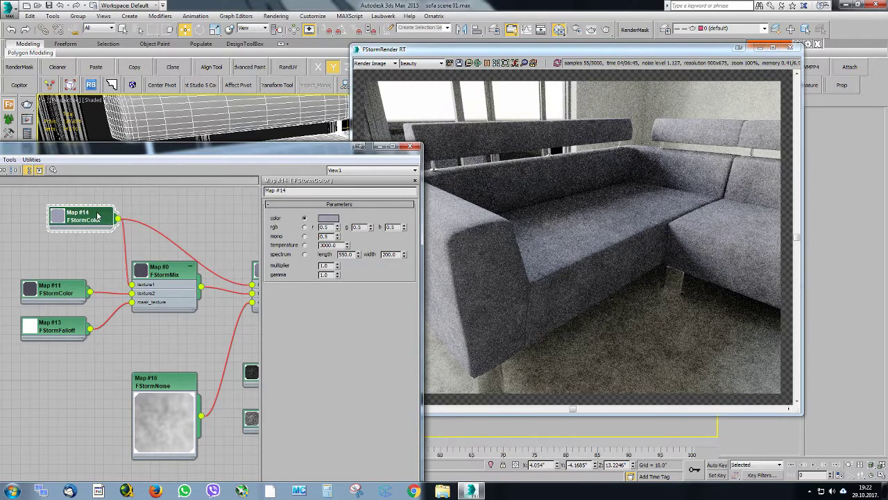
{"action": "left_click", "coordinate": [331, 219]}
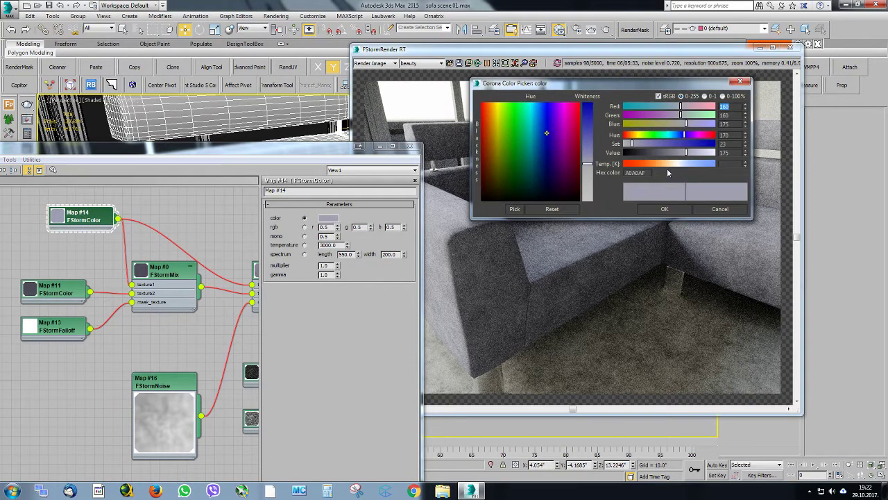
{"action": "left_click_drag", "start_coordinate": [686, 152], "coordinate": [673, 154]}
{"action": "left_click", "coordinate": [665, 209]}
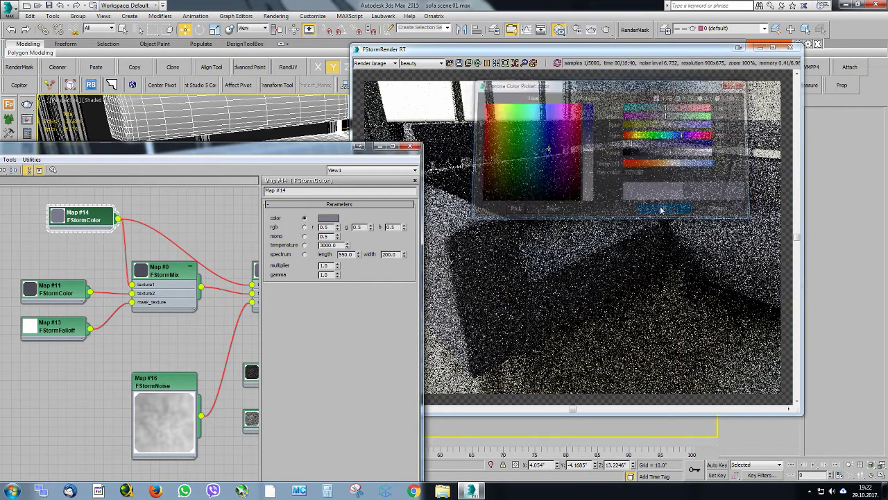
{"action": "left_click", "coordinate": [411, 147]}
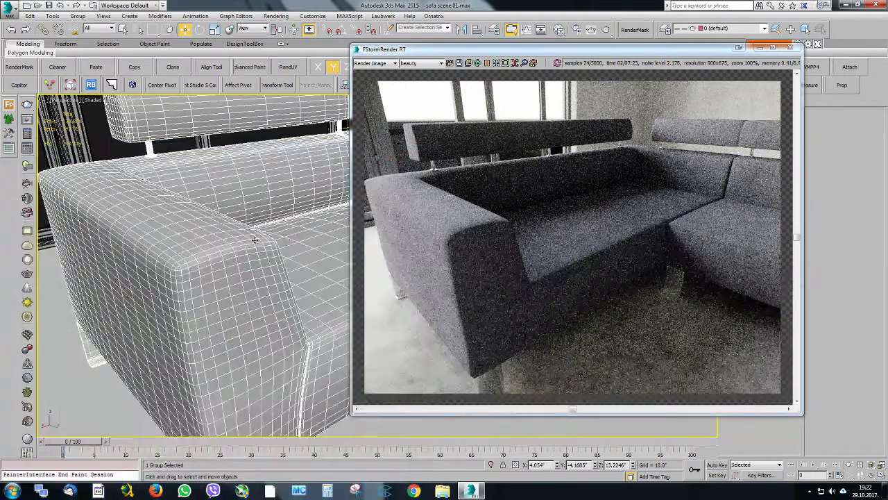
Insert an FStormColorCorrection between the noise and the mix mask with contrast 0.93, and move the render window clear of the editor
{"action": "left_click", "coordinate": [560, 30]}
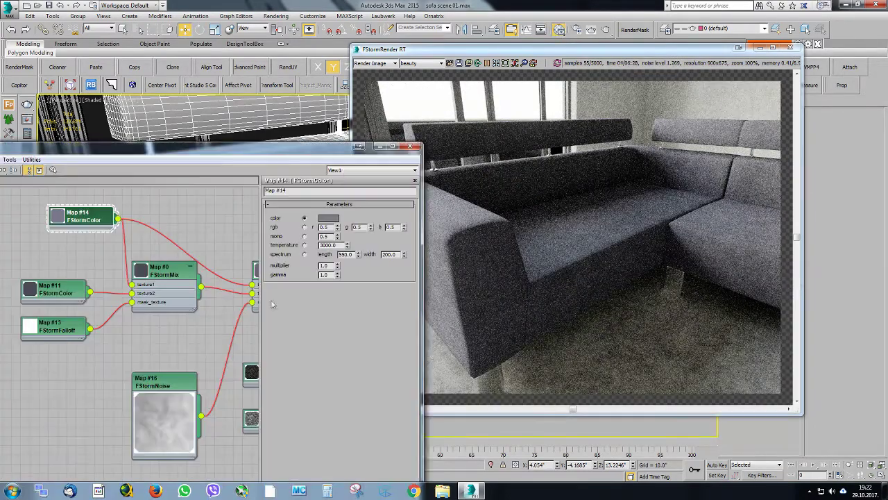
{"action": "right_click", "coordinate": [184, 269]}
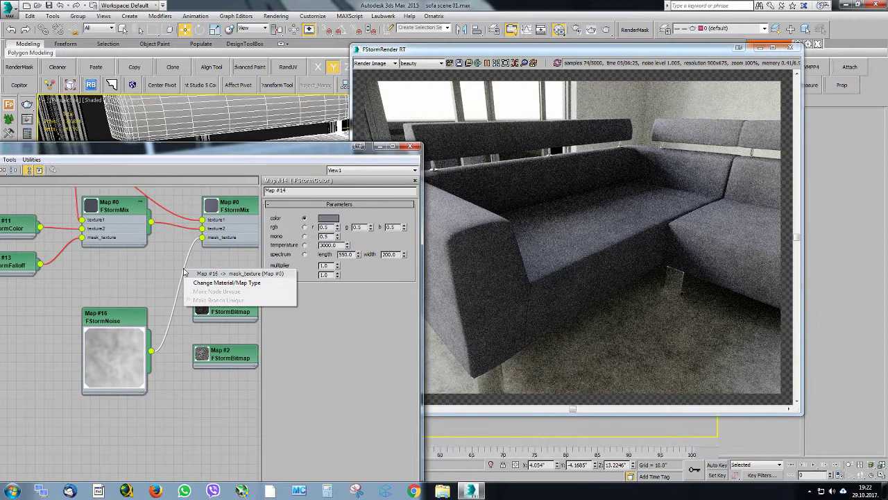
{"action": "left_click", "coordinate": [222, 293]}
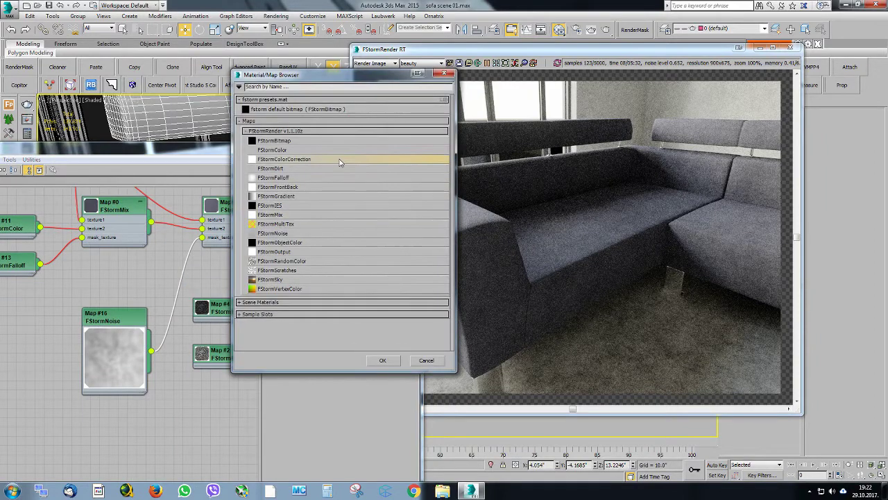
{"action": "double_click", "coordinate": [341, 159]}
{"action": "left_click", "coordinate": [422, 275]}
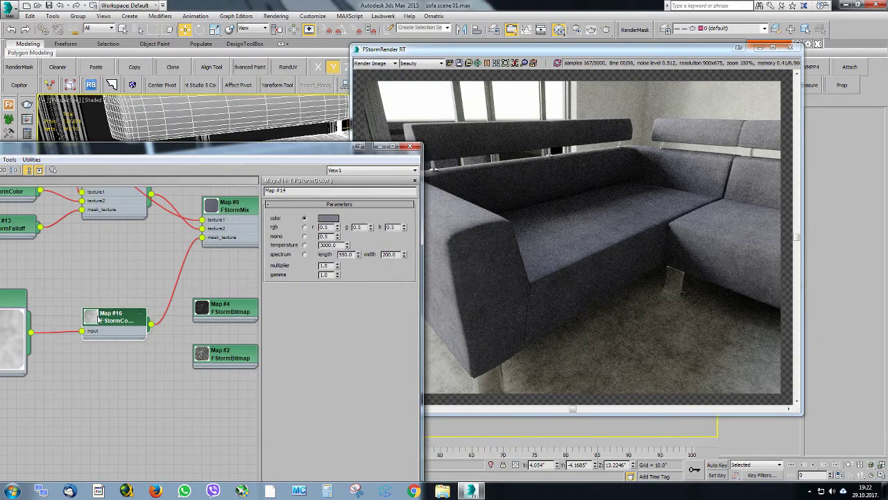
{"action": "left_click_drag", "start_coordinate": [320, 277], "coordinate": [323, 255]}
{"action": "double_click", "coordinate": [96, 326]}
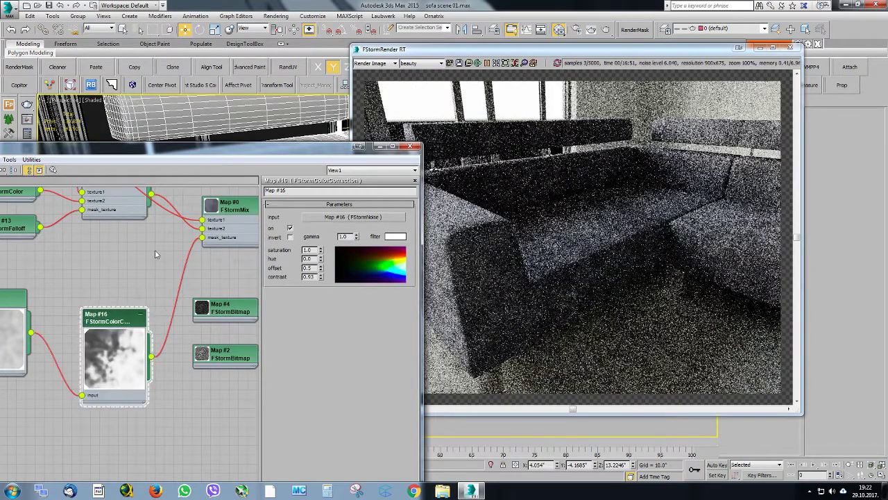
{"action": "scroll", "coordinate": [139, 291], "scroll_direction": "up", "scroll_amount": 2}
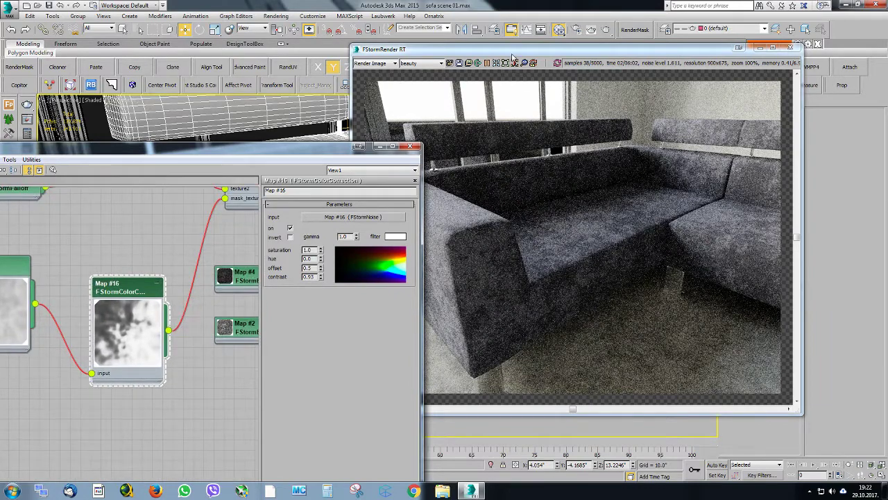
{"action": "left_click_drag", "start_coordinate": [512, 56], "coordinate": [615, 46]}
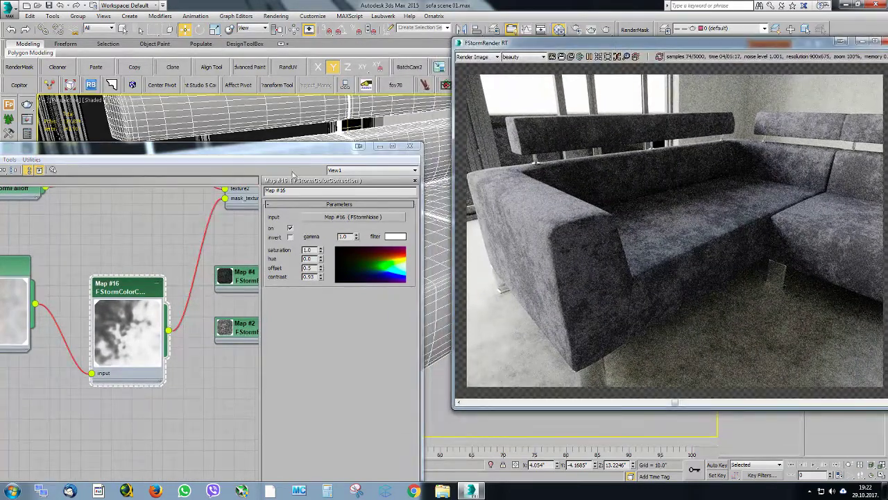
Rearrange the lighter color node and the first mix node so the connections in the fabric graph are readable
{"action": "scroll", "coordinate": [163, 232], "scroll_direction": "down", "scroll_amount": 2}
{"action": "middle_click_drag", "start_coordinate": [163, 198], "coordinate": [125, 274]}
{"action": "scroll", "coordinate": [174, 270], "scroll_direction": "down", "scroll_amount": 1}
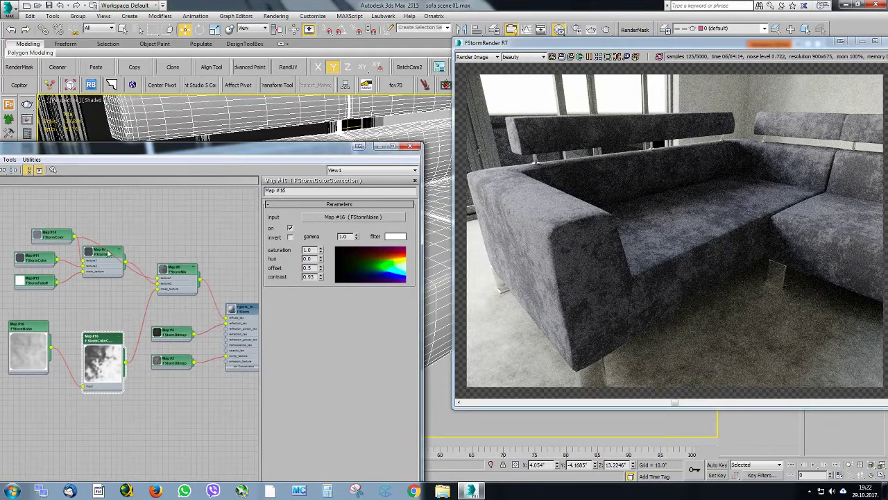
{"action": "left_click", "coordinate": [70, 236]}
{"action": "left_click_drag", "start_coordinate": [70, 236], "coordinate": [103, 211]}
{"action": "middle_click_drag", "start_coordinate": [134, 268], "coordinate": [168, 246]}
{"action": "scroll", "coordinate": [129, 204], "scroll_direction": "up", "scroll_amount": 1}
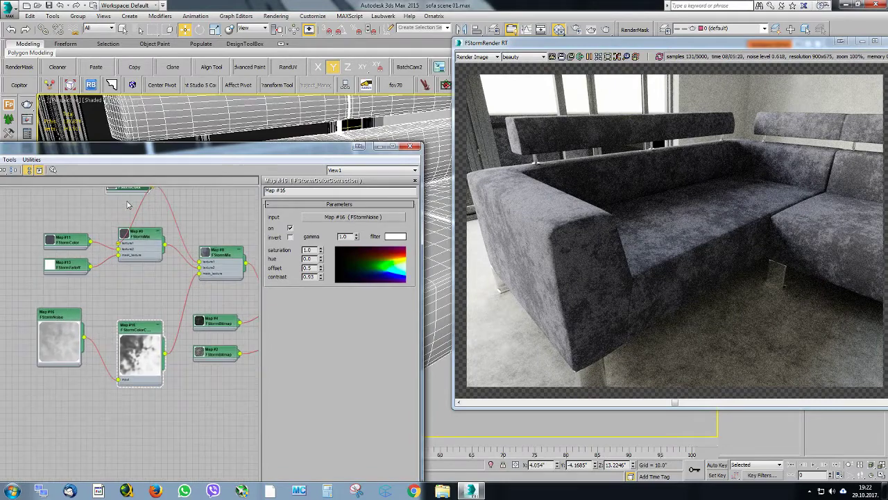
{"action": "middle_click_drag", "start_coordinate": [127, 205], "coordinate": [121, 238]}
{"action": "left_click_drag", "start_coordinate": [117, 220], "coordinate": [90, 214]}
{"action": "middle_click_drag", "start_coordinate": [191, 280], "coordinate": [188, 257]}
{"action": "left_click_drag", "start_coordinate": [140, 250], "coordinate": [130, 293]}
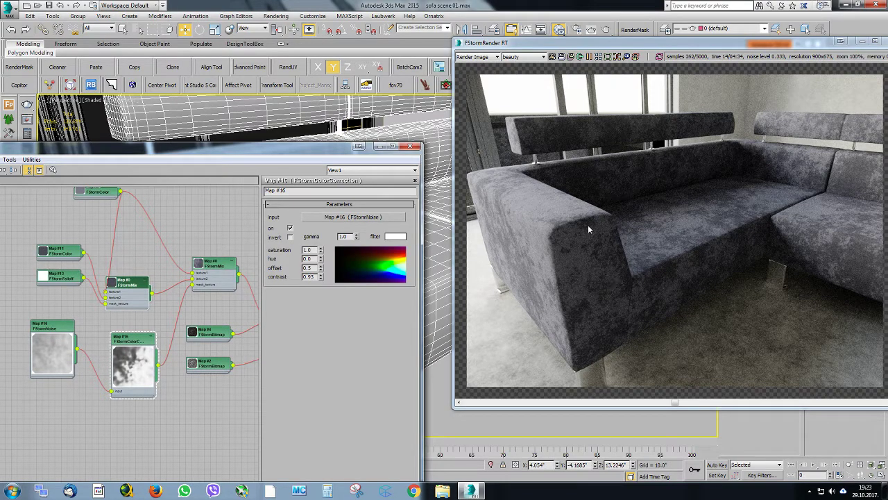
Reposition the lighter FStormColor node and enlarge its preview swatch
{"action": "middle_click_drag", "start_coordinate": [109, 205], "coordinate": [128, 240]}
{"action": "left_click", "coordinate": [92, 223]}
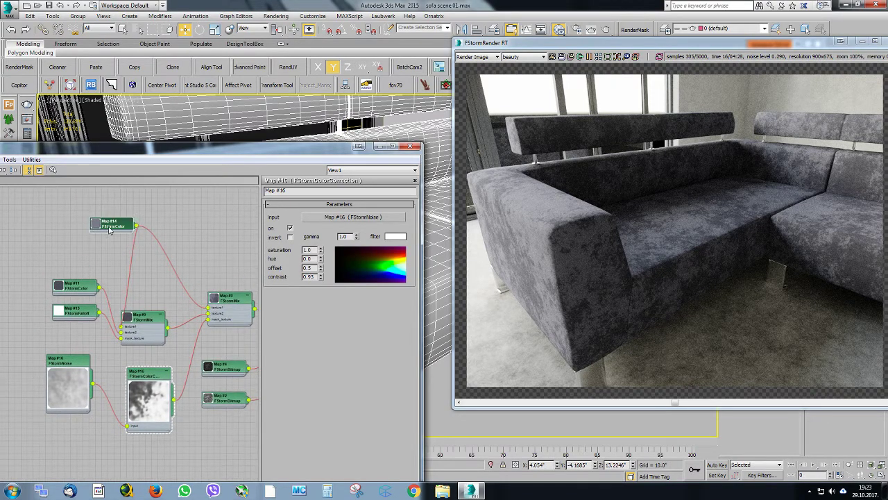
{"action": "double_click", "coordinate": [96, 224]}
{"action": "left_click_drag", "start_coordinate": [110, 227], "coordinate": [93, 211]}
{"action": "double_click", "coordinate": [93, 211]}
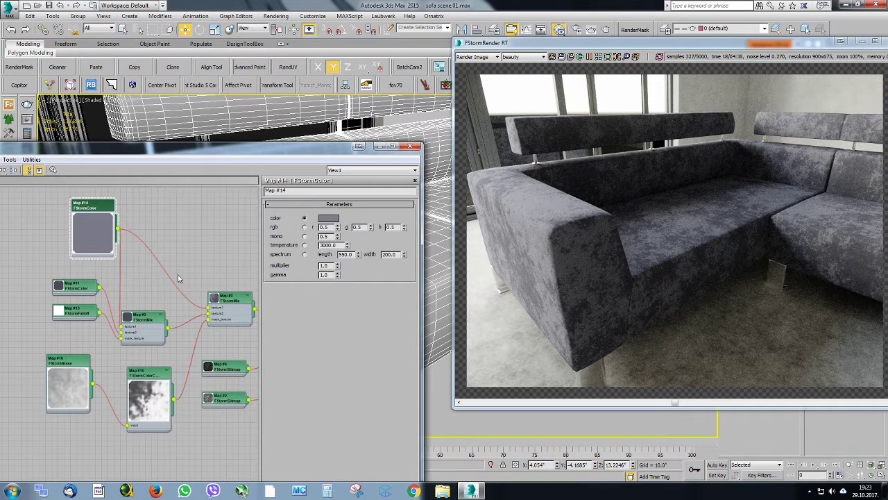
Soften the noise mask by setting the FStormColorCorrection's contrast to 0.75
{"action": "middle_click_drag", "start_coordinate": [178, 278], "coordinate": [148, 237]}
{"action": "double_click", "coordinate": [128, 334]}
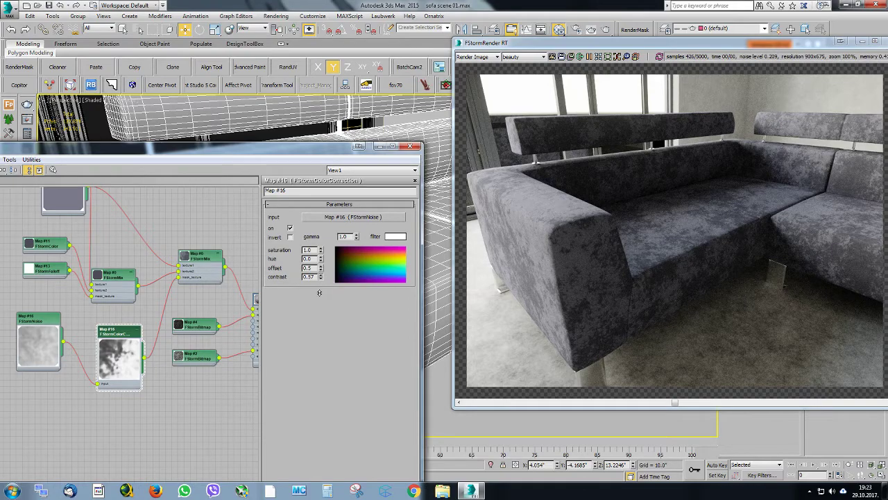
{"action": "left_click_drag", "start_coordinate": [319, 292], "coordinate": [319, 285]}
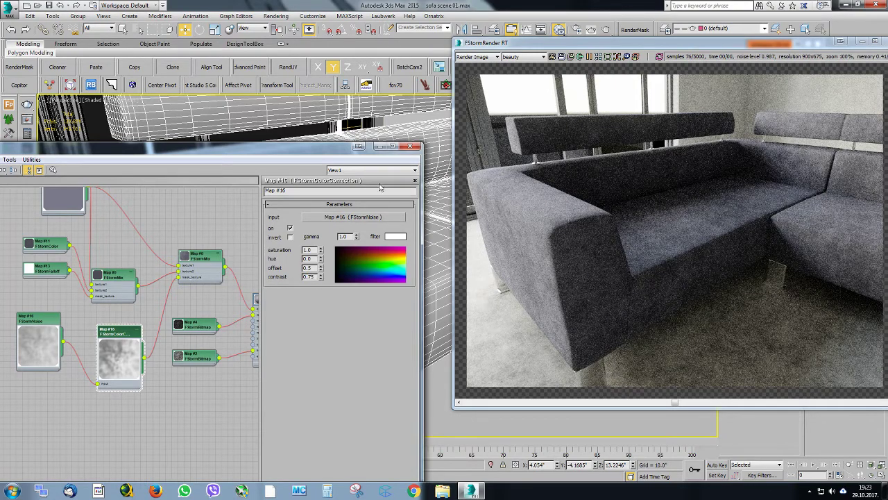
Close the material editor and examine the sofa fabric in the live render from several angles, ending on the whole corner sofa
{"action": "key", "text": "m"}
{"action": "scroll", "coordinate": [352, 252], "scroll_direction": "down", "scroll_amount": 5}
{"action": "middle_click_drag", "start_coordinate": [328, 272], "coordinate": [338, 289], "text": "alt"}
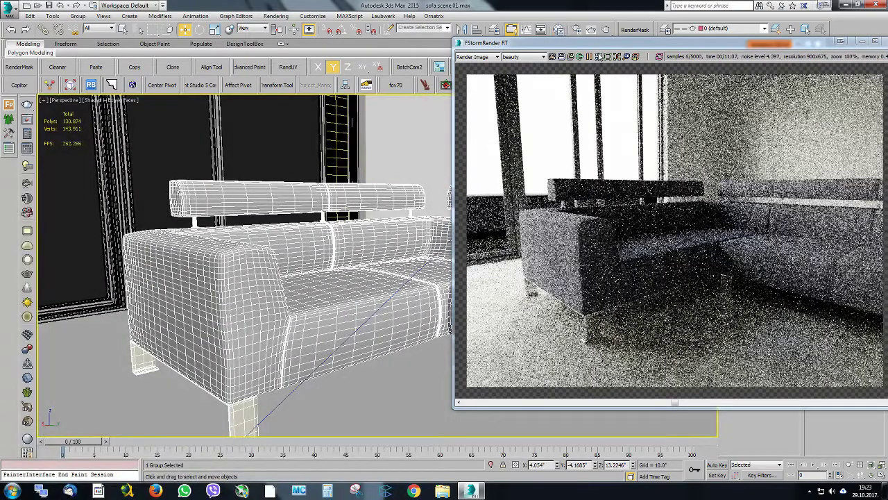
{"action": "middle_click_drag", "start_coordinate": [372, 213], "coordinate": [197, 193], "text": "alt"}
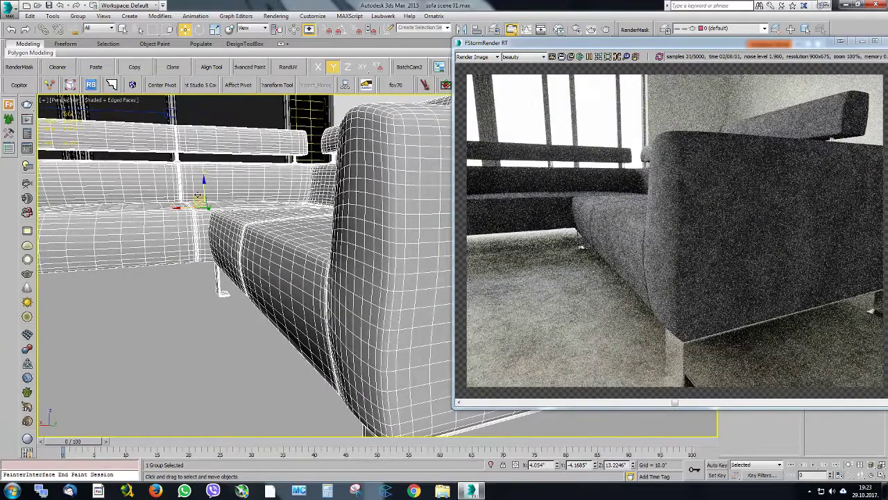
{"action": "middle_click_drag", "start_coordinate": [197, 197], "coordinate": [292, 207], "text": "alt"}
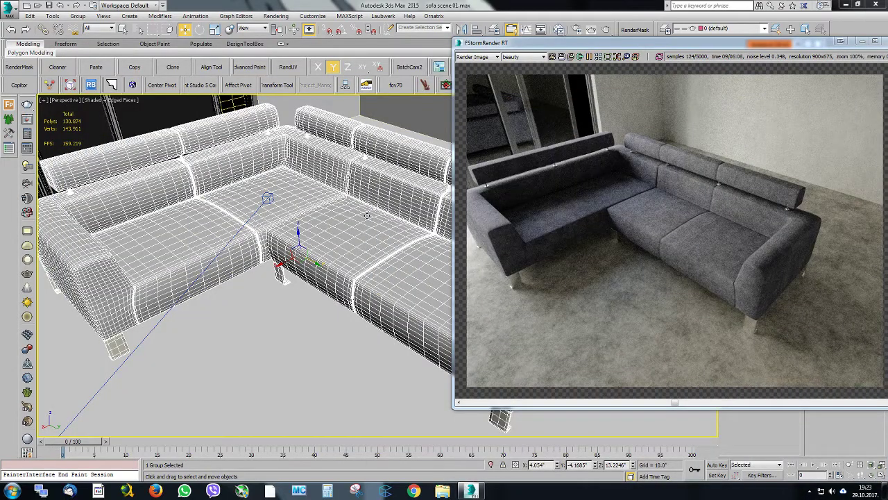
{"action": "middle_click_drag", "start_coordinate": [272, 276], "coordinate": [282, 237], "text": "alt"}
{"action": "scroll", "coordinate": [270, 245], "scroll_direction": "down", "scroll_amount": 3}
{"action": "scroll", "coordinate": [245, 255], "scroll_direction": "up", "scroll_amount": 3}
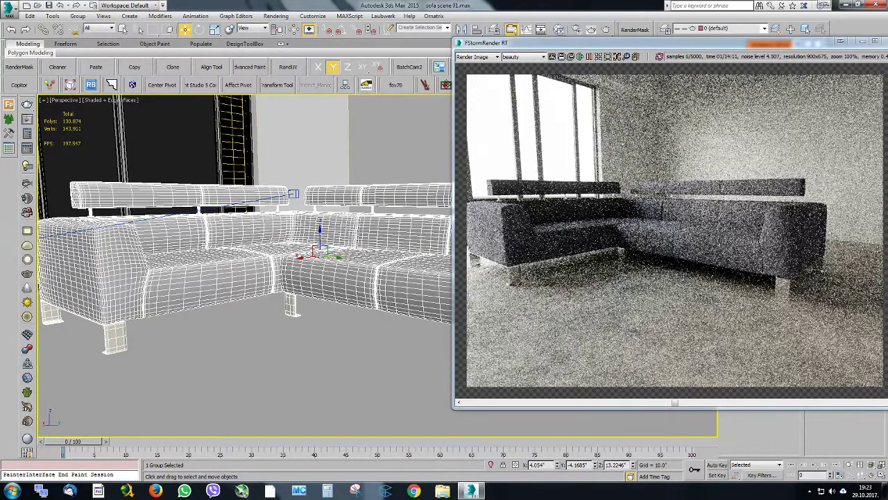
{"action": "middle_click_drag", "start_coordinate": [320, 259], "coordinate": [320, 275]}
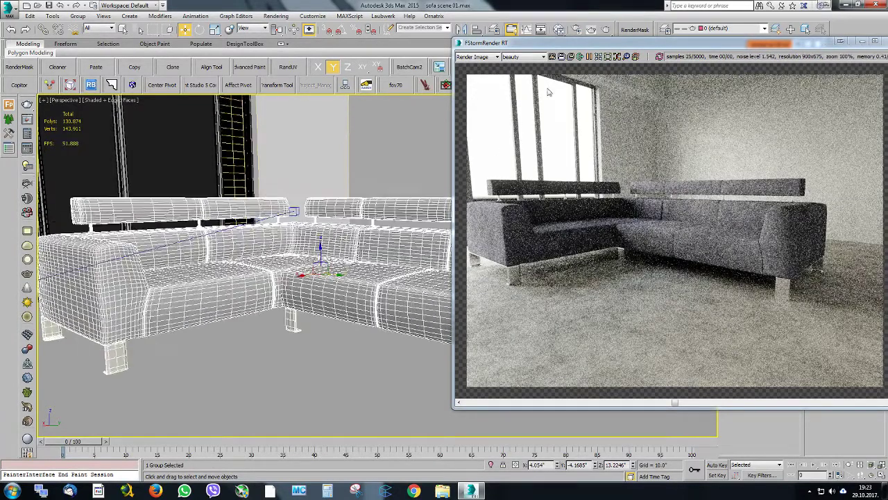
{"action": "left_click_drag", "start_coordinate": [528, 44], "coordinate": [410, 55]}
{"action": "middle_click_drag", "start_coordinate": [257, 203], "coordinate": [255, 205], "text": "alt"}
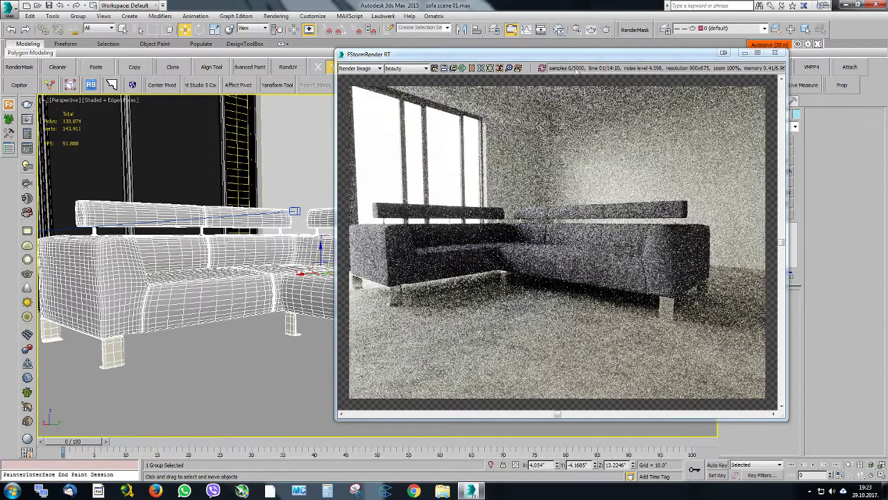
In the FStorm tone mapping settings, slightly lower the blue of the white balance color and raise the exposure to about 9.64
{"action": "left_click", "coordinate": [576, 29]}
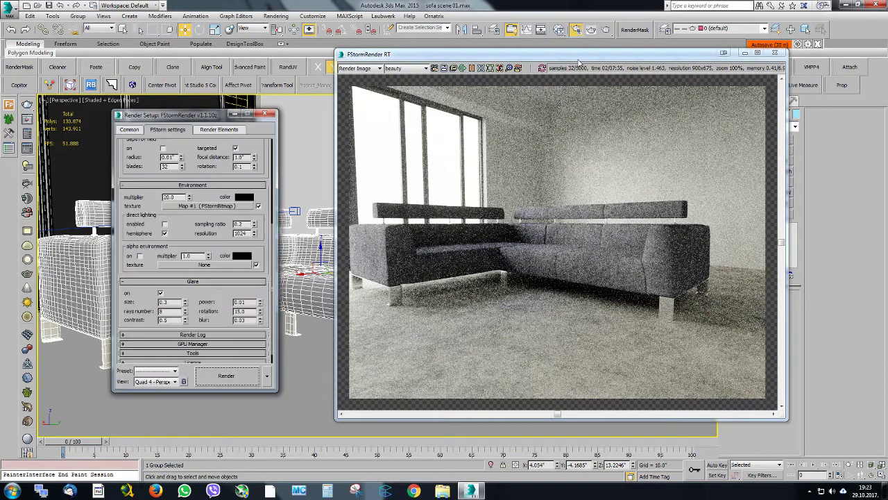
{"action": "left_click_drag", "start_coordinate": [202, 160], "coordinate": [202, 199]}
{"action": "scroll", "coordinate": [202, 197], "scroll_direction": "up", "scroll_amount": 5}
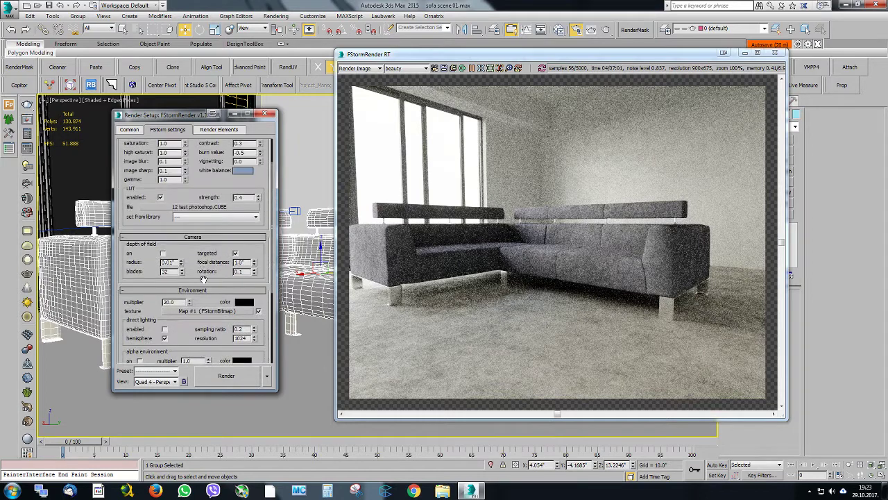
{"action": "left_click", "coordinate": [246, 205]}
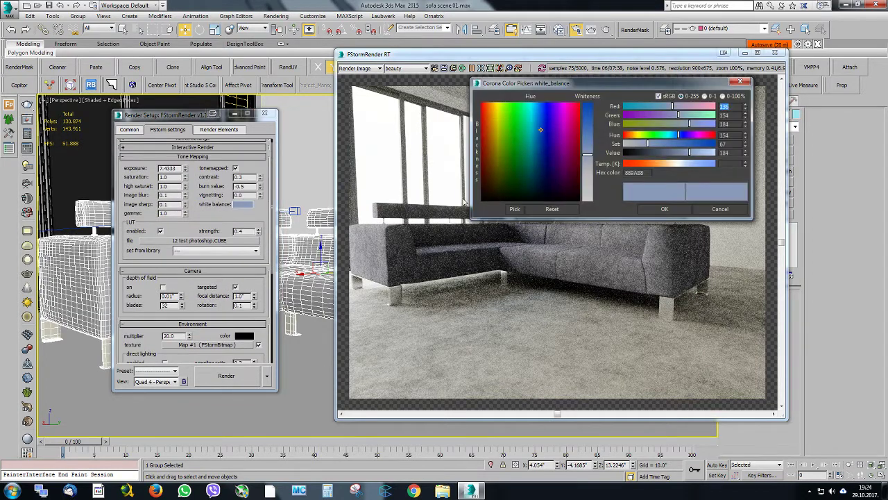
{"action": "left_click_drag", "start_coordinate": [627, 87], "coordinate": [246, 90]}
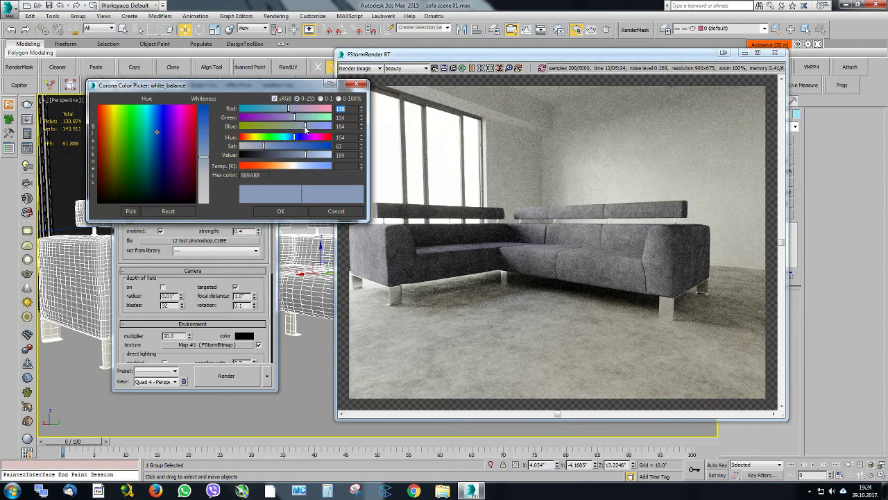
{"action": "left_click_drag", "start_coordinate": [304, 126], "coordinate": [303, 129]}
{"action": "left_click", "coordinate": [281, 211]}
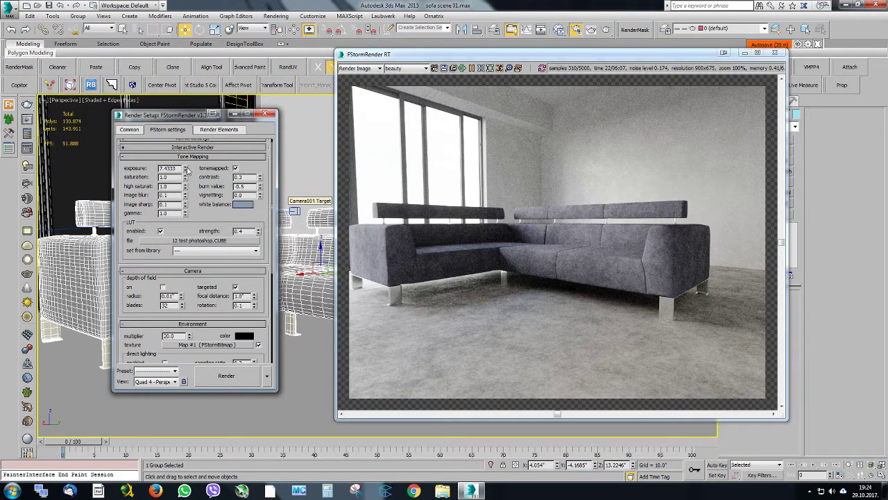
{"action": "left_click_drag", "start_coordinate": [185, 169], "coordinate": [186, 154]}
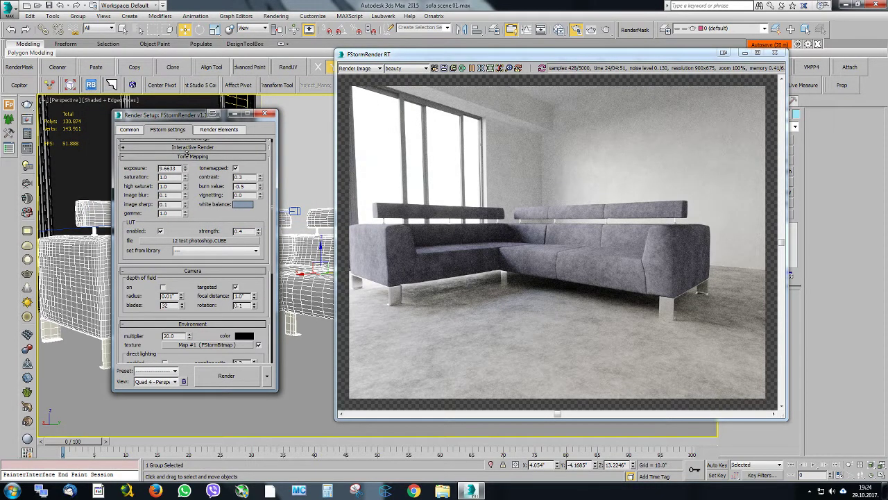
{"action": "left_click_drag", "start_coordinate": [187, 155], "coordinate": [186, 149]}
Strengthen the FStorm glare around the bright windows with power 0.1 and size 0.05
{"action": "scroll", "coordinate": [142, 208], "scroll_direction": "down", "scroll_amount": 3}
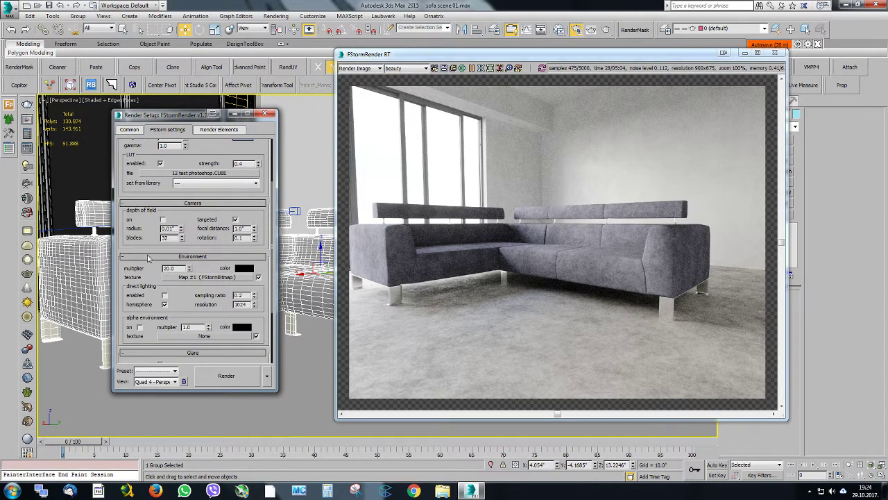
{"action": "scroll", "coordinate": [136, 227], "scroll_direction": "down", "scroll_amount": 3}
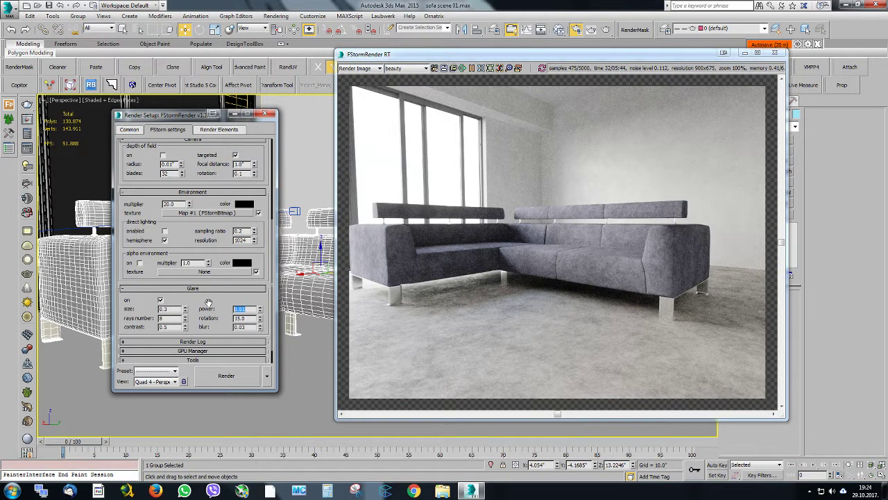
{"action": "type", "text": ".1"}
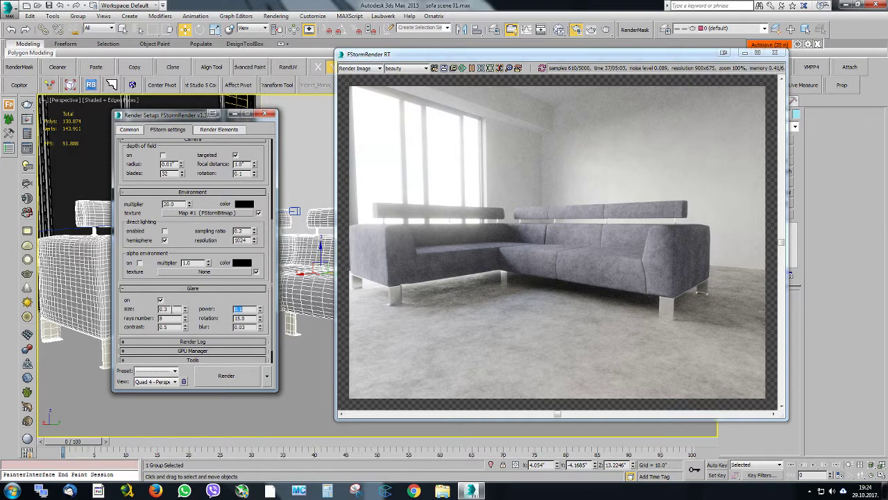
{"action": "left_click_drag", "start_coordinate": [170, 310], "coordinate": [133, 307]}
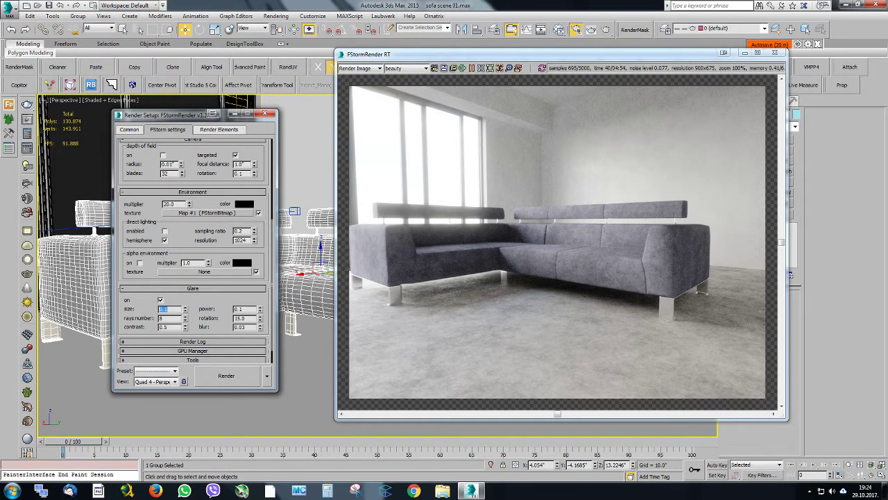
{"action": "type", "text": "1"}
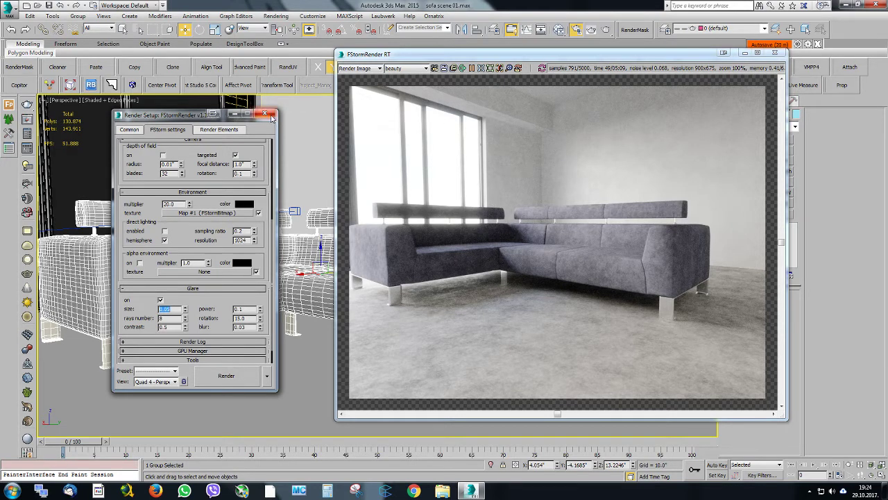
Try glare contrast at both extremes, settle on 0.73, and close the render setup to review the render
{"action": "right_click", "coordinate": [186, 329]}
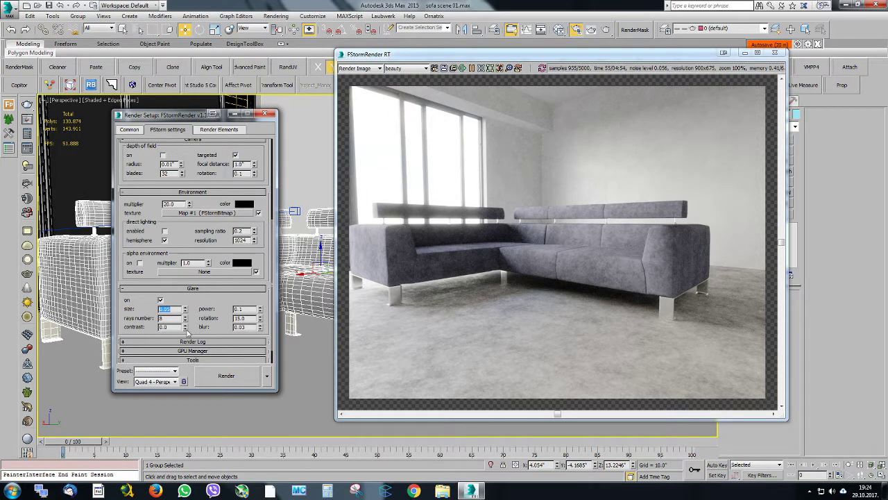
{"action": "left_click_drag", "start_coordinate": [185, 328], "coordinate": [186, 207]}
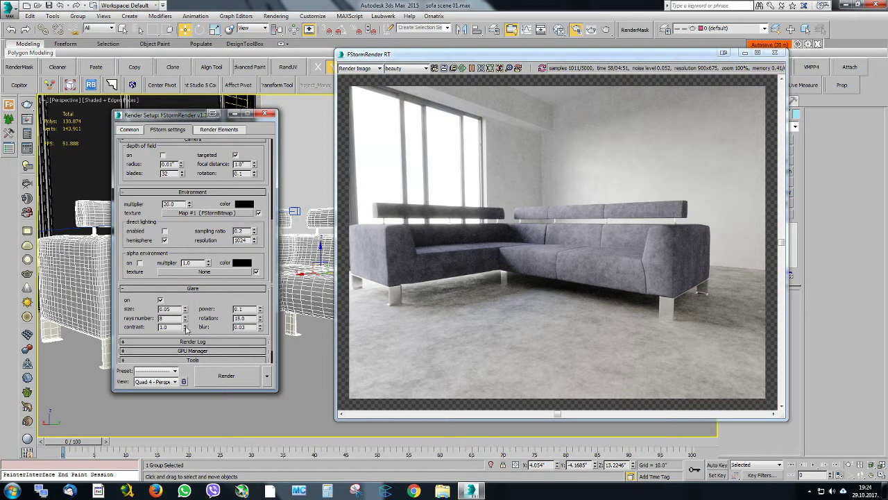
{"action": "left_click_drag", "start_coordinate": [187, 330], "coordinate": [186, 339]}
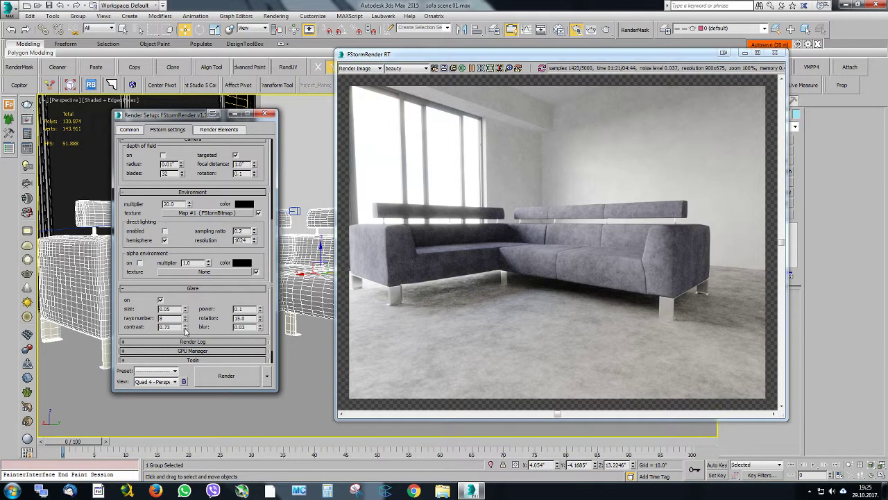
{"action": "left_click", "coordinate": [264, 114]}
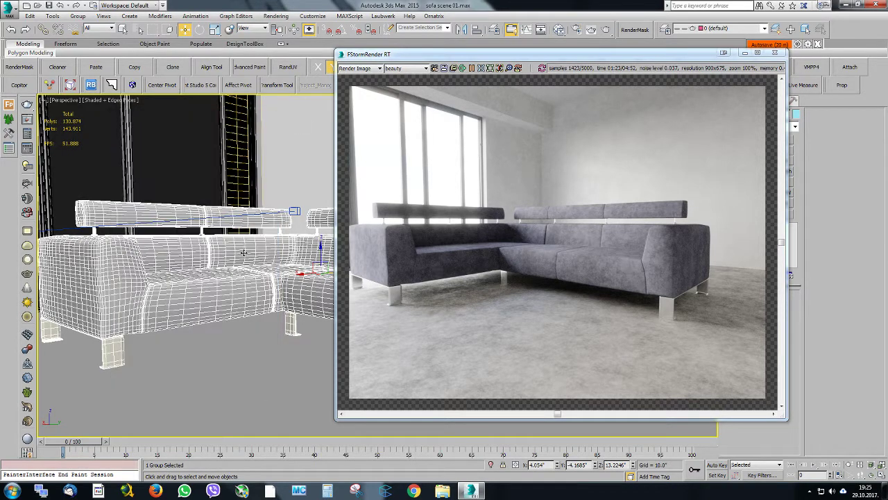
{"action": "left_click_drag", "start_coordinate": [540, 57], "coordinate": [501, 39]}
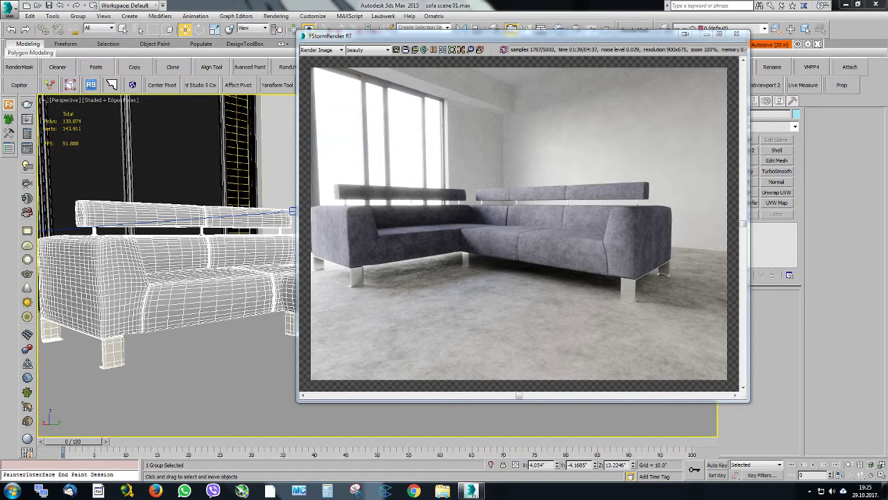
Switch to Chrome and search Google for "backyard and trees"
{"action": "type", "text": "back"}
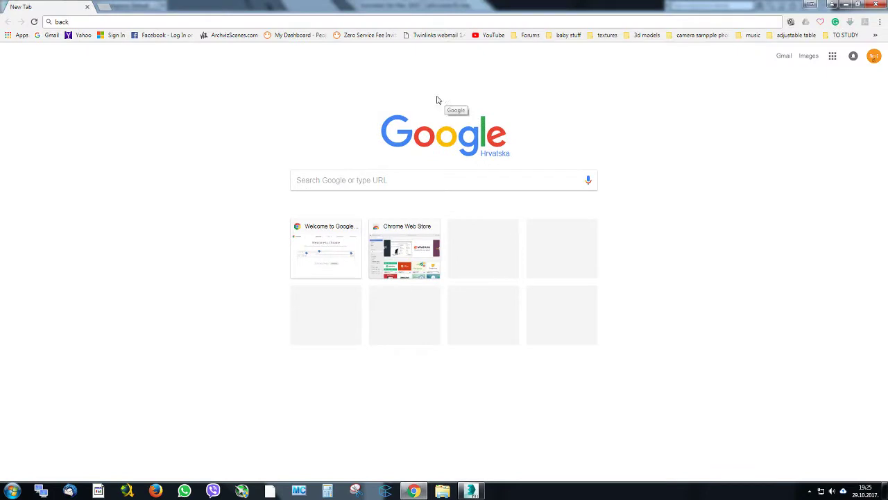
{"action": "type", "text": "a"}
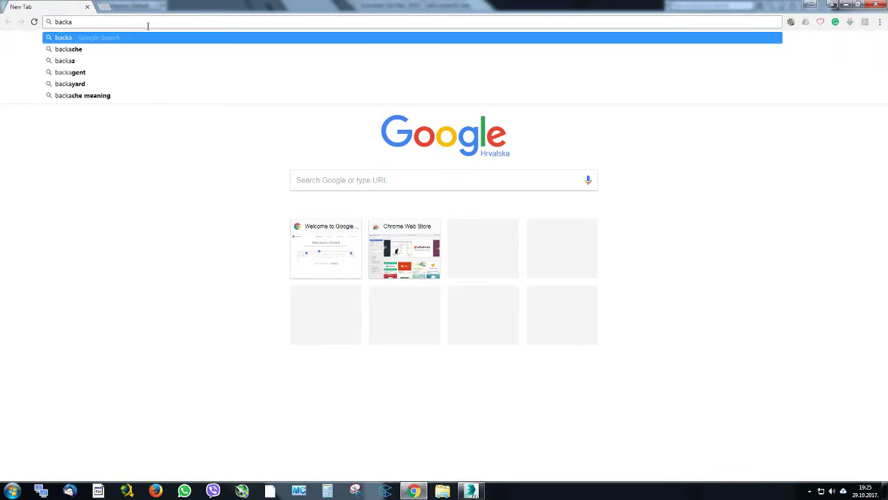
{"action": "key", "text": "BackSpace"}
{"action": "type", "text": "yard abnd"}
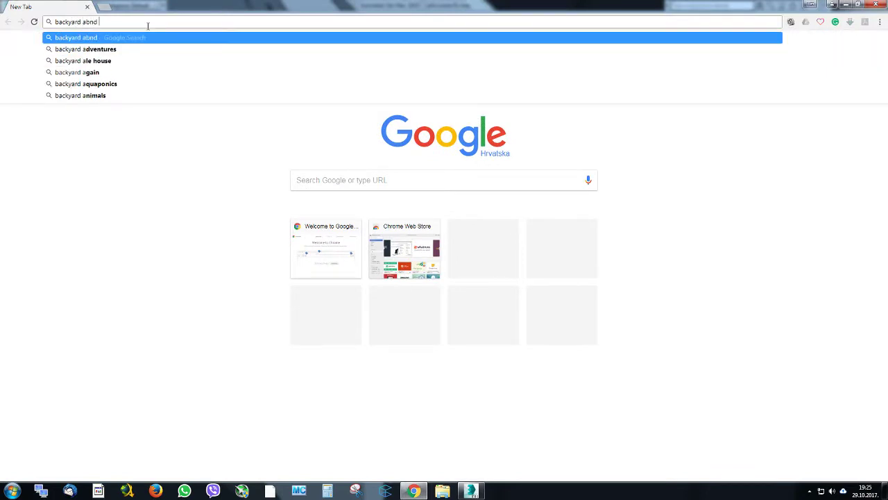
{"action": "key", "text": "BackSpace"}
{"action": "key", "text": "BackSpace"}
{"action": "key", "text": "BackSpace"}
{"action": "type", "text": "nd trees"}
{"action": "key", "text": "Return"}
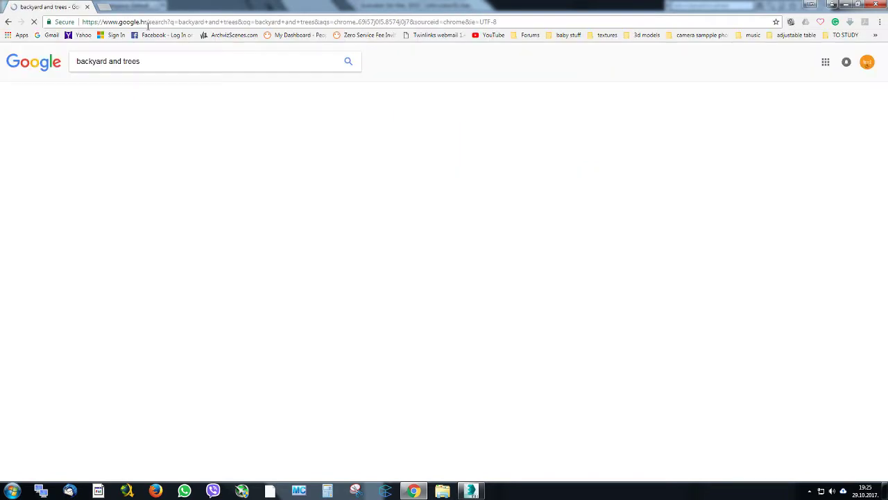
Show the image results for the search and restrict them to large images
{"action": "left_click", "coordinate": [109, 88]}
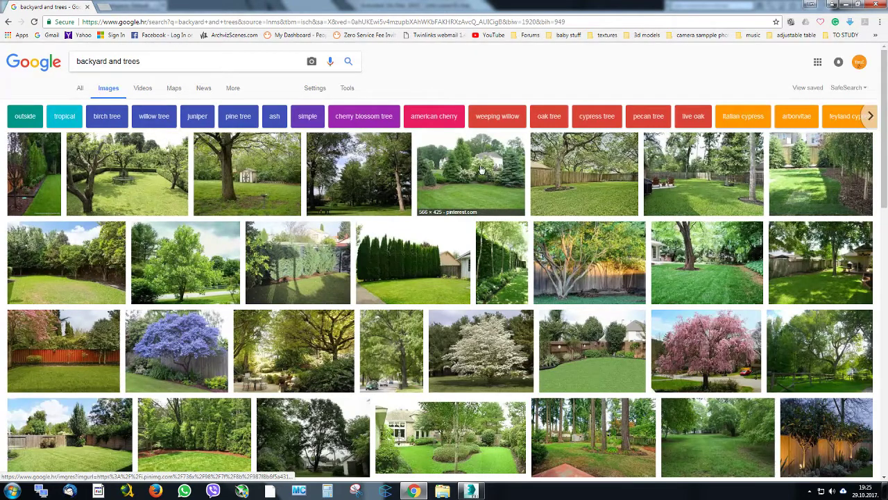
{"action": "left_click", "coordinate": [347, 88]}
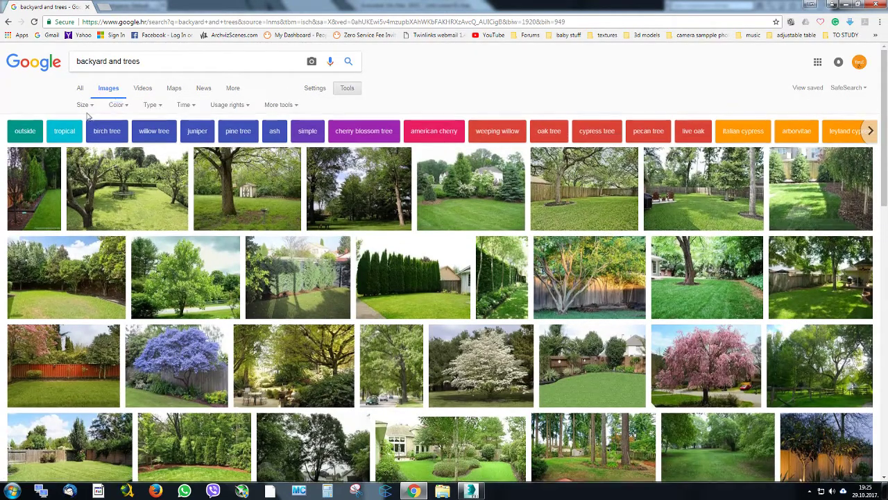
{"action": "left_click", "coordinate": [81, 103]}
{"action": "left_click", "coordinate": [86, 131]}
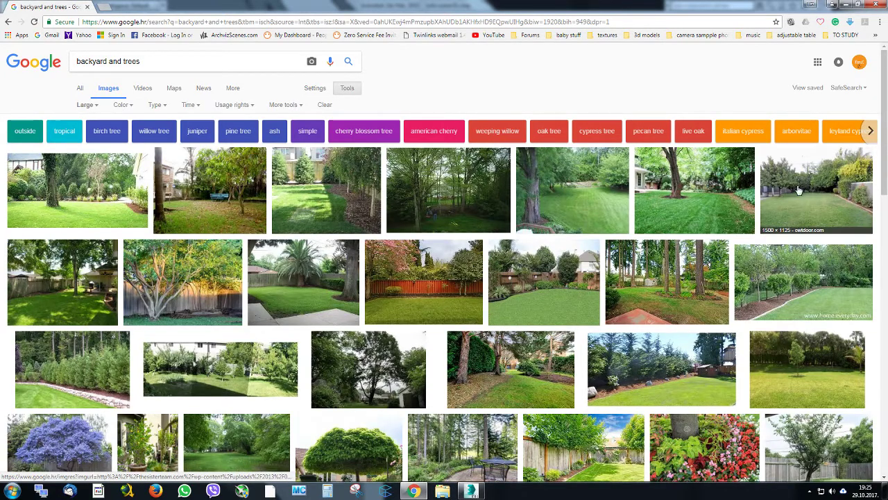
Open four candidate backyard photos from the image results in separate tabs, including the red-fenced garden
{"action": "scroll", "coordinate": [867, 219], "scroll_direction": "down", "scroll_amount": 2}
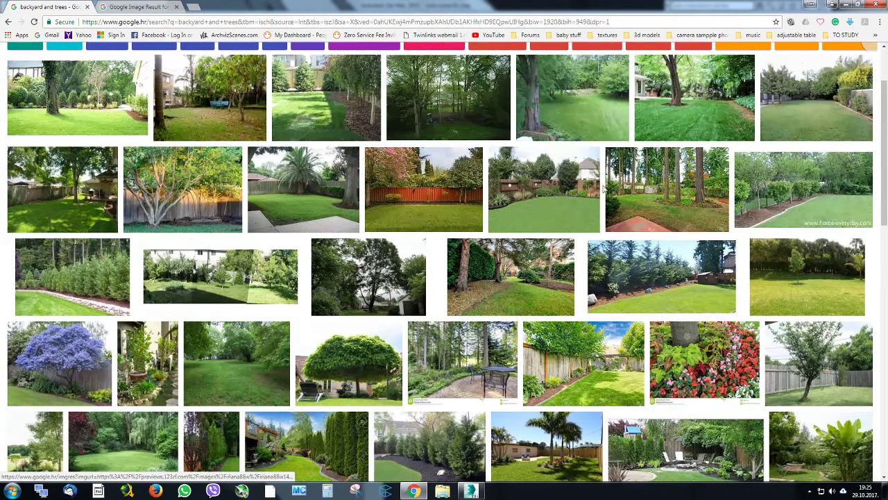
{"action": "middle_click", "coordinate": [597, 187]}
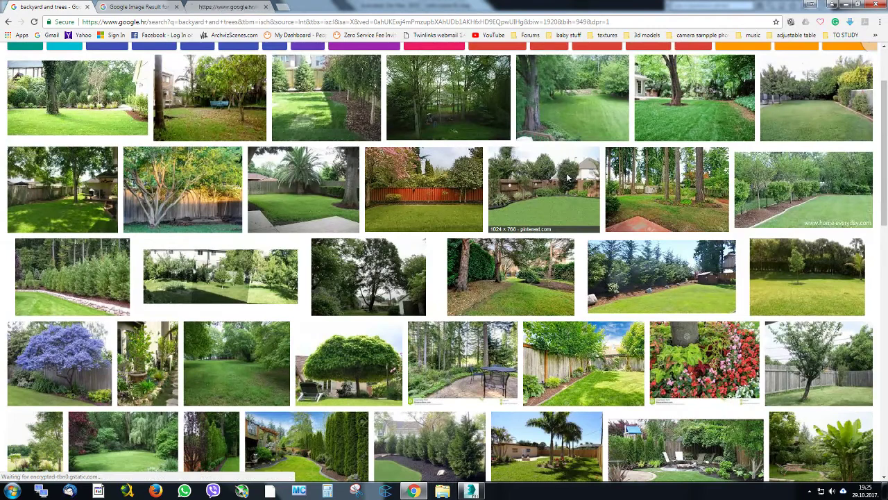
{"action": "middle_click", "coordinate": [439, 192]}
{"action": "scroll", "coordinate": [435, 187], "scroll_direction": "down", "scroll_amount": 2}
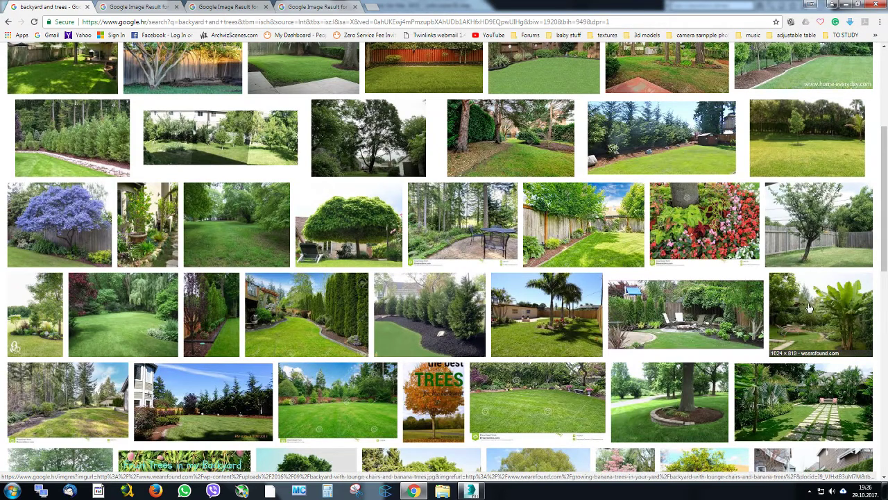
{"action": "middle_click", "coordinate": [215, 83]}
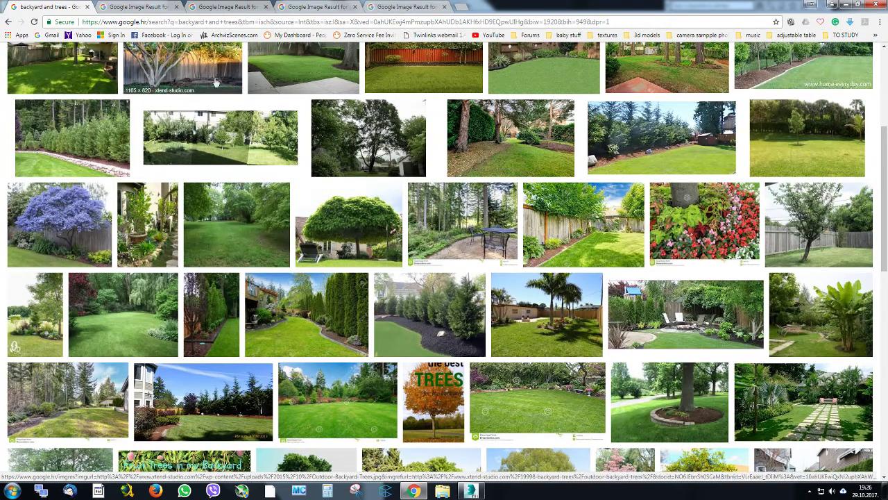
Start saving the first backyard photo and browse to the project's materiallibraries folder
{"action": "left_click", "coordinate": [148, 6]}
{"action": "right_click", "coordinate": [259, 186]}
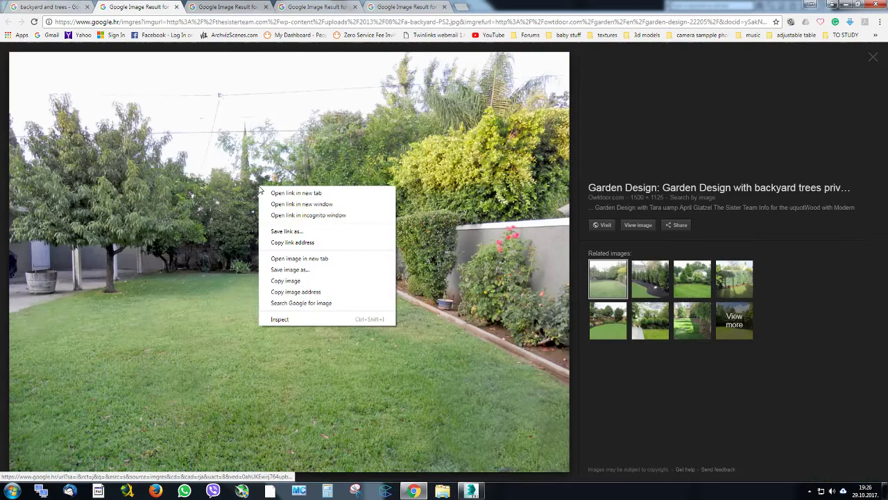
{"action": "left_click", "coordinate": [325, 267]}
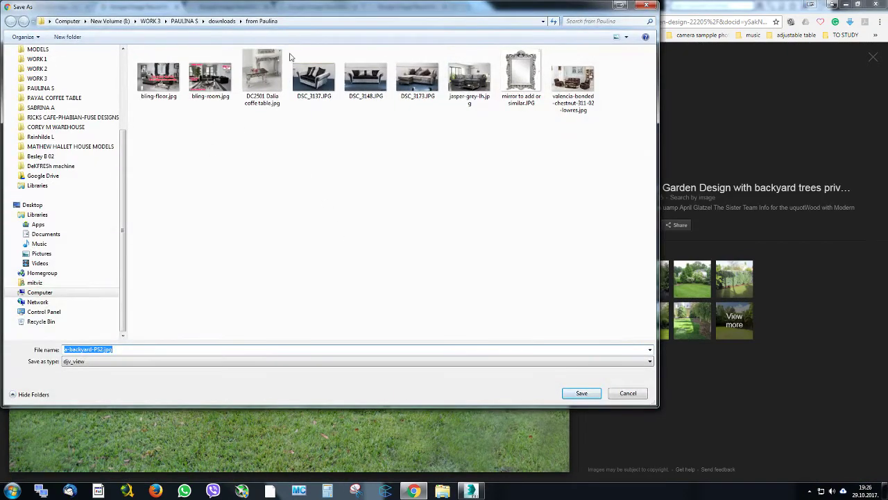
{"action": "left_click", "coordinate": [222, 21]}
{"action": "left_click", "coordinate": [195, 21]}
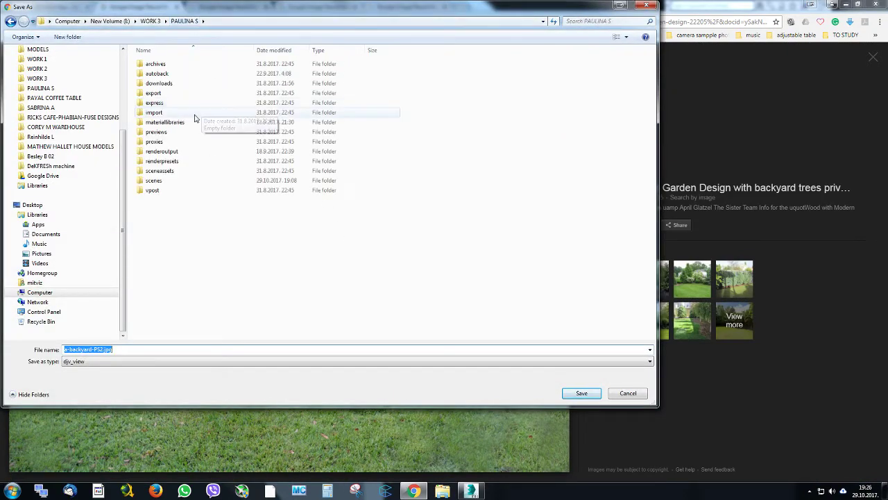
{"action": "double_click", "coordinate": [177, 121]}
Create a folder named "backgrounds" and save the photo in it as a-backyard-PS2.jpg
{"action": "left_click", "coordinate": [70, 37]}
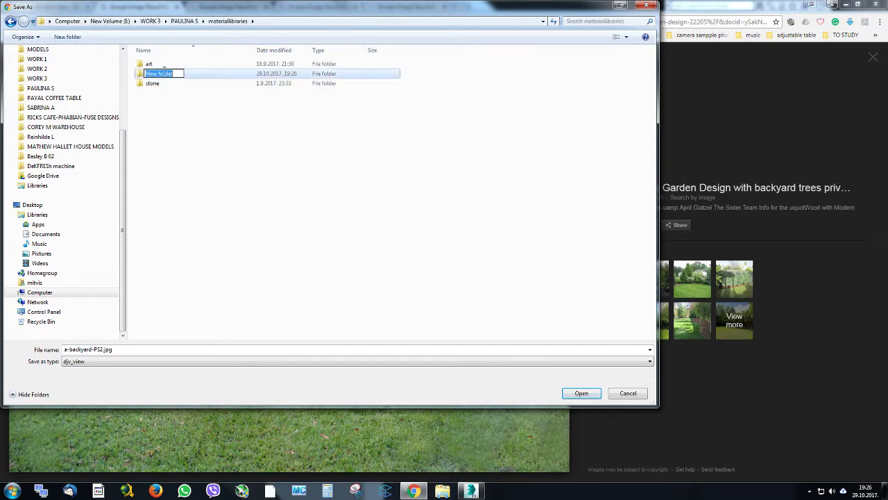
{"action": "type", "text": "backgrounds"}
{"action": "key", "text": "Return"}
{"action": "double_click", "coordinate": [168, 75]}
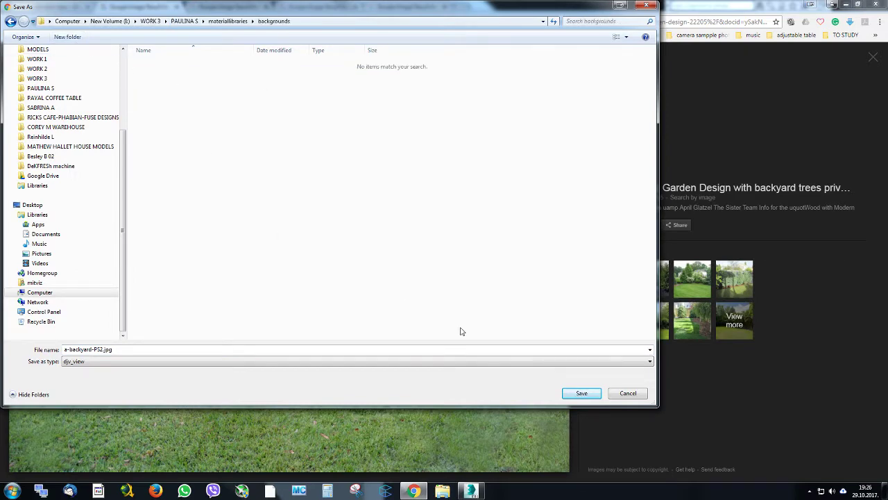
{"action": "left_click", "coordinate": [580, 393]}
{"action": "left_click", "coordinate": [227, 6]}
{"action": "right_click", "coordinate": [279, 151]}
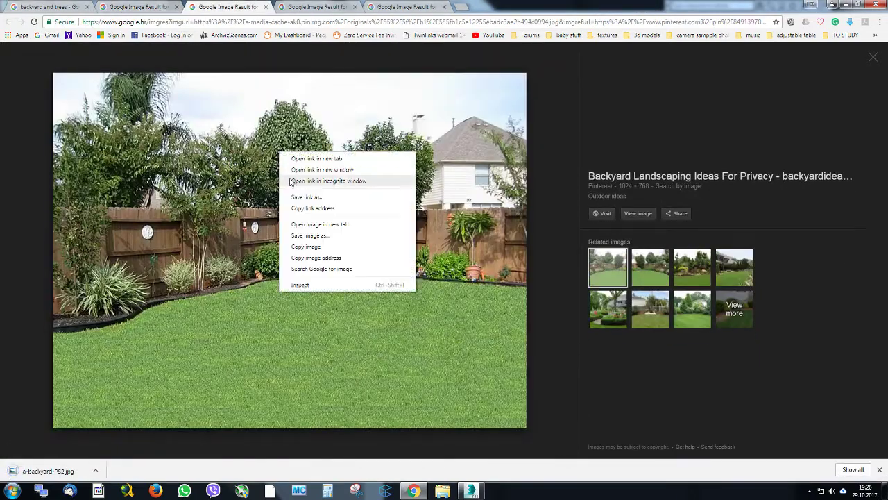
{"action": "left_click", "coordinate": [285, 99]}
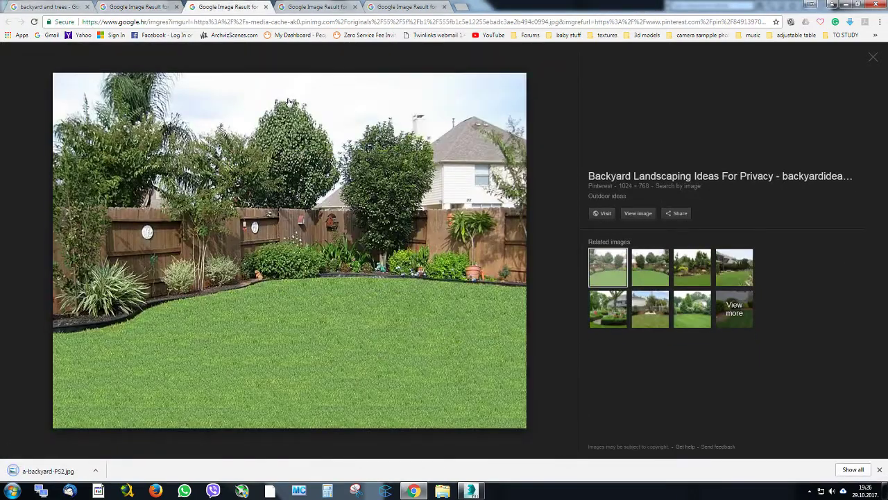
Save the red-fenced garden photo to the backgrounds folder and preview the related wooded lawn image
{"action": "left_click", "coordinate": [293, 7]}
{"action": "right_click", "coordinate": [259, 179]}
{"action": "left_click", "coordinate": [357, 256]}
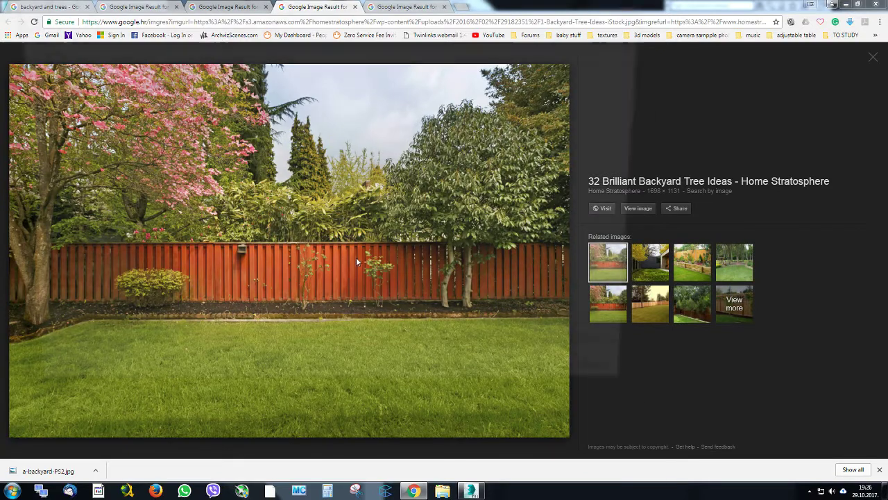
{"action": "left_click", "coordinate": [577, 390]}
{"action": "left_click", "coordinate": [734, 261]}
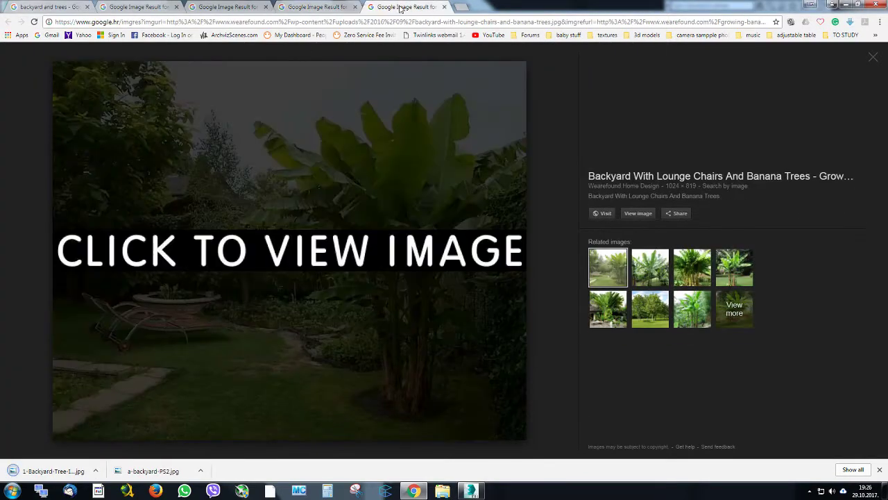
Open the banana tree photo's source page and save it to the backgrounds folder as backyard-with-lounge-chairs-and-banana-trees.jpg
{"action": "left_click", "coordinate": [404, 8]}
{"action": "left_click", "coordinate": [397, 249]}
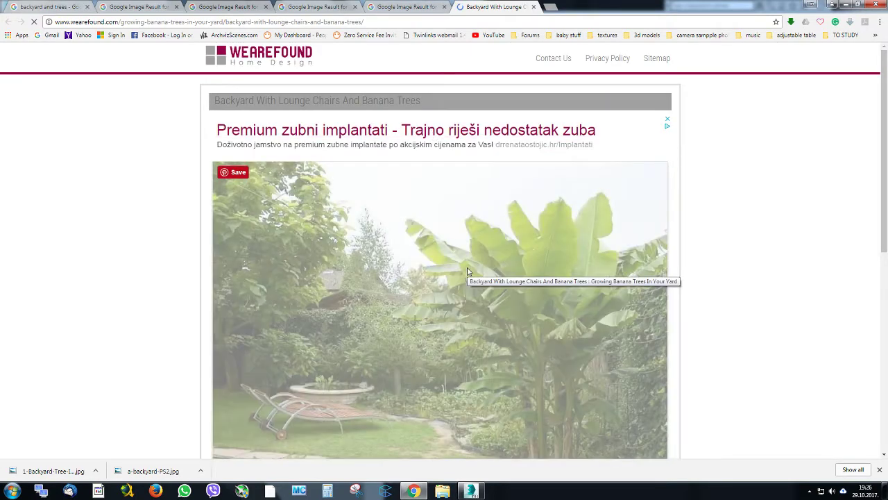
{"action": "scroll", "coordinate": [438, 251], "scroll_direction": "down", "scroll_amount": 3}
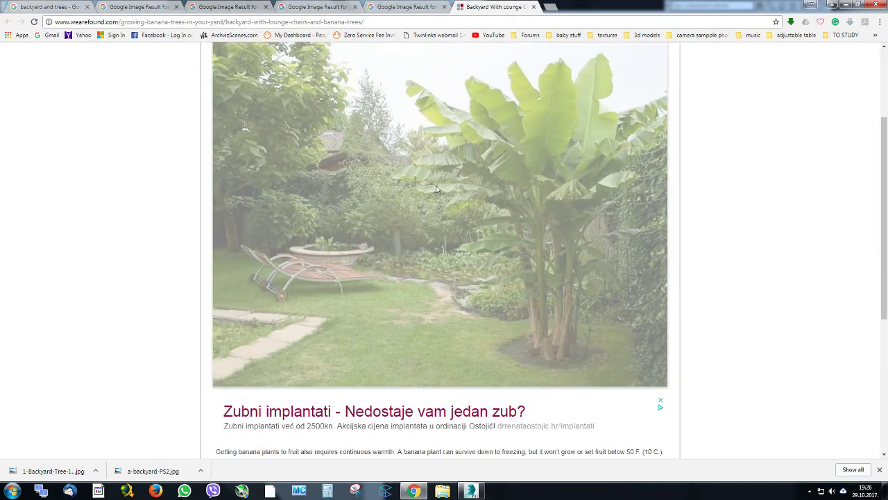
{"action": "scroll", "coordinate": [447, 197], "scroll_direction": "down", "scroll_amount": 3}
{"action": "scroll", "coordinate": [458, 187], "scroll_direction": "up", "scroll_amount": 3}
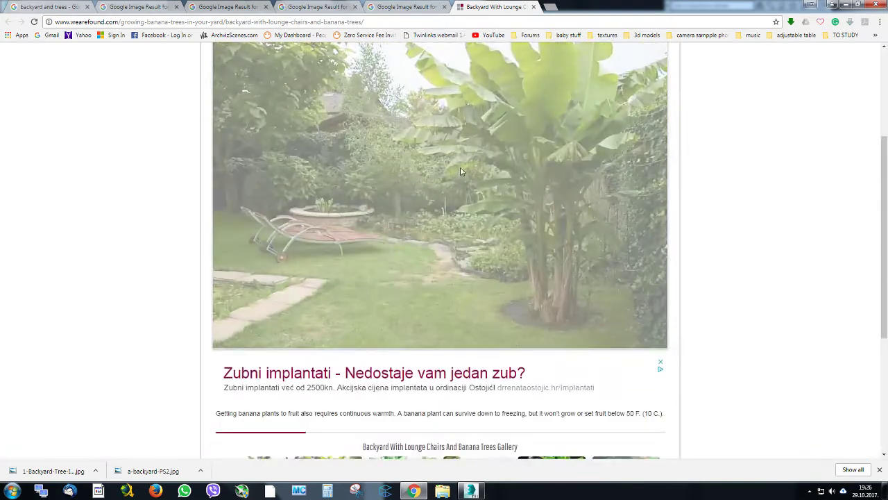
{"action": "right_click", "coordinate": [461, 172]}
{"action": "left_click", "coordinate": [501, 189]}
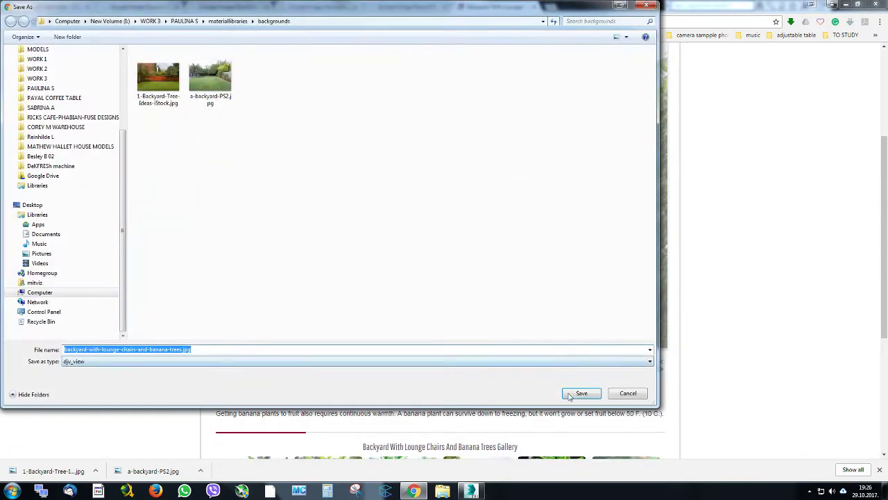
{"action": "left_click", "coordinate": [581, 393]}
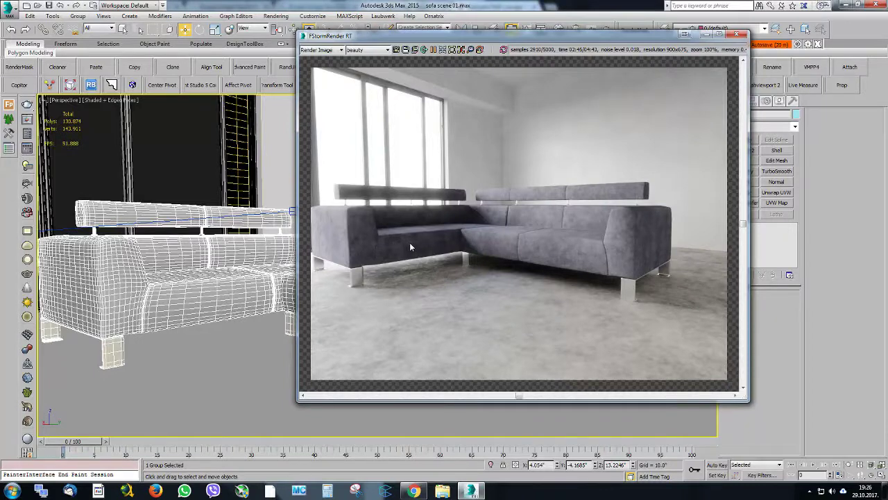
In 3ds Max, enable the alpha environment in the FStorm render settings and assign an FStormBitmap as its texture
{"action": "left_click_drag", "start_coordinate": [542, 36], "coordinate": [422, 65]}
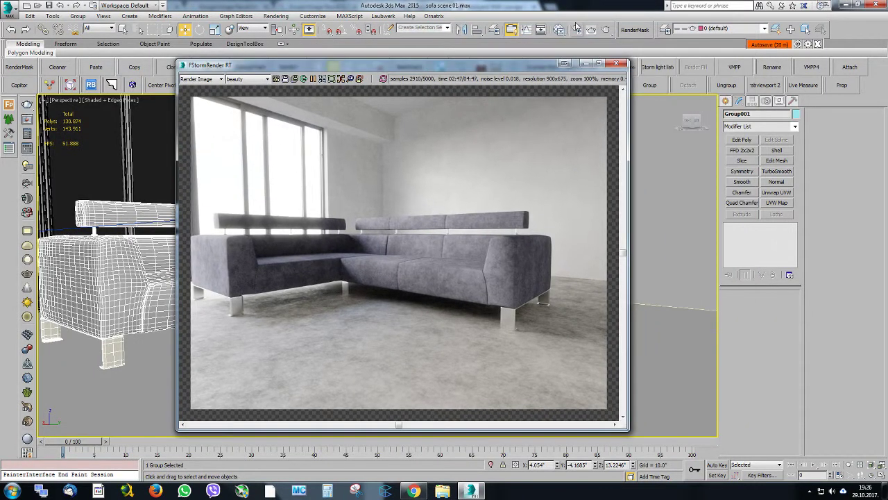
{"action": "left_click", "coordinate": [576, 29]}
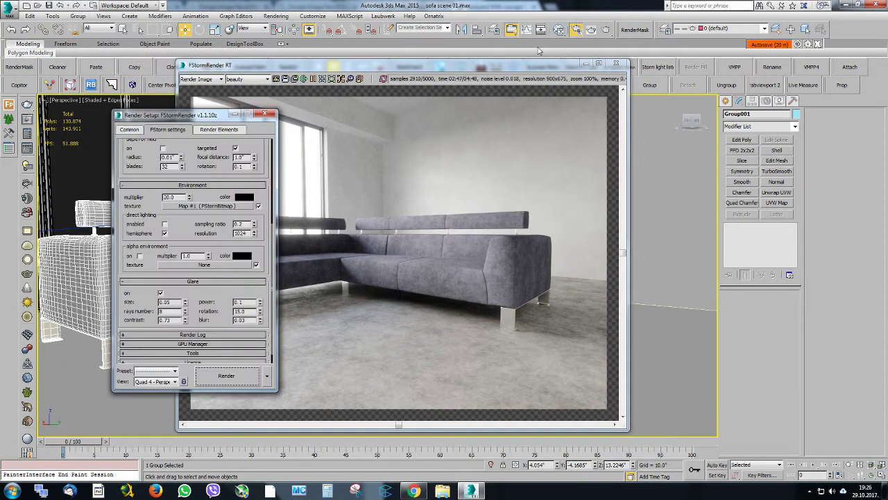
{"action": "left_click", "coordinate": [141, 256]}
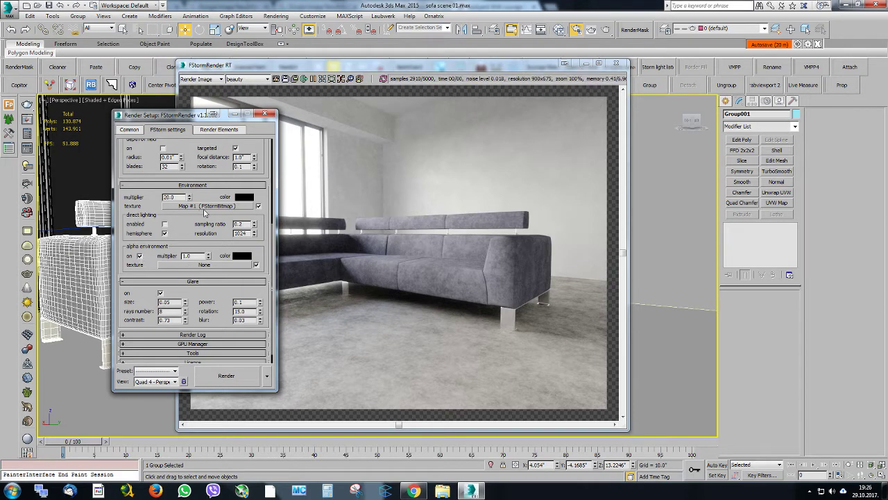
{"action": "left_click", "coordinate": [205, 207]}
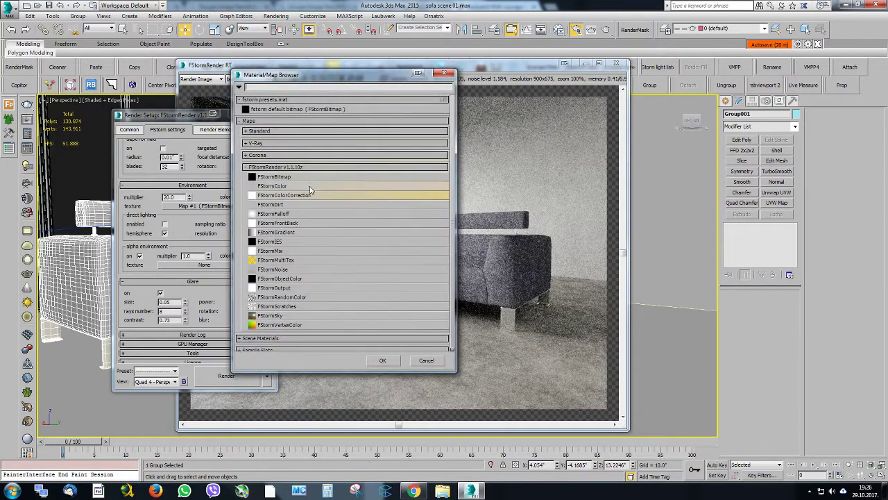
{"action": "double_click", "coordinate": [306, 177]}
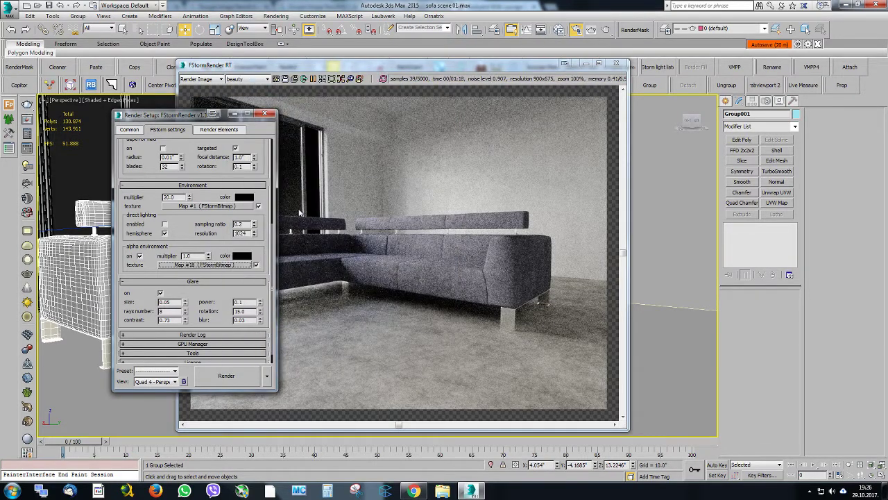
Place the alpha environment texture in the Slate Material Editor as an instance and show its parameters
{"action": "left_click", "coordinate": [557, 32]}
{"action": "left_click_drag", "start_coordinate": [258, 151], "coordinate": [677, 36]}
{"action": "left_click_drag", "start_coordinate": [205, 265], "coordinate": [467, 309]}
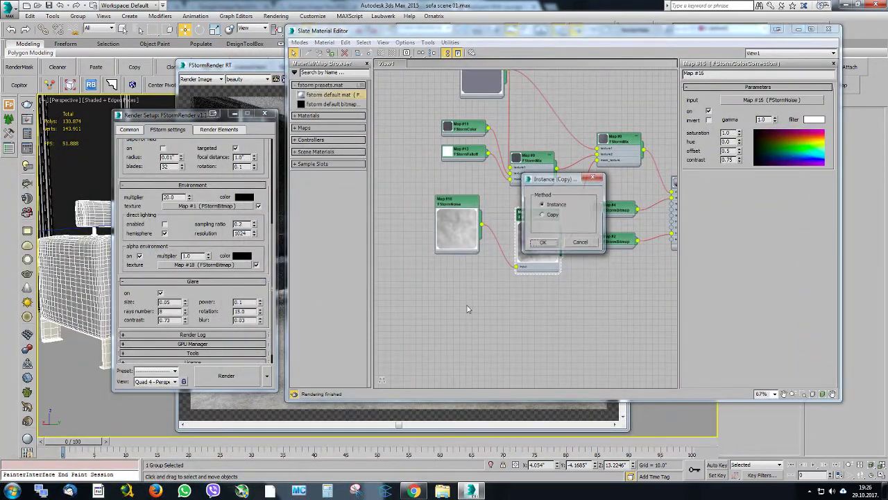
{"action": "left_click", "coordinate": [545, 243]}
{"action": "double_click", "coordinate": [463, 297]}
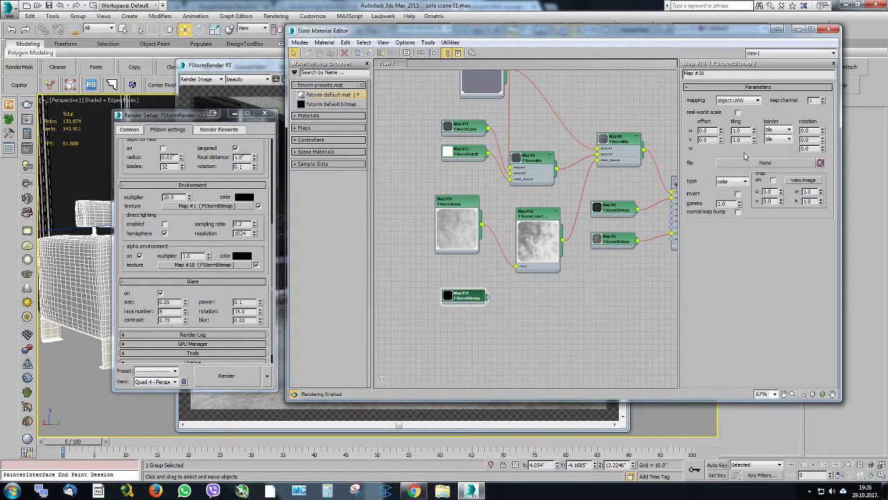
Load a-backyard-PS2.jpg from the materiallibraries backgrounds folder into the alpha environment bitmap and close the render setup
{"action": "left_click", "coordinate": [764, 163]}
{"action": "left_click", "coordinate": [485, 85]}
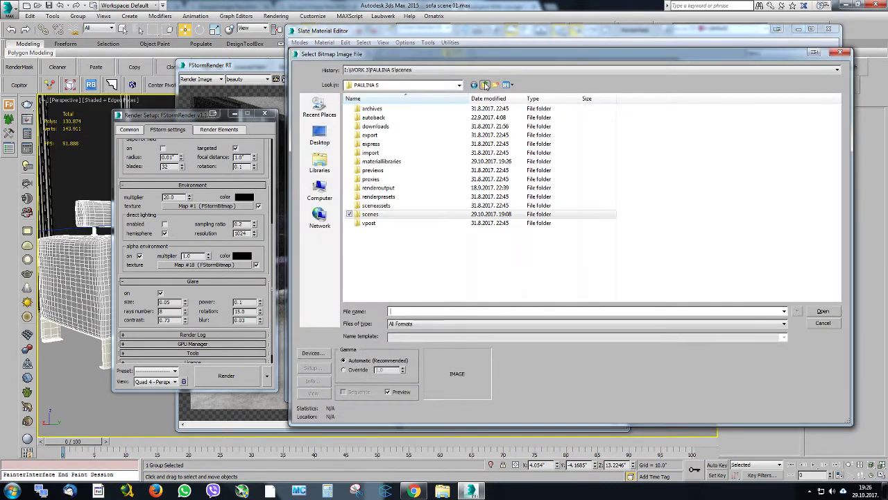
{"action": "double_click", "coordinate": [415, 163]}
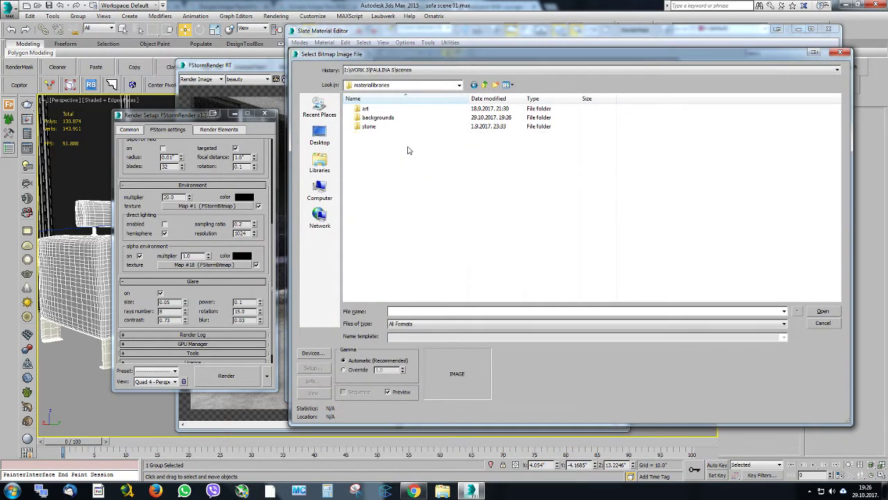
{"action": "double_click", "coordinate": [388, 118]}
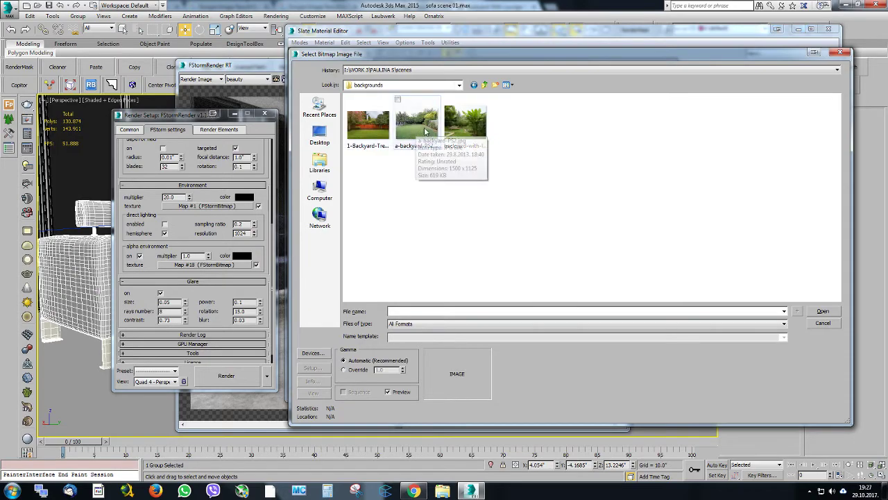
{"action": "double_click", "coordinate": [426, 132]}
{"action": "left_click", "coordinate": [265, 114]}
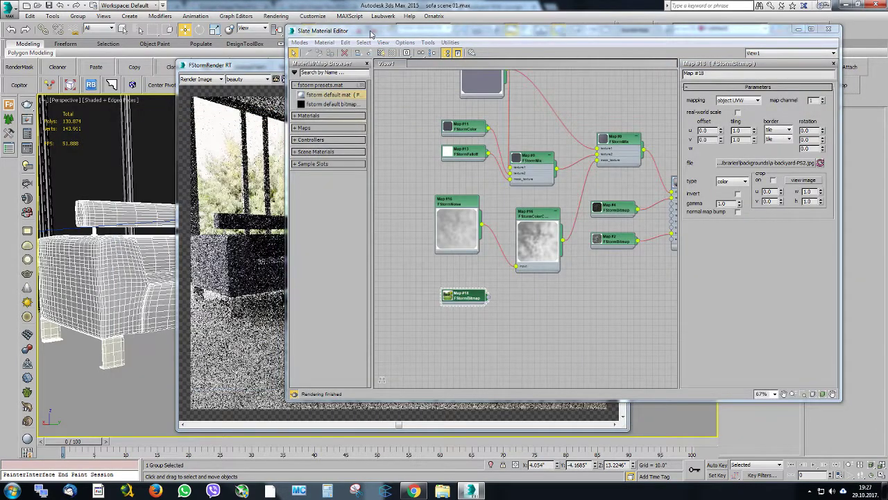
Check the backyard in the render and set the bitmap's mapping to screen environment
{"action": "left_click_drag", "start_coordinate": [375, 34], "coordinate": [876, 48]}
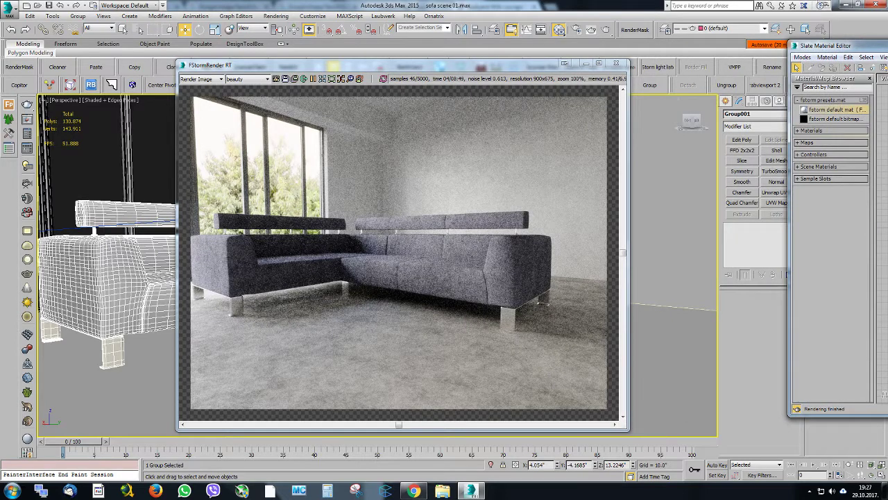
{"action": "left_click_drag", "start_coordinate": [876, 46], "coordinate": [433, 59]}
{"action": "left_click", "coordinate": [752, 127]}
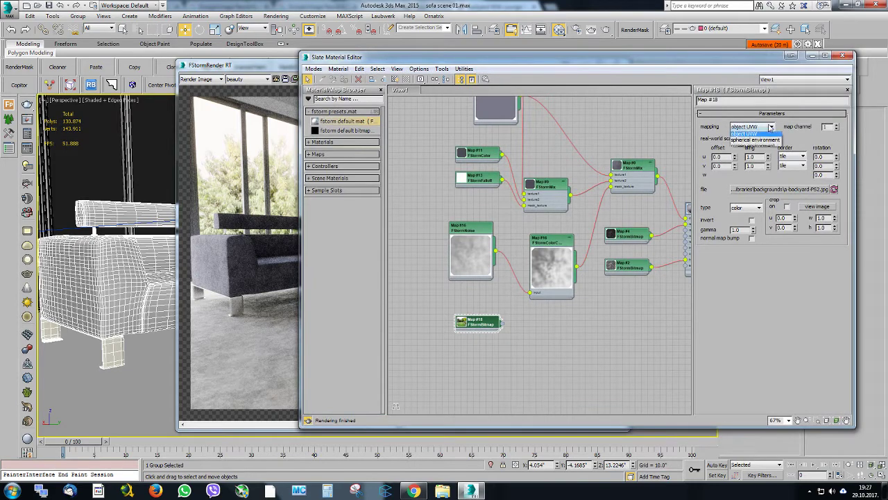
{"action": "left_click", "coordinate": [749, 149]}
Set the backyard bitmap's V offset to 0.09 and switch the viewport to the Camera001 view
{"action": "left_click_drag", "start_coordinate": [540, 62], "coordinate": [597, 55]}
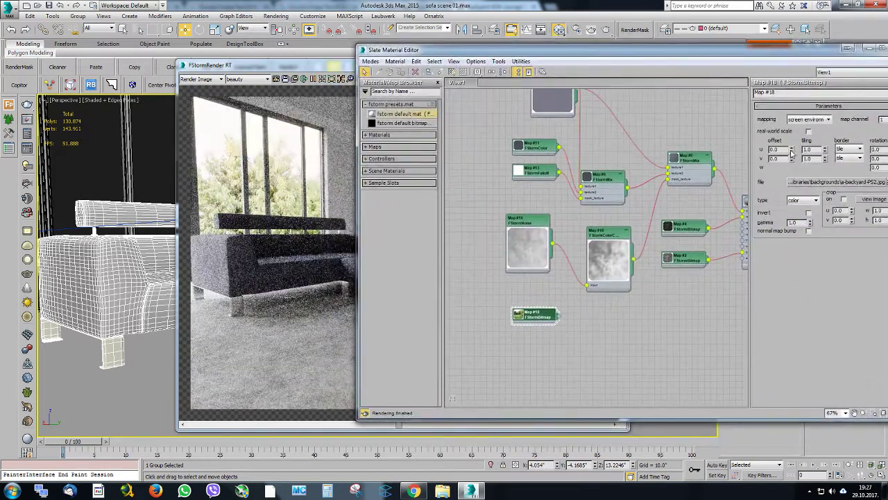
{"action": "mouse_move", "coordinate": [794, 161]}
{"action": "left_mouse_down"}
{"action": "mouse_move", "coordinate": [789, 136]}
{"action": "mouse_move", "coordinate": [786, 152]}
{"action": "left_mouse_up"}
{"action": "left_click_drag", "start_coordinate": [609, 53], "coordinate": [887, 104]}
{"action": "left_click_drag", "start_coordinate": [291, 65], "coordinate": [578, 94]}
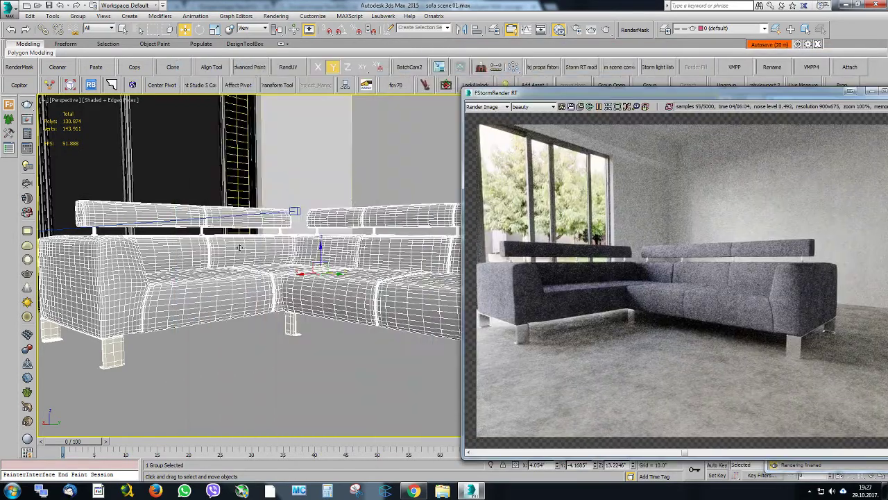
{"action": "key", "text": "c"}
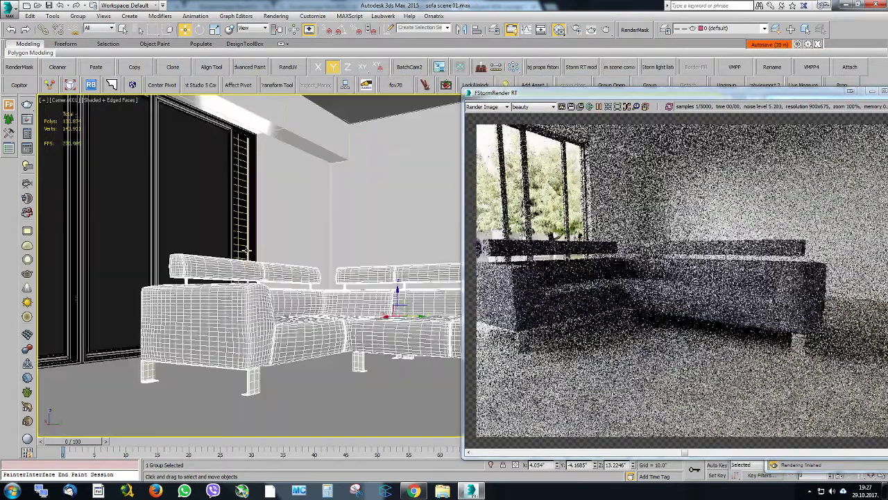
Lower the backyard bitmap's V offset to 0.04 while comparing it with the camera render
{"action": "left_click_drag", "start_coordinate": [546, 101], "coordinate": [270, 80]}
{"action": "left_click_drag", "start_coordinate": [885, 98], "coordinate": [520, 53]}
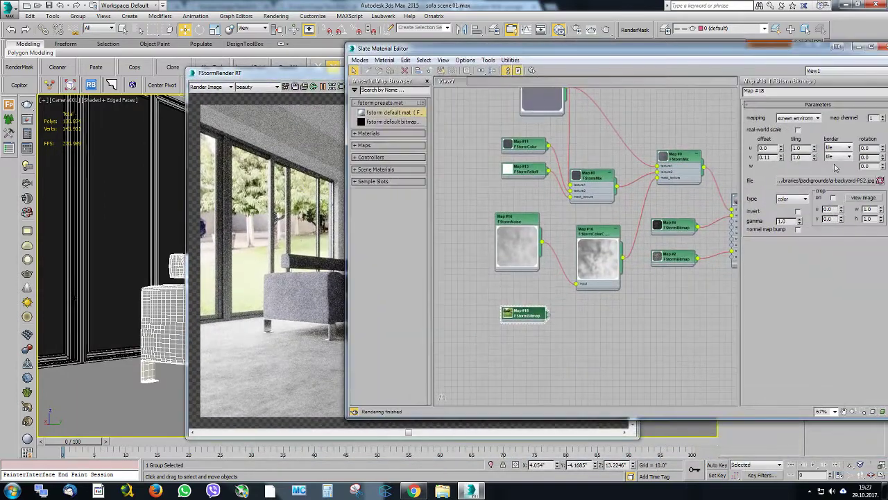
{"action": "left_click", "coordinate": [781, 160]}
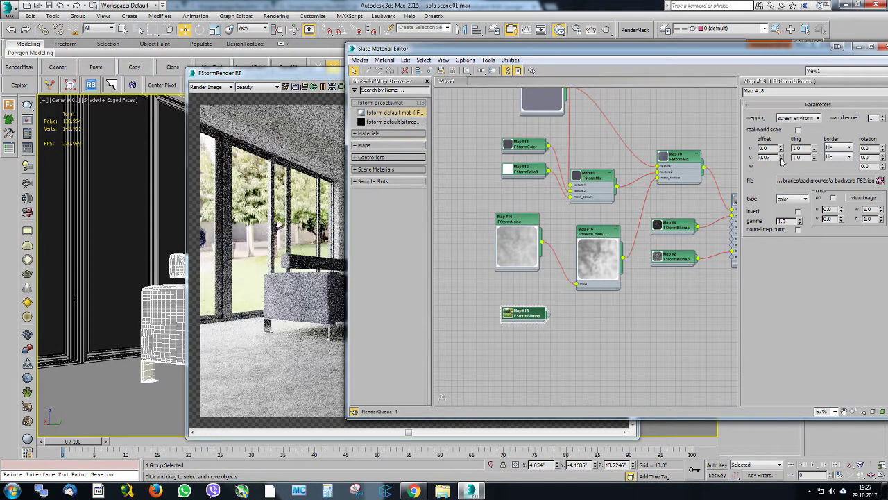
{"action": "left_click", "coordinate": [781, 159]}
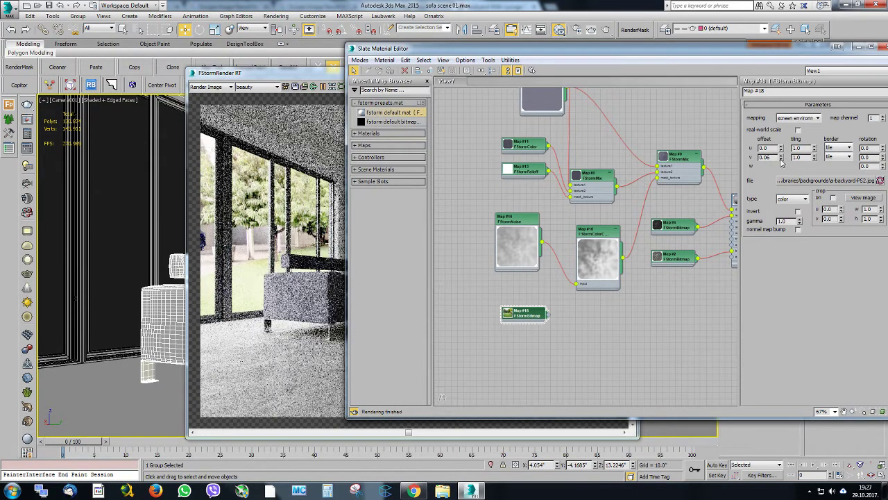
{"action": "left_click", "coordinate": [782, 160]}
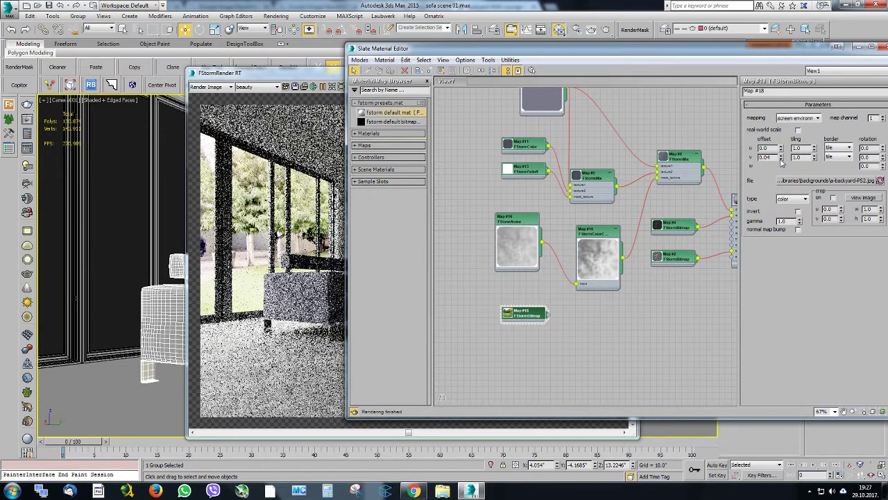
Lower the backyard bitmap's V offset to -0.05 and on to -0.06 while comparing the render with the reference sofa photo
{"action": "left_click", "coordinate": [781, 160]}
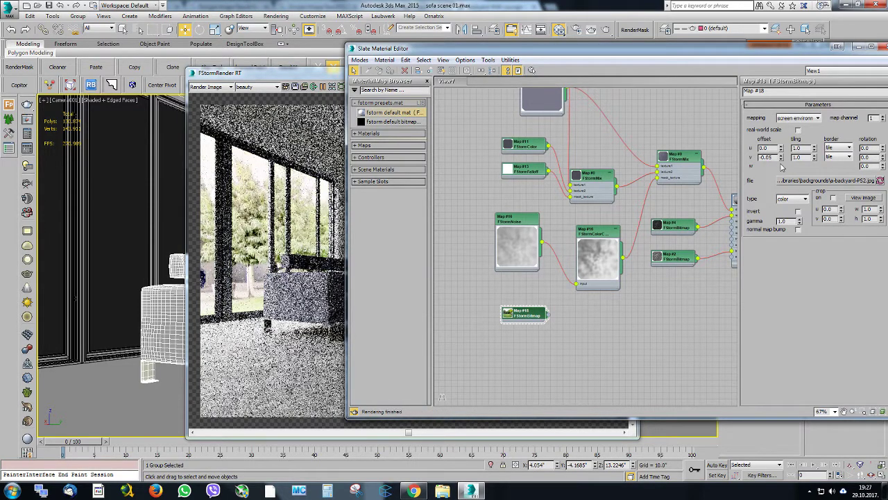
{"action": "left_click_drag", "start_coordinate": [486, 48], "coordinate": [588, 44]}
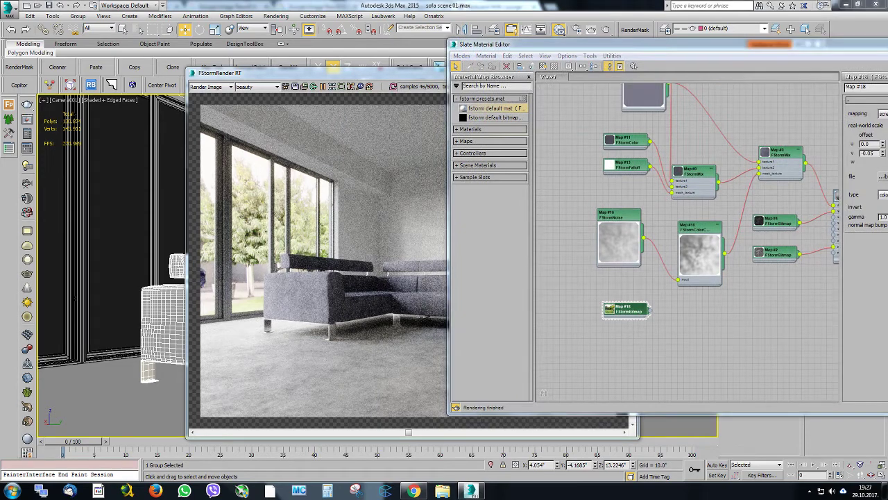
{"action": "left_click_drag", "start_coordinate": [887, 44], "coordinate": [414, 41]}
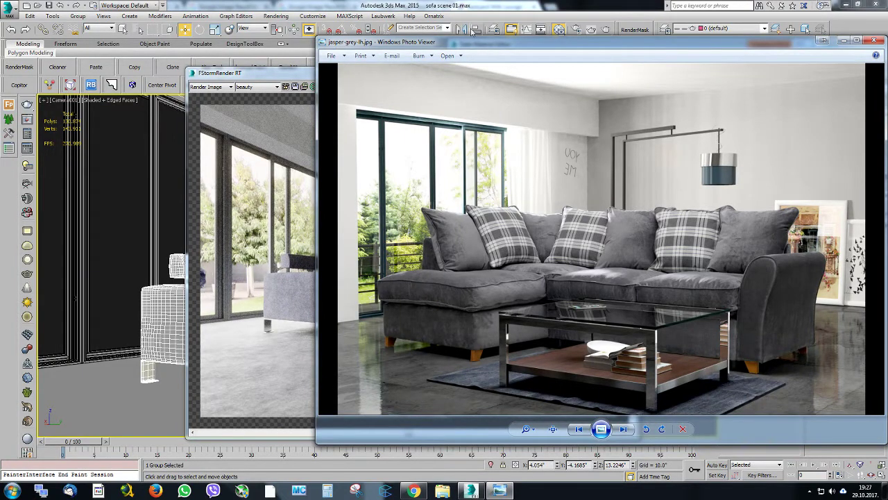
{"action": "left_click_drag", "start_coordinate": [455, 46], "coordinate": [887, 87]}
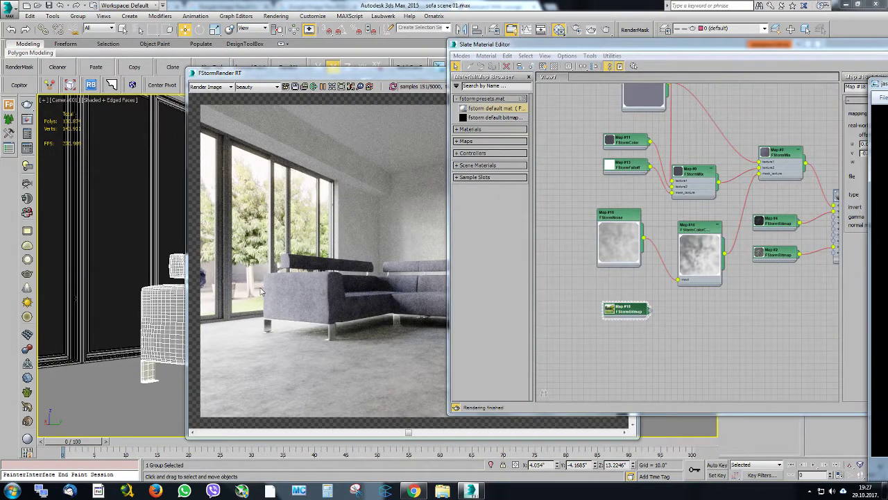
{"action": "left_click_drag", "start_coordinate": [682, 51], "coordinate": [613, 52]}
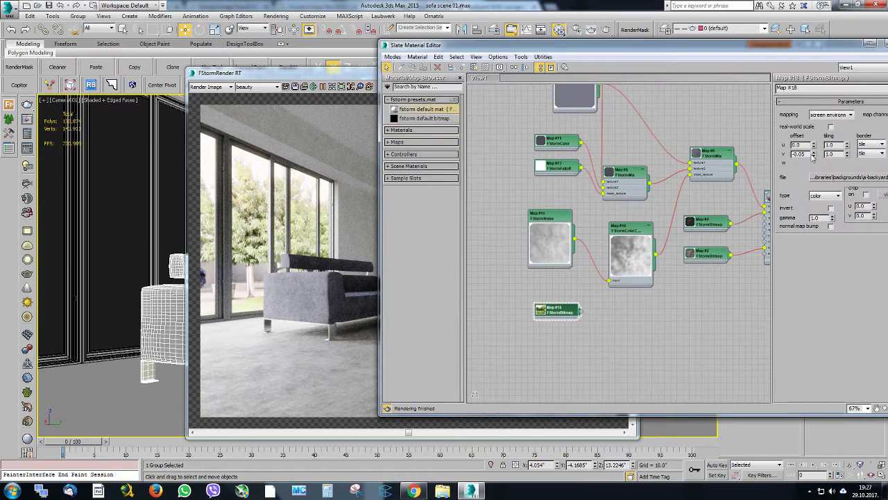
{"action": "left_click", "coordinate": [815, 156]}
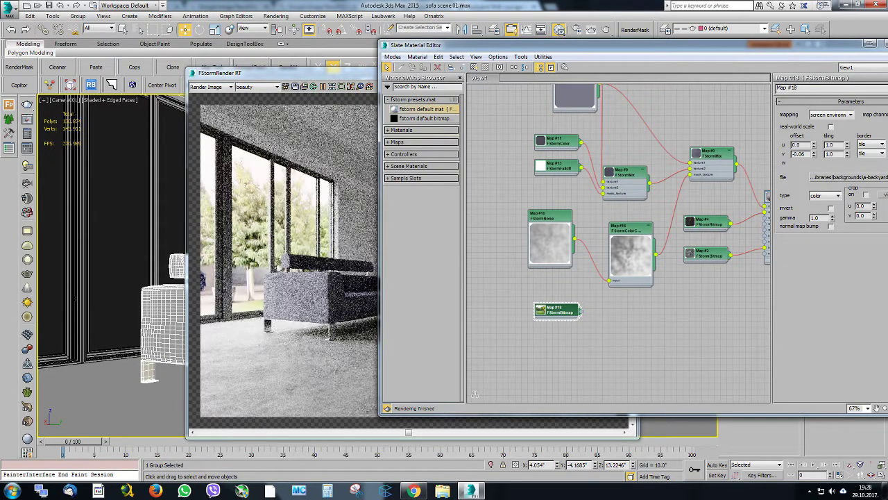
{"action": "left_click_drag", "start_coordinate": [678, 43], "coordinate": [497, 63]}
{"action": "left_click", "coordinate": [743, 63]}
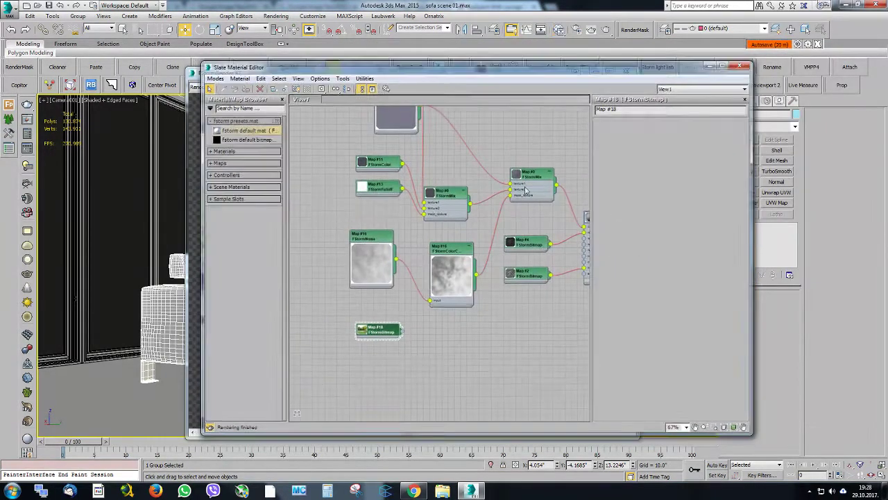
Show the render at 100% zoom and set the FStorm tone mapping gamma to 0.86
{"action": "left_click_drag", "start_coordinate": [299, 69], "coordinate": [310, 53]}
{"action": "scroll", "coordinate": [365, 194], "scroll_direction": "up", "scroll_amount": 1}
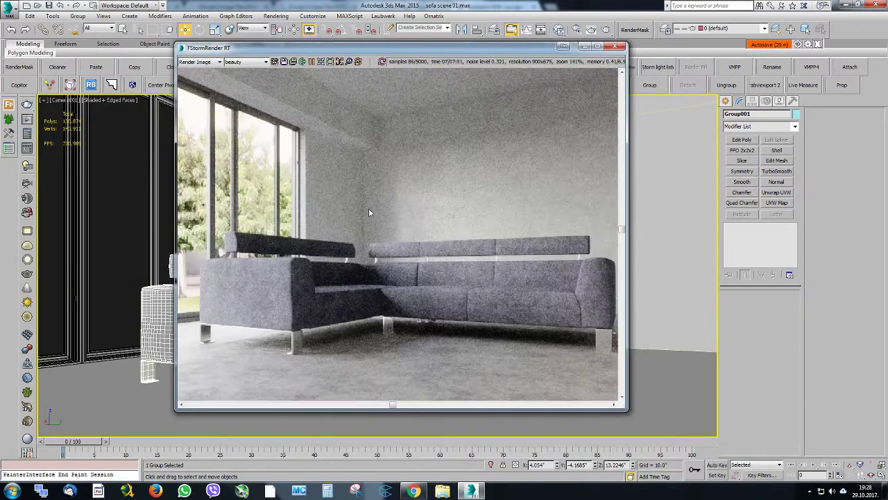
{"action": "left_click", "coordinate": [323, 62]}
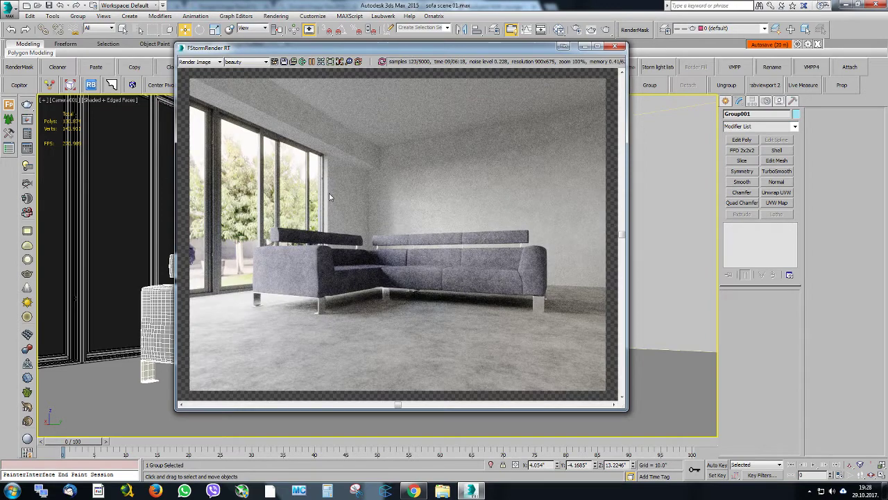
{"action": "left_click", "coordinate": [577, 30]}
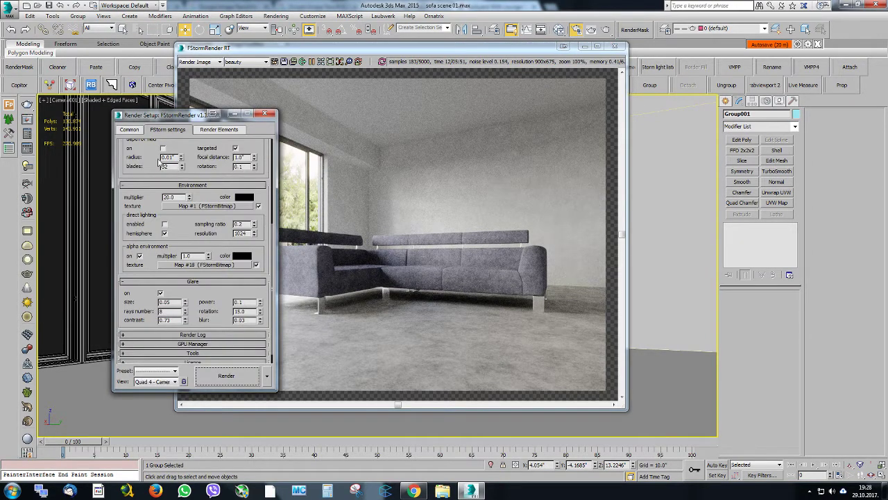
{"action": "left_click_drag", "start_coordinate": [144, 151], "coordinate": [143, 235]}
{"action": "scroll", "coordinate": [205, 203], "scroll_direction": "up", "scroll_amount": 3}
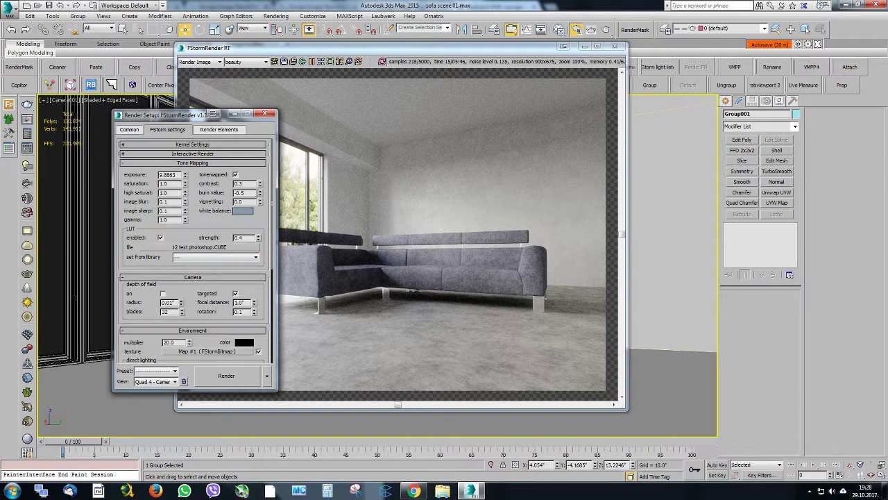
{"action": "left_click_drag", "start_coordinate": [135, 121], "coordinate": [78, 106]}
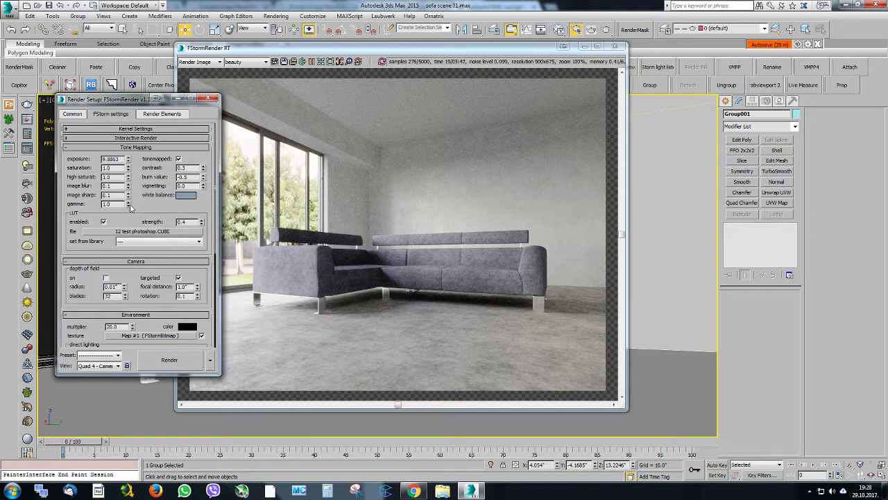
{"action": "left_click_drag", "start_coordinate": [129, 206], "coordinate": [128, 213]}
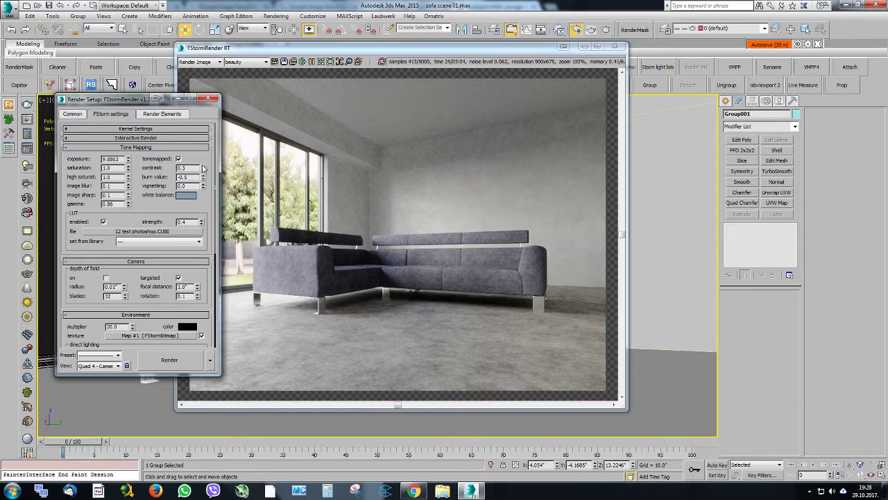
Set the tone mapping contrast to 0.34, fine-tune the gamma against the render and close the render setup
{"action": "left_click_drag", "start_coordinate": [203, 168], "coordinate": [203, 160]}
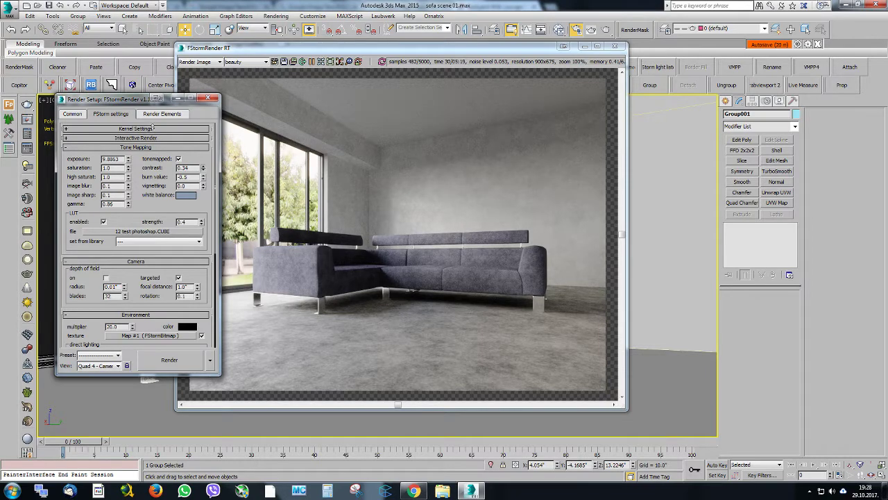
{"action": "left_click_drag", "start_coordinate": [127, 104], "coordinate": [97, 102]}
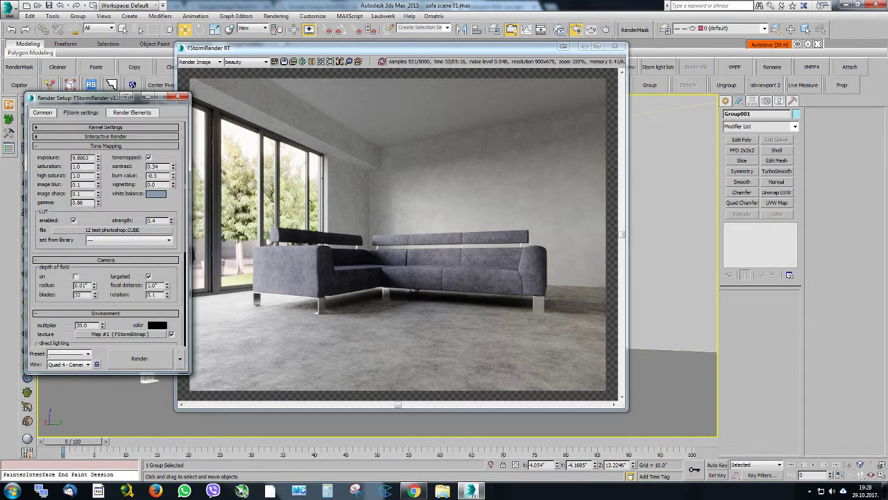
{"action": "mouse_move", "coordinate": [98, 202]}
{"action": "left_mouse_down"}
{"action": "mouse_move", "coordinate": [97, 215]}
{"action": "mouse_move", "coordinate": [99, 207]}
{"action": "left_mouse_up"}
{"action": "left_click", "coordinate": [180, 97]}
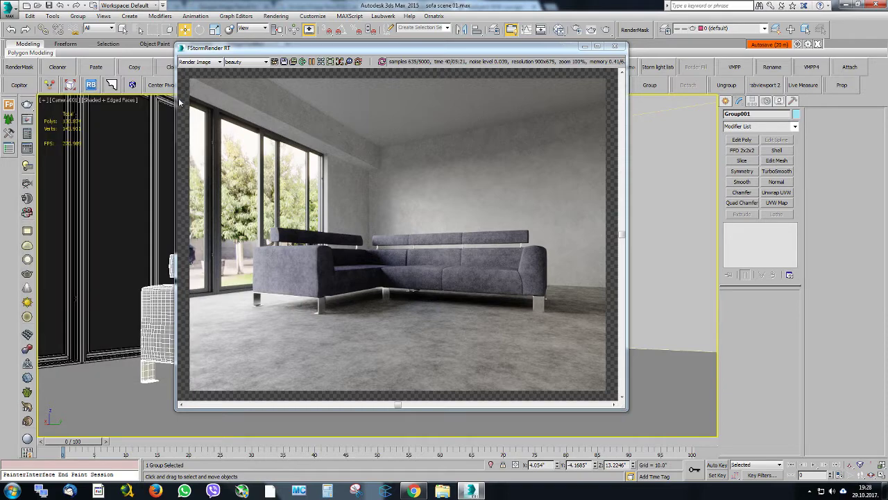
Open the roof material's parameters in the material editor and examine the room surfaces in the render
{"action": "left_click", "coordinate": [561, 30]}
{"action": "middle_click_drag", "start_coordinate": [416, 182], "coordinate": [416, 262]}
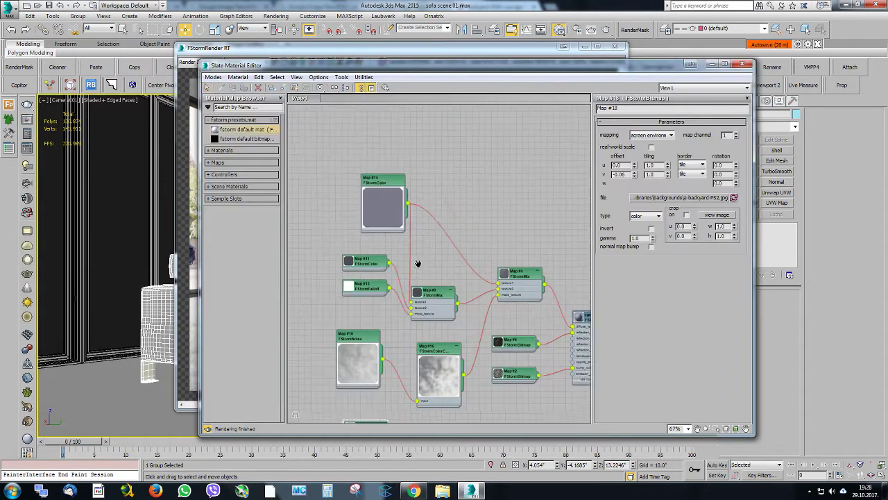
{"action": "scroll", "coordinate": [417, 262], "scroll_direction": "down", "scroll_amount": 6}
{"action": "scroll", "coordinate": [394, 196], "scroll_direction": "up", "scroll_amount": 8}
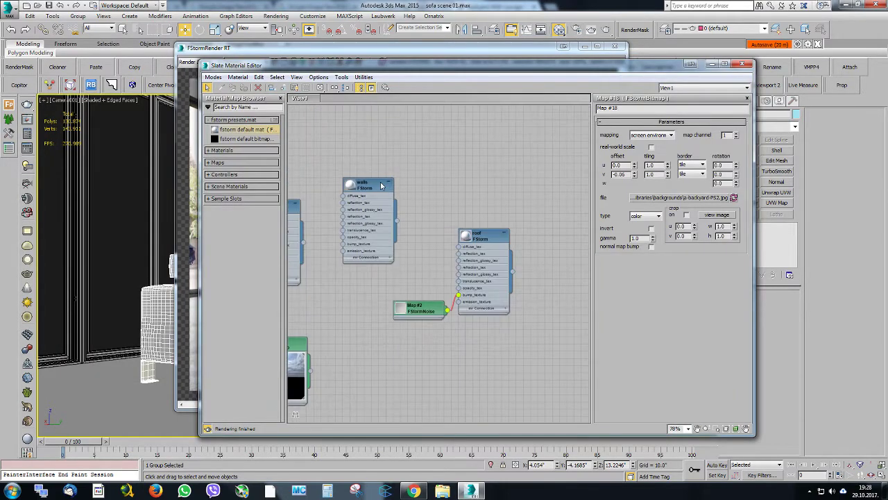
{"action": "double_click", "coordinate": [478, 237]}
{"action": "left_click_drag", "start_coordinate": [420, 66], "coordinate": [260, 226]}
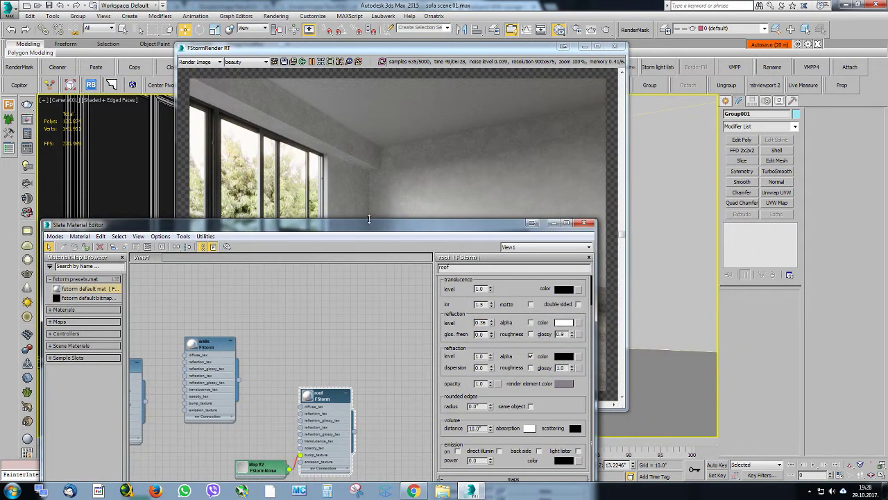
{"action": "left_click_drag", "start_coordinate": [366, 228], "coordinate": [817, 104]}
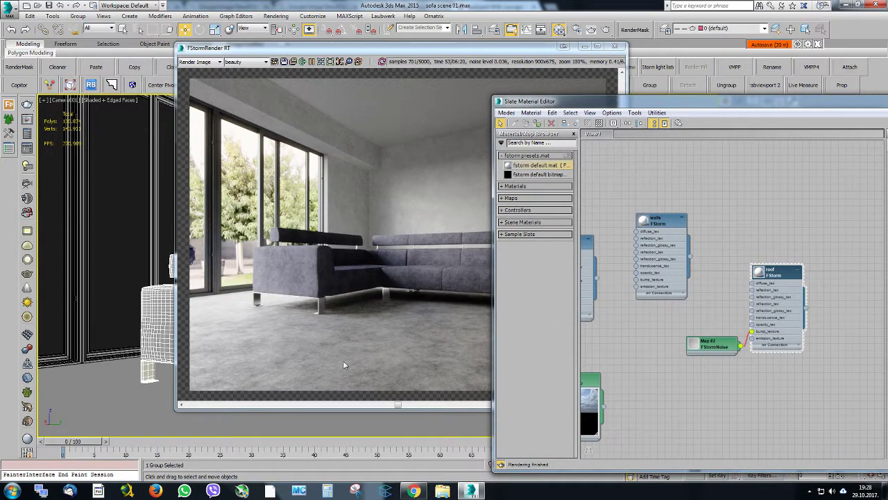
Change the floor material's type to FStormOverrideMat, keeping the existing floor material as its base material
{"action": "left_click_drag", "start_coordinate": [531, 101], "coordinate": [305, 68]}
{"action": "middle_click_drag", "start_coordinate": [382, 223], "coordinate": [528, 216]}
{"action": "scroll", "coordinate": [527, 216], "scroll_direction": "down", "scroll_amount": 1}
{"action": "left_click_drag", "start_coordinate": [496, 207], "coordinate": [459, 212]}
{"action": "double_click", "coordinate": [460, 212]}
{"action": "right_click", "coordinate": [459, 212]}
{"action": "left_click", "coordinate": [493, 232]}
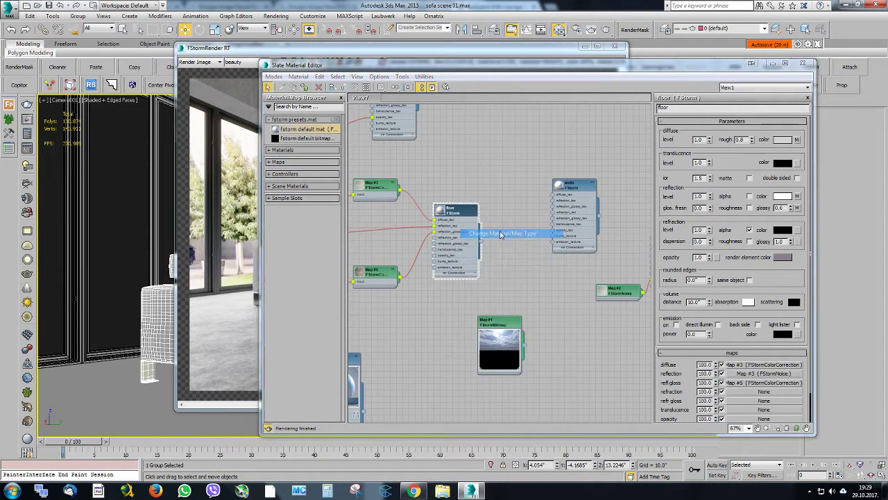
{"action": "left_click", "coordinate": [326, 133]}
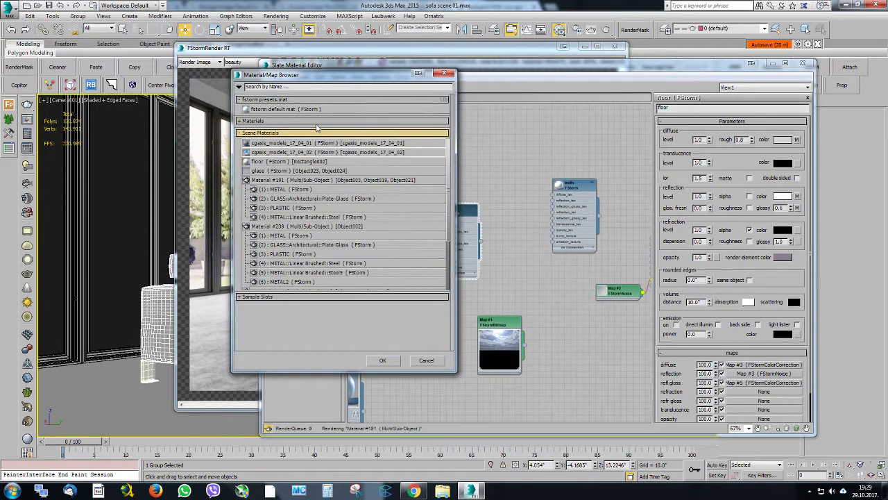
{"action": "left_click", "coordinate": [295, 121]}
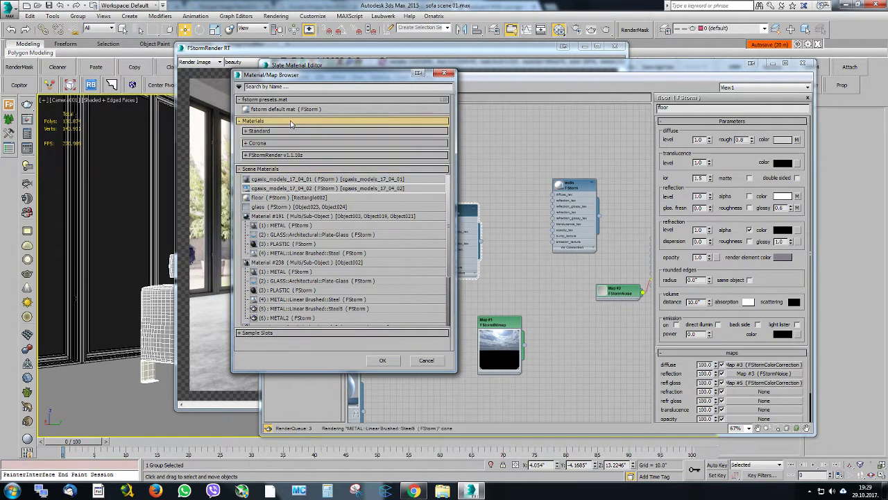
{"action": "left_click", "coordinate": [281, 154]}
{"action": "double_click", "coordinate": [302, 183]}
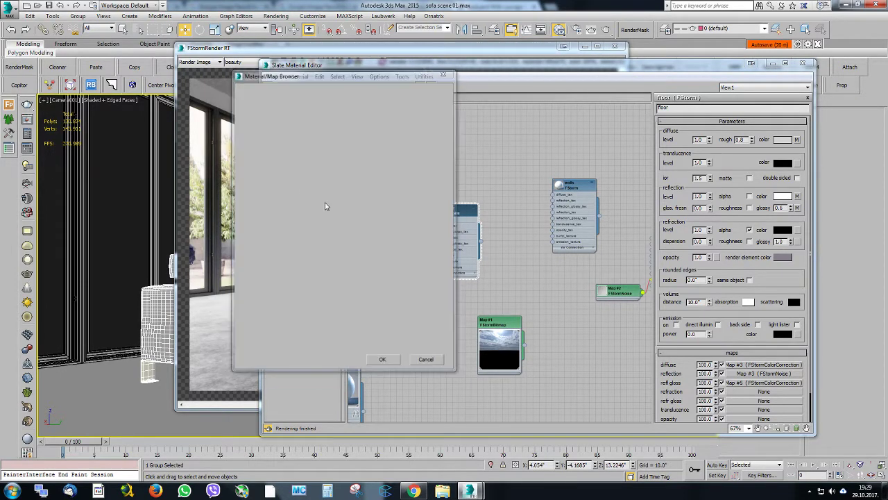
{"action": "left_click", "coordinate": [422, 275]}
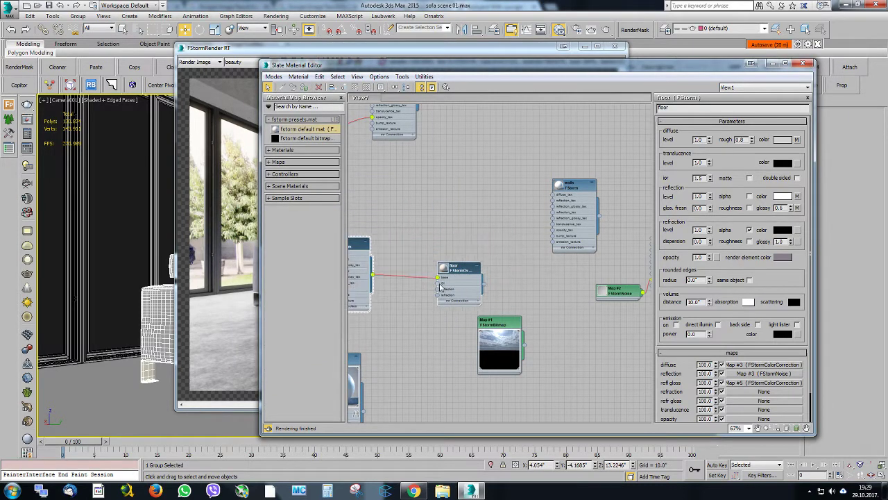
Connect a new FStorm material to the floor override's GI input and set its diffuse color to white (255, 255, 255)
{"action": "left_click_drag", "start_coordinate": [460, 269], "coordinate": [393, 321]}
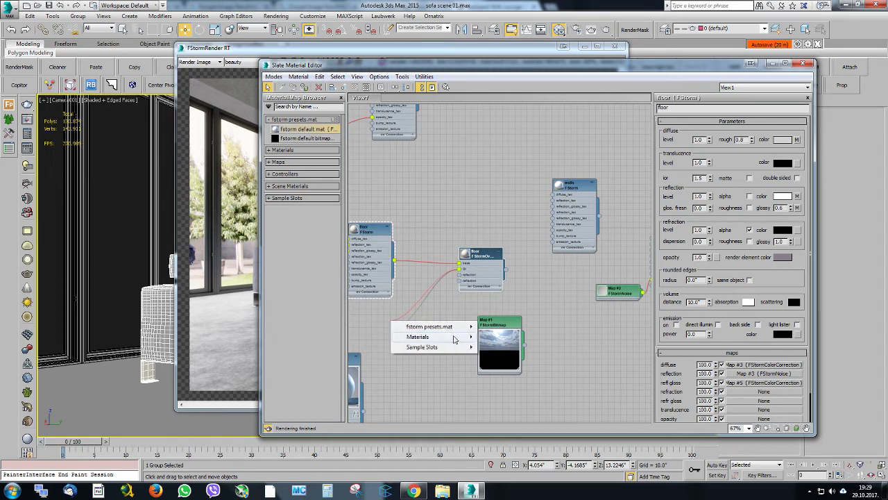
{"action": "left_click", "coordinate": [495, 336]}
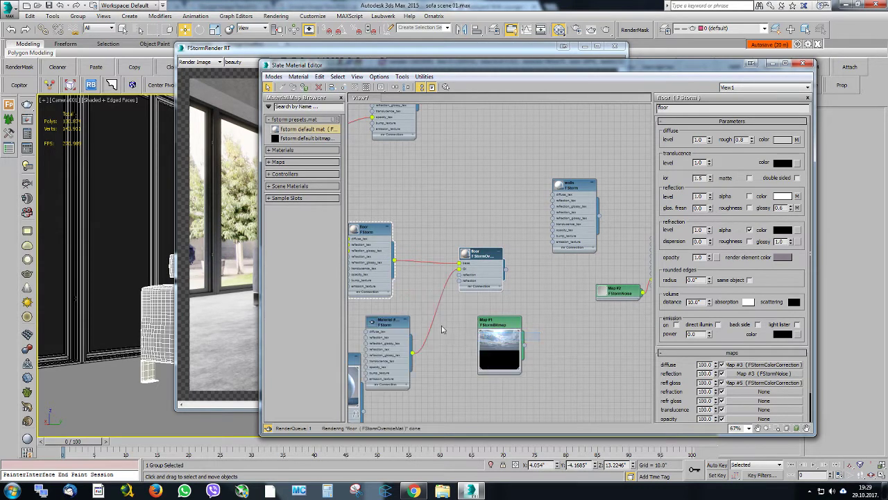
{"action": "double_click", "coordinate": [387, 328]}
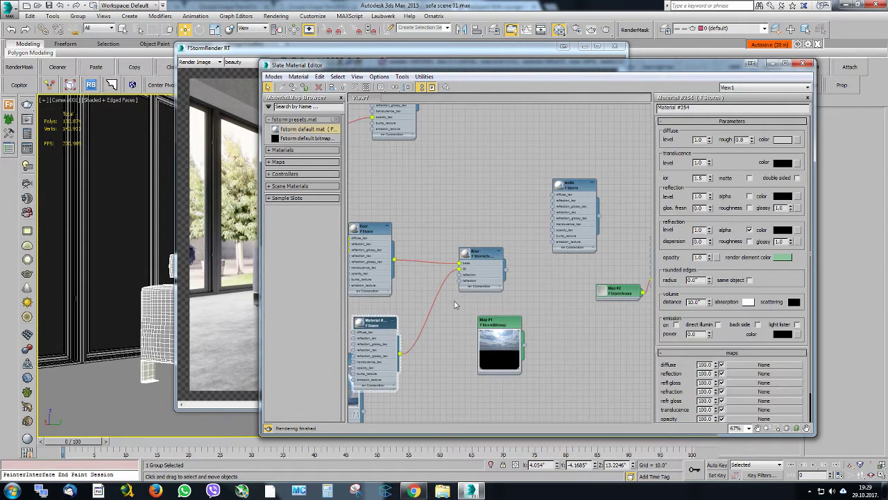
{"action": "left_click", "coordinate": [781, 140]}
{"action": "left_click_drag", "start_coordinate": [329, 158], "coordinate": [334, 157]}
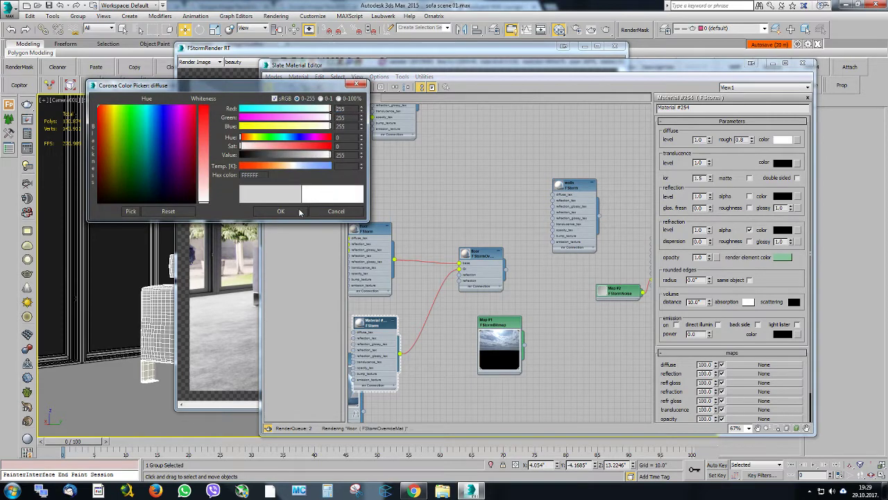
{"action": "left_click", "coordinate": [281, 211]}
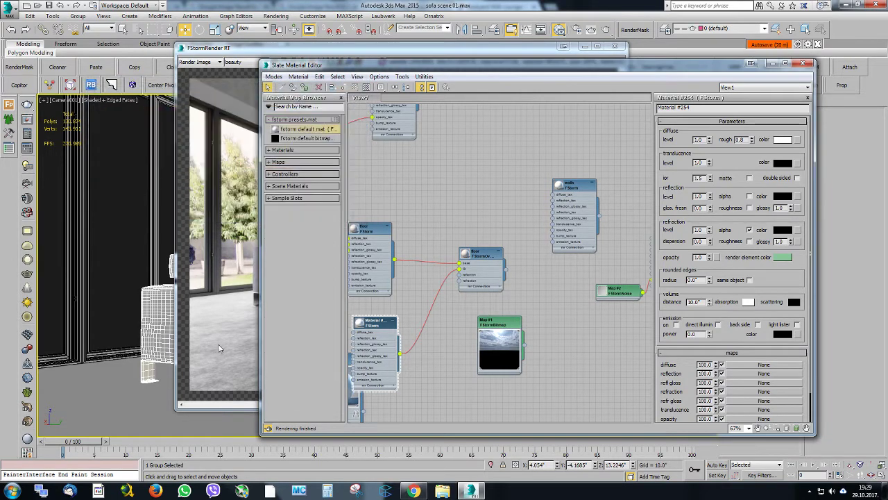
Open the floor override material's parameters and check the effect of its GI material in the camera render
{"action": "left_click", "coordinate": [109, 373]}
{"action": "left_click", "coordinate": [480, 254]}
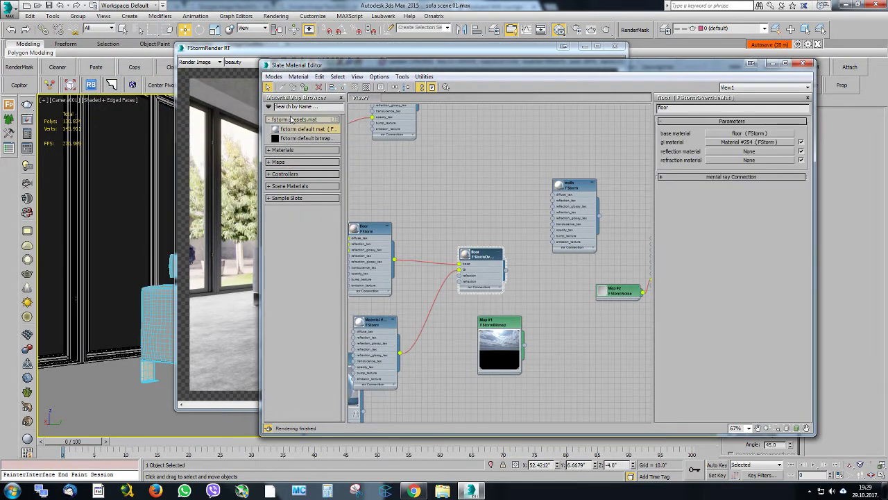
{"action": "left_click_drag", "start_coordinate": [315, 70], "coordinate": [784, 91]}
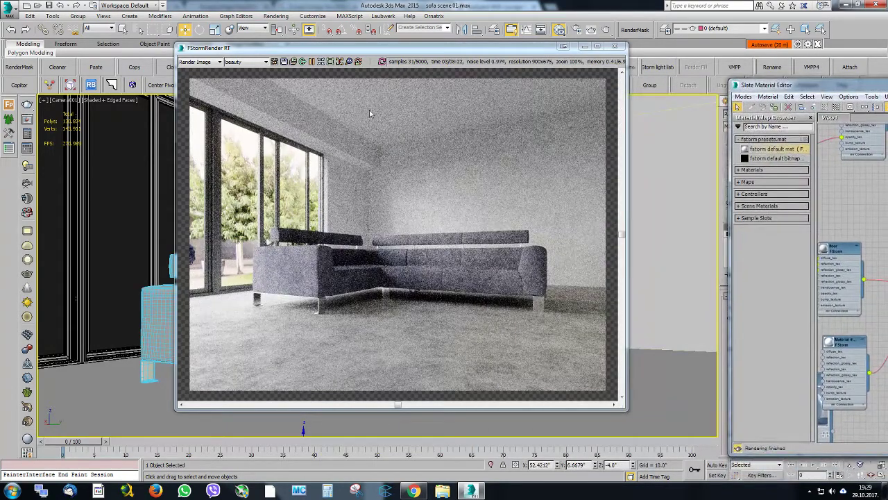
{"action": "left_click_drag", "start_coordinate": [347, 48], "coordinate": [247, 47]}
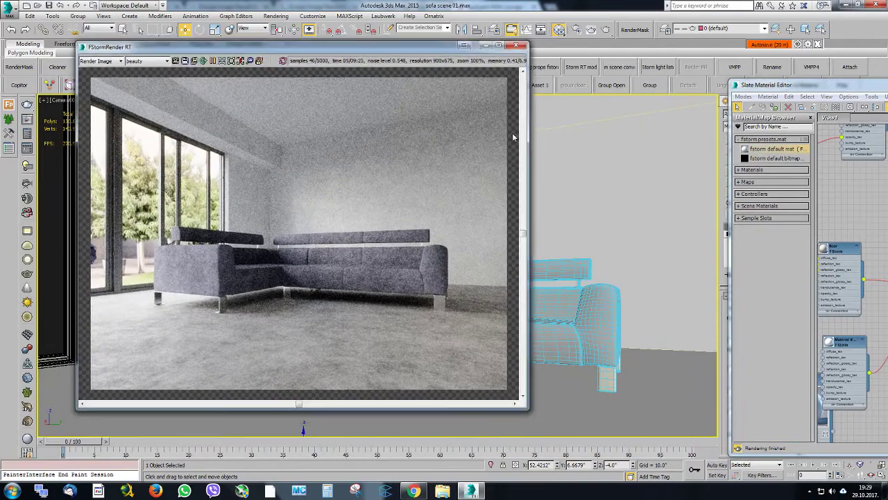
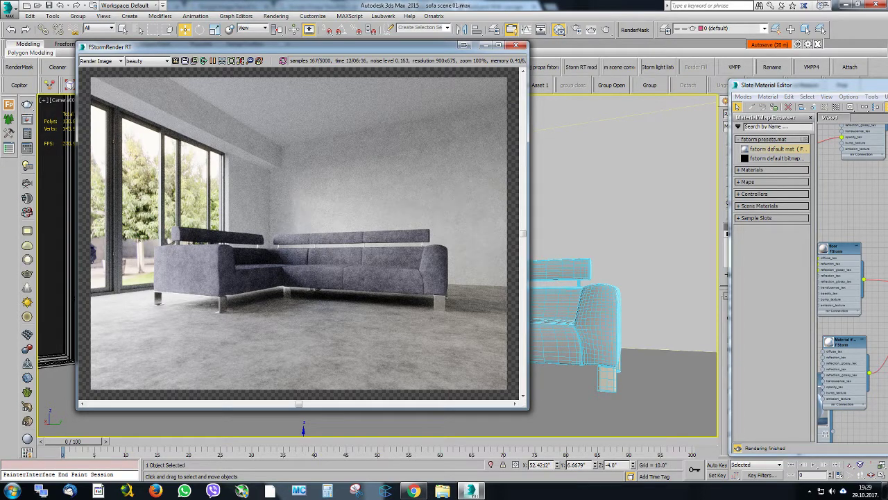
Open the roof material in the material editor and set its diffuse color to 241, 241, 241
{"action": "left_click_drag", "start_coordinate": [813, 87], "coordinate": [586, 78]}
{"action": "middle_click_drag", "start_coordinate": [771, 218], "coordinate": [722, 238]}
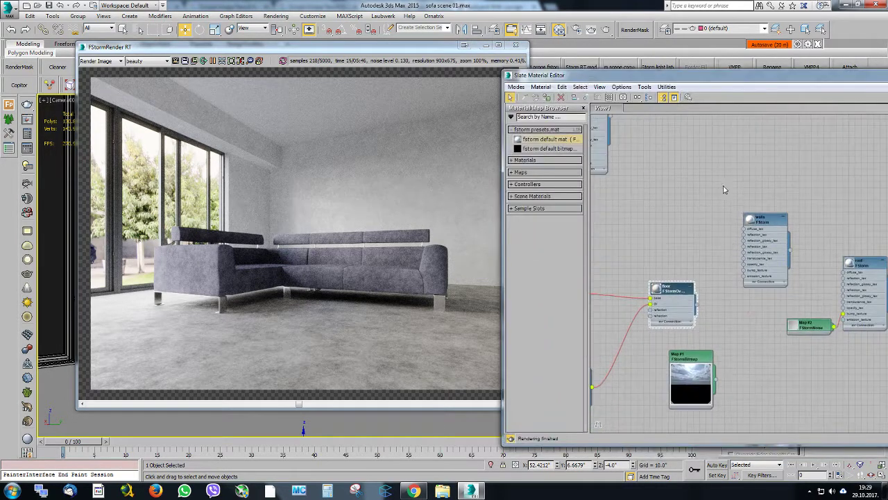
{"action": "middle_click_drag", "start_coordinate": [851, 210], "coordinate": [589, 159]}
{"action": "double_click", "coordinate": [603, 213]}
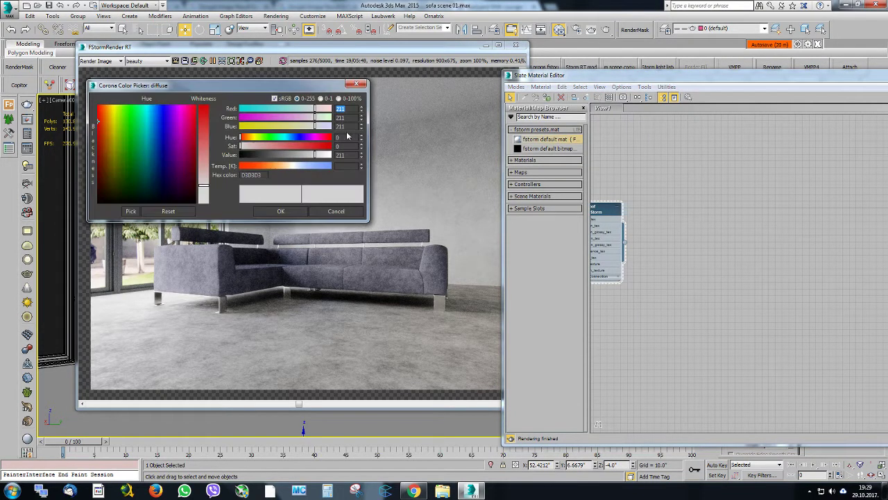
{"action": "left_click_drag", "start_coordinate": [319, 154], "coordinate": [322, 153]}
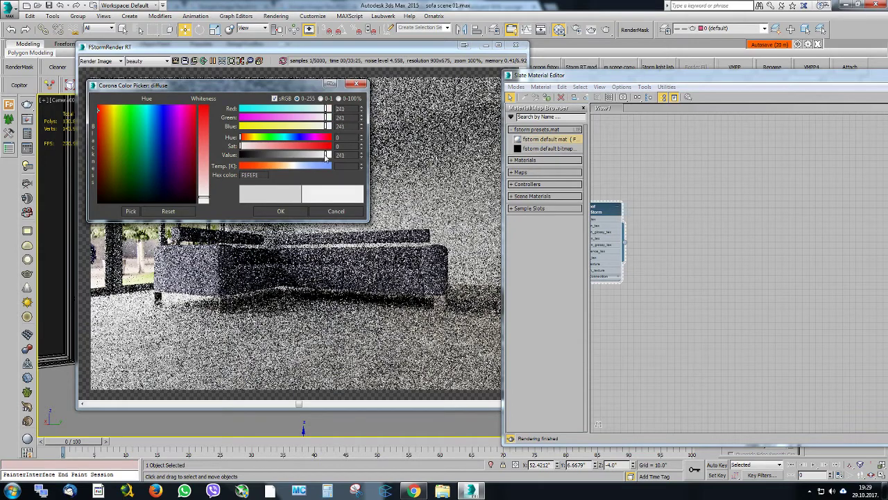
{"action": "left_click", "coordinate": [283, 211]}
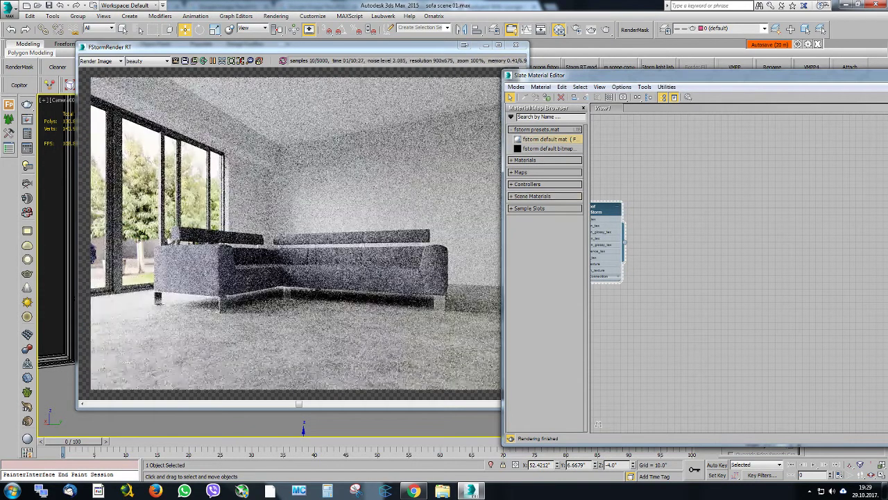
{"action": "key", "text": "m"}
Inspect the sofa, back wall and ceiling in the updated render, and save the scene
{"action": "left_click_drag", "start_coordinate": [261, 52], "coordinate": [302, 63]}
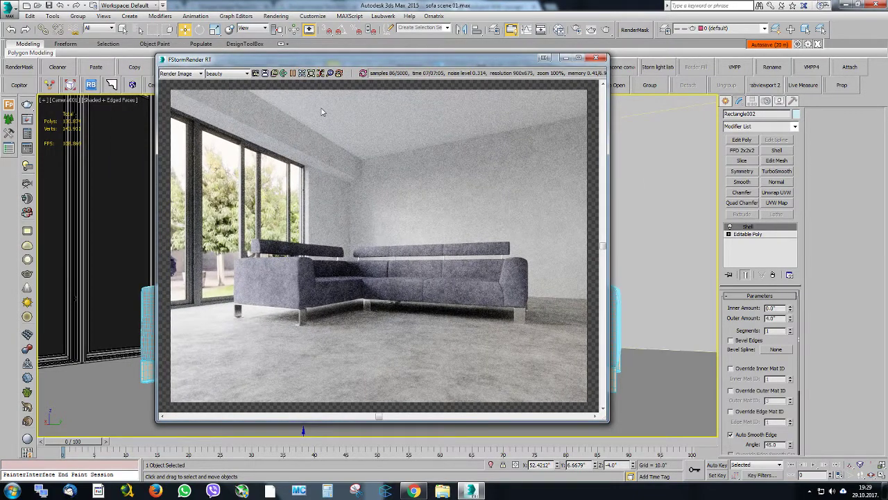
{"action": "left_click_drag", "start_coordinate": [309, 61], "coordinate": [358, 60]}
{"action": "scroll", "coordinate": [473, 257], "scroll_direction": "up", "scroll_amount": 1}
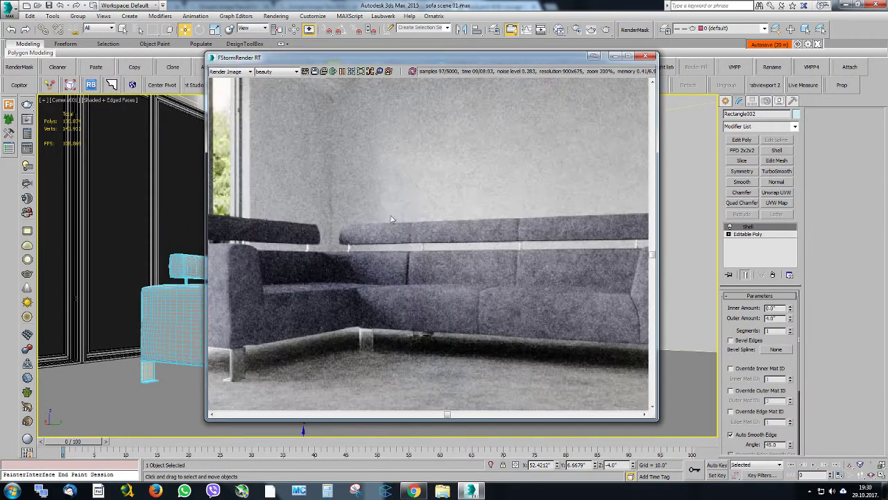
{"action": "middle_click_drag", "start_coordinate": [389, 216], "coordinate": [422, 211]}
{"action": "scroll", "coordinate": [347, 91], "scroll_direction": "down", "scroll_amount": 1}
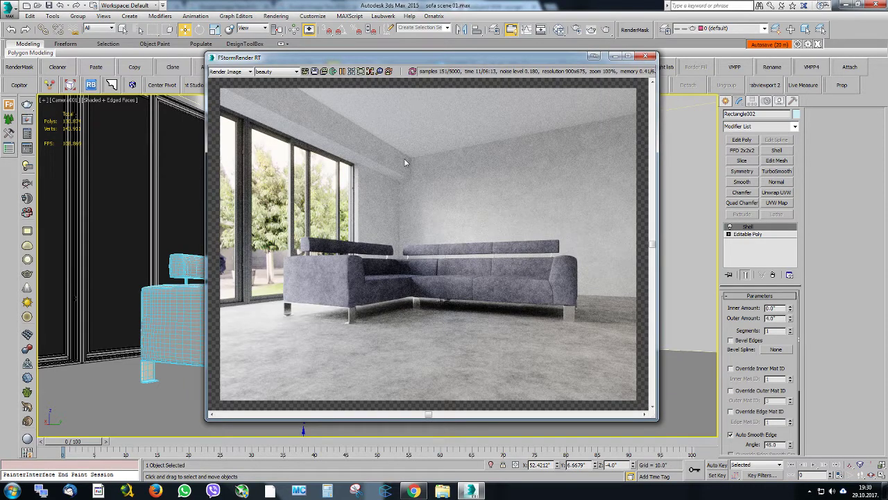
{"action": "left_click_drag", "start_coordinate": [385, 58], "coordinate": [432, 64]}
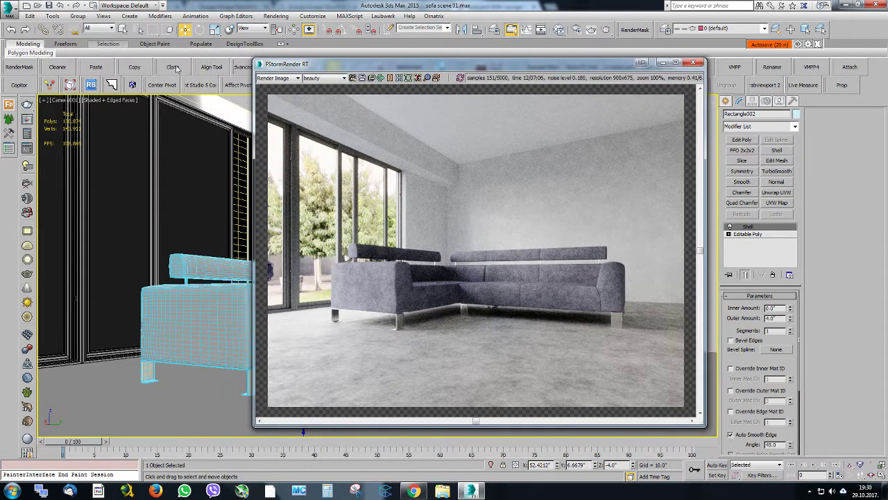
{"action": "left_click", "coordinate": [46, 5]}
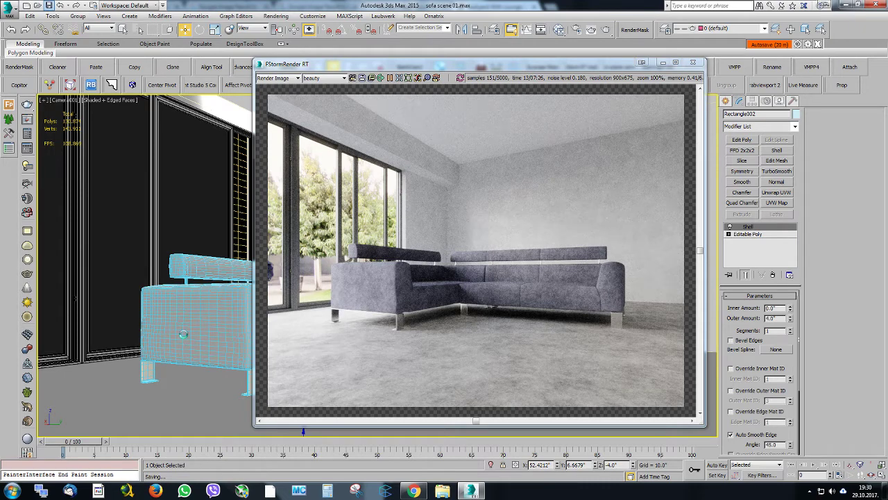
Examine the window, curtain and wall areas in the reference photo jasper-grey-lh.jpg
{"action": "left_click_drag", "start_coordinate": [887, 93], "coordinate": [333, 59]}
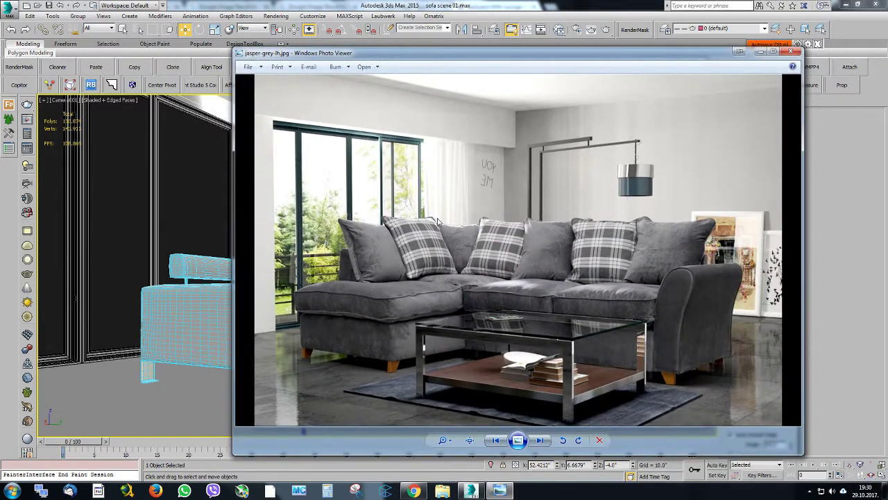
{"action": "left_click_drag", "start_coordinate": [431, 60], "coordinate": [399, 33]}
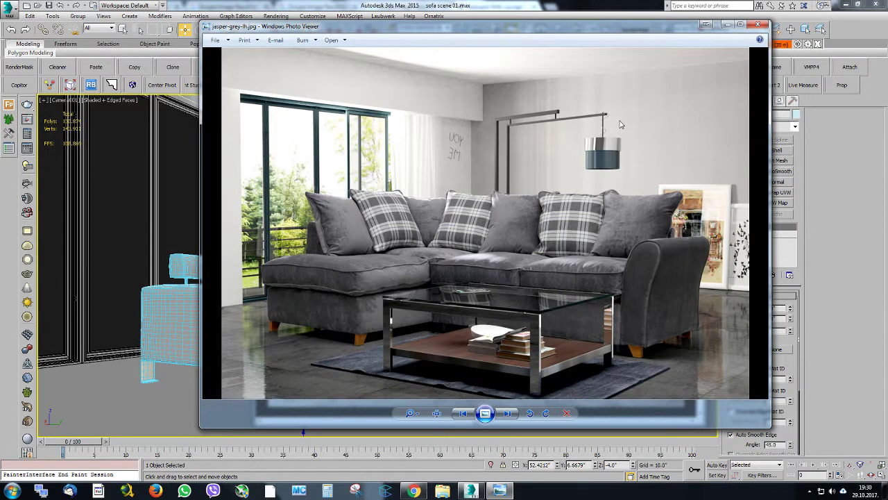
{"action": "left_click_drag", "start_coordinate": [462, 29], "coordinate": [390, 19]}
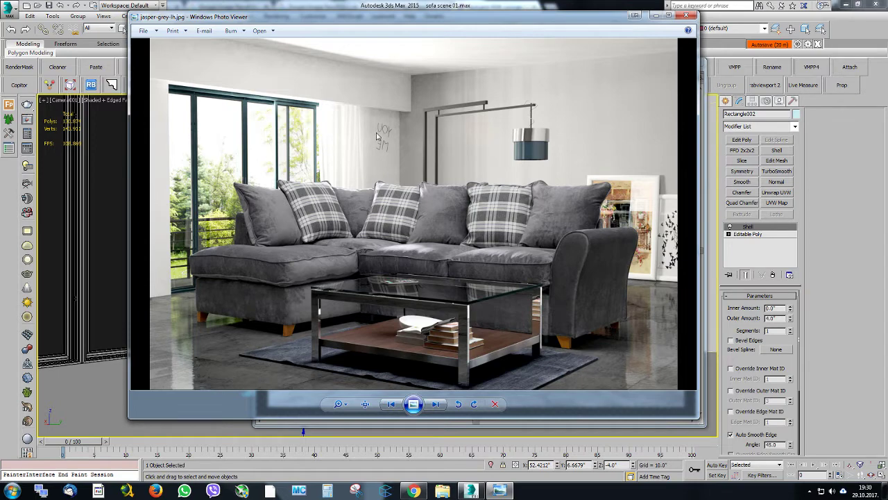
{"action": "left_click_drag", "start_coordinate": [320, 19], "coordinate": [887, 51]}
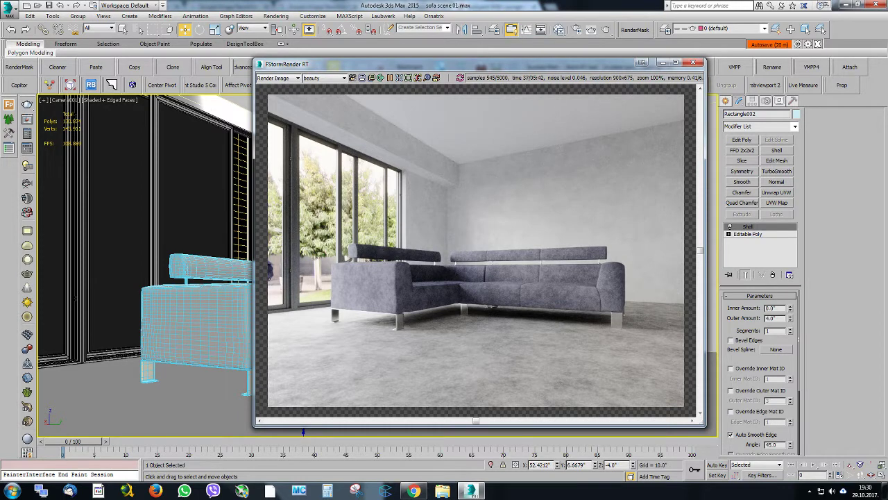
Launch the Connecter asset manager and stop the running FStorm interactive render
{"action": "left_click", "coordinate": [387, 491]}
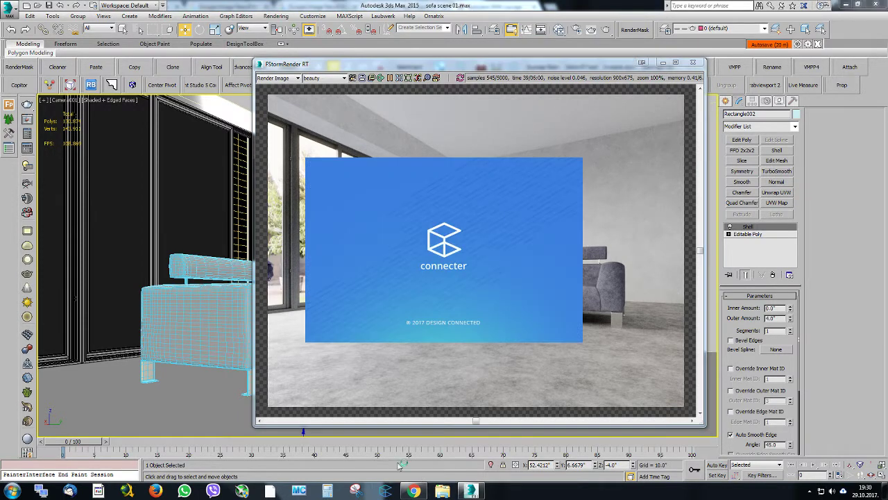
{"action": "left_click", "coordinate": [439, 66]}
{"action": "left_click", "coordinate": [391, 78]}
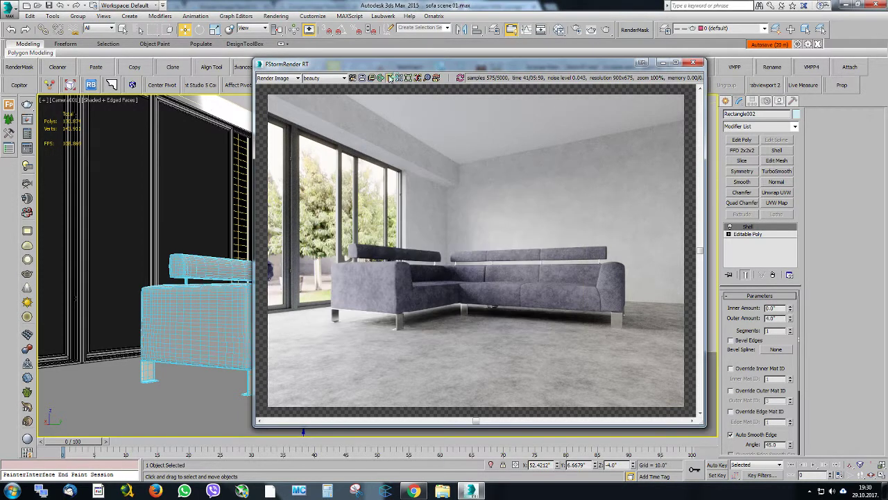
{"action": "left_click_drag", "start_coordinate": [388, 66], "coordinate": [336, 69]}
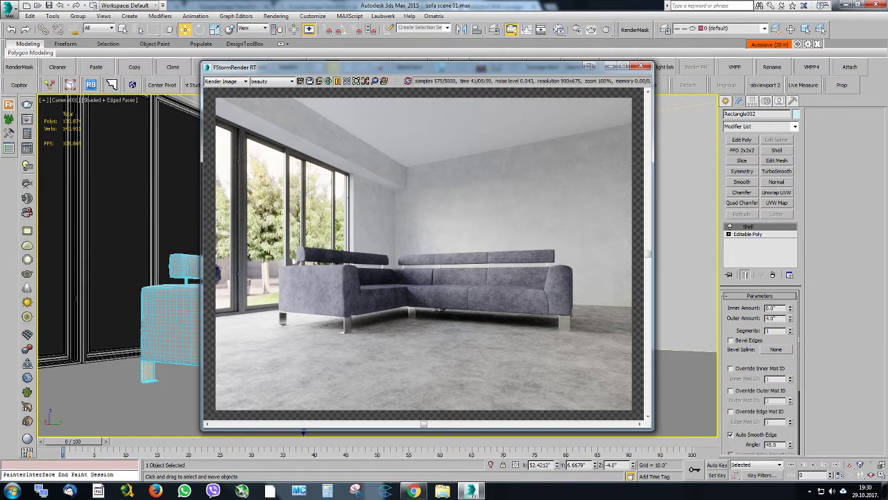
{"action": "scroll", "coordinate": [533, 241], "scroll_direction": "up", "scroll_amount": 2}
{"action": "left_click", "coordinate": [347, 82]}
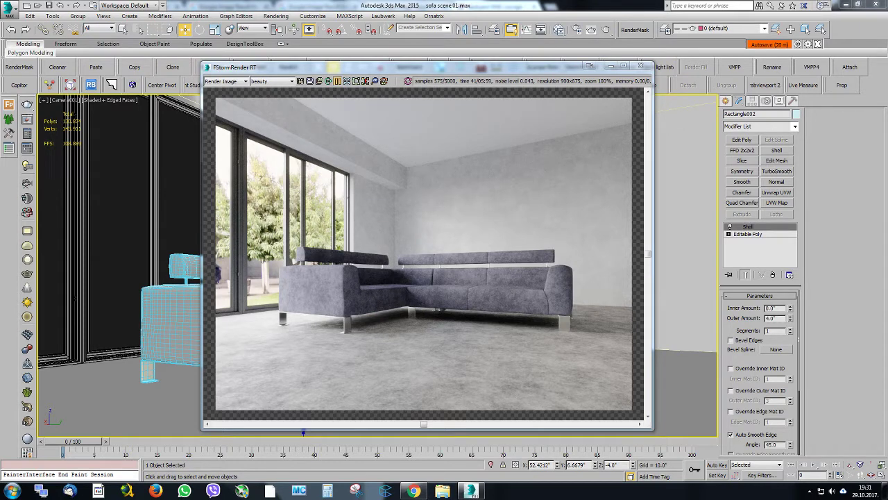
Merge the group DADPLACEGROUP001 from curtain2.max and place it on the floor beside the window
{"action": "left_click_drag", "start_coordinate": [188, 406], "coordinate": [148, 400]}
{"action": "left_click", "coordinate": [212, 268]}
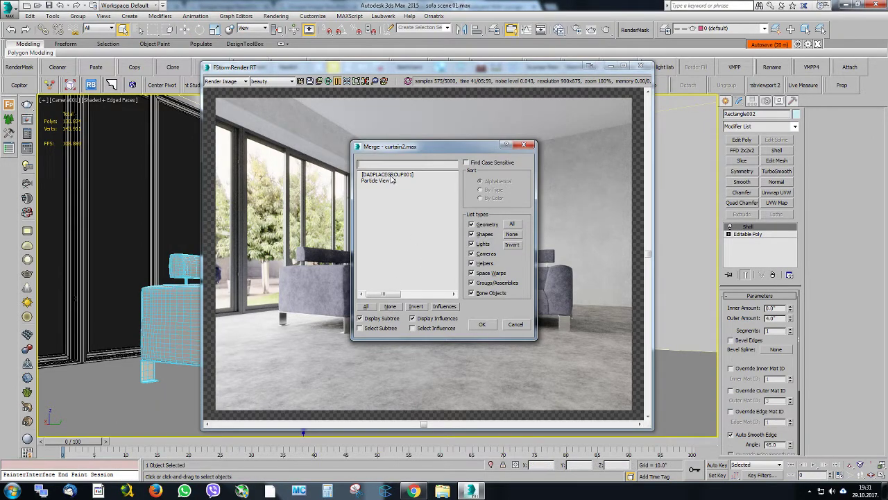
{"action": "left_click", "coordinate": [391, 175]}
{"action": "left_click", "coordinate": [475, 324]}
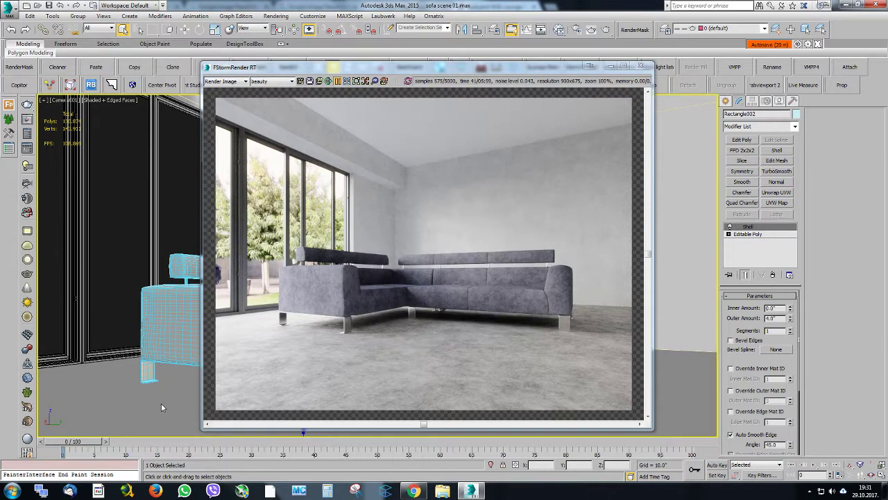
{"action": "left_click", "coordinate": [118, 365]}
In a perspective view, rotate the curtain group about Z with angle snap so it runs parallel to the window wall
{"action": "left_click_drag", "start_coordinate": [365, 71], "coordinate": [887, 214]}
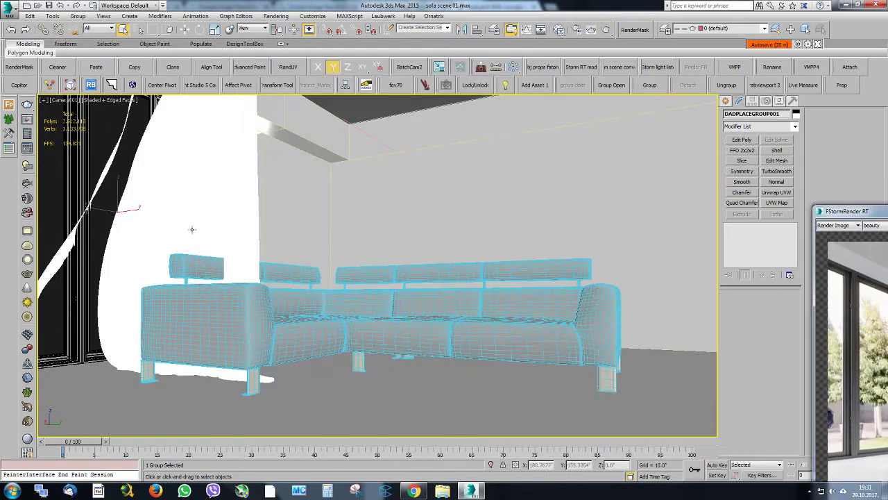
{"action": "key", "text": "p"}
{"action": "middle_click_drag", "start_coordinate": [202, 229], "coordinate": [202, 301], "text": "alt"}
{"action": "scroll", "coordinate": [266, 250], "scroll_direction": "down", "scroll_amount": 3}
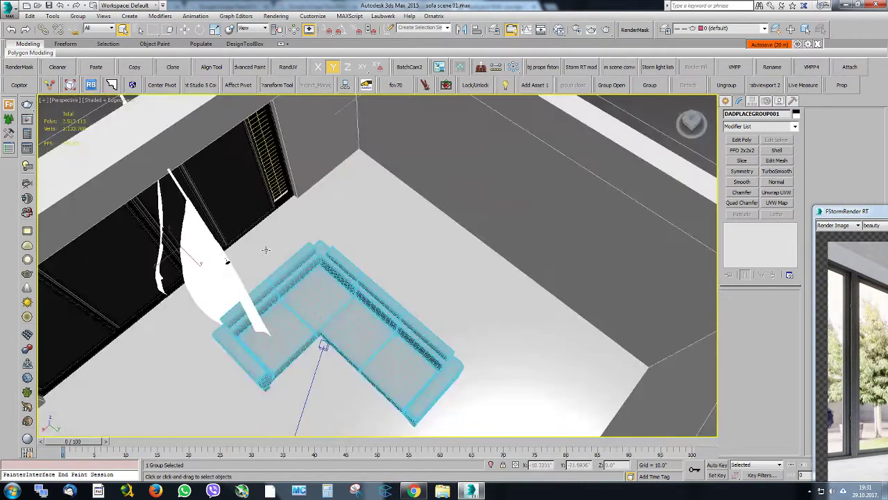
{"action": "middle_click_drag", "start_coordinate": [266, 250], "coordinate": [354, 258]}
{"action": "key", "text": "e"}
{"action": "left_click_drag", "start_coordinate": [302, 278], "coordinate": [372, 243]}
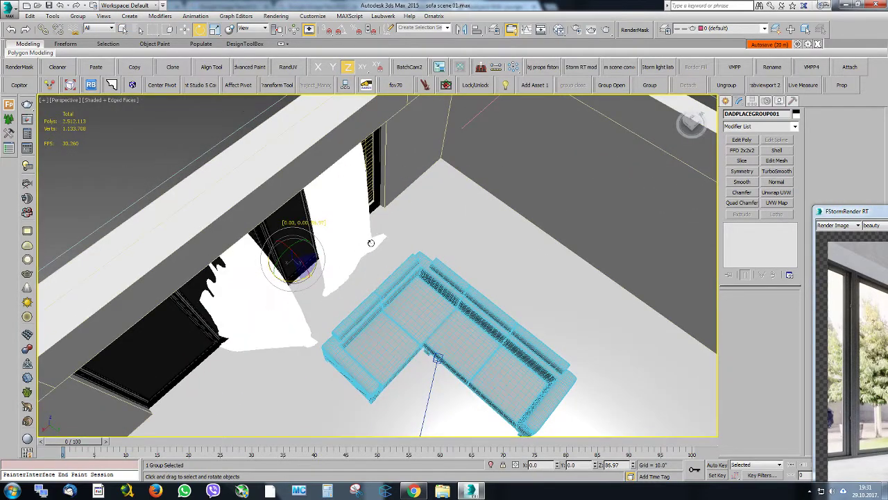
{"action": "right_click", "coordinate": [371, 243]}
{"action": "left_click", "coordinate": [341, 30]}
{"action": "left_click_drag", "start_coordinate": [291, 282], "coordinate": [338, 283]}
Move the curtain group toward the windows behind the sofa, viewing it shaded without edges
{"action": "key", "text": "w"}
{"action": "key", "text": "F4"}
{"action": "middle_click_drag", "start_coordinate": [339, 283], "coordinate": [329, 265], "text": "alt"}
{"action": "key", "text": "e"}
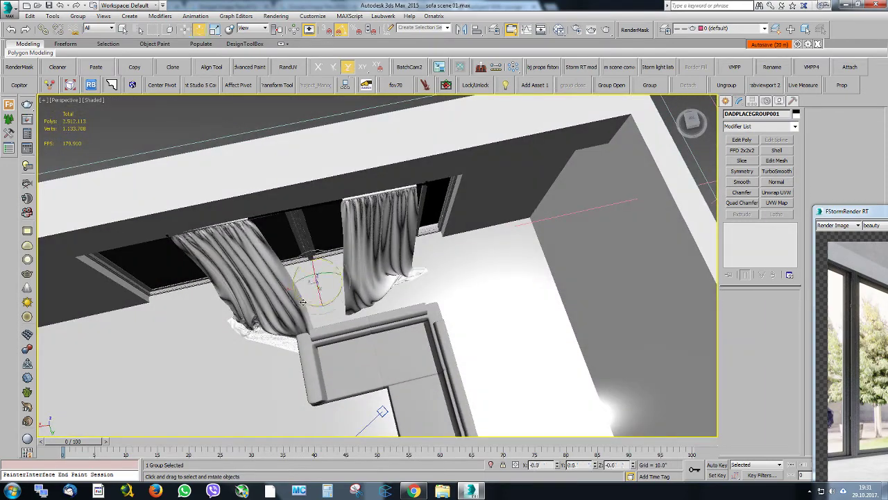
{"action": "left_click_drag", "start_coordinate": [306, 301], "coordinate": [342, 276]}
{"action": "key", "text": "w"}
{"action": "middle_click_drag", "start_coordinate": [342, 275], "coordinate": [344, 218], "text": "alt"}
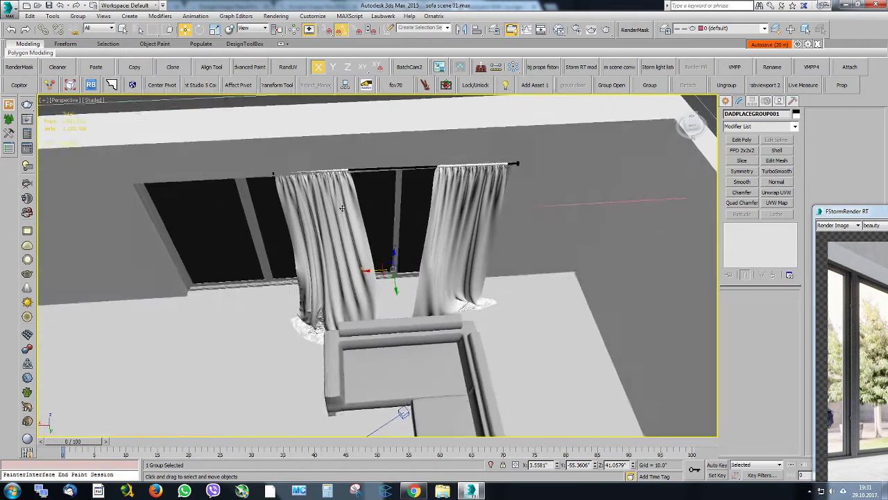
Open the curtain group and examine one mesh piece of the left curtain with edged faces shown
{"action": "left_click", "coordinate": [611, 88]}
{"action": "left_click", "coordinate": [349, 282]}
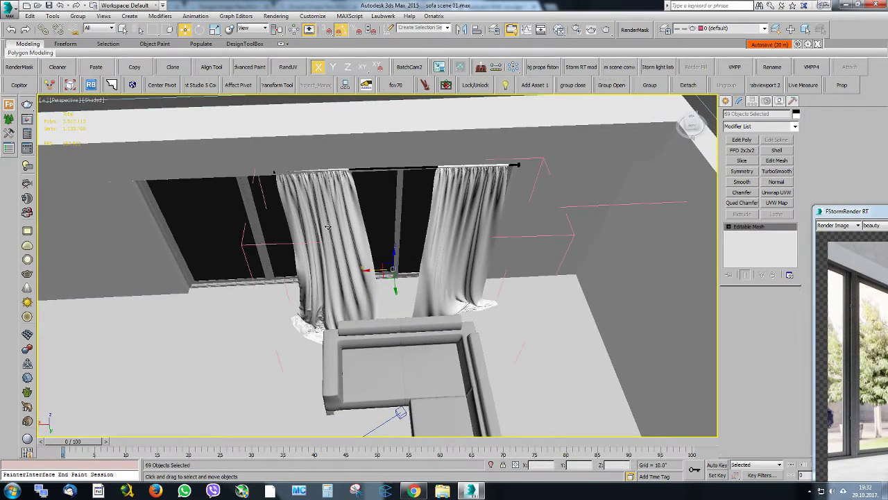
{"action": "left_click_drag", "start_coordinate": [315, 283], "coordinate": [298, 285]}
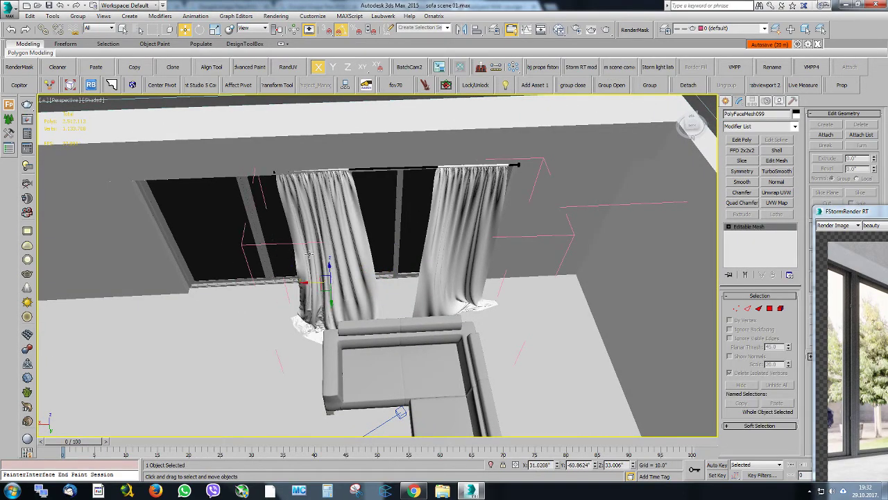
{"action": "scroll", "coordinate": [351, 220], "scroll_direction": "up", "scroll_amount": 5}
{"action": "key", "text": "F4"}
{"action": "mouse_move", "coordinate": [351, 221]}
{"action": "middle_mouse_down", "text": "alt"}
{"action": "mouse_move", "coordinate": [347, 297]}
{"action": "mouse_move", "coordinate": [333, 323]}
{"action": "middle_mouse_up", "text": "alt"}
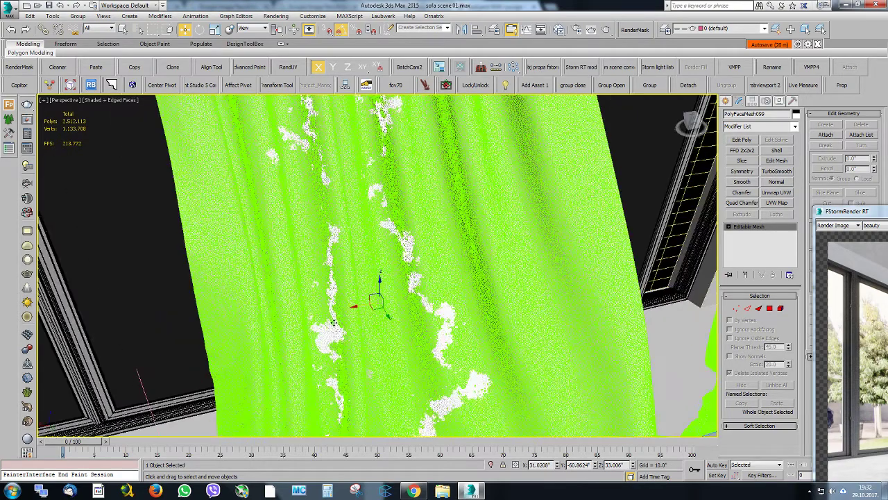
Add neighboring mesh pieces of the left curtain to the selection to examine how the fabric is split up
{"action": "left_click", "coordinate": [366, 263], "text": "ctrl"}
{"action": "left_click", "coordinate": [397, 242], "text": "ctrl"}
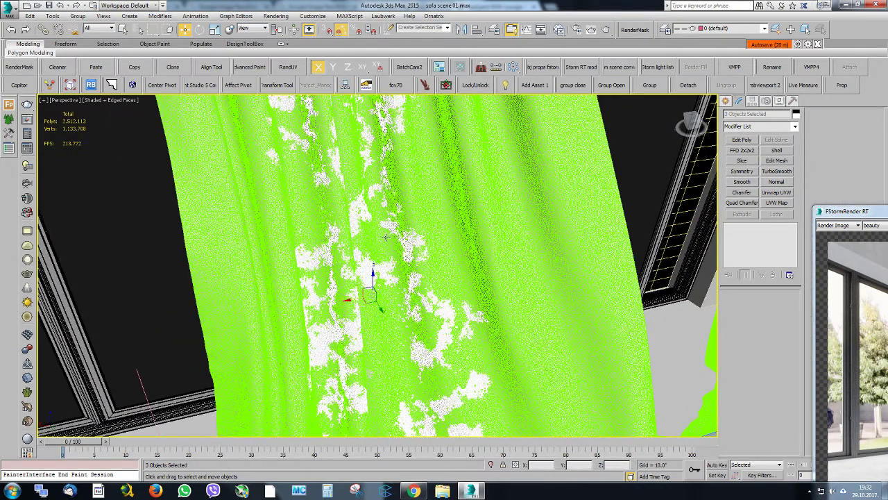
{"action": "left_click", "coordinate": [385, 238], "text": "ctrl"}
{"action": "scroll", "coordinate": [371, 261], "scroll_direction": "up", "scroll_amount": 3}
{"action": "scroll", "coordinate": [373, 262], "scroll_direction": "up", "scroll_amount": 2}
{"action": "left_click", "coordinate": [401, 331], "text": "ctrl"}
{"action": "scroll", "coordinate": [300, 285], "scroll_direction": "down", "scroll_amount": 7}
{"action": "middle_click_drag", "start_coordinate": [300, 285], "coordinate": [341, 252], "text": "alt"}
{"action": "scroll", "coordinate": [327, 238], "scroll_direction": "up", "scroll_amount": 3}
{"action": "scroll", "coordinate": [327, 238], "scroll_direction": "down", "scroll_amount": 5}
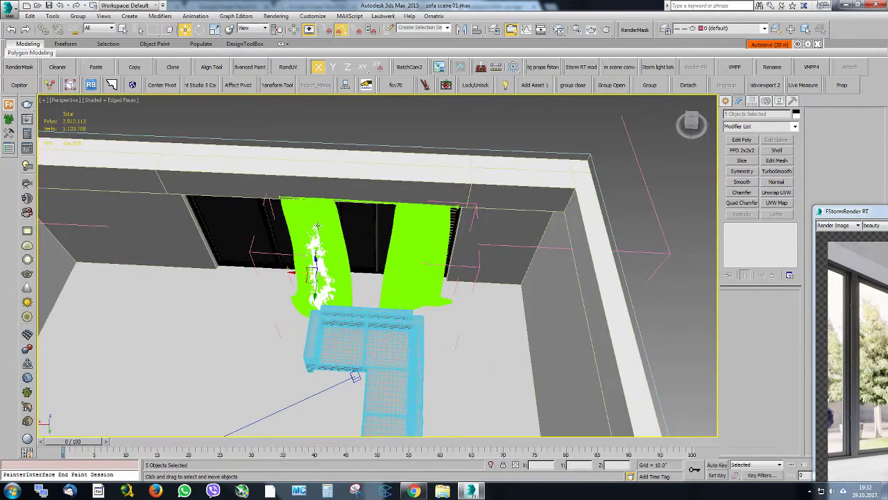
{"action": "scroll", "coordinate": [325, 233], "scroll_direction": "up", "scroll_amount": 3}
{"action": "scroll", "coordinate": [325, 233], "scroll_direction": "down", "scroll_amount": 5}
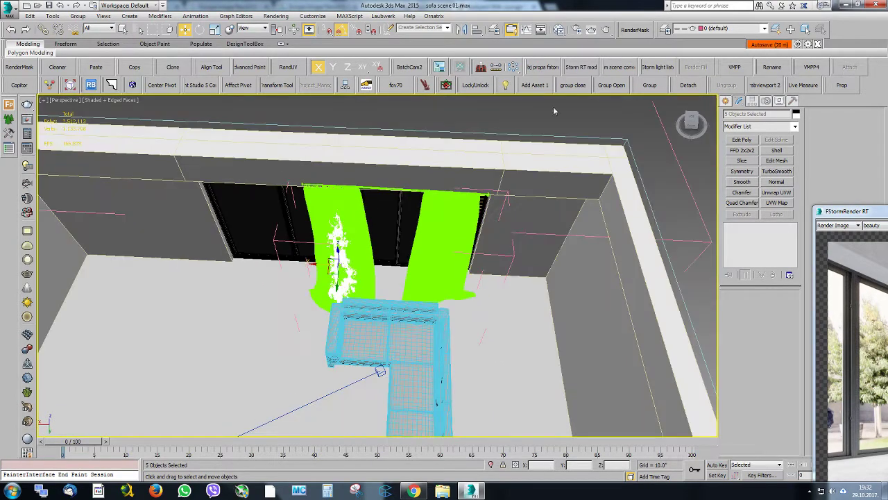
Close the curtain group, isolate it in the viewport, and reopen the group for editing
{"action": "left_click", "coordinate": [574, 84]}
{"action": "middle_click_drag", "start_coordinate": [338, 245], "coordinate": [361, 208], "text": "alt"}
{"action": "key", "text": "alt+q"}
{"action": "scroll", "coordinate": [355, 262], "scroll_direction": "down", "scroll_amount": 5}
{"action": "left_click", "coordinate": [364, 195]}
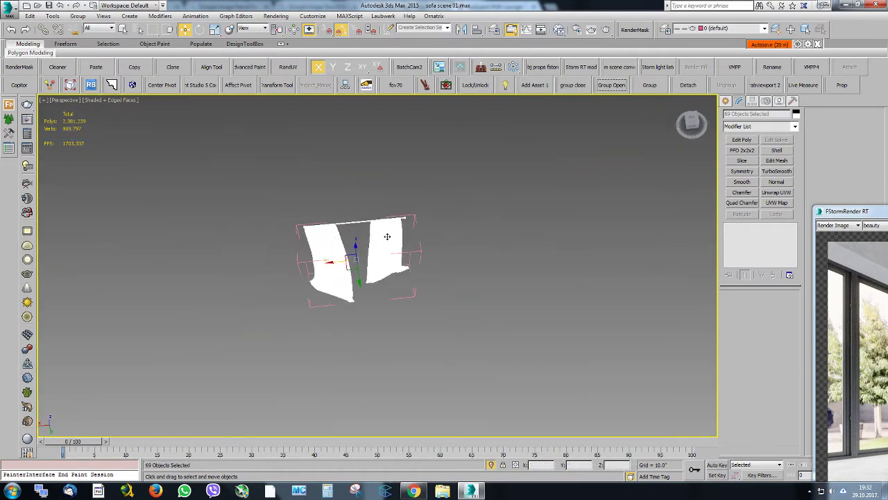
{"action": "scroll", "coordinate": [363, 195], "scroll_direction": "up", "scroll_amount": 3}
Select the curtain rod mesh in the open group and hide it, leaving the two fabric panels
{"action": "left_click", "coordinate": [319, 233]}
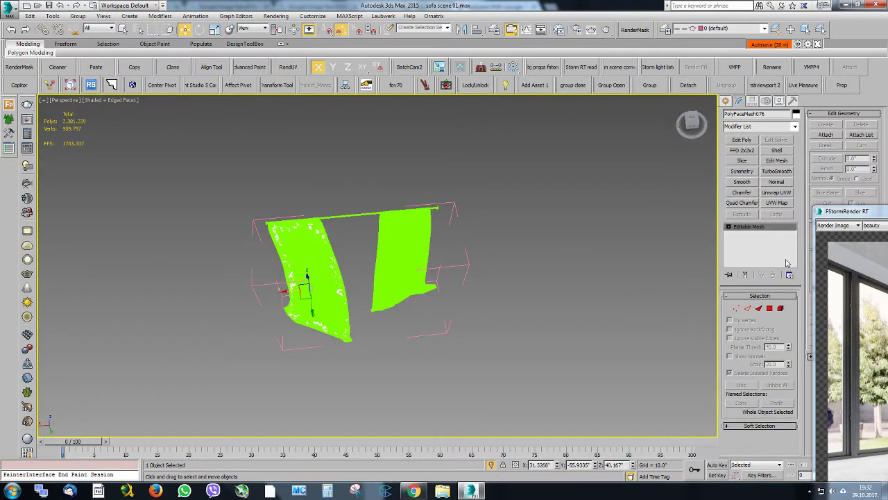
{"action": "left_click", "coordinate": [362, 213]}
{"action": "scroll", "coordinate": [435, 212], "scroll_direction": "up", "scroll_amount": 5}
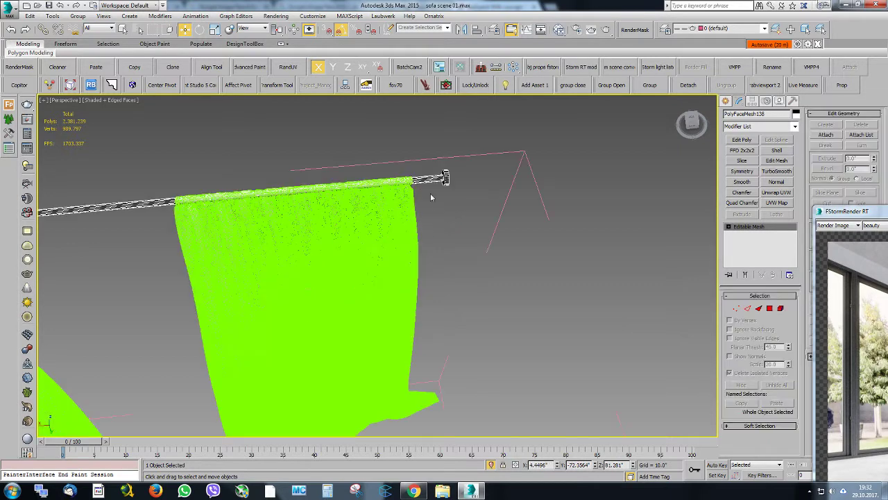
{"action": "middle_click_drag", "start_coordinate": [432, 194], "coordinate": [406, 177], "text": "alt"}
{"action": "right_click", "coordinate": [485, 182]}
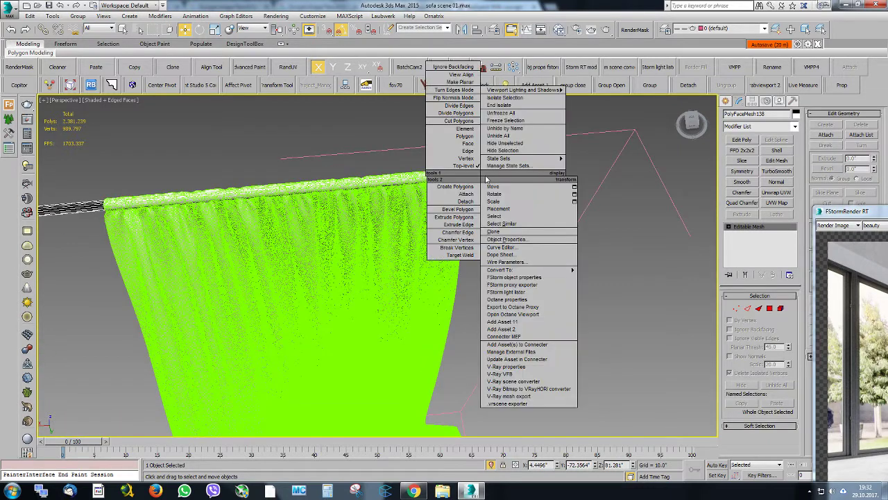
{"action": "left_click", "coordinate": [503, 154]}
{"action": "middle_click_drag", "start_coordinate": [504, 154], "coordinate": [430, 211], "text": "alt"}
{"action": "scroll", "coordinate": [430, 212], "scroll_direction": "down", "scroll_amount": 3}
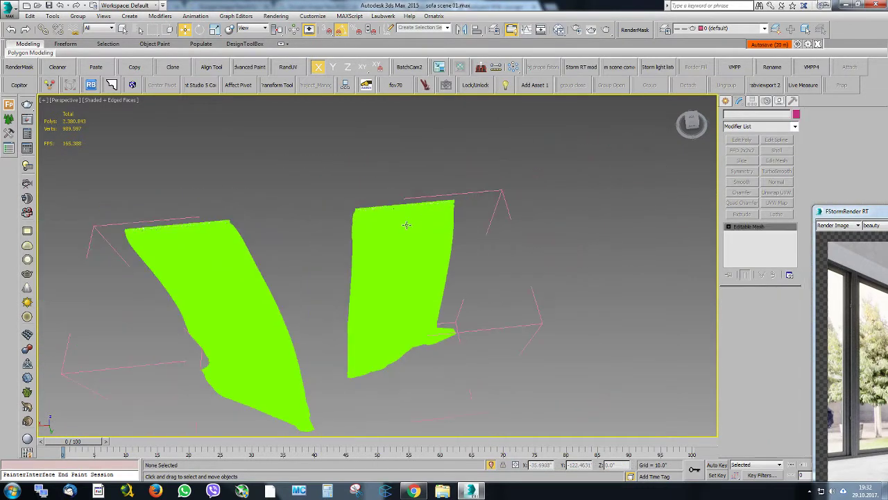
Select a piece of the right curtain panel and attach all the remaining curtain meshes to it through the Attach List
{"action": "left_click", "coordinate": [404, 226]}
{"action": "left_click", "coordinate": [68, 6]}
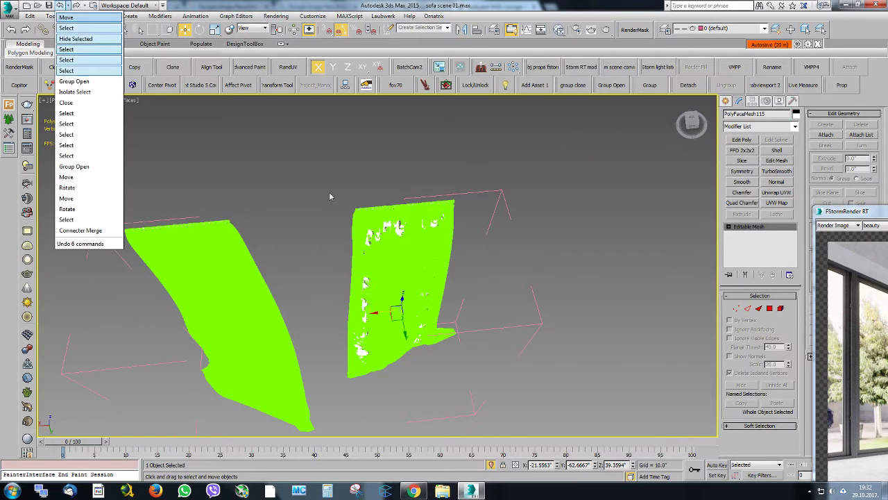
{"action": "left_click", "coordinate": [216, 5]}
{"action": "key", "text": "z"}
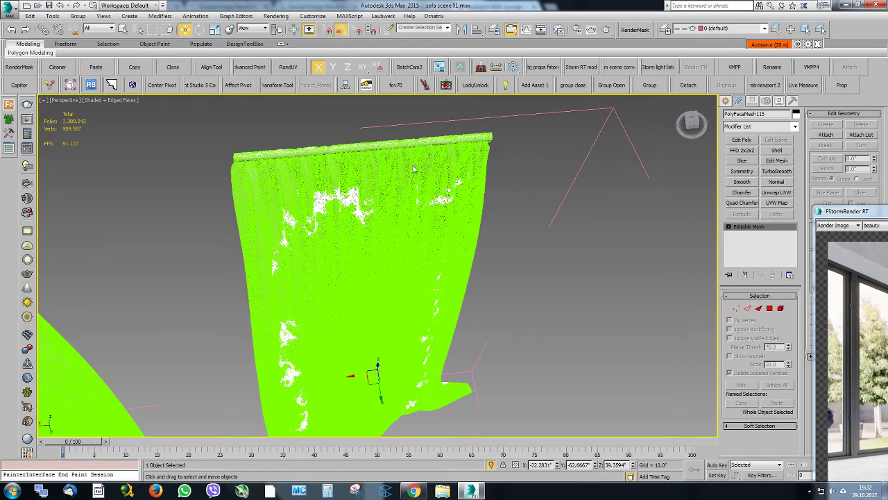
{"action": "right_click", "coordinate": [414, 168]}
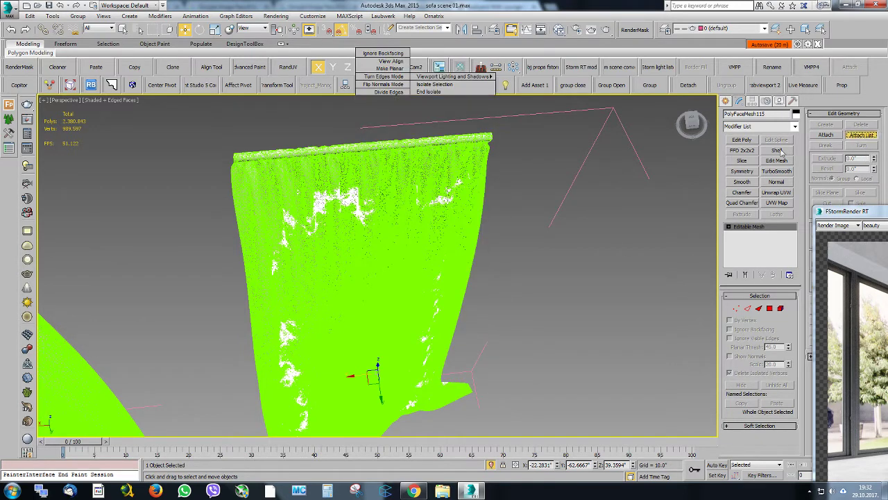
{"action": "left_click", "coordinate": [862, 134]}
{"action": "left_click", "coordinate": [247, 137]}
{"action": "key", "text": "ctrl+a"}
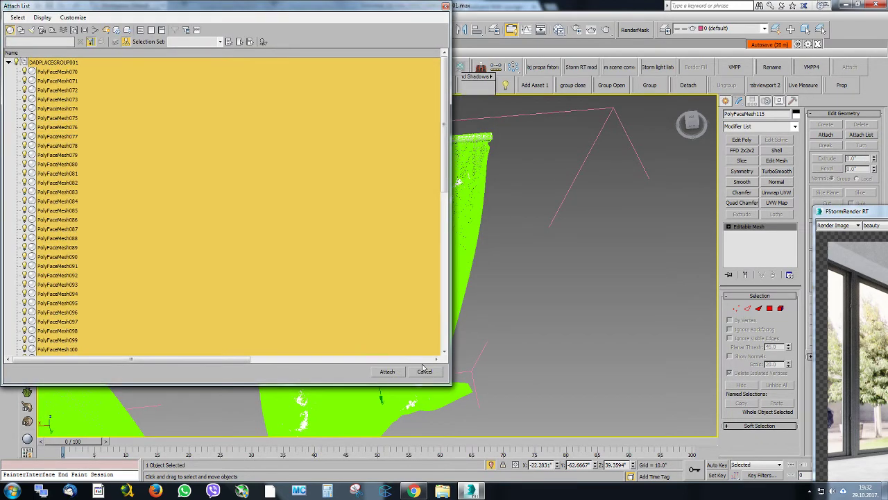
{"action": "left_click", "coordinate": [388, 371]}
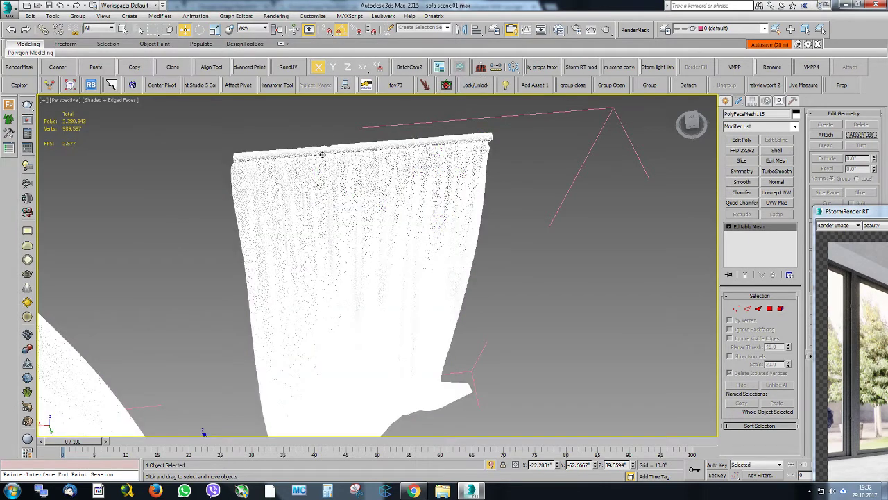
Convert the attached curtain mesh to an Editable Poly
{"action": "right_click", "coordinate": [356, 157]}
{"action": "mouse_move", "coordinate": [437, 248]}
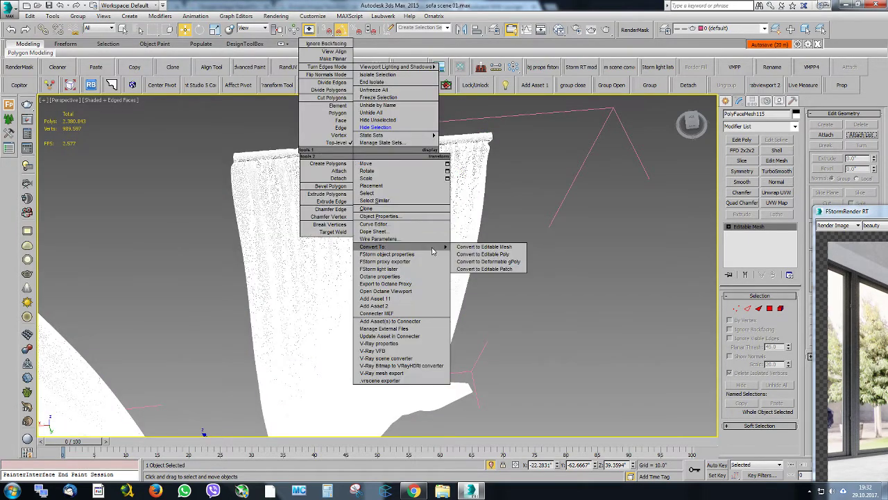
{"action": "left_click", "coordinate": [474, 255]}
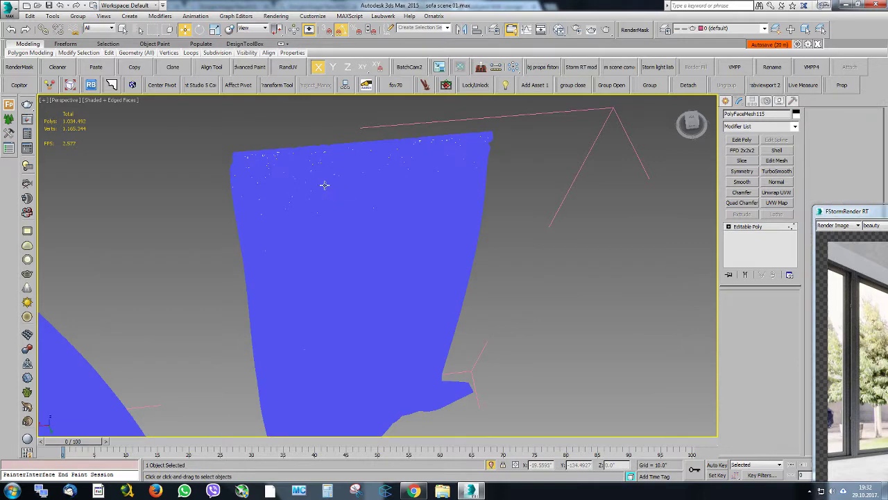
Weld all vertices of the curtain mesh with a threshold of 0.01" and leave vertex editing
{"action": "key", "text": "1"}
{"action": "mouse_move", "coordinate": [321, 185]}
{"action": "middle_mouse_down", "text": "alt"}
{"action": "mouse_move", "coordinate": [312, 187]}
{"action": "mouse_move", "coordinate": [321, 191]}
{"action": "middle_mouse_up", "text": "alt"}
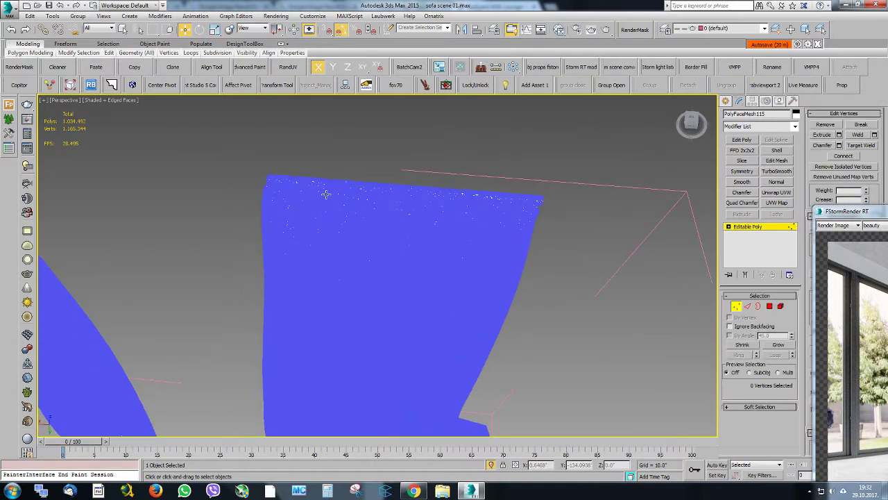
{"action": "key", "text": "ctrl+a"}
{"action": "right_click", "coordinate": [359, 216]}
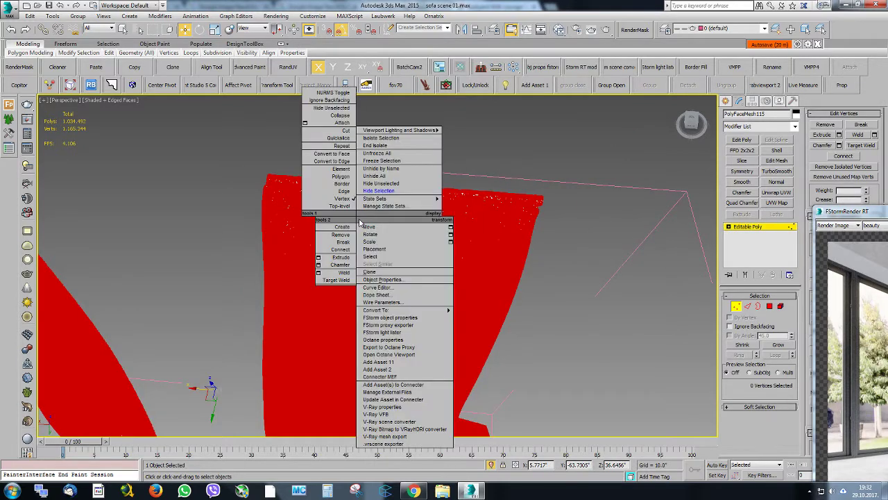
{"action": "left_click", "coordinate": [318, 272]}
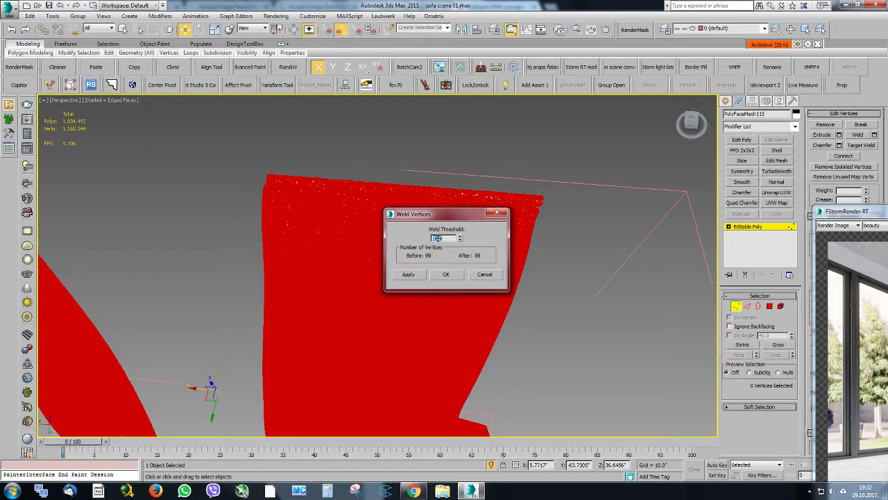
{"action": "left_click", "coordinate": [451, 237]}
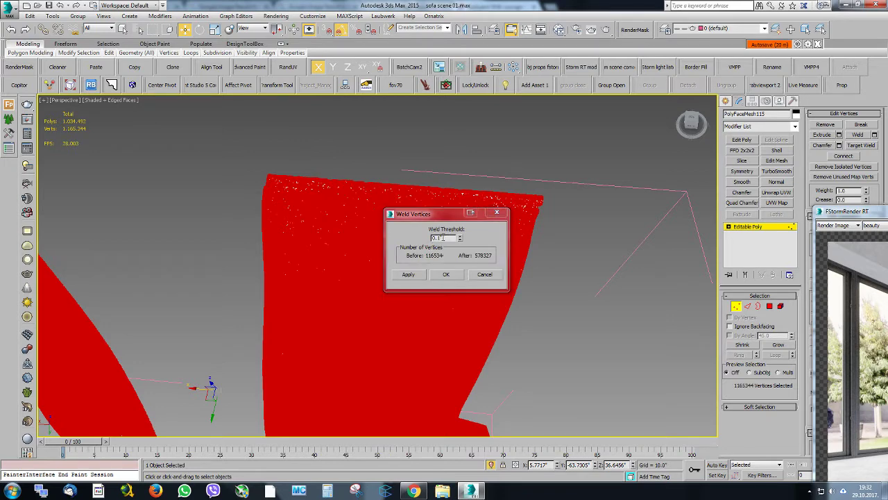
{"action": "type", "text": "0"}
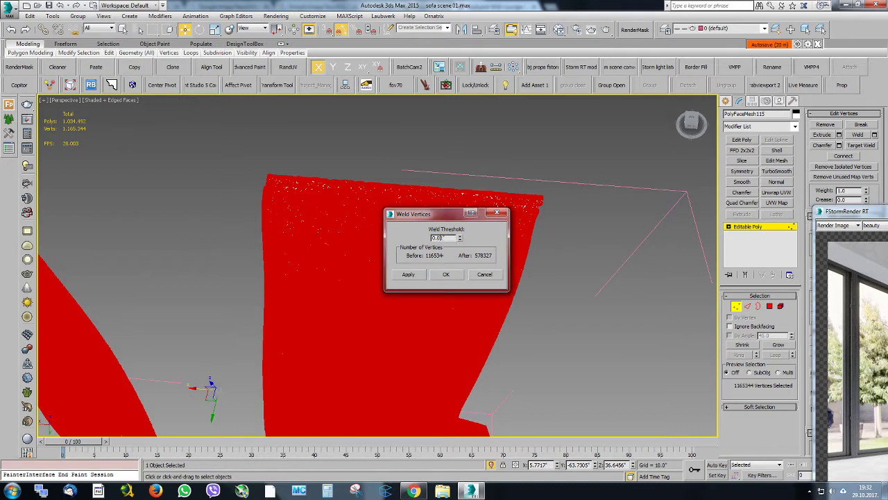
{"action": "left_click", "coordinate": [442, 273]}
{"action": "left_click", "coordinate": [495, 214]}
{"action": "left_click", "coordinate": [748, 226]}
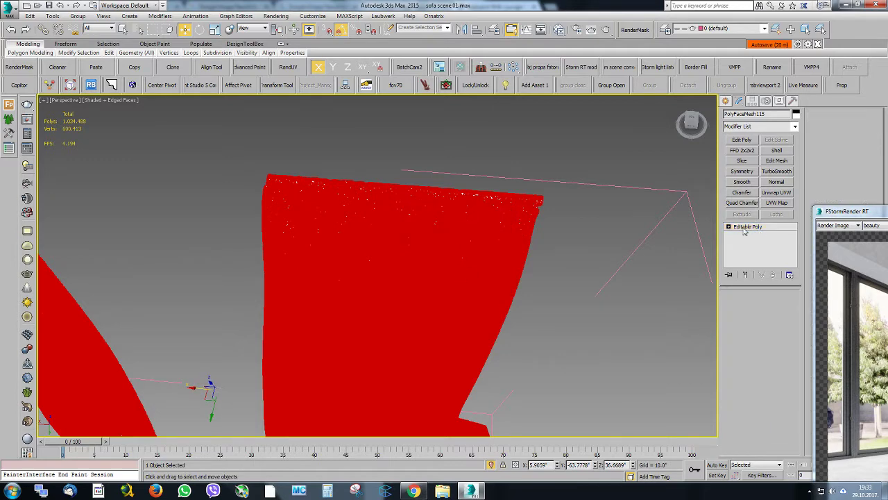
Select the left curtain panel's element and detach it as a separate object
{"action": "scroll", "coordinate": [597, 292], "scroll_direction": "down", "scroll_amount": 5}
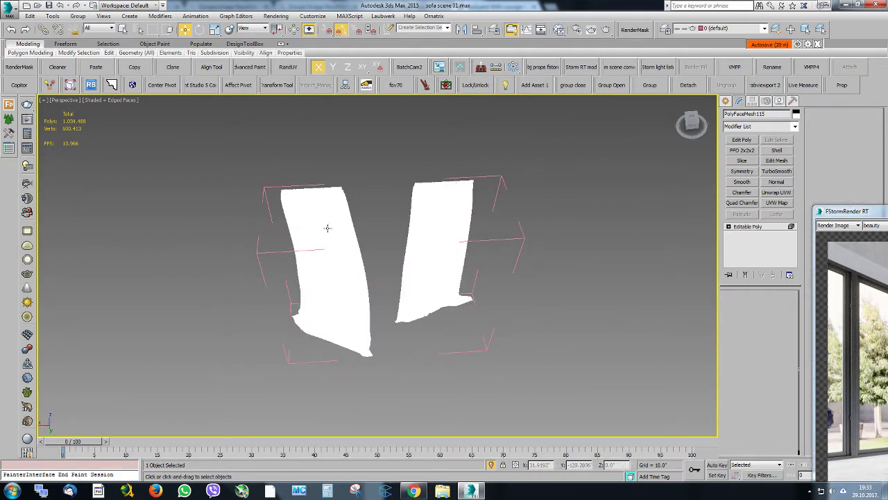
{"action": "left_click", "coordinate": [328, 227]}
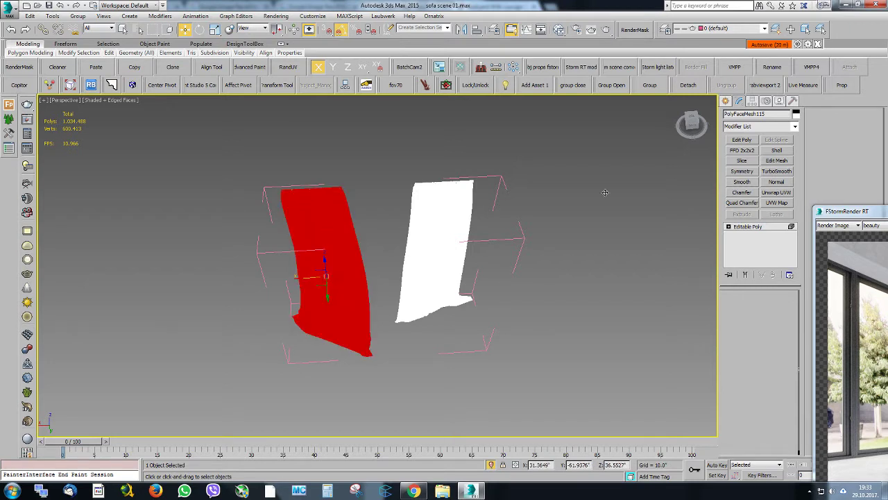
{"action": "key", "text": "5"}
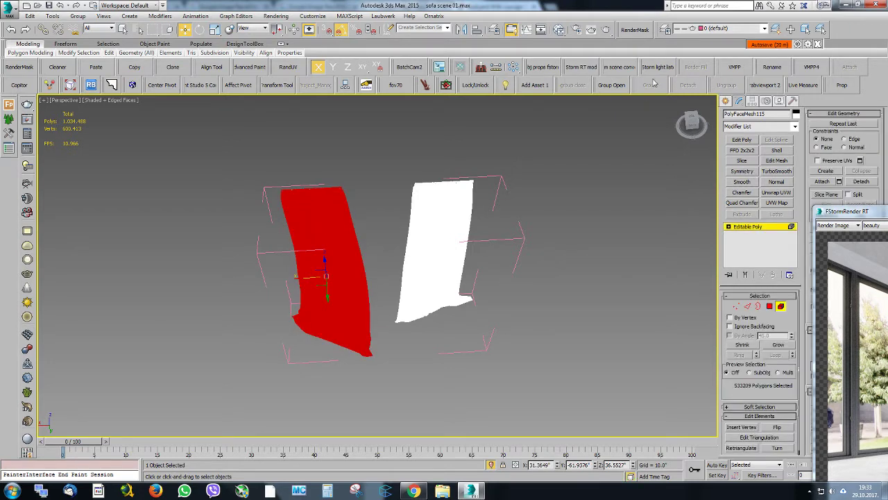
{"action": "left_click", "coordinate": [136, 53]}
{"action": "left_click", "coordinate": [131, 143]}
{"action": "left_click", "coordinate": [474, 248]}
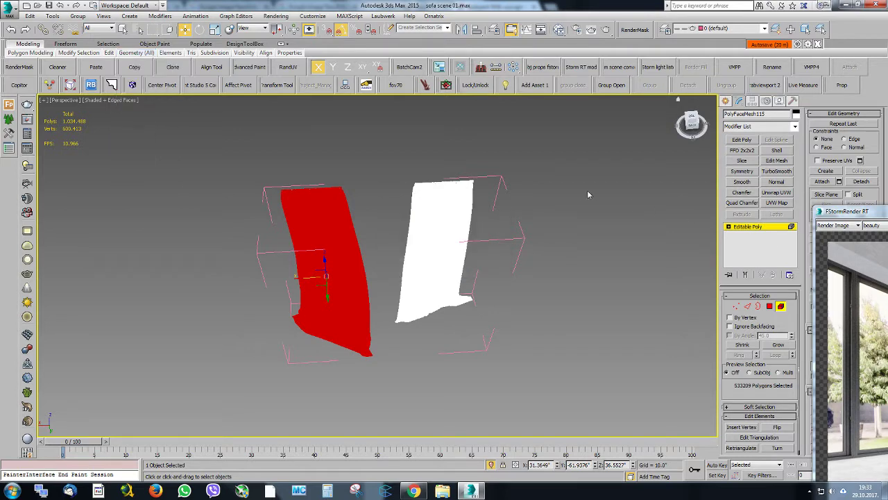
{"action": "key", "text": "5"}
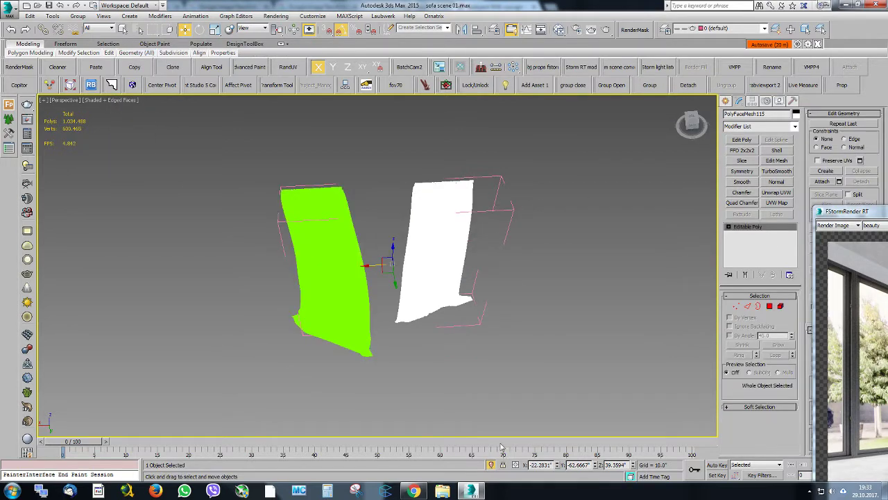
End isolation, select both curtain panels and move them together along Y toward the window wall
{"action": "left_click", "coordinate": [491, 465]}
{"action": "middle_click_drag", "start_coordinate": [420, 236], "coordinate": [436, 179], "text": "alt"}
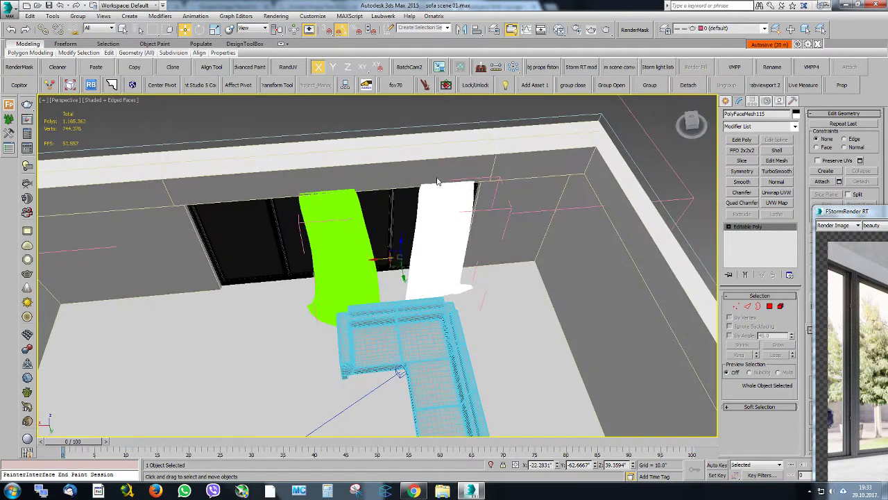
{"action": "right_click", "coordinate": [436, 178]}
{"action": "scroll", "coordinate": [343, 221], "scroll_direction": "up", "scroll_amount": 8}
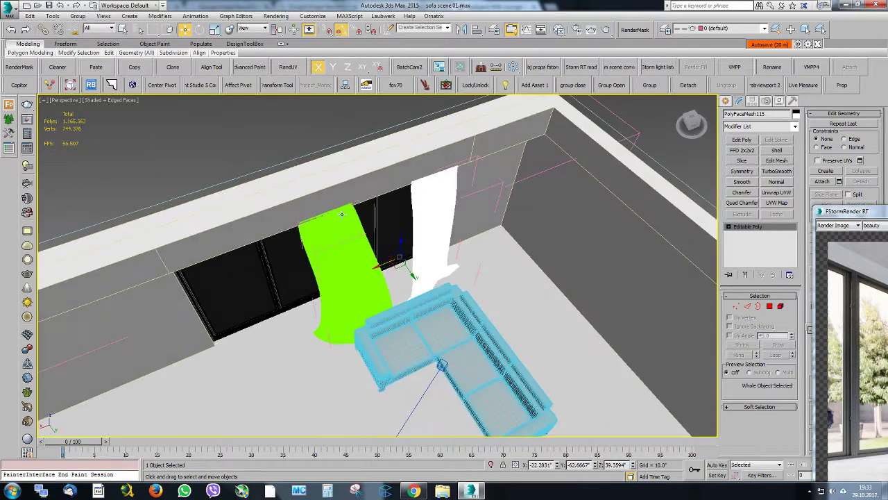
{"action": "scroll", "coordinate": [345, 222], "scroll_direction": "down", "scroll_amount": 4}
{"action": "left_click", "coordinate": [347, 229]}
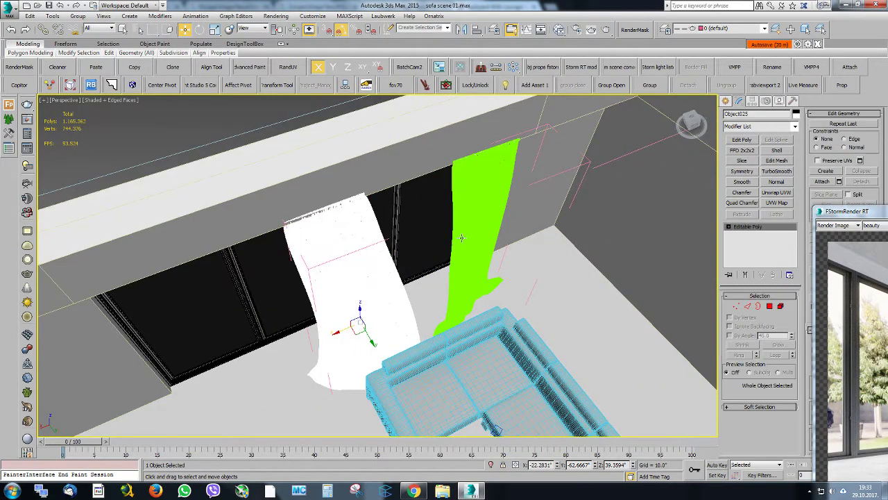
{"action": "left_click", "coordinate": [470, 212], "text": "ctrl"}
{"action": "middle_click_drag", "start_coordinate": [432, 239], "coordinate": [452, 219], "text": "alt"}
{"action": "left_click_drag", "start_coordinate": [411, 298], "coordinate": [401, 296]}
{"action": "middle_click_drag", "start_coordinate": [403, 252], "coordinate": [421, 213], "text": "alt"}
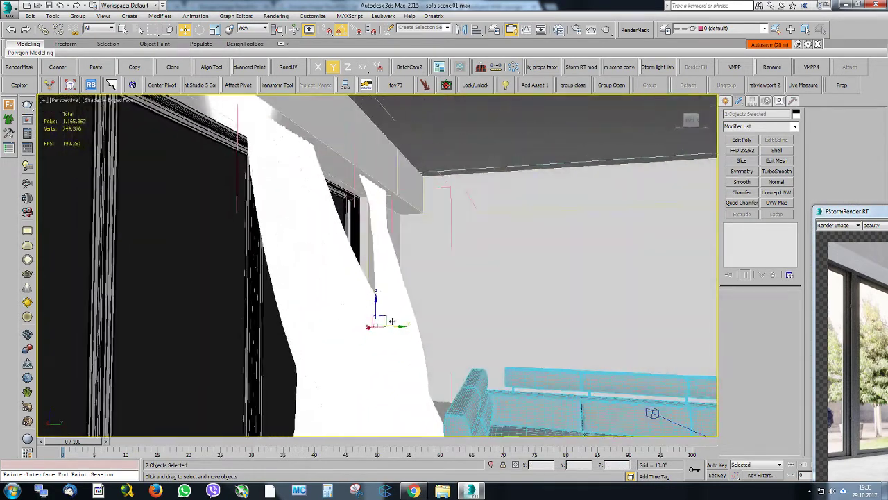
{"action": "left_click_drag", "start_coordinate": [392, 323], "coordinate": [375, 323]}
Move the left curtain panel along X away from the right one and check its placement through the camera
{"action": "middle_click_drag", "start_coordinate": [375, 316], "coordinate": [349, 271], "text": "alt"}
{"action": "scroll", "coordinate": [366, 263], "scroll_direction": "down", "scroll_amount": 4}
{"action": "left_click", "coordinate": [346, 259]}
{"action": "left_click_drag", "start_coordinate": [314, 294], "coordinate": [267, 296]}
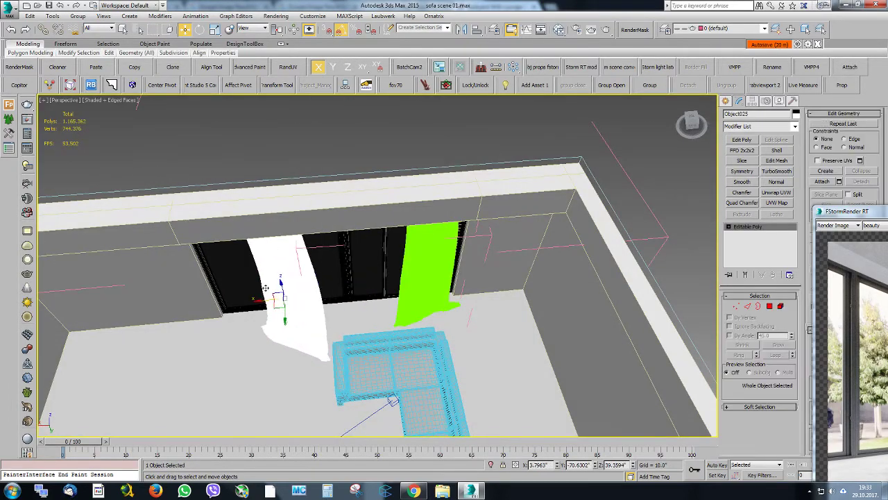
{"action": "key", "text": "c"}
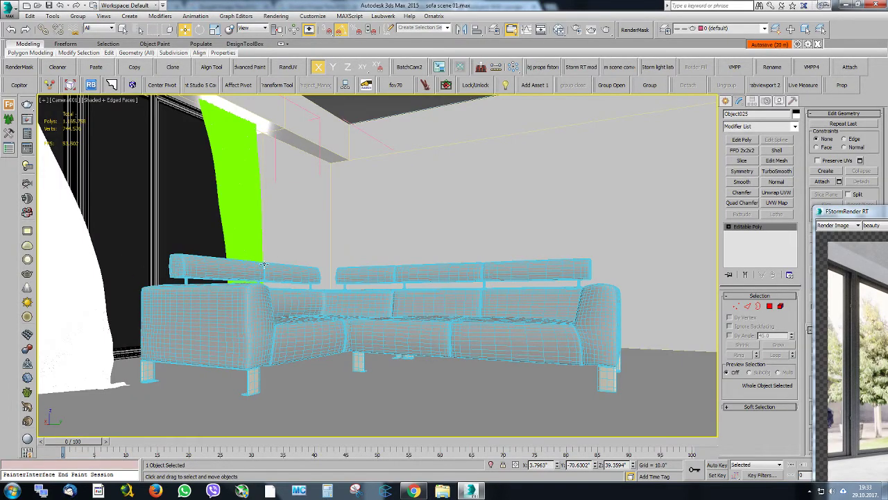
Return to the perspective view and mirror the left curtain panel along X
{"action": "key", "text": "p"}
{"action": "middle_click_drag", "start_coordinate": [445, 163], "coordinate": [325, 240], "text": "alt"}
{"action": "scroll", "coordinate": [325, 240], "scroll_direction": "down", "scroll_amount": 4}
{"action": "middle_click_drag", "start_coordinate": [224, 216], "coordinate": [287, 226]}
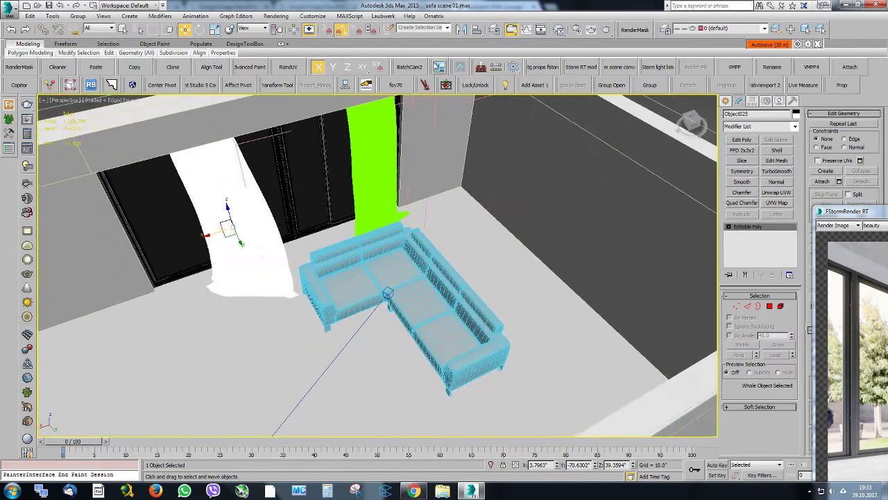
{"action": "left_click", "coordinate": [459, 32]}
{"action": "left_click", "coordinate": [418, 309]}
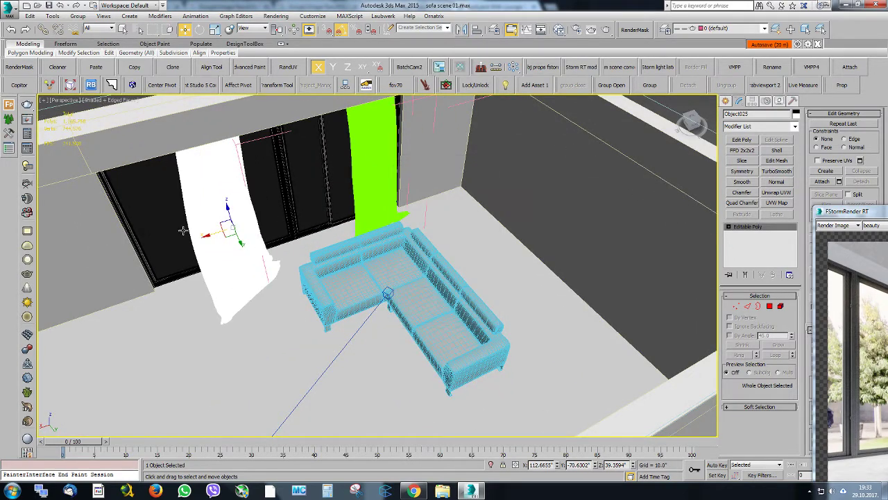
Reduce the left curtain panel's depth by scaling it along Y, then check it through the camera
{"action": "middle_click_drag", "start_coordinate": [206, 235], "coordinate": [265, 241], "text": "alt"}
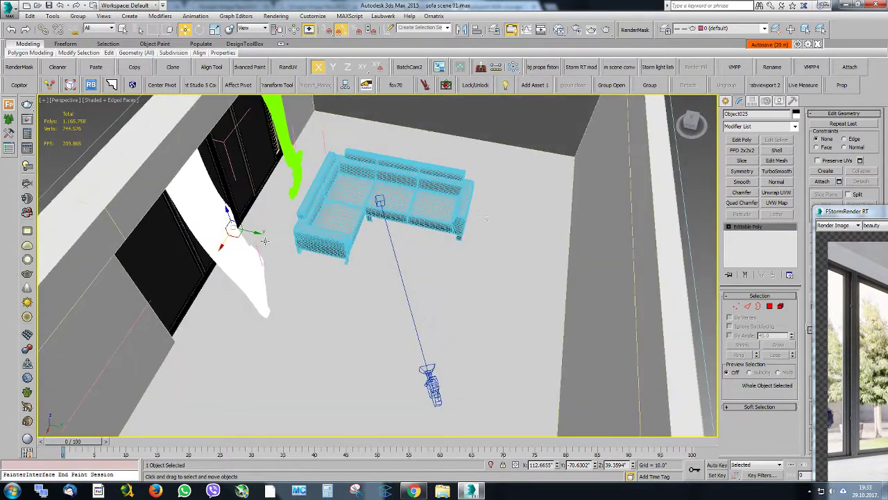
{"action": "left_click", "coordinate": [214, 30]}
{"action": "left_click_drag", "start_coordinate": [181, 332], "coordinate": [136, 309]}
{"action": "mouse_move", "coordinate": [154, 322]}
{"action": "middle_mouse_down", "text": "alt"}
{"action": "mouse_move", "coordinate": [226, 224]}
{"action": "mouse_move", "coordinate": [188, 227]}
{"action": "middle_mouse_up", "text": "alt"}
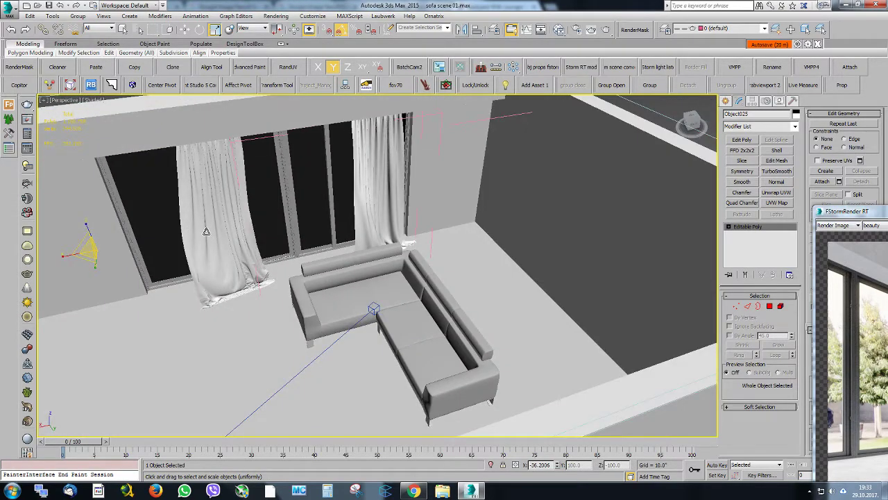
{"action": "key", "text": "c"}
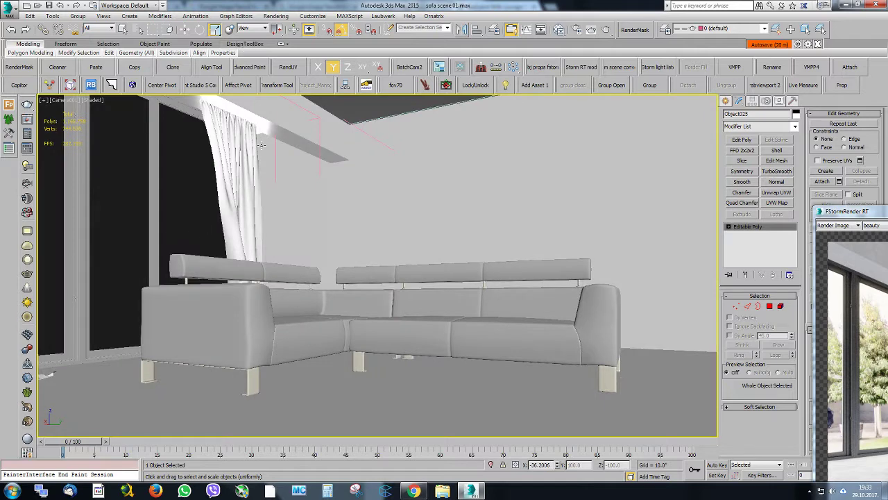
Move the left curtain panel along X until it hangs at the left edge of the camera view
{"action": "key", "text": "p"}
{"action": "middle_click_drag", "start_coordinate": [286, 153], "coordinate": [314, 208], "text": "alt"}
{"action": "scroll", "coordinate": [313, 207], "scroll_direction": "down", "scroll_amount": 3}
{"action": "scroll", "coordinate": [234, 217], "scroll_direction": "down", "scroll_amount": 5}
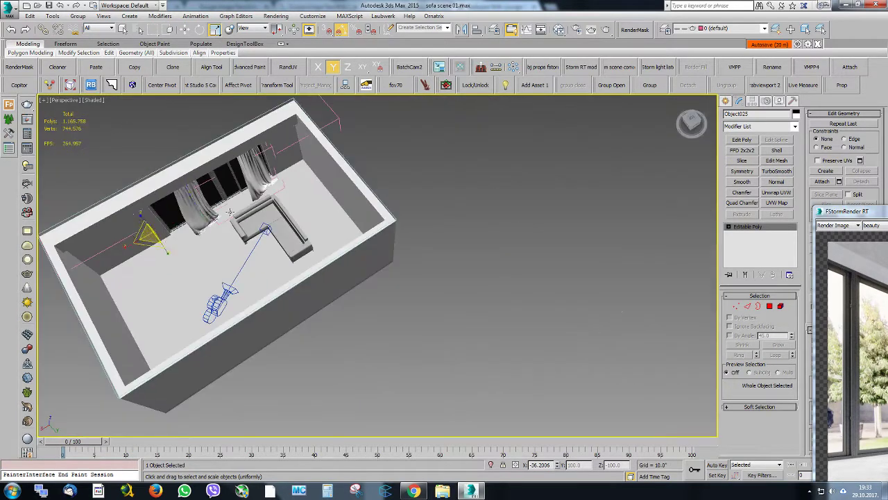
{"action": "key", "text": "w"}
{"action": "key", "text": "c"}
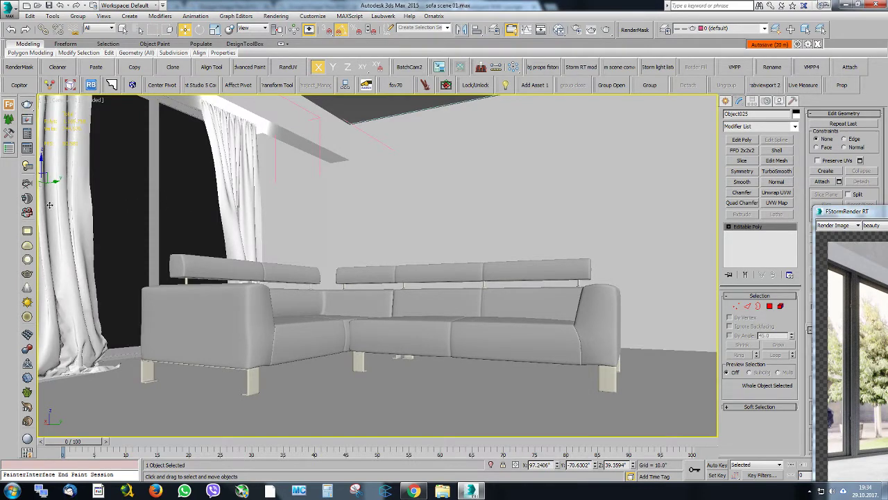
{"action": "mouse_move", "coordinate": [49, 205]}
{"action": "left_mouse_down"}
{"action": "mouse_move", "coordinate": [66, 204]}
{"action": "mouse_move", "coordinate": [56, 206]}
{"action": "left_mouse_up"}
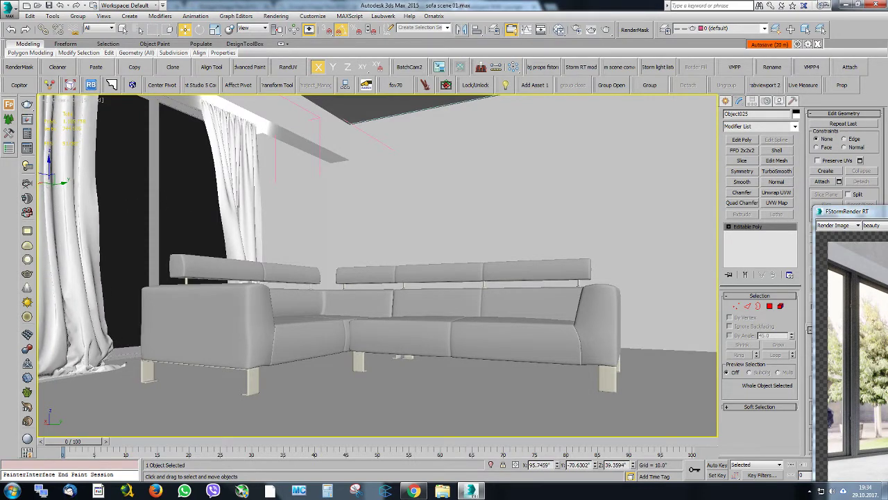
Bring the FStorm render window over the viewport, resume rendering and restart it with the updated curtain geometry
{"action": "left_click_drag", "start_coordinate": [887, 211], "coordinate": [578, 117]}
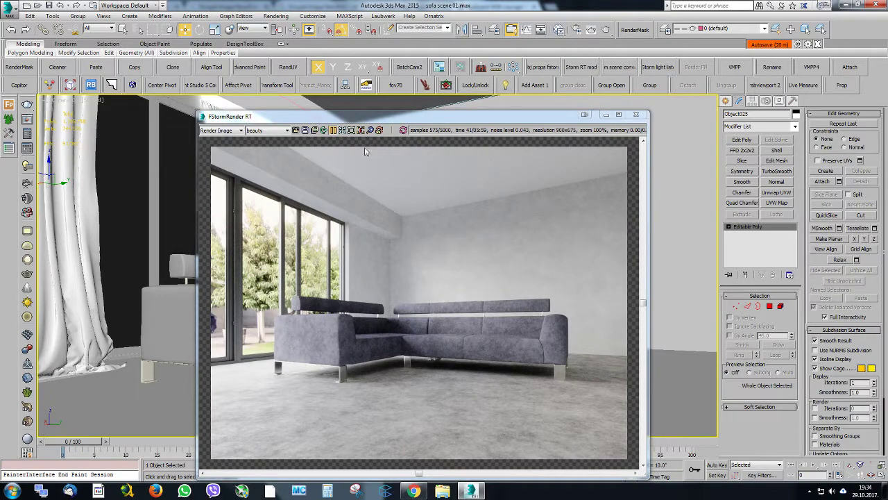
{"action": "left_click", "coordinate": [333, 132]}
{"action": "left_click_drag", "start_coordinate": [337, 118], "coordinate": [287, 97]}
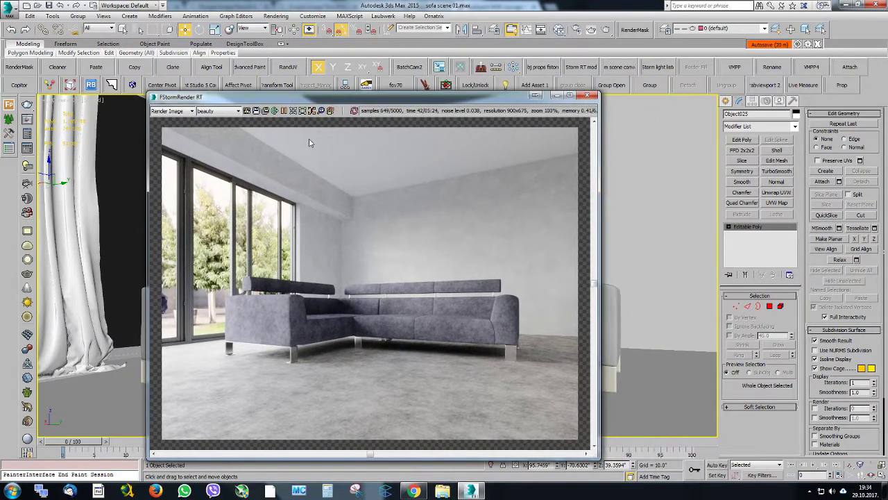
{"action": "left_click", "coordinate": [354, 111]}
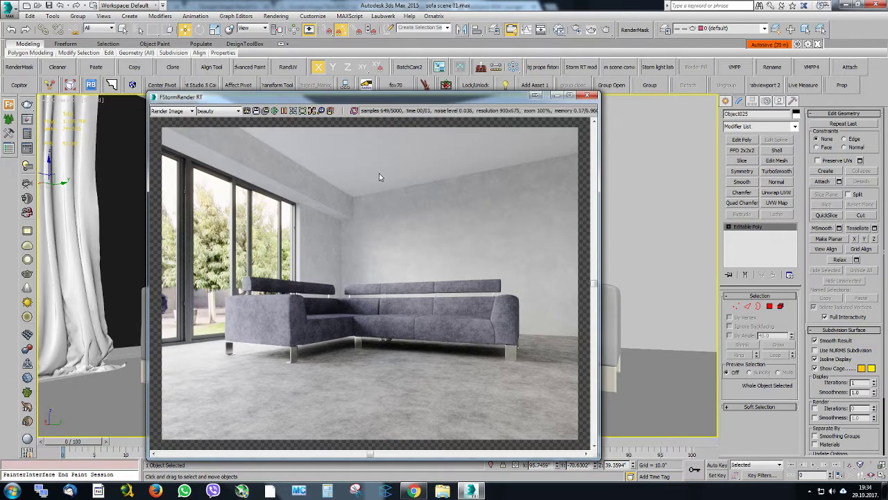
Inspect the sofa and curtains up close in the render, restore 100% zoom and move the render window off the viewport
{"action": "scroll", "coordinate": [288, 145], "scroll_direction": "up", "scroll_amount": 3}
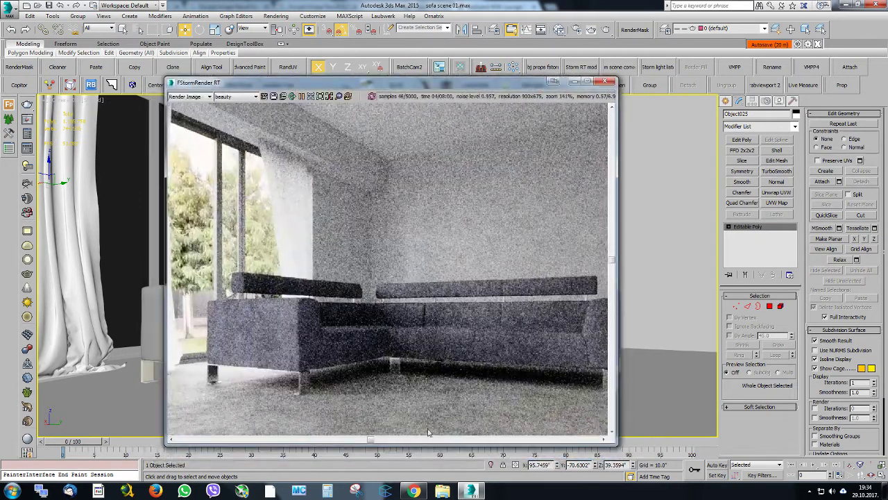
{"action": "left_click", "coordinate": [312, 97]}
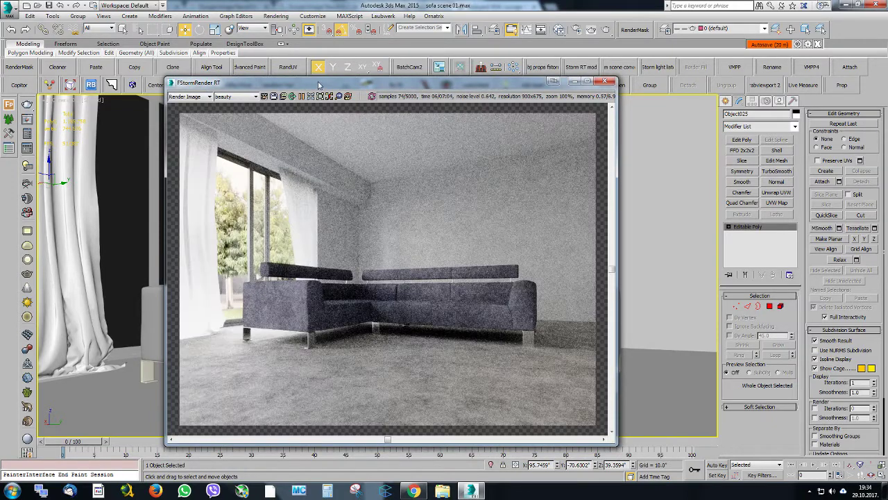
{"action": "left_click_drag", "start_coordinate": [319, 82], "coordinate": [887, 136]}
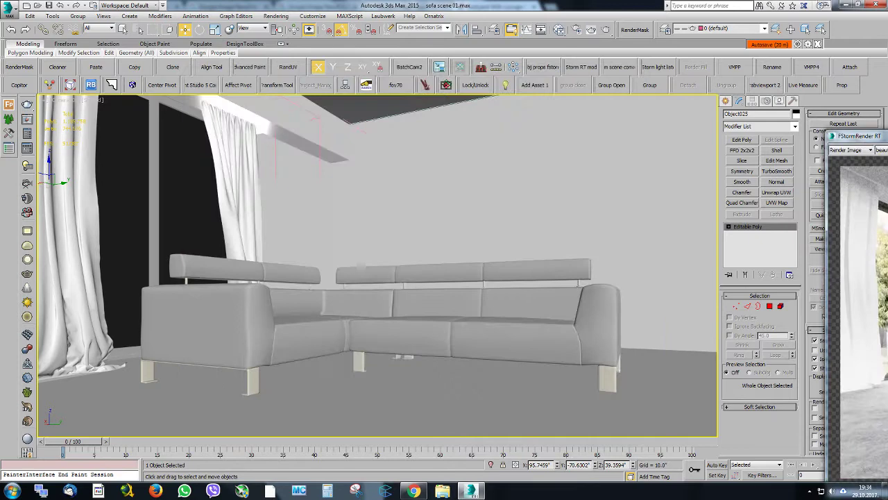
Select the room shell and show the beam above the window in perspective view with edged faces
{"action": "left_click", "coordinate": [307, 141]}
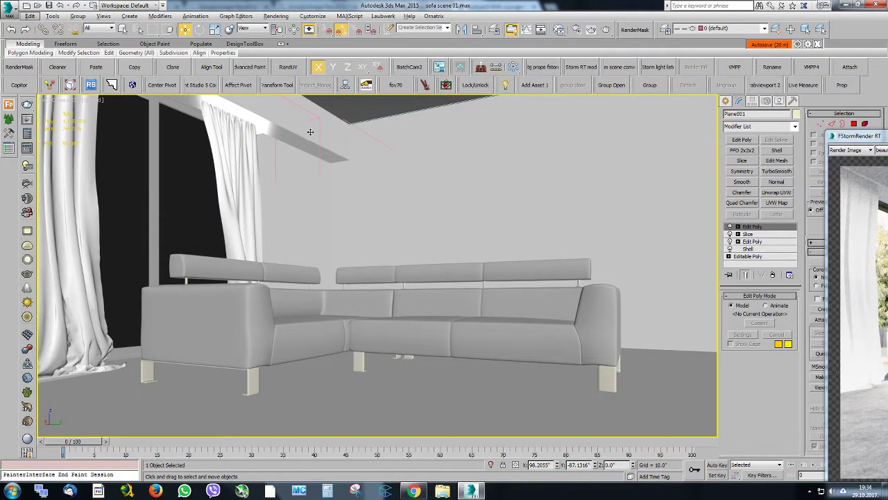
{"action": "key", "text": "p"}
{"action": "middle_click_drag", "start_coordinate": [310, 131], "coordinate": [322, 192], "text": "alt"}
{"action": "scroll", "coordinate": [322, 192], "scroll_direction": "down", "scroll_amount": 4}
{"action": "middle_click_drag", "start_coordinate": [289, 153], "coordinate": [365, 304]}
{"action": "scroll", "coordinate": [336, 195], "scroll_direction": "down", "scroll_amount": 5}
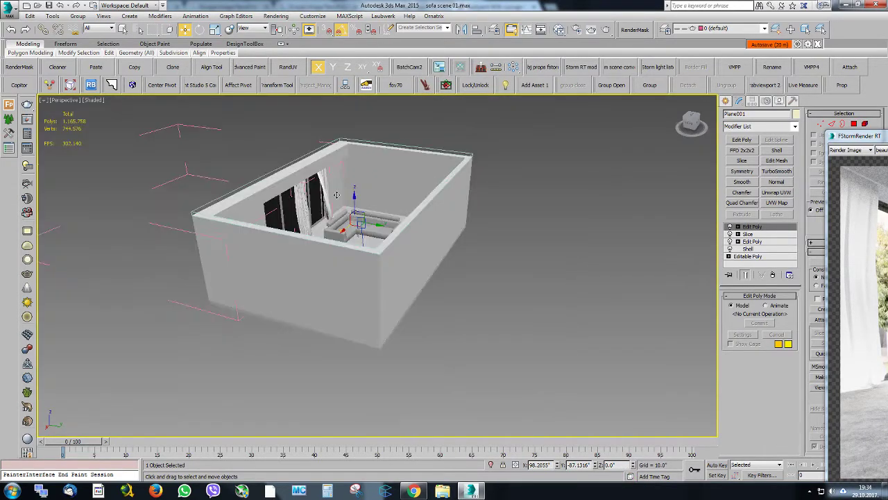
{"action": "scroll", "coordinate": [336, 195], "scroll_direction": "up", "scroll_amount": 5}
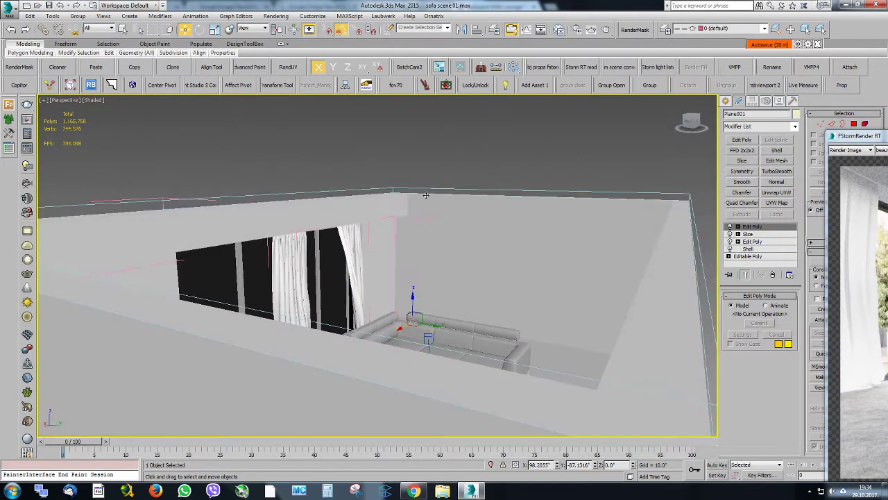
{"action": "scroll", "coordinate": [381, 209], "scroll_direction": "up", "scroll_amount": 5}
{"action": "middle_click_drag", "start_coordinate": [363, 223], "coordinate": [663, 233]}
{"action": "key", "text": "F4"}
Select the polygons on the underside of the beam above the window and inset them as a group by 2.04"
{"action": "left_click", "coordinate": [855, 125]}
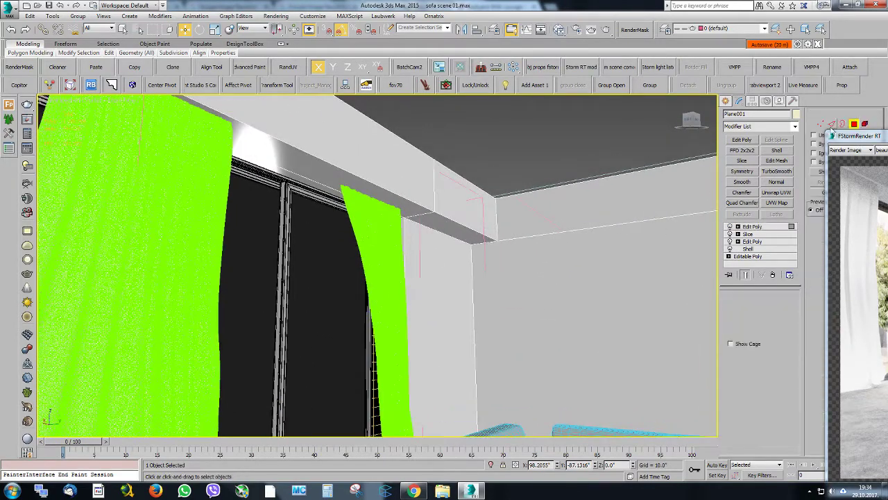
{"action": "left_click", "coordinate": [402, 207]}
{"action": "middle_click_drag", "start_coordinate": [403, 207], "coordinate": [492, 162], "text": "alt"}
{"action": "left_click", "coordinate": [539, 251], "text": "ctrl"}
{"action": "middle_click_drag", "start_coordinate": [206, 239], "coordinate": [277, 198], "text": "alt"}
{"action": "right_click", "coordinate": [276, 200]}
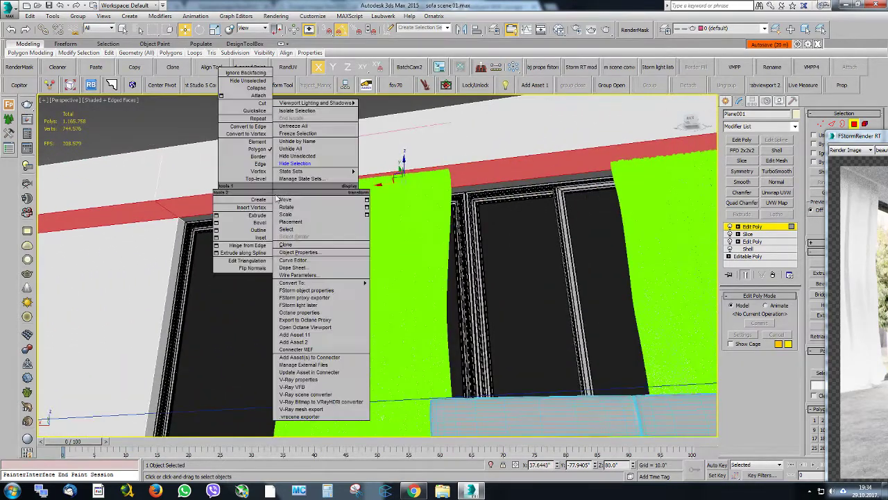
{"action": "left_click", "coordinate": [220, 237]}
{"action": "middle_click_drag", "start_coordinate": [220, 237], "coordinate": [358, 168], "text": "alt"}
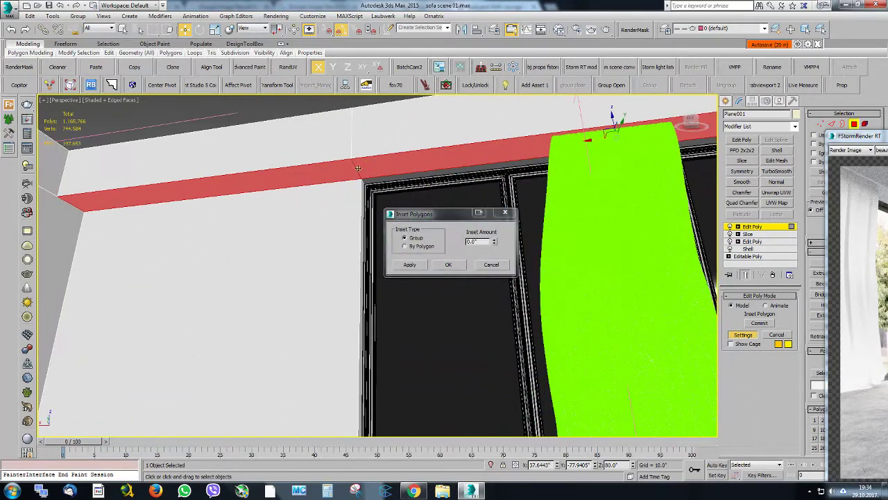
{"action": "left_click", "coordinate": [492, 232]}
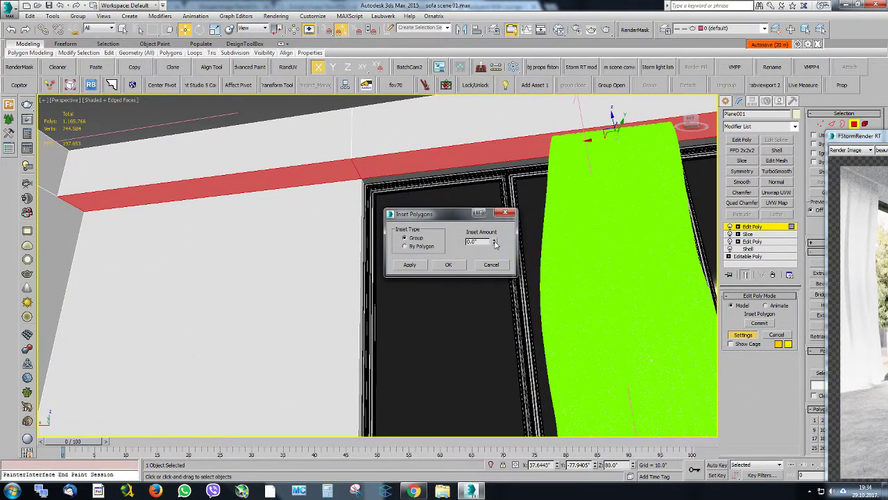
{"action": "left_click_drag", "start_coordinate": [495, 243], "coordinate": [423, 147]}
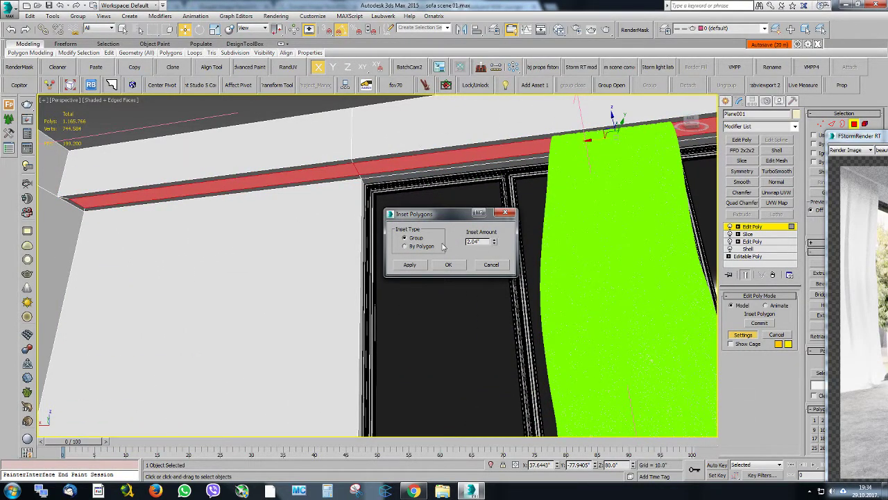
{"action": "left_click", "coordinate": [448, 264]}
Extrude the inset polygons and raise them along Z by about 9" to form a curtain recess in the beam
{"action": "right_click", "coordinate": [437, 150]}
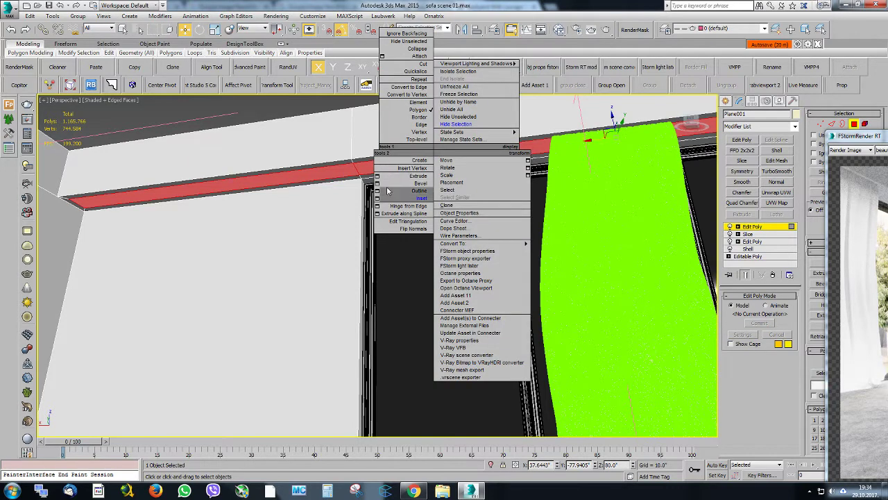
{"action": "left_click", "coordinate": [378, 176]}
{"action": "left_click", "coordinate": [460, 270]}
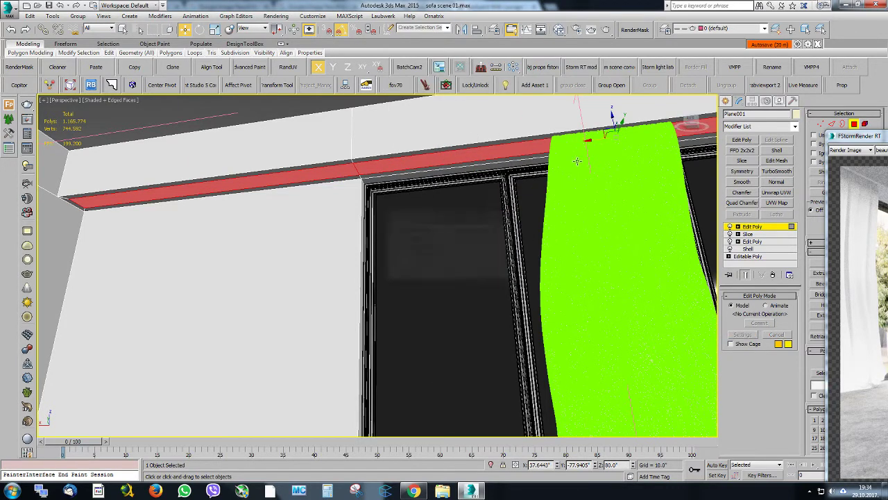
{"action": "left_click_drag", "start_coordinate": [612, 117], "coordinate": [610, 86]}
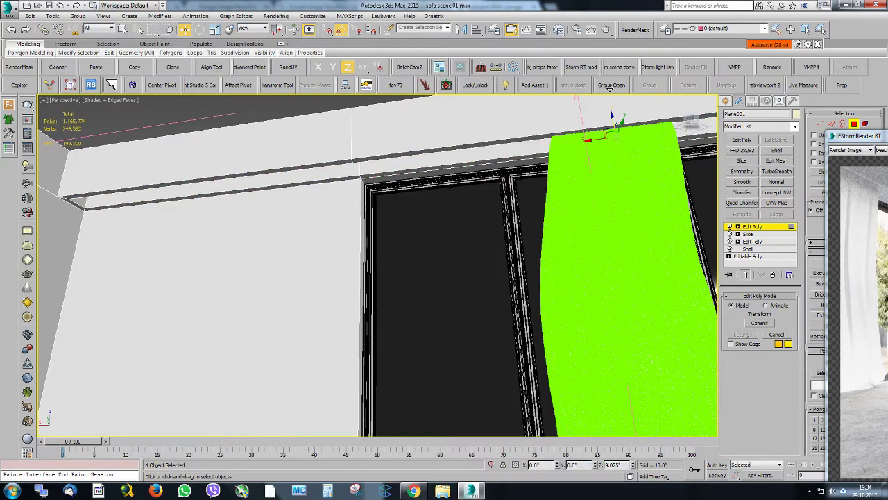
{"action": "middle_click_drag", "start_coordinate": [600, 140], "coordinate": [413, 198]}
{"action": "middle_click_drag", "start_coordinate": [413, 198], "coordinate": [520, 191], "text": "alt"}
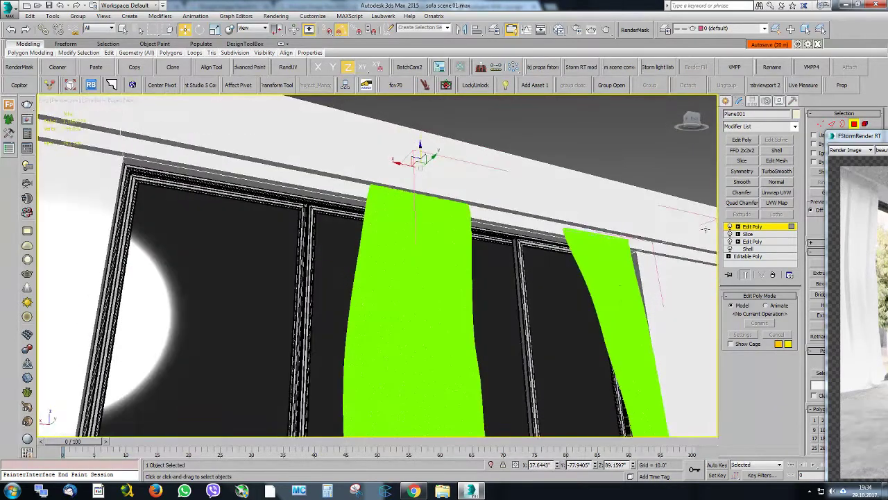
Leave polygon editing, select both curtain panels, move them up into the beam recess and return to the camera view
{"action": "left_click", "coordinate": [748, 234]}
{"action": "left_click", "coordinate": [507, 275]}
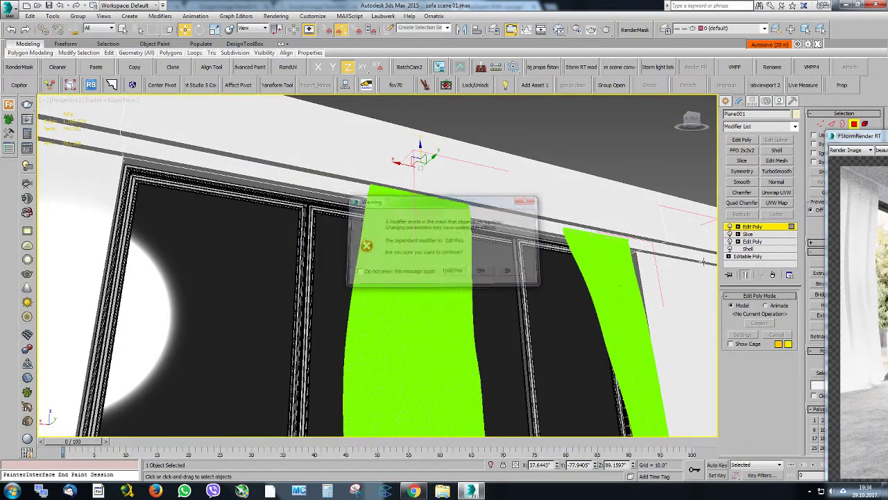
{"action": "key", "text": "4"}
{"action": "left_click", "coordinate": [581, 247]}
{"action": "middle_click_drag", "start_coordinate": [581, 247], "coordinate": [565, 321], "text": "alt"}
{"action": "left_click", "coordinate": [487, 296], "text": "ctrl"}
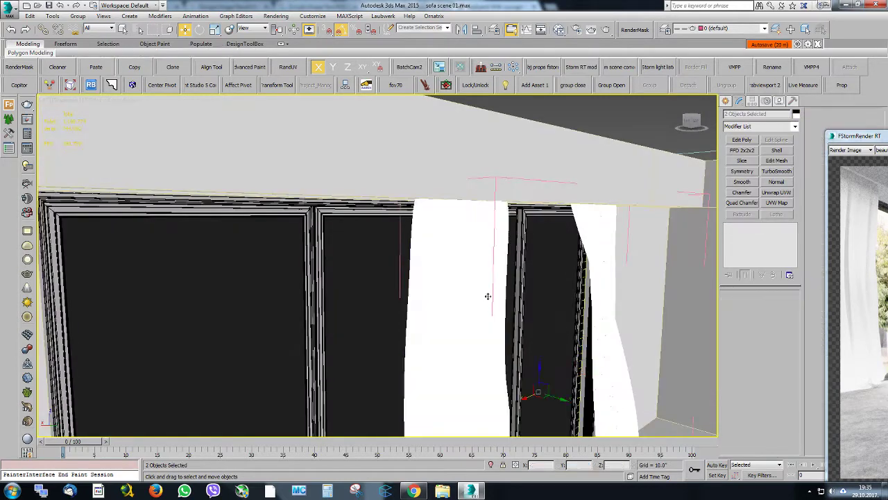
{"action": "key", "text": "F6"}
{"action": "middle_click_drag", "start_coordinate": [557, 398], "coordinate": [529, 289], "text": "alt"}
{"action": "key", "text": "F7"}
{"action": "key", "text": "c"}
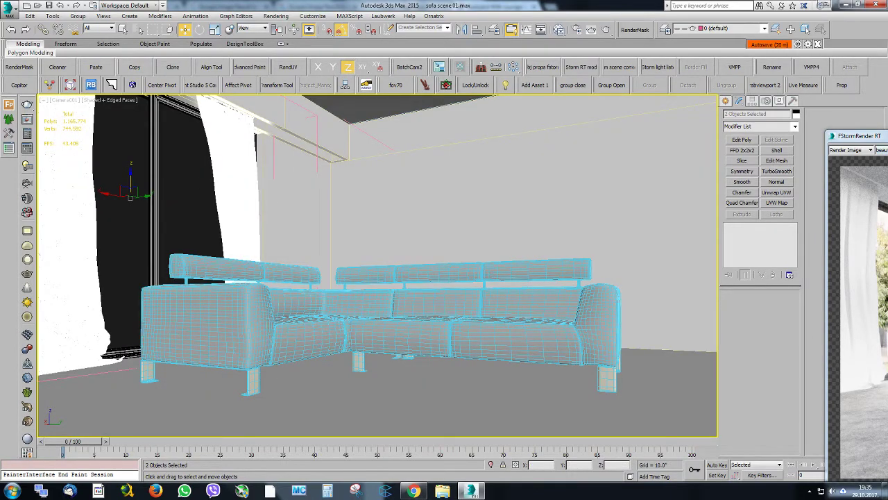
Bring the FStorm render window over the viewport and restart the render with the recessed curtains
{"action": "left_click_drag", "start_coordinate": [868, 136], "coordinate": [136, 76]}
{"action": "left_click", "coordinate": [303, 91]}
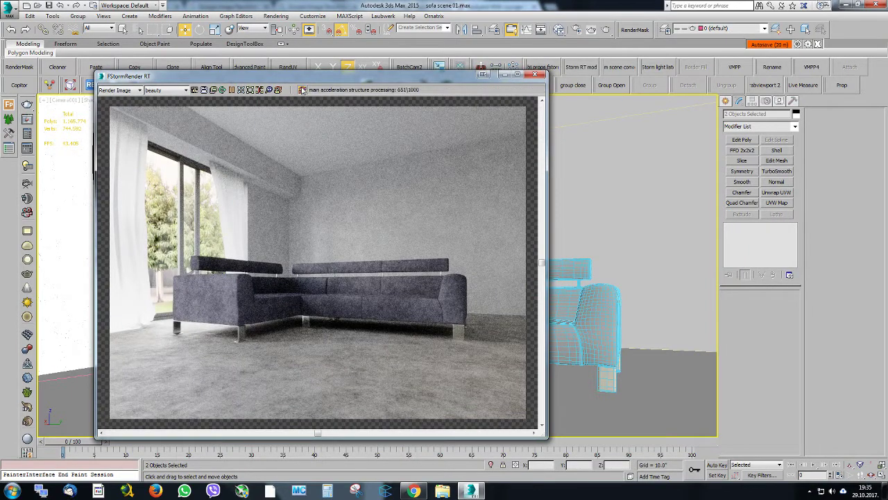
{"action": "left_click", "coordinate": [302, 91]}
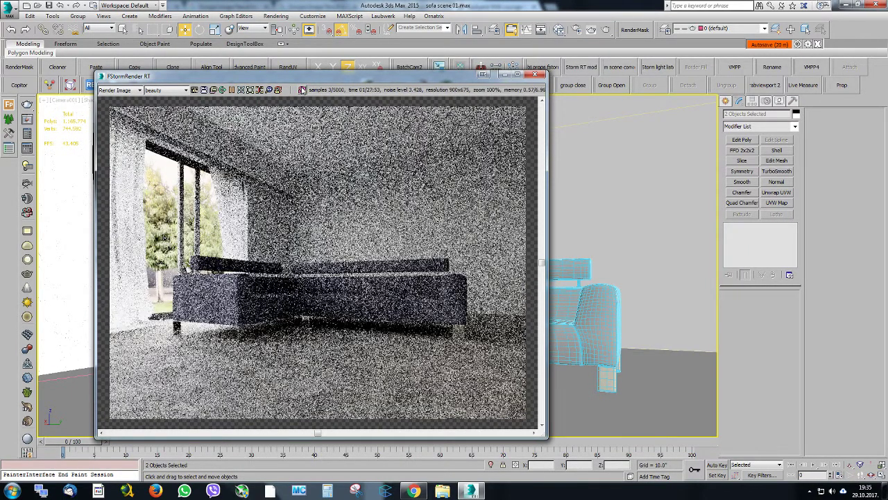
Uncover the viewport, raise both curtain panels slightly along Z and stretch them in height with a Z scale
{"action": "left_click_drag", "start_coordinate": [254, 81], "coordinate": [326, 289]}
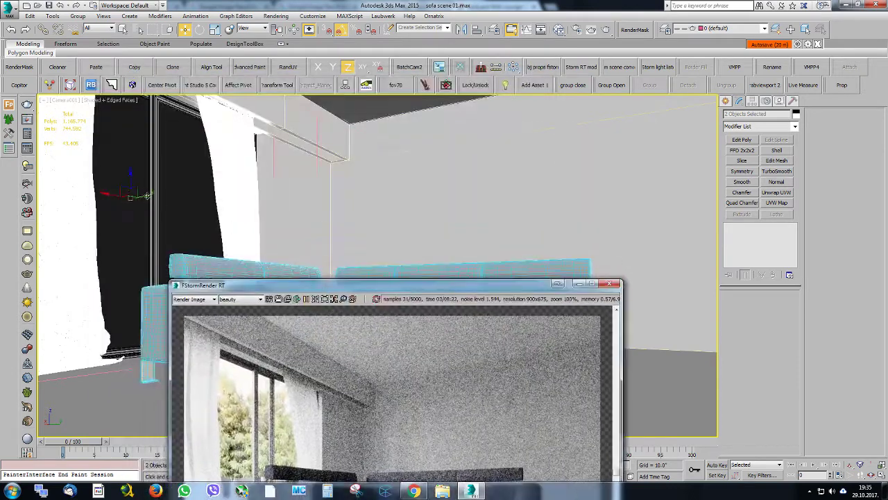
{"action": "left_click_drag", "start_coordinate": [130, 185], "coordinate": [130, 175]}
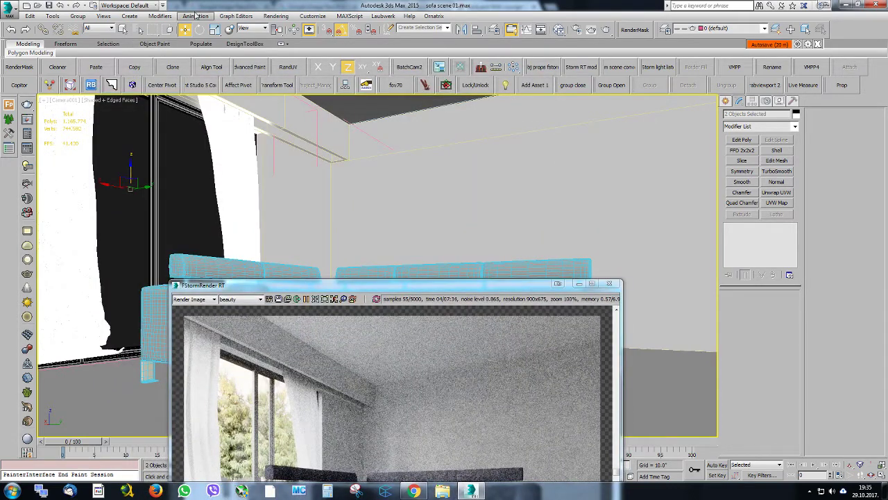
{"action": "left_click", "coordinate": [214, 29]}
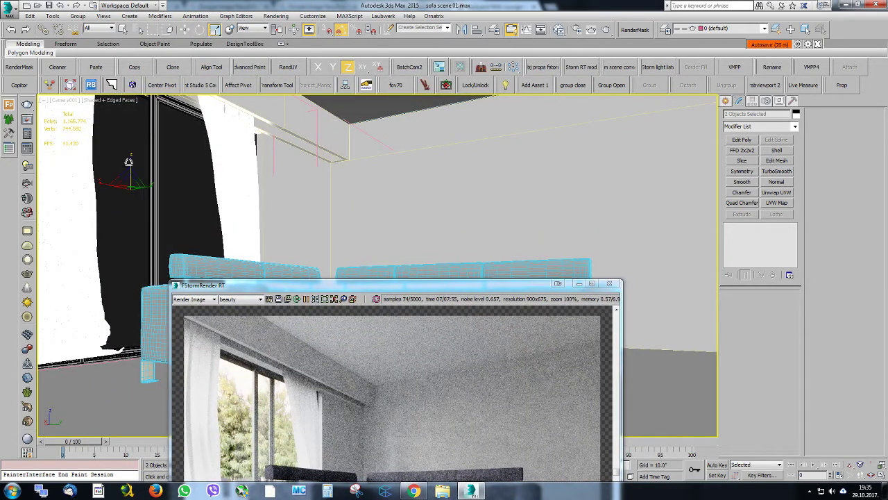
{"action": "left_click_drag", "start_coordinate": [129, 161], "coordinate": [128, 164]}
{"action": "key", "text": "q"}
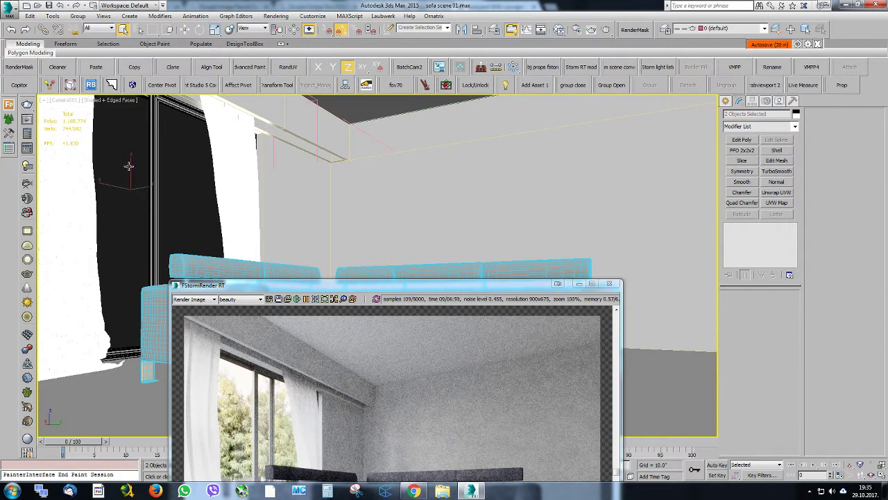
{"action": "key", "text": "w"}
Align both curtain panels to the floor on Z position only, matching their minimum to the floor's maximum
{"action": "left_click_drag", "start_coordinate": [282, 290], "coordinate": [651, 260]}
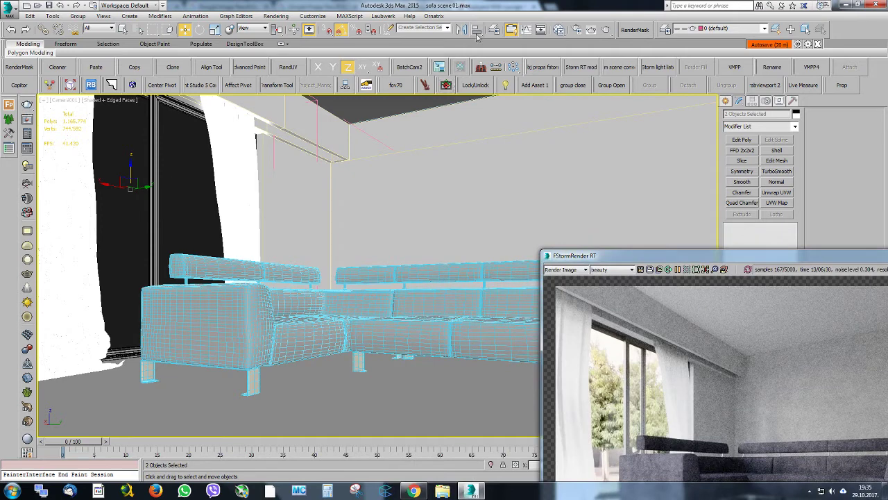
{"action": "left_click", "coordinate": [477, 31]}
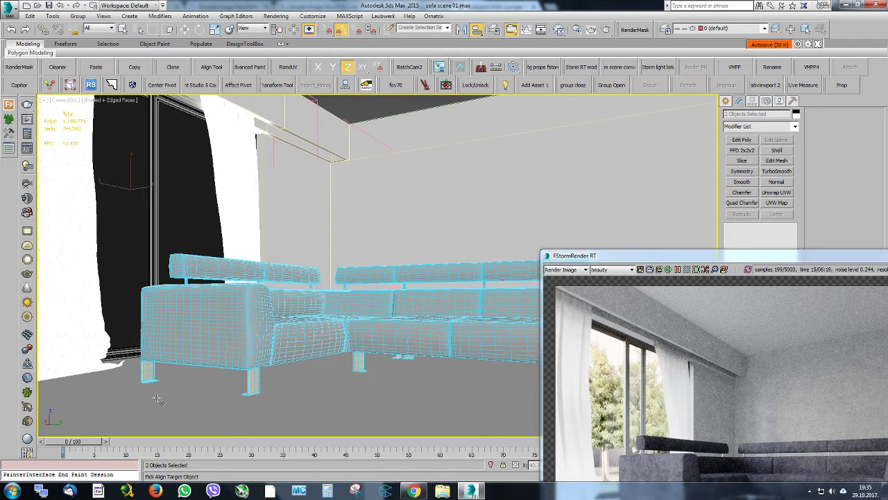
{"action": "left_click", "coordinate": [185, 404]}
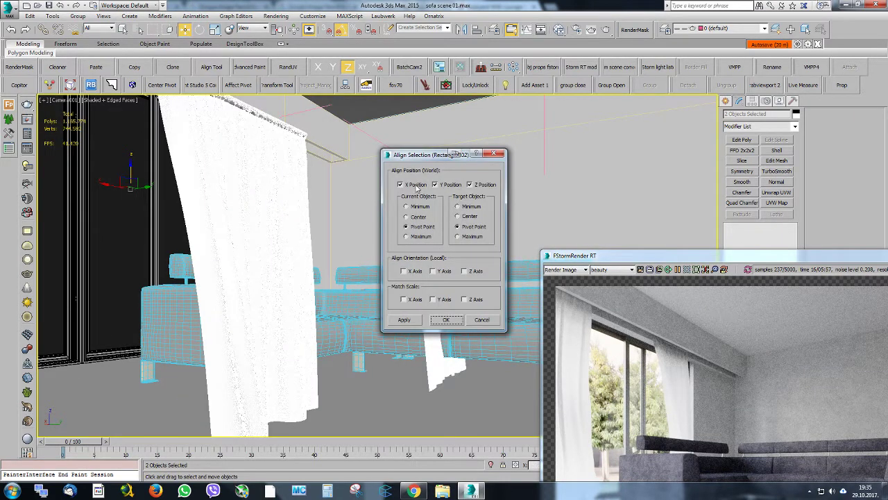
{"action": "left_click", "coordinate": [416, 184]}
{"action": "left_click", "coordinate": [450, 185]}
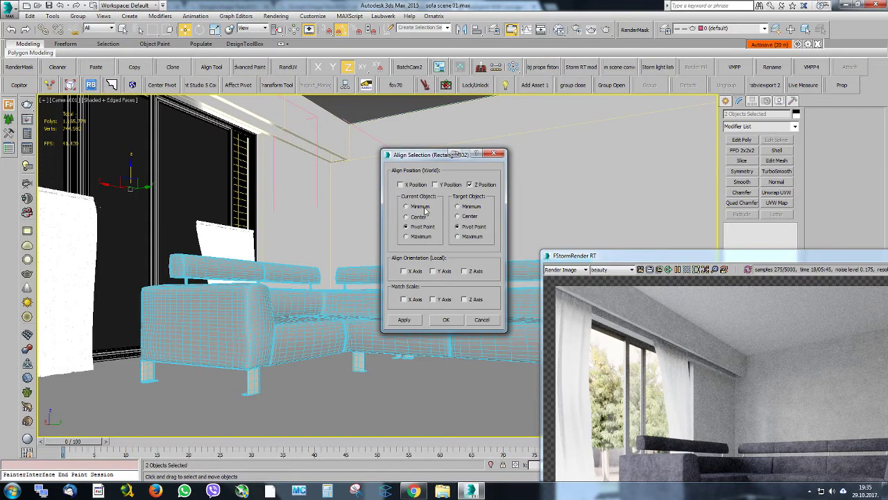
{"action": "left_click", "coordinate": [423, 207]}
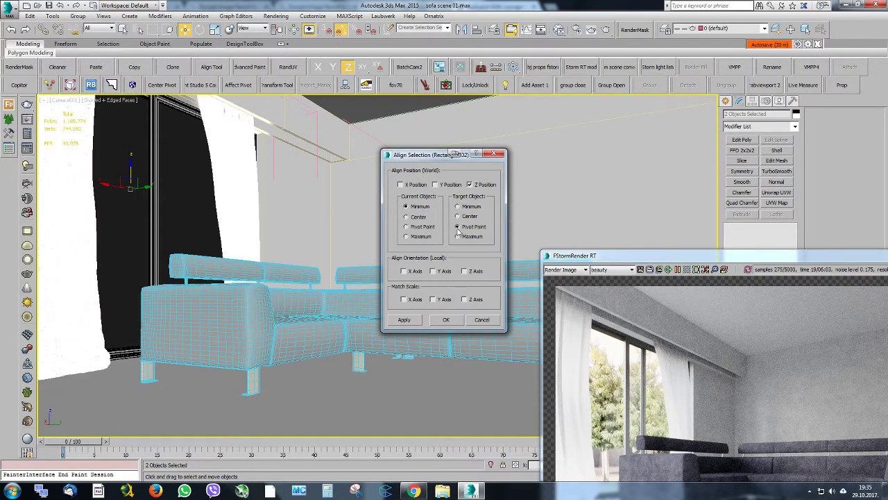
{"action": "left_click", "coordinate": [458, 237]}
{"action": "left_click", "coordinate": [446, 319]}
Restart the render with the aligned curtains and examine up close how they meet the recess
{"action": "left_click_drag", "start_coordinate": [596, 256], "coordinate": [174, 87]}
{"action": "left_click", "coordinate": [326, 102]}
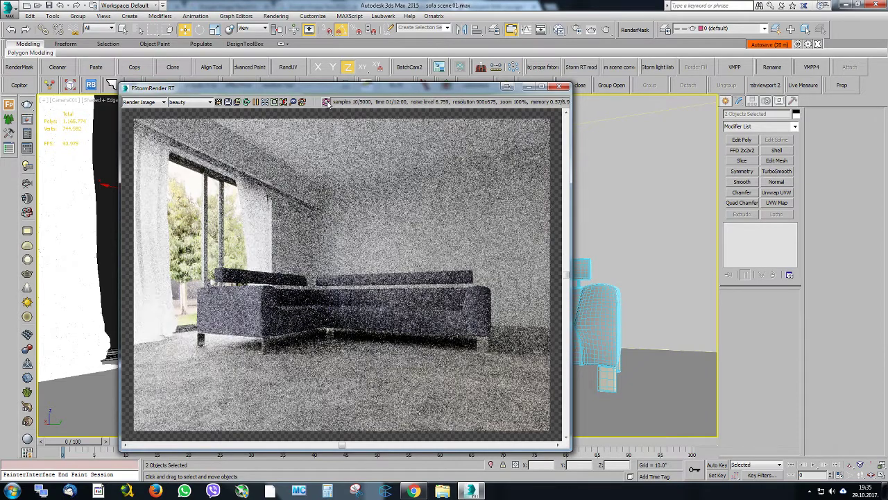
{"action": "scroll", "coordinate": [259, 179], "scroll_direction": "up", "scroll_amount": 1}
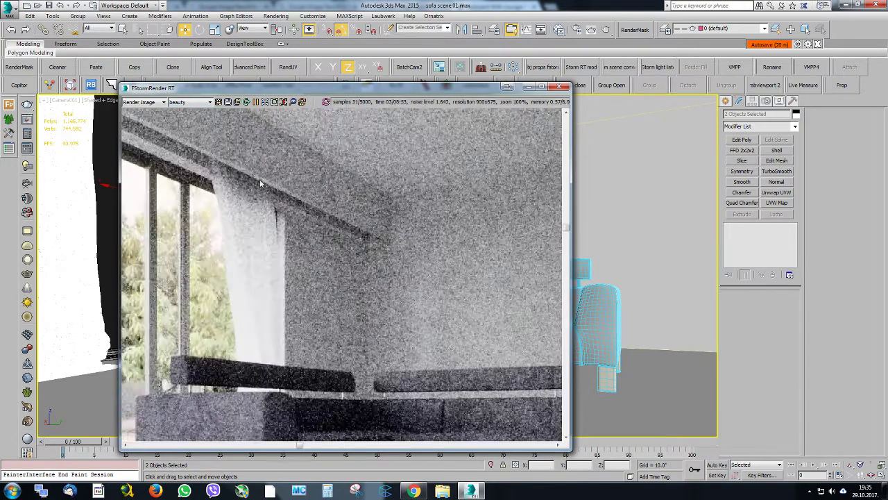
{"action": "left_click_drag", "start_coordinate": [238, 94], "coordinate": [310, 97]}
{"action": "scroll", "coordinate": [342, 117], "scroll_direction": "down", "scroll_amount": 1}
Pick the left curtain's material into the Slate Material Editor and arrange its FStorm material and FStormMix map nodes
{"action": "left_click", "coordinate": [540, 29]}
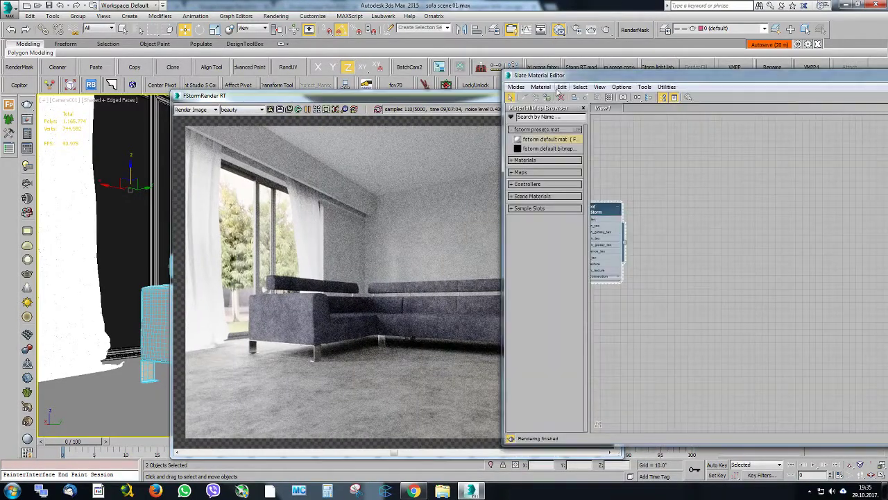
{"action": "left_click", "coordinate": [526, 98]}
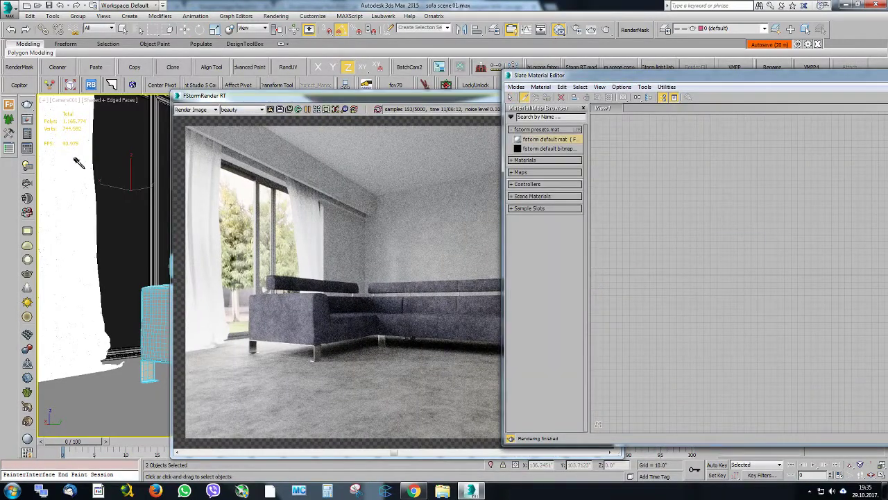
{"action": "left_click", "coordinate": [75, 160]}
{"action": "left_click_drag", "start_coordinate": [622, 76], "coordinate": [328, 72]}
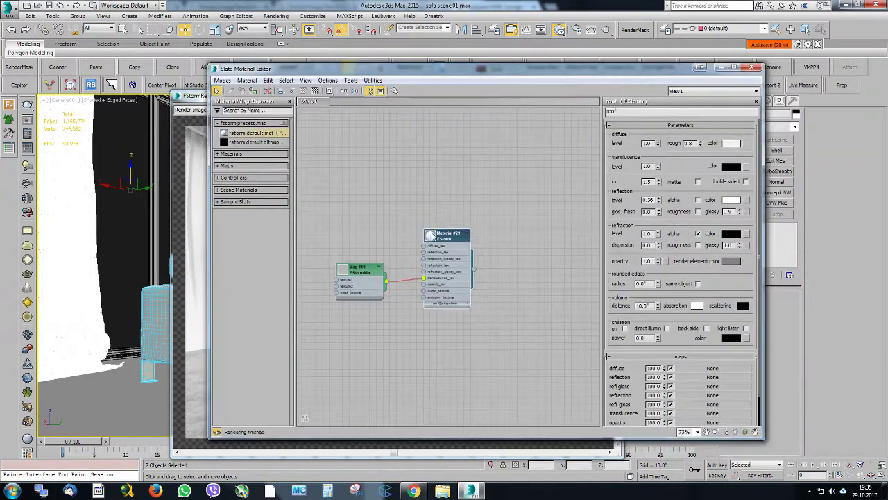
{"action": "scroll", "coordinate": [362, 290], "scroll_direction": "up", "scroll_amount": 2}
{"action": "middle_click_drag", "start_coordinate": [361, 290], "coordinate": [387, 245]}
{"action": "left_click_drag", "start_coordinate": [389, 230], "coordinate": [387, 287]}
{"action": "scroll", "coordinate": [443, 241], "scroll_direction": "up", "scroll_amount": 4}
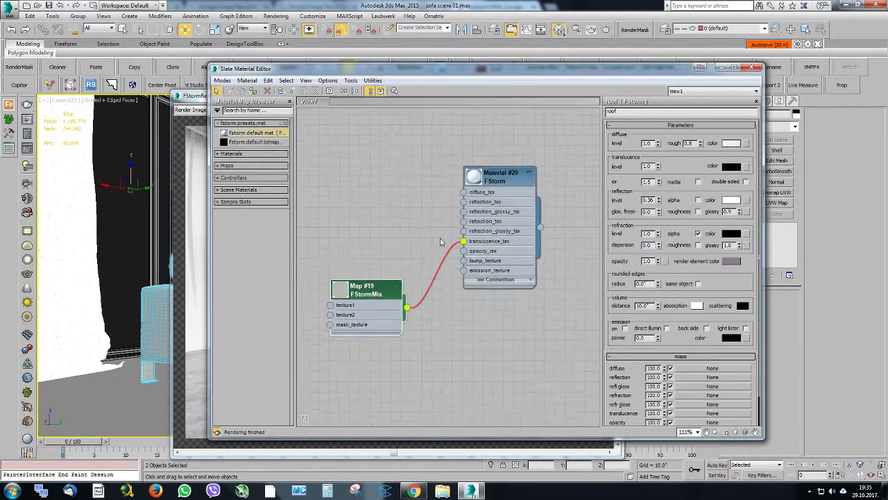
Delete the FStormMix map from the curtain material and set its translucence color to a light grey
{"action": "key", "text": "Delete"}
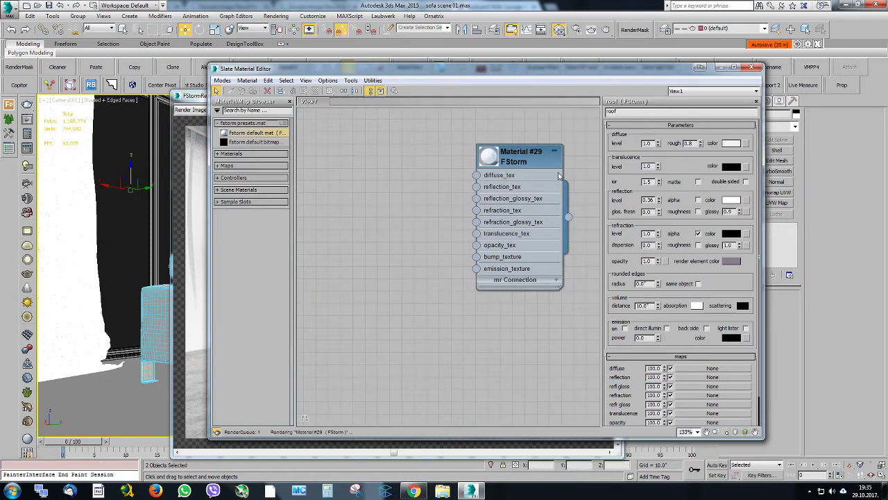
{"action": "double_click", "coordinate": [489, 157]}
{"action": "double_click", "coordinate": [517, 159]}
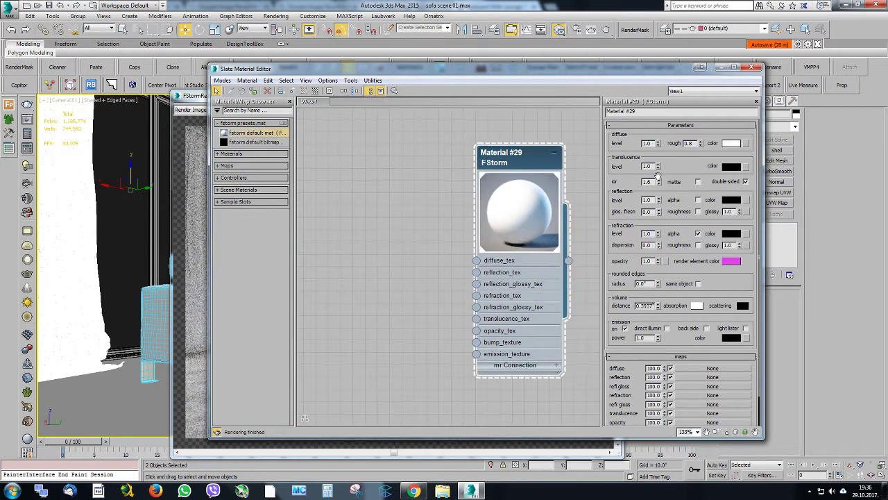
{"action": "left_click", "coordinate": [730, 168]}
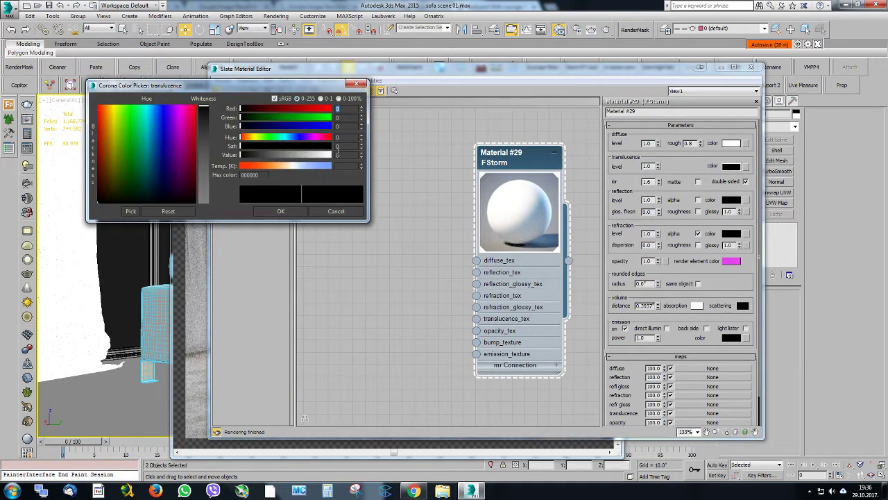
{"action": "left_click", "coordinate": [315, 154]}
{"action": "left_click", "coordinate": [280, 210]}
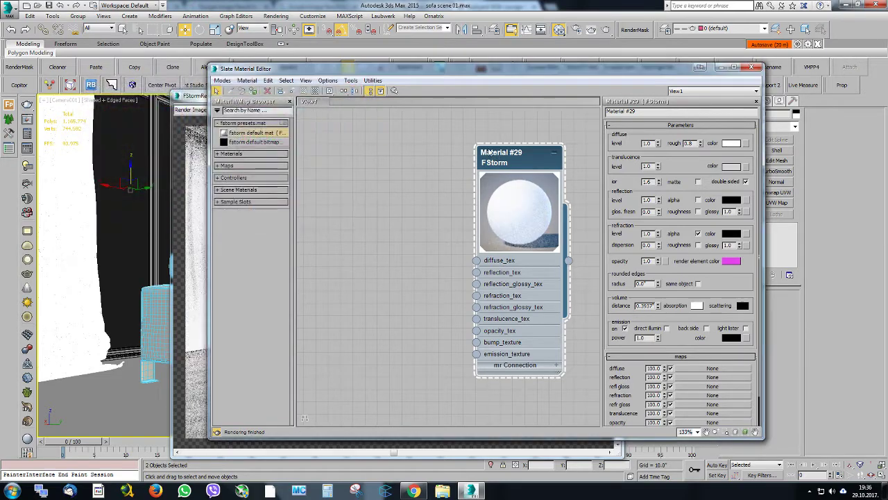
Connect a new FStormFalloff map to the curtain material's translucence input
{"action": "left_click_drag", "start_coordinate": [436, 71], "coordinate": [471, 104]}
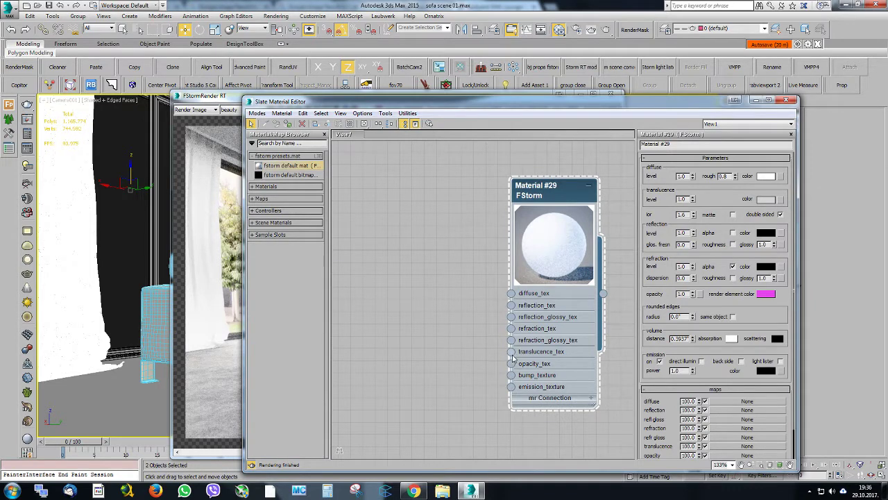
{"action": "left_click_drag", "start_coordinate": [513, 352], "coordinate": [374, 381]}
{"action": "mouse_move", "coordinate": [444, 397]}
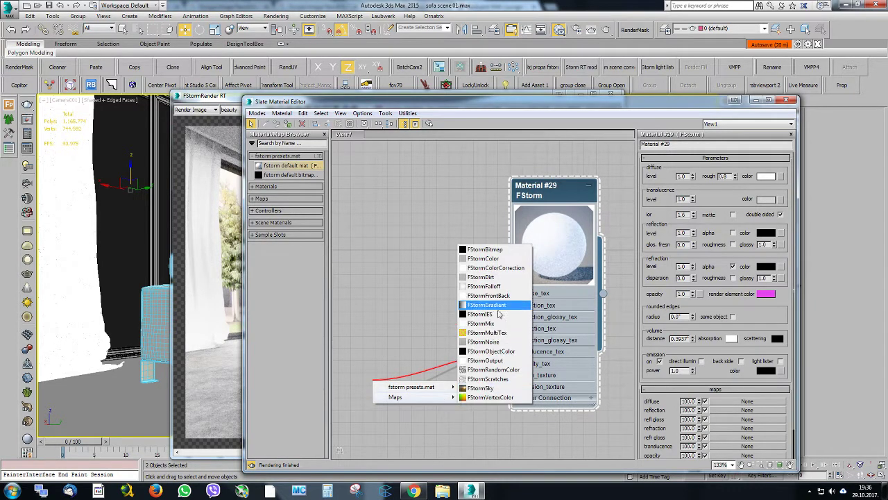
{"action": "left_click", "coordinate": [498, 286]}
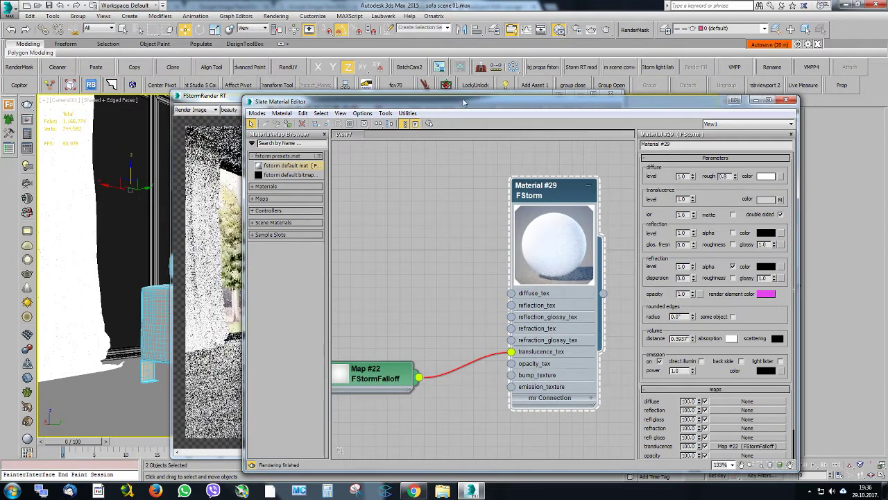
{"action": "left_click_drag", "start_coordinate": [464, 103], "coordinate": [512, 96]}
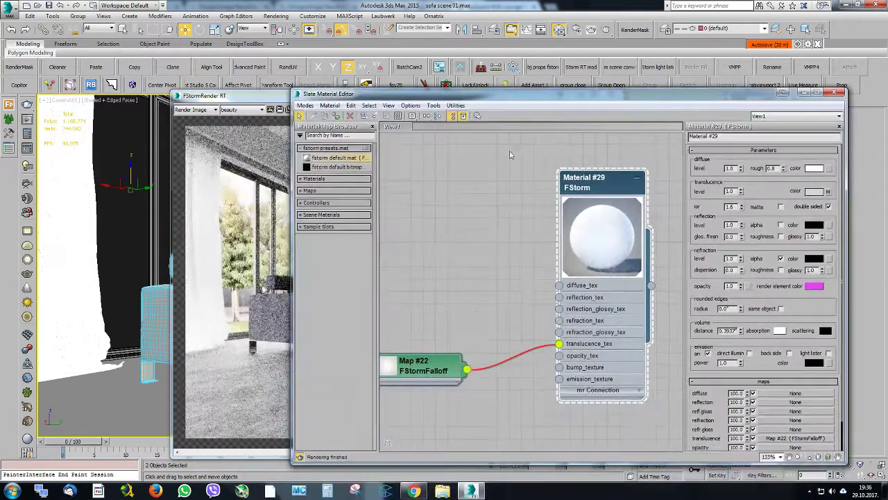
Try a near-zero normal value on the curtain's FStormFalloff map, checking the render, and settle on about 0.739
{"action": "double_click", "coordinate": [415, 362]}
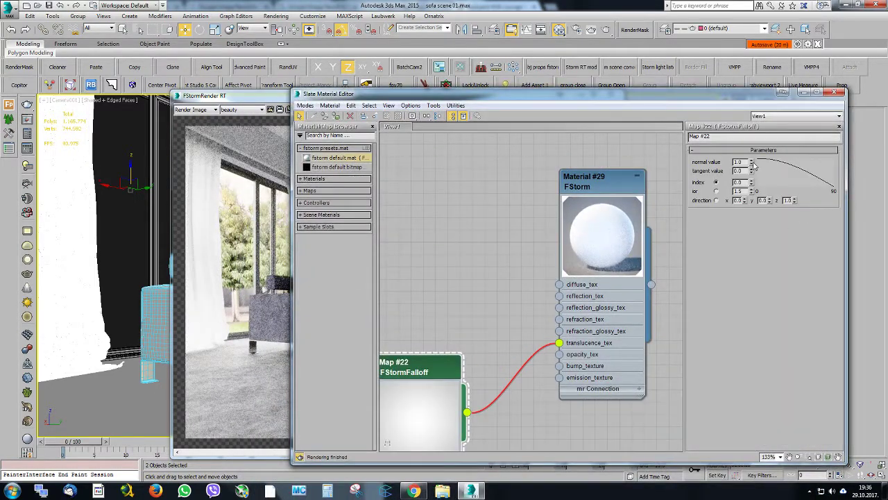
{"action": "left_click_drag", "start_coordinate": [752, 161], "coordinate": [752, 115]}
{"action": "left_click_drag", "start_coordinate": [559, 97], "coordinate": [477, 161]}
{"action": "left_click_drag", "start_coordinate": [668, 225], "coordinate": [663, 265]}
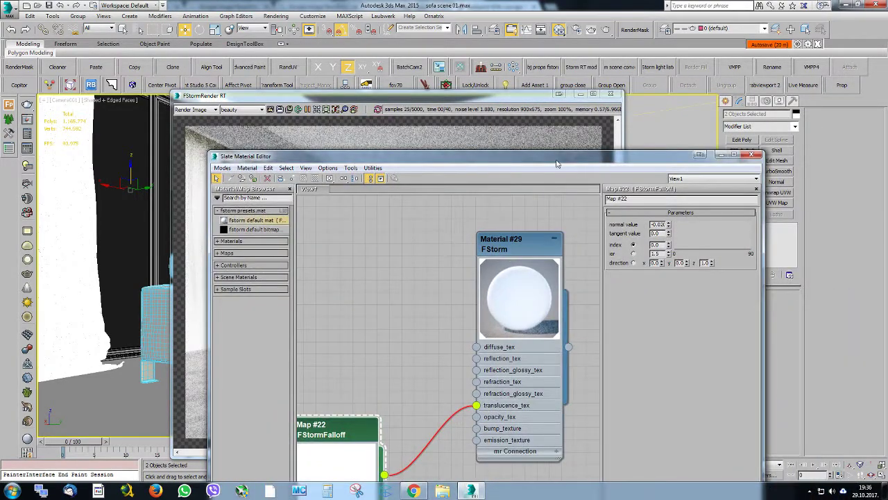
{"action": "left_click_drag", "start_coordinate": [556, 164], "coordinate": [562, 222]}
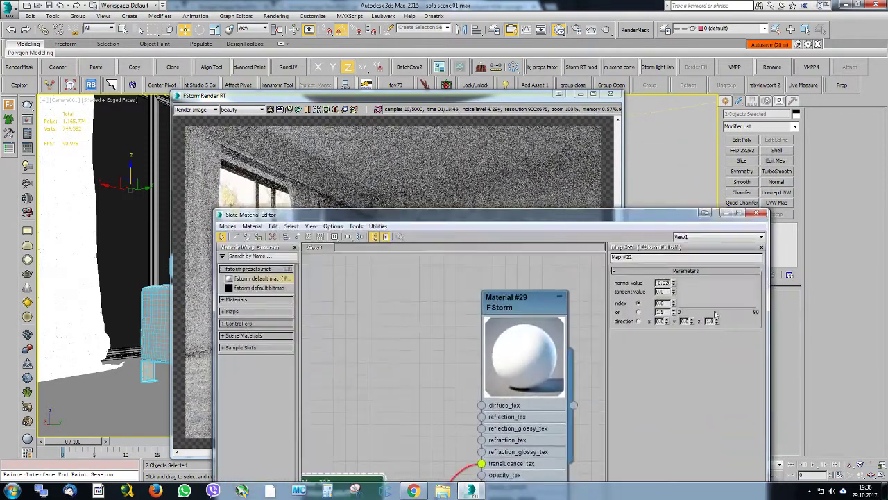
{"action": "left_click_drag", "start_coordinate": [669, 258], "coordinate": [668, 250]}
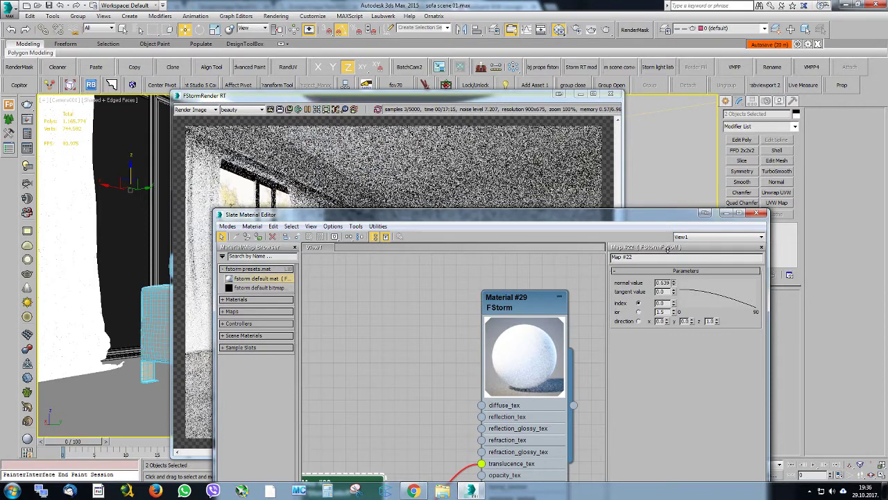
Set the curtain material's diffuse color to a warm off-white, RGB 239, 235, 228
{"action": "double_click", "coordinate": [553, 306]}
{"action": "left_click", "coordinate": [737, 292]}
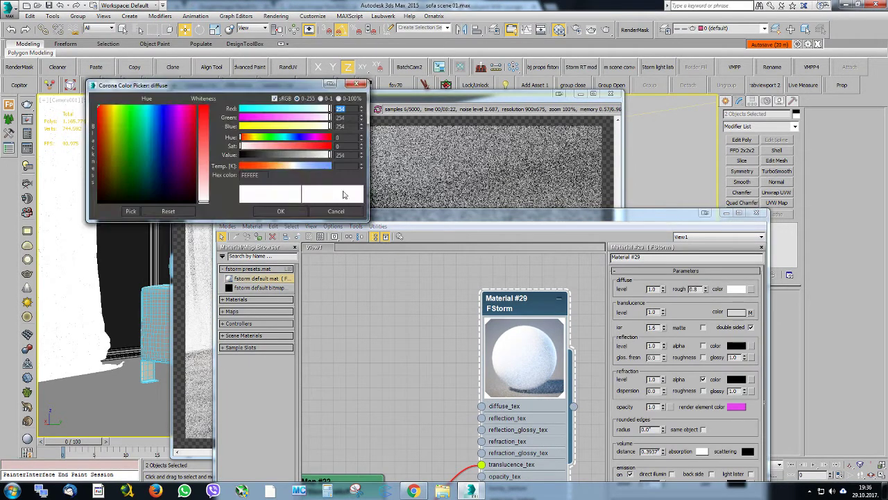
{"action": "left_click_drag", "start_coordinate": [330, 156], "coordinate": [324, 157]}
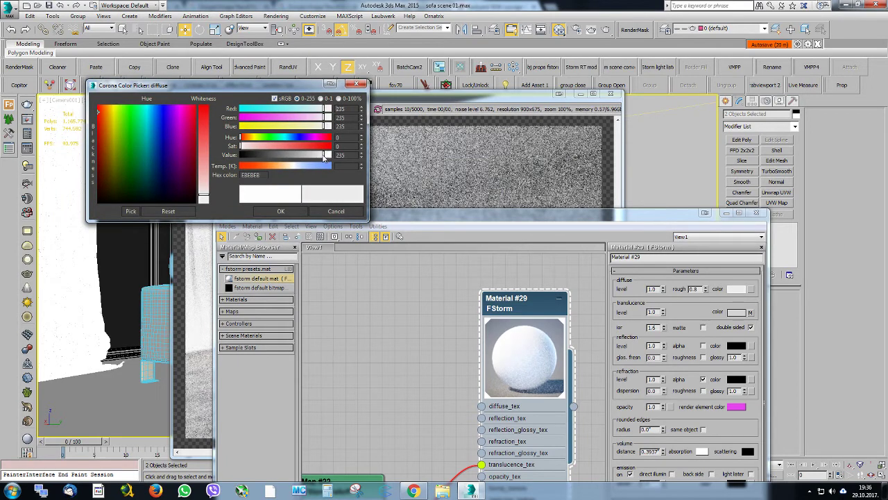
{"action": "double_click", "coordinate": [360, 127]}
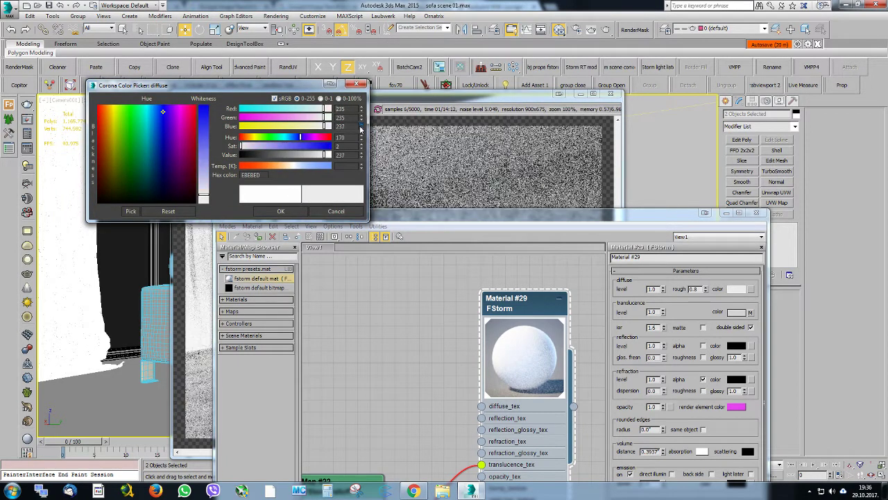
{"action": "left_click", "coordinate": [361, 128]}
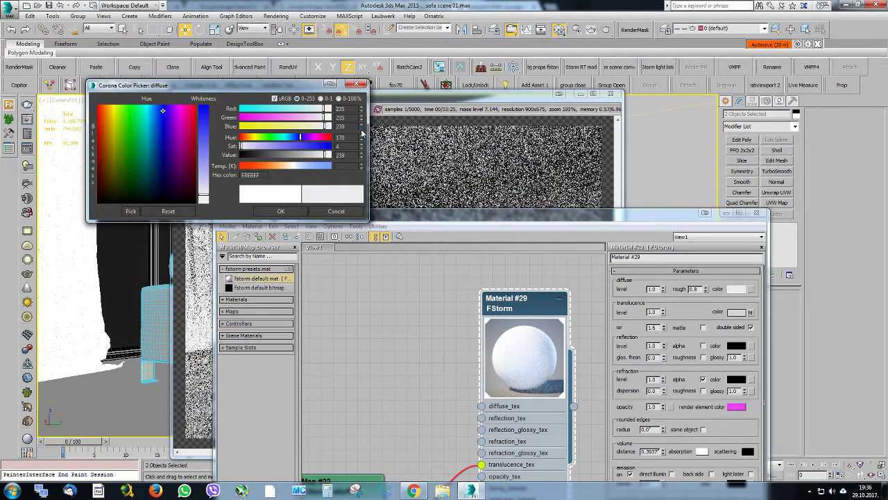
{"action": "left_click", "coordinate": [361, 130]}
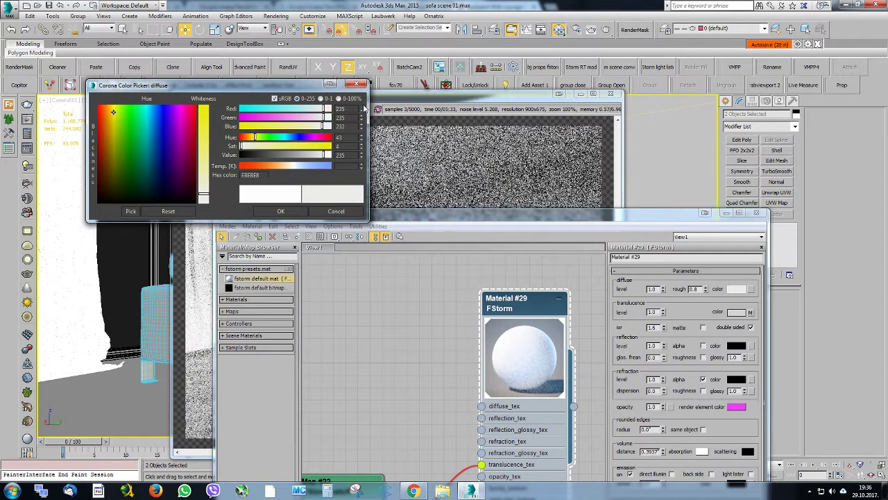
{"action": "left_click", "coordinate": [362, 107]}
{"action": "left_click", "coordinate": [361, 106]}
{"action": "left_click", "coordinate": [362, 107]}
{"action": "left_click", "coordinate": [361, 129]}
{"action": "left_click", "coordinate": [362, 130]}
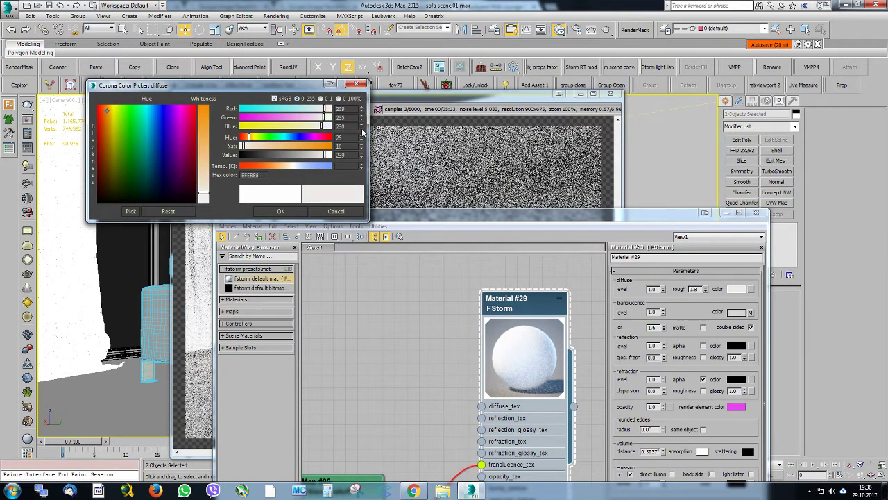
{"action": "left_click", "coordinate": [283, 211]}
Close the material editor and compare the rendered curtains with the reference photo
{"action": "left_click_drag", "start_coordinate": [368, 220], "coordinate": [270, 209]}
{"action": "left_click", "coordinate": [659, 203]}
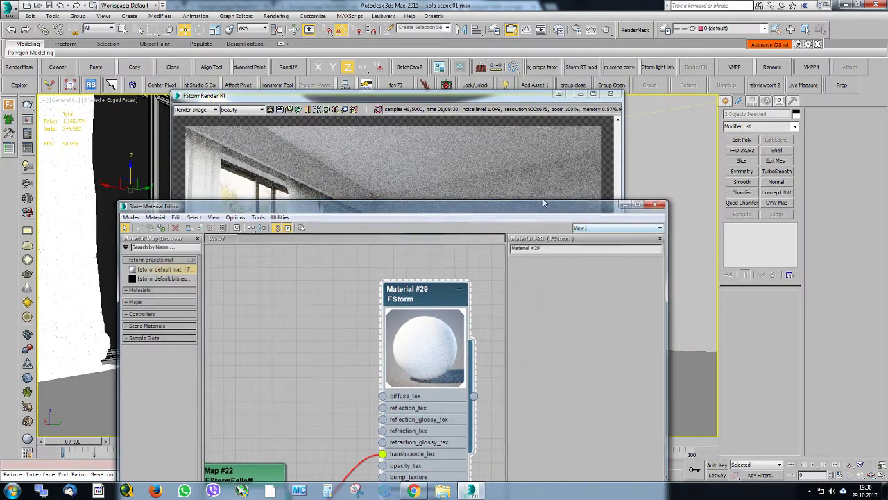
{"action": "left_click_drag", "start_coordinate": [318, 98], "coordinate": [291, 89]}
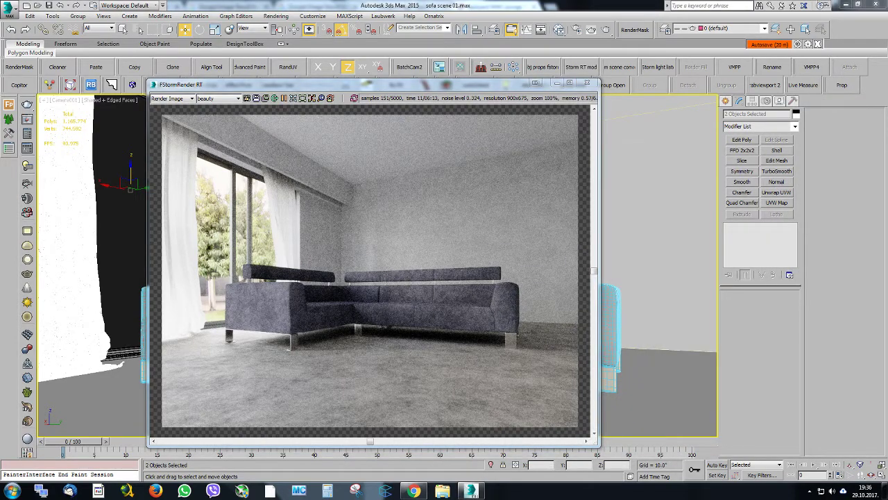
{"action": "left_click_drag", "start_coordinate": [887, 68], "coordinate": [668, 70]}
Reopen the Slate Material Editor and lay out all material and map nodes in an orderly arrangement
{"action": "left_click", "coordinate": [560, 30]}
{"action": "scroll", "coordinate": [456, 293], "scroll_direction": "down", "scroll_amount": 5}
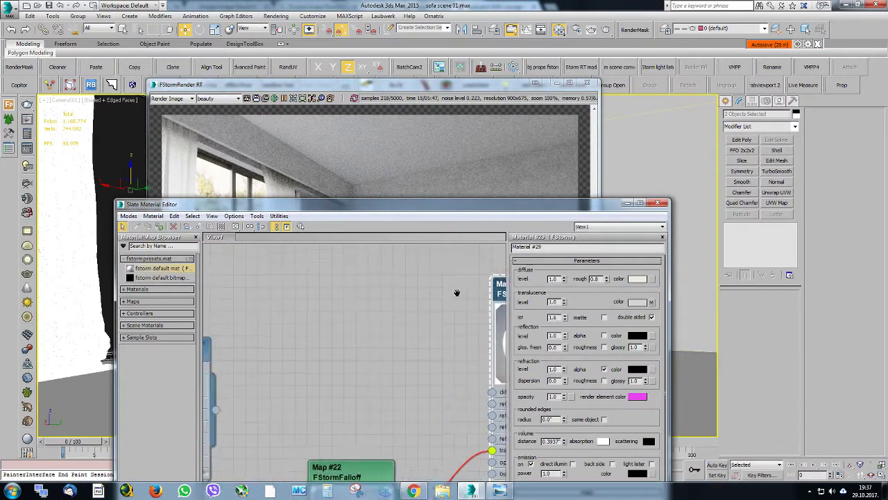
{"action": "scroll", "coordinate": [383, 321], "scroll_direction": "down", "scroll_amount": 2}
{"action": "middle_click_drag", "start_coordinate": [317, 269], "coordinate": [475, 276]}
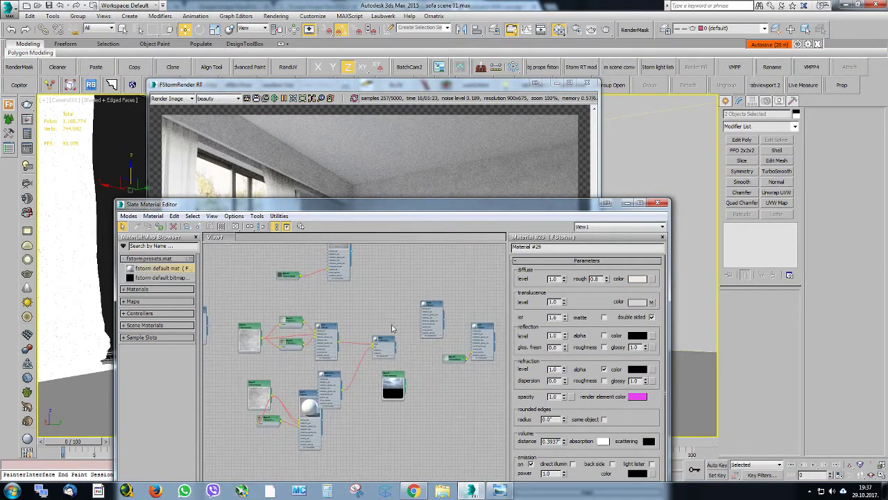
{"action": "mouse_move", "coordinate": [207, 319]}
{"action": "middle_mouse_down"}
{"action": "mouse_move", "coordinate": [363, 327]}
{"action": "mouse_move", "coordinate": [254, 302]}
{"action": "middle_mouse_up"}
{"action": "mouse_move", "coordinate": [409, 328]}
{"action": "middle_mouse_down"}
{"action": "mouse_move", "coordinate": [351, 321]}
{"action": "mouse_move", "coordinate": [290, 337]}
{"action": "middle_mouse_up"}
{"action": "scroll", "coordinate": [335, 329], "scroll_direction": "up", "scroll_amount": 3}
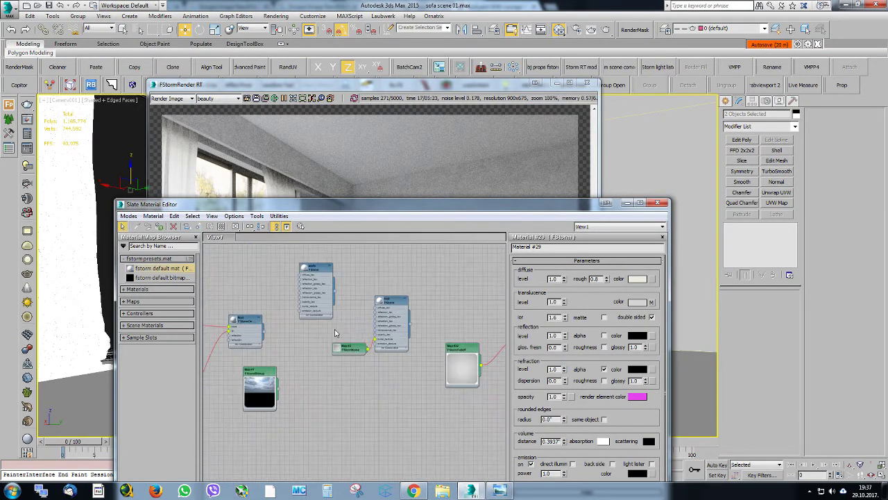
{"action": "middle_click_drag", "start_coordinate": [309, 308], "coordinate": [457, 360]}
{"action": "middle_click_drag", "start_coordinate": [360, 354], "coordinate": [425, 419]}
{"action": "scroll", "coordinate": [333, 303], "scroll_direction": "down", "scroll_amount": 3}
{"action": "middle_click_drag", "start_coordinate": [279, 326], "coordinate": [391, 291]}
{"action": "left_click", "coordinate": [249, 230]}
Open the backyard background's FStormBitmap map and lower its gamma to 0.68
{"action": "scroll", "coordinate": [326, 320], "scroll_direction": "up", "scroll_amount": 4}
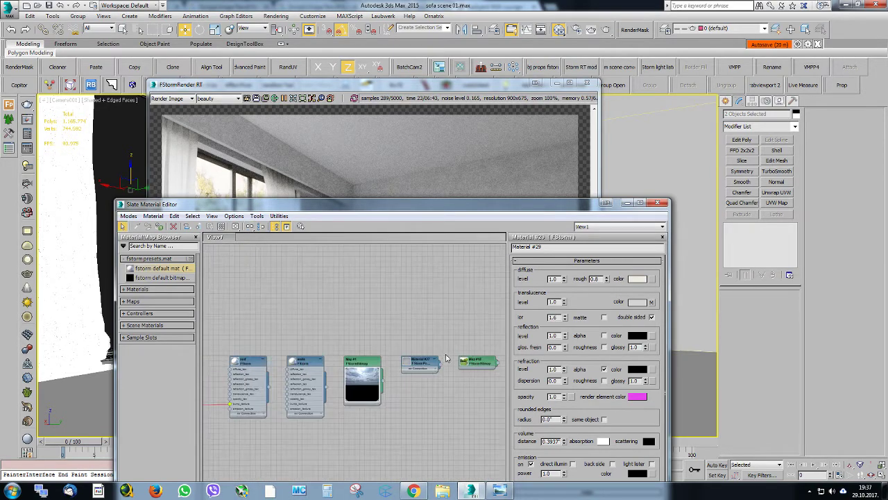
{"action": "scroll", "coordinate": [320, 324], "scroll_direction": "up", "scroll_amount": 2}
{"action": "double_click", "coordinate": [315, 306]}
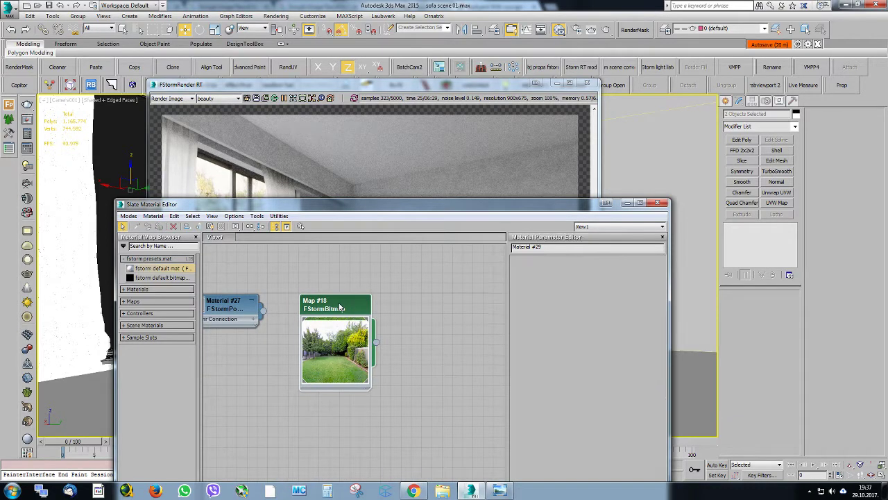
{"action": "left_click_drag", "start_coordinate": [463, 207], "coordinate": [617, 112]}
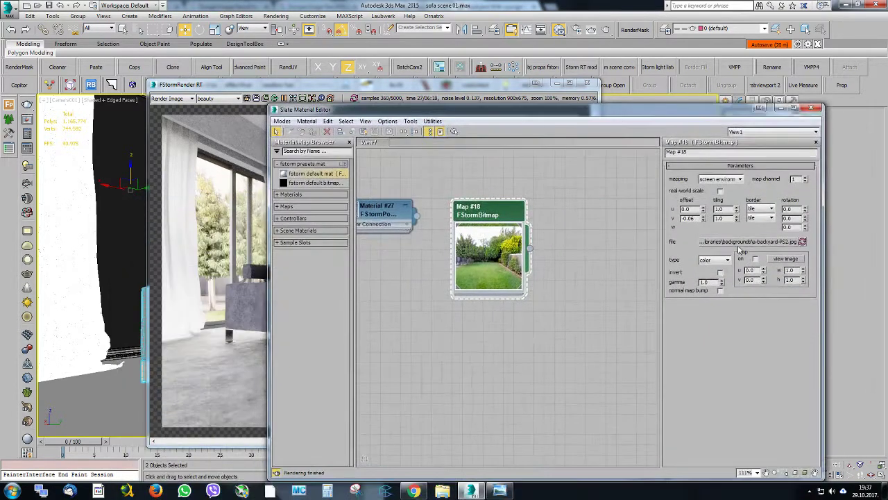
{"action": "left_click_drag", "start_coordinate": [724, 285], "coordinate": [722, 293]}
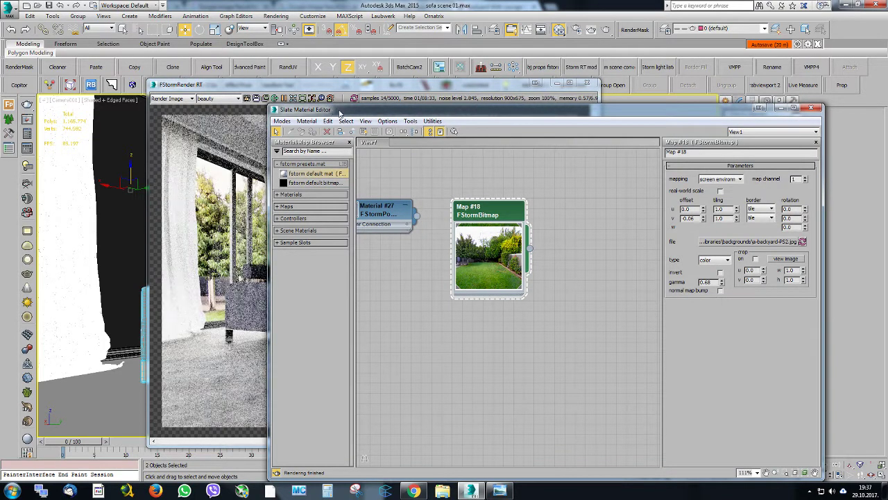
Adjust the backyard bitmap's gamma to 0.67 and arrange the render and material editor windows side by side
{"action": "left_click_drag", "start_coordinate": [344, 113], "coordinate": [399, 95]}
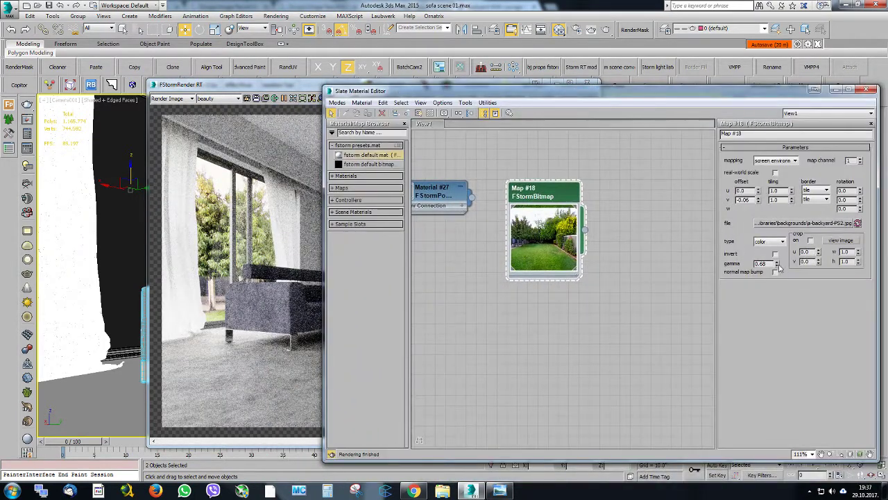
{"action": "left_click_drag", "start_coordinate": [777, 272], "coordinate": [779, 261]}
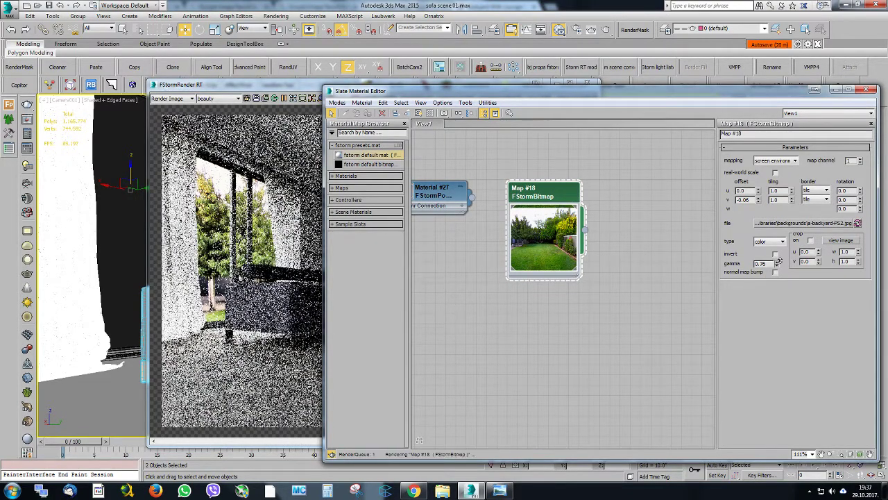
{"action": "left_click_drag", "start_coordinate": [394, 91], "coordinate": [560, 90]}
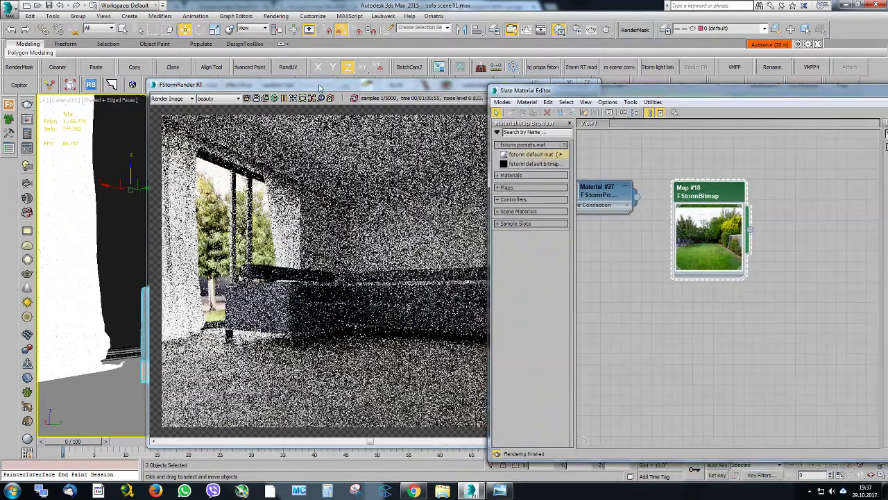
{"action": "left_click_drag", "start_coordinate": [321, 88], "coordinate": [199, 70]}
{"action": "left_click_drag", "start_coordinate": [653, 91], "coordinate": [480, 48]}
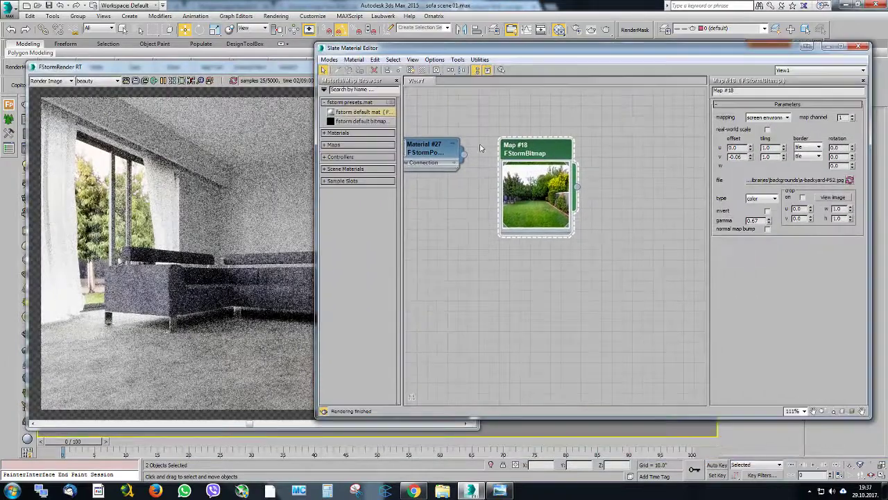
{"action": "left_click_drag", "start_coordinate": [316, 151], "coordinate": [458, 151]}
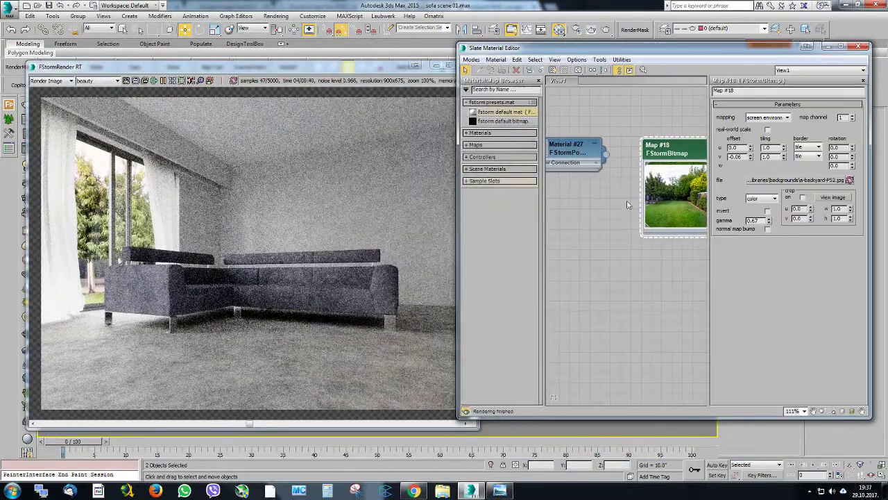
Try a gamma of 0.57 on the backyard bitmap, check it in the render, and set it to 0.62
{"action": "left_click", "coordinate": [769, 222]}
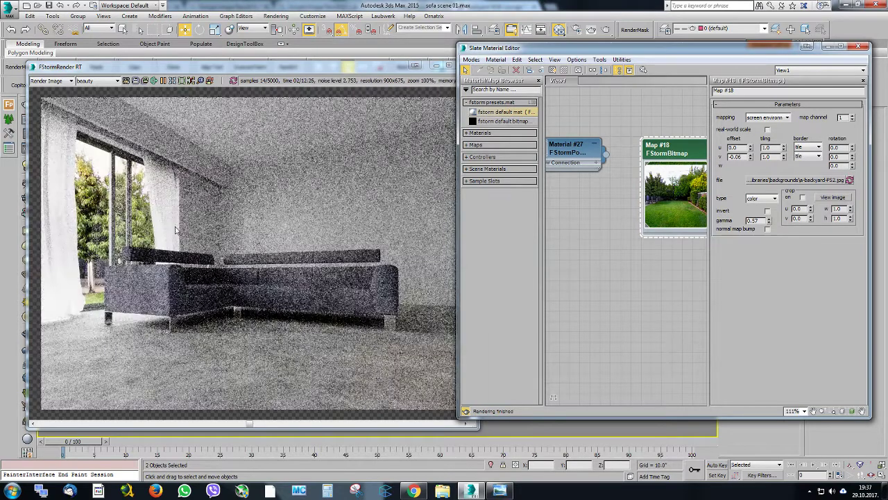
{"action": "left_click", "coordinate": [176, 229]}
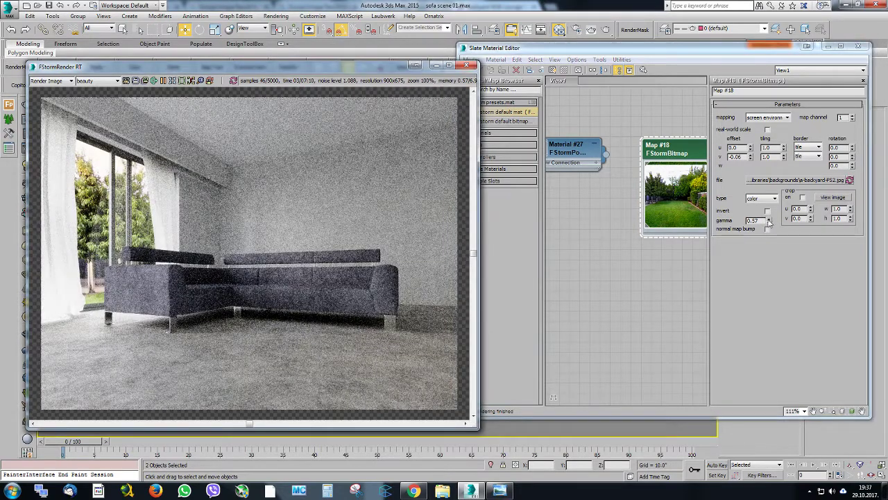
{"action": "left_click_drag", "start_coordinate": [769, 220], "coordinate": [769, 216]}
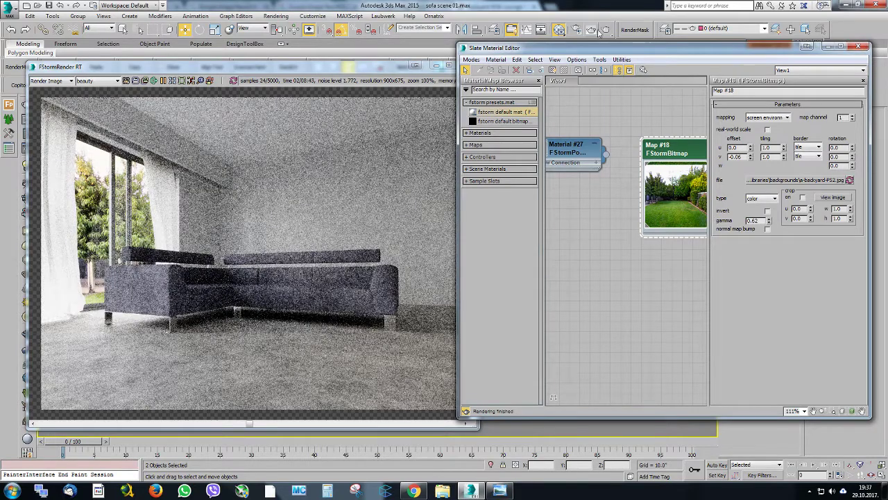
Open the FStorm render settings, try an alpha environment multiplier of 1.78, and set it to 3.0
{"action": "left_click", "coordinate": [577, 29]}
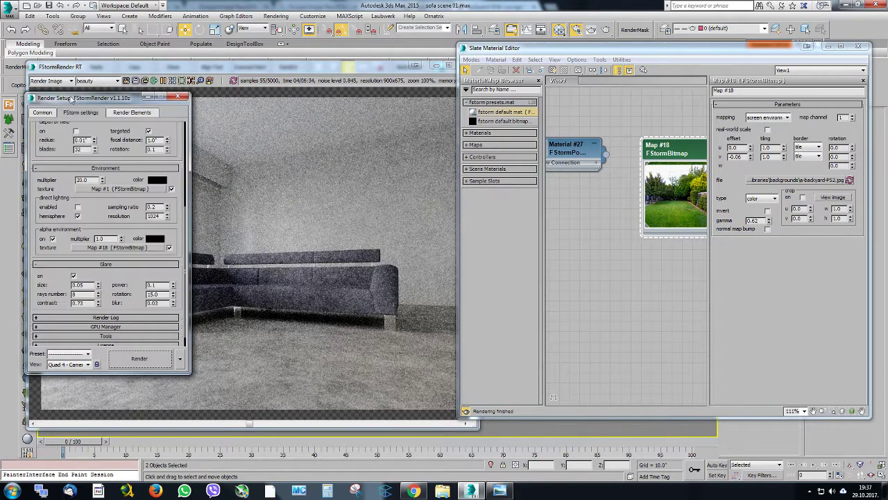
{"action": "left_click_drag", "start_coordinate": [73, 98], "coordinate": [424, 78]}
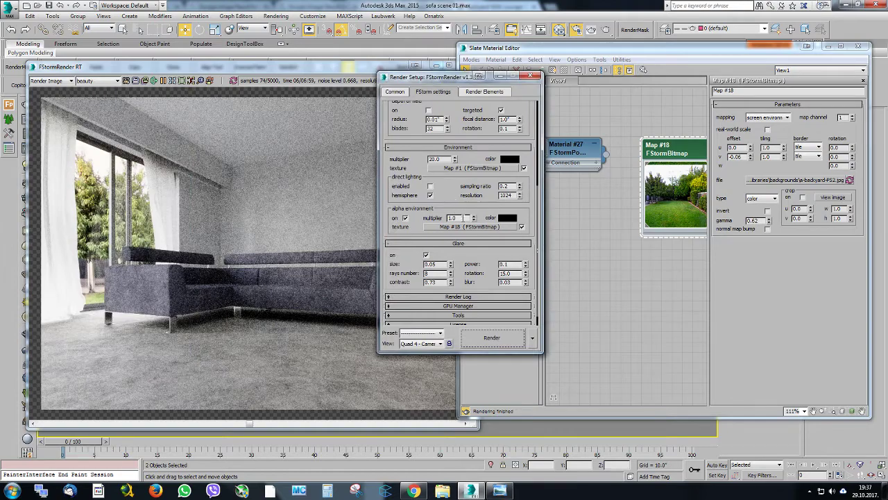
{"action": "left_click_drag", "start_coordinate": [476, 217], "coordinate": [475, 180]}
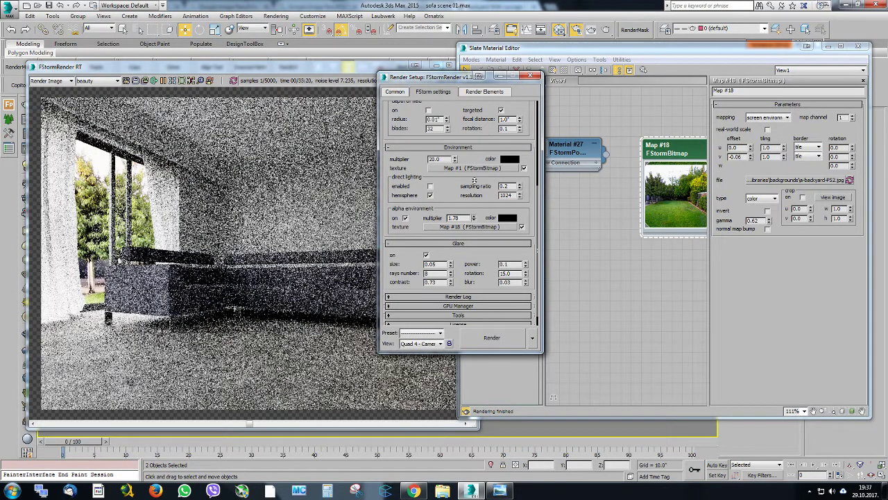
{"action": "left_click_drag", "start_coordinate": [461, 218], "coordinate": [432, 211]}
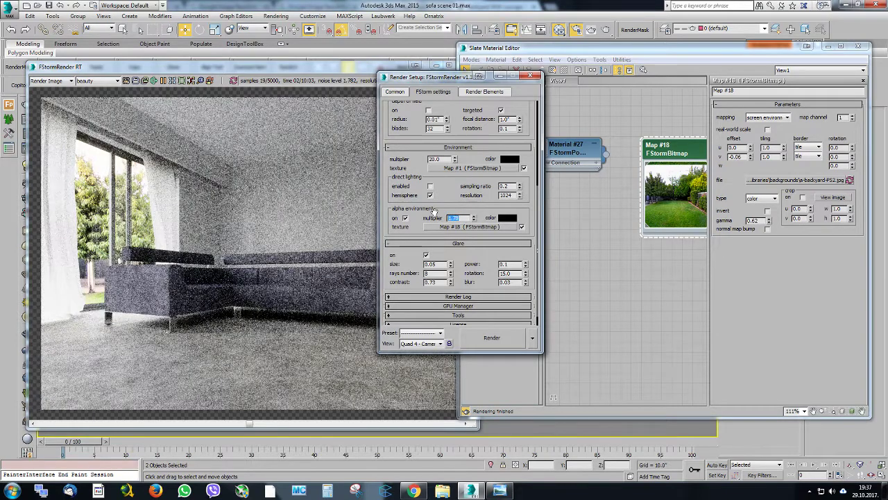
{"action": "type", "text": "1"}
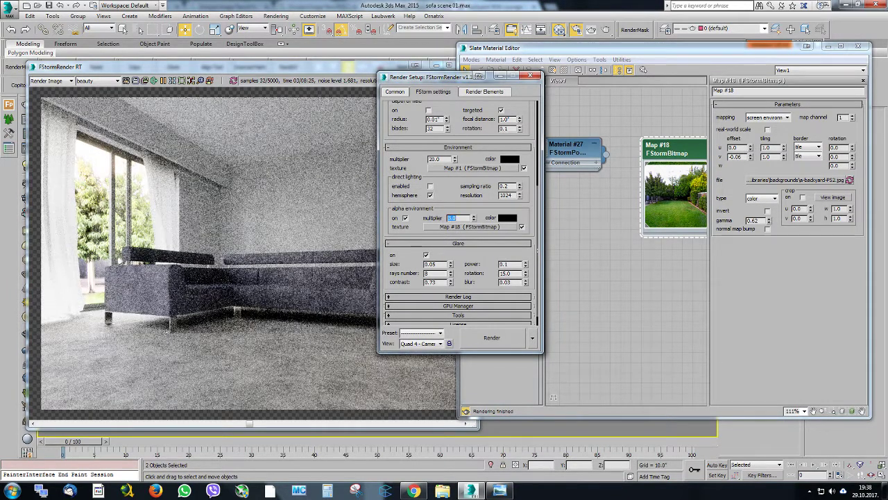
Set the backyard bitmap's gamma to 0.5 and check the window view up close in the render
{"action": "left_click_drag", "start_coordinate": [764, 221], "coordinate": [715, 221]}
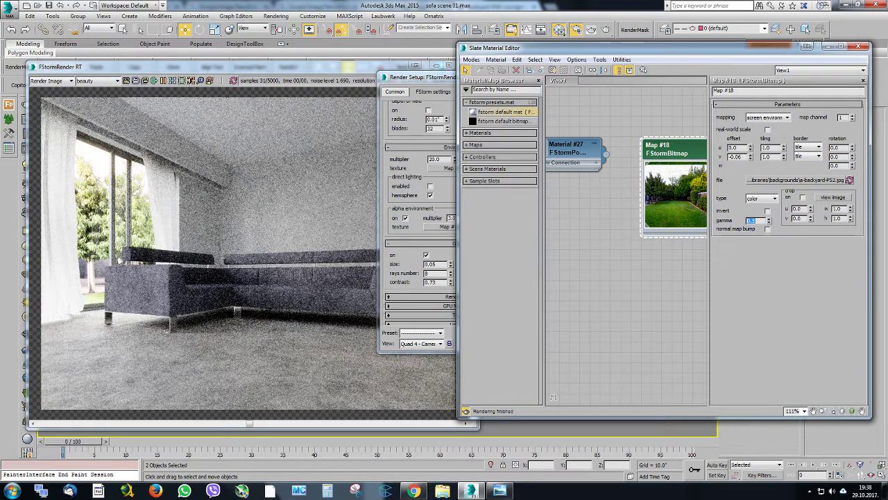
{"action": "left_click", "coordinate": [422, 82]}
{"action": "left_click", "coordinate": [527, 73]}
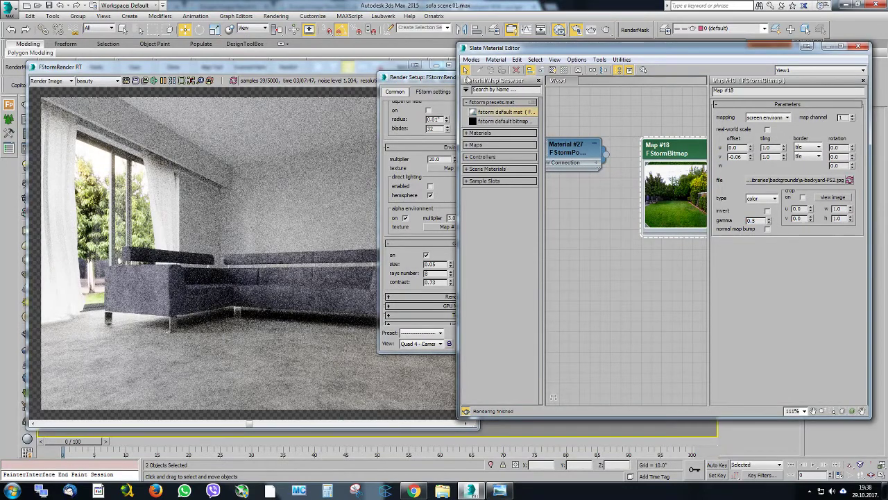
{"action": "left_click", "coordinate": [422, 82]}
{"action": "left_click", "coordinate": [272, 208]}
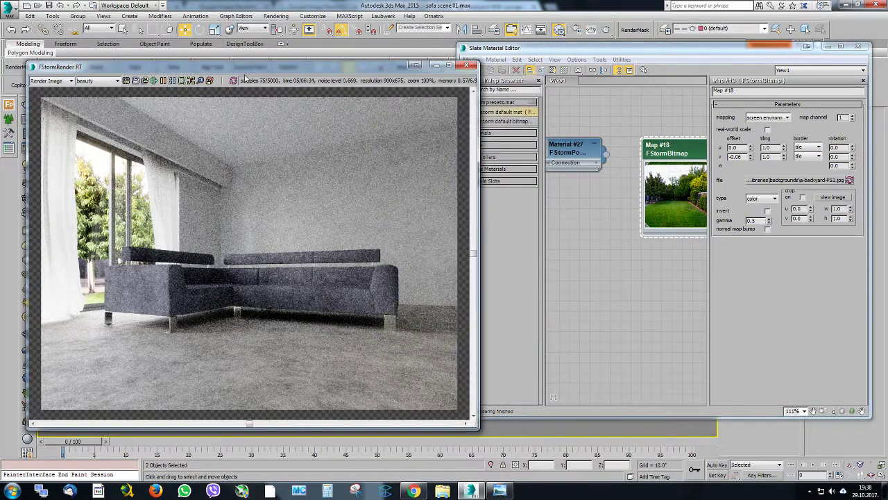
{"action": "left_click_drag", "start_coordinate": [245, 68], "coordinate": [263, 35]}
{"action": "scroll", "coordinate": [249, 176], "scroll_direction": "up", "scroll_amount": 1}
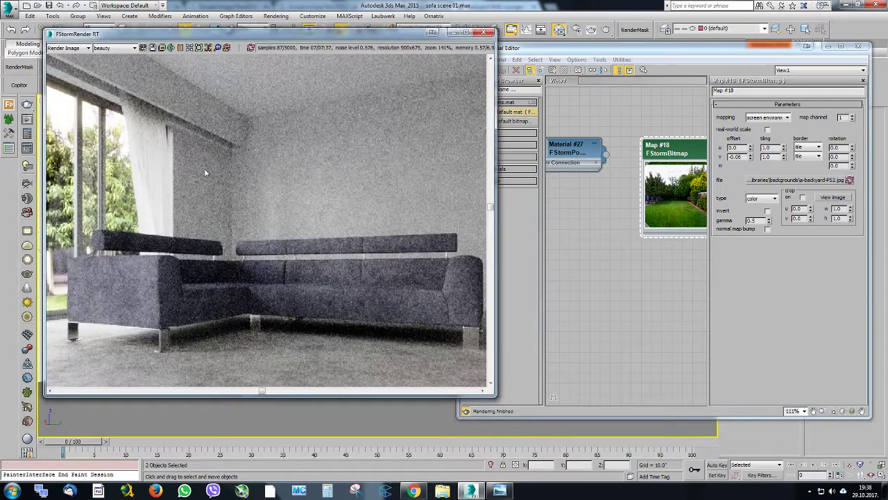
{"action": "scroll", "coordinate": [182, 47], "scroll_direction": "down", "scroll_amount": 1}
{"action": "left_click_drag", "start_coordinate": [183, 38], "coordinate": [178, 45]}
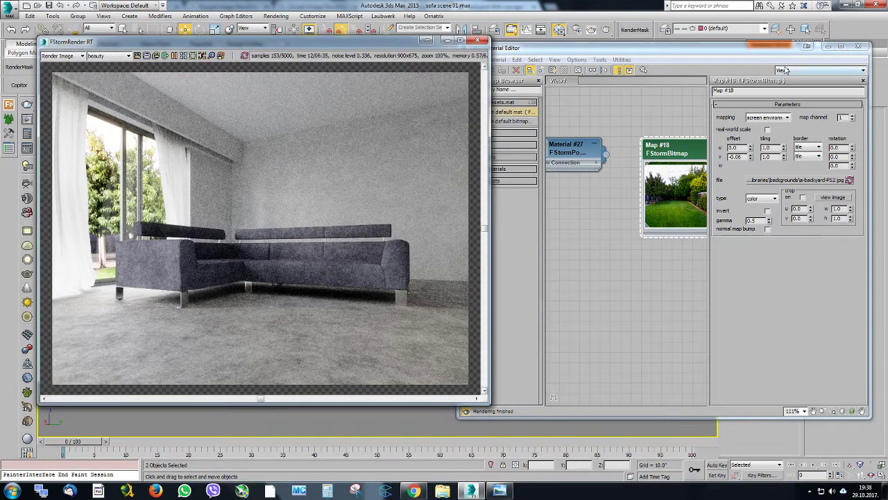
Close the Slate Material Editor and reposition the render window over the middle of the camera viewport
{"action": "left_click", "coordinate": [859, 46]}
{"action": "left_click_drag", "start_coordinate": [231, 45], "coordinate": [300, 53]}
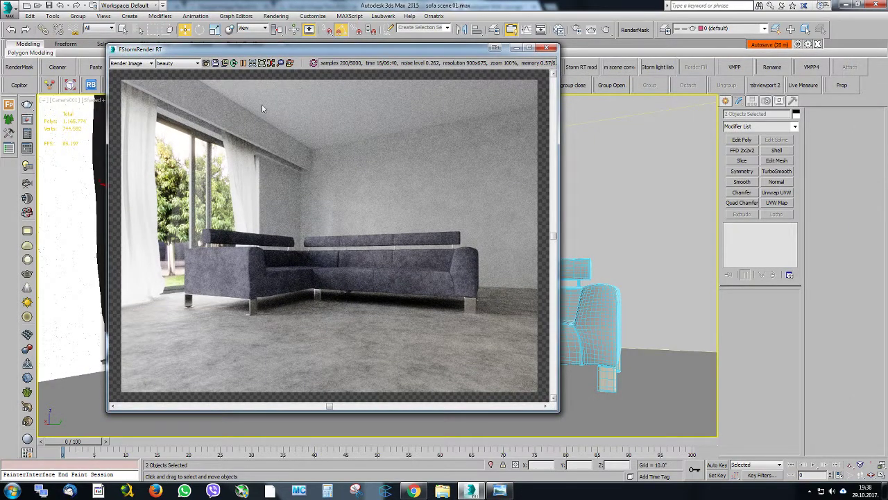
{"action": "left_click_drag", "start_coordinate": [251, 49], "coordinate": [294, 56]}
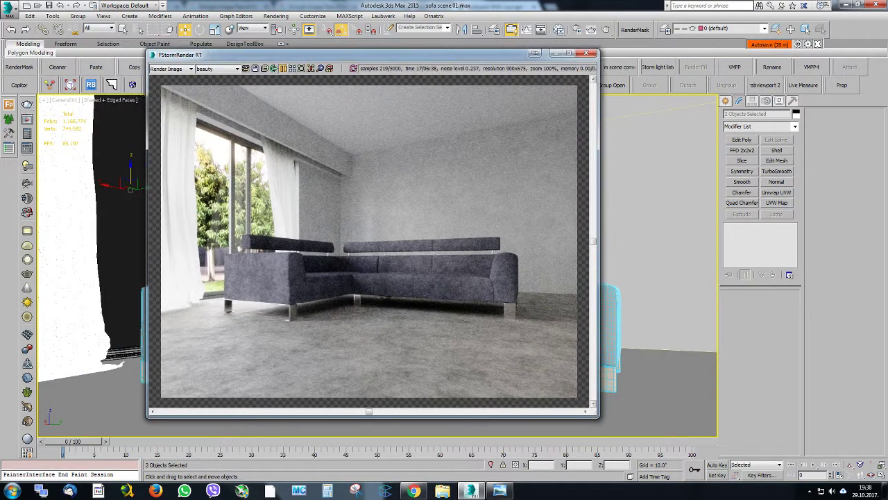